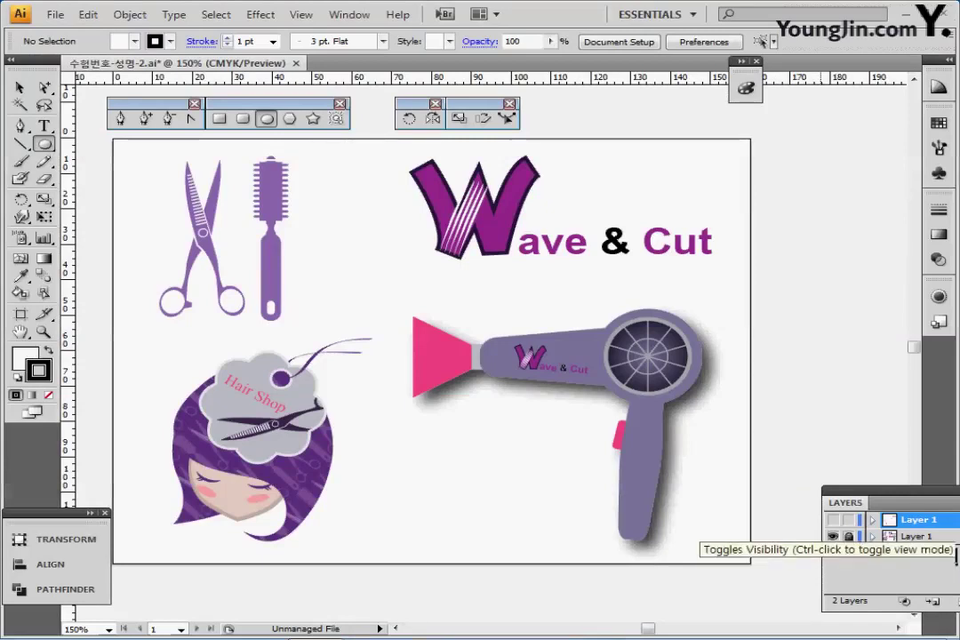
# Show the empty working layer, hide the finished artwork layer, and display the guides.
pyautogui.click(832, 520)
pyautogui.click(833, 536)
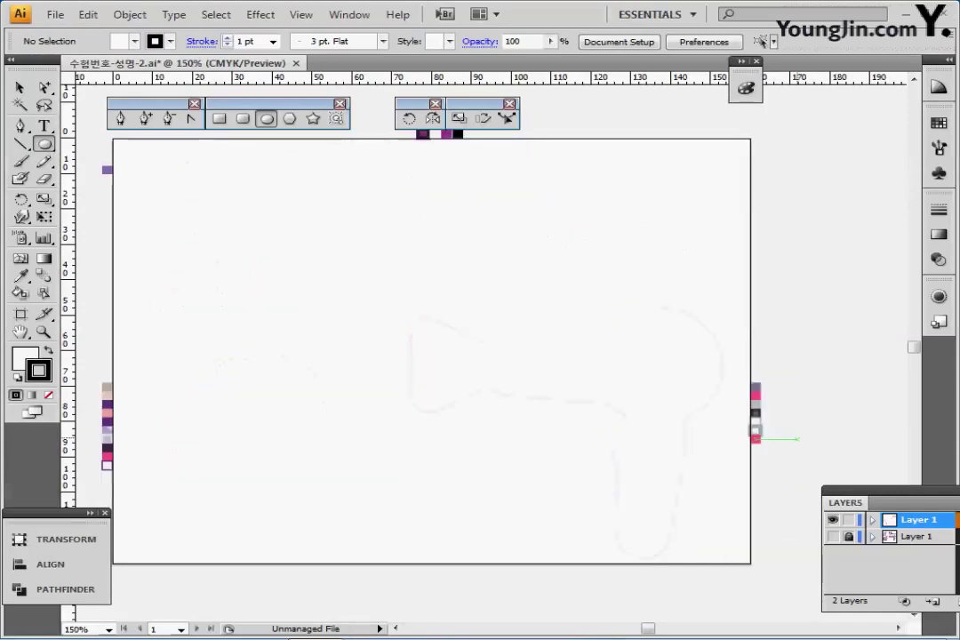
pyautogui.hotkey('ctrl', ';')
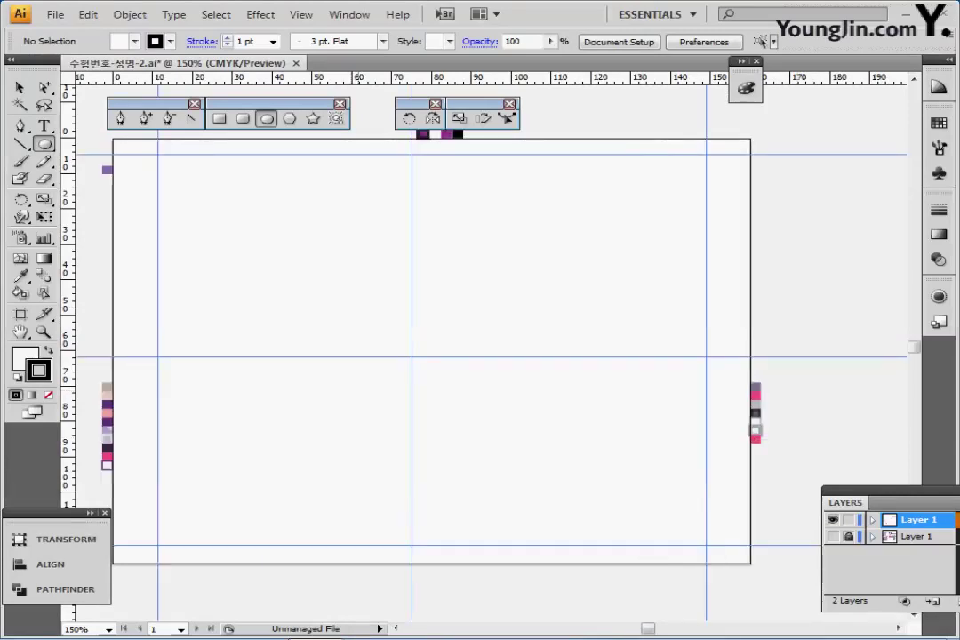
# Create a 7 mm wide, 42 mm high ellipse and place it just below the upper guide, to the right of the left guide.
pyautogui.keyDown('ctrl'); pyautogui.click(329, 286); pyautogui.keyUp('ctrl')
pyautogui.hotkey('ctrl', '+')
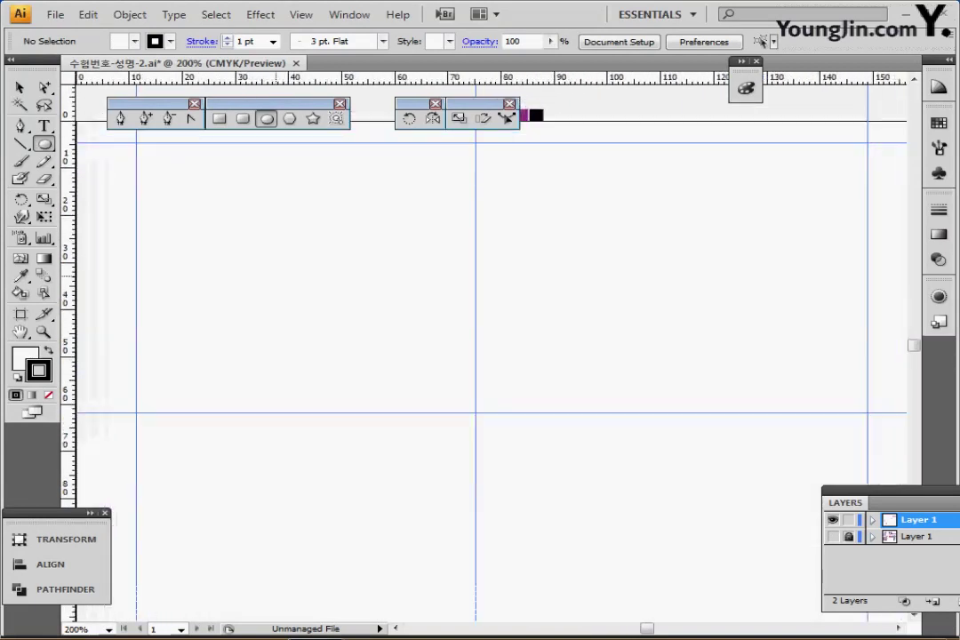
pyautogui.moveTo(322, 278); pyautogui.dragTo(221, 273)
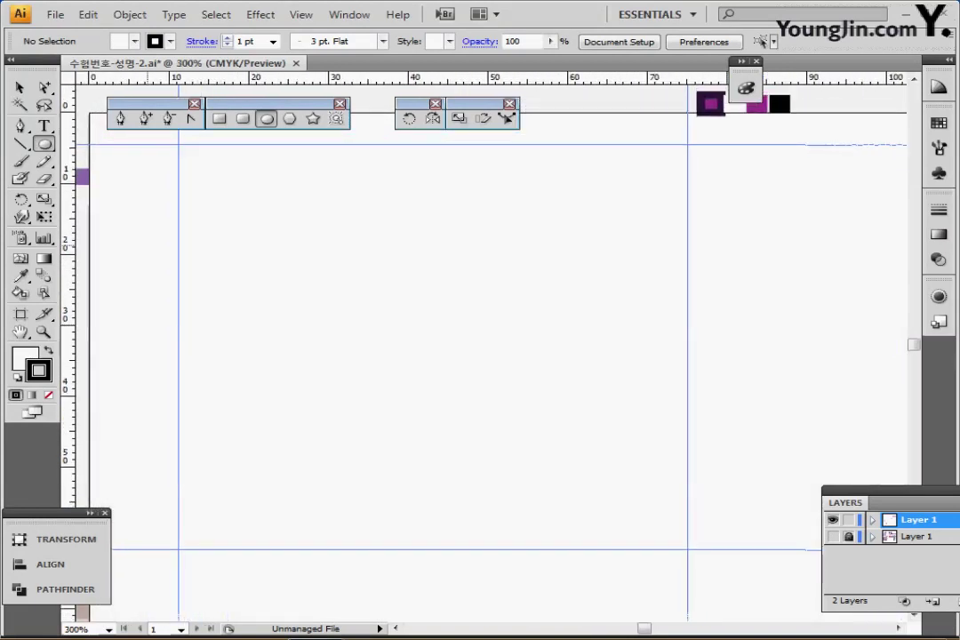
pyautogui.click(269, 229)
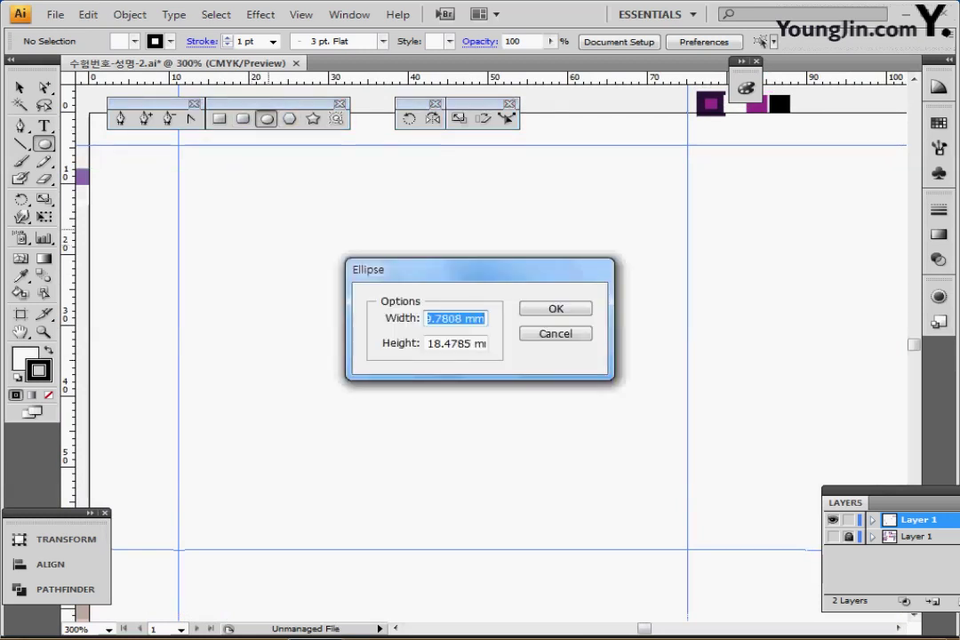
pyautogui.write('7')
pyautogui.press('Tab')
pyautogui.write('42')
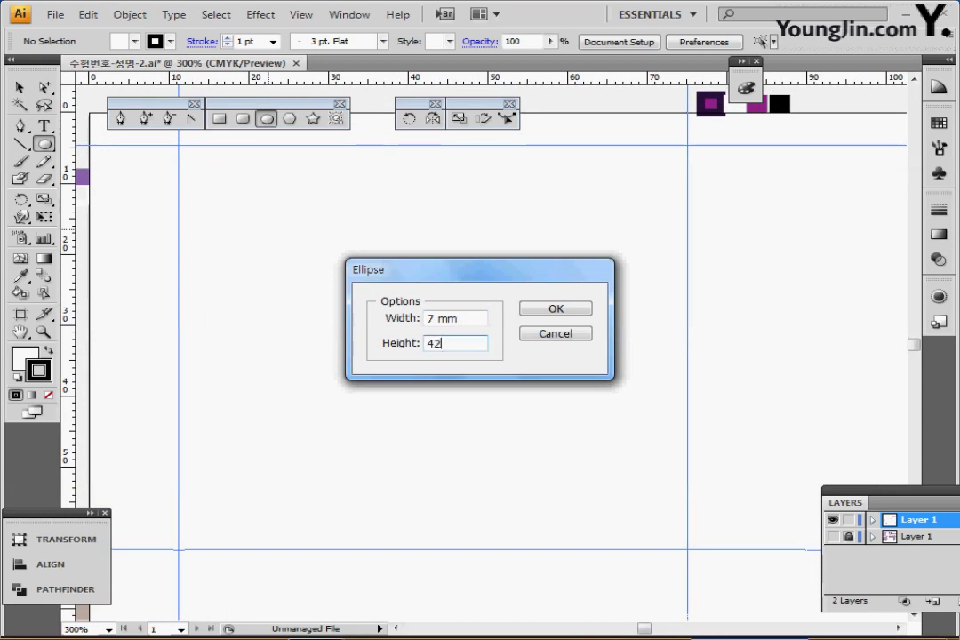
pyautogui.press('Return')
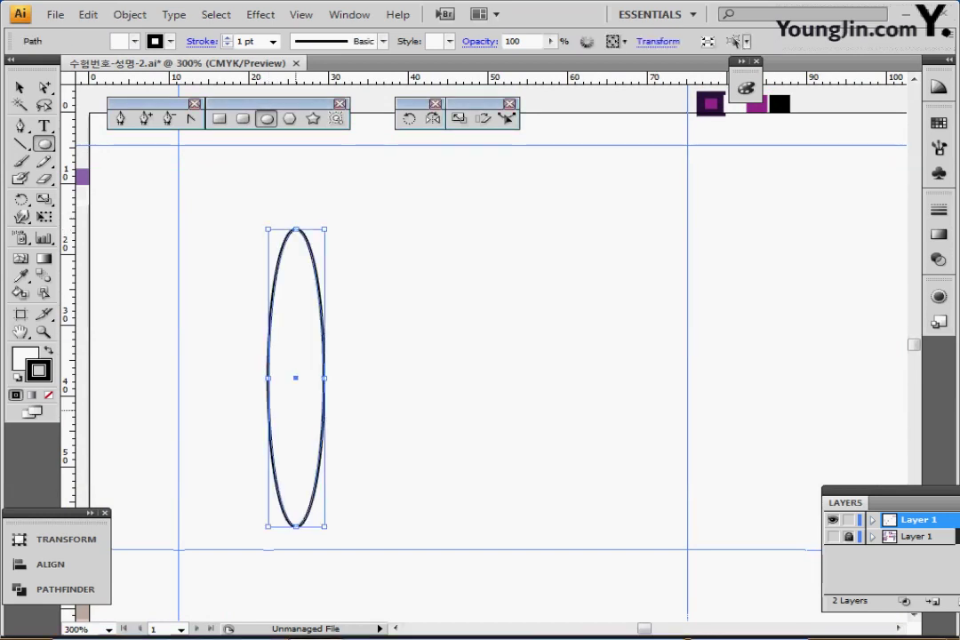
pyautogui.moveTo(295, 378); pyautogui.dragTo(308, 323)
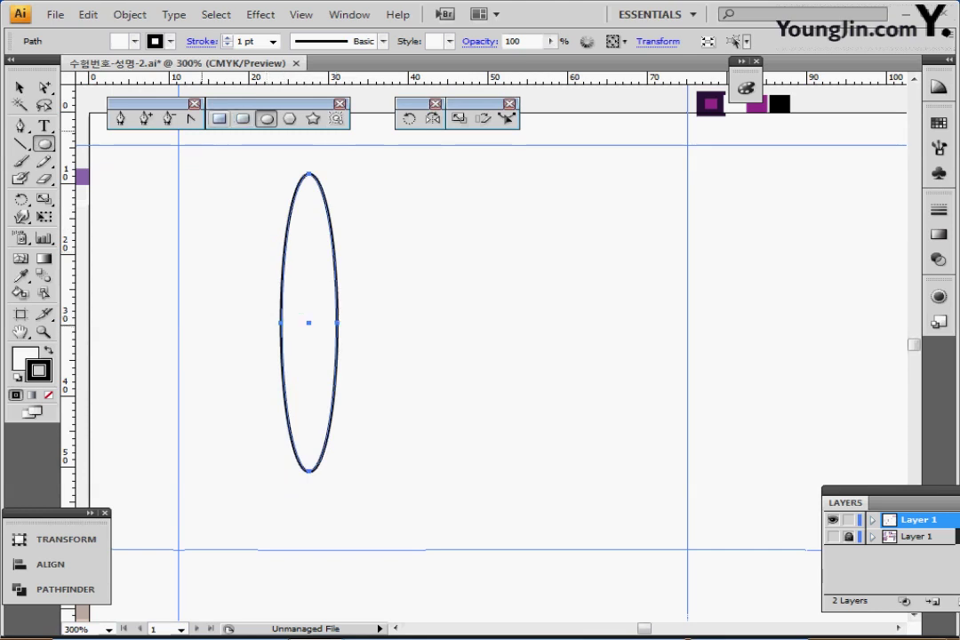
# Cover the long ellipse's right half with a tall rectangle and place a small upright ellipse over its lower-left edge.
pyautogui.click(220, 118)
pyautogui.moveTo(309, 164); pyautogui.dragTo(371, 480)
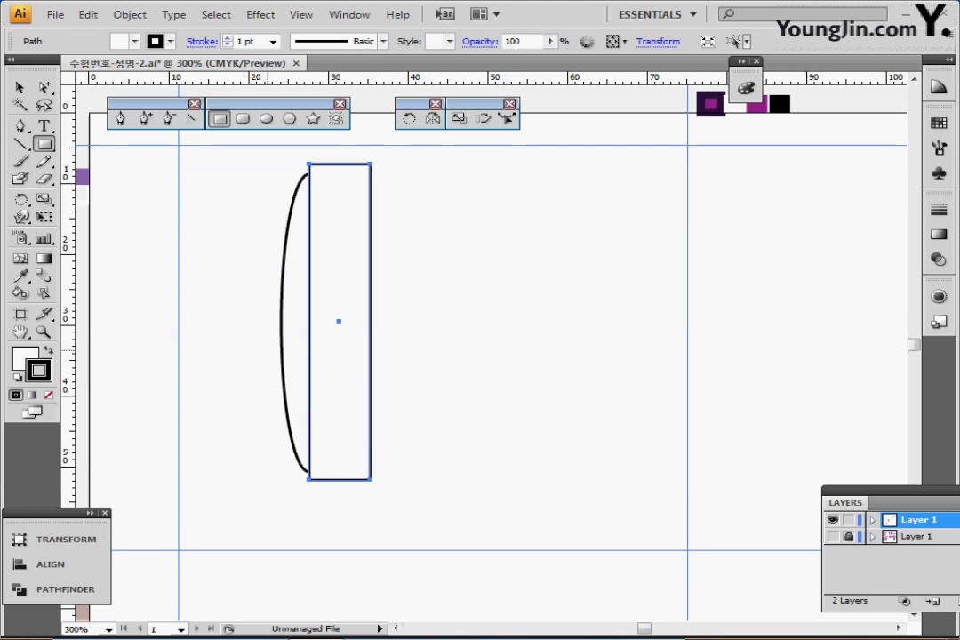
pyautogui.moveTo(245, 346); pyautogui.dragTo(289, 461)
pyautogui.click(266, 118)
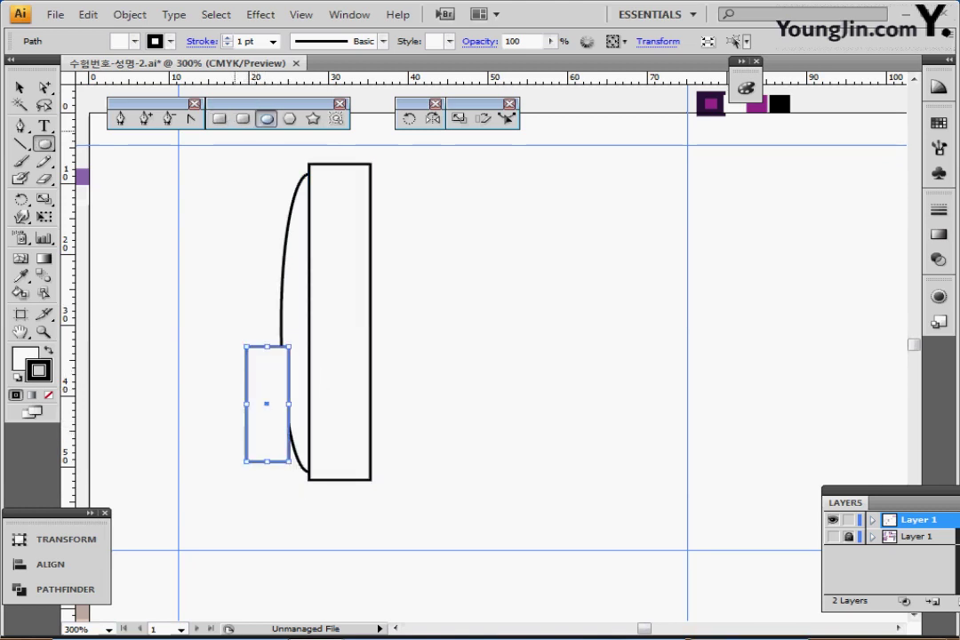
pyautogui.hotkey('ctrl', 'z')
pyautogui.moveTo(246, 338)
pyautogui.mouseDown()
pyautogui.moveTo(310, 454)
pyautogui.moveTo(313, 481)
pyautogui.mouseUp()
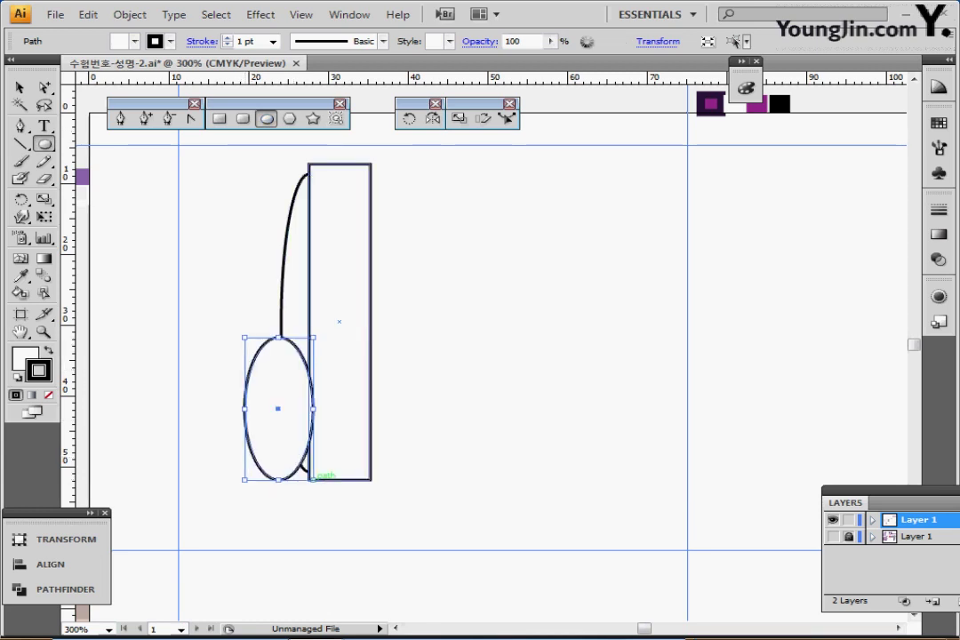
pyautogui.moveTo(281, 427); pyautogui.dragTo(267, 417)
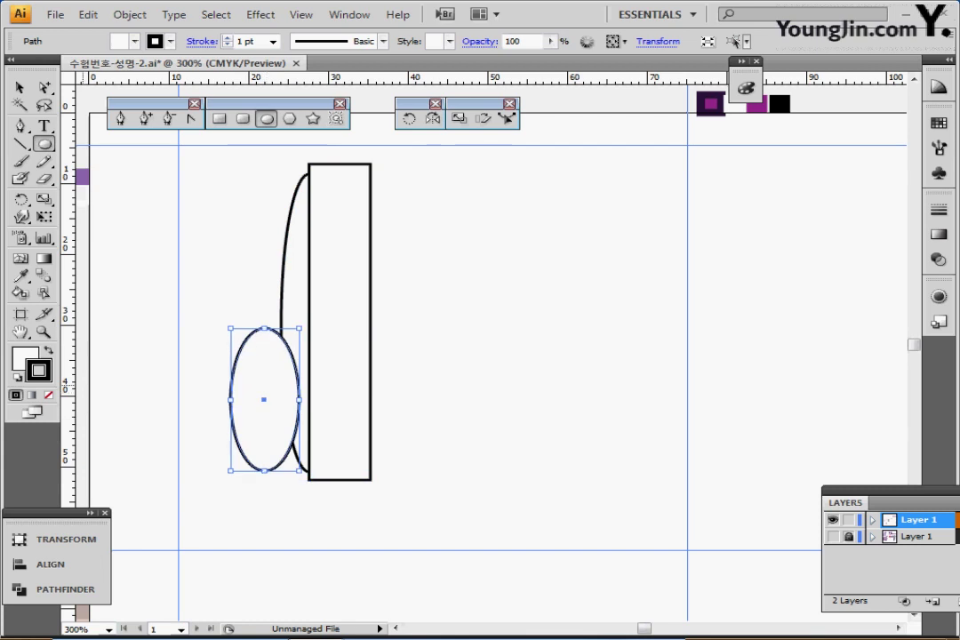
# Remove the small ellipse's fill and rotate it slightly clockwise.
pyautogui.click(25, 358)
pyautogui.press('/')
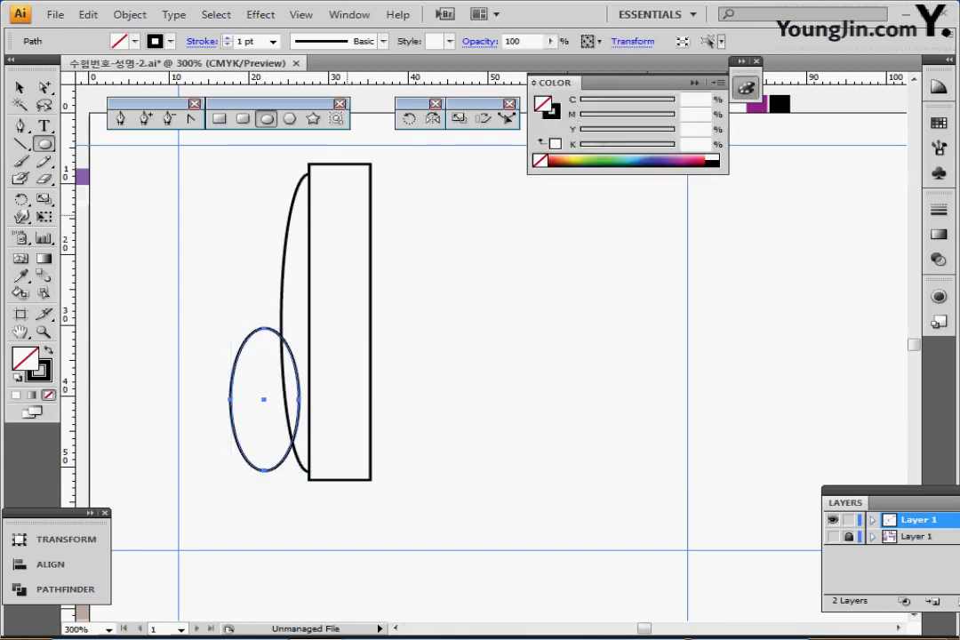
pyautogui.click(742, 61)
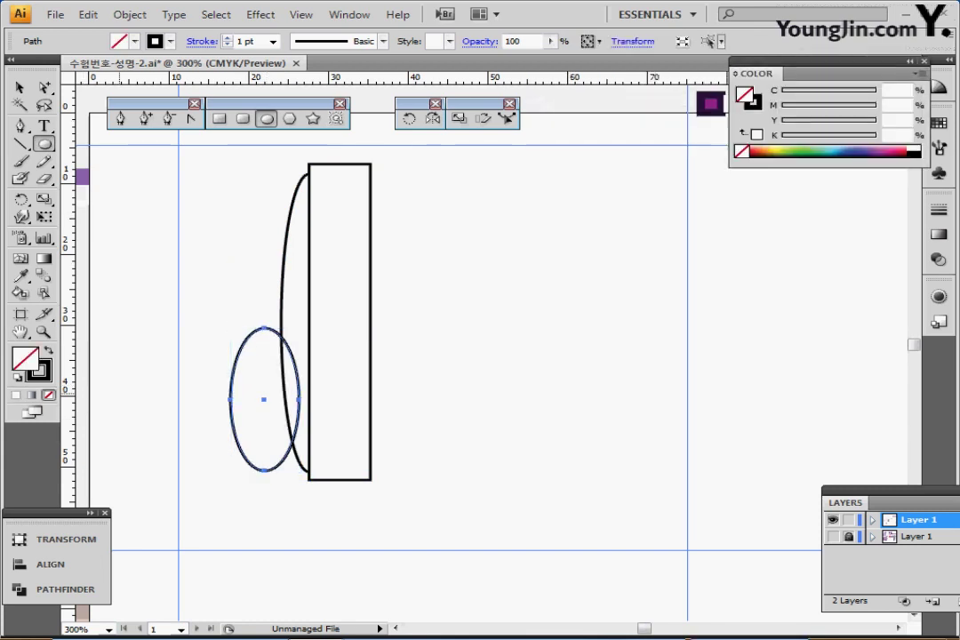
pyautogui.press('ctrl')
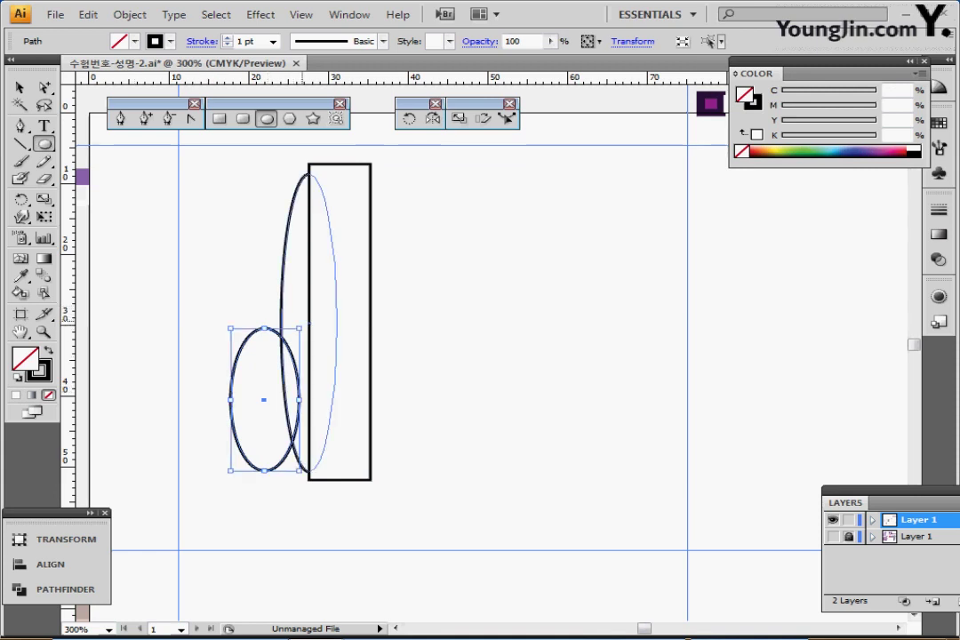
pyautogui.moveTo(304, 323); pyautogui.dragTo(313, 330)
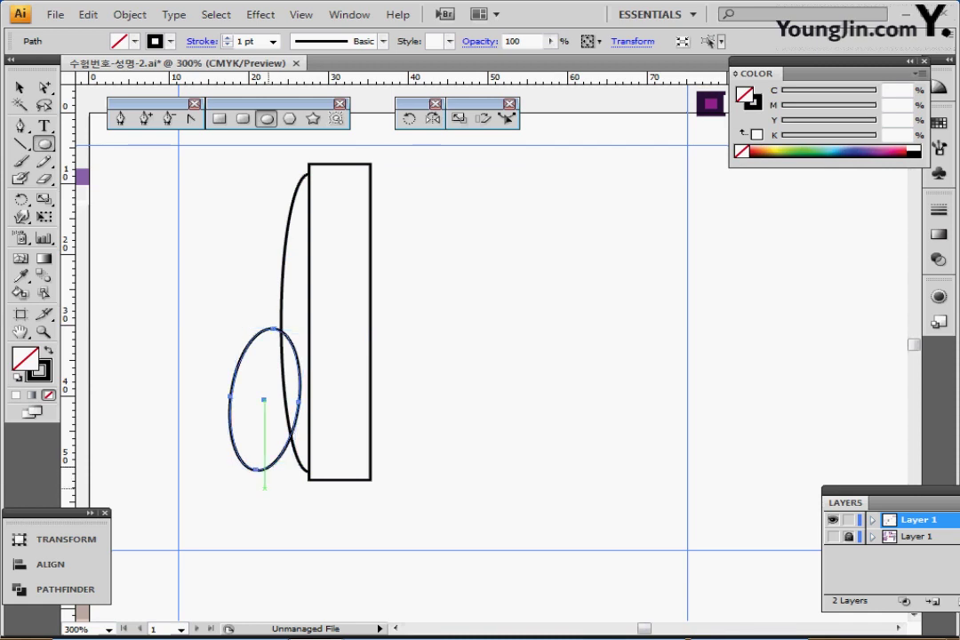
pyautogui.press('ctrl')
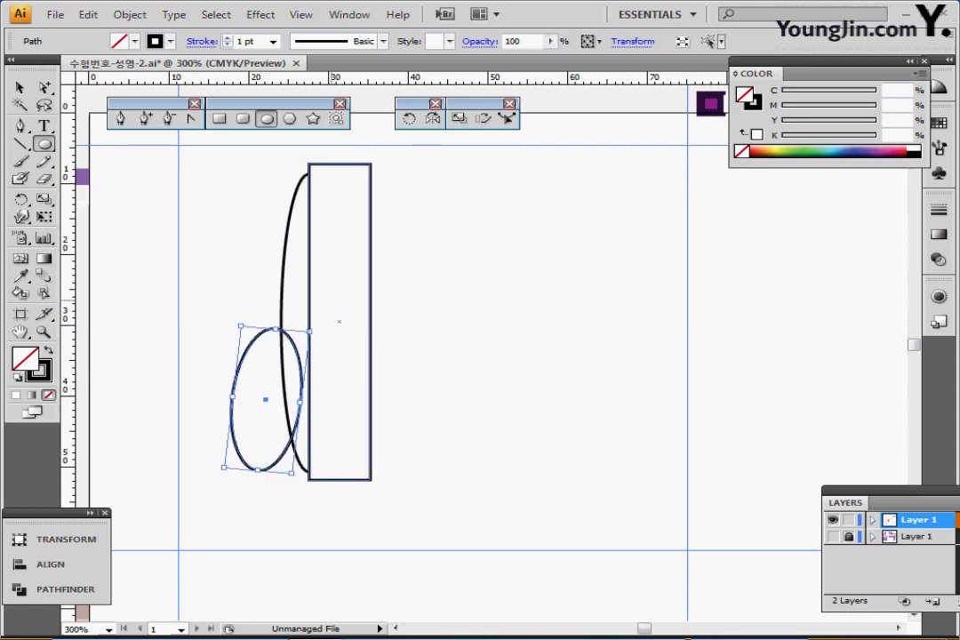
# Draw a larger ellipse without fill over the rectangle's lower-right corner, and remove the rectangle's fill.
pyautogui.moveTo(322, 292); pyautogui.dragTo(412, 517)
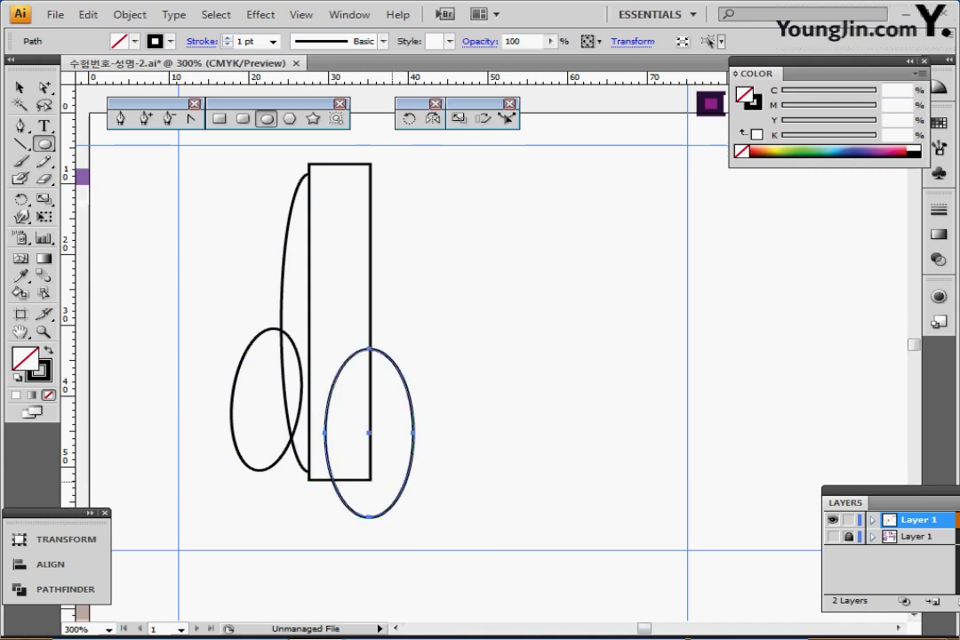
pyautogui.keyDown('ctrl'); pyautogui.click(363, 267); pyautogui.keyUp('ctrl')
pyautogui.click(48, 396)
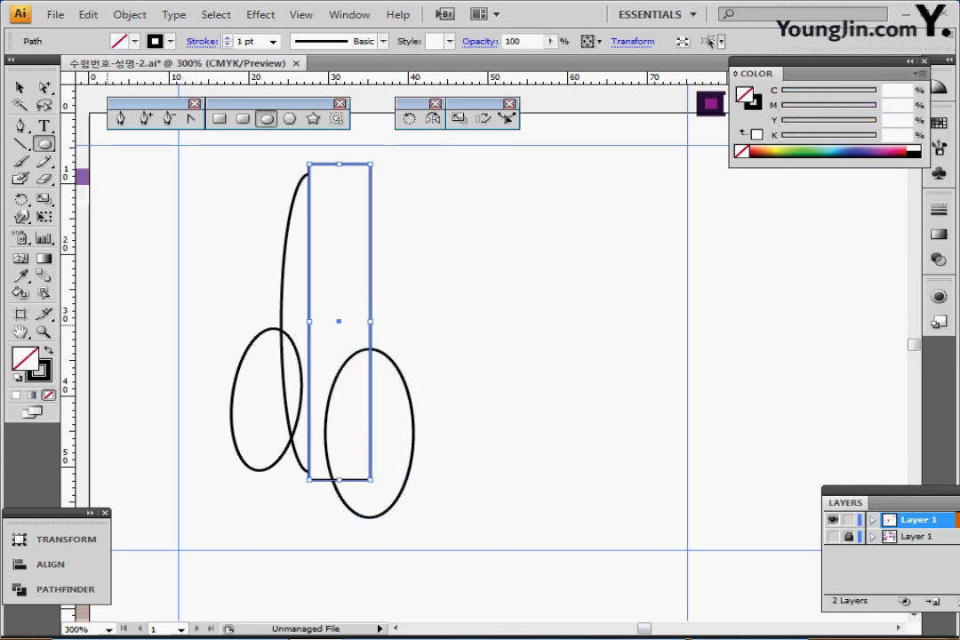
pyautogui.keyDown('ctrl'); pyautogui.click(477, 388); pyautogui.keyUp('ctrl')
# Nudge the lower-right ellipse to the left and rotate it slightly counterclockwise.
pyautogui.keyDown('ctrl'); pyautogui.click(396, 365); pyautogui.keyUp('ctrl')
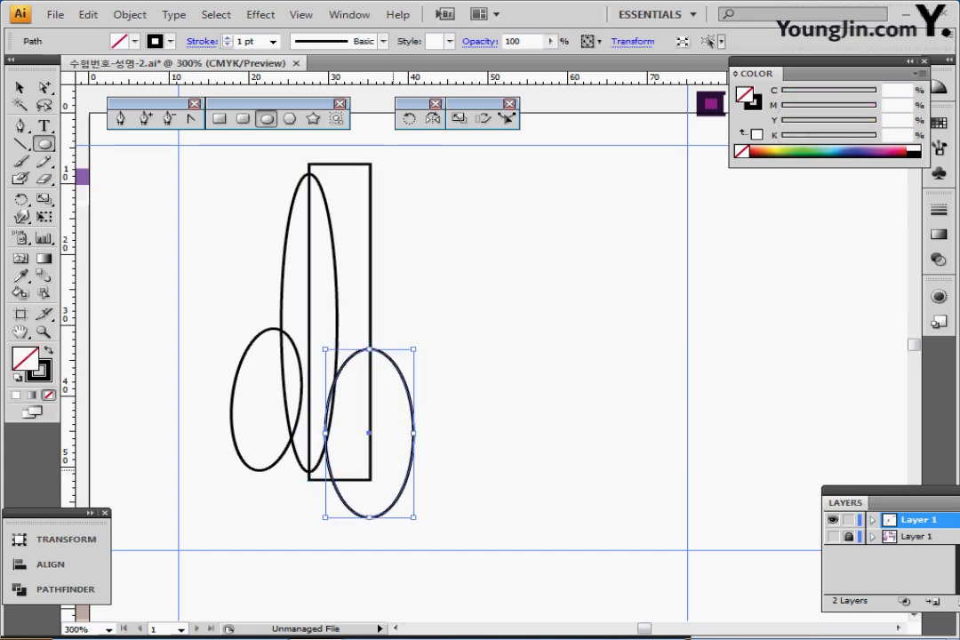
pyautogui.press('Left')
pyautogui.press('Left')
pyautogui.press('Left')
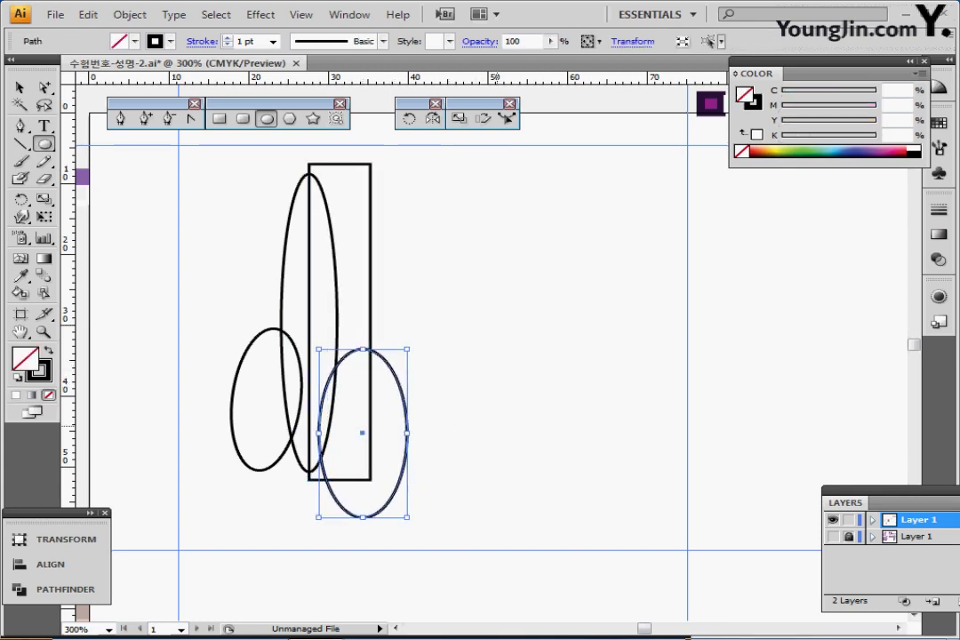
pyautogui.press('Left')
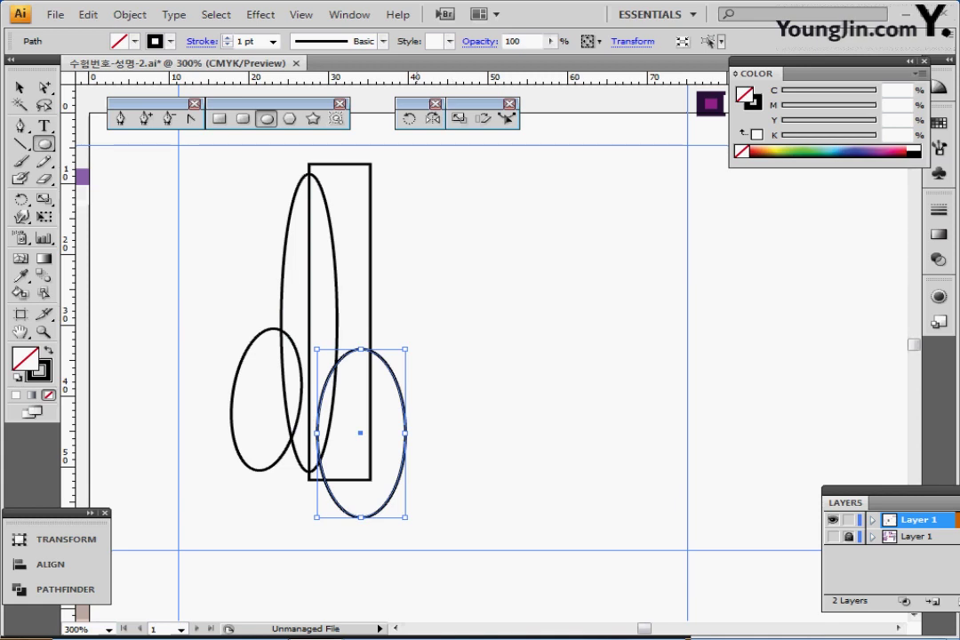
pyautogui.moveTo(410, 525); pyautogui.dragTo(423, 515)
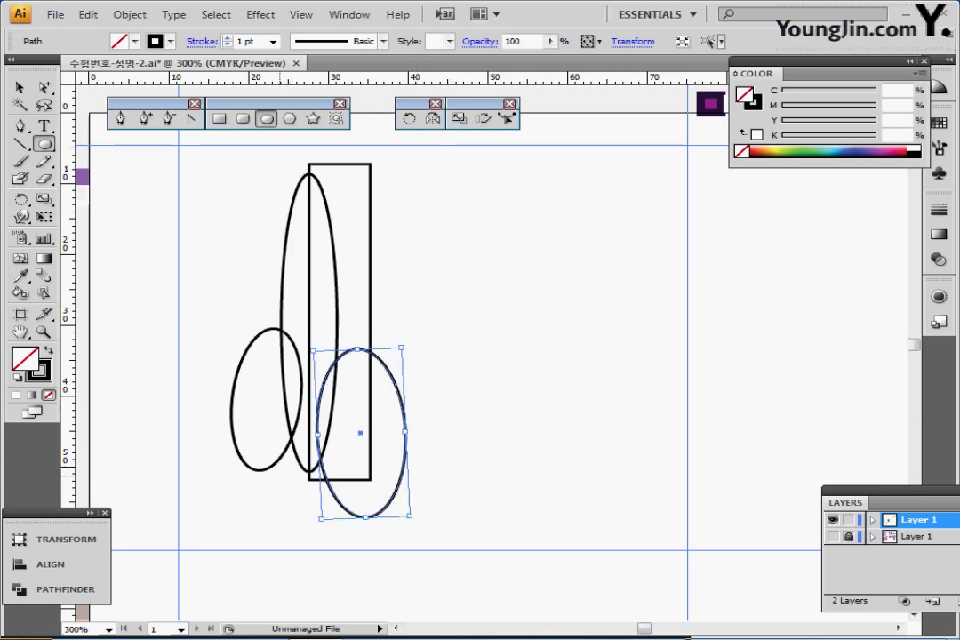
pyautogui.hotkey('ctrl', 'shift', 'a')
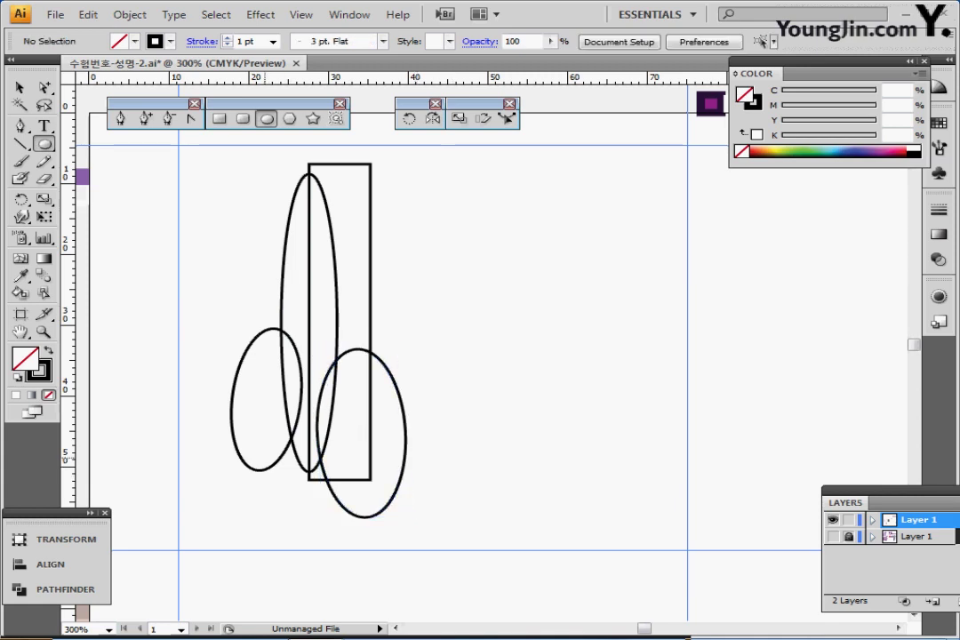
# Lengthen the lower-left ellipse and shift the lower-right ellipse down and left so the gap between them forms a narrow shank.
pyautogui.moveTo(271, 464); pyautogui.dragTo(258, 492)
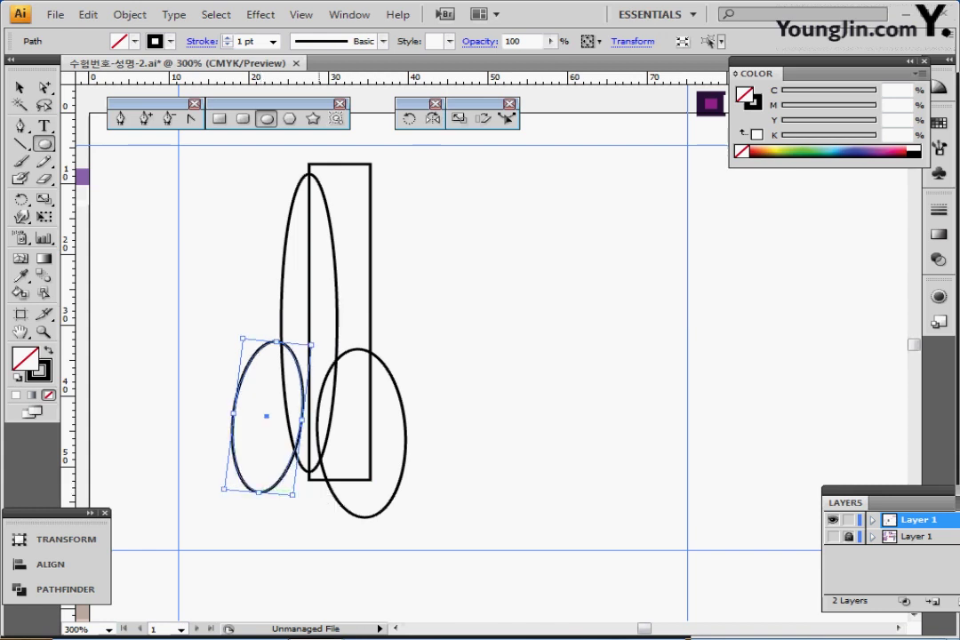
pyautogui.keyDown('ctrl'); pyautogui.click(298, 523); pyautogui.keyUp('ctrl')
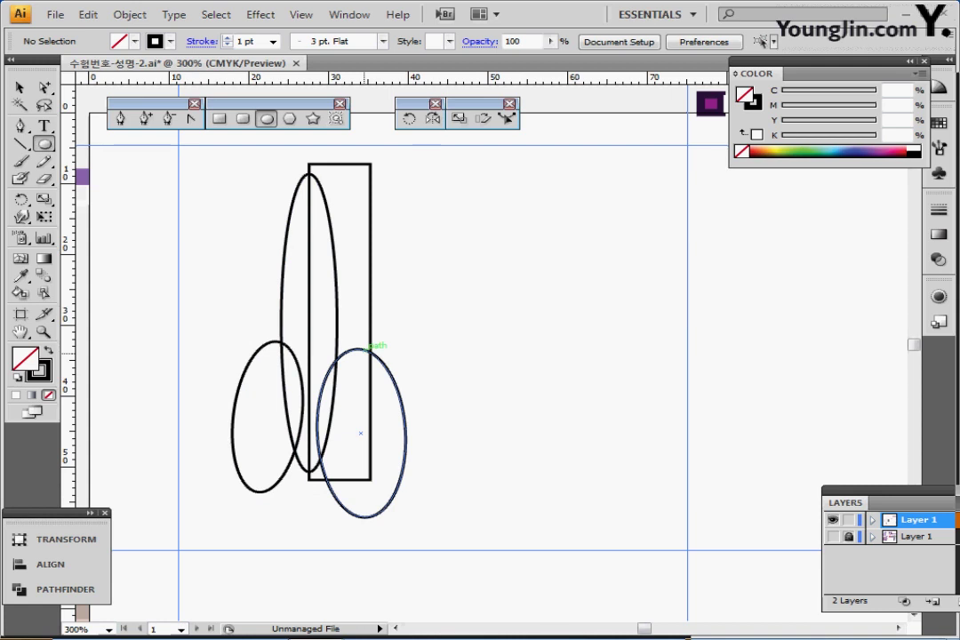
pyautogui.moveTo(363, 348)
pyautogui.mouseDown()
pyautogui.moveTo(359, 362)
pyautogui.moveTo(362, 351)
pyautogui.mouseUp()
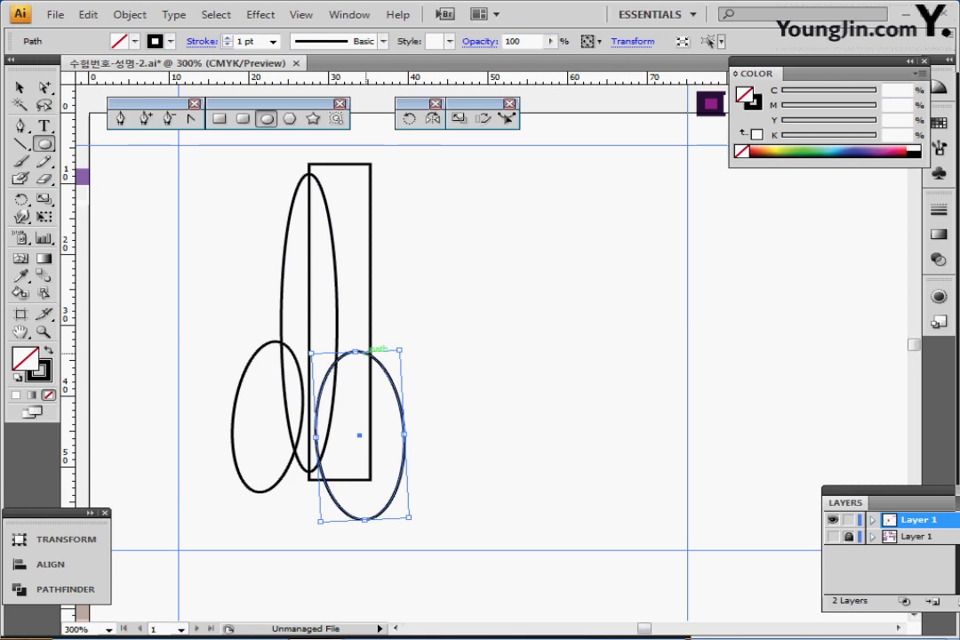
pyautogui.moveTo(362, 351); pyautogui.dragTo(356, 360)
pyautogui.click(249, 363)
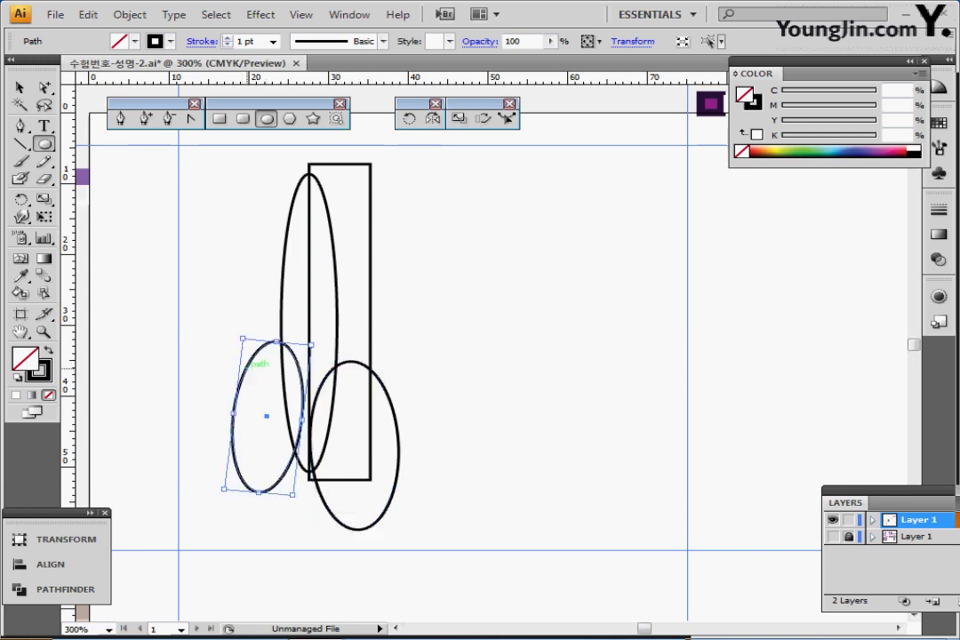
pyautogui.moveTo(249, 363); pyautogui.dragTo(249, 364)
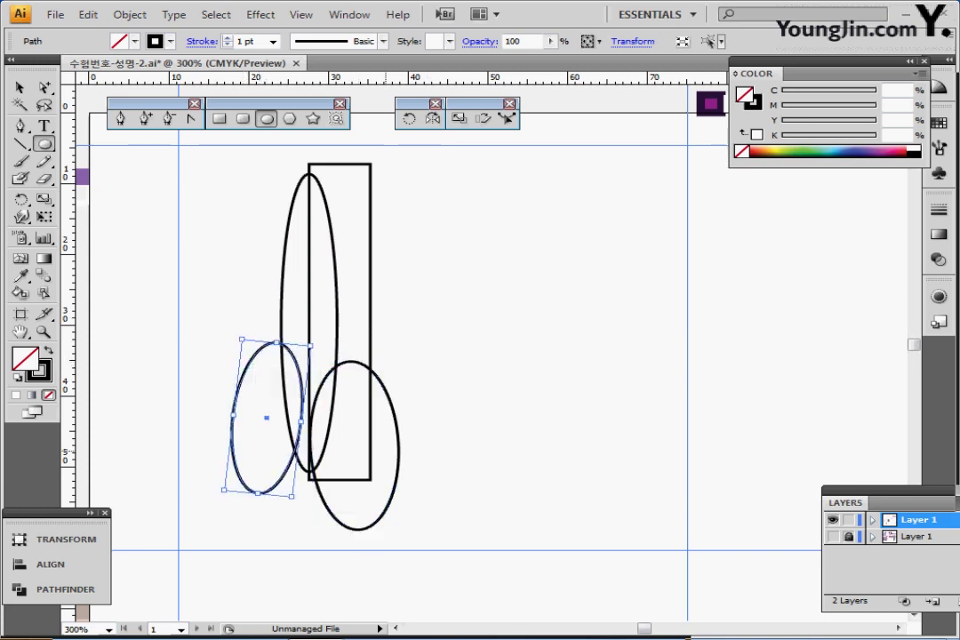
pyautogui.click(398, 442)
pyautogui.moveTo(398, 442); pyautogui.dragTo(393, 442)
pyautogui.keyDown('ctrl'); pyautogui.click(226, 316); pyautogui.keyUp('ctrl')
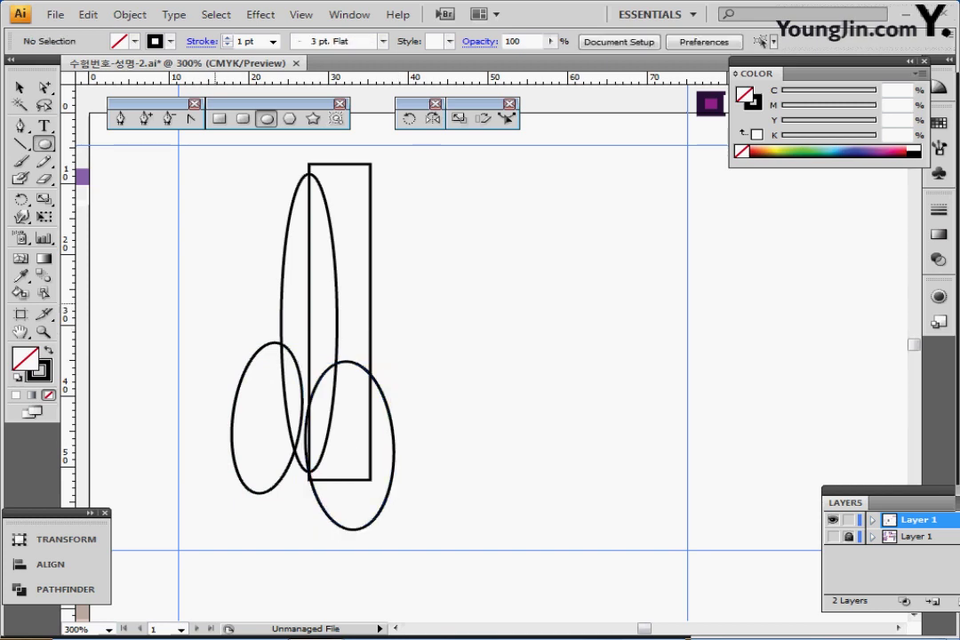
# Subtract the rectangle and both smaller ellipses from the long ellipse with Minus Front to form the scissor blade.
pyautogui.moveTo(222, 318); pyautogui.dragTo(426, 466)
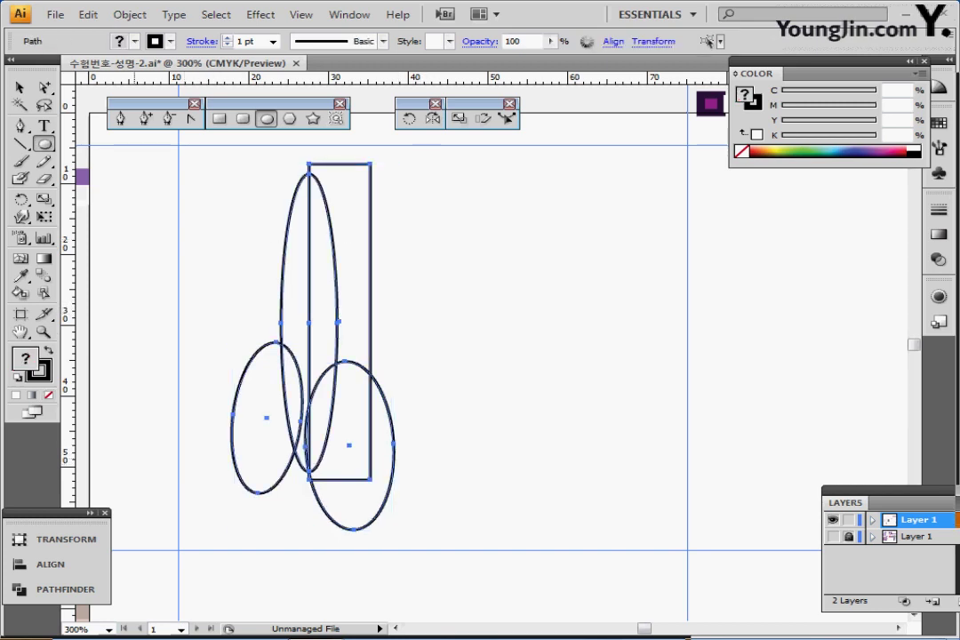
pyautogui.click(65, 590)
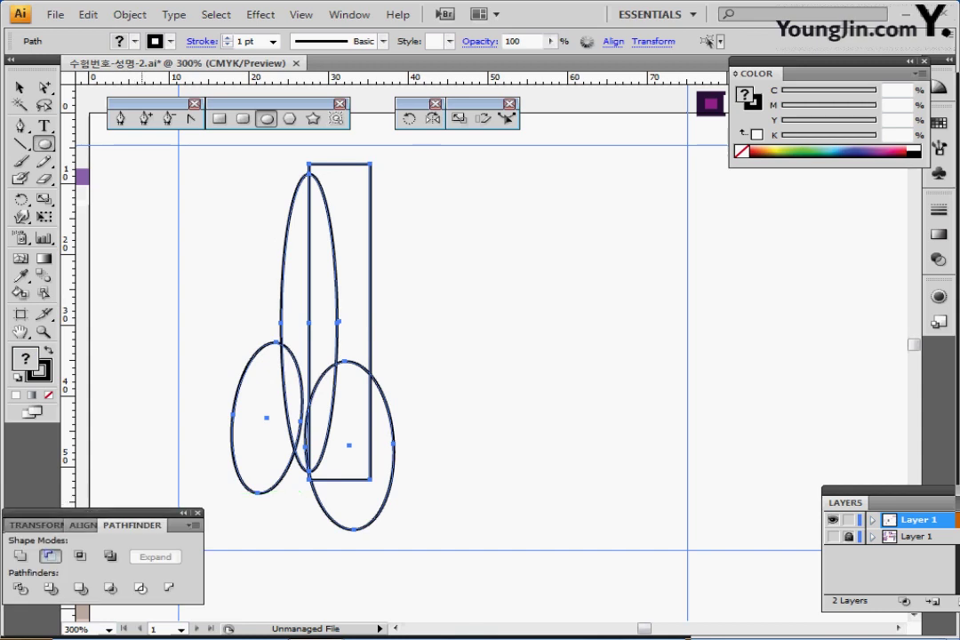
pyautogui.click(49, 555)
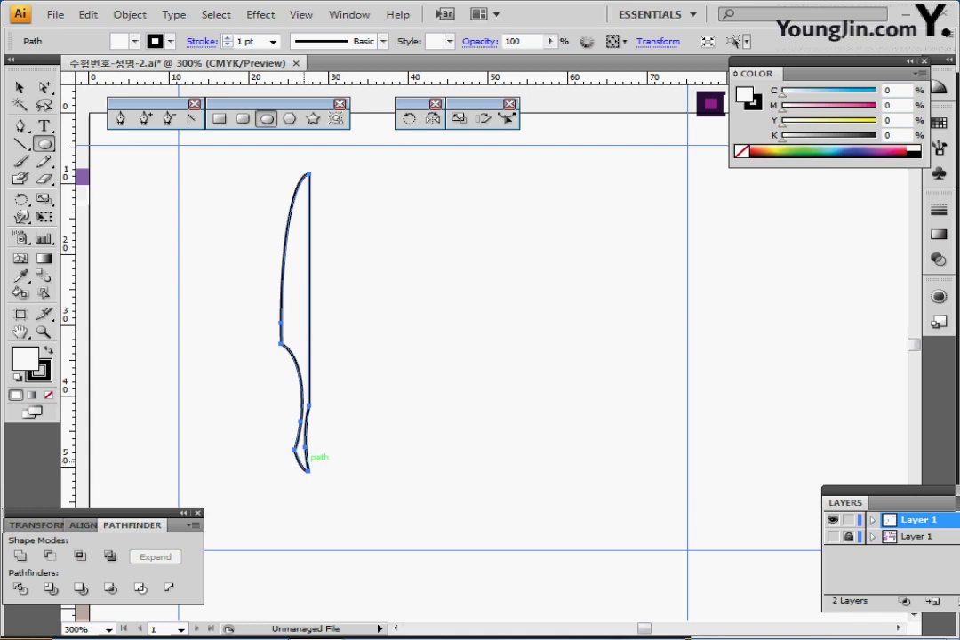
# Draw a nearly round ellipse at the lower tip of the blade shape as the finger ring.
pyautogui.moveTo(287, 440); pyautogui.dragTo(345, 482)
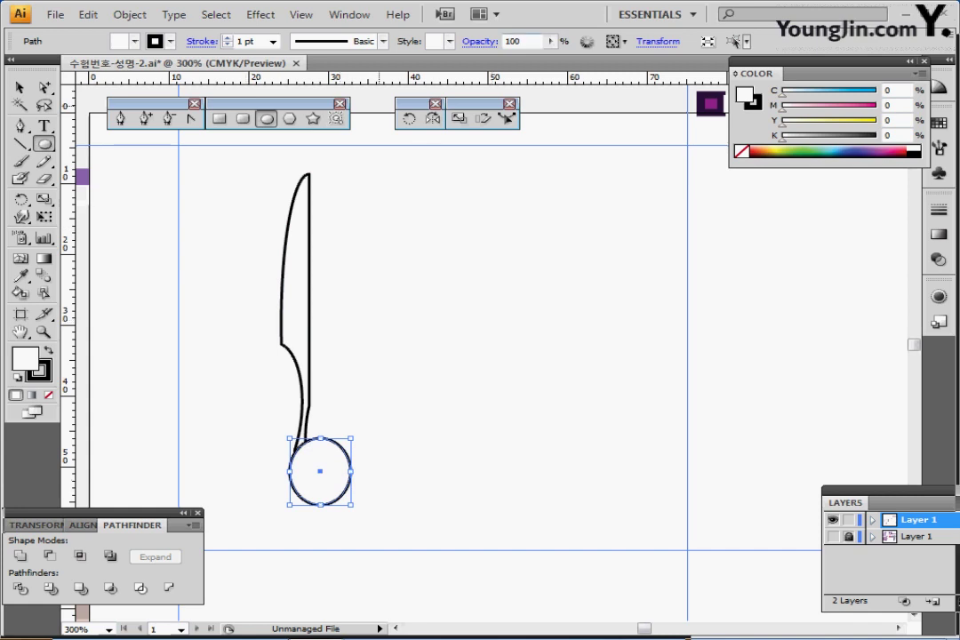
pyautogui.press('ctrl')
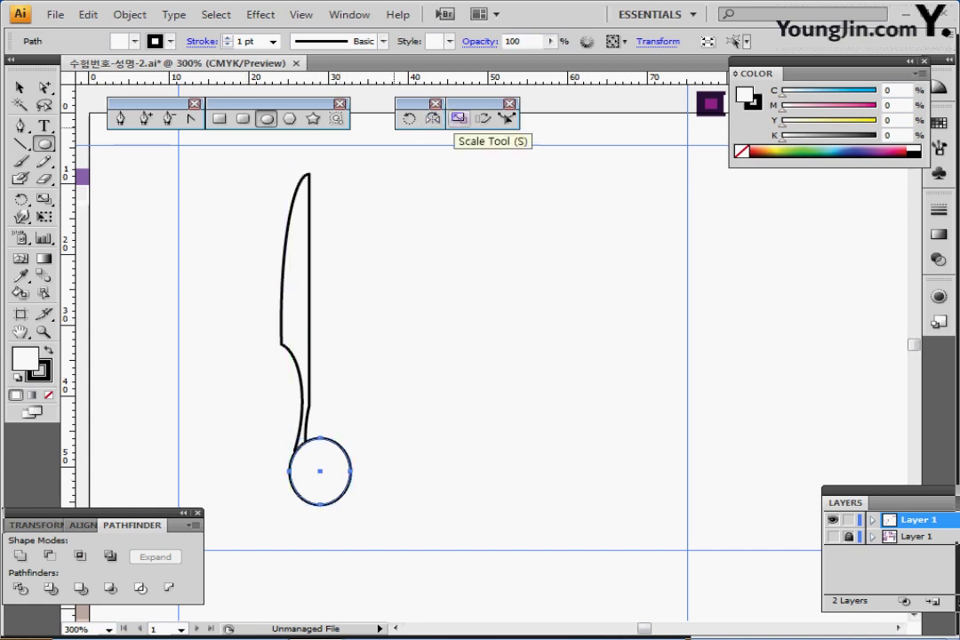
# Make a smaller copy of the finger-ring ellipse with Scale, 90% horizontally and 80% vertically.
pyautogui.doubleClick(459, 119)
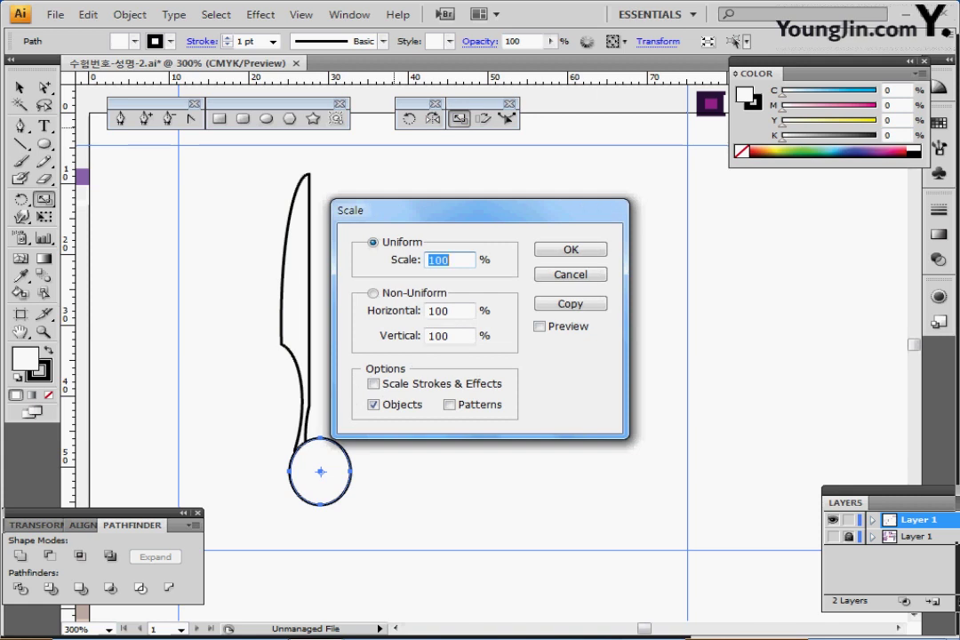
pyautogui.press('Tab')
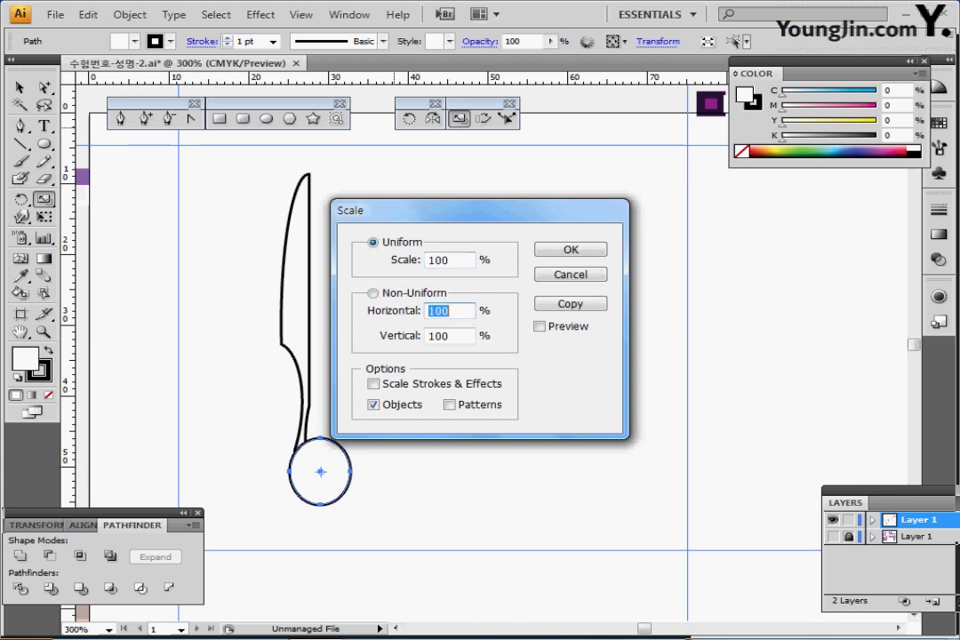
pyautogui.write('90')
pyautogui.press('Tab')
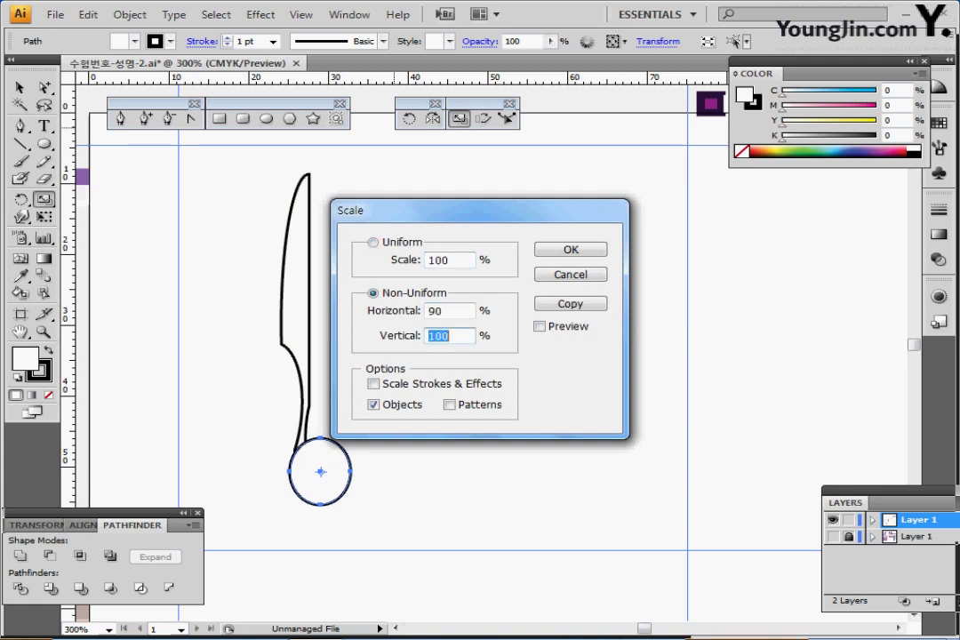
pyautogui.write('80')
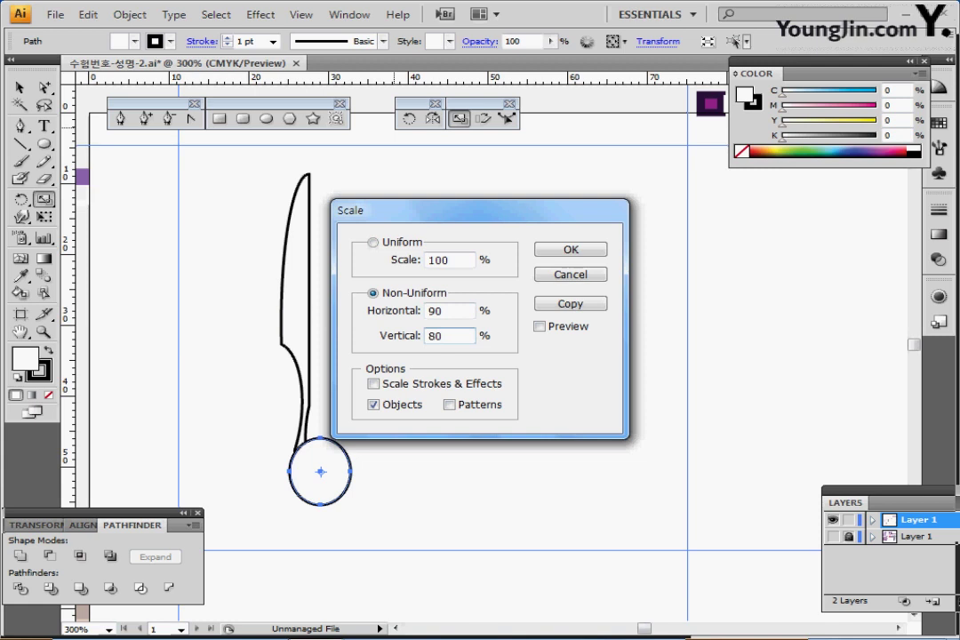
pyautogui.press('Return')
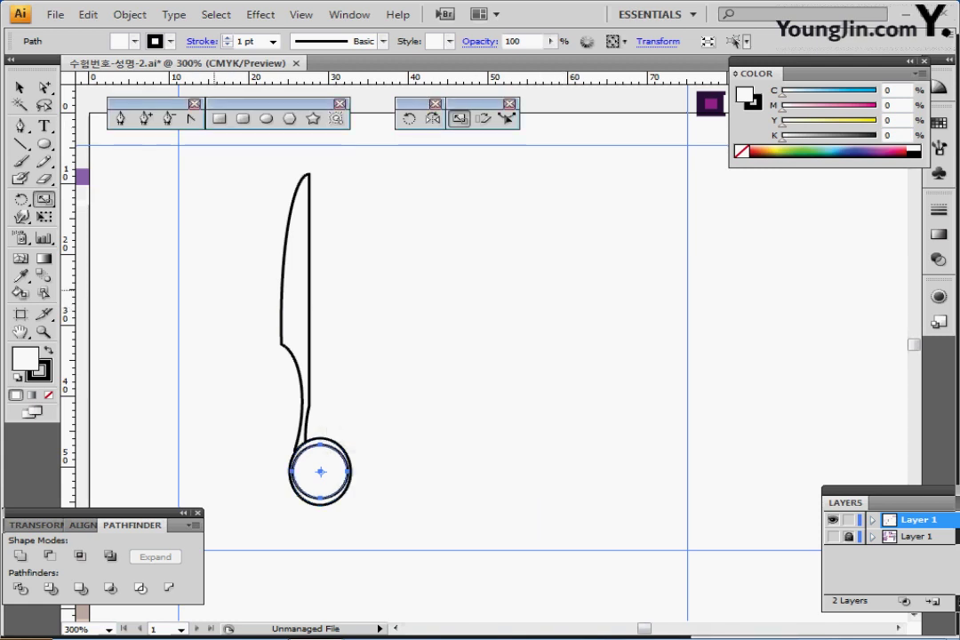
pyautogui.keyDown('ctrl'); pyautogui.click(181, 293); pyautogui.keyUp('ctrl')
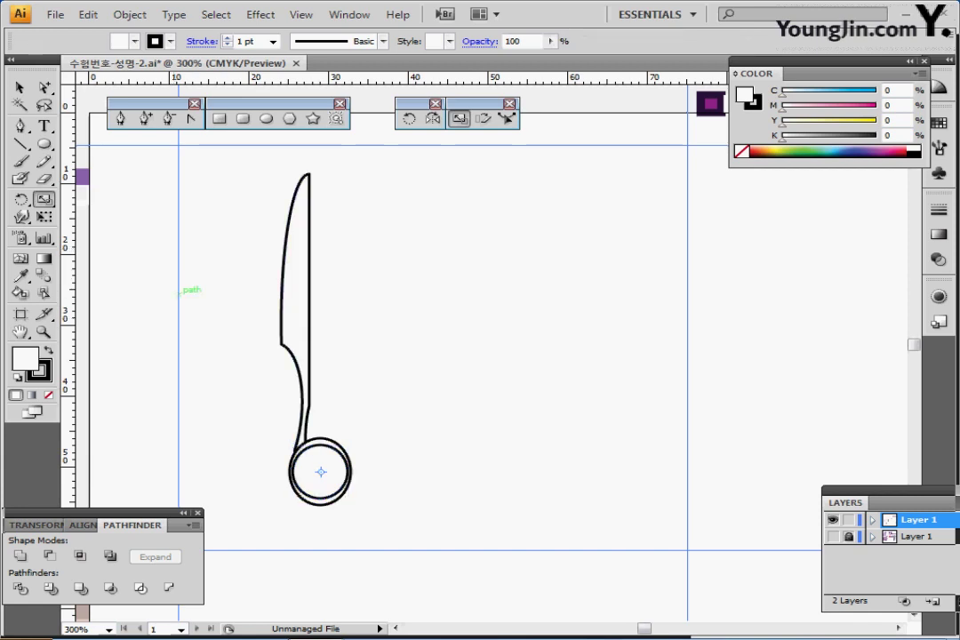
# Unite the blade shape with the outer ring ellipse using Pathfinder.
pyautogui.keyDown('ctrl'); pyautogui.click(282, 325); pyautogui.keyUp('ctrl')
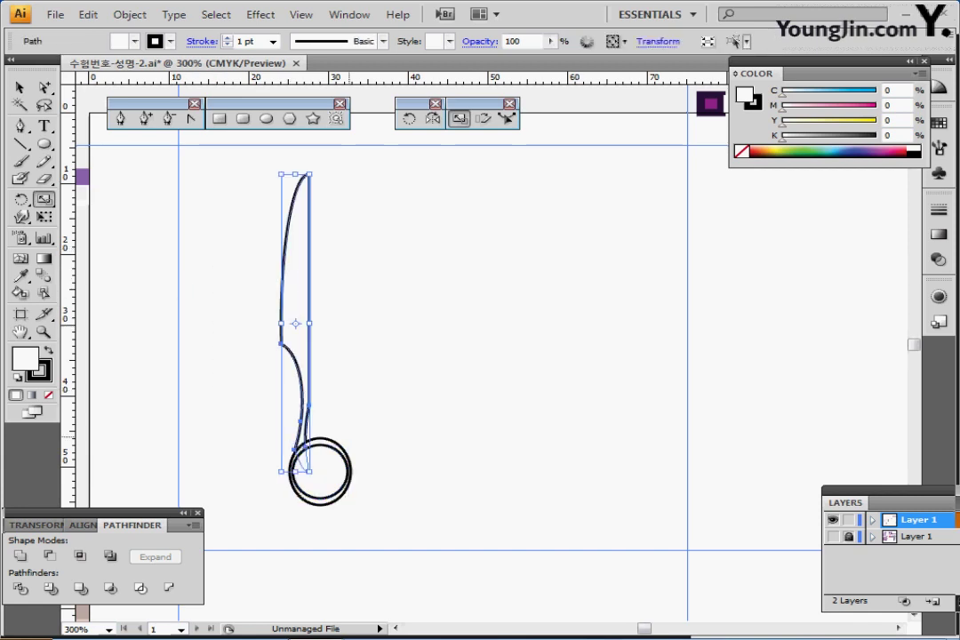
pyautogui.keyDown('ctrl'); pyautogui.keyDown('shift'); pyautogui.click(333, 441); pyautogui.keyUp('shift'); pyautogui.keyUp('ctrl')
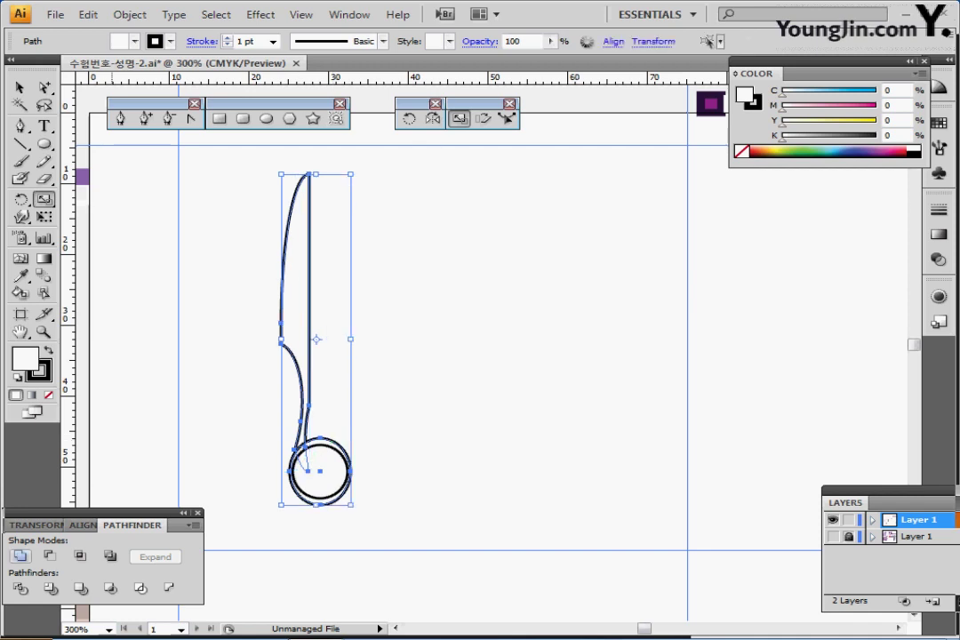
pyautogui.click(19, 557)
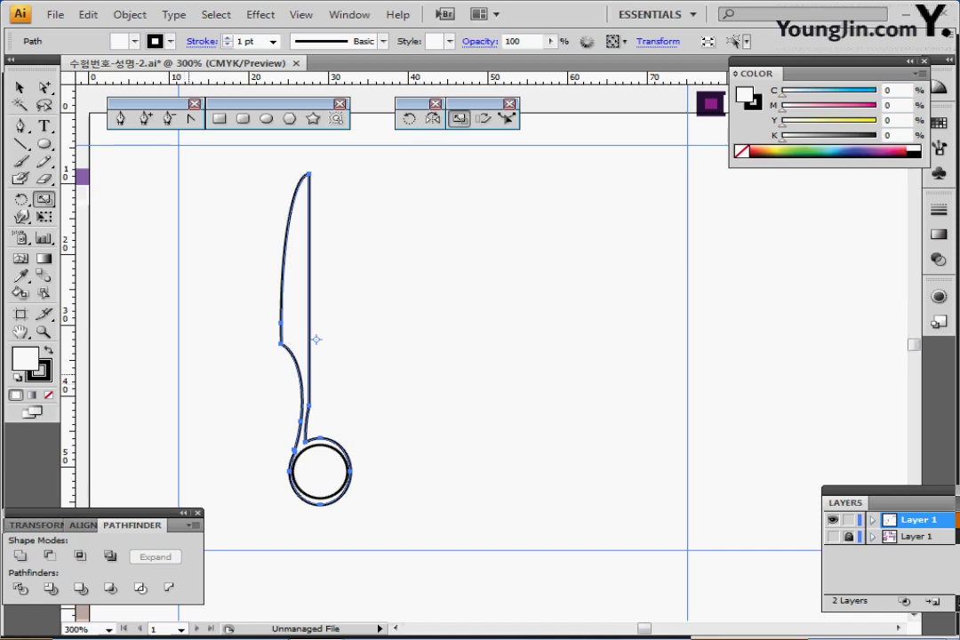
# Cut the inner ellipse out of the united shape with Exclude and sample the purple swatch beside the artboard as its fill.
pyautogui.moveTo(241, 396); pyautogui.dragTo(349, 496)
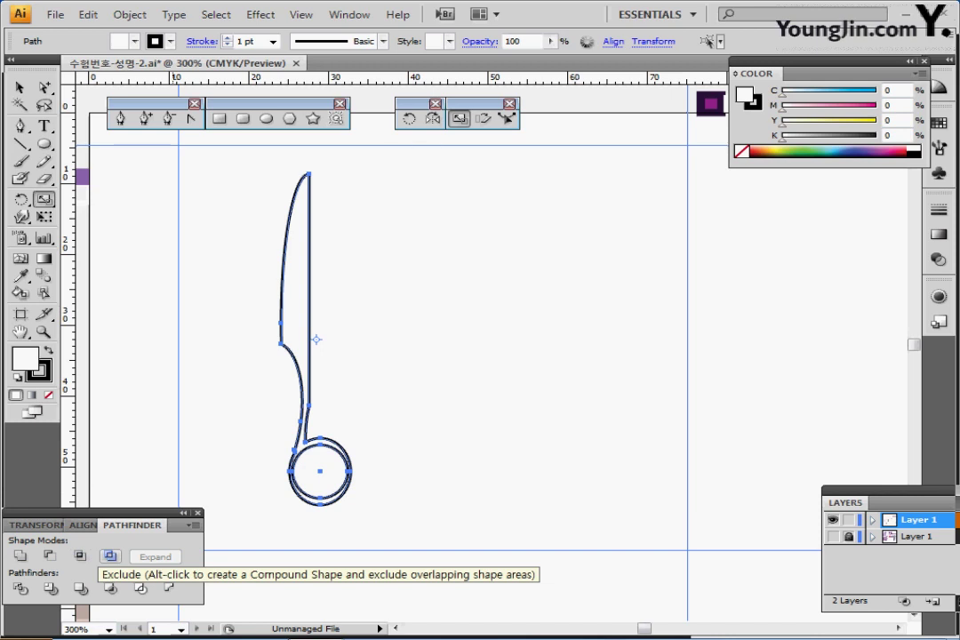
pyautogui.click(109, 556)
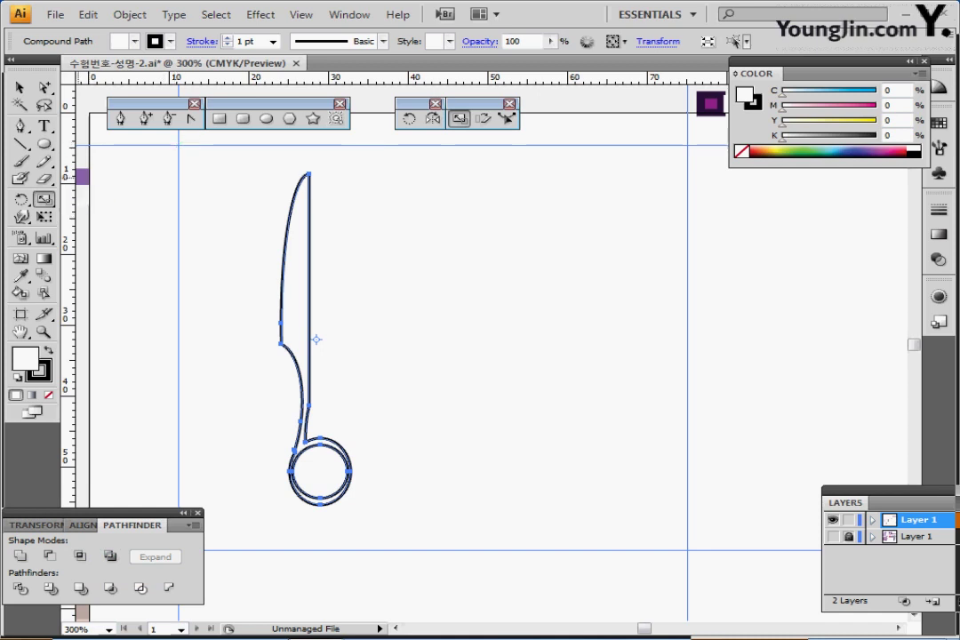
pyautogui.press('i')
pyautogui.click(84, 177)
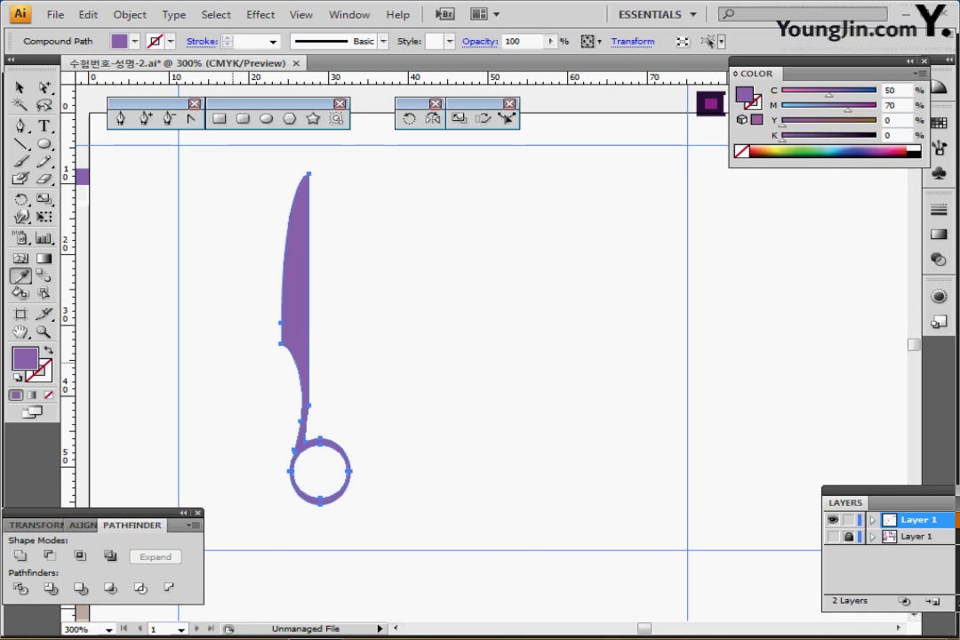
# Move the anchor where the blade's straight edge meets the shank slightly up and bulge the curved outer edge outward.
pyautogui.moveTo(300, 385); pyautogui.dragTo(278, 392)
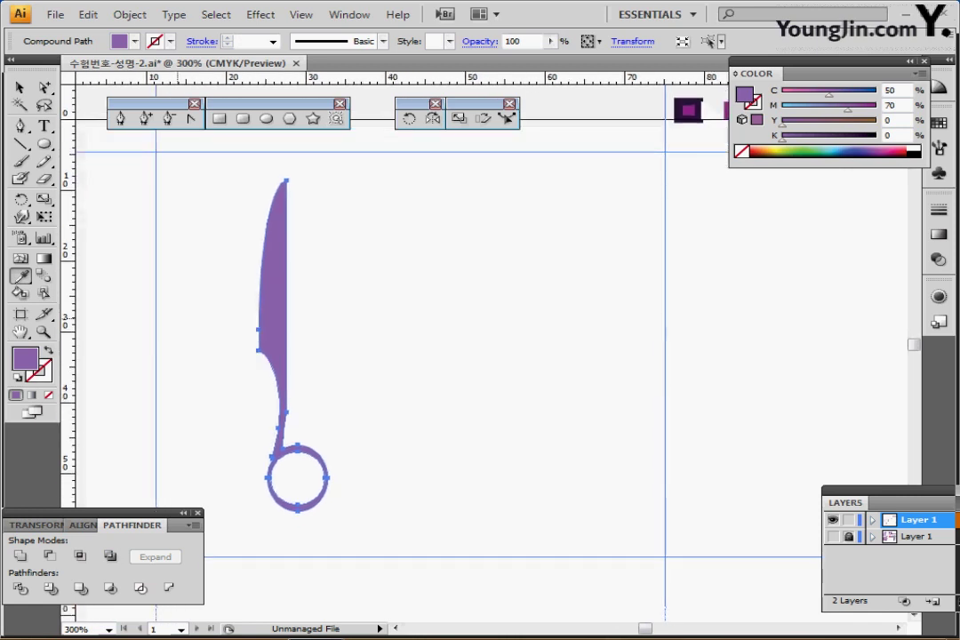
pyautogui.click(45, 87)
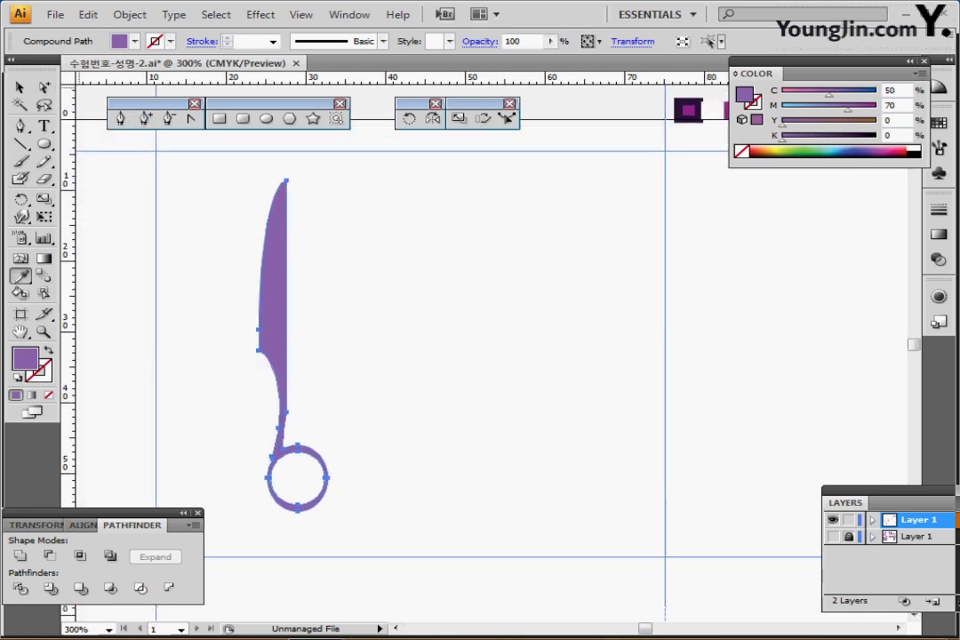
pyautogui.click(44, 88)
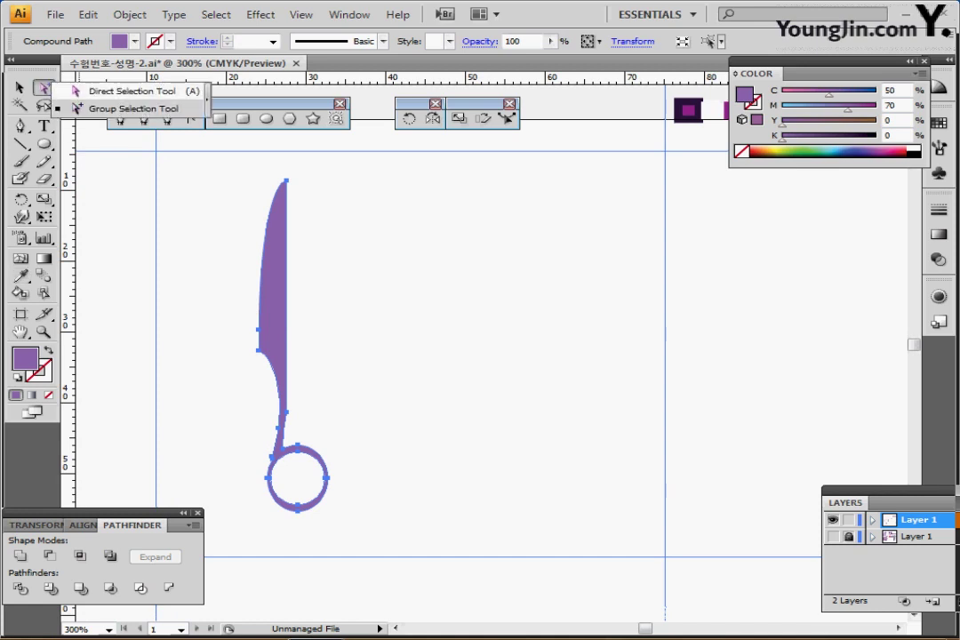
pyautogui.click(132, 92)
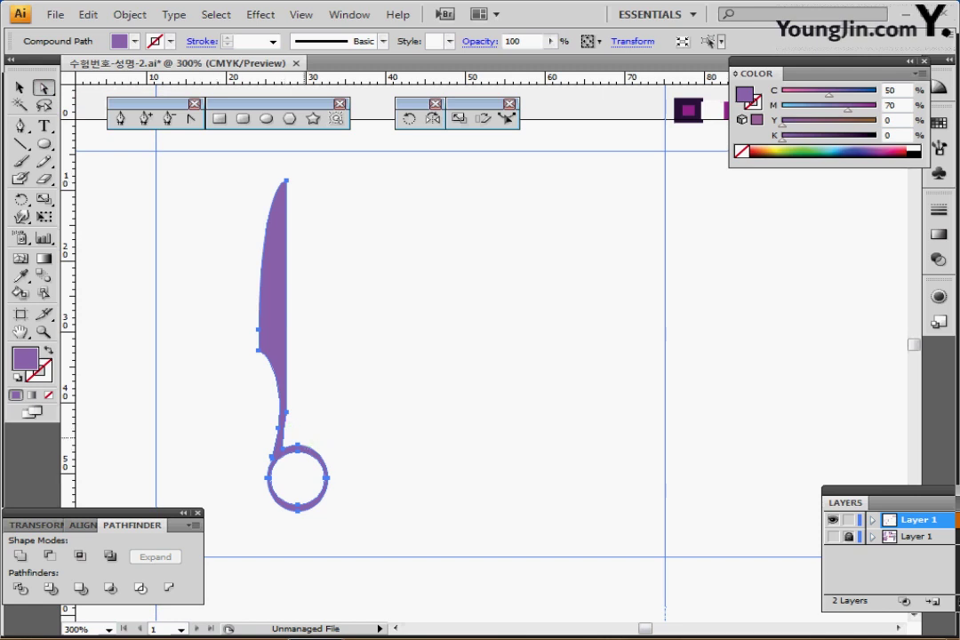
pyautogui.click(298, 399)
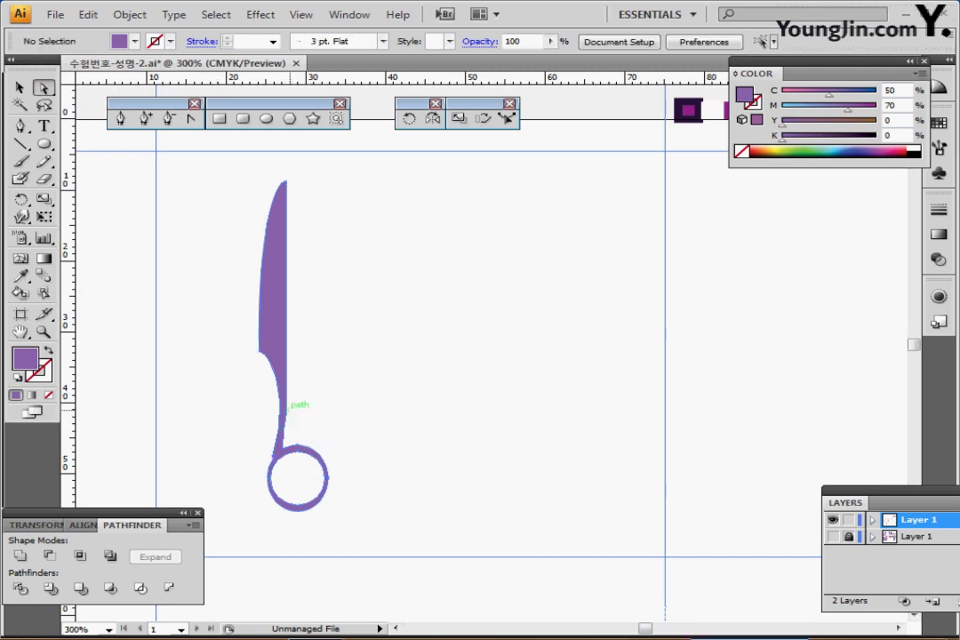
pyautogui.click(284, 412)
pyautogui.moveTo(285, 412); pyautogui.dragTo(286, 406)
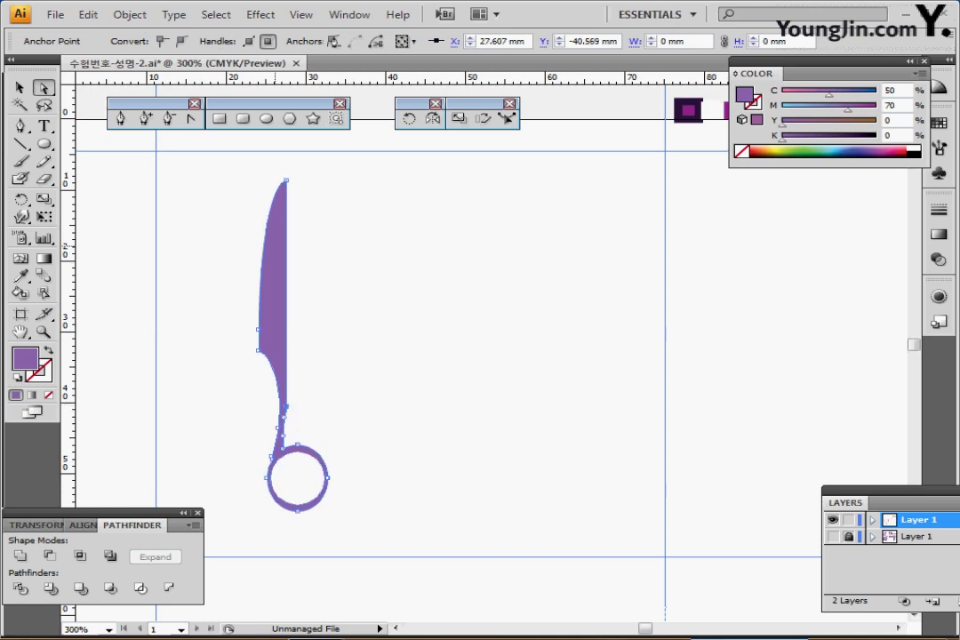
pyautogui.moveTo(258, 192)
pyautogui.mouseDown()
pyautogui.moveTo(275, 241)
pyautogui.moveTo(254, 243)
pyautogui.mouseUp()
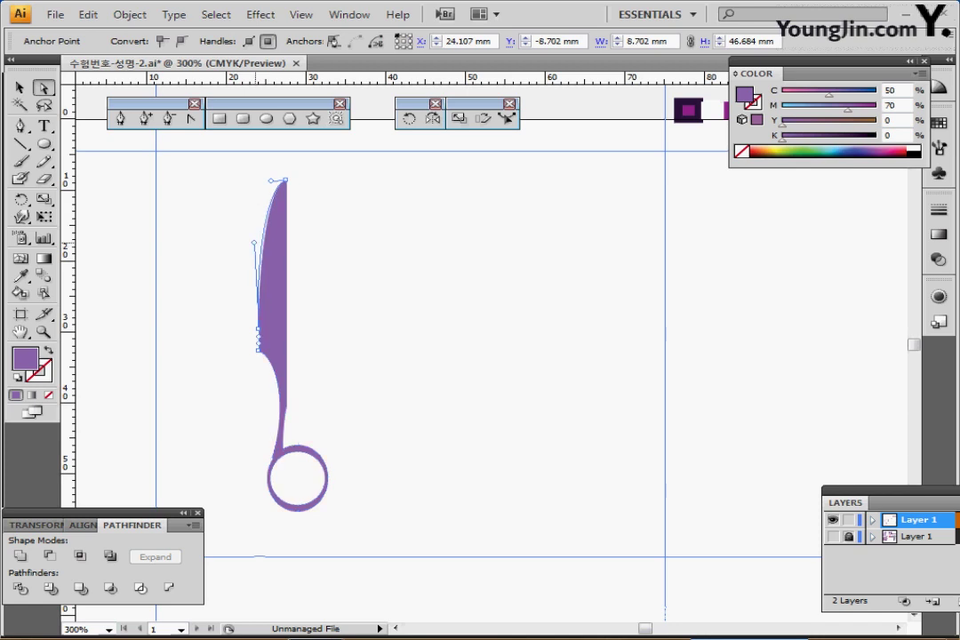
pyautogui.click(374, 306)
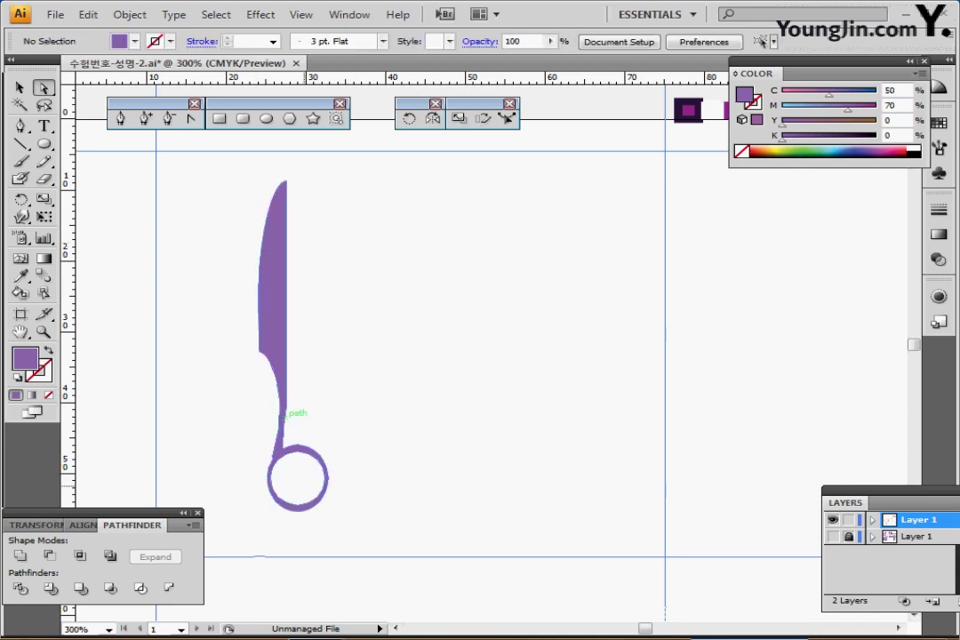
# Delete the extra anchor point where the outer side of the shank joins the finger ring.
pyautogui.keyDown('ctrl'); pyautogui.click(305, 485); pyautogui.keyUp('ctrl')
pyautogui.hotkey('ctrl', '+')
pyautogui.hotkey('ctrl', '+')
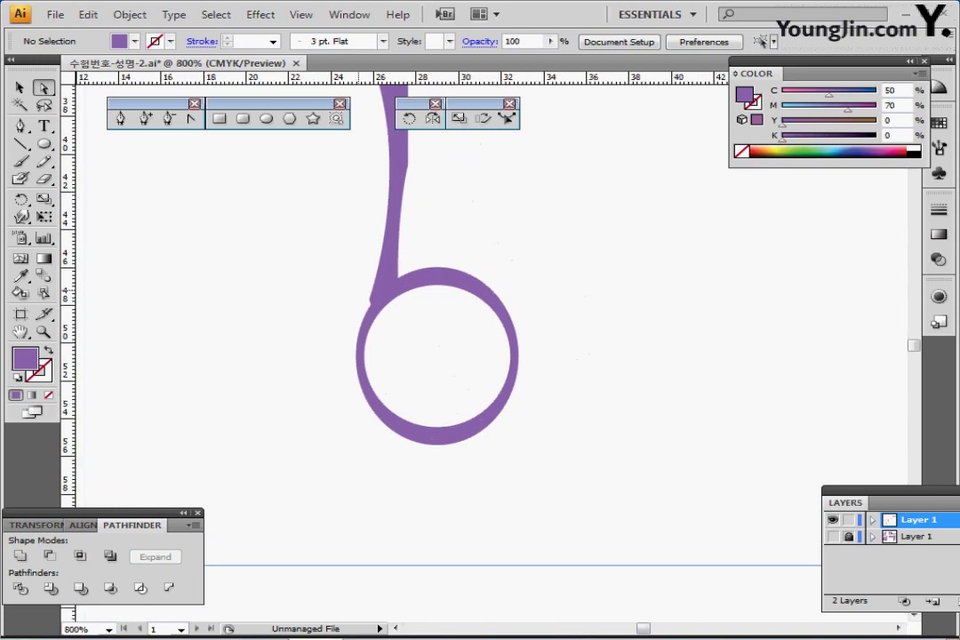
pyautogui.click(169, 118)
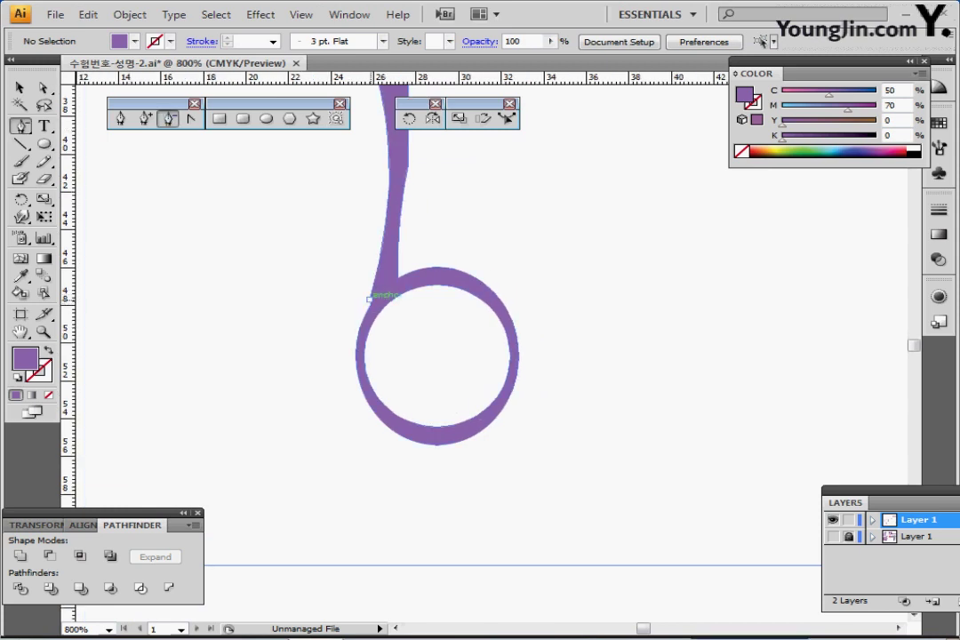
pyautogui.click(370, 304)
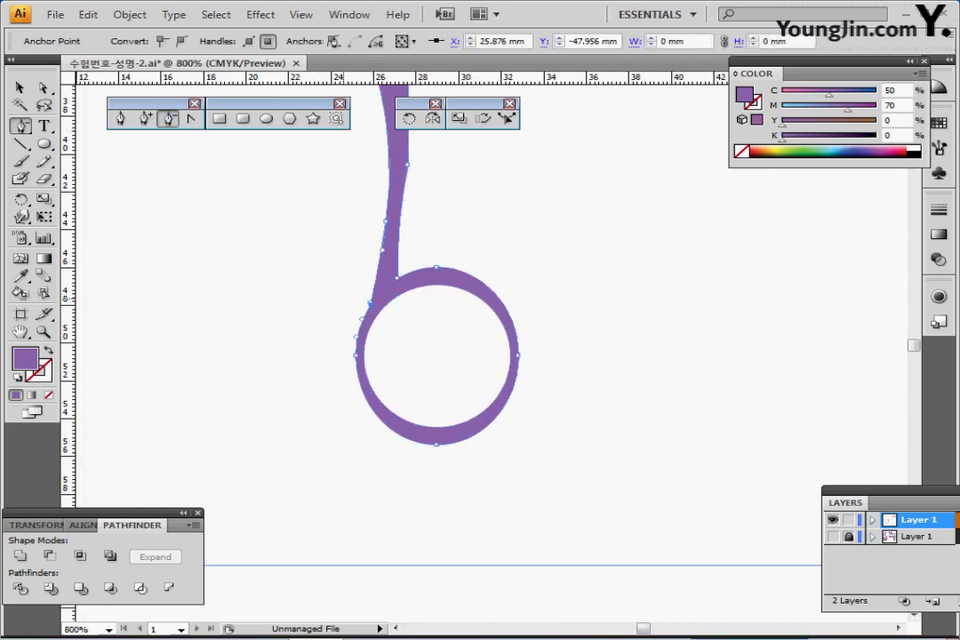
pyautogui.keyDown('ctrl'); pyautogui.click(321, 299); pyautogui.keyUp('ctrl')
# Convert the corner anchor between the blade's straight edge and the shank into a smooth point with vertical handles.
pyautogui.keyDown('ctrl'); pyautogui.keyDown('alt'); pyautogui.click(403, 297); pyautogui.keyUp('alt'); pyautogui.keyUp('ctrl')
pyautogui.keyDown('ctrl'); pyautogui.keyDown('alt'); pyautogui.click(405, 296); pyautogui.keyUp('alt'); pyautogui.keyUp('ctrl')
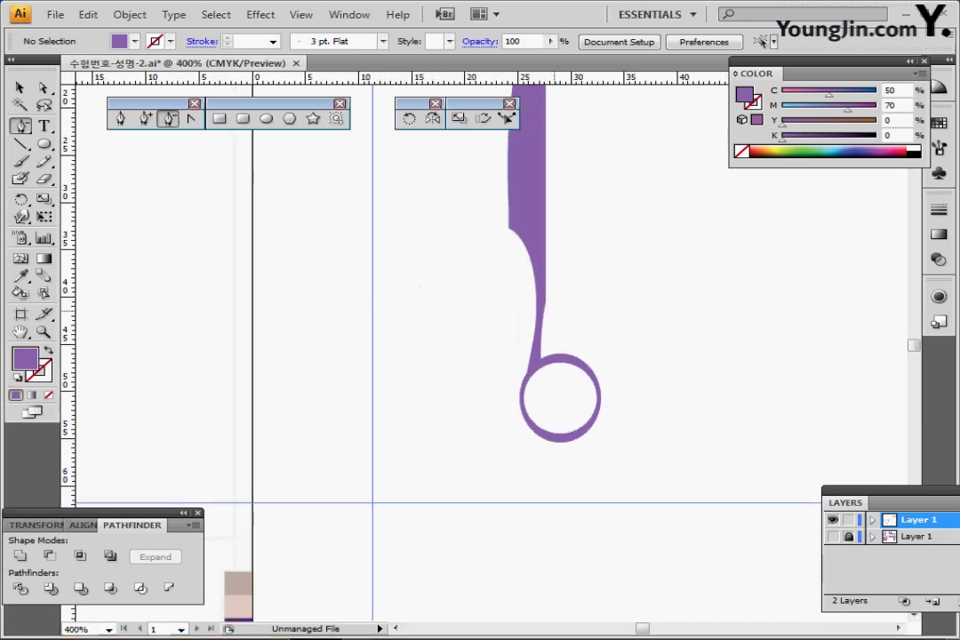
pyautogui.moveTo(563, 312); pyautogui.dragTo(322, 322)
pyautogui.keyDown('ctrl'); pyautogui.click(319, 322); pyautogui.keyUp('ctrl')
pyautogui.keyDown('ctrl'); pyautogui.click(319, 322); pyautogui.keyUp('ctrl')
pyautogui.moveTo(460, 320); pyautogui.dragTo(369, 304)
pyautogui.keyDown('ctrl'); pyautogui.click(367, 305); pyautogui.keyUp('ctrl')
pyautogui.keyDown('ctrl'); pyautogui.click(368, 309); pyautogui.keyUp('ctrl')
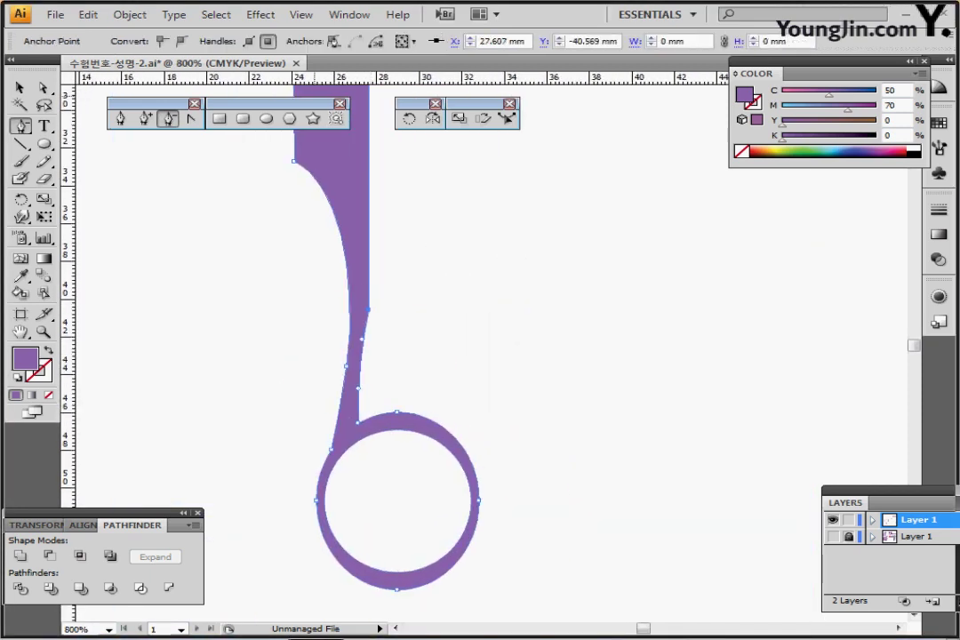
pyautogui.hotkey('shift', 'c')
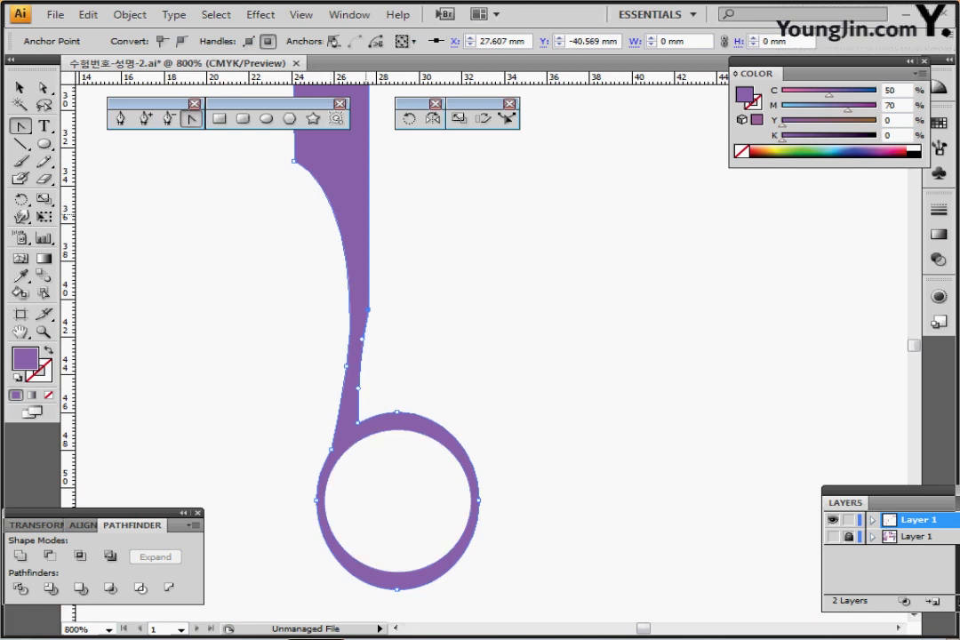
pyautogui.moveTo(368, 310); pyautogui.dragTo(369, 269)
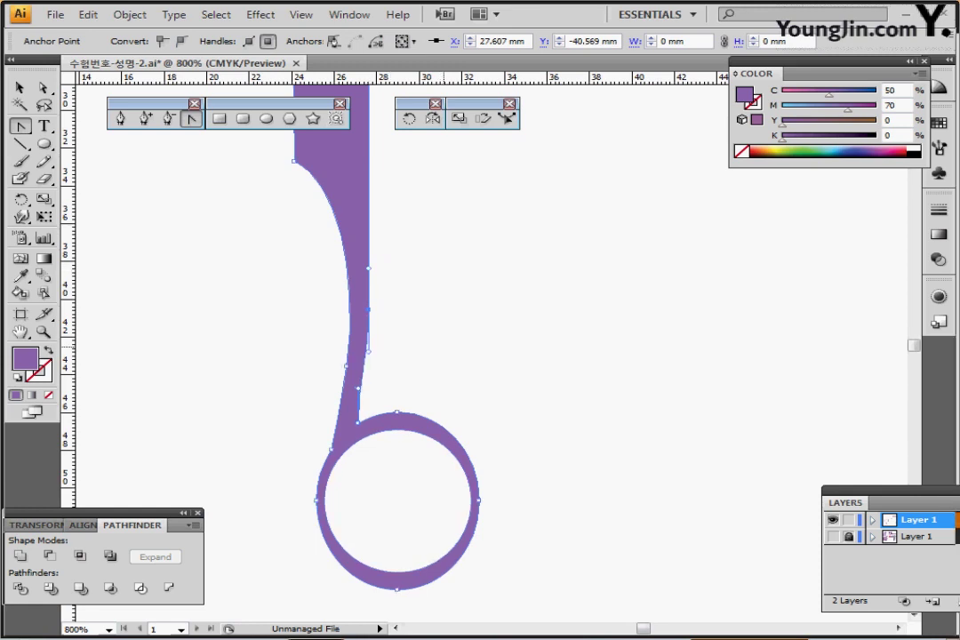
pyautogui.keyDown('ctrl'); pyautogui.keyDown('alt'); pyautogui.click(426, 369); pyautogui.keyUp('alt'); pyautogui.keyUp('ctrl')
pyautogui.moveTo(425, 369); pyautogui.dragTo(248, 474)
pyautogui.keyDown('ctrl'); pyautogui.keyDown('alt'); pyautogui.click(330, 385); pyautogui.keyUp('alt'); pyautogui.keyUp('ctrl')
pyautogui.moveTo(330, 384); pyautogui.dragTo(206, 423)
pyautogui.hscroll(1, 489, 347)
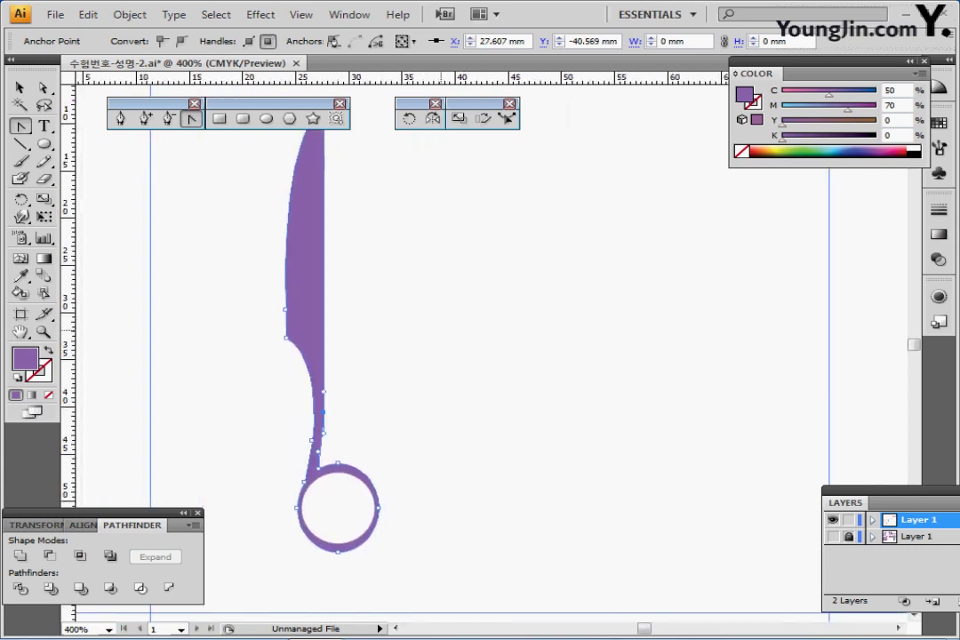
pyautogui.keyDown('ctrl'); pyautogui.click(442, 330); pyautogui.keyUp('ctrl')
# Draw a short horizontal line across the blade just below its tip, with no fill and a white 1 pt stroke.
pyautogui.moveTo(338, 285); pyautogui.dragTo(321, 325)
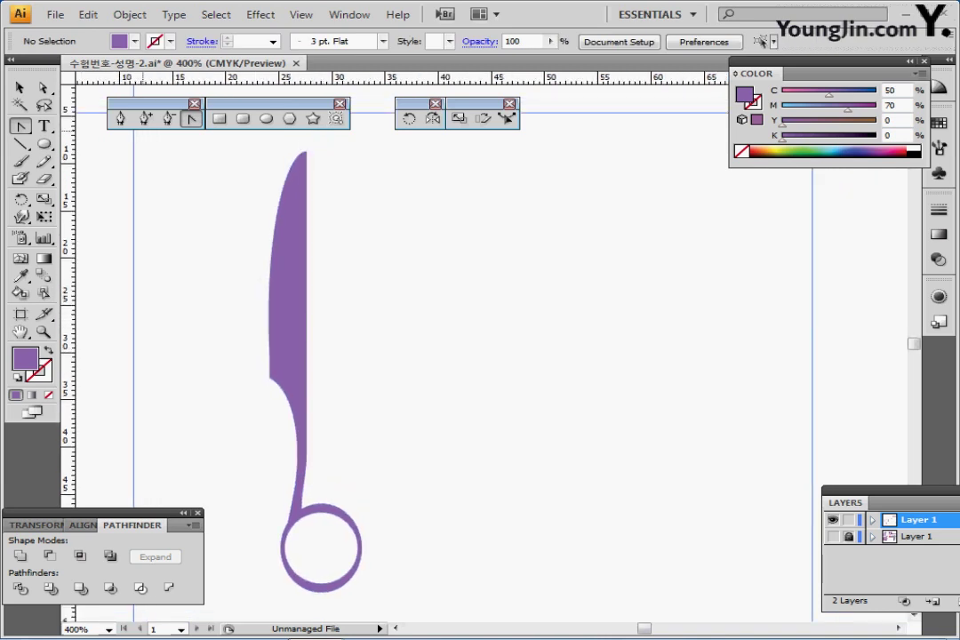
pyautogui.click(20, 144)
pyautogui.click(20, 145)
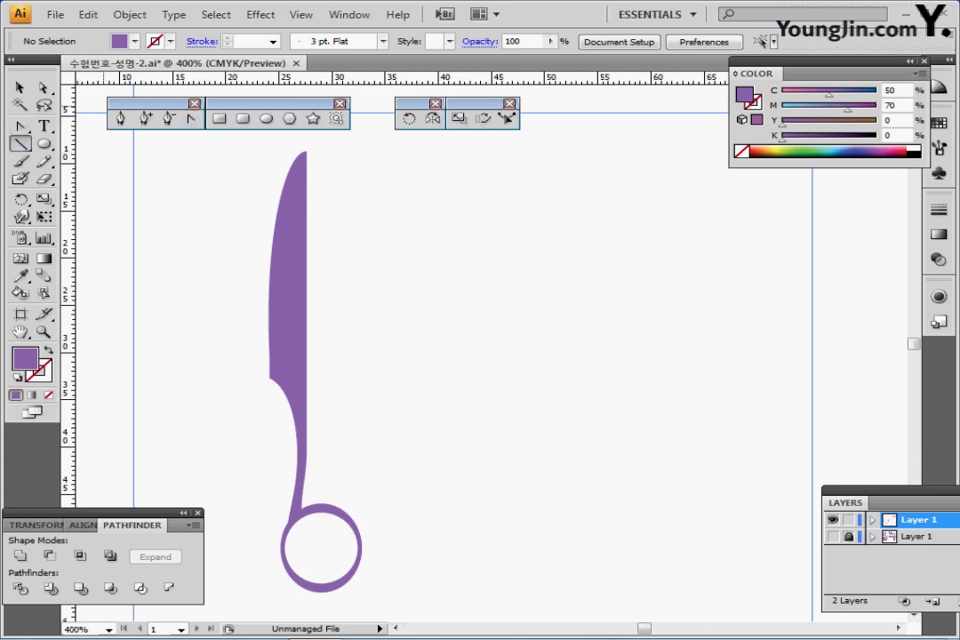
pyautogui.press('d')
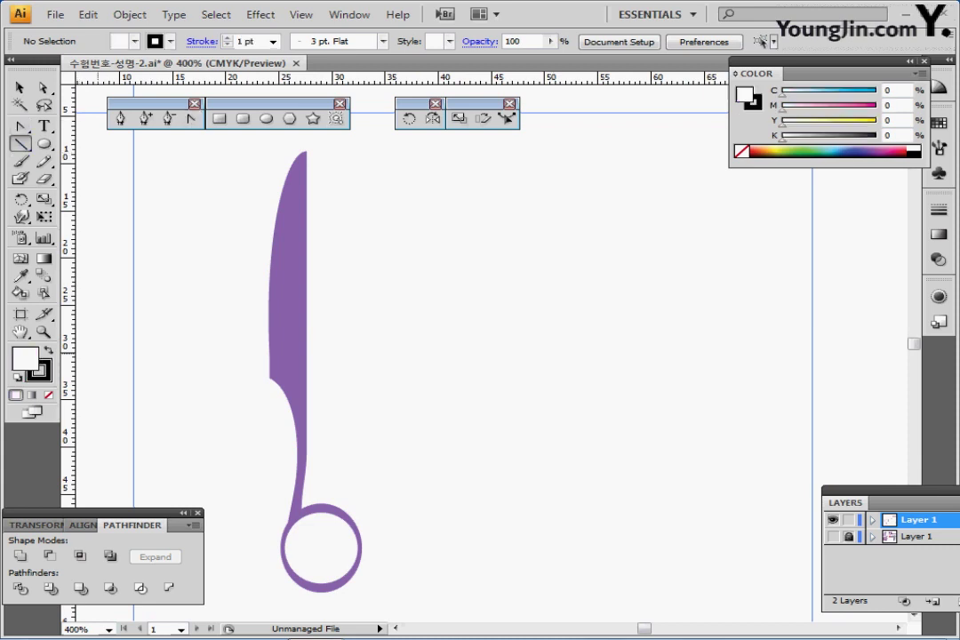
pyautogui.hotkey('shift', 'x')
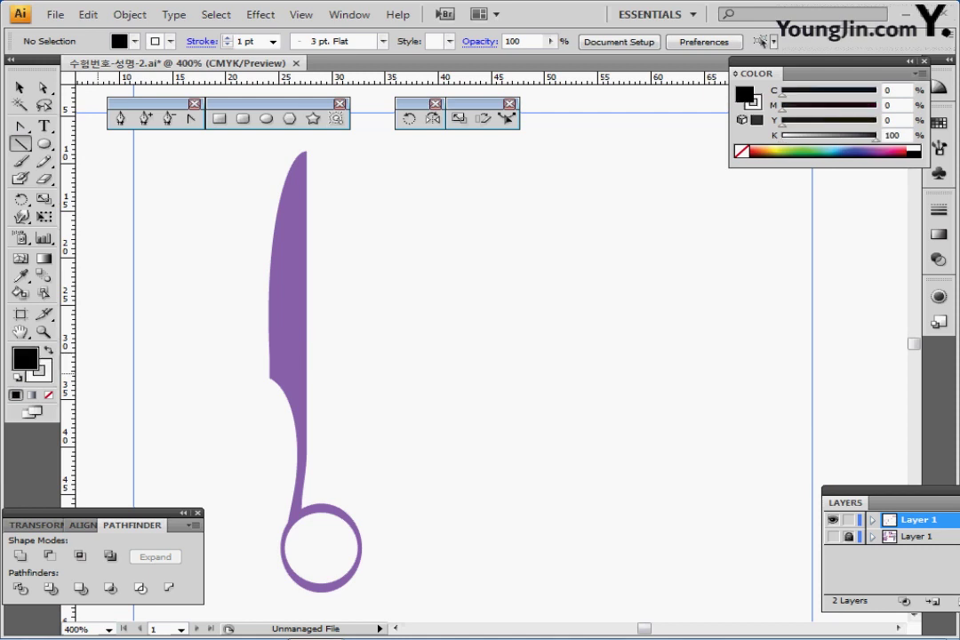
pyautogui.press('/')
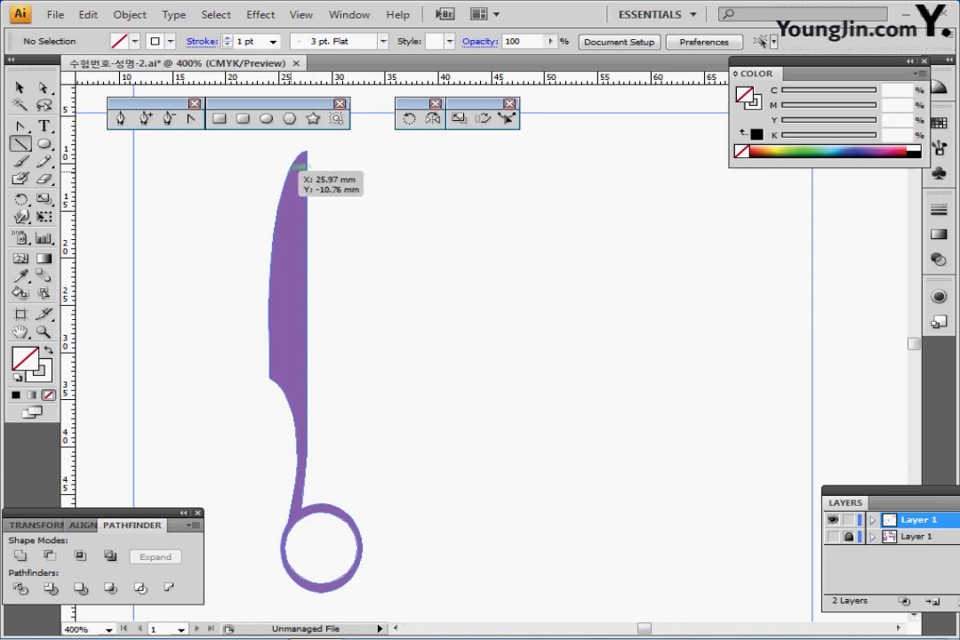
pyautogui.moveTo(291, 175)
pyautogui.mouseDown()
pyautogui.moveTo(311, 176)
pyautogui.moveTo(302, 178)
pyautogui.mouseUp()
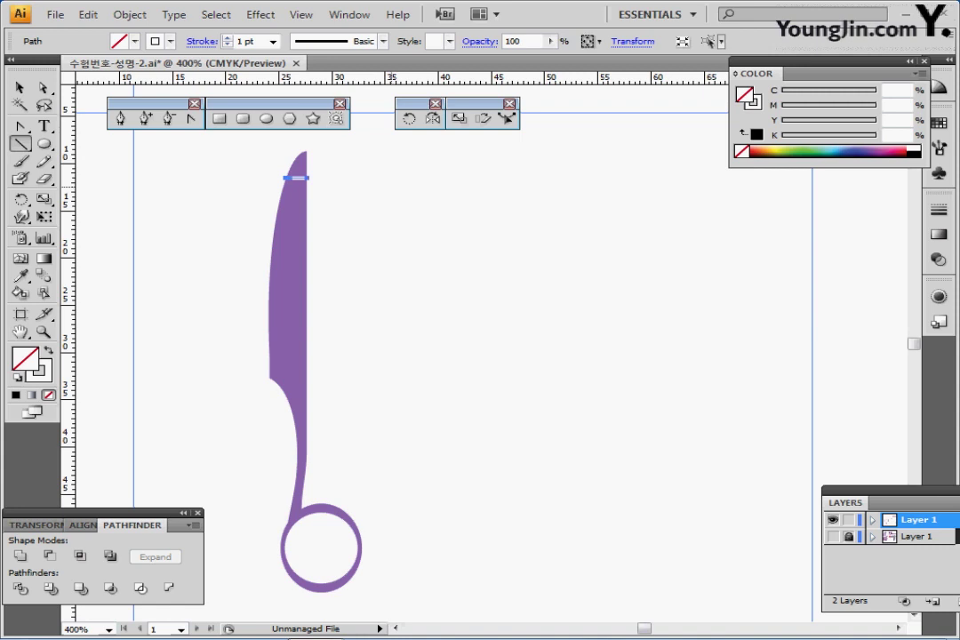
pyautogui.hotkey('ctrl', 'z')
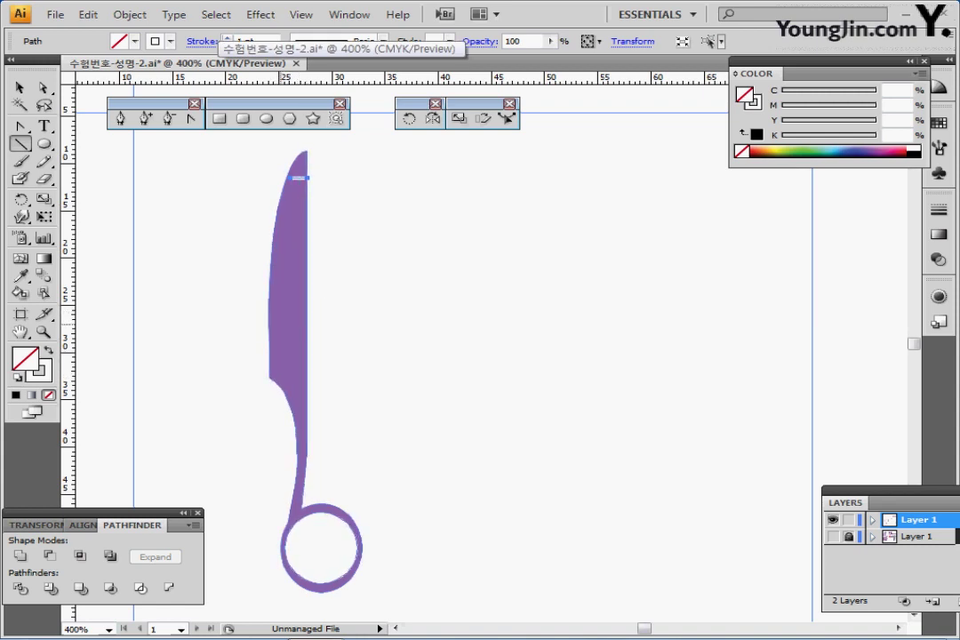
# Draw a second white line across the blade above the shank and blend it with the line near the tip.
pyautogui.moveTo(278, 323); pyautogui.dragTo(309, 324)
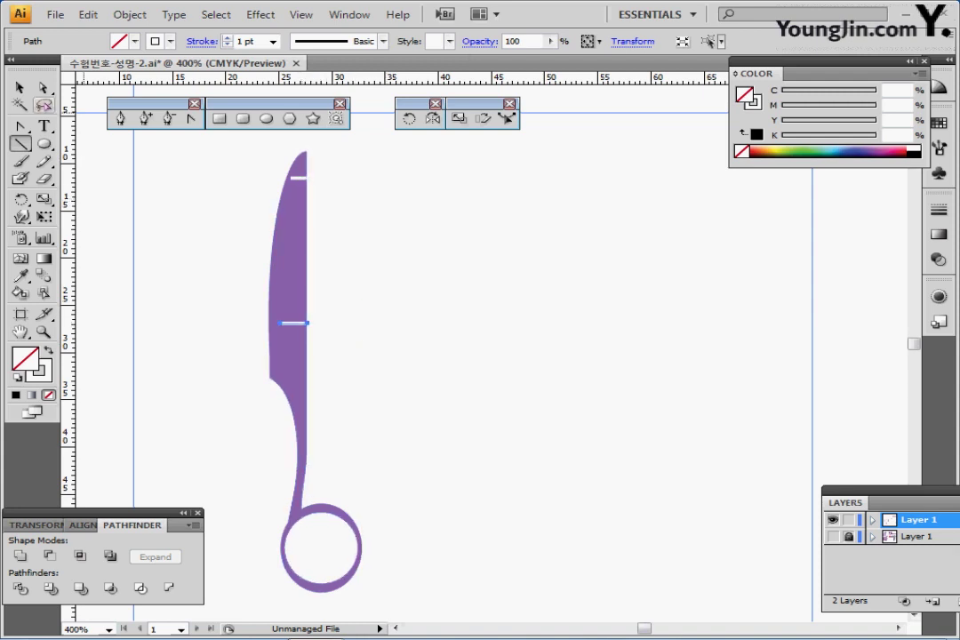
pyautogui.click(20, 88)
pyautogui.moveTo(270, 171); pyautogui.dragTo(333, 329)
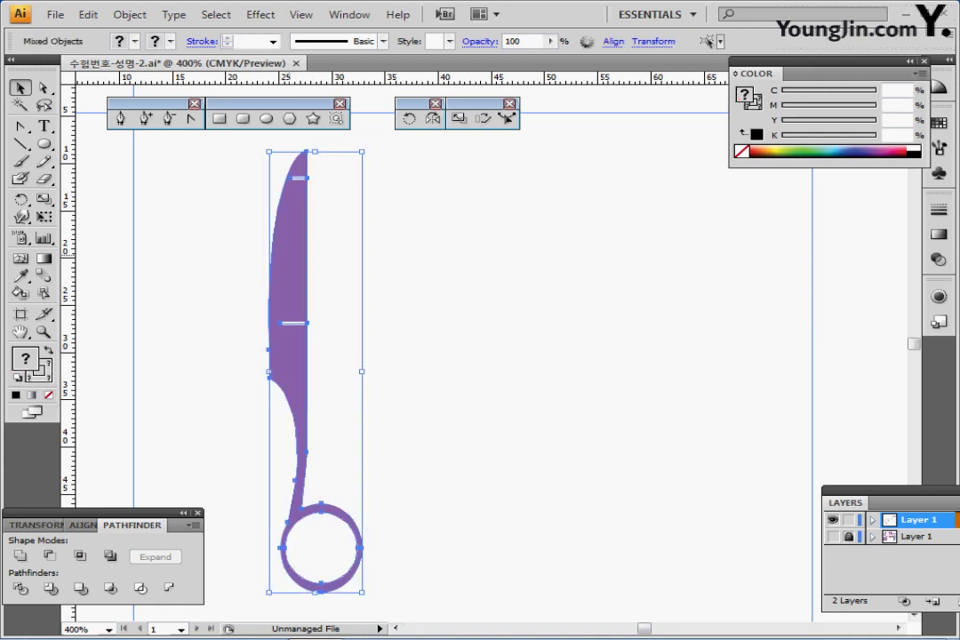
pyautogui.keyDown('shift'); pyautogui.click(289, 224); pyautogui.keyUp('shift')
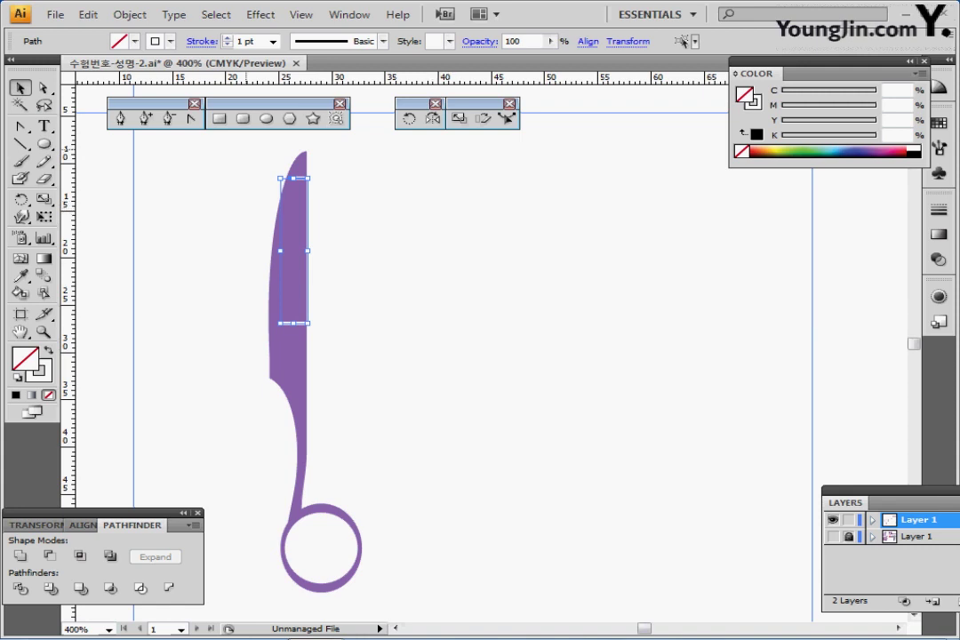
pyautogui.click(130, 14)
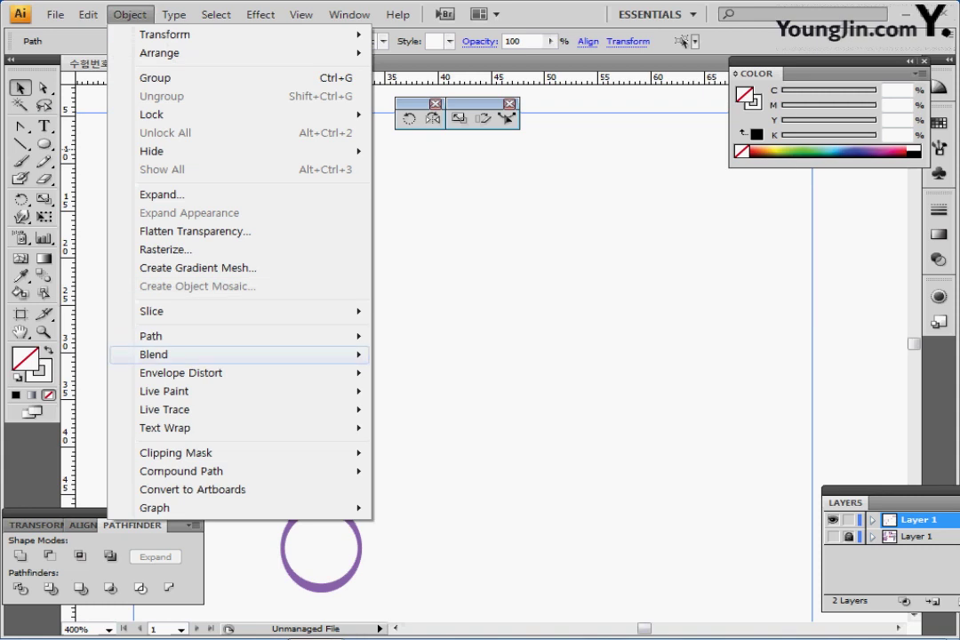
pyautogui.moveTo(160, 354)
pyautogui.click(414, 354)
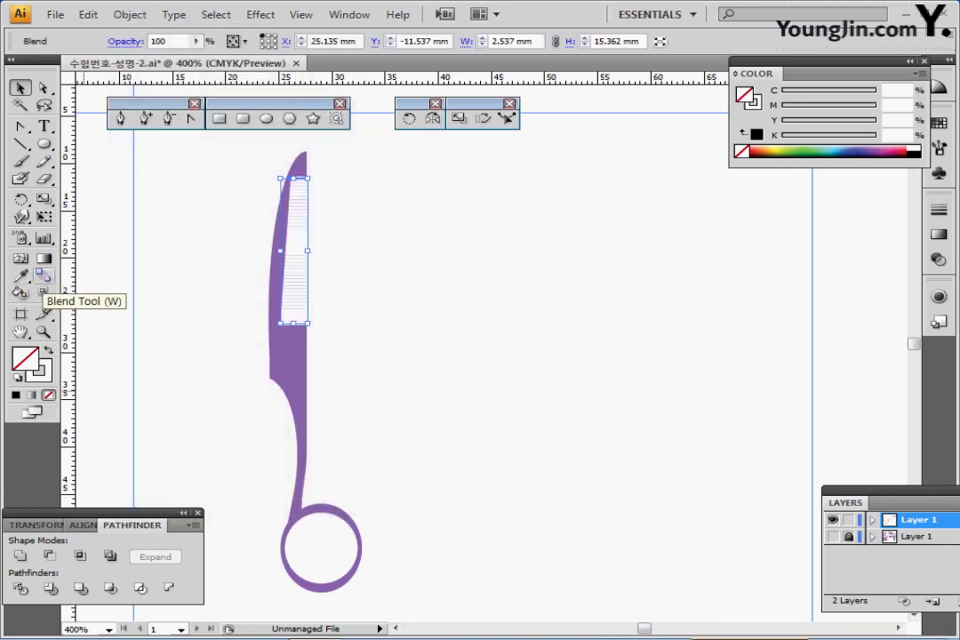
# Set the blend spacing to Specified Steps with 15 steps.
pyautogui.doubleClick(43, 277)
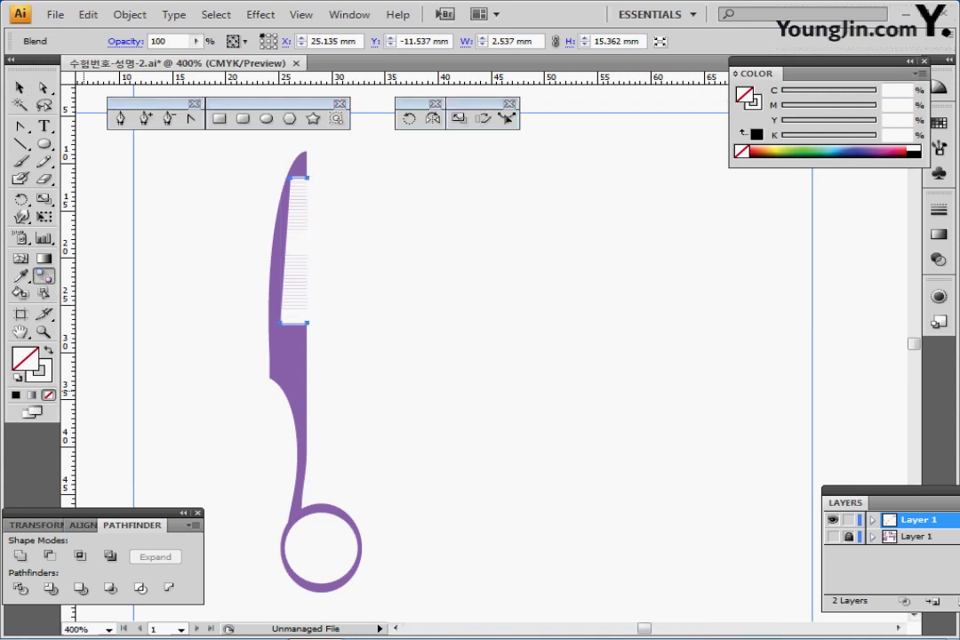
pyautogui.click(617, 274)
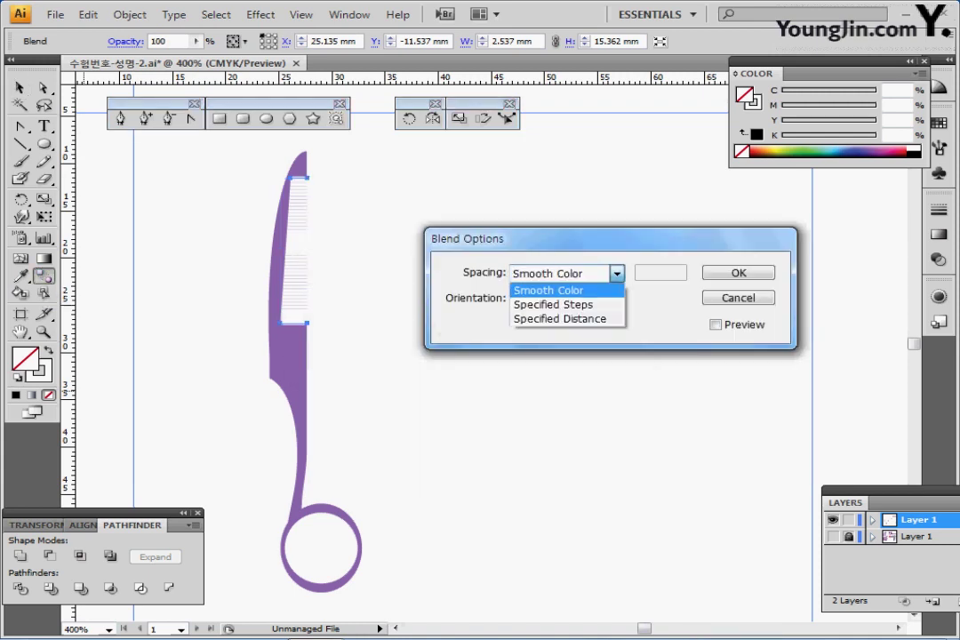
pyautogui.press('Tab')
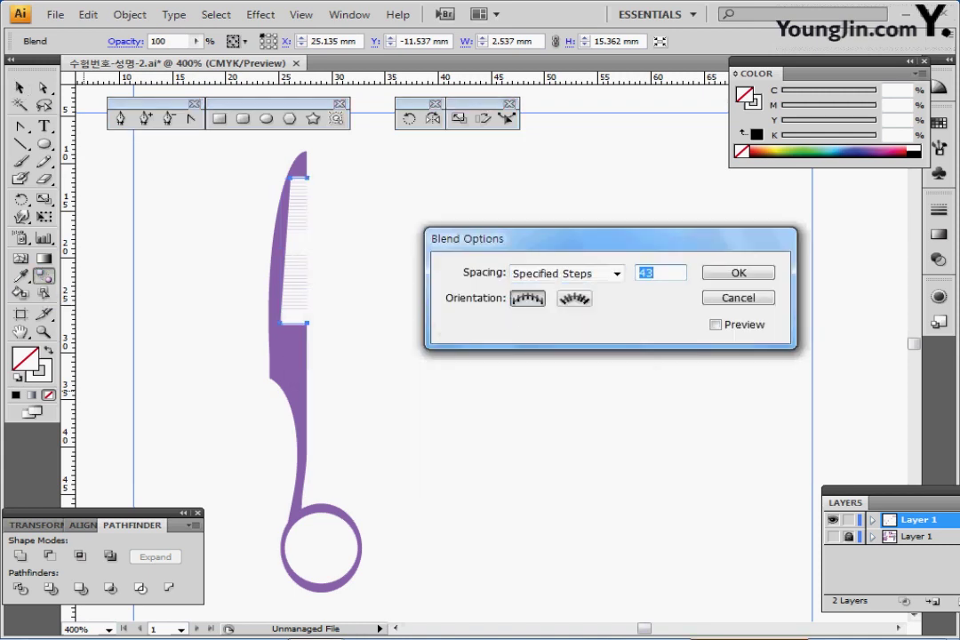
pyautogui.write('15')
pyautogui.click(716, 324)
pyautogui.moveTo(569, 239); pyautogui.dragTo(593, 229)
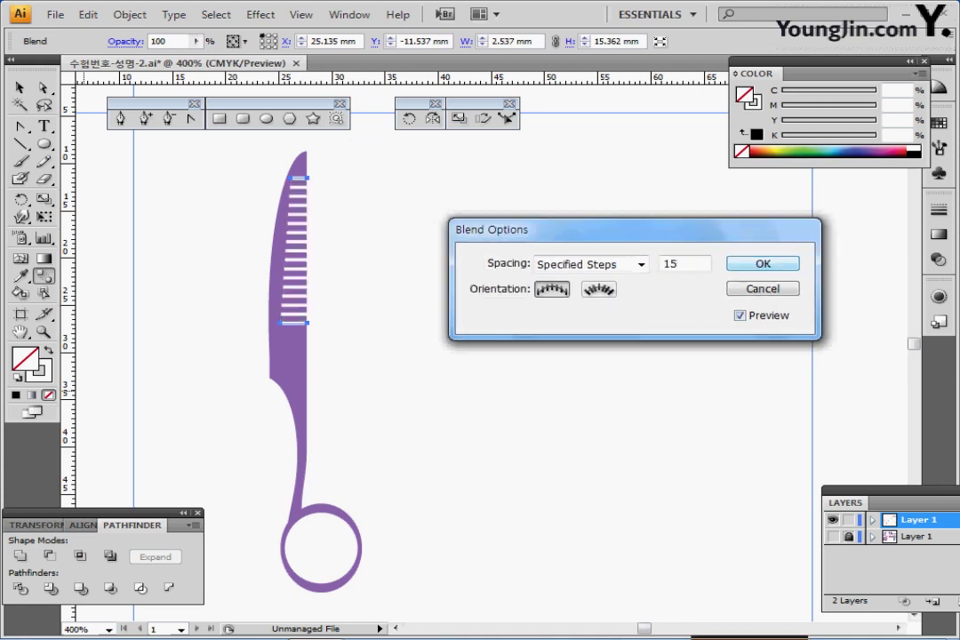
pyautogui.press('Return')
# Expand the blend into individual white lines and deselect them.
pyautogui.click(129, 14)
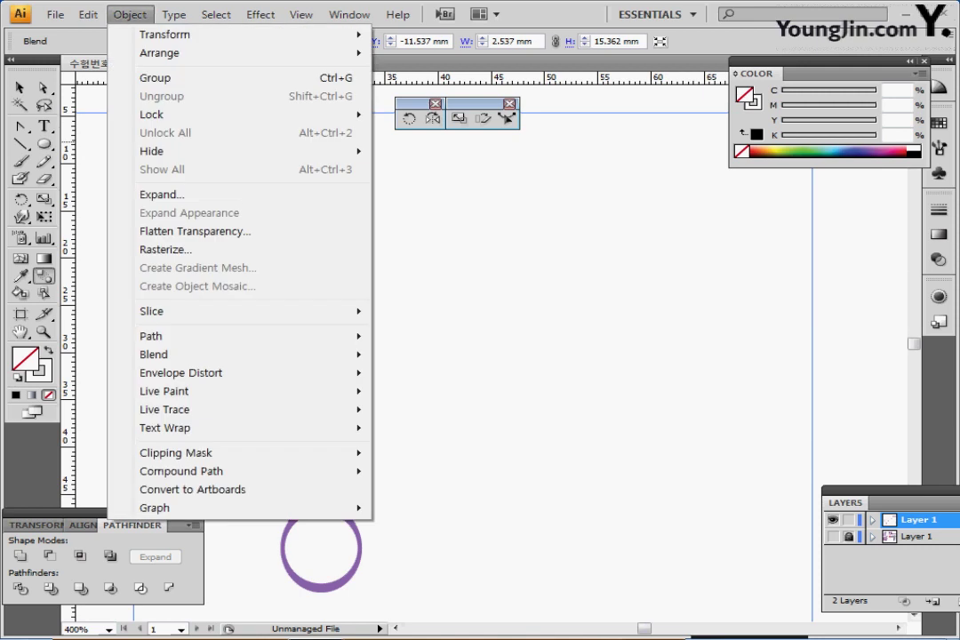
pyautogui.moveTo(153, 354)
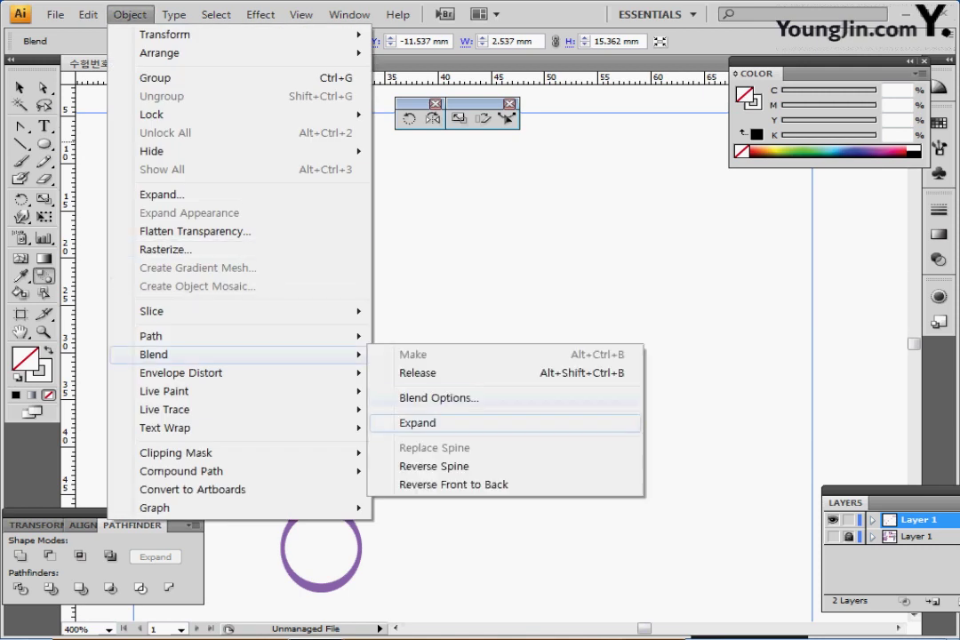
pyautogui.click(417, 423)
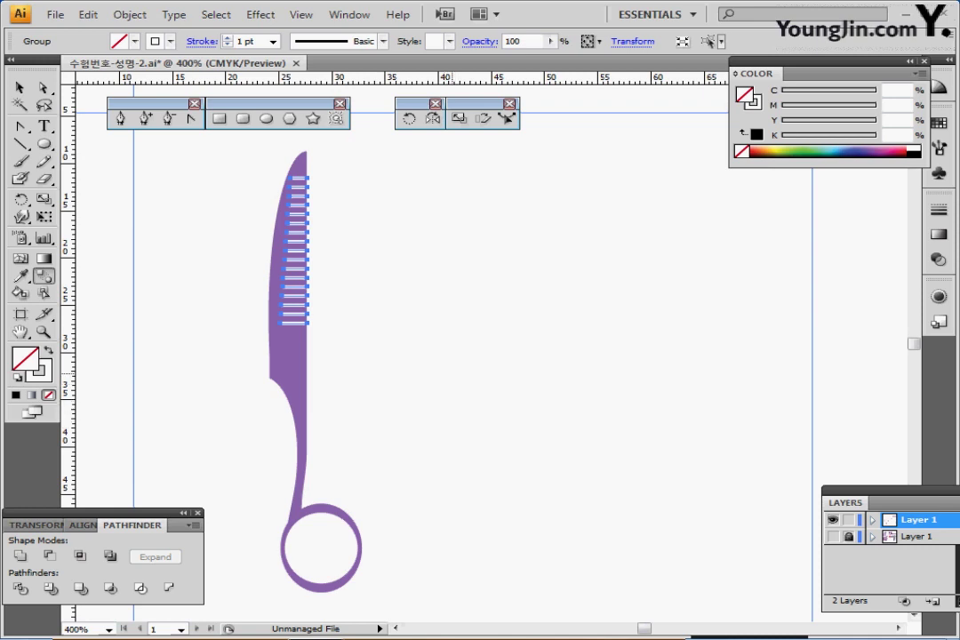
pyautogui.hotkey('ctrl', 'shift', 'a')
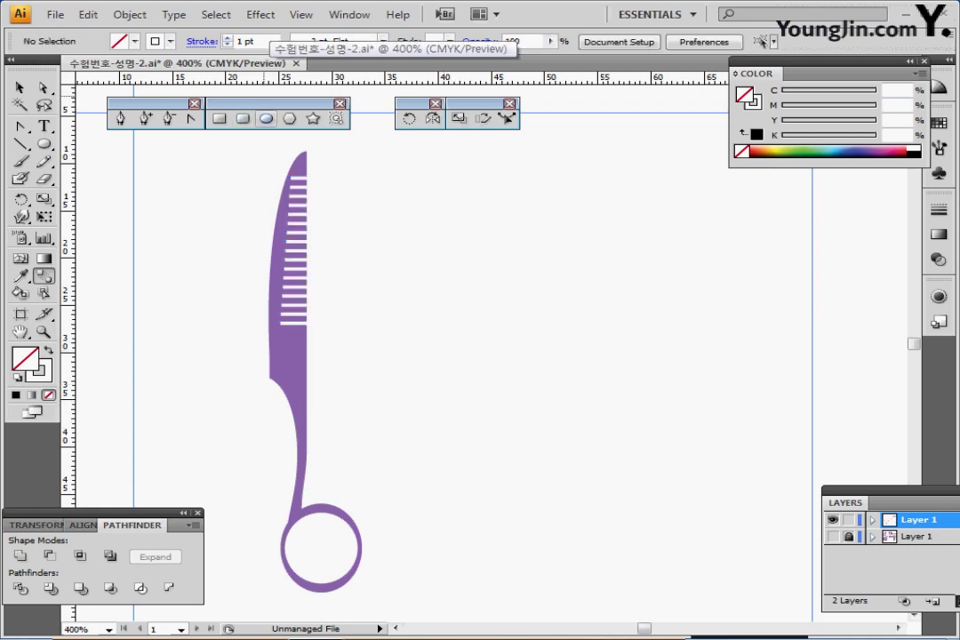
# Draw a small white-filled circle without stroke and position it on the blade just below the comb lines.
pyautogui.click(266, 118)
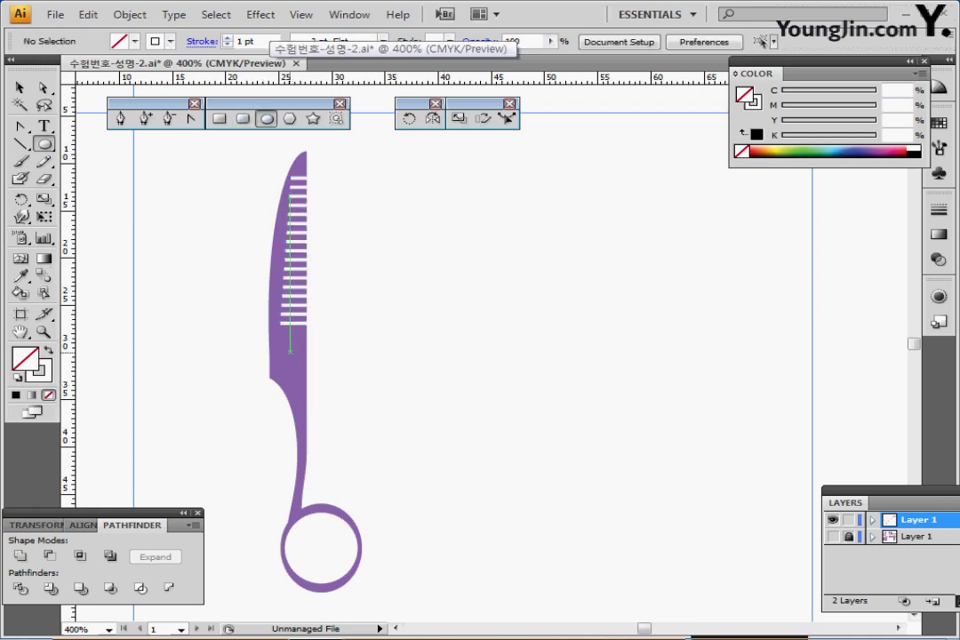
pyautogui.moveTo(296, 358); pyautogui.dragTo(307, 371)
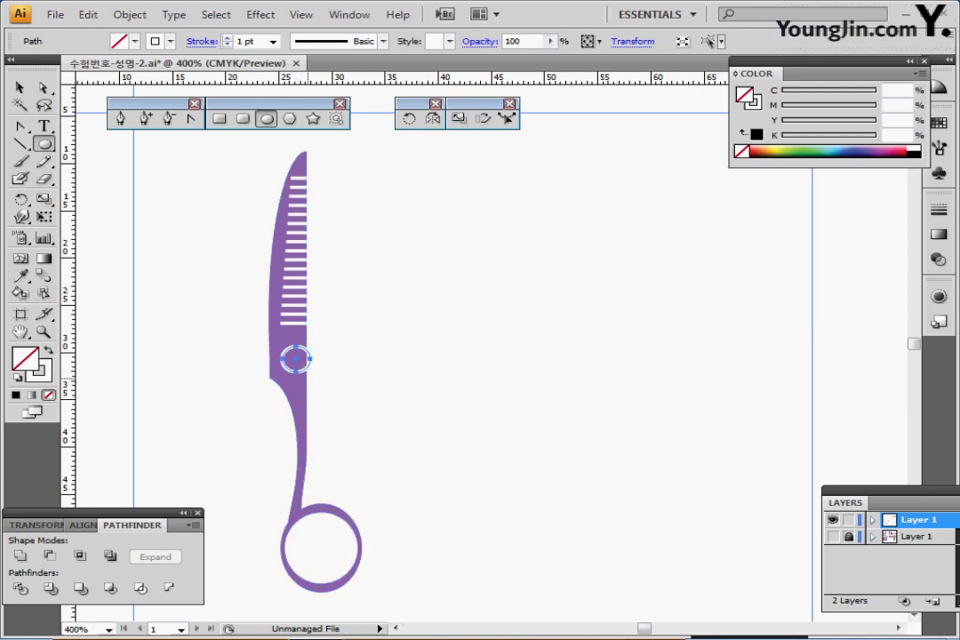
pyautogui.hotkey('ctrl', '+')
pyautogui.press('ctrl')
pyautogui.hotkey('shift', 'x')
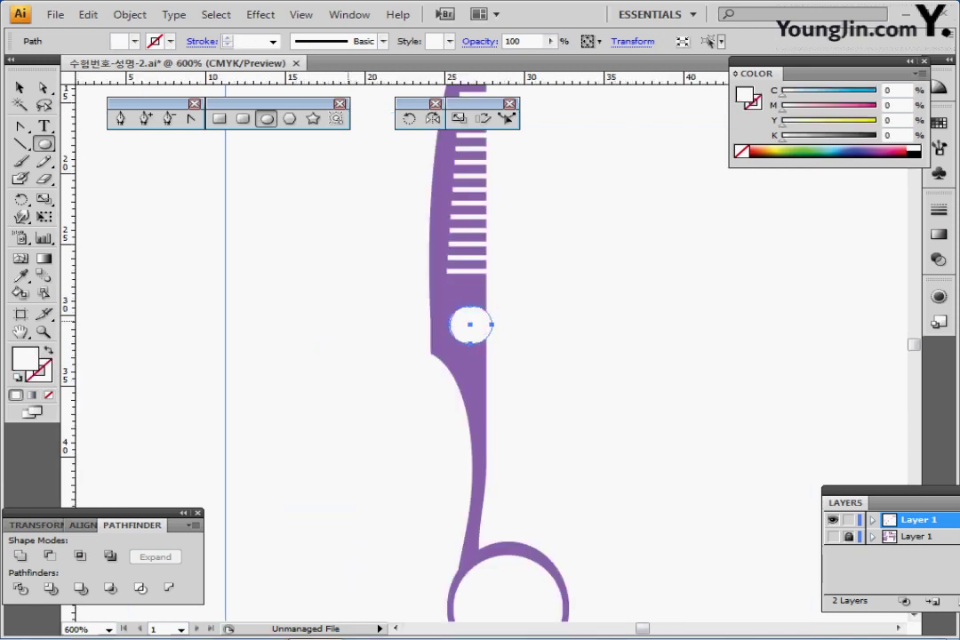
pyautogui.moveTo(471, 328); pyautogui.dragTo(462, 314)
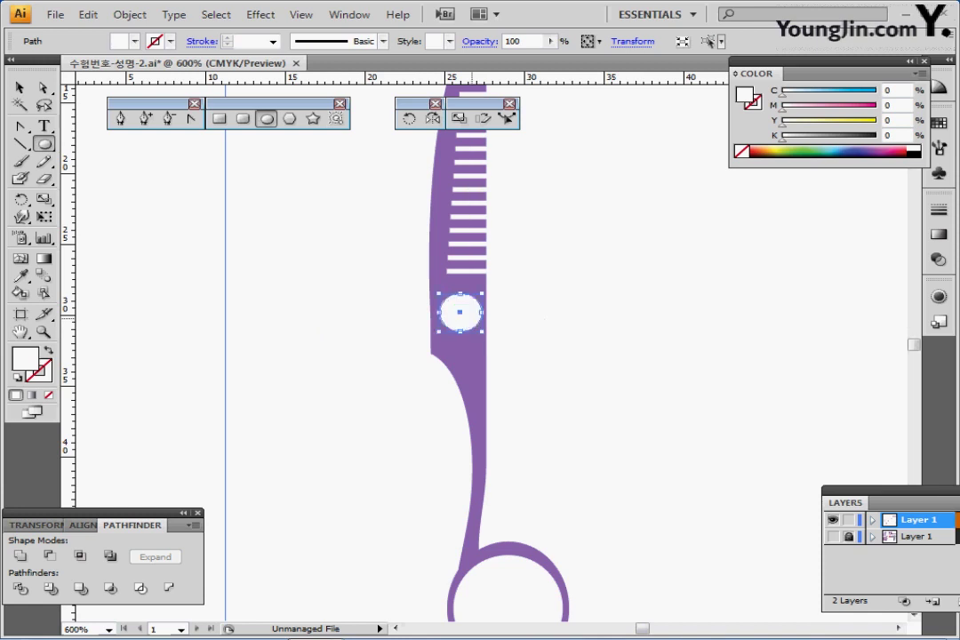
# Add a smaller concentric circle inside the white one and fill it with the blade's purple.
pyautogui.press('a')
pyautogui.moveTo(459, 311); pyautogui.dragTo(479, 326)
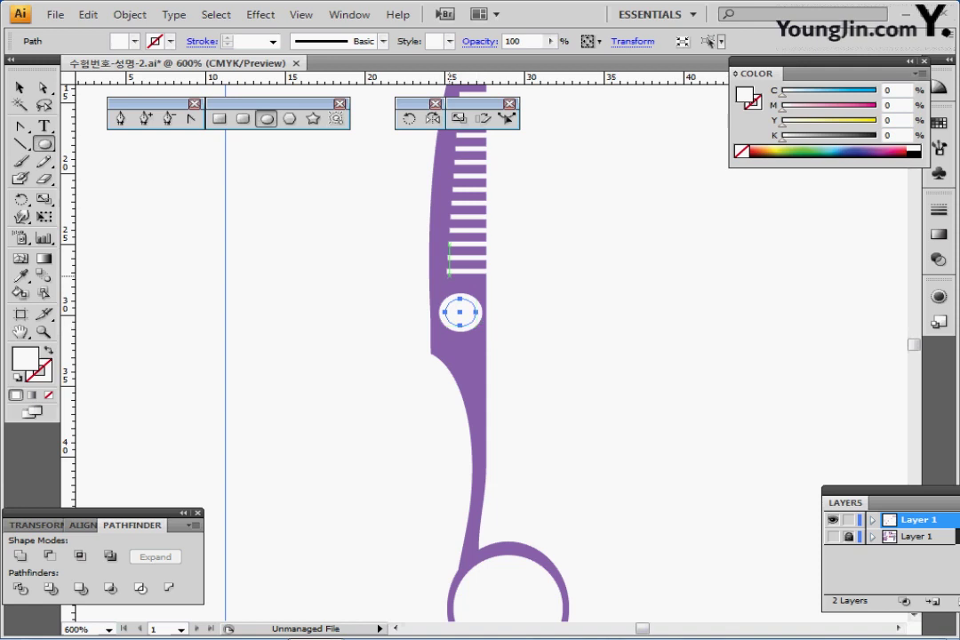
pyautogui.press('i')
pyautogui.click(460, 289)
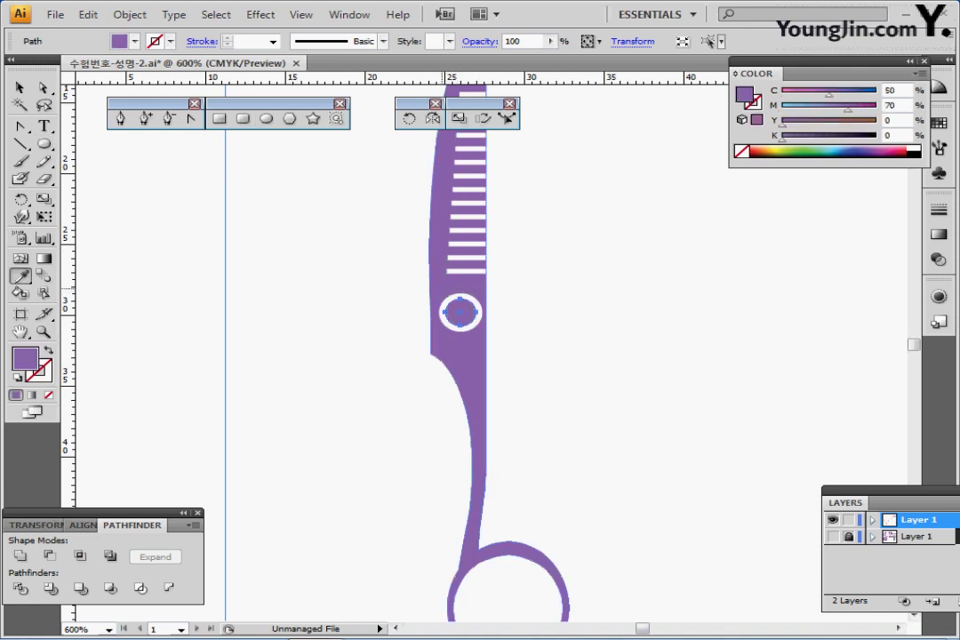
pyautogui.keyDown('ctrl'); pyautogui.click(541, 328); pyautogui.keyUp('ctrl')
# Rotate the whole scissor half, including its lines and pivot circles, by 15°.
pyautogui.hotkey('ctrl', '-')
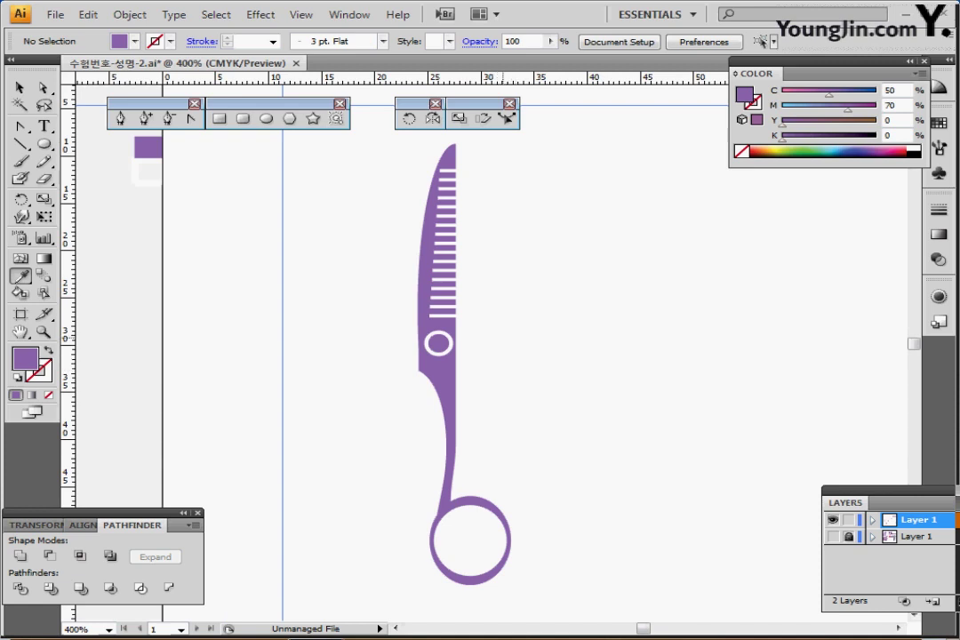
pyautogui.moveTo(354, 176); pyautogui.dragTo(436, 409)
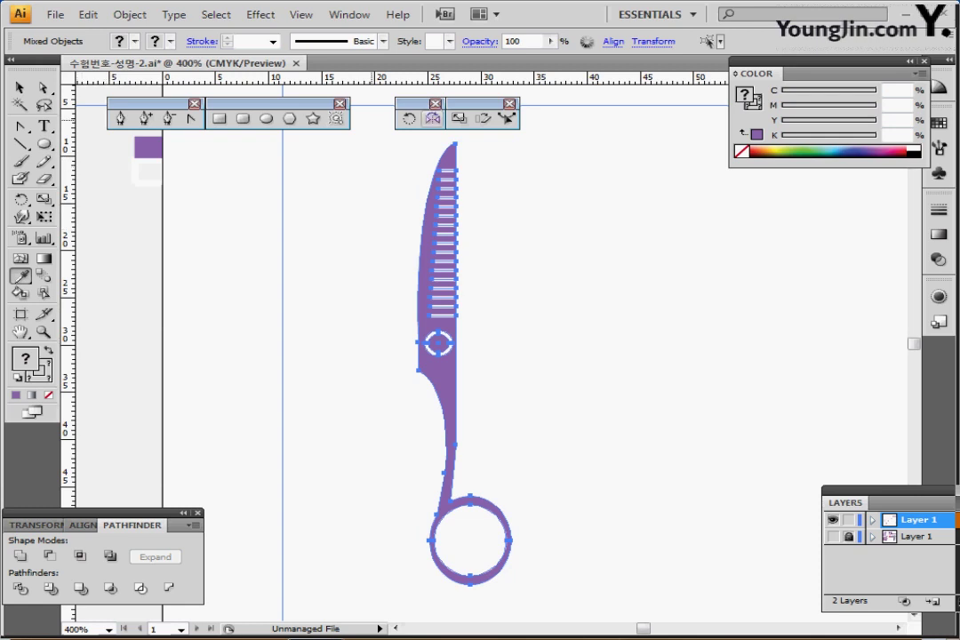
pyautogui.doubleClick(409, 118)
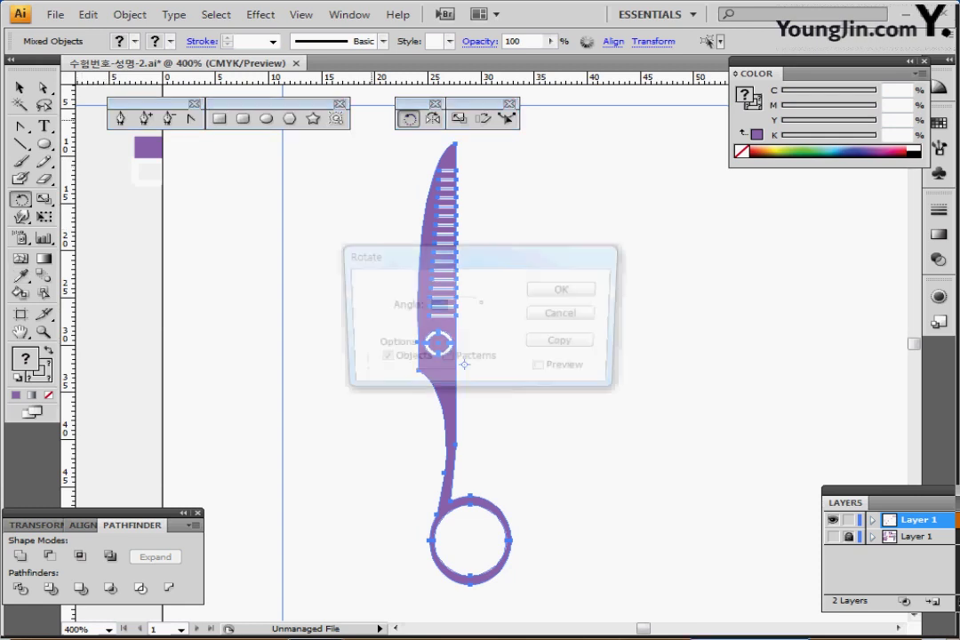
pyautogui.write('15')
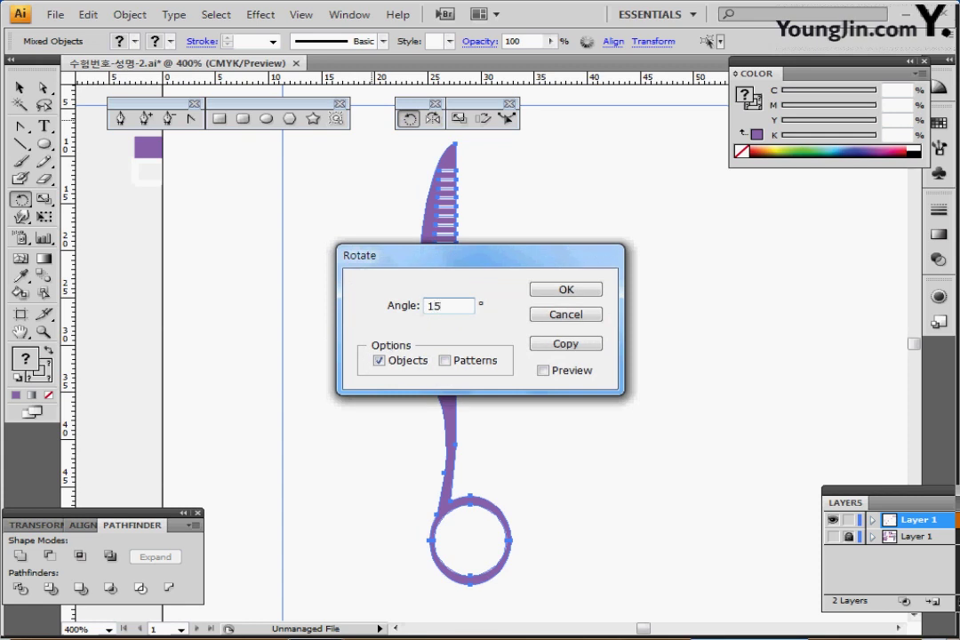
pyautogui.press('Return')
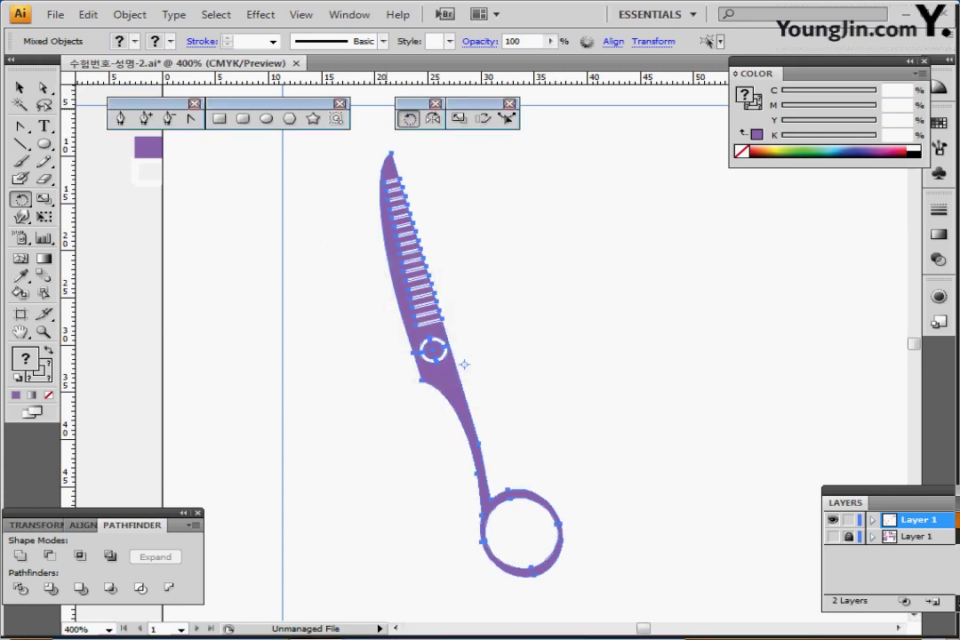
pyautogui.hotkey('ctrl', 'shift', 'a')
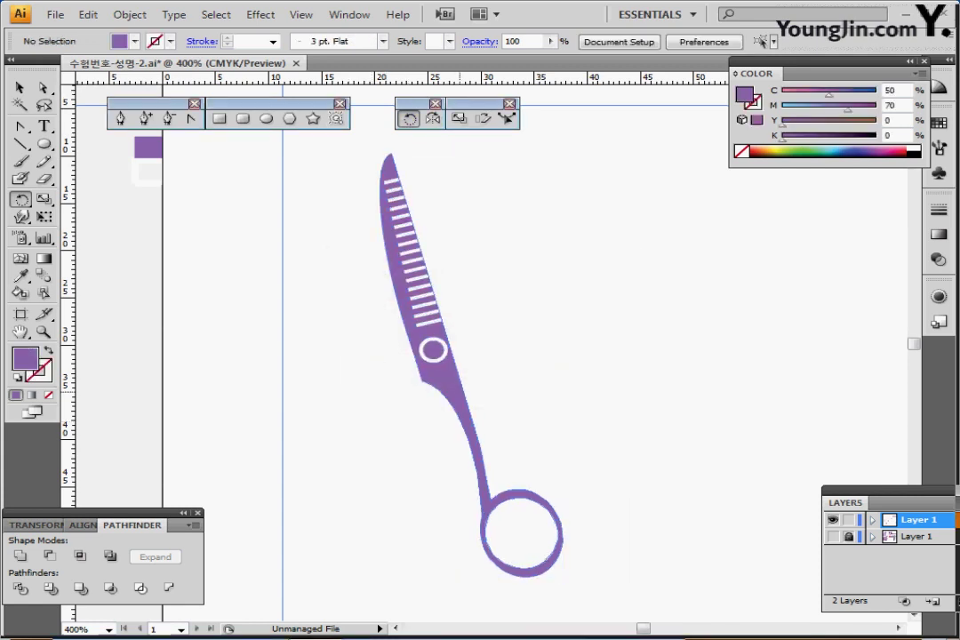
# Create a vertically reflected copy of the purple blade shape about the centre of the pivot circle.
pyautogui.keyDown('ctrl'); pyautogui.click(458, 393); pyautogui.keyUp('ctrl')
pyautogui.keyDown('ctrl'); pyautogui.click(505, 354); pyautogui.keyUp('ctrl')
pyautogui.hotkey('ctrl', 'a')
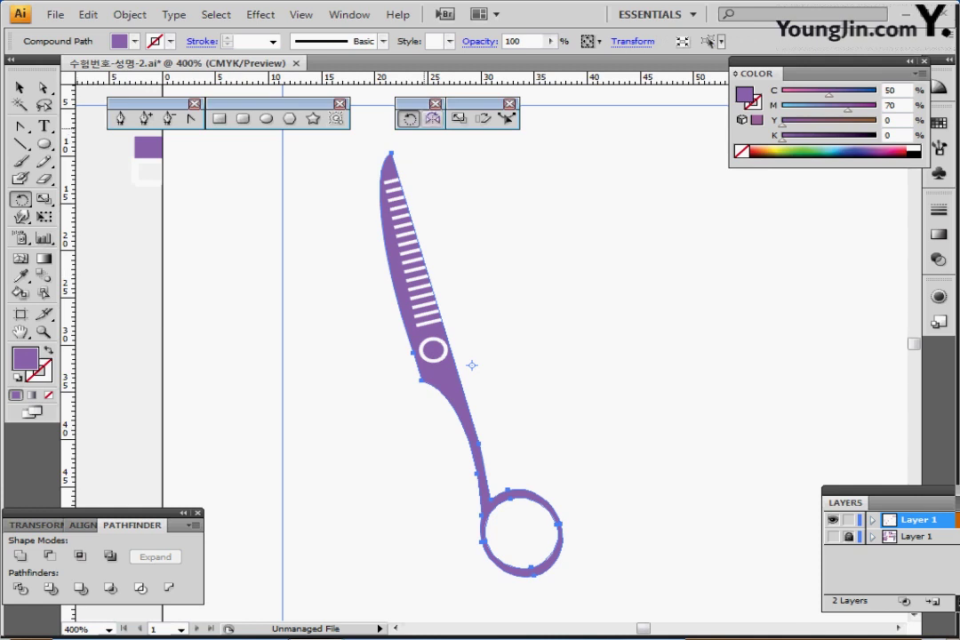
pyautogui.click(433, 118)
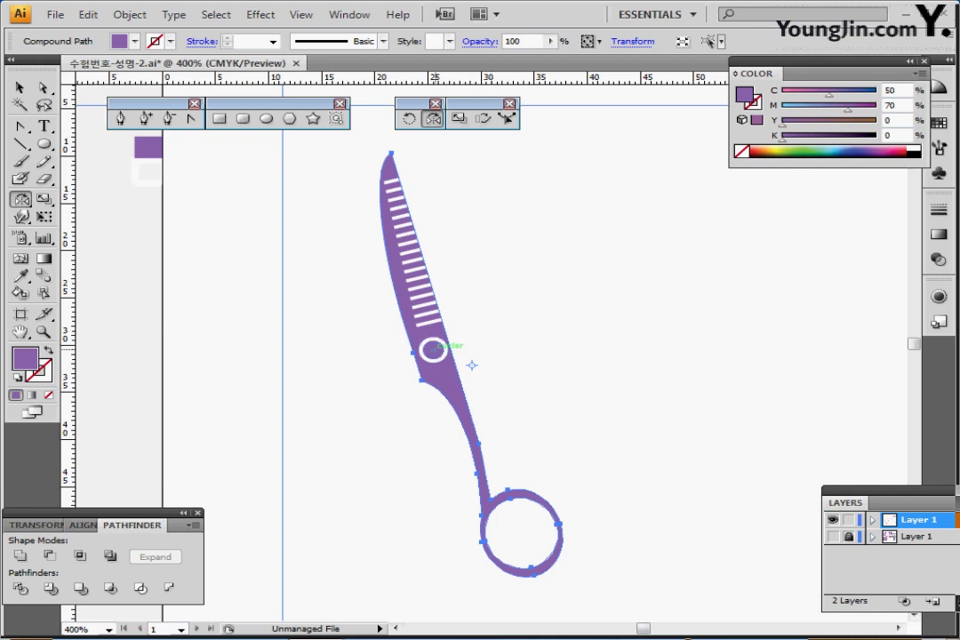
pyautogui.keyDown('alt'); pyautogui.click(433, 349); pyautogui.keyUp('alt')
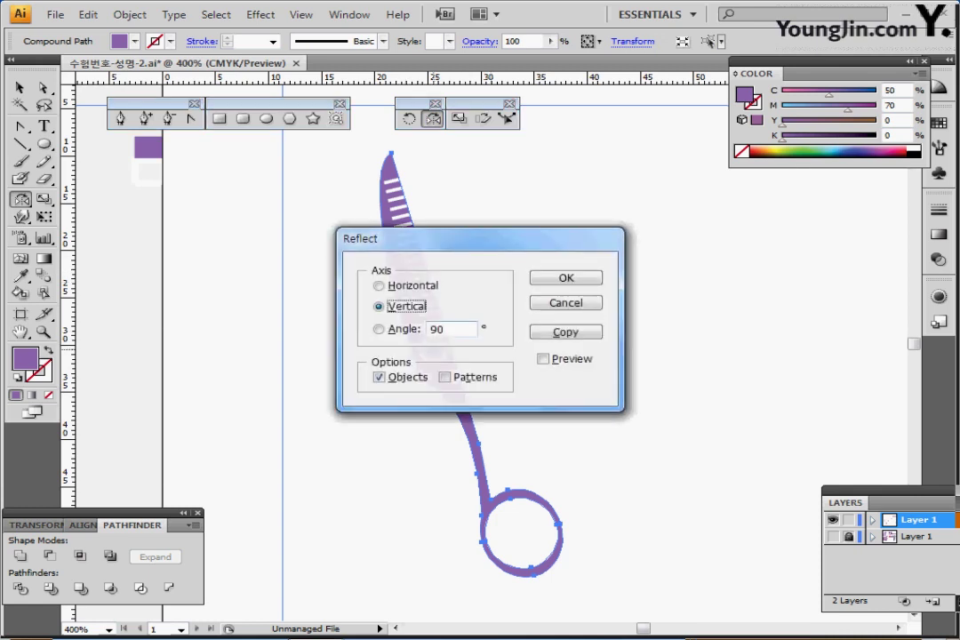
pyautogui.click(567, 332)
pyautogui.hotkey('alt', 'c')
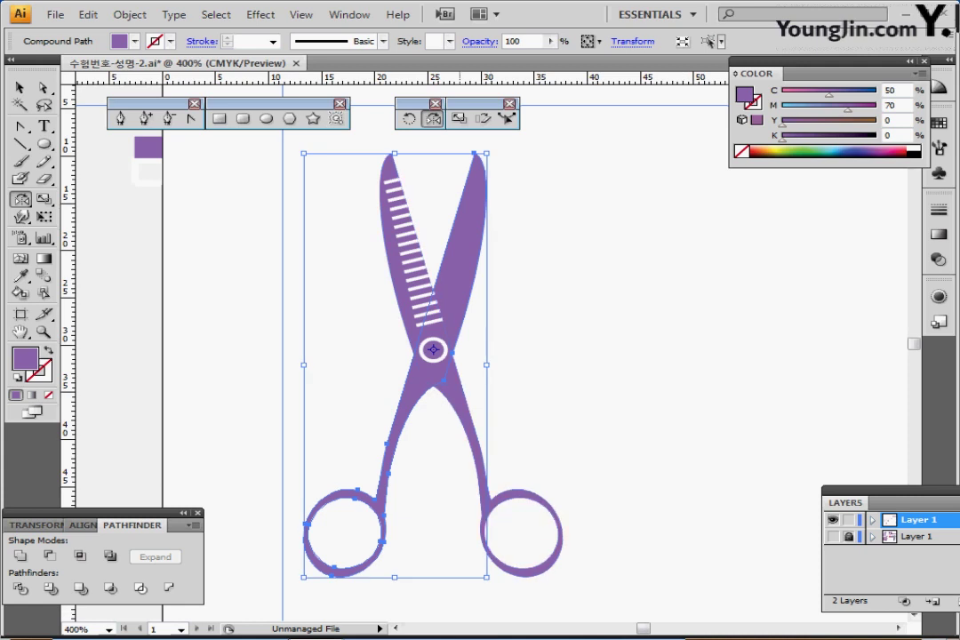
pyautogui.keyDown('ctrl'); pyautogui.click(442, 525); pyautogui.keyUp('ctrl')
# Draw a small four-sided purple tab with the Pen tool on the inner side of the left finger ring.
pyautogui.moveTo(441, 525); pyautogui.dragTo(432, 466)
pyautogui.click(121, 119)
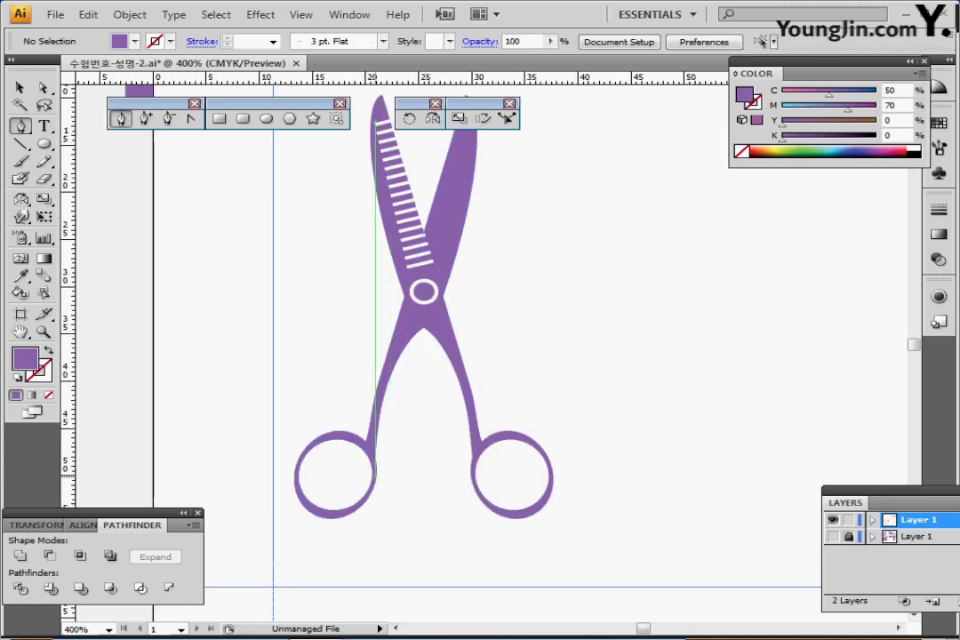
pyautogui.click(375, 476)
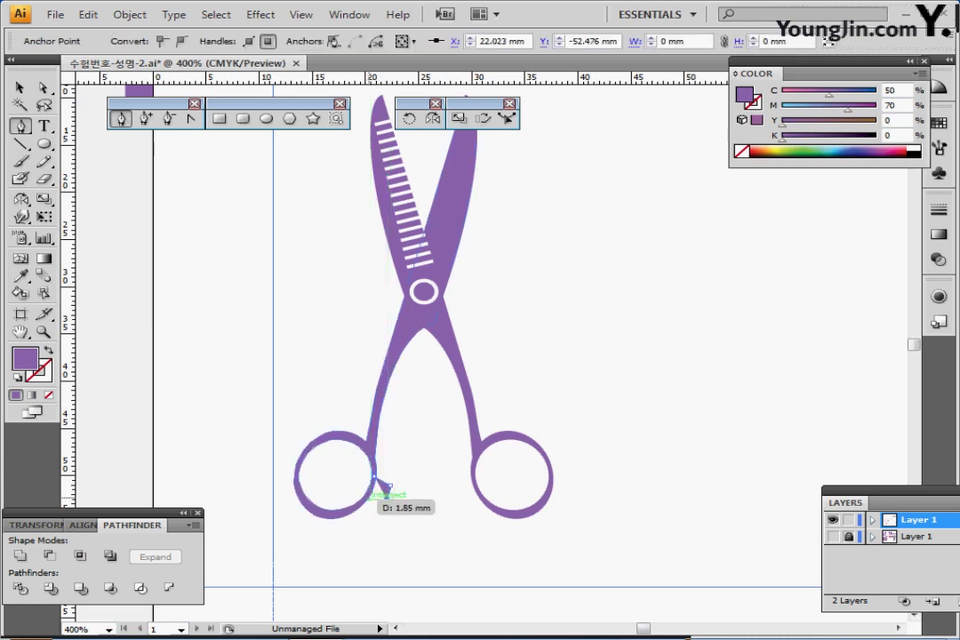
pyautogui.click(375, 481)
pyautogui.click(375, 477)
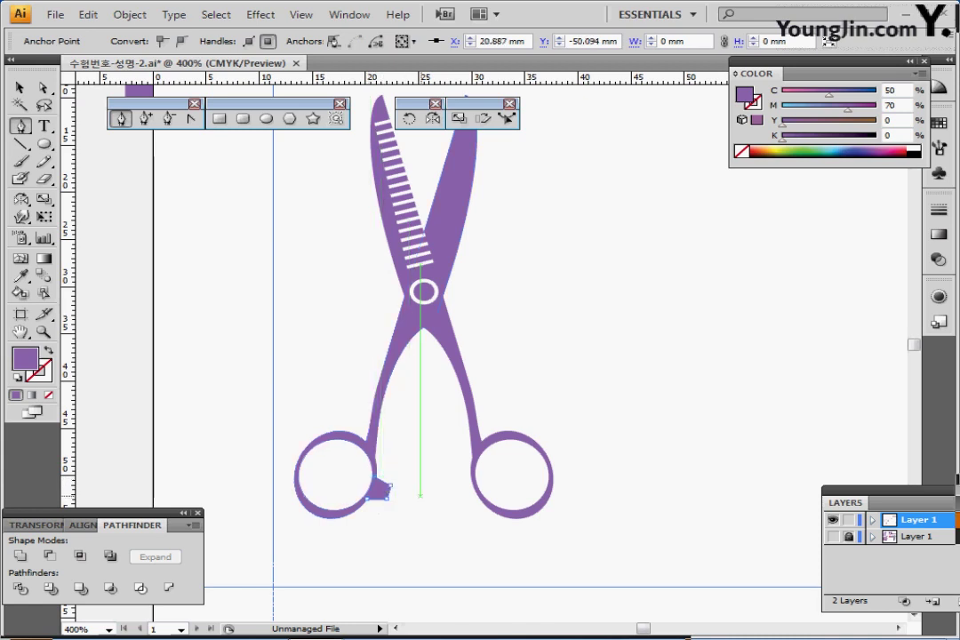
pyautogui.keyDown('ctrl'); pyautogui.click(417, 485); pyautogui.keyUp('ctrl')
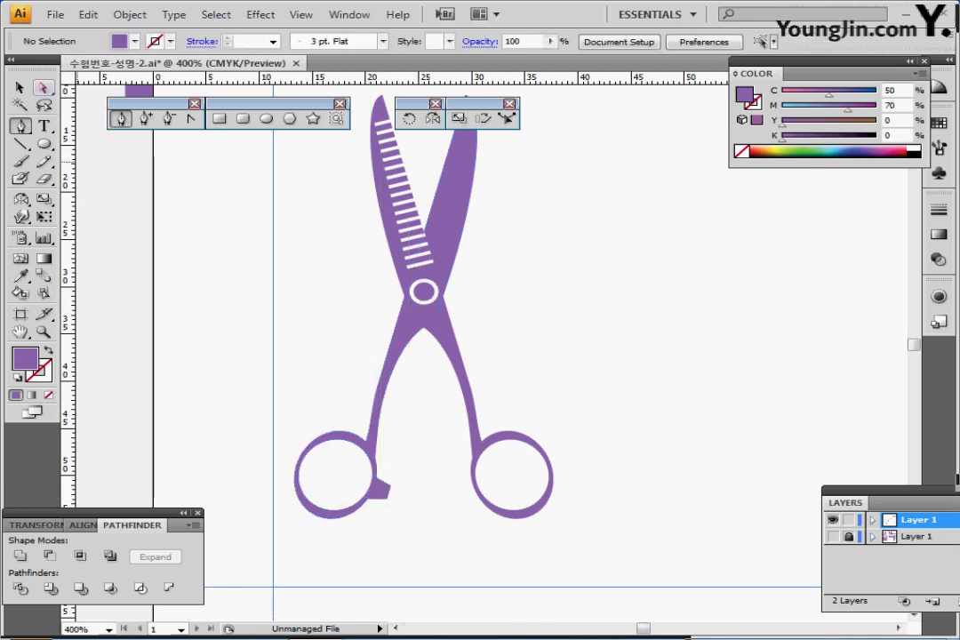
# Adjust the outer corner anchors of the small tab so that its outer edge is vertical.
pyautogui.click(43, 88)
pyautogui.moveTo(384, 492); pyautogui.dragTo(388, 482)
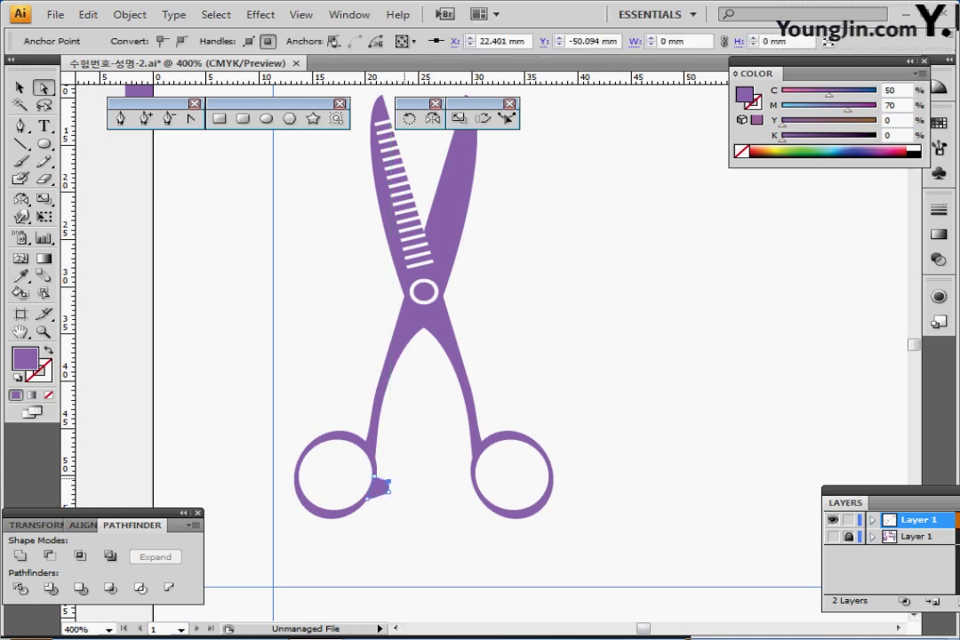
pyautogui.click(412, 487)
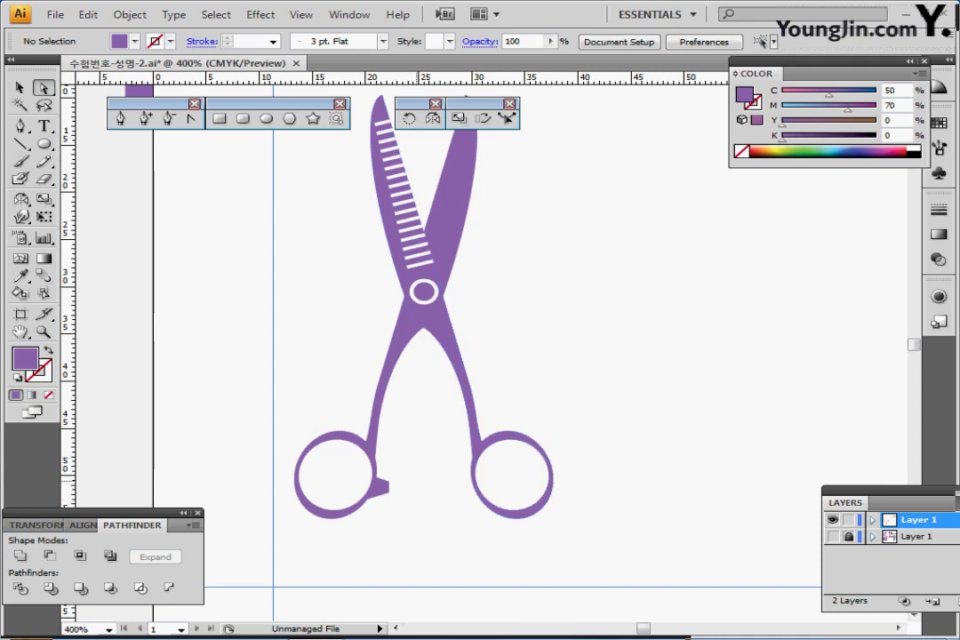
# Unite the small tab with the left finger-ring half and send the merged shape behind the comb blade.
pyautogui.moveTo(377, 423); pyautogui.dragTo(409, 523)
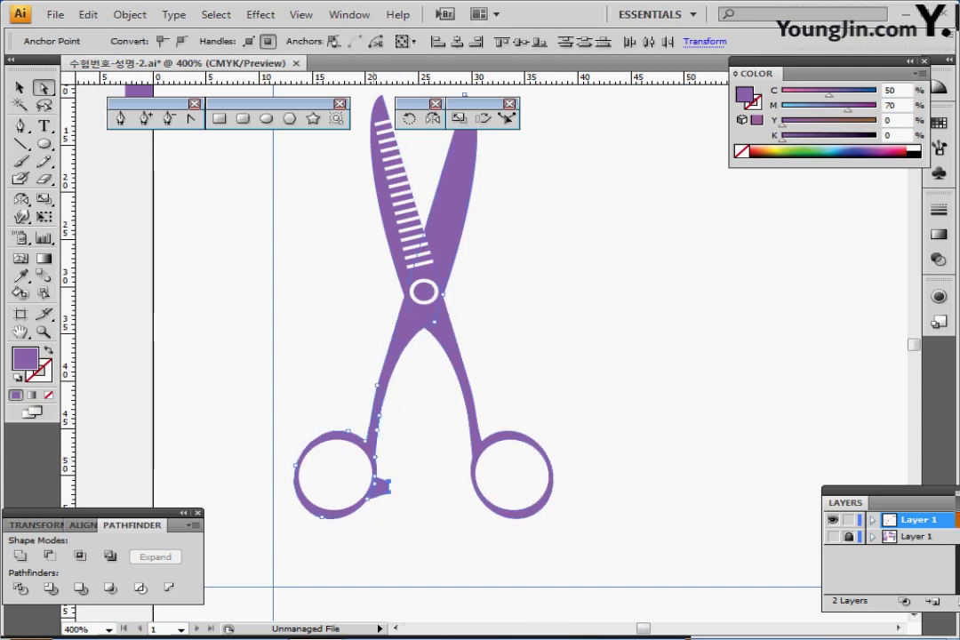
pyautogui.click(20, 555)
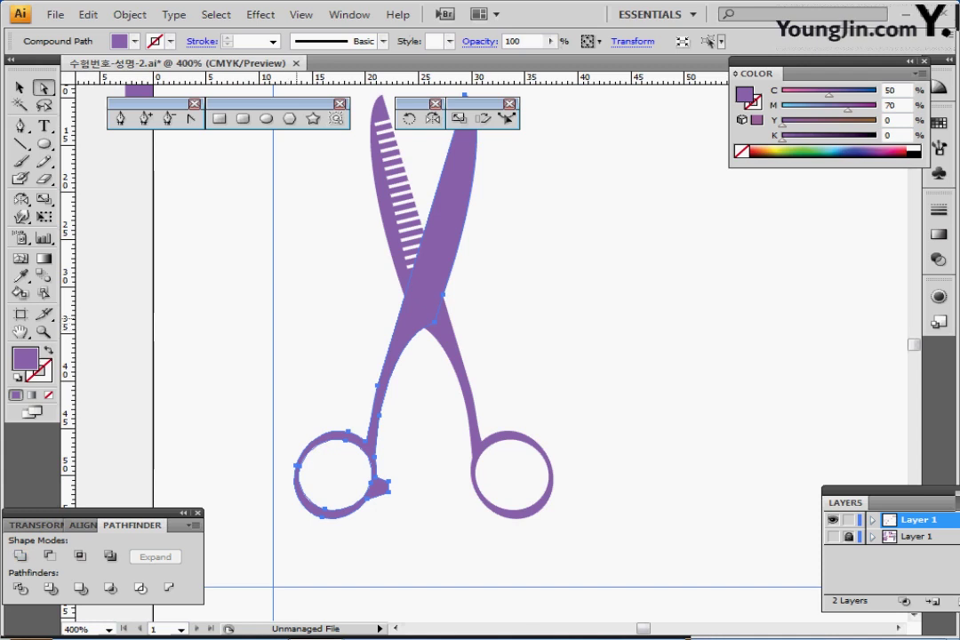
pyautogui.hotkey('ctrl', 'z')
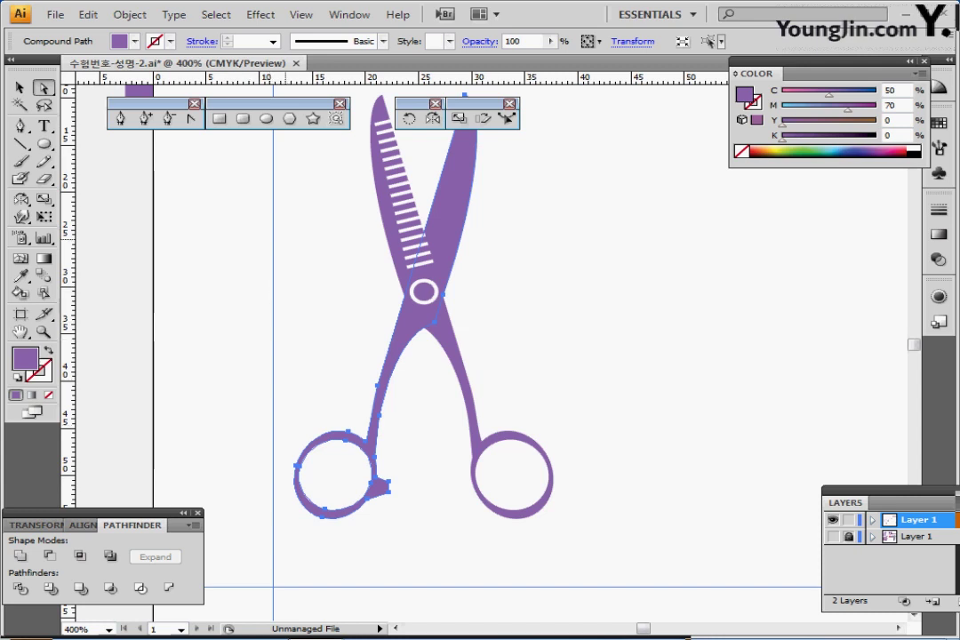
pyautogui.hotkey('ctrl', 'shift', 'a')
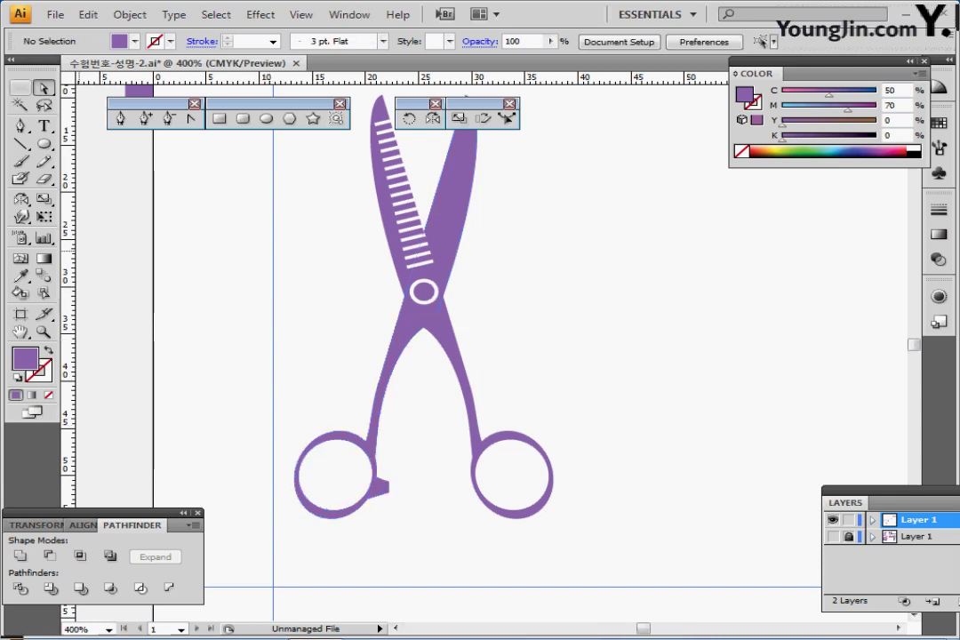
# Trim the two overlapping scissor halves with the Trim pathfinder so the hidden overlap is cut away.
pyautogui.click(19, 87)
pyautogui.moveTo(309, 386); pyautogui.dragTo(524, 431)
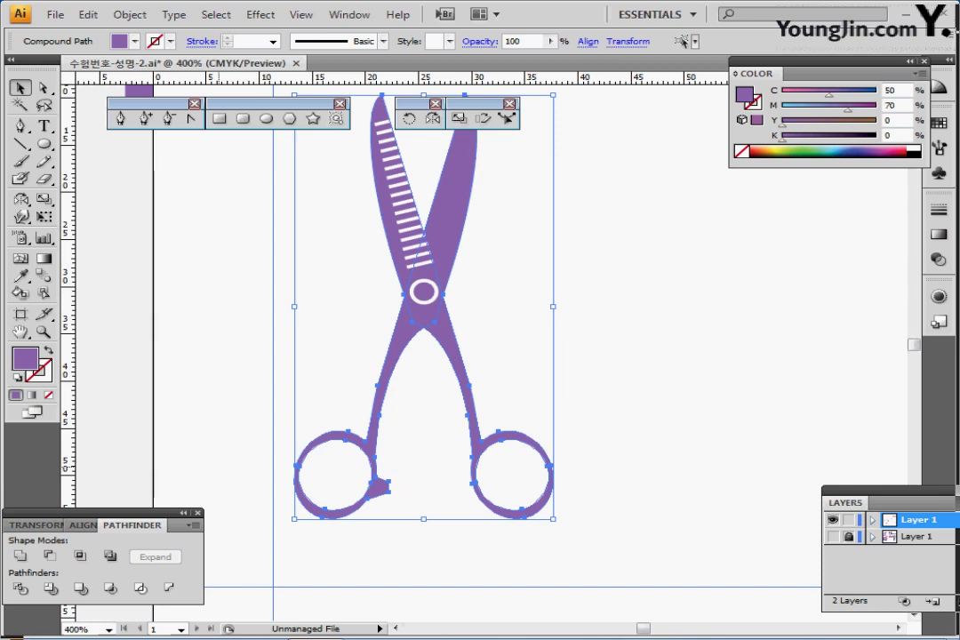
pyautogui.moveTo(134, 513); pyautogui.dragTo(162, 463)
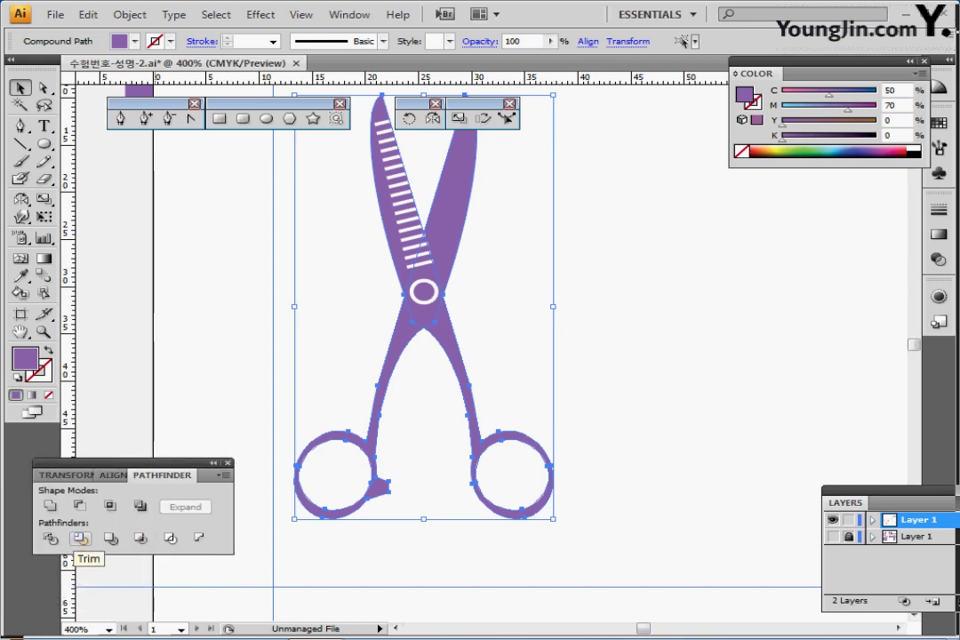
pyautogui.click(79, 537)
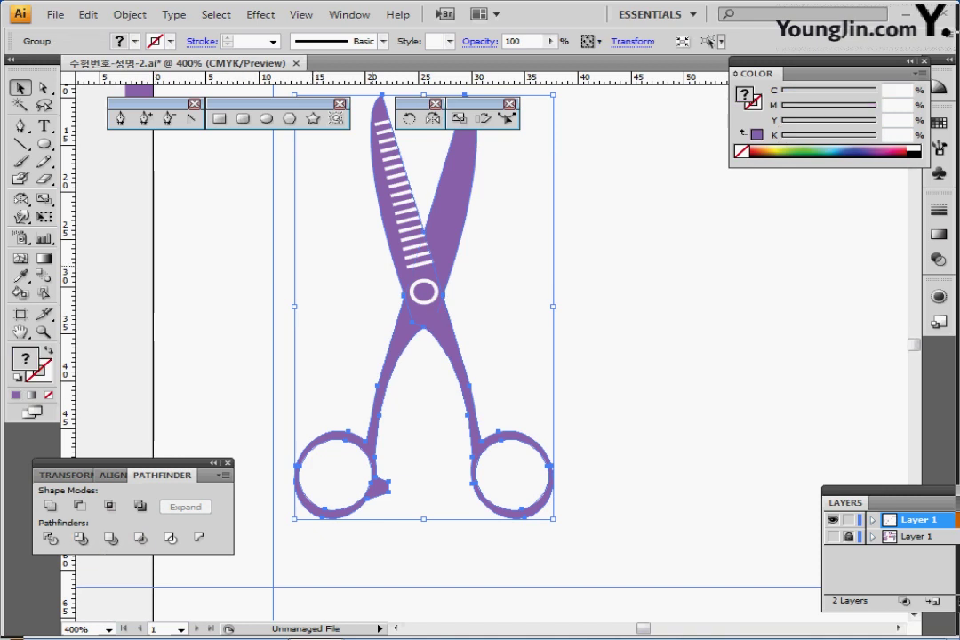
pyautogui.click(545, 254)
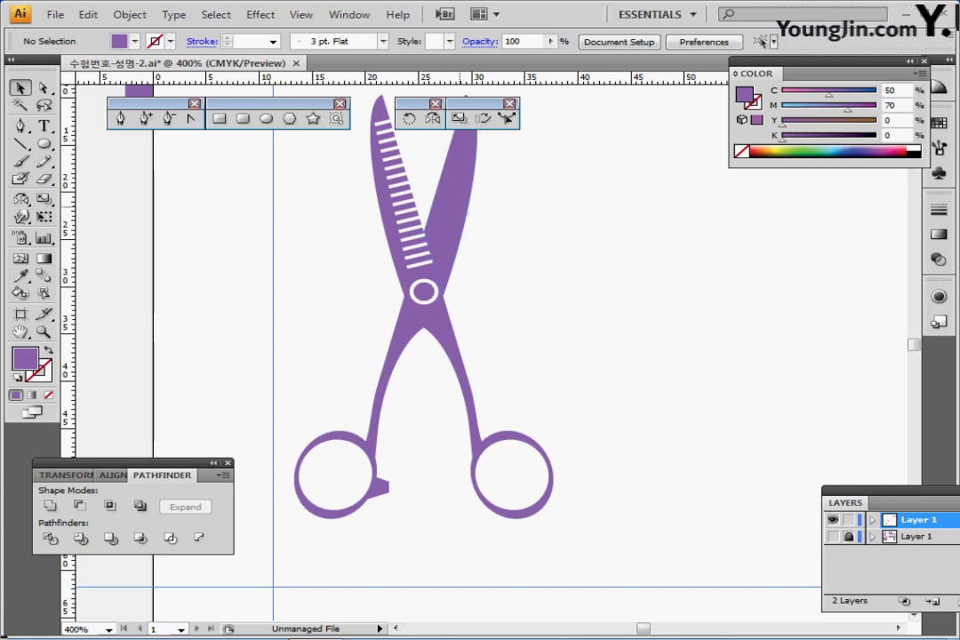
# Isolate the trimmed group and nudge the plain upper blade slightly up and right to open a thin gap beside the comb blade.
pyautogui.moveTo(428, 244); pyautogui.dragTo(379, 296)
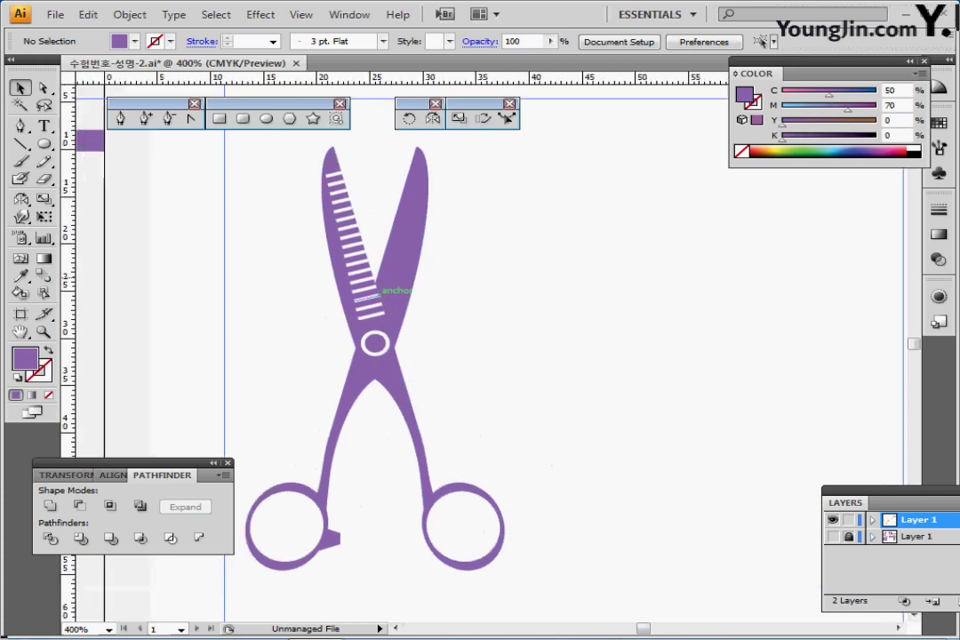
pyautogui.click(380, 291)
pyautogui.doubleClick(380, 291)
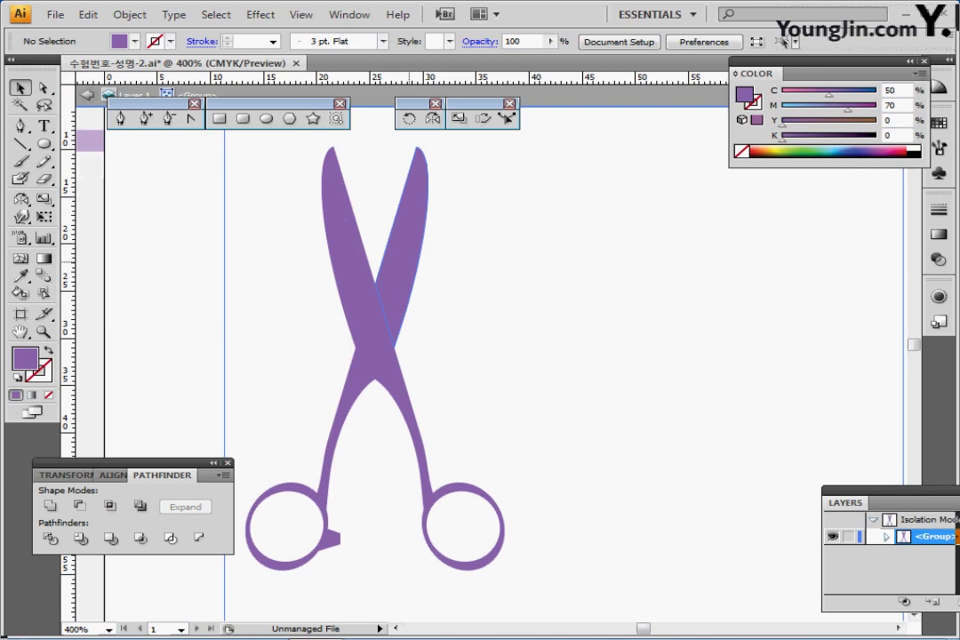
pyautogui.click(424, 251)
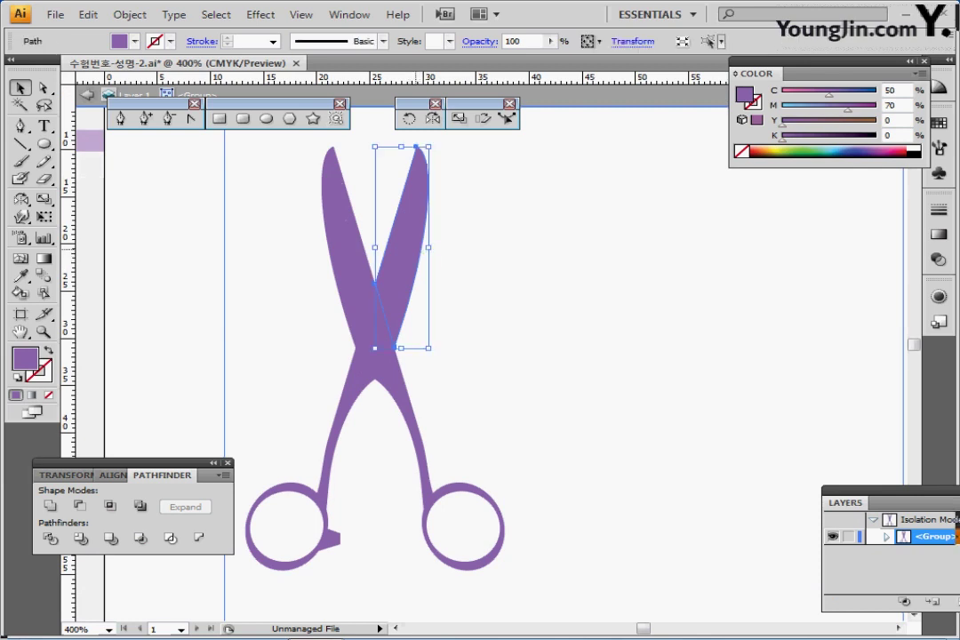
pyautogui.press('Up')
pyautogui.press('Up')
pyautogui.press('Right')
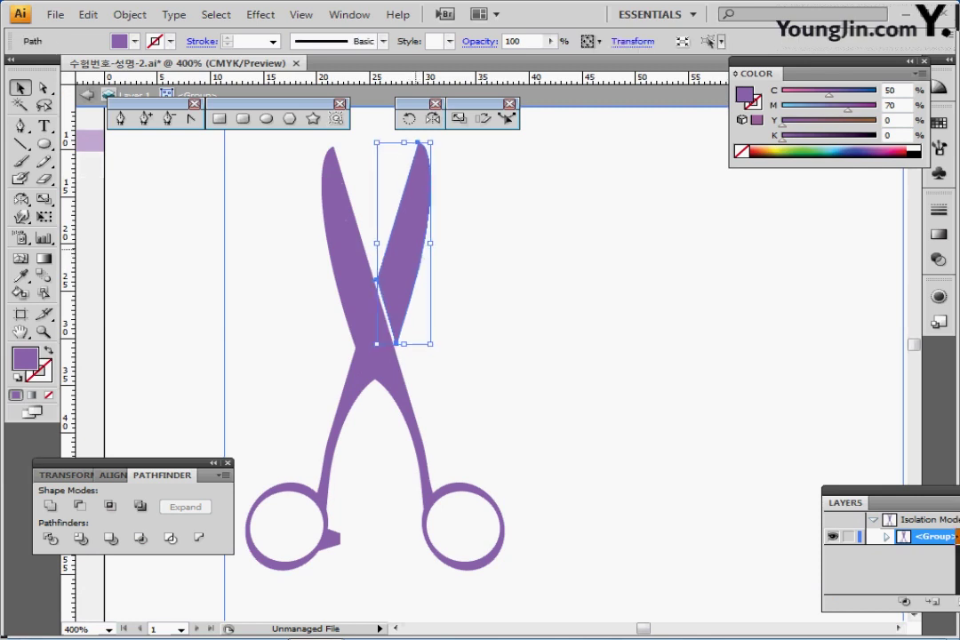
# Nudge the left handle with its ring slightly left and down to open a thin gap, and leave isolation mode.
pyautogui.click(335, 435)
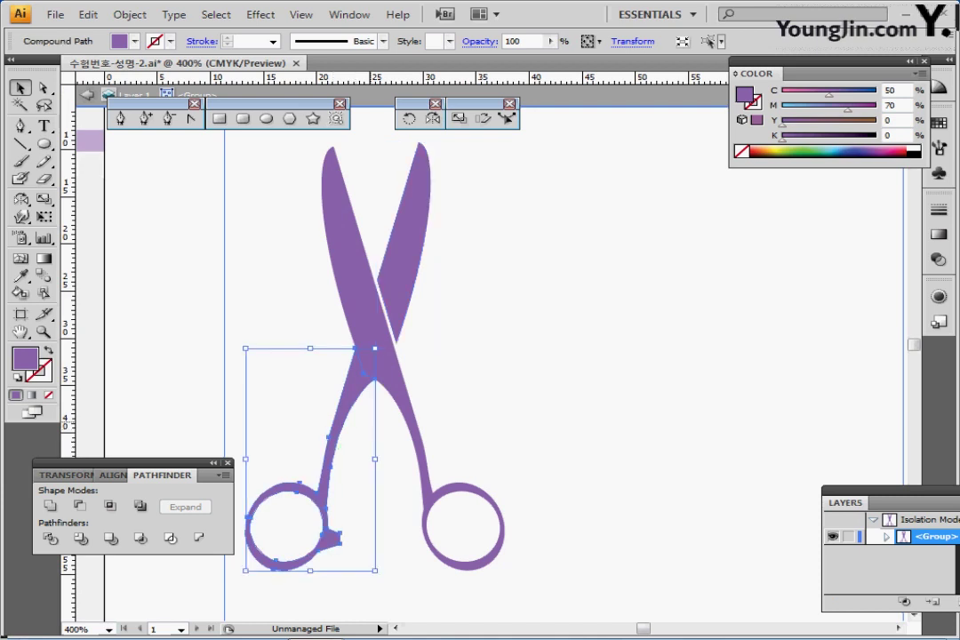
pyautogui.press('Left')
pyautogui.press('Down')
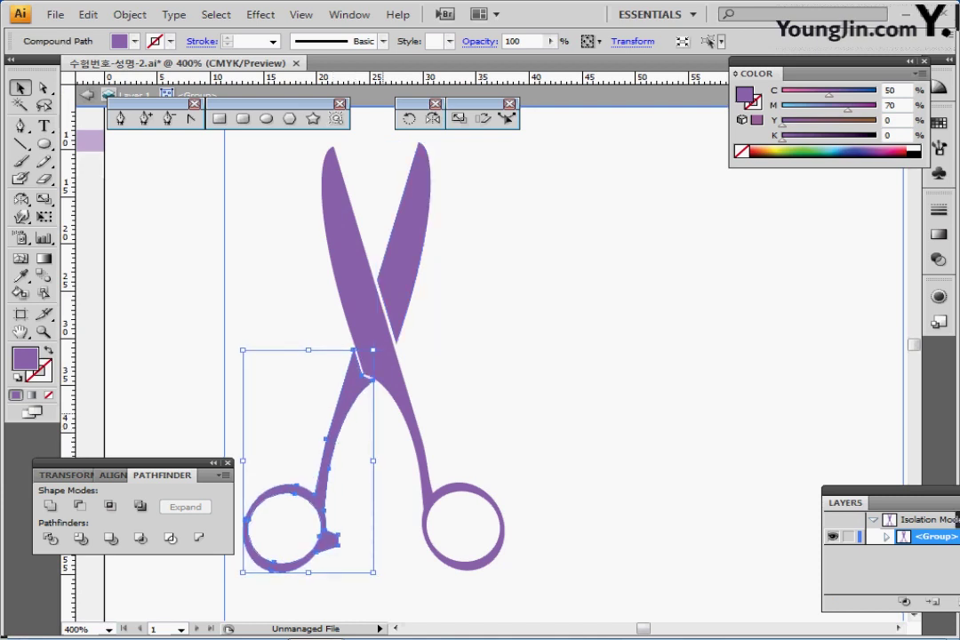
pyautogui.press('Down')
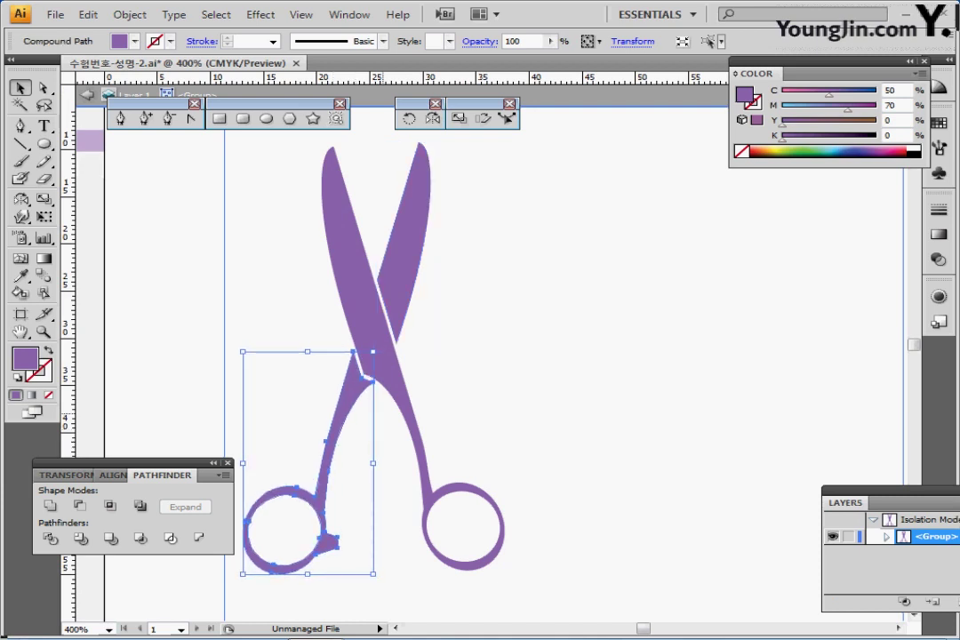
pyautogui.press('Left')
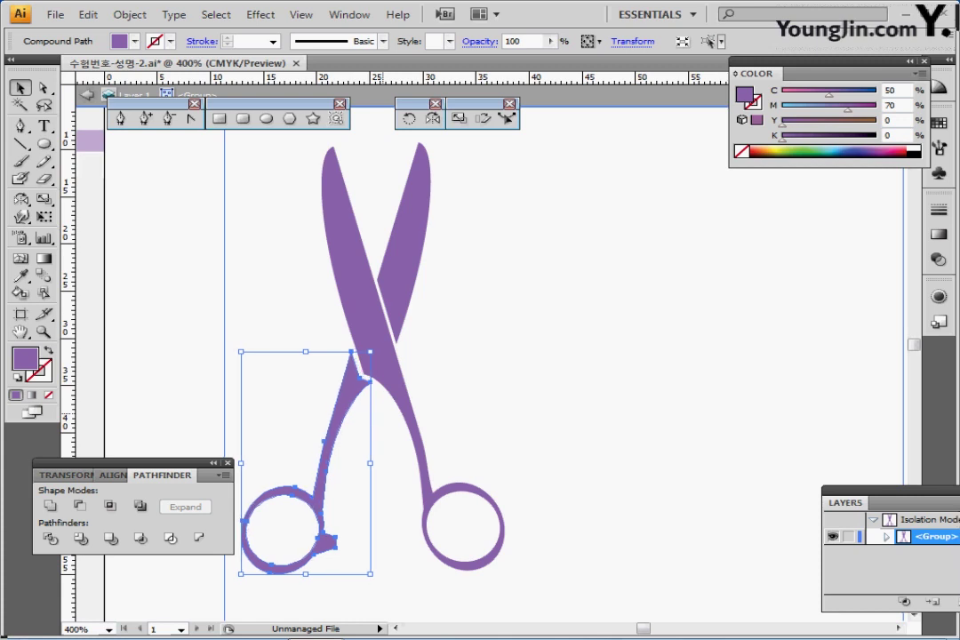
pyautogui.press('Up')
pyautogui.press('Up')
pyautogui.press('Right')
pyautogui.press('Right')
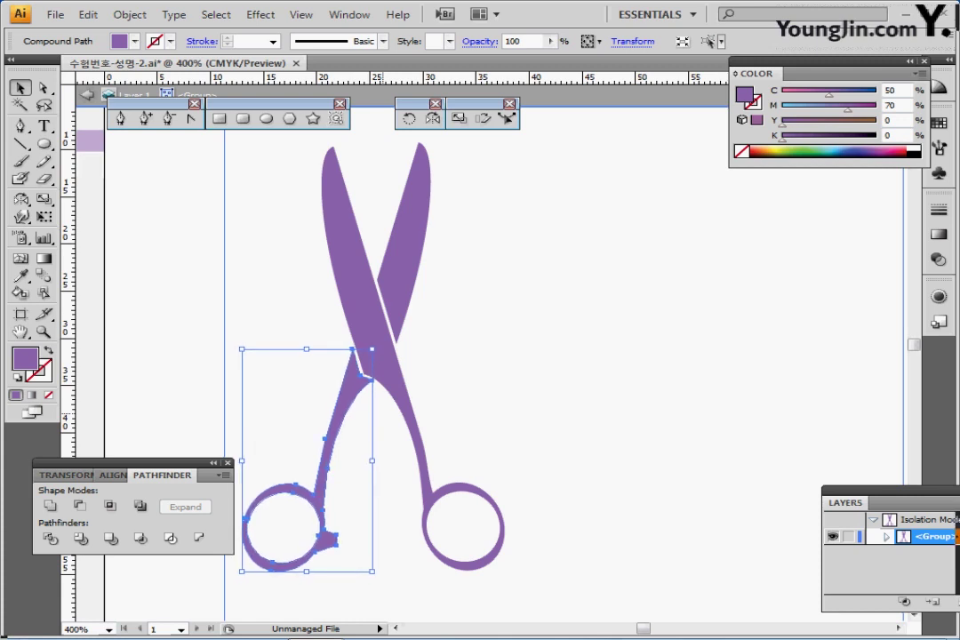
pyautogui.press('Right')
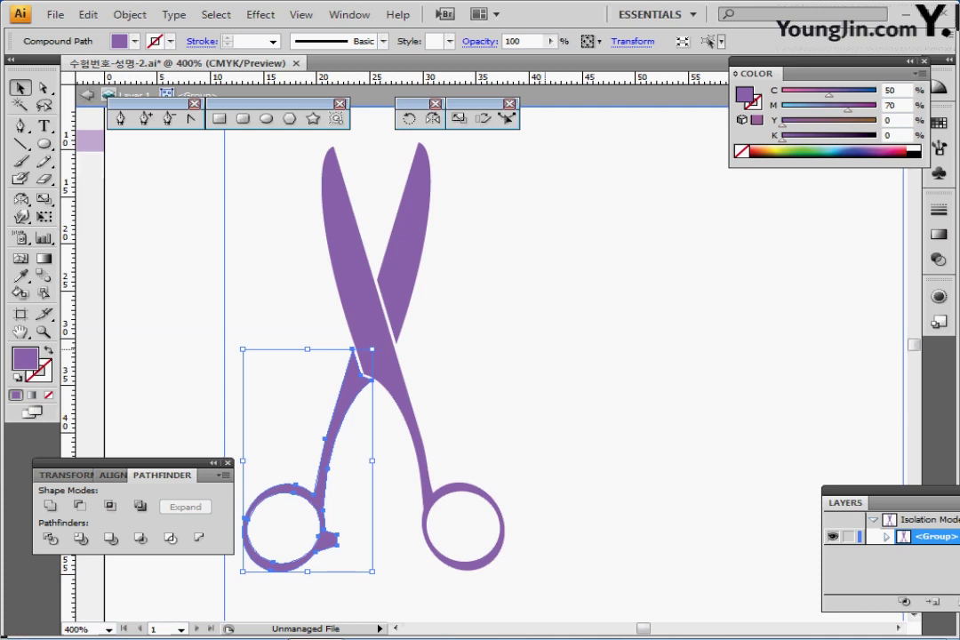
pyautogui.press('Escape')
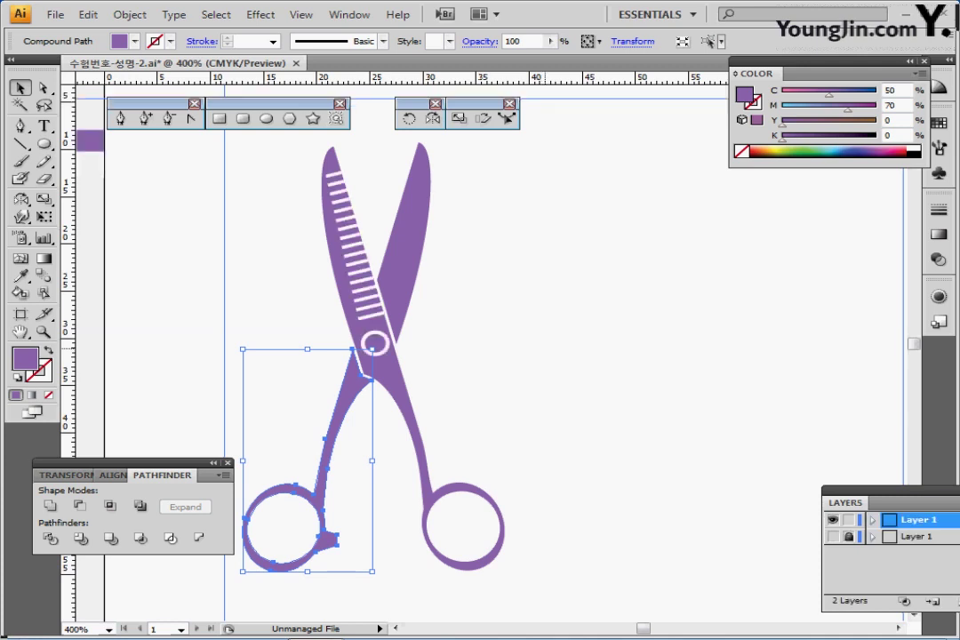
pyautogui.hotkey('ctrl', 'shift', 'a')
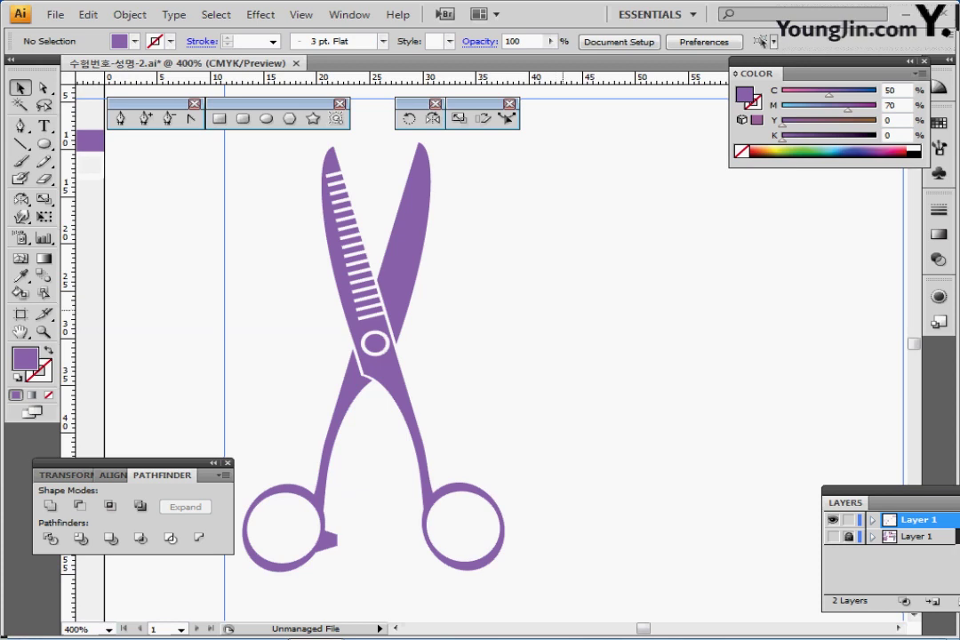
# Reshape the plain blade's outer curve with its direction handles to give it a slimmer profile and a pointed tip.
pyautogui.press('a')
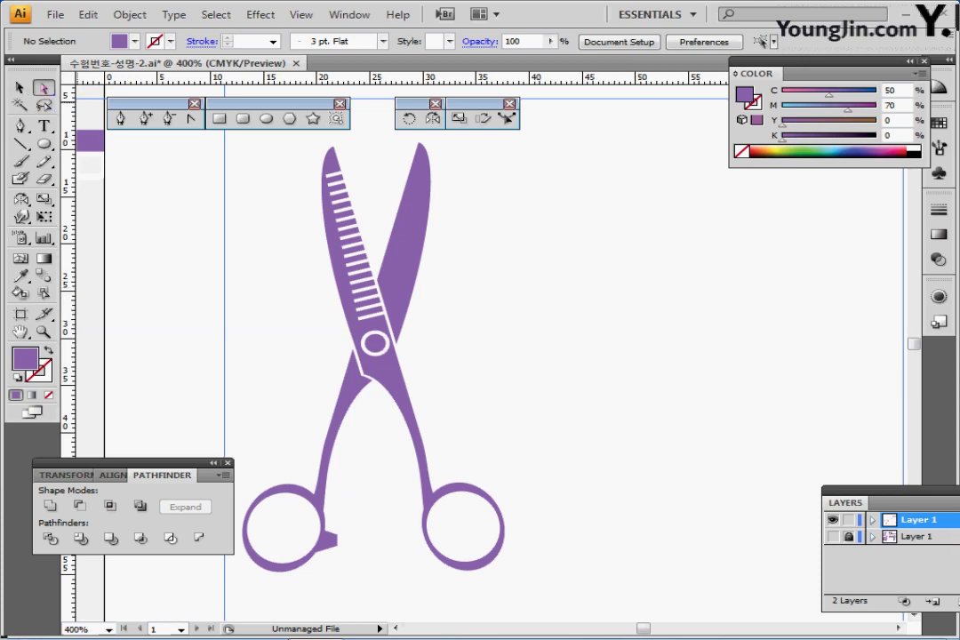
pyautogui.moveTo(476, 231); pyautogui.dragTo(428, 190)
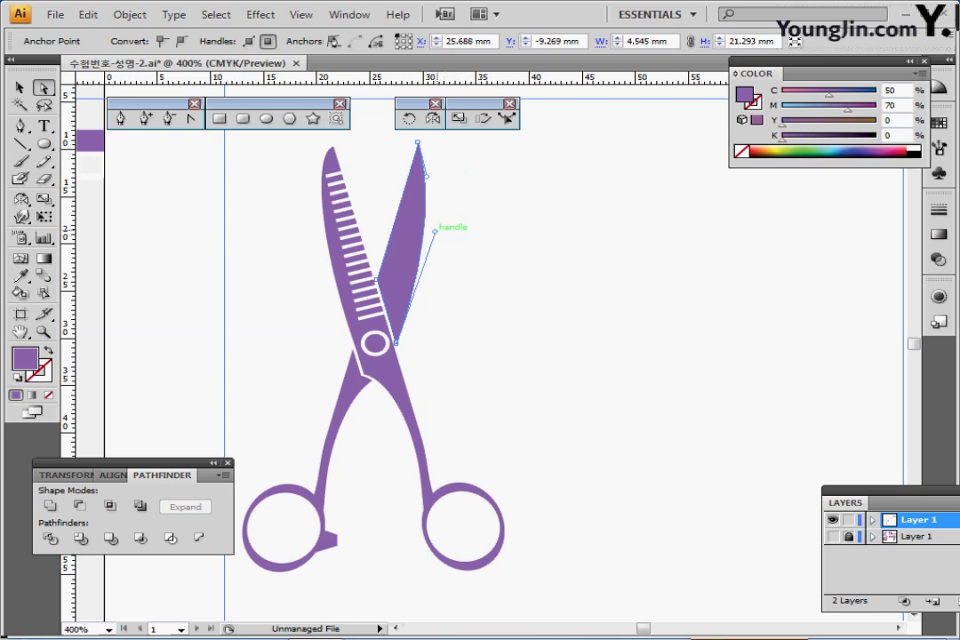
pyautogui.moveTo(435, 232); pyautogui.dragTo(431, 242)
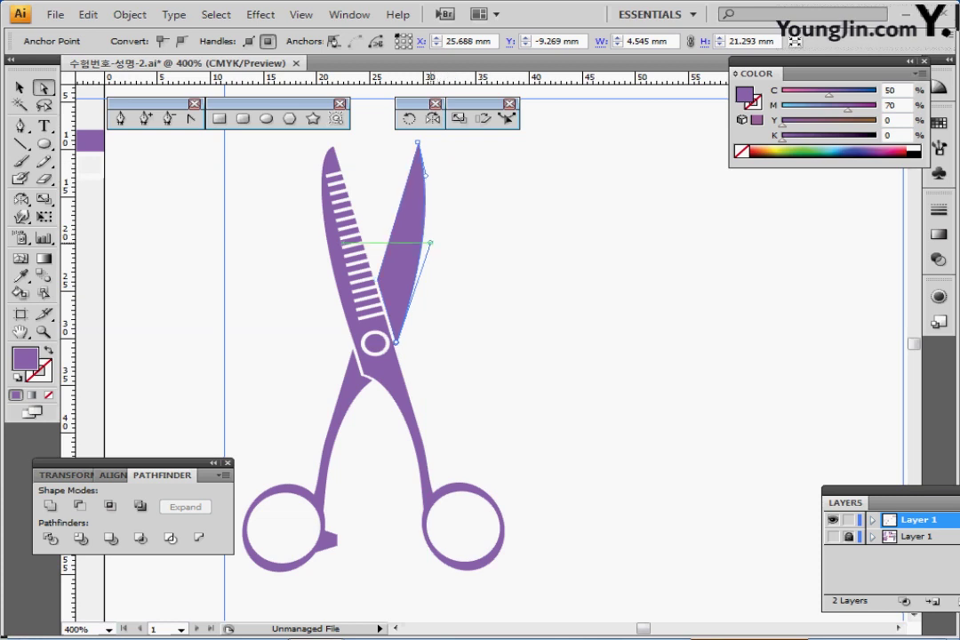
pyautogui.click(240, 257)
# Group all the scissor parts, including the comb lines and pivot circles, into one object.
pyautogui.press('v')
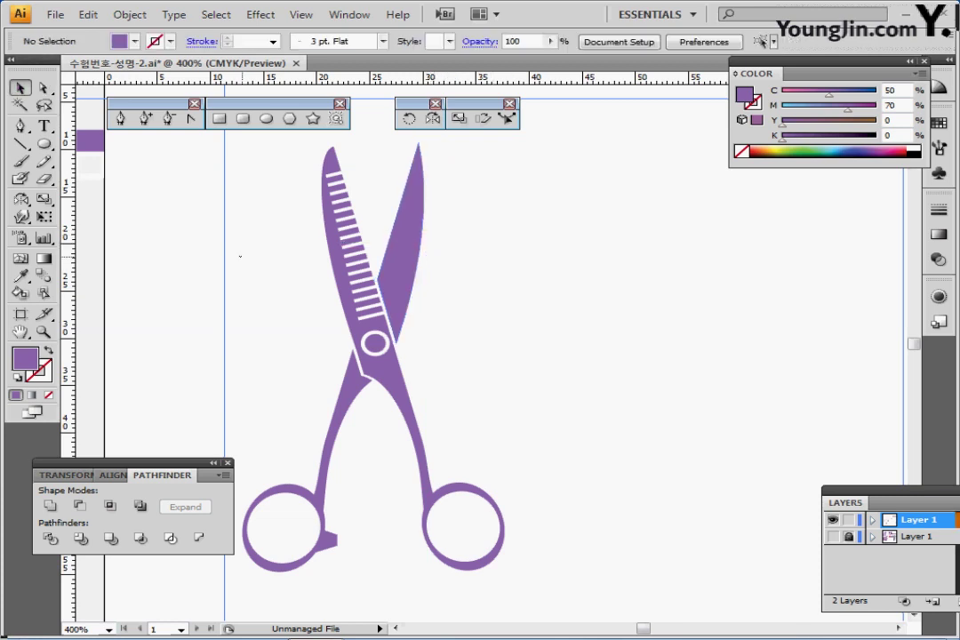
pyautogui.hotkey('ctrl', 'a')
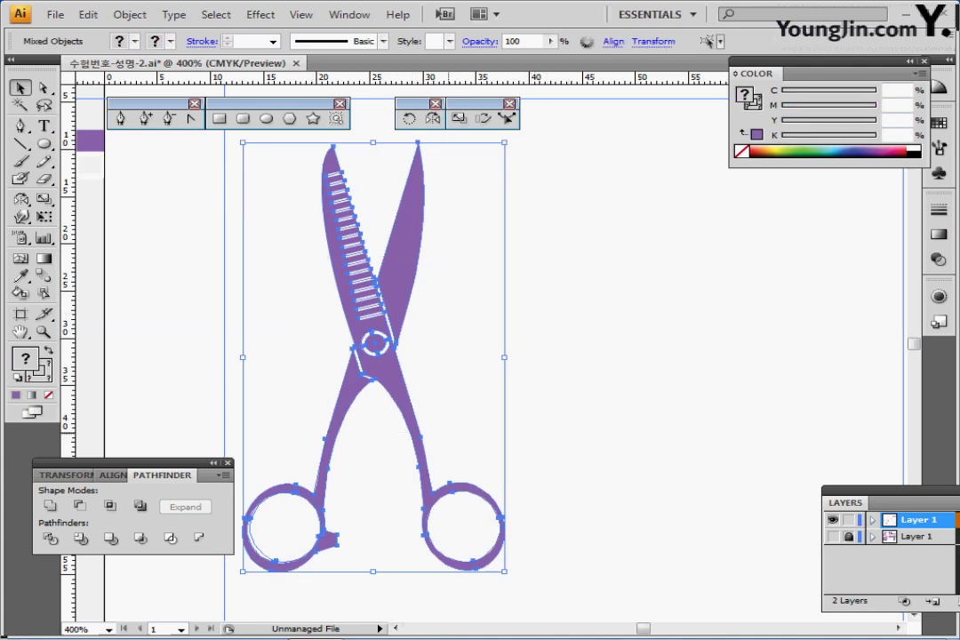
pyautogui.hotkey('ctrl', 'shift', 'b')
pyautogui.hotkey('ctrl', 'g')
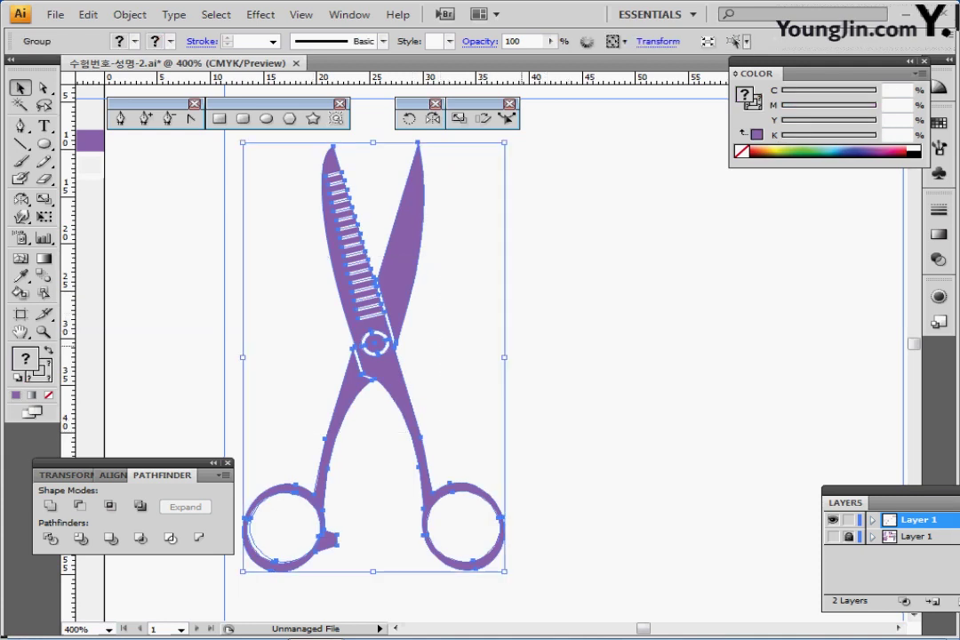
pyautogui.hotkey('ctrl', 'shift', 'b')
# Show the locked reference layer's outlines and move the scissors group onto the reference scissors.
pyautogui.hotkey('ctrl', '-')
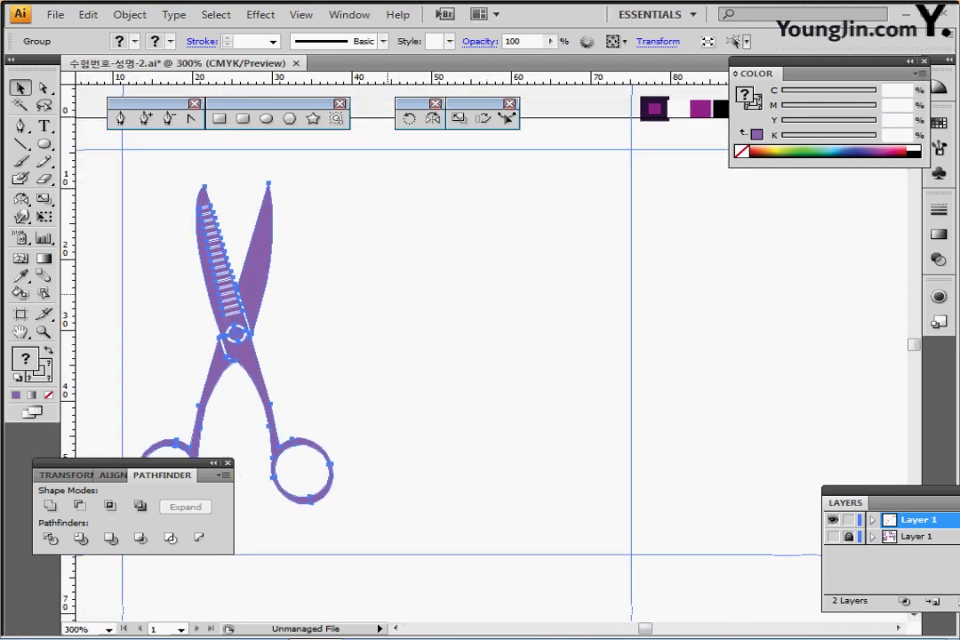
pyautogui.moveTo(420, 292); pyautogui.dragTo(431, 257)
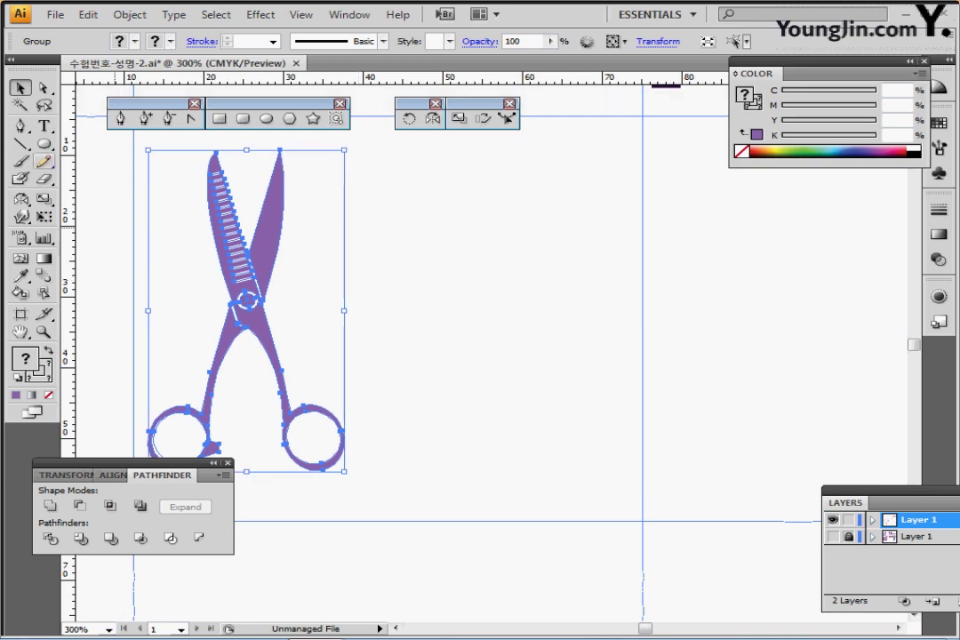
pyautogui.click(45, 144)
pyautogui.click(243, 118)
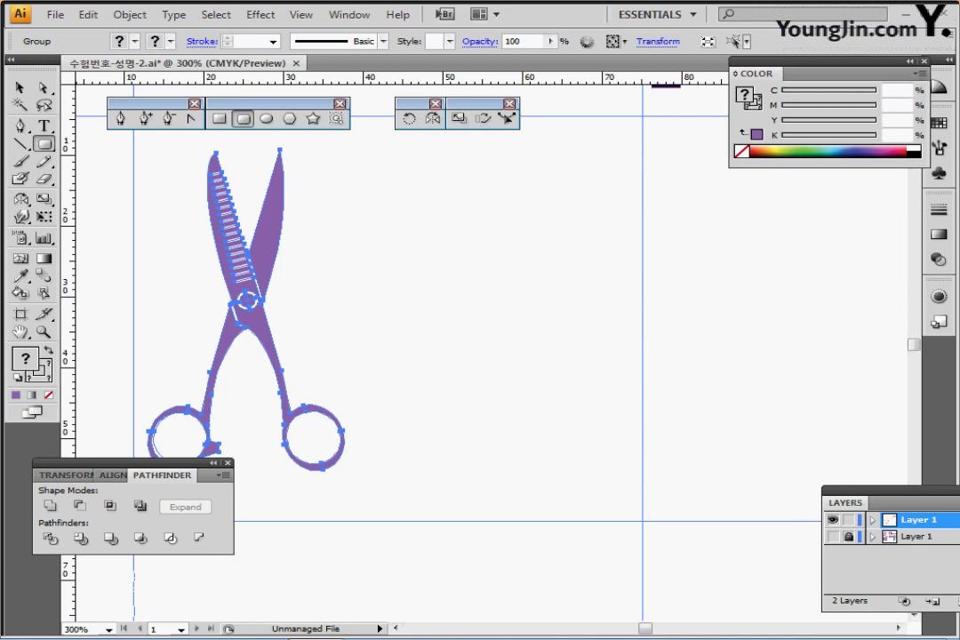
pyautogui.hotkey('ctrl', 'y')
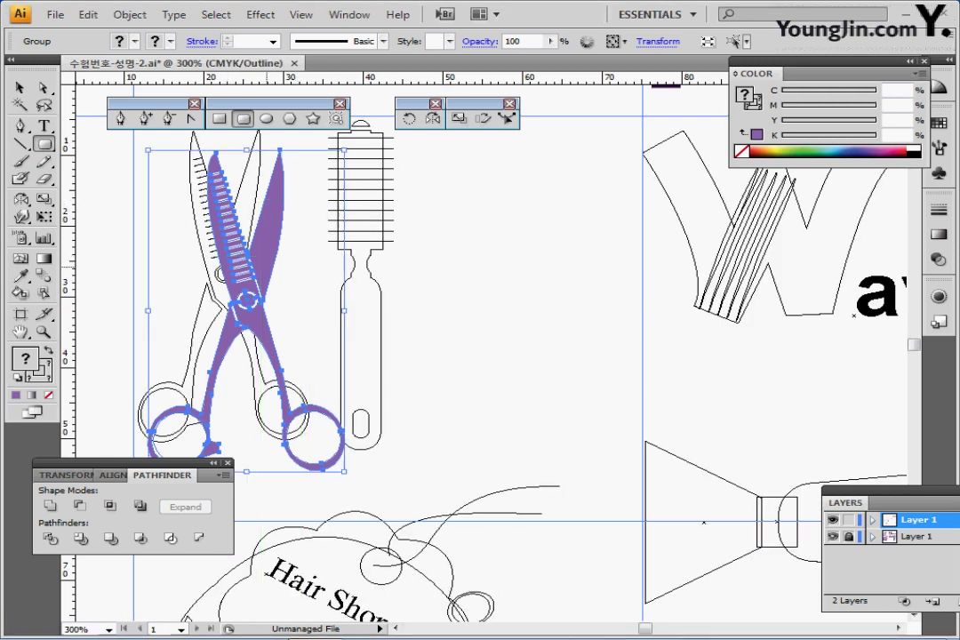
pyautogui.moveTo(267, 267); pyautogui.dragTo(246, 244)
# Trace the reference hair brush with a narrow rounded-rectangle shaft, a rounded-rectangle handle about 5 by 25 mm, and a rectangular head.
pyautogui.moveTo(371, 246); pyautogui.dragTo(376, 281)
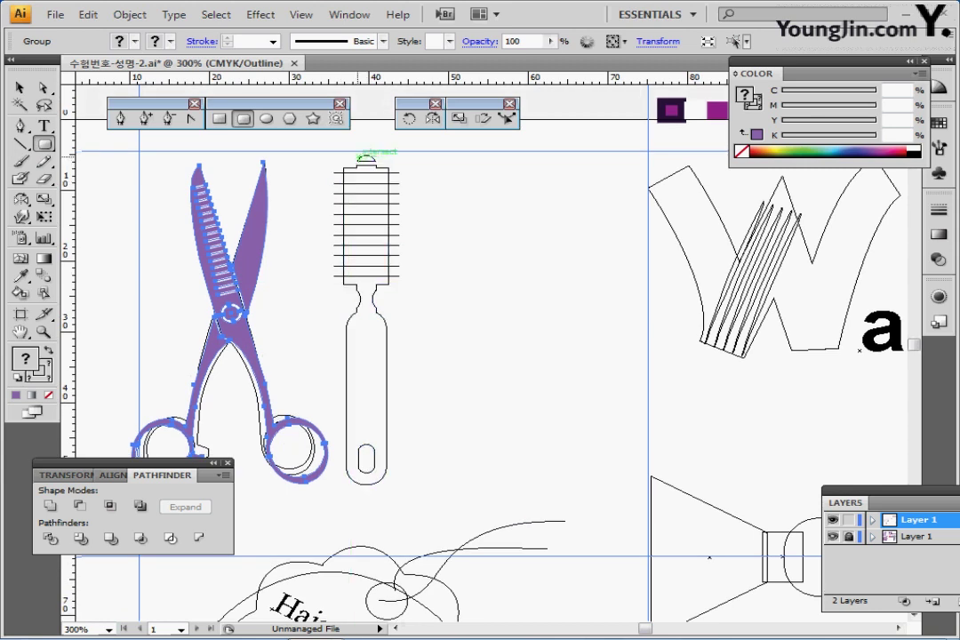
pyautogui.moveTo(363, 158); pyautogui.dragTo(389, 481)
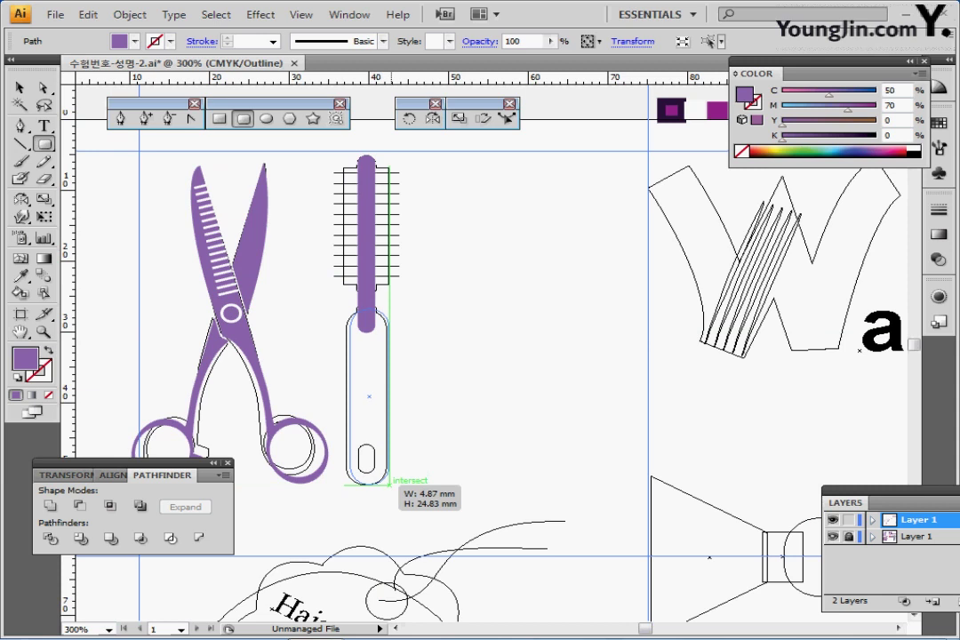
pyautogui.moveTo(388, 481); pyautogui.dragTo(388, 482)
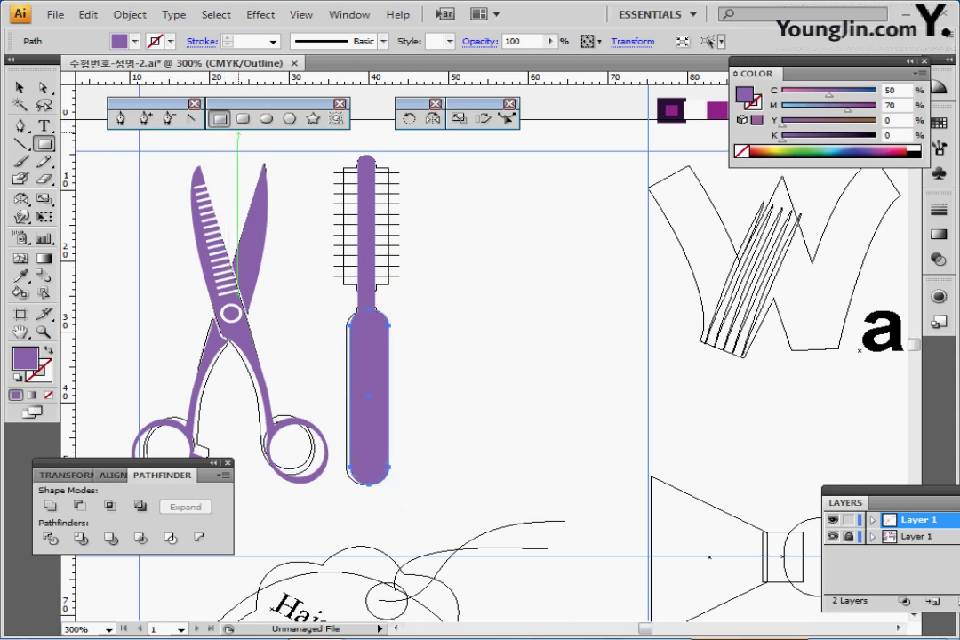
pyautogui.click(219, 119)
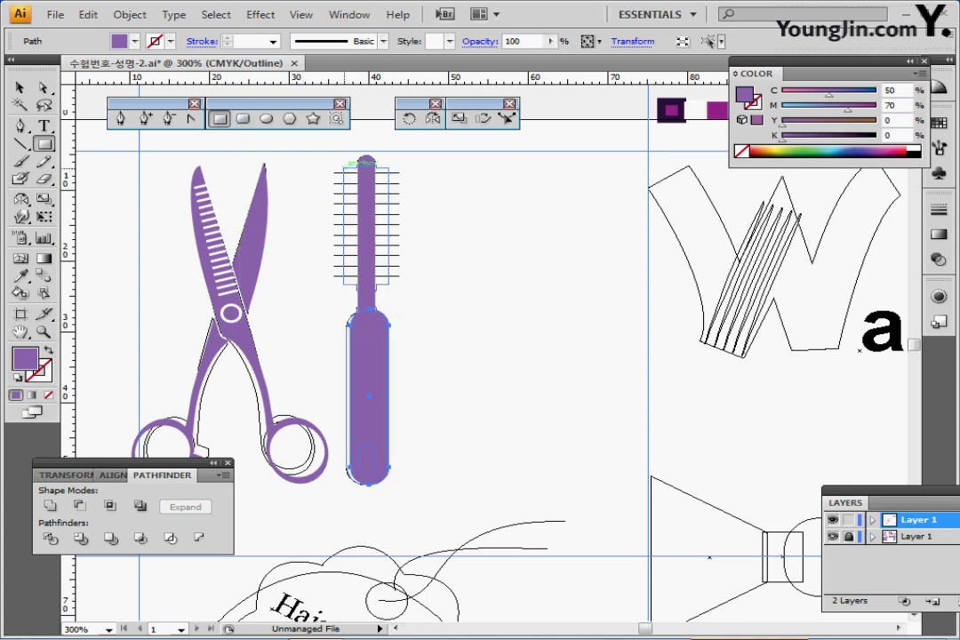
pyautogui.moveTo(344, 168); pyautogui.dragTo(388, 284)
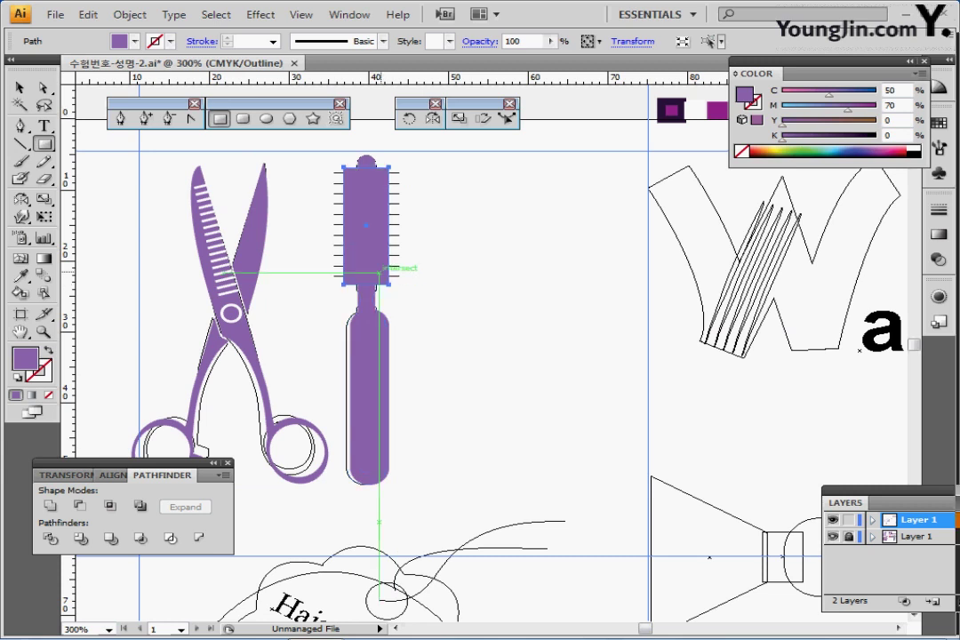
# Hide the reference layer, centre the brush's shaft, handle and head horizontally on each other, and unite them into one shape.
pyautogui.click(833, 538)
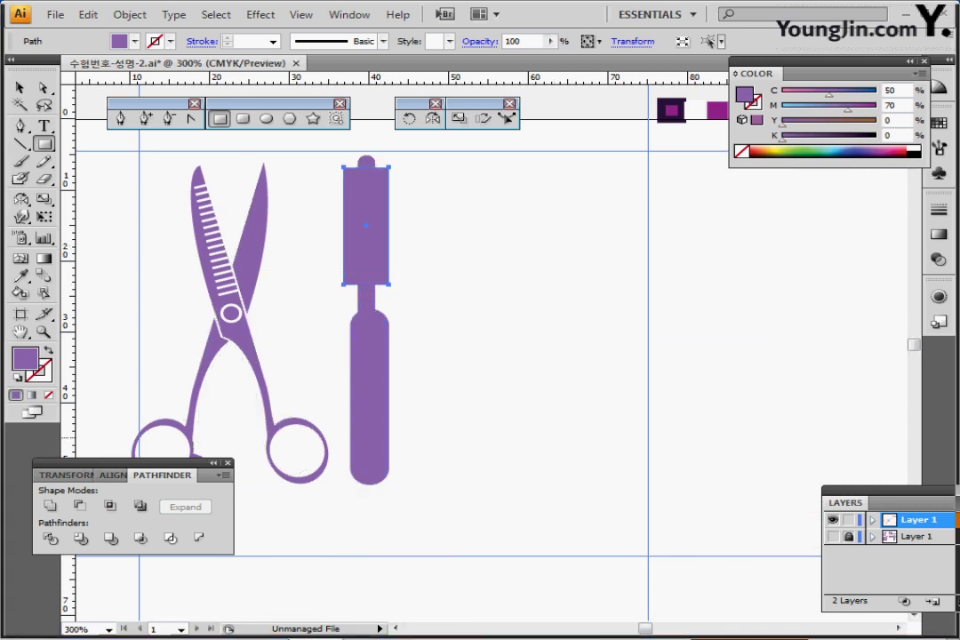
pyautogui.moveTo(306, 164); pyautogui.dragTo(407, 365)
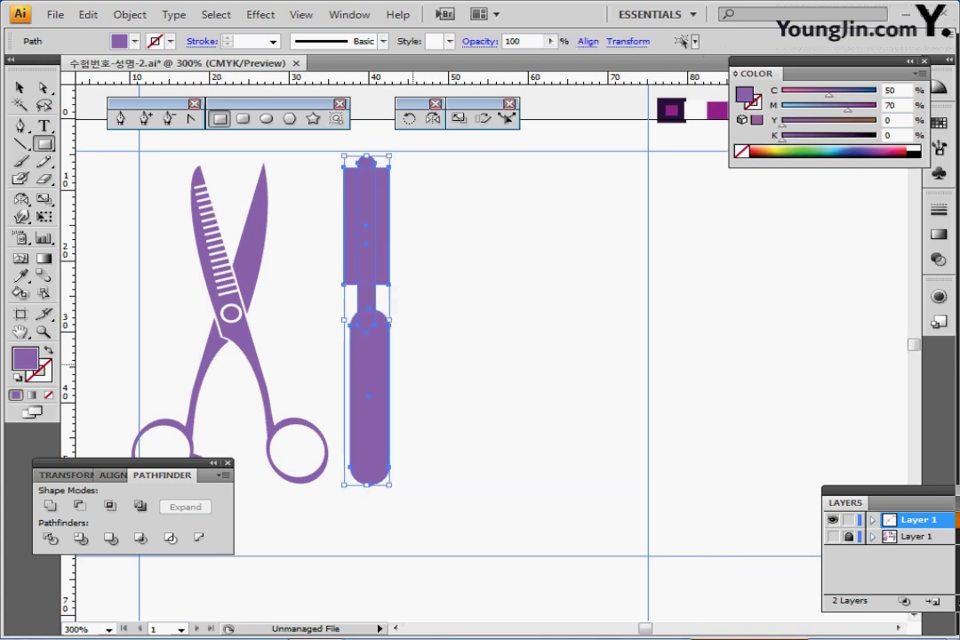
pyautogui.click(113, 474)
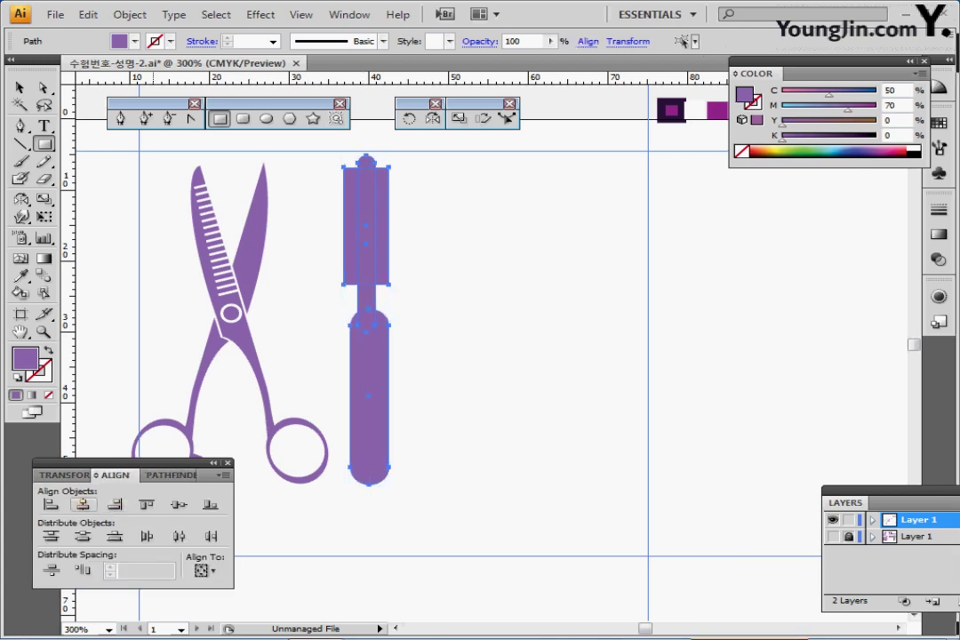
pyautogui.click(83, 504)
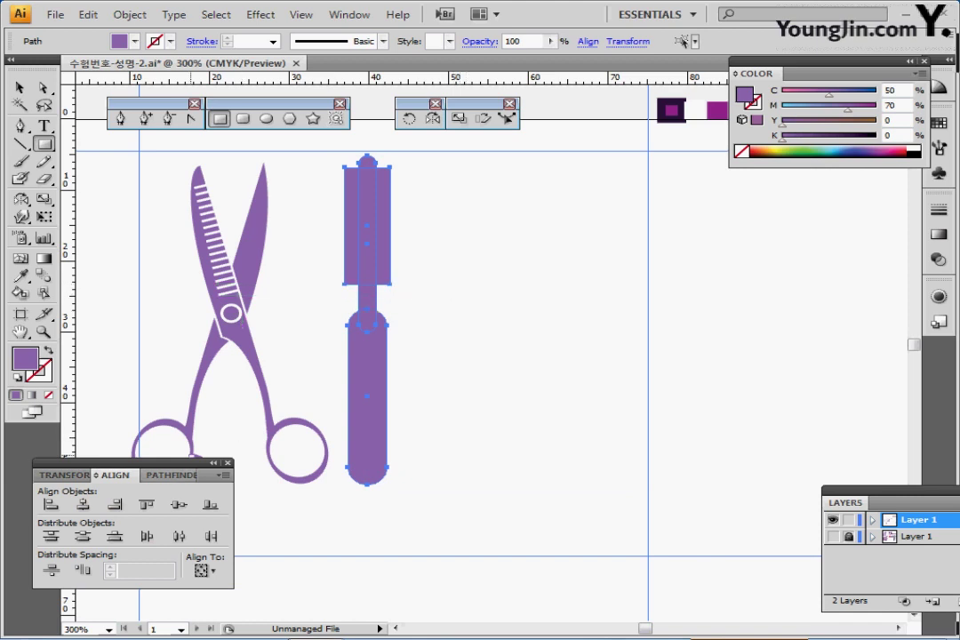
pyautogui.click(169, 475)
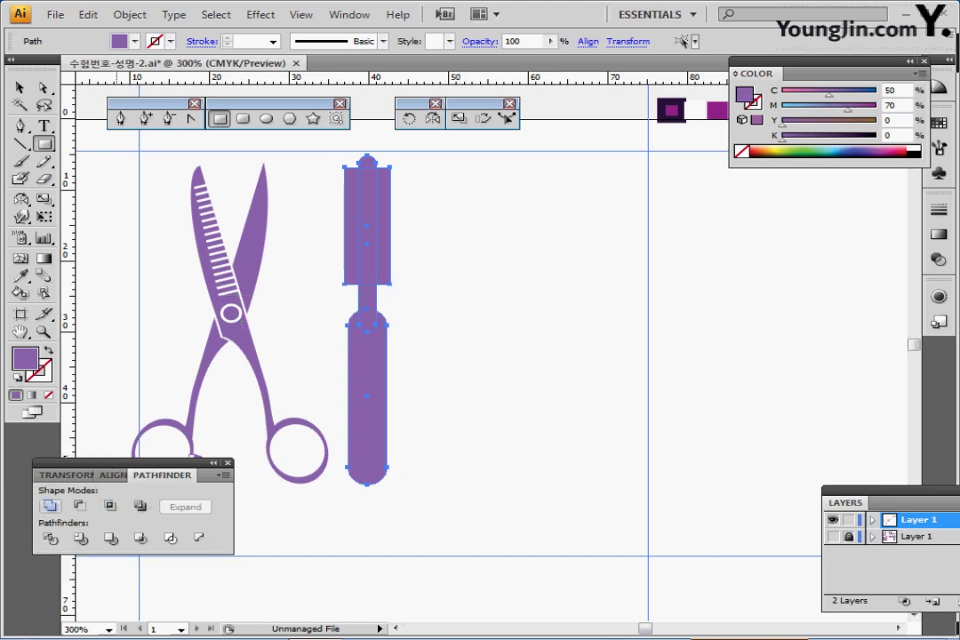
pyautogui.click(50, 506)
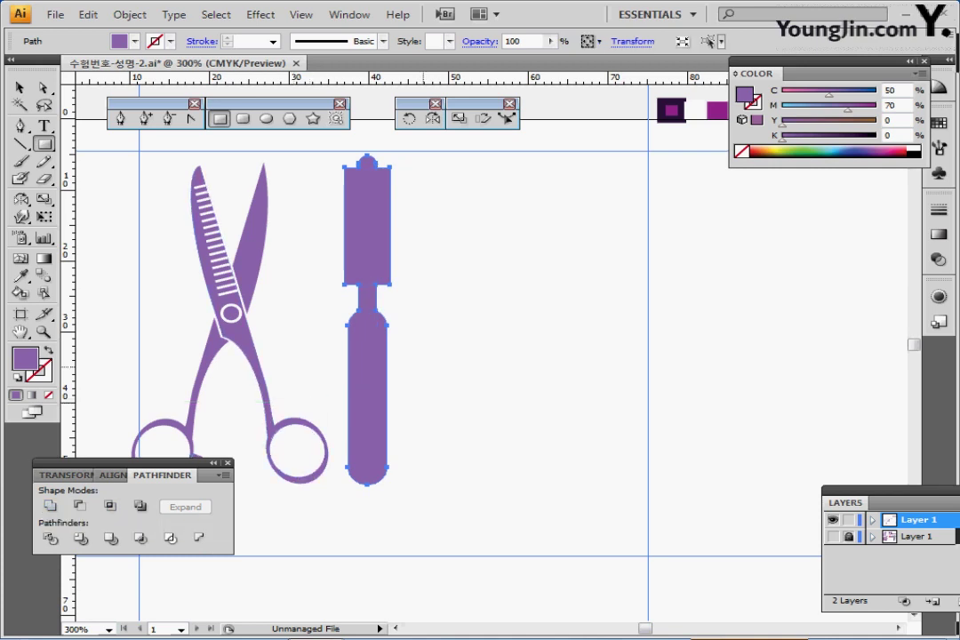
# Draw a thin horizontal bristle bar about 11 mm wide across the upper edge of the brush head.
pyautogui.keyDown('ctrl'); pyautogui.click(424, 367); pyautogui.keyUp('ctrl')
pyautogui.keyDown('ctrl'); pyautogui.click(394, 250); pyautogui.keyUp('ctrl')
pyautogui.moveTo(454, 267); pyautogui.dragTo(397, 253)
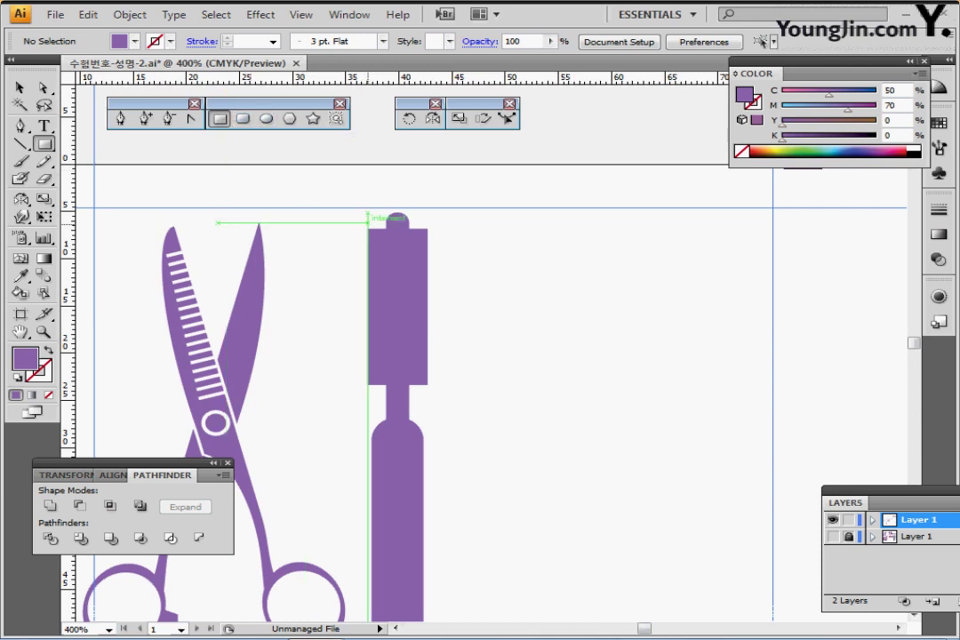
pyautogui.moveTo(336, 223); pyautogui.dragTo(451, 225)
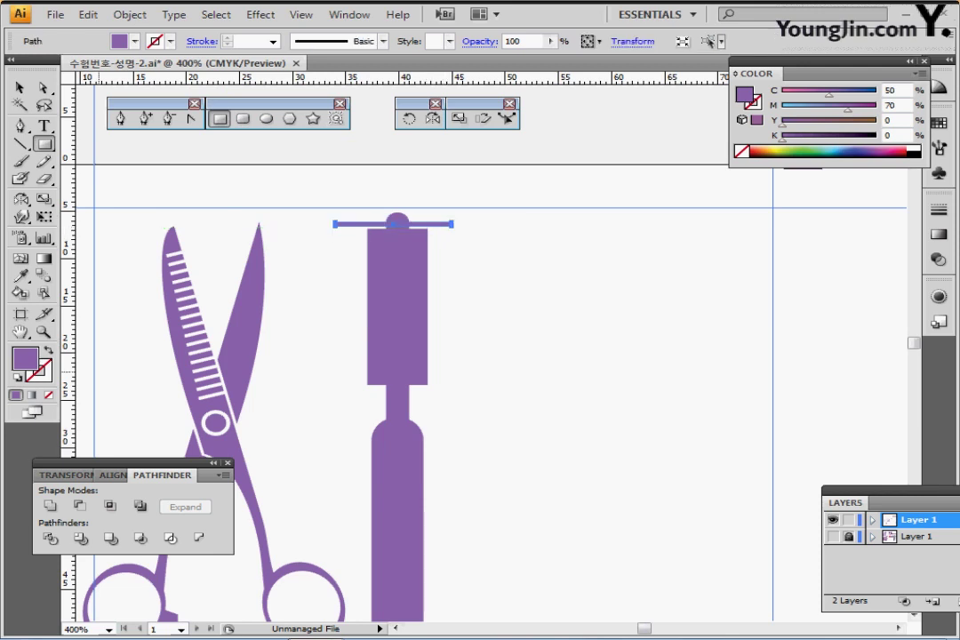
# Give the bristle bar a black fill with no stroke and adjust its position at the head's upper edge.
pyautogui.press('d')
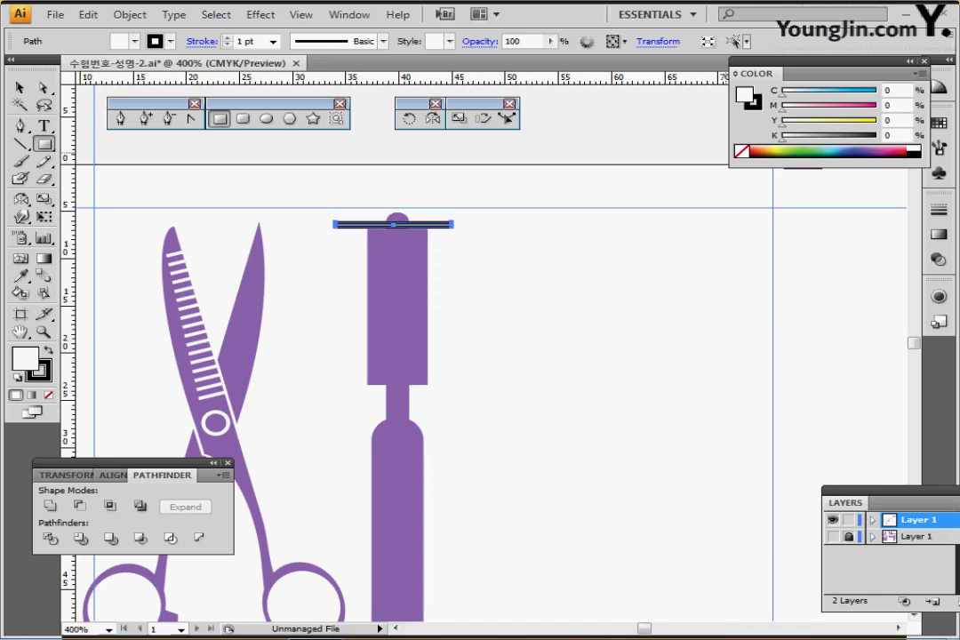
pyautogui.hotkey('shift', 'x')
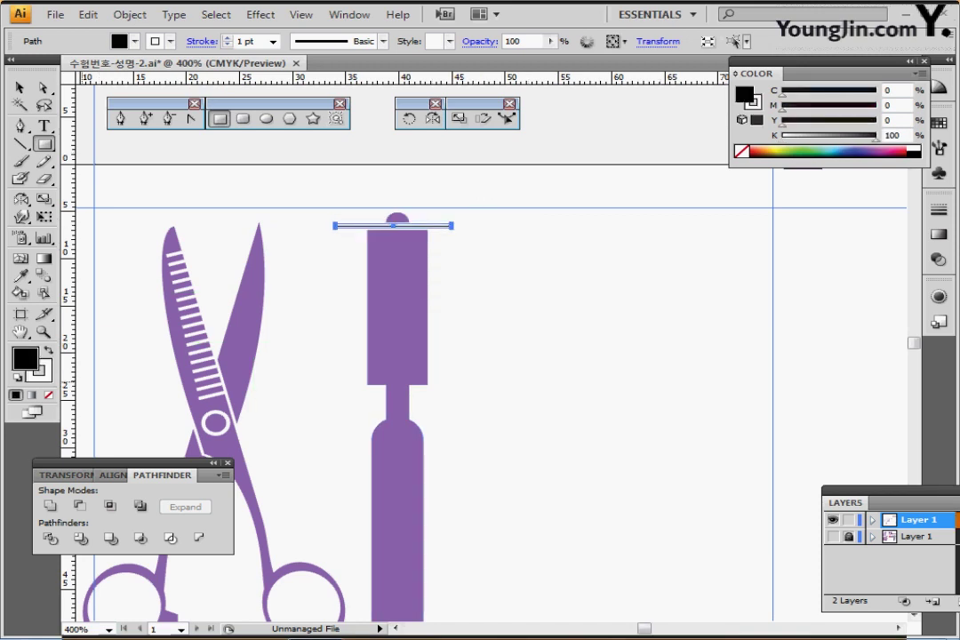
pyautogui.press('/')
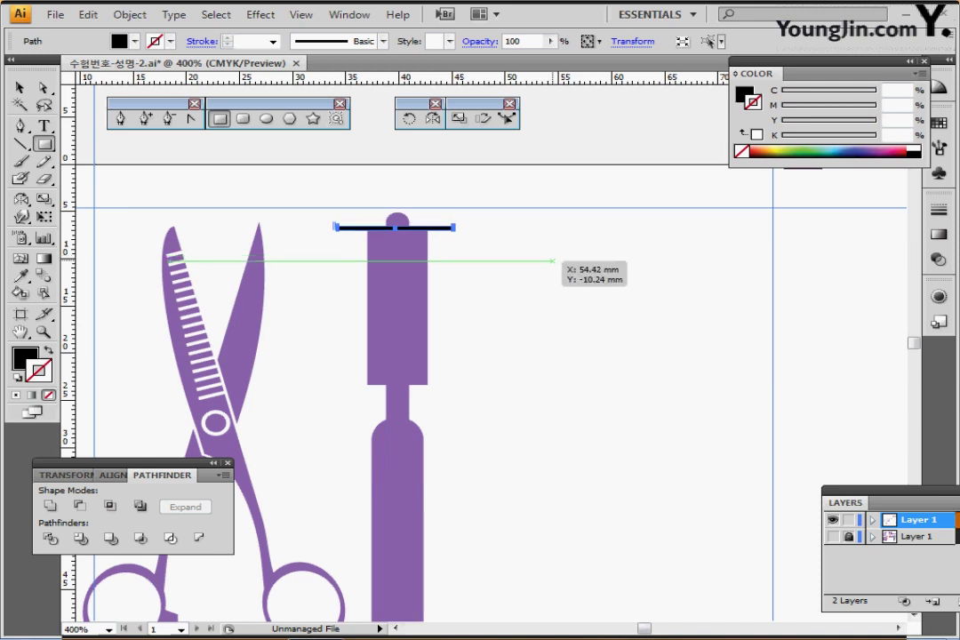
pyautogui.keyDown('ctrl'); pyautogui.click(443, 263); pyautogui.keyUp('ctrl')
pyautogui.keyDown('ctrl'); pyautogui.click(487, 345); pyautogui.keyUp('ctrl')
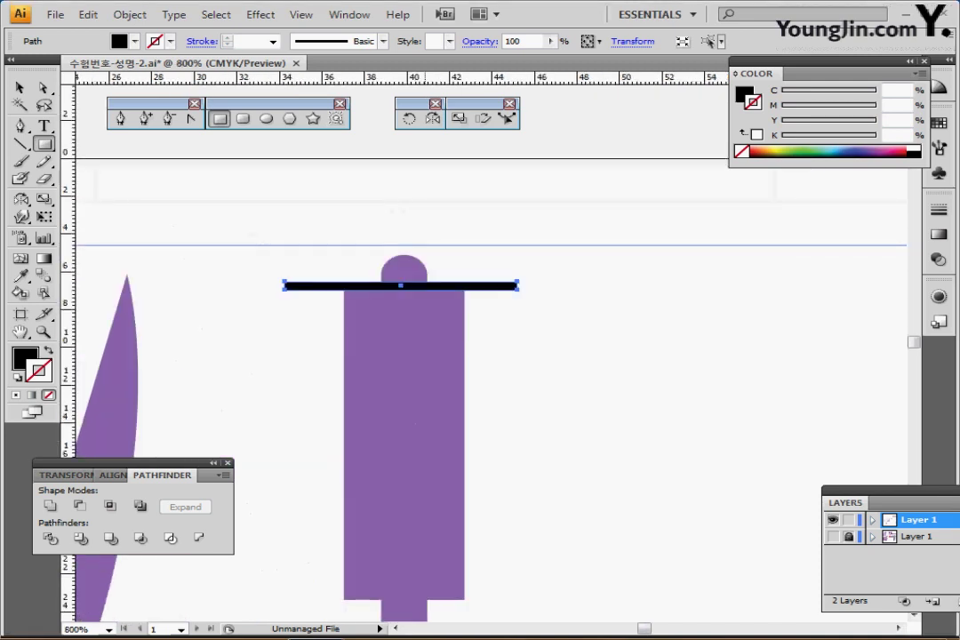
pyautogui.moveTo(401, 280); pyautogui.dragTo(401, 276)
pyautogui.hotkey('ctrl', '-')
pyautogui.hotkey('ctrl', '-')
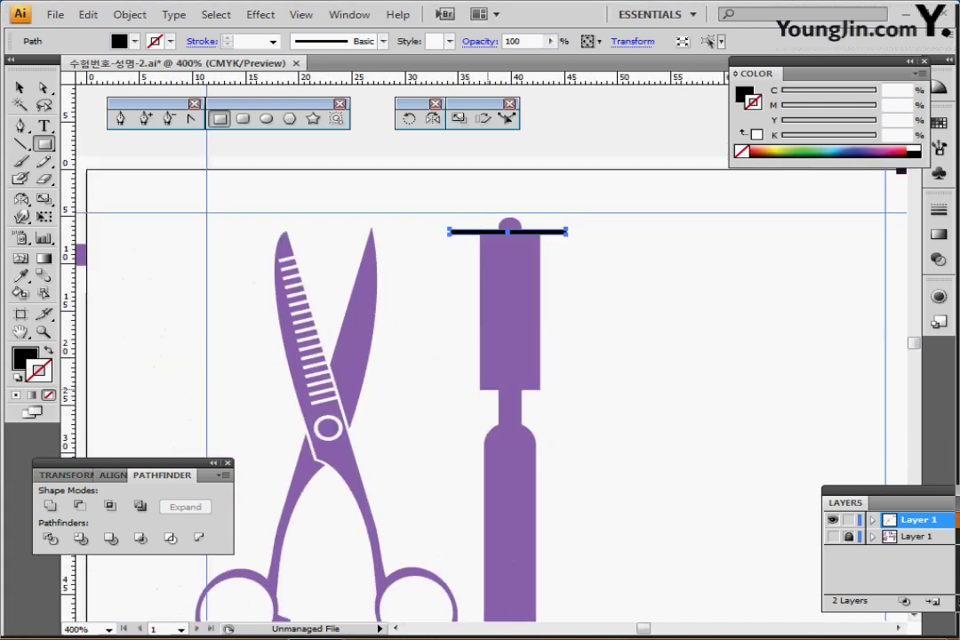
# Draw a black circle about 3.2 mm across overlapping the left side of the brush's neck.
pyautogui.click(267, 118)
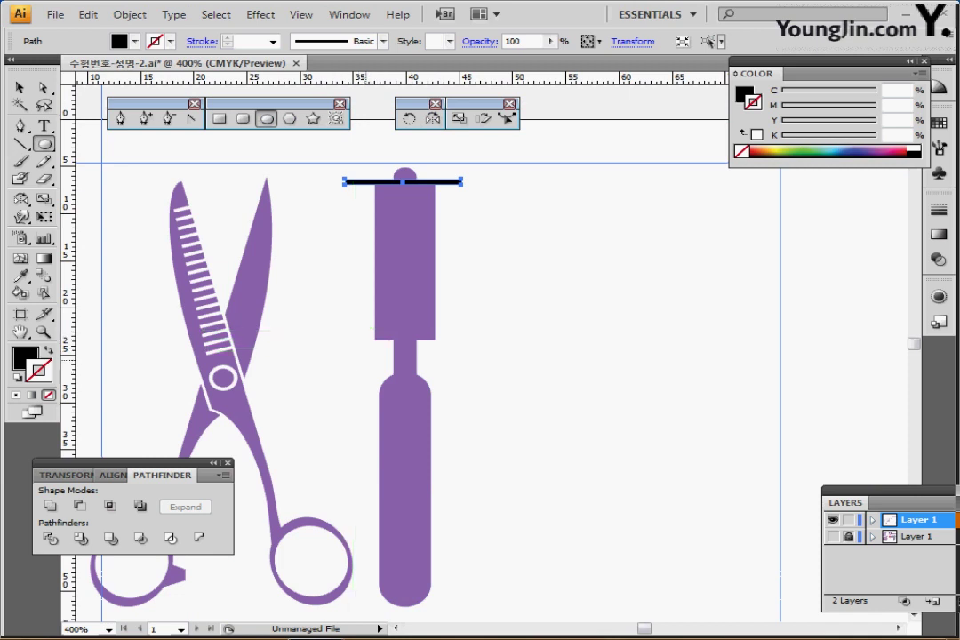
pyautogui.moveTo(382, 353); pyautogui.dragTo(396, 370)
pyautogui.keyDown('ctrl'); pyautogui.click(414, 390); pyautogui.keyUp('ctrl')
pyautogui.keyDown('ctrl'); pyautogui.click(414, 389); pyautogui.keyUp('ctrl')
pyautogui.keyDown('ctrl'); pyautogui.click(533, 345); pyautogui.keyUp('ctrl')
pyautogui.moveTo(526, 293); pyautogui.dragTo(422, 373)
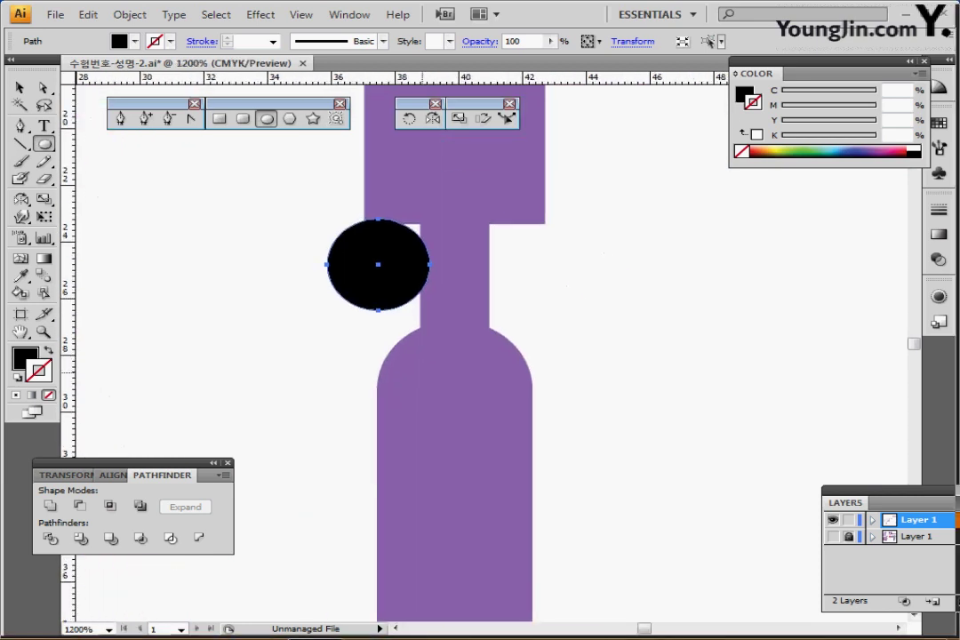
pyautogui.moveTo(403, 259); pyautogui.dragTo(415, 274)
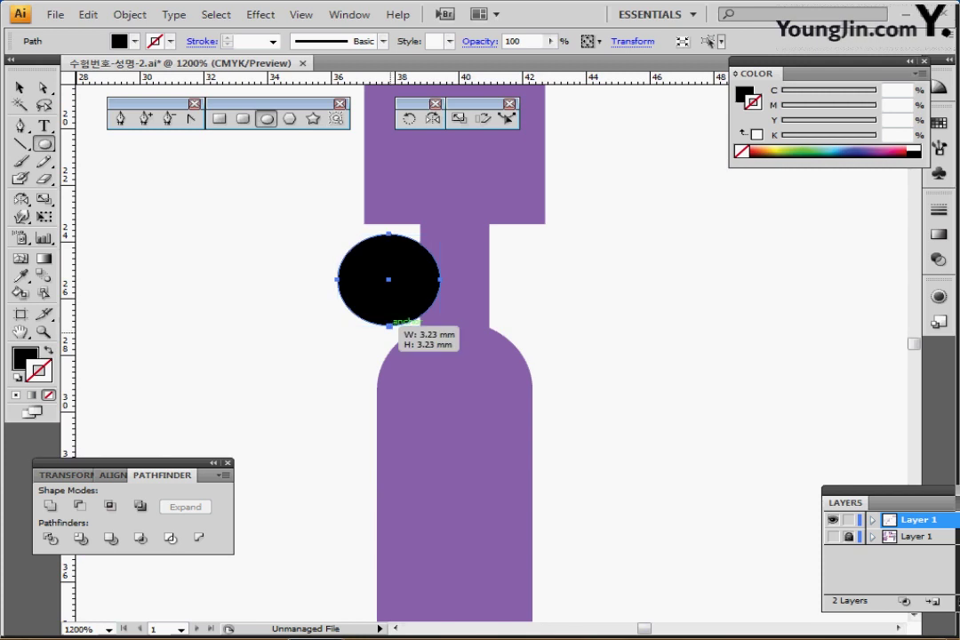
# Resize the circle into a slightly taller ellipse and fit it between the head and handle along the neck's left side.
pyautogui.moveTo(389, 326); pyautogui.dragTo(390, 355)
pyautogui.moveTo(391, 291); pyautogui.dragTo(393, 277)
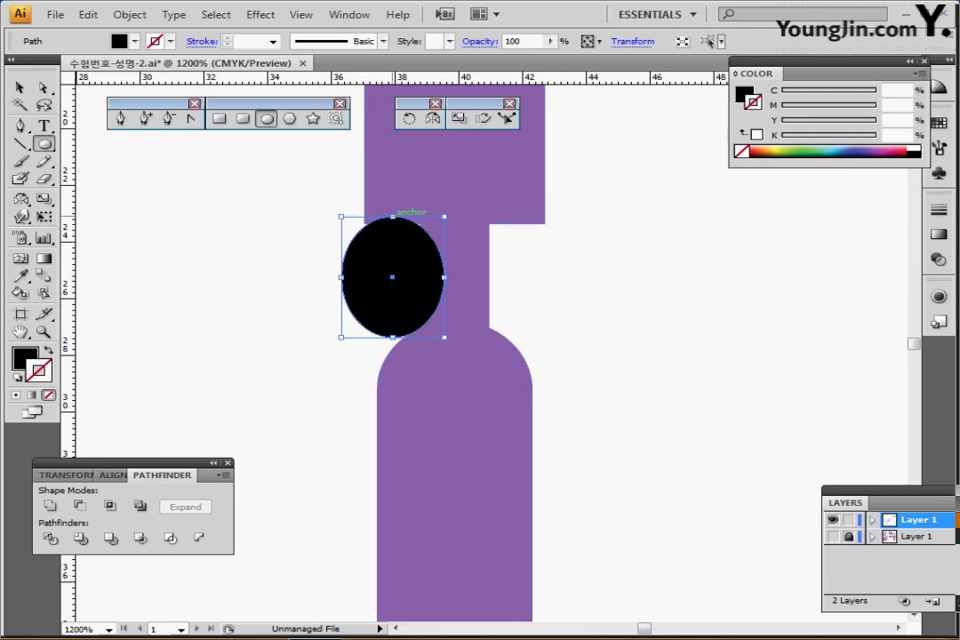
pyautogui.moveTo(392, 216); pyautogui.dragTo(393, 224)
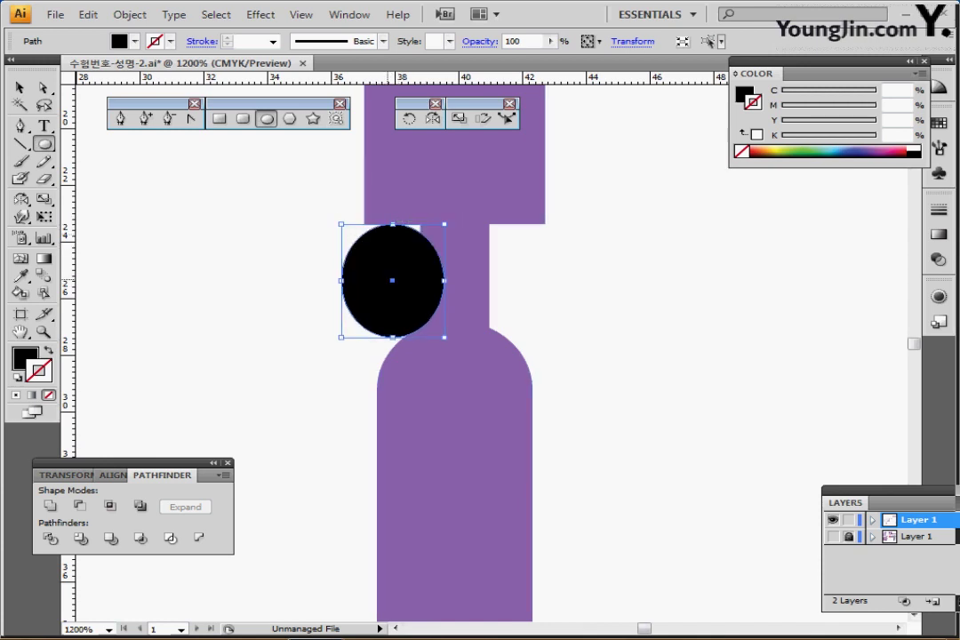
pyautogui.moveTo(444, 224); pyautogui.dragTo(355, 329)
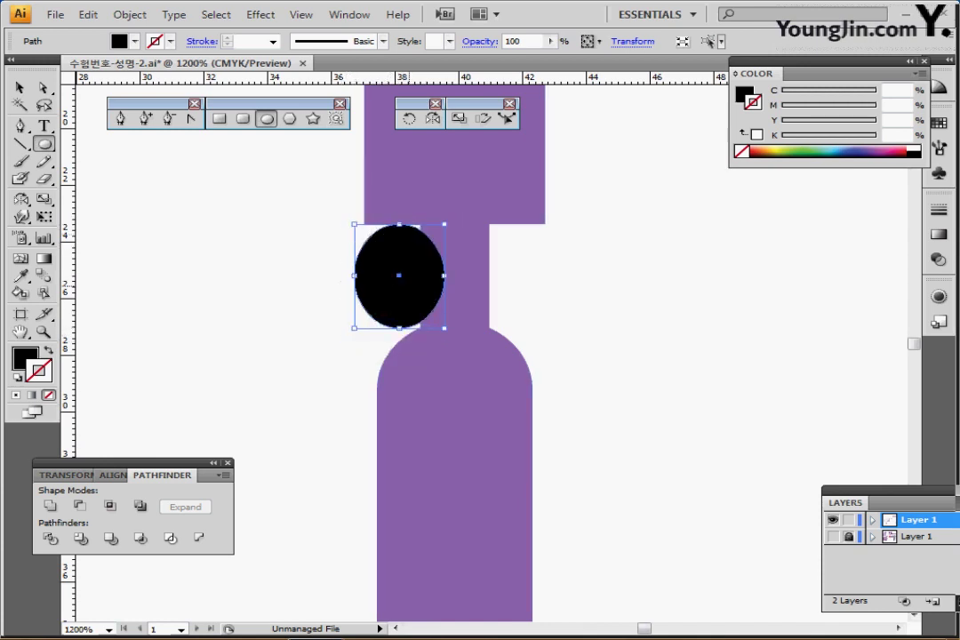
pyautogui.moveTo(412, 283)
pyautogui.mouseDown()
pyautogui.moveTo(423, 281)
pyautogui.moveTo(352, 274)
pyautogui.moveTo(405, 280)
pyautogui.mouseUp()
pyautogui.moveTo(405, 280); pyautogui.dragTo(444, 275)
pyautogui.moveTo(429, 282); pyautogui.dragTo(432, 288)
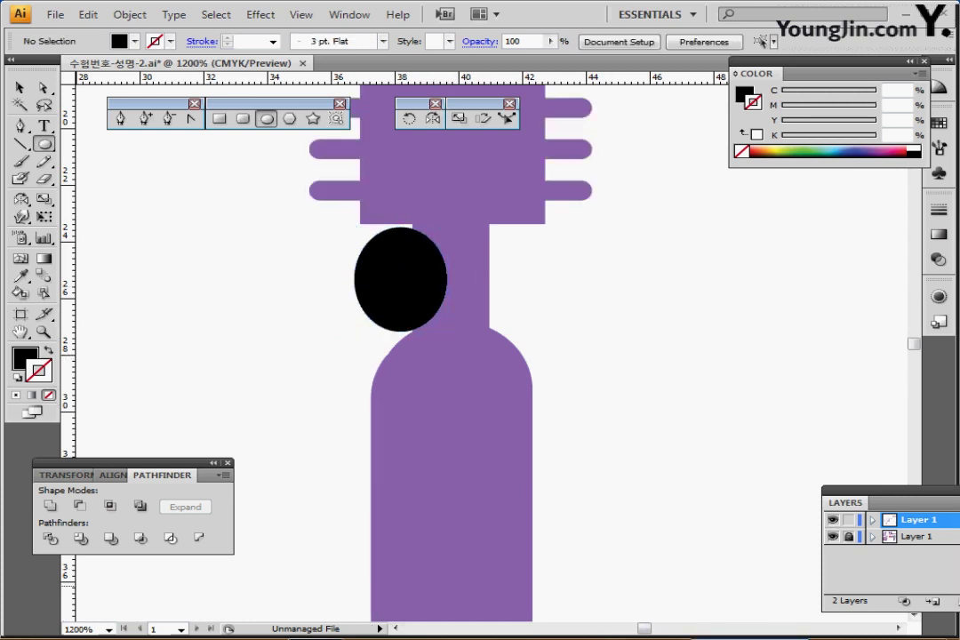
# Compare the outlines with the reference, shrink the ellipse to fit the left neck notch, and place a copy over the right notch.
pyautogui.hotkey('ctrl', 'y')
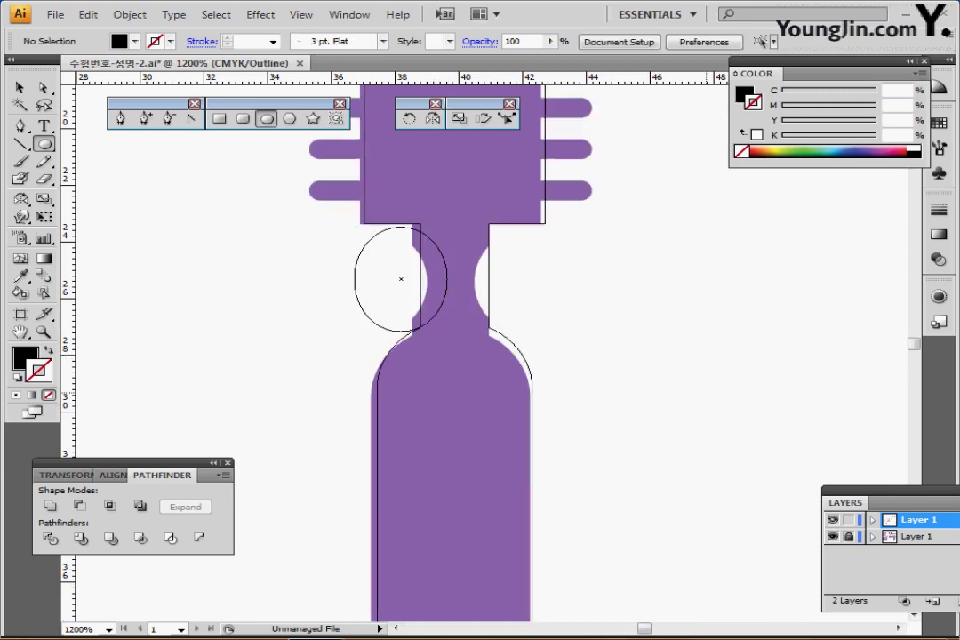
pyautogui.keyDown('ctrl'); pyautogui.click(355, 279); pyautogui.keyUp('ctrl')
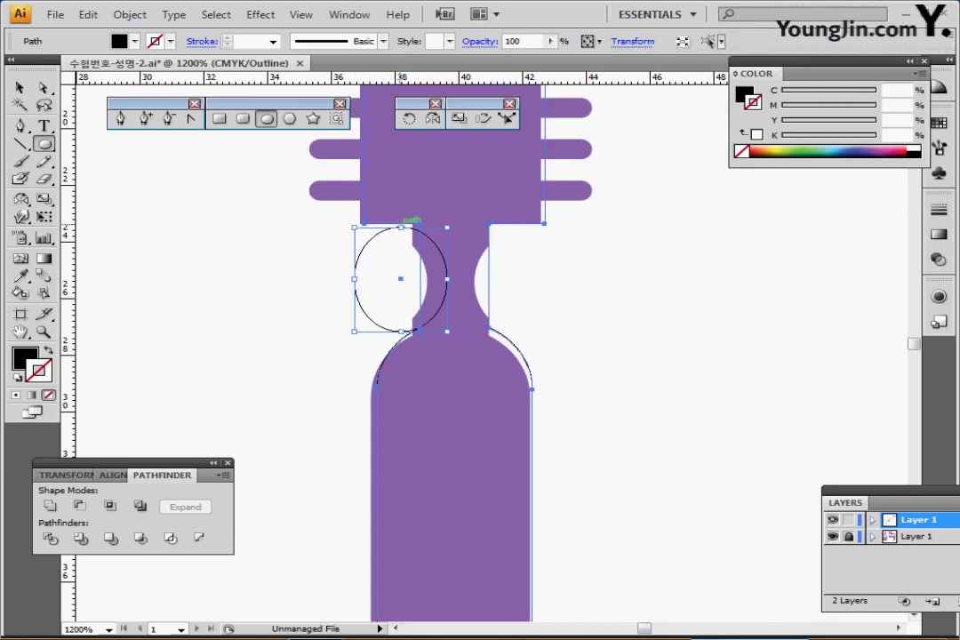
pyautogui.keyDown('ctrl'); pyautogui.keyDown('shift'); pyautogui.click(403, 224); pyautogui.keyUp('shift'); pyautogui.keyUp('ctrl')
pyautogui.keyDown('ctrl'); pyautogui.click(434, 295); pyautogui.keyUp('ctrl')
pyautogui.keyDown('ctrl'); pyautogui.click(403, 227); pyautogui.keyUp('ctrl')
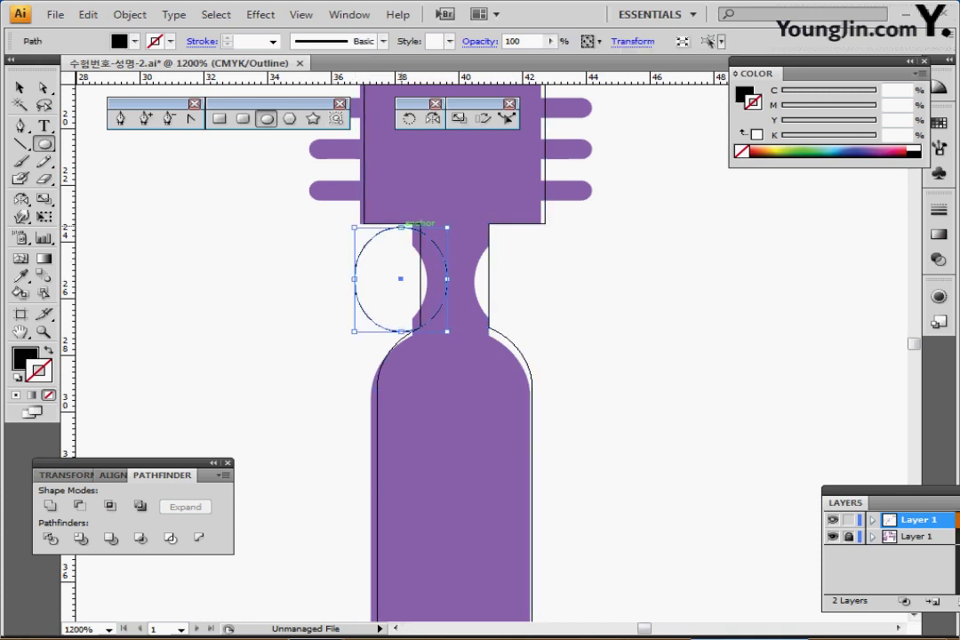
pyautogui.moveTo(401, 227); pyautogui.dragTo(402, 241)
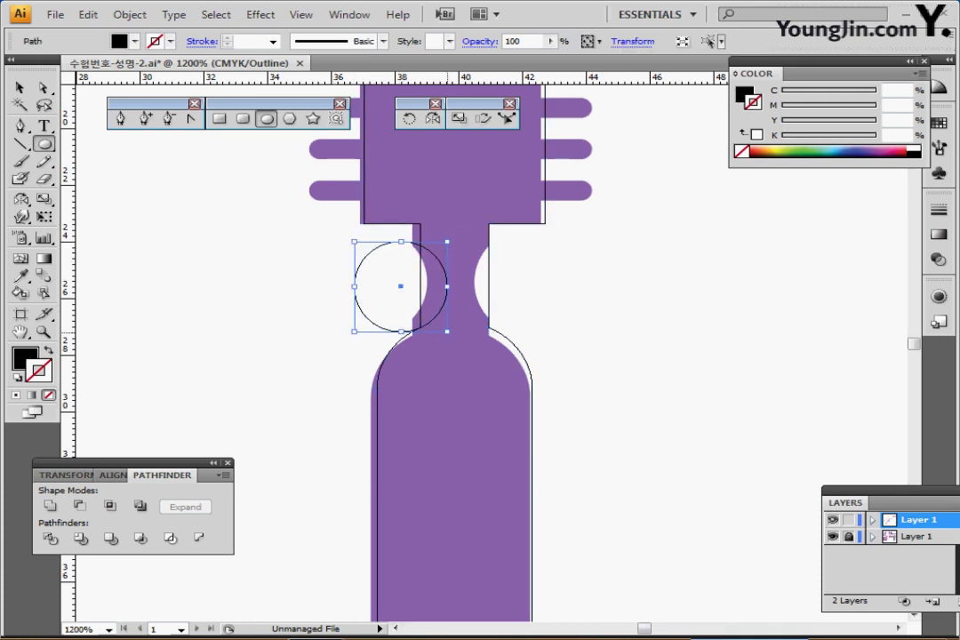
pyautogui.moveTo(447, 332)
pyautogui.mouseDown()
pyautogui.moveTo(422, 319)
pyautogui.moveTo(431, 320)
pyautogui.mouseUp()
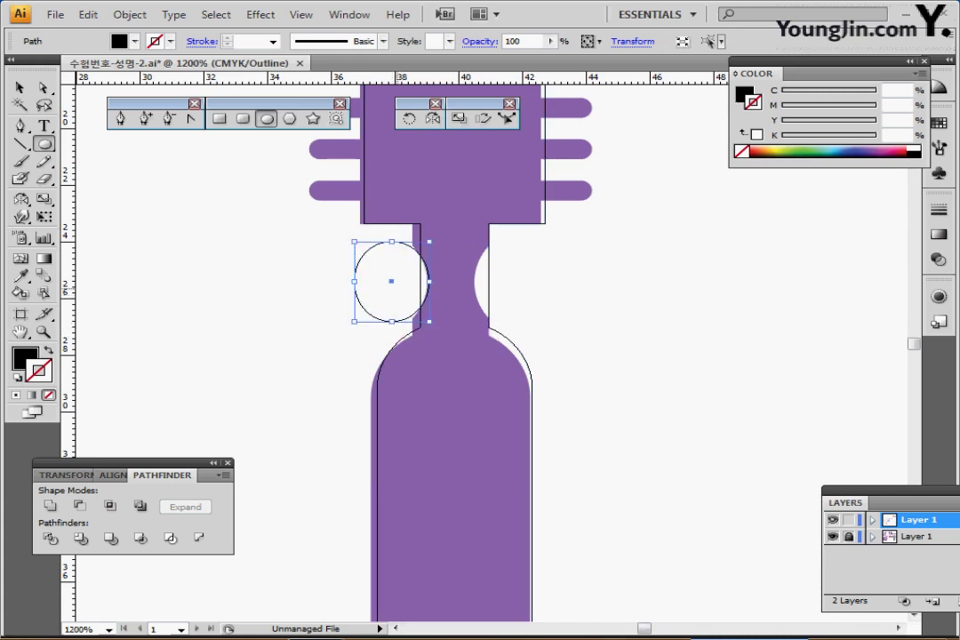
pyautogui.moveTo(392, 281); pyautogui.dragTo(511, 282)
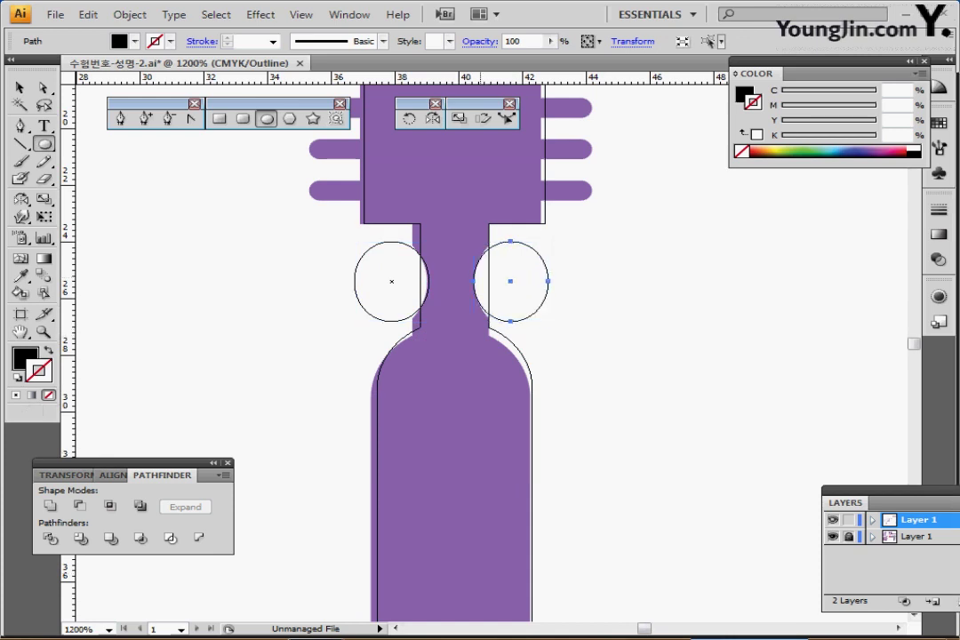
# Trace the hanging hole at the handle's lower end with an upright, round-ended rounded rectangle about 2 by 4 mm.
pyautogui.keyDown('ctrl'); pyautogui.keyDown('alt'); pyautogui.click(483, 535); pyautogui.keyUp('alt'); pyautogui.keyUp('ctrl')
pyautogui.keyDown('ctrl'); pyautogui.keyDown('alt'); pyautogui.click(484, 535); pyautogui.keyUp('alt'); pyautogui.keyUp('ctrl')
pyautogui.click(243, 118)
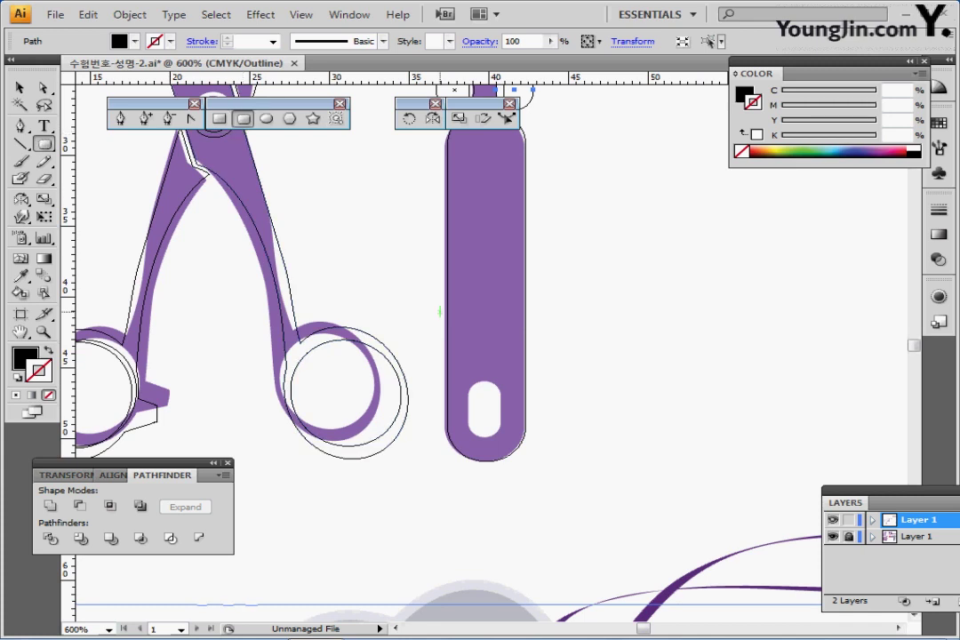
pyautogui.moveTo(484, 413); pyautogui.dragTo(498, 440)
pyautogui.press('Up')
pyautogui.press('Up')
pyautogui.press('Up')
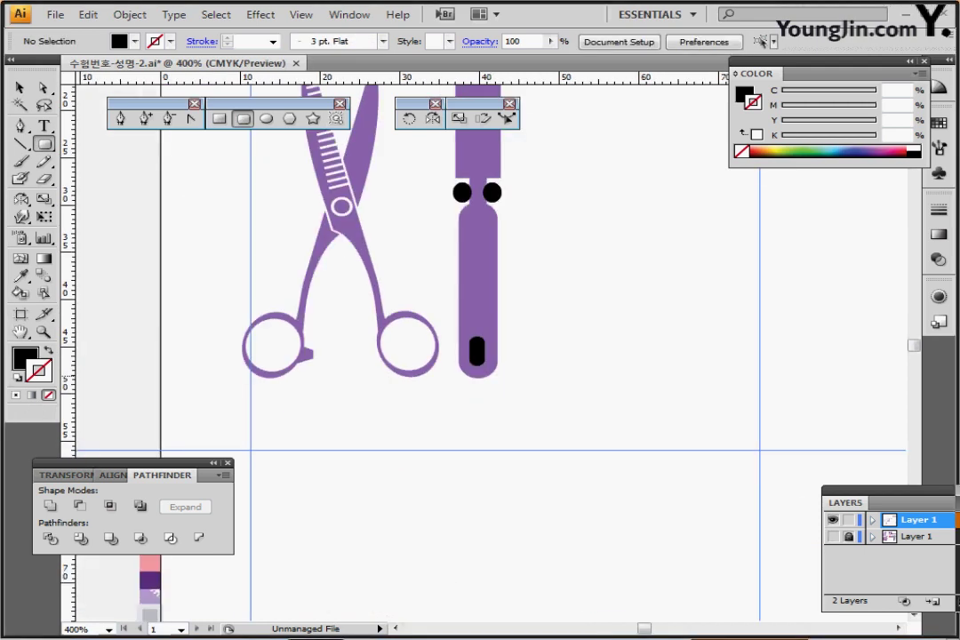
# Nudge the left notch ellipse slightly inward over the brush's neck.
pyautogui.moveTo(481, 375); pyautogui.dragTo(461, 475)
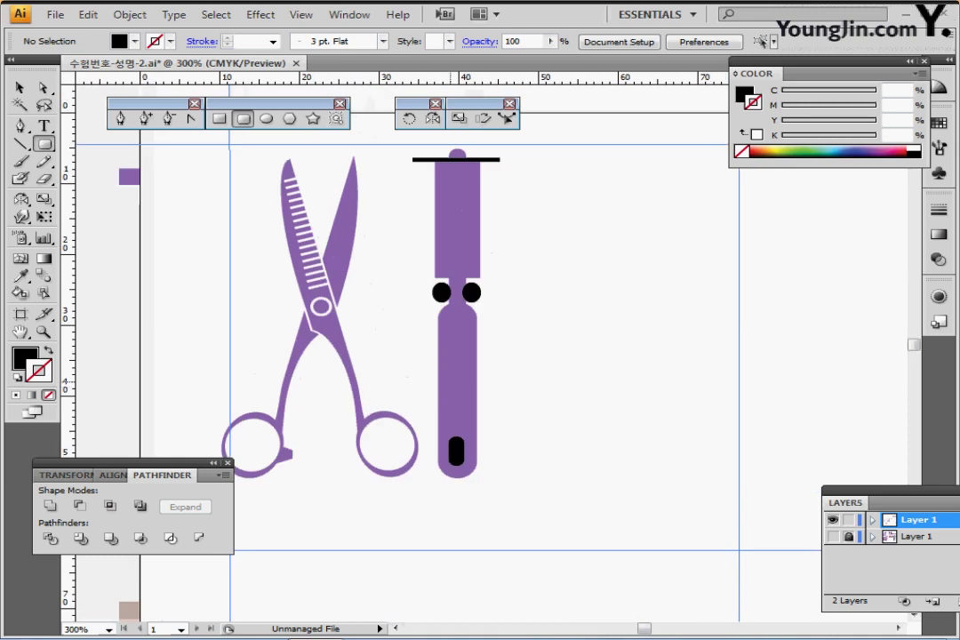
pyautogui.hotkey('ctrl', '+')
pyautogui.hotkey('ctrl', '+')
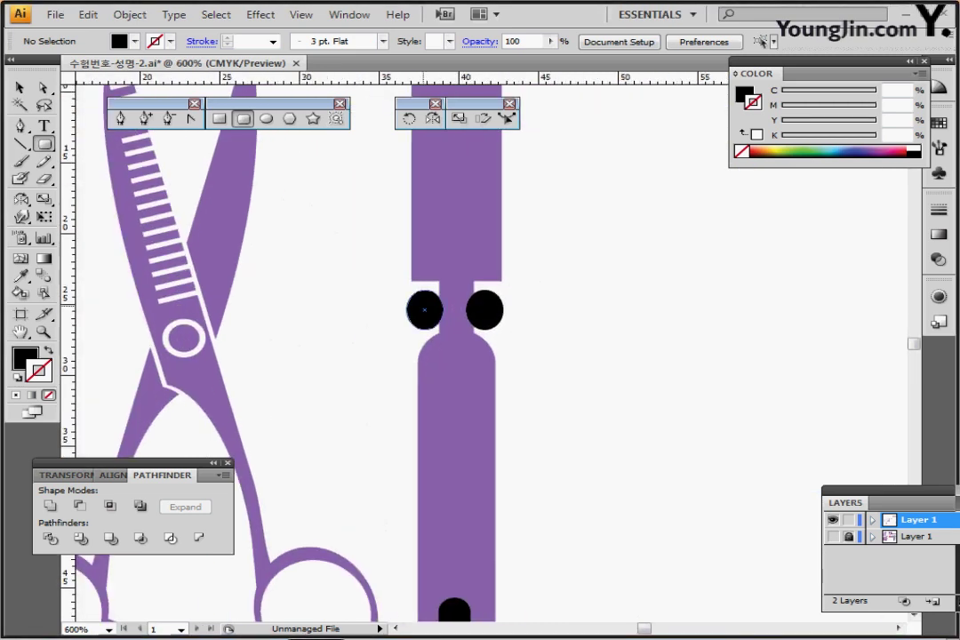
pyautogui.keyDown('ctrl'); pyautogui.click(424, 309); pyautogui.keyUp('ctrl')
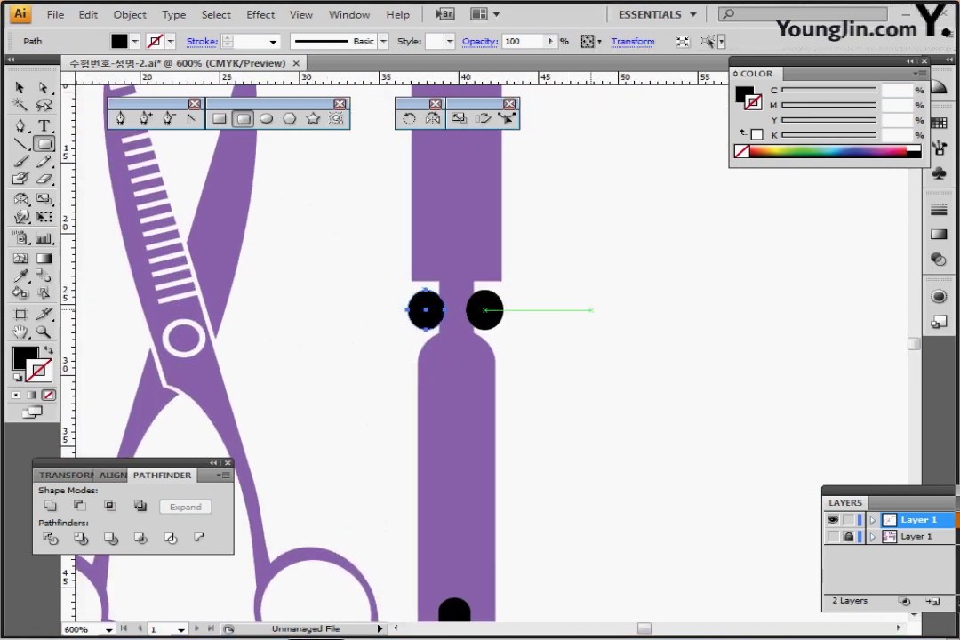
pyautogui.press('Right')
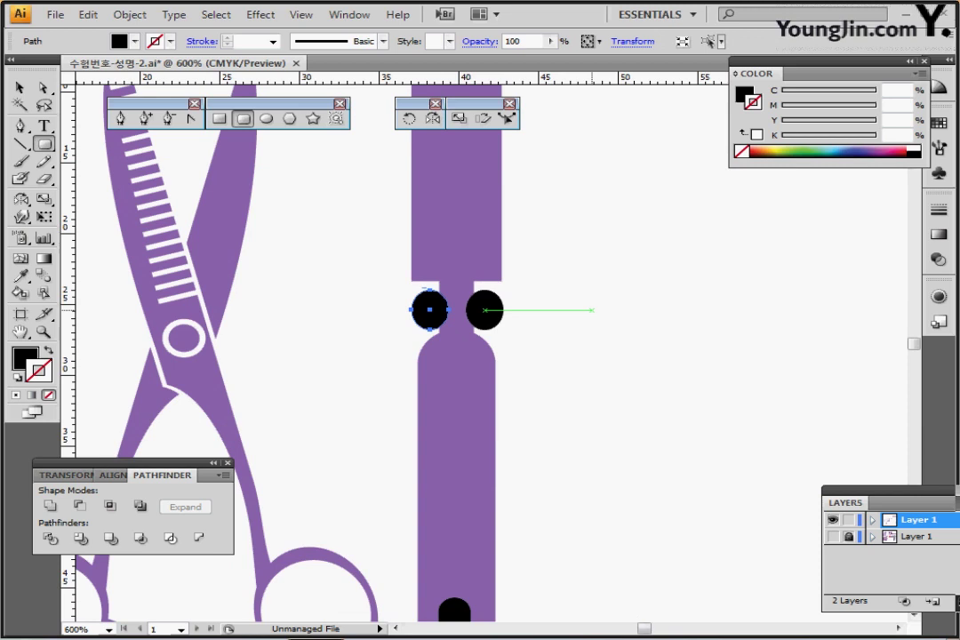
pyautogui.scroll(2, 592, 310)
pyautogui.keyDown('ctrl'); pyautogui.click(331, 342); pyautogui.keyUp('ctrl')
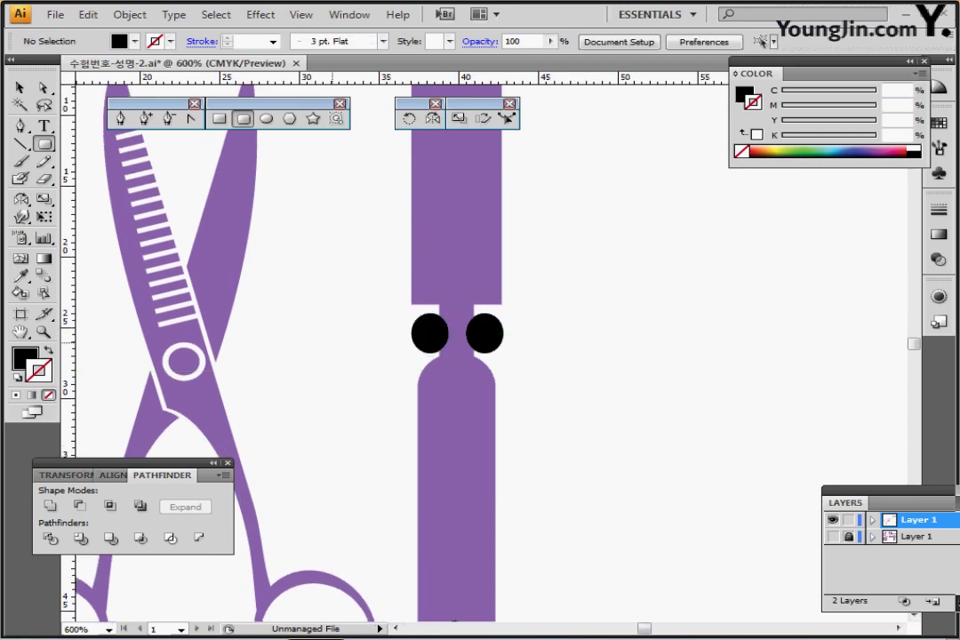
# Try to distribute the brush body, neck ellipses and handle hole evenly by their horizontal centers.
pyautogui.hotkey('ctrl', 'a')
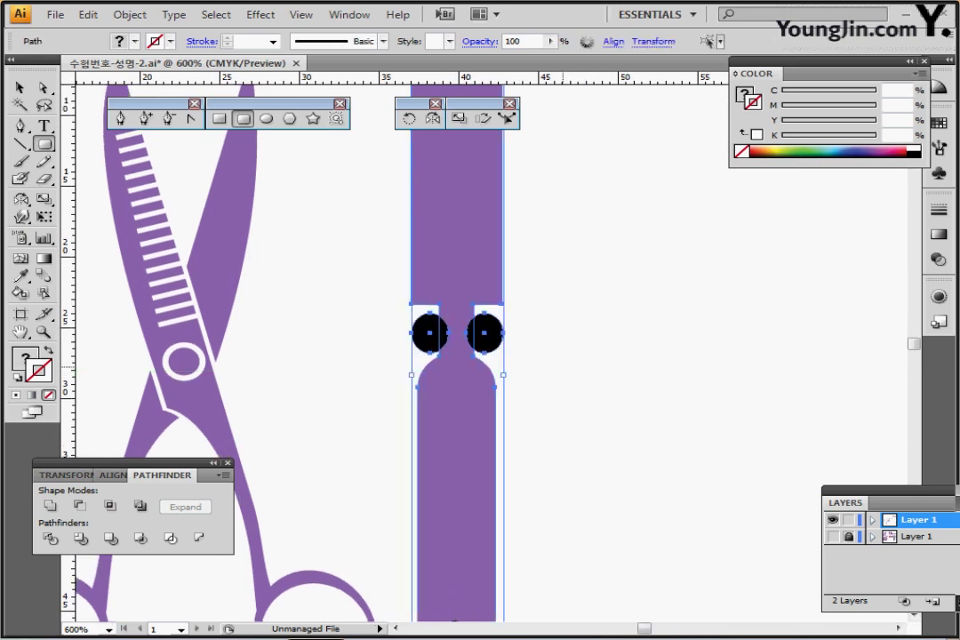
pyautogui.click(113, 476)
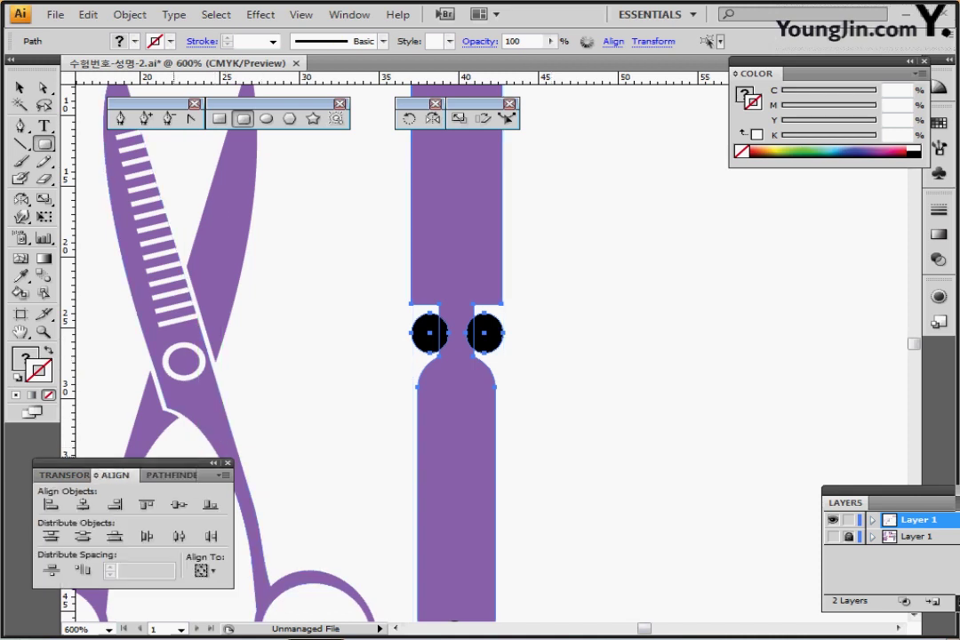
pyautogui.click(178, 536)
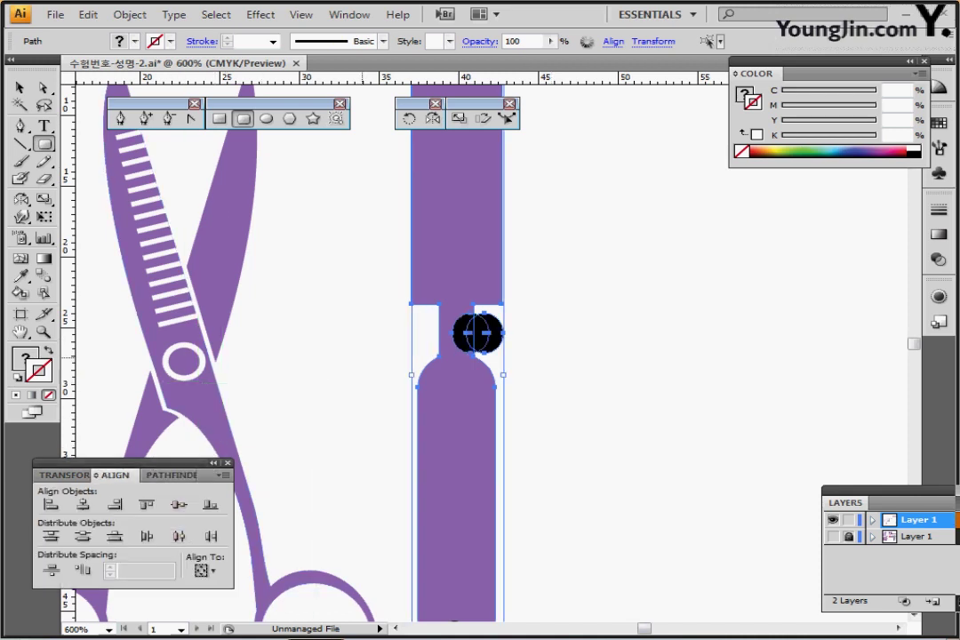
pyautogui.hotkey('ctrl', 'z')
pyautogui.hotkey('ctrl', 'shift', 'a')
# Subtract the black bar, both neck ellipses and the handle hole from the purple brush body, leaving the scissors untouched.
pyautogui.hotkey('ctrl', '-')
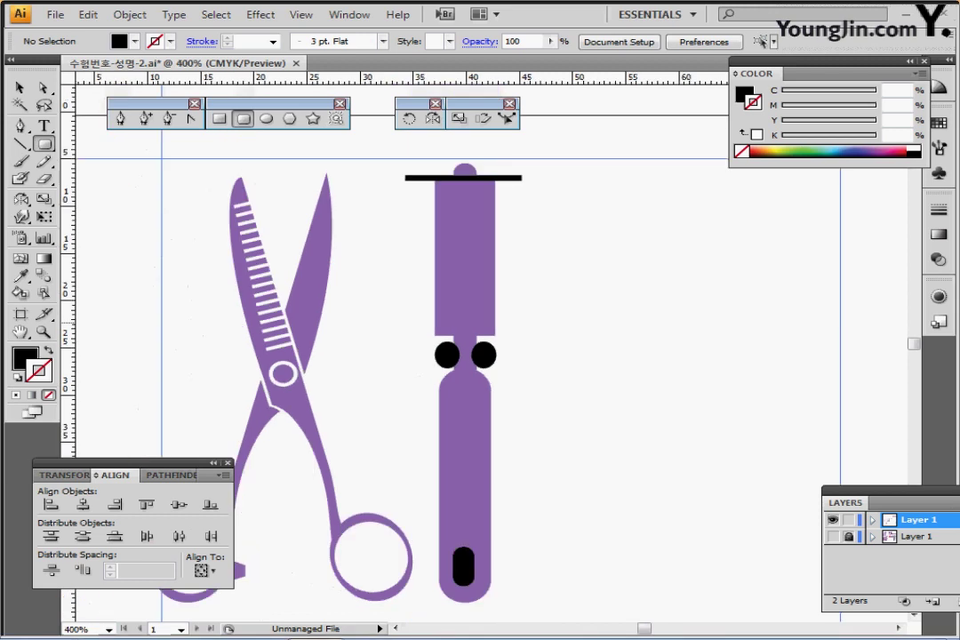
pyautogui.moveTo(500, 156); pyautogui.dragTo(391, 524)
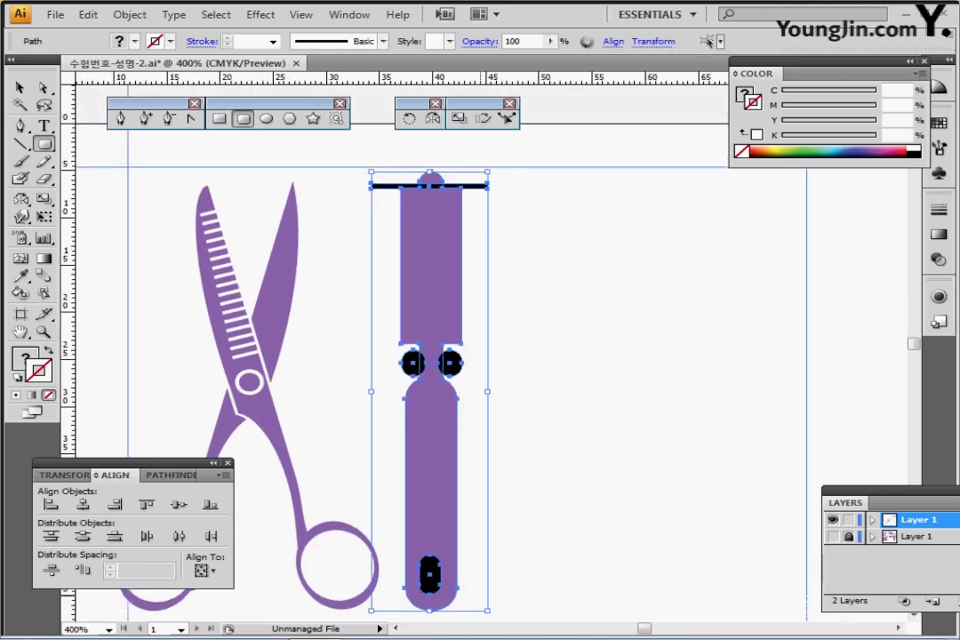
pyautogui.hotkey('ctrl', 'shift', 'a')
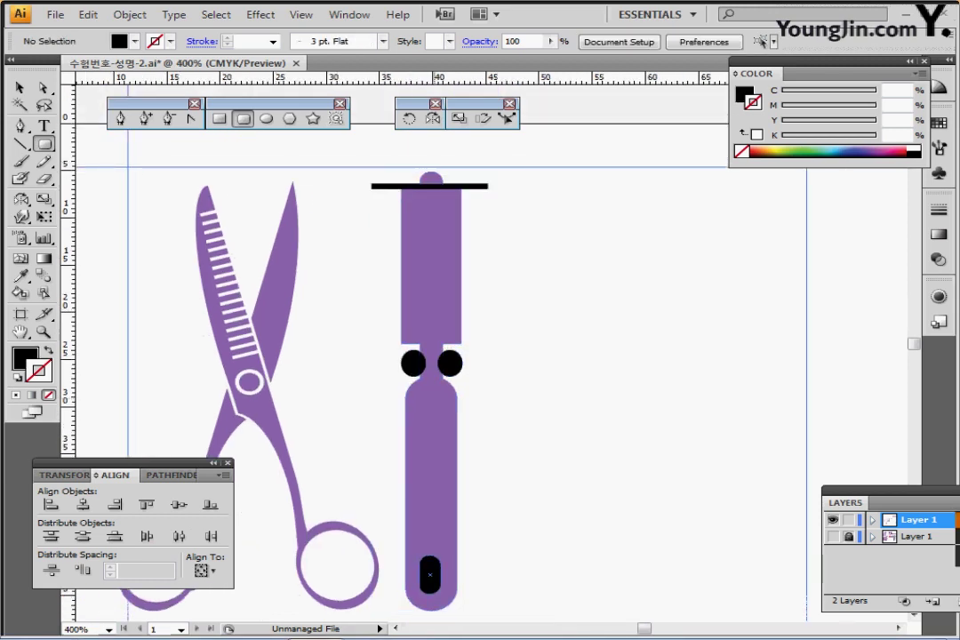
pyautogui.moveTo(480, 544); pyautogui.dragTo(417, 594)
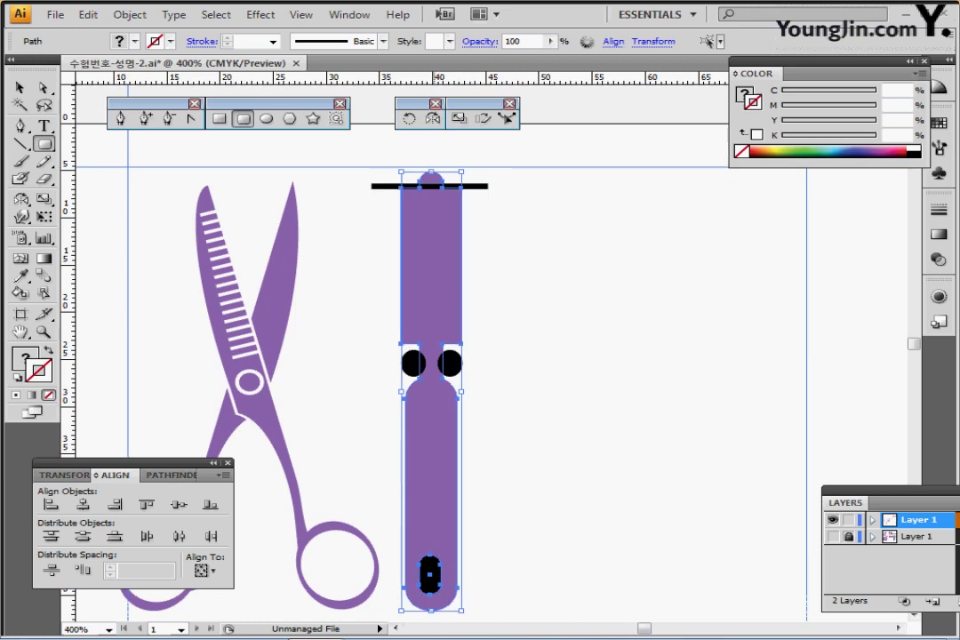
pyautogui.hotkey('ctrl', 'shift', 'a')
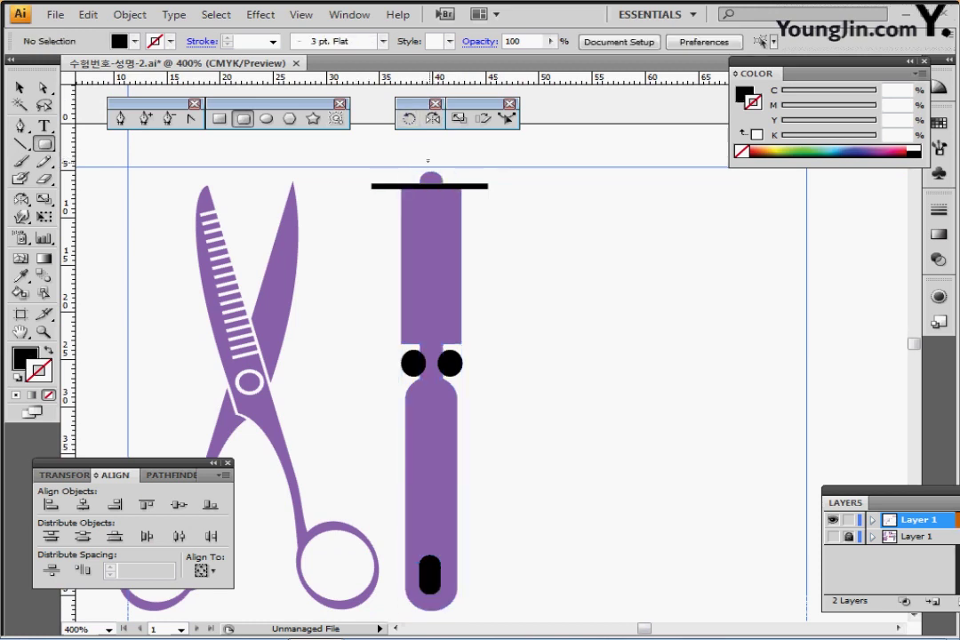
pyautogui.moveTo(378, 160); pyautogui.dragTo(487, 587)
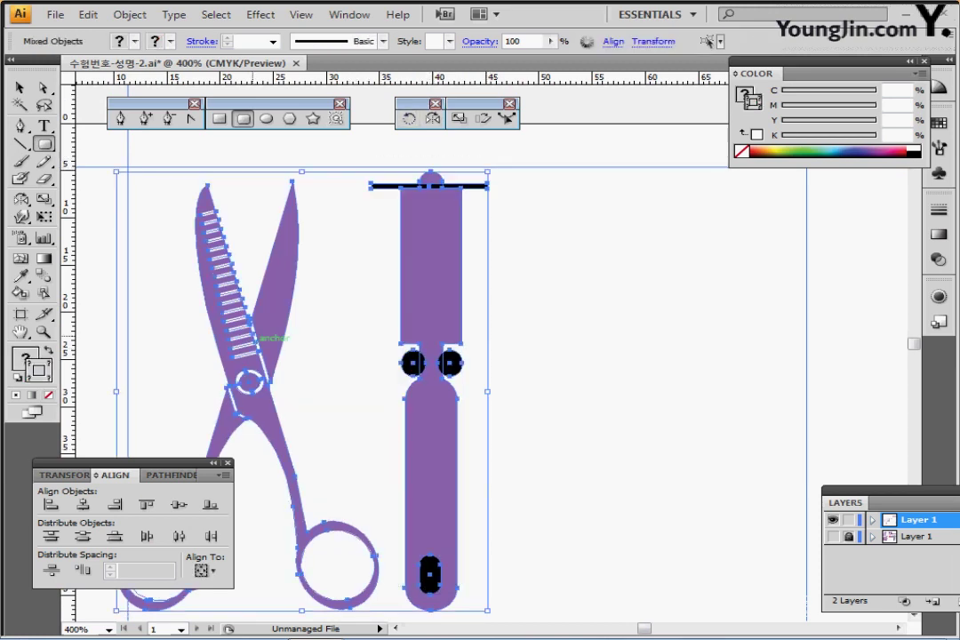
pyautogui.keyDown('shift'); pyautogui.click(254, 337); pyautogui.keyUp('shift')
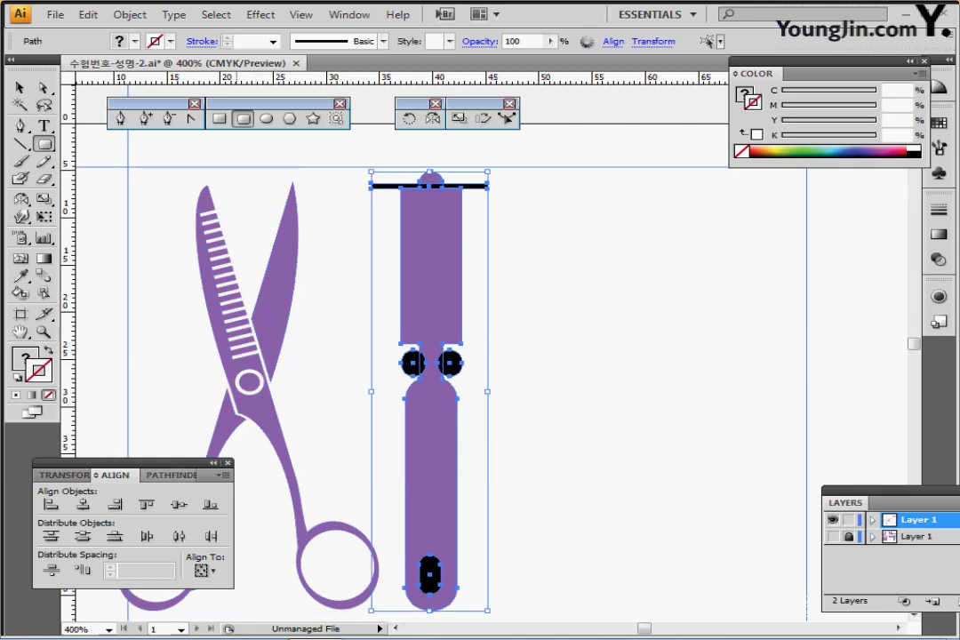
pyautogui.click(171, 476)
pyautogui.click(80, 506)
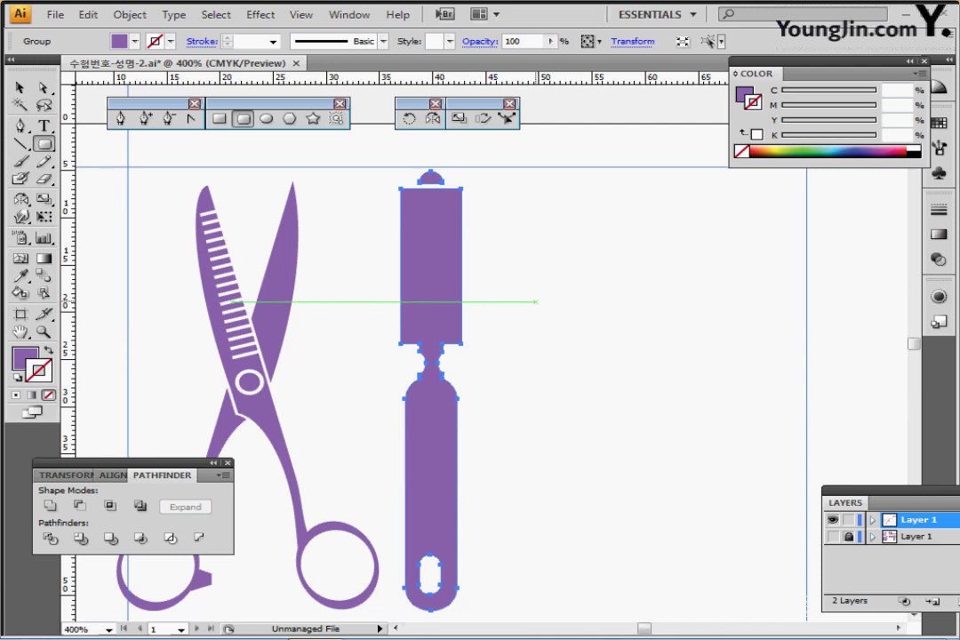
# Draw a horizontal line about 8 mm long across the upper end of the brush head, extending past both sides.
pyautogui.moveTo(420, 310)
pyautogui.mouseDown()
pyautogui.moveTo(440, 325)
pyautogui.moveTo(448, 316)
pyautogui.moveTo(457, 237)
pyautogui.mouseUp()
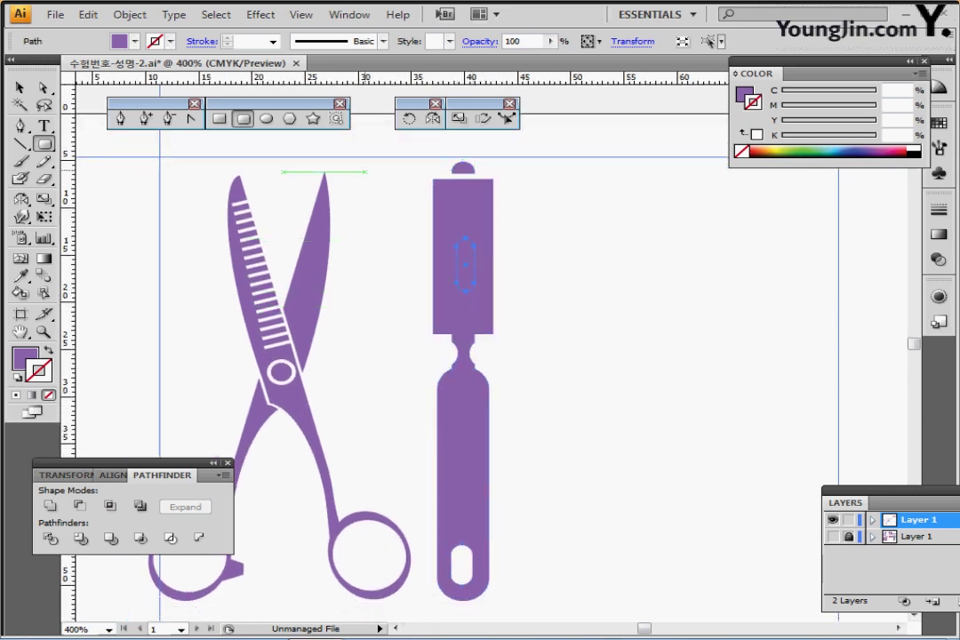
pyautogui.click(21, 143)
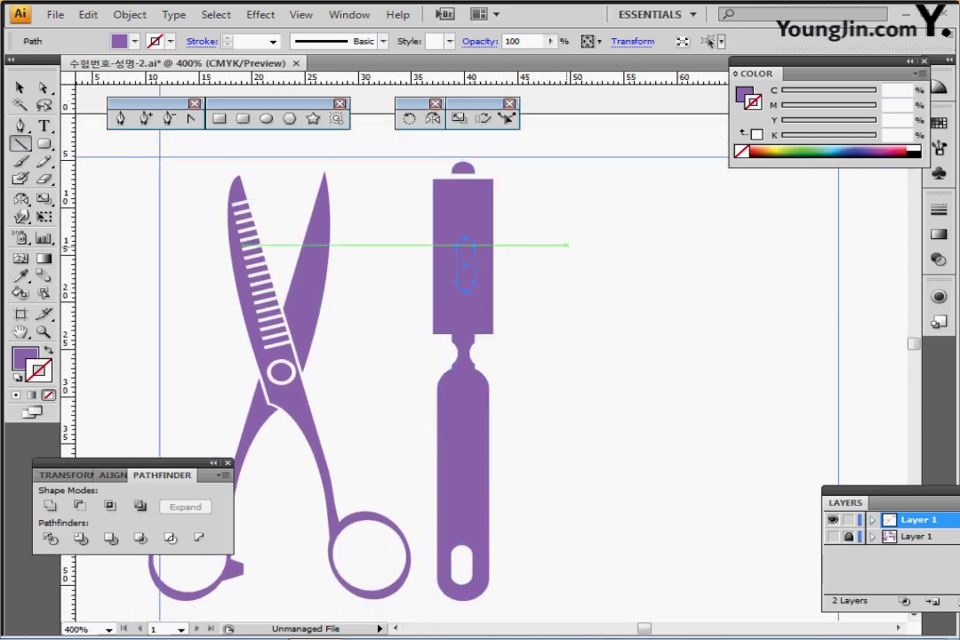
pyautogui.hotkey('ctrl', 'z')
pyautogui.keyDown('ctrl'); pyautogui.click(565, 240); pyautogui.keyUp('ctrl')
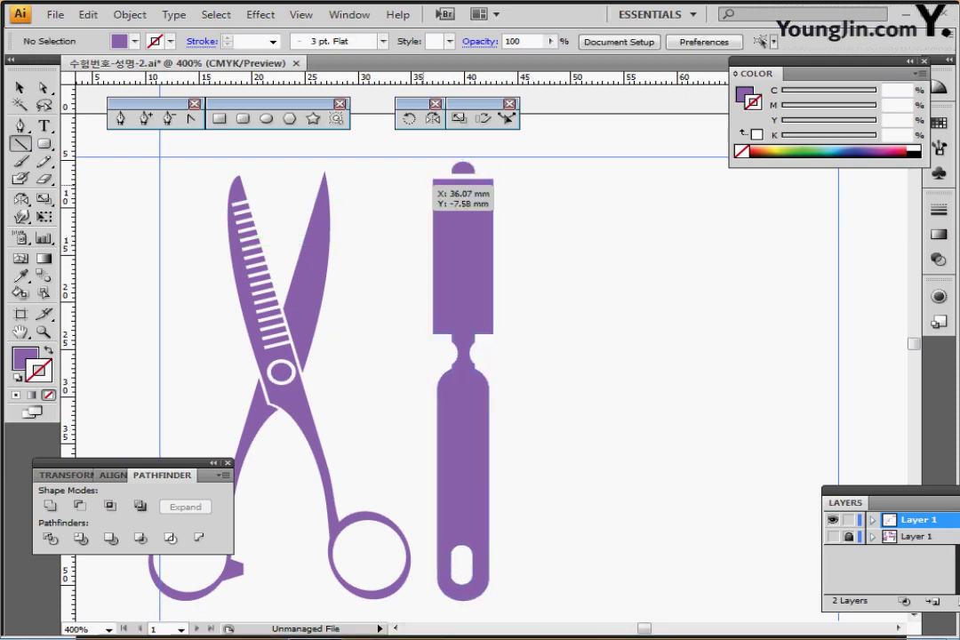
pyautogui.moveTo(431, 184); pyautogui.dragTo(506, 184)
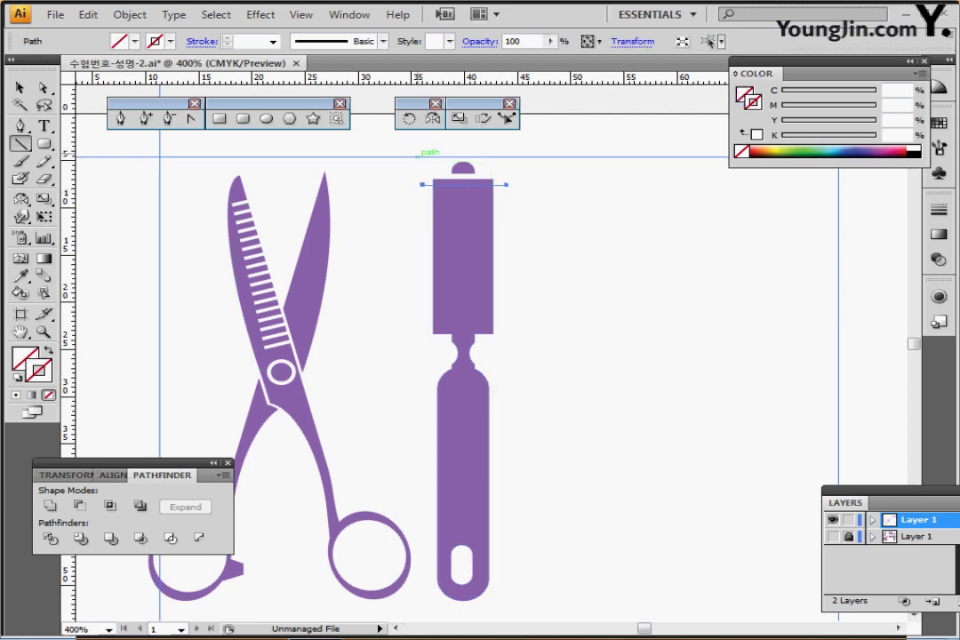
# Give the line the brush's purple as its stroke with no fill, a 2 pt weight and round caps.
pyautogui.press('i')
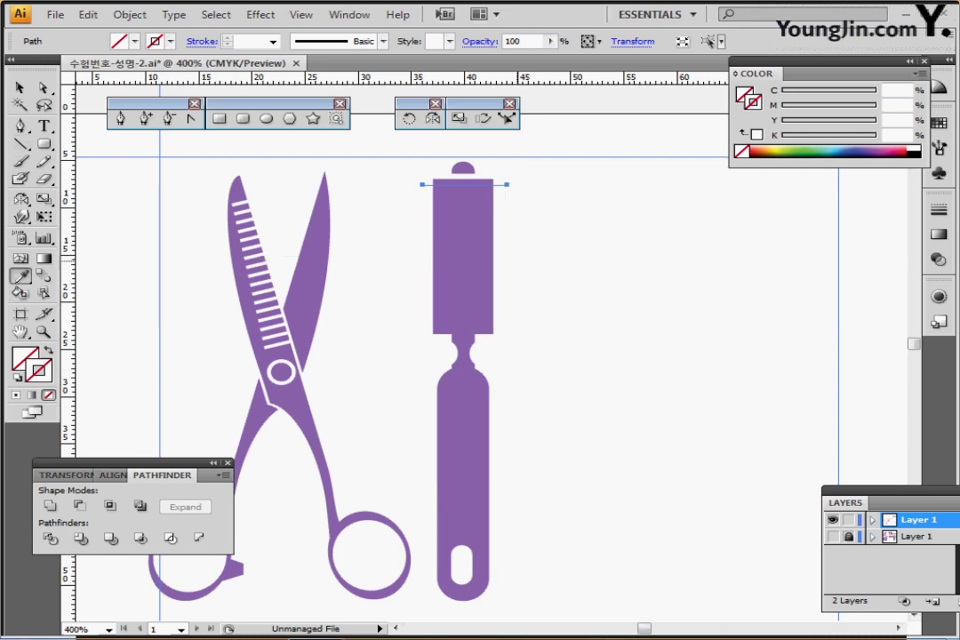
pyautogui.click(462, 168)
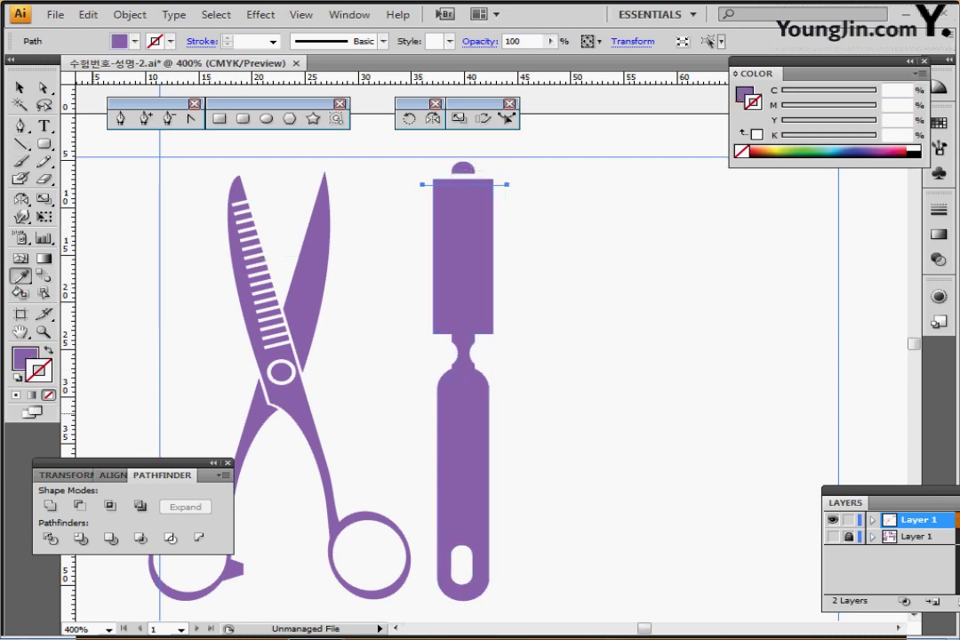
pyautogui.hotkey('shift', 'x')
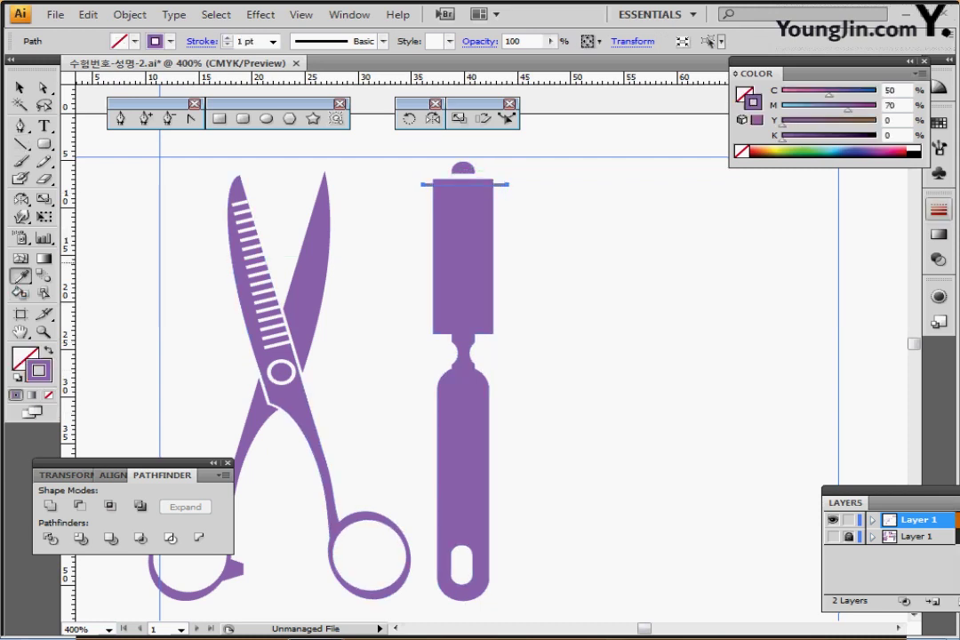
pyautogui.click(939, 209)
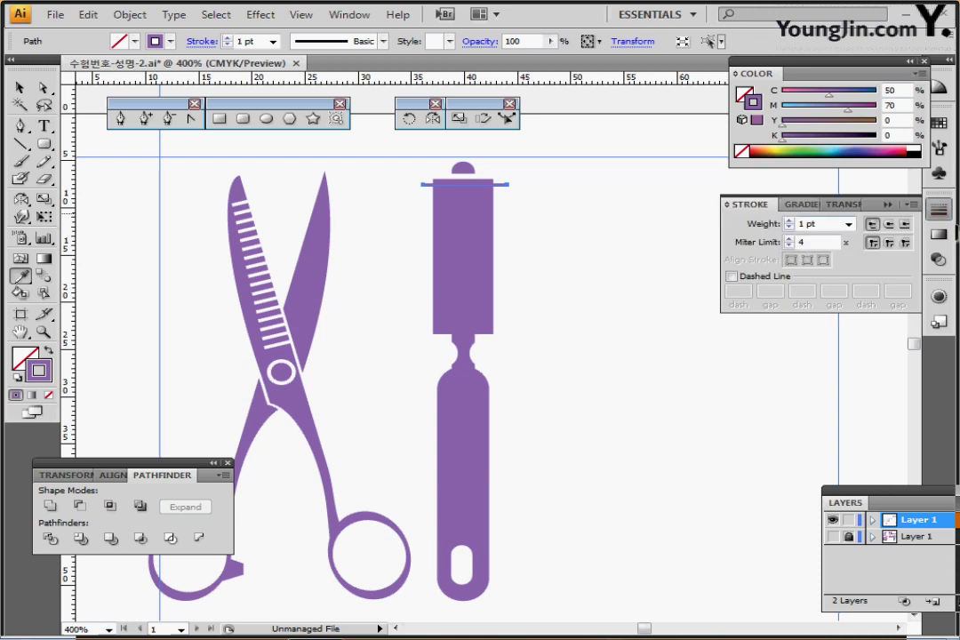
pyautogui.click(788, 220)
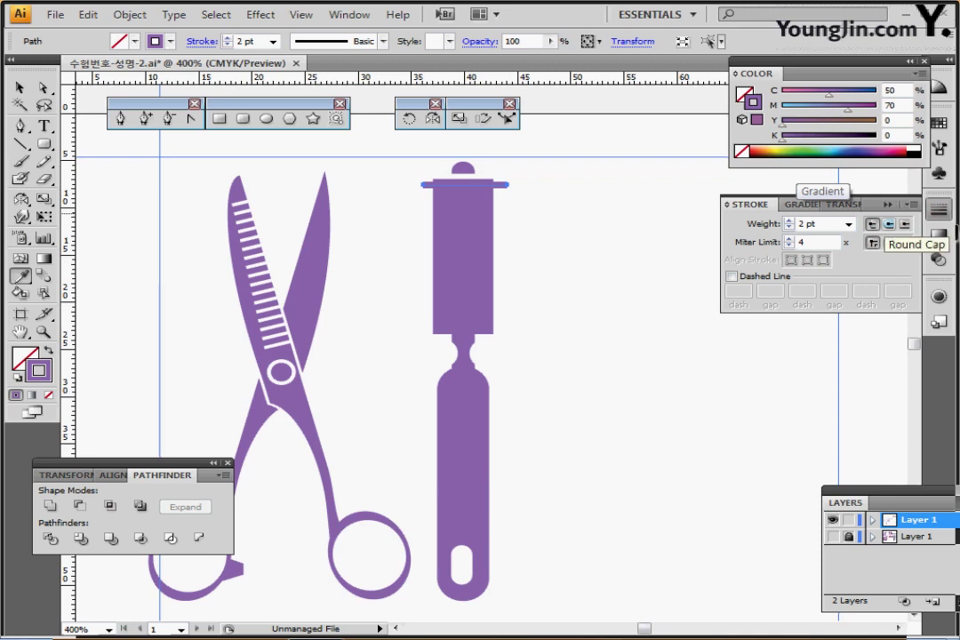
pyautogui.click(888, 225)
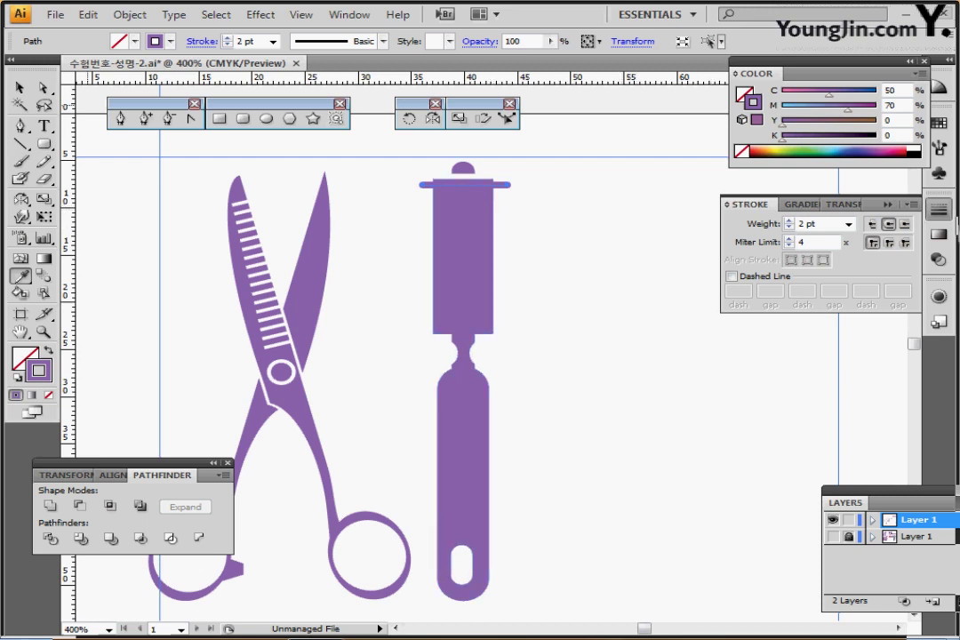
# Align the bristle line and the brush body on their horizontal centers.
pyautogui.click(20, 88)
pyautogui.moveTo(399, 146); pyautogui.dragTo(520, 569)
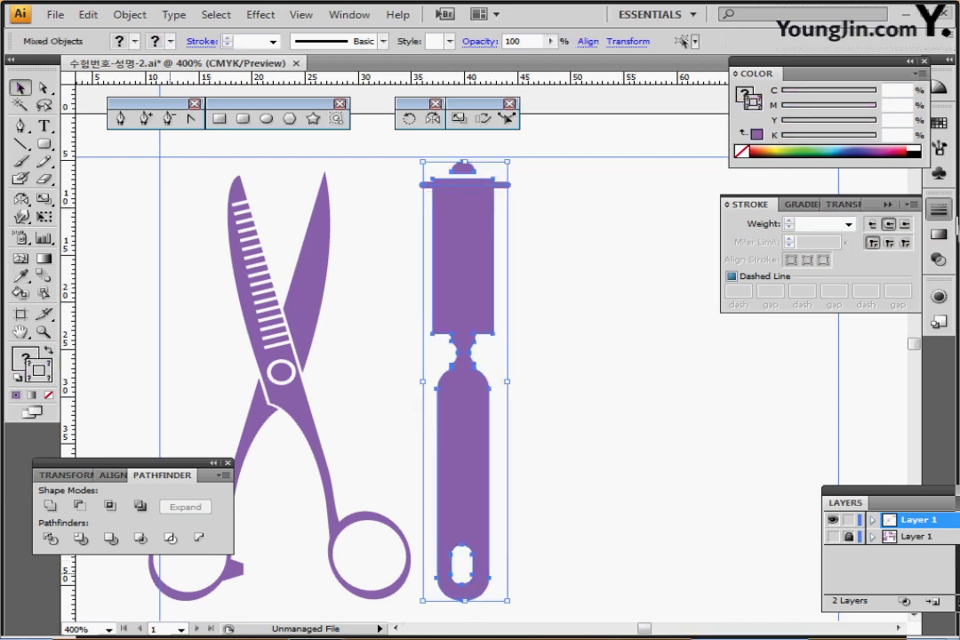
pyautogui.click(113, 476)
pyautogui.click(83, 504)
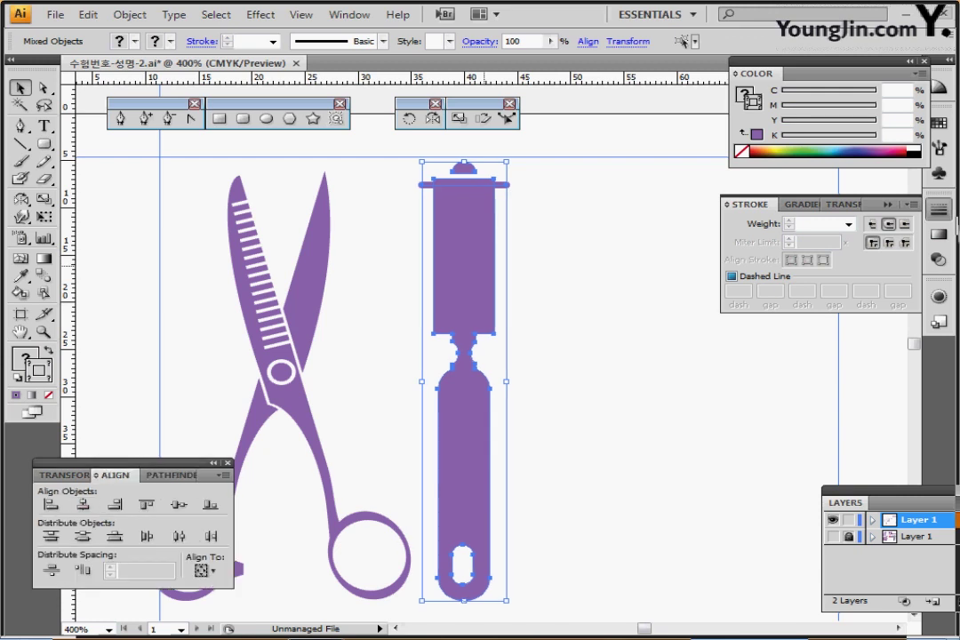
pyautogui.click(553, 267)
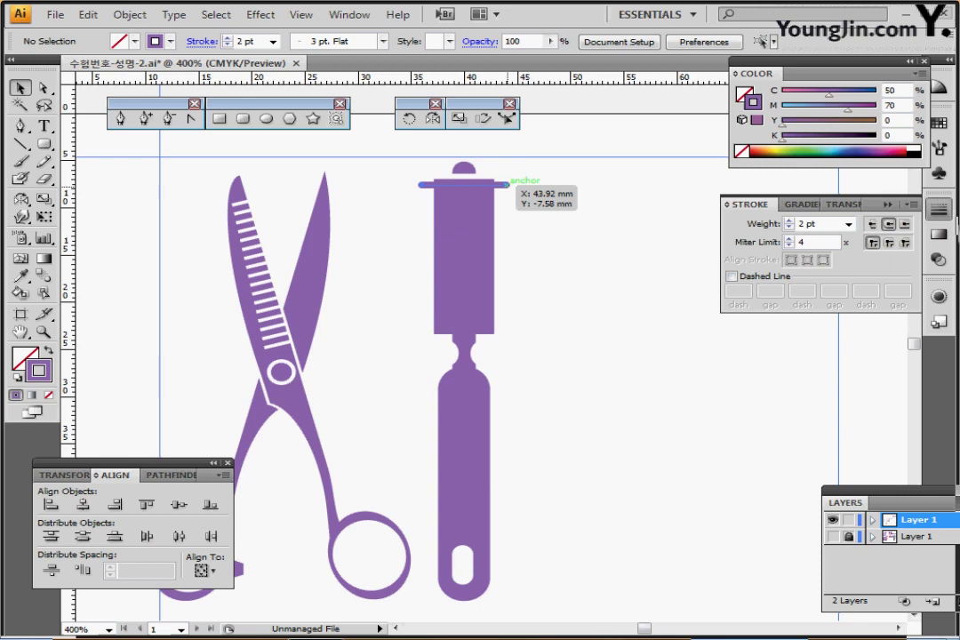
# Copy the bristle line about 1 mm straight down and repeat the copy along the brush head.
pyautogui.moveTo(506, 184); pyautogui.dragTo(464, 191)
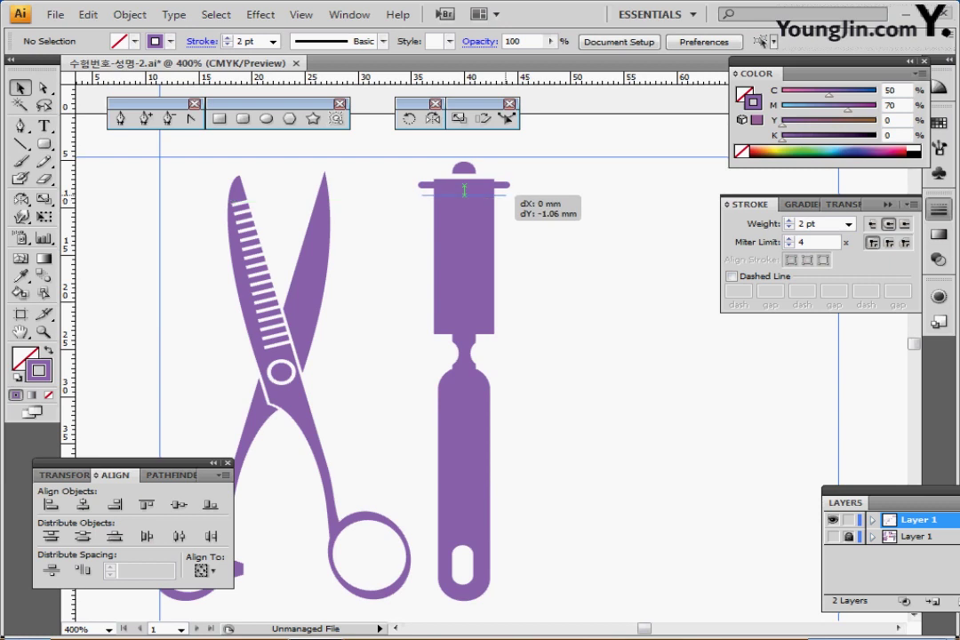
pyautogui.moveTo(464, 189); pyautogui.dragTo(464, 188)
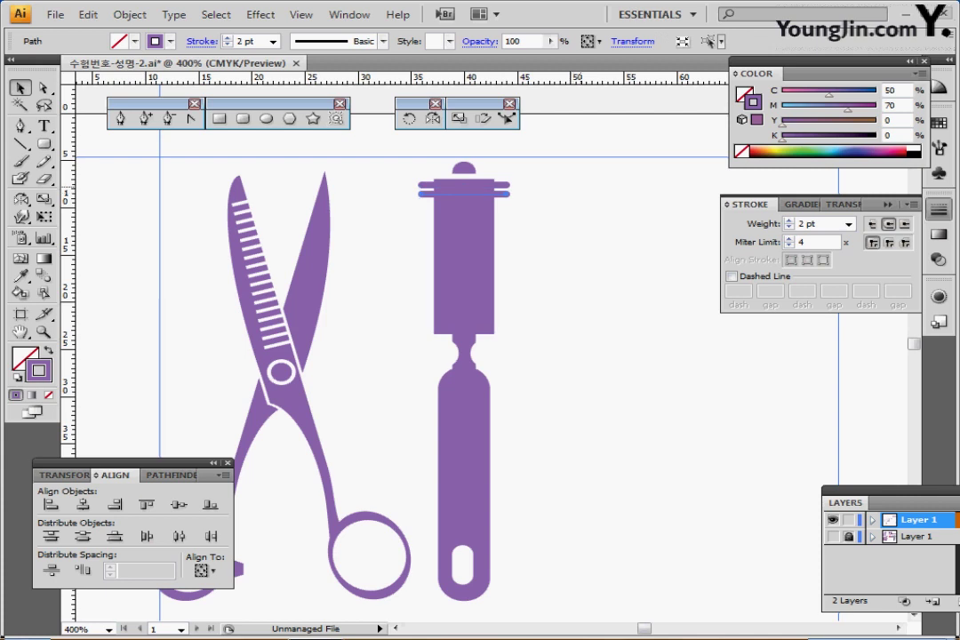
pyautogui.hotkey('ctrl', 'd')
pyautogui.hotkey('ctrl', 'd')
pyautogui.hotkey('ctrl', 'd')
pyautogui.hotkey('ctrl', 'd')
pyautogui.hotkey('ctrl', 'd')
pyautogui.hotkey('ctrl', 'd')
pyautogui.hotkey('ctrl', 'd')
pyautogui.hotkey('ctrl', 'd')
pyautogui.hotkey('ctrl', 'd')
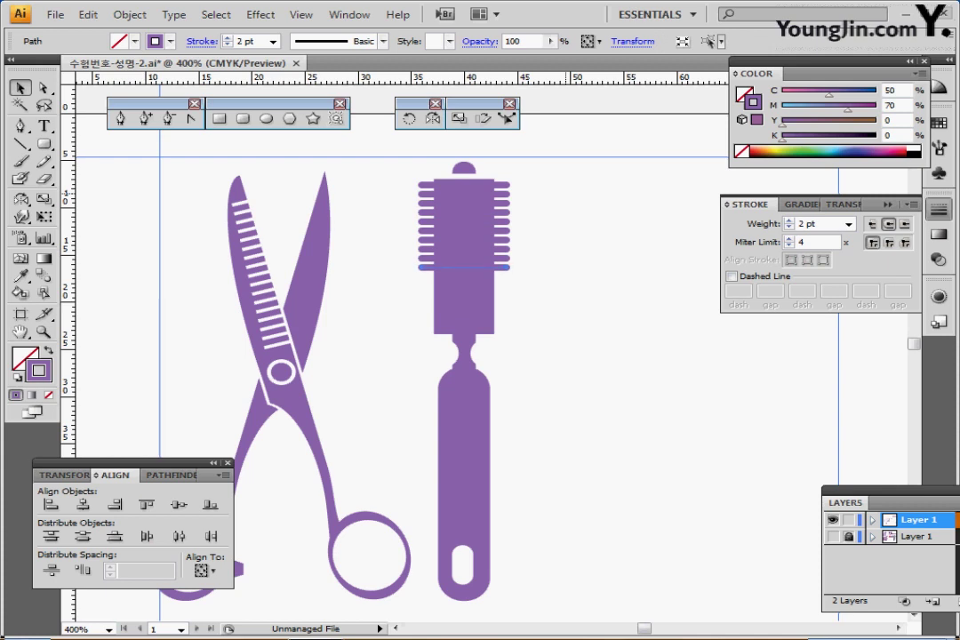
pyautogui.hotkey('ctrl', 'shift', 'a')
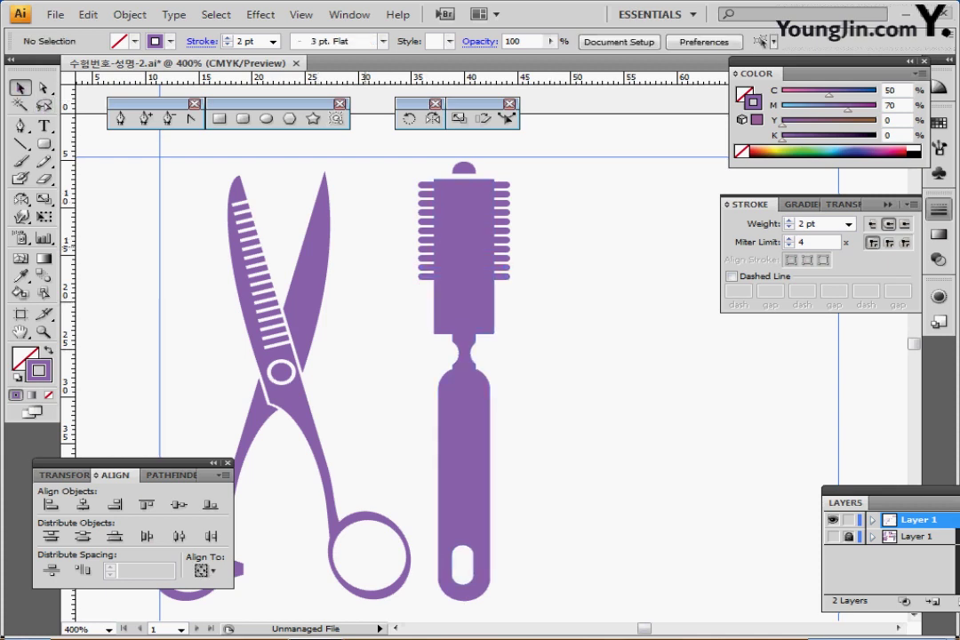
# Undo the repeated bristle copies, back to the first two lines.
pyautogui.hotkey('ctrl', 'z')
pyautogui.hotkey('ctrl', 'z')
pyautogui.hotkey('ctrl', 'z')
pyautogui.hotkey('ctrl', 'z')
pyautogui.hotkey('ctrl', 'z')
pyautogui.hotkey('ctrl', 'z')
pyautogui.hotkey('ctrl', 'z')
pyautogui.hotkey('ctrl', 'z')
pyautogui.hotkey('ctrl', 'z')
pyautogui.hotkey('ctrl', 'z')
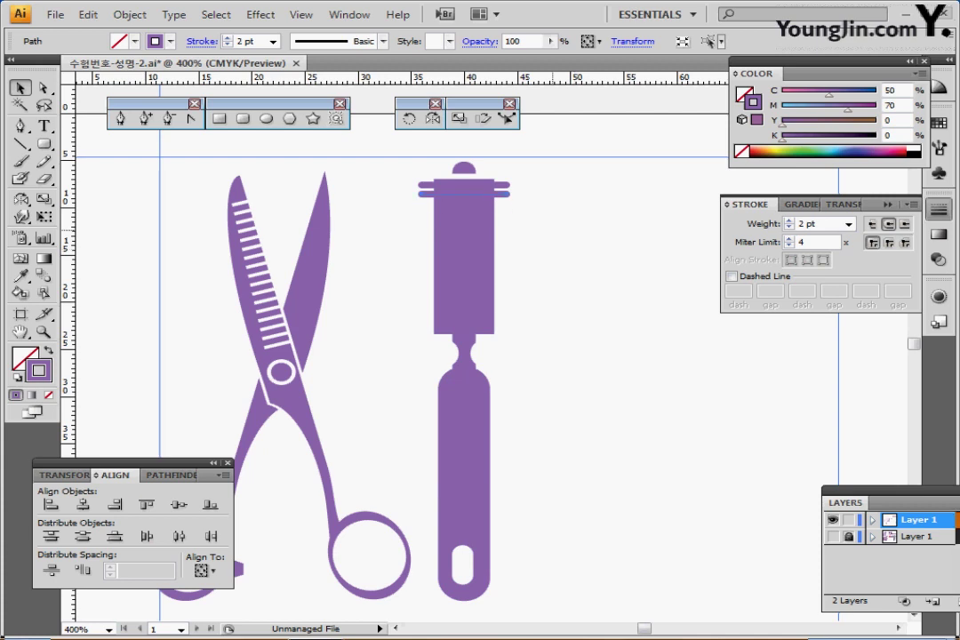
# Replace the second bristle line with a new copy of the first, placed straight below it with a slightly wider gap.
pyautogui.hotkey('ctrl', 'shift', 'a')
pyautogui.click(507, 190)
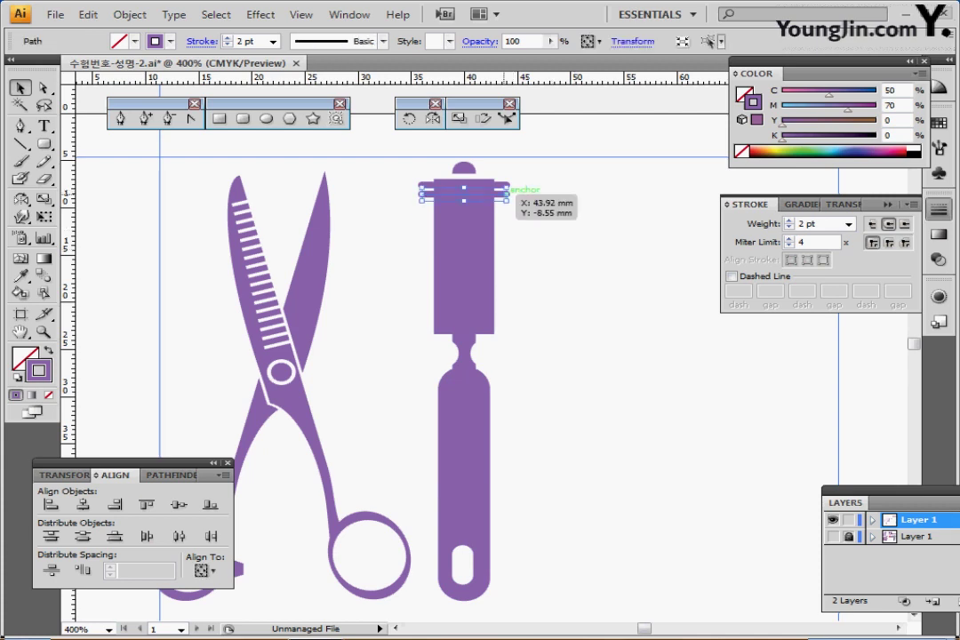
pyautogui.moveTo(506, 191); pyautogui.dragTo(507, 182)
pyautogui.hotkey('ctrl', 'shift', 'a')
pyautogui.click(507, 183)
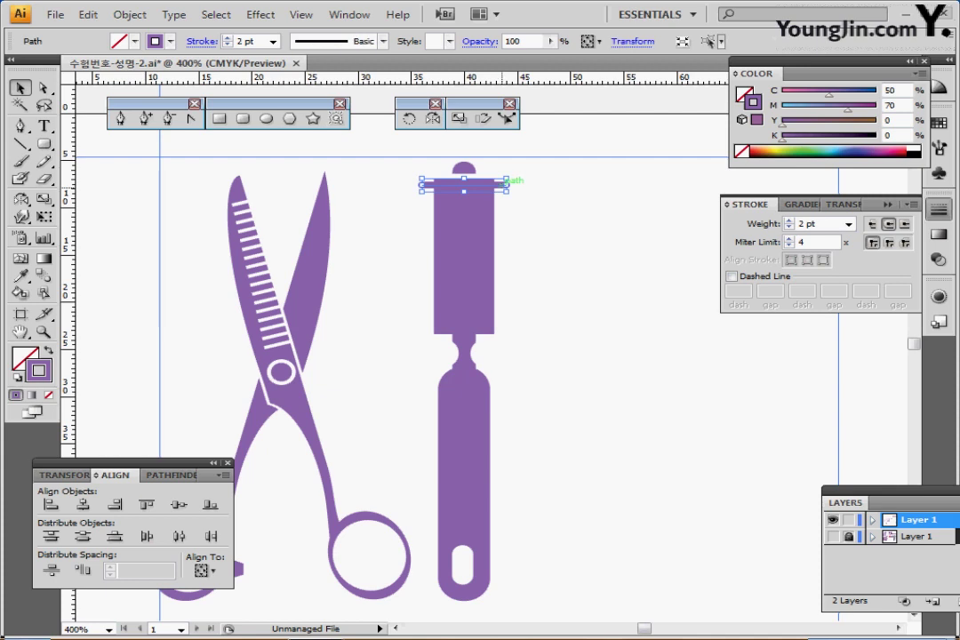
pyautogui.moveTo(507, 182); pyautogui.dragTo(502, 194)
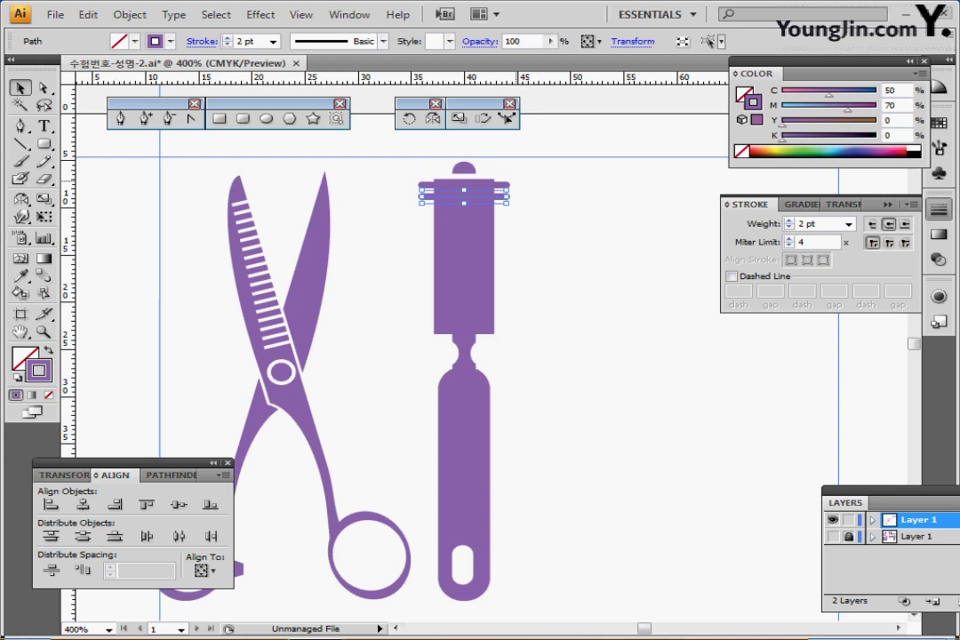
pyautogui.click(354, 166)
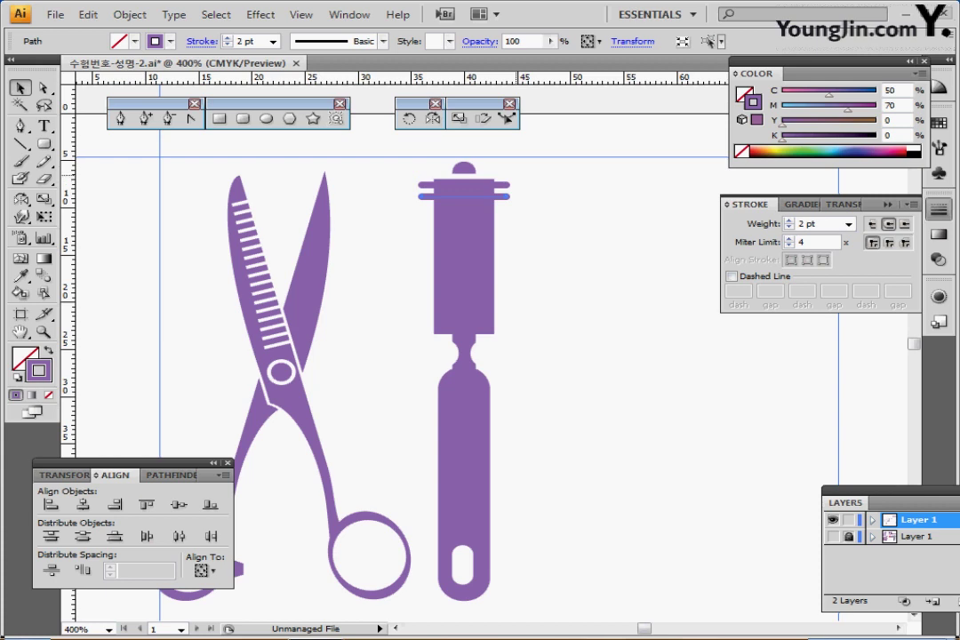
# Repeat the copy at equal spacing down the brush head to make eleven bristle lines, and show the selection's bounding box.
pyautogui.hotkey('ctrl', 'd')
pyautogui.hotkey('ctrl', 'd')
pyautogui.hotkey('ctrl', 'd')
pyautogui.hotkey('ctrl', 'd')
pyautogui.hotkey('ctrl', 'd')
pyautogui.hotkey('ctrl', 'd')
pyautogui.hotkey('ctrl', 'd')
pyautogui.hotkey('ctrl', 'd')
pyautogui.hotkey('ctrl', 'd')
pyautogui.hotkey('ctrl', 'd')
pyautogui.hotkey('ctrl', 'd')
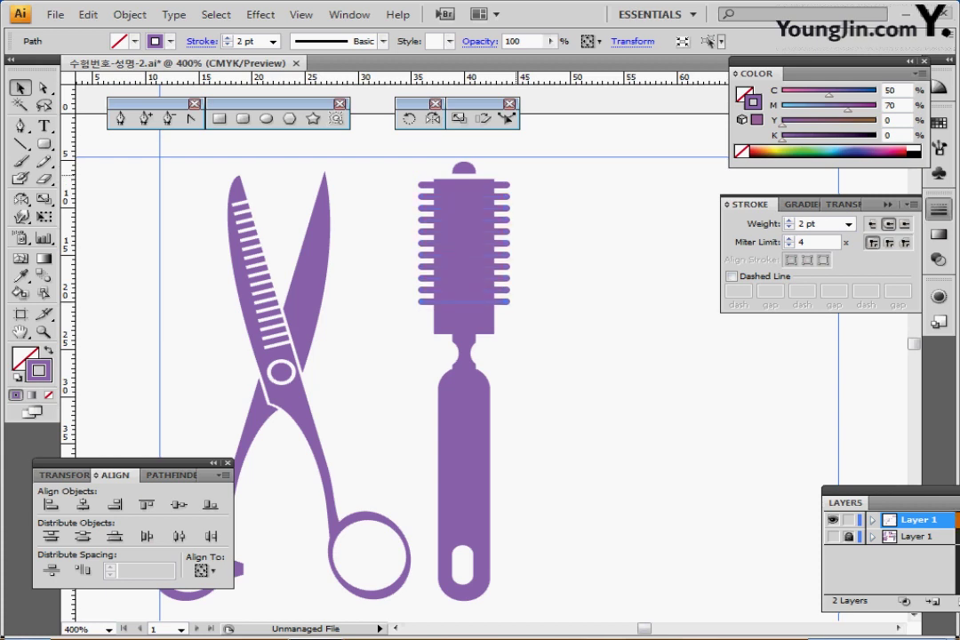
pyautogui.hotkey('ctrl', 'shift', 'b')
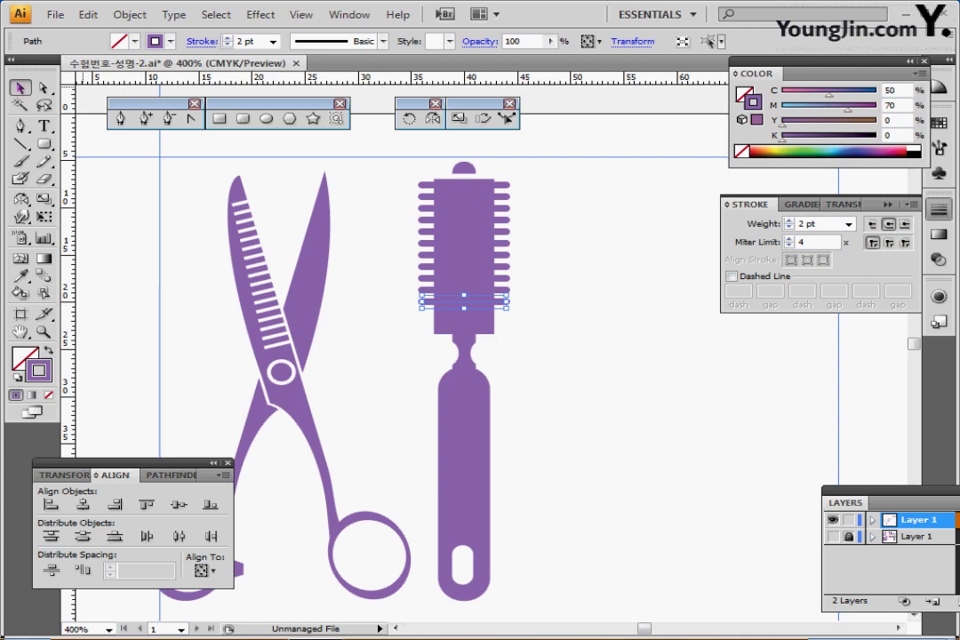
# Move the lowest bristle line down near the brush head's lower edge, distribute all bristle lines evenly by vertical centre, and nudge them slightly down.
pyautogui.hotkey('ctrl', 'shift', 'a')
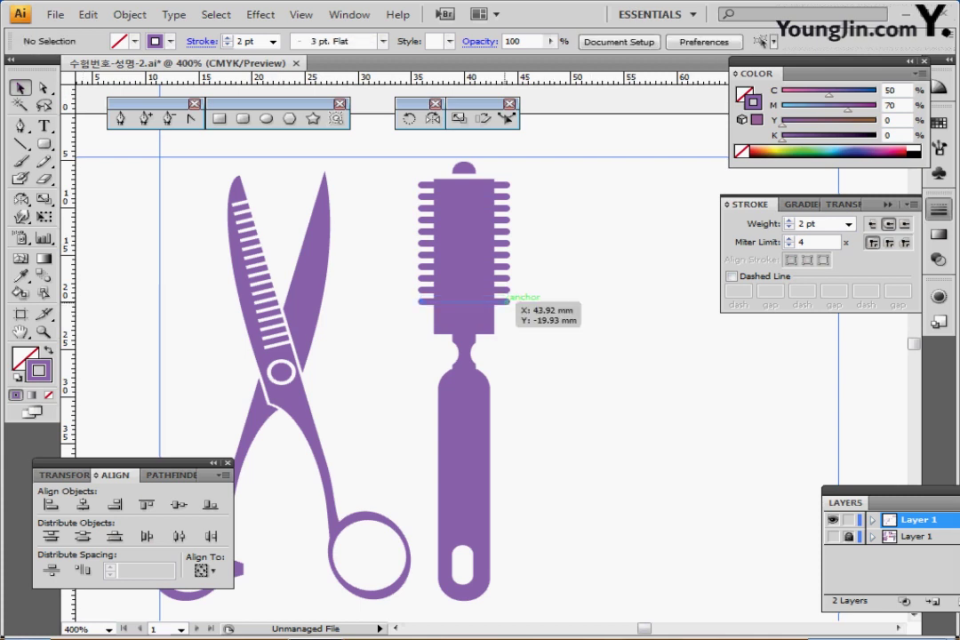
pyautogui.moveTo(464, 301)
pyautogui.mouseDown()
pyautogui.moveTo(464, 317)
pyautogui.moveTo(418, 316)
pyautogui.moveTo(464, 321)
pyautogui.mouseUp()
pyautogui.moveTo(524, 174)
pyautogui.mouseDown()
pyautogui.moveTo(516, 292)
pyautogui.moveTo(502, 333)
pyautogui.mouseUp()
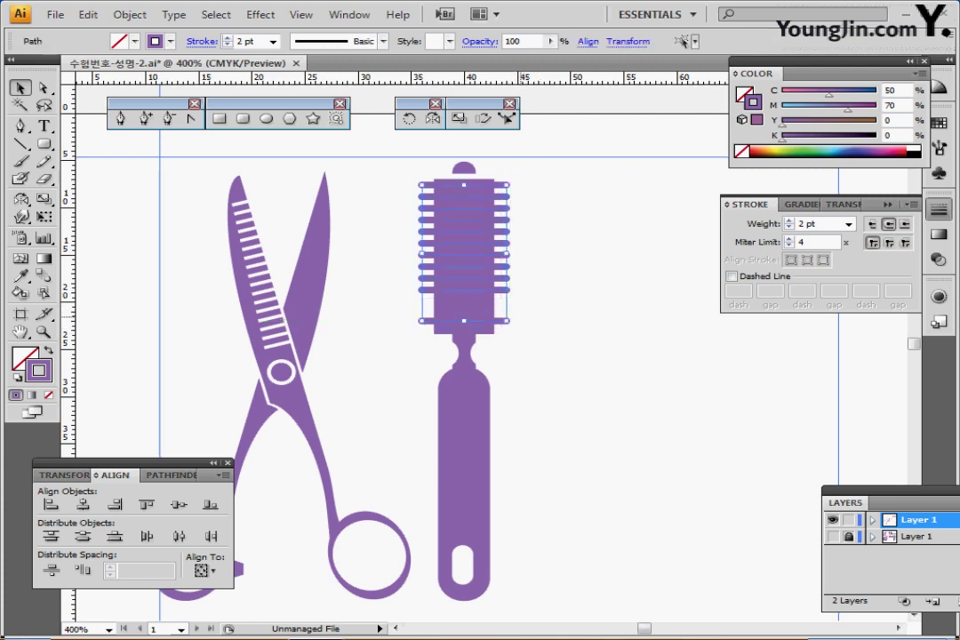
pyautogui.moveTo(133, 463); pyautogui.dragTo(193, 392)
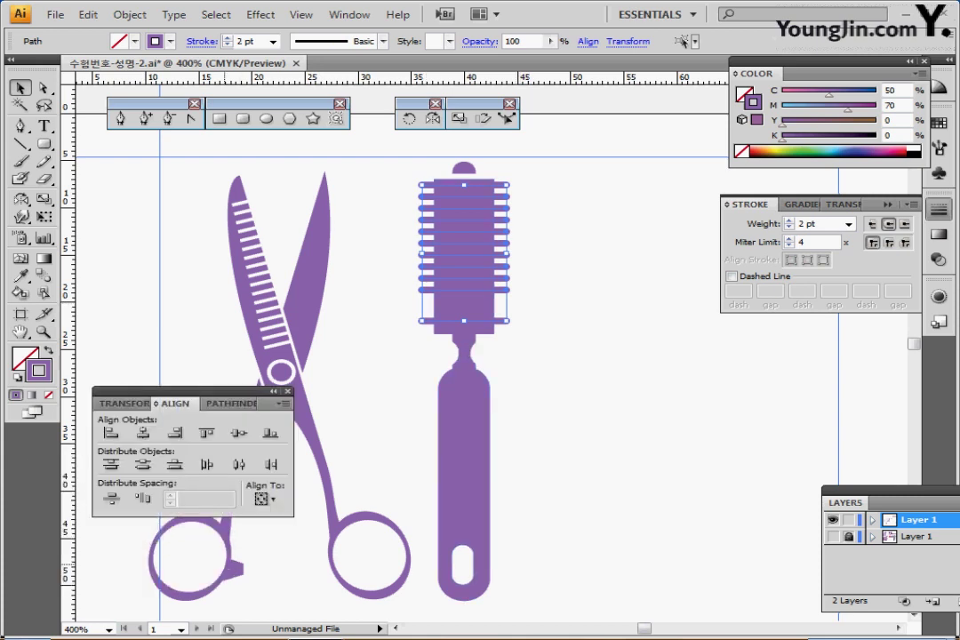
pyautogui.click(142, 464)
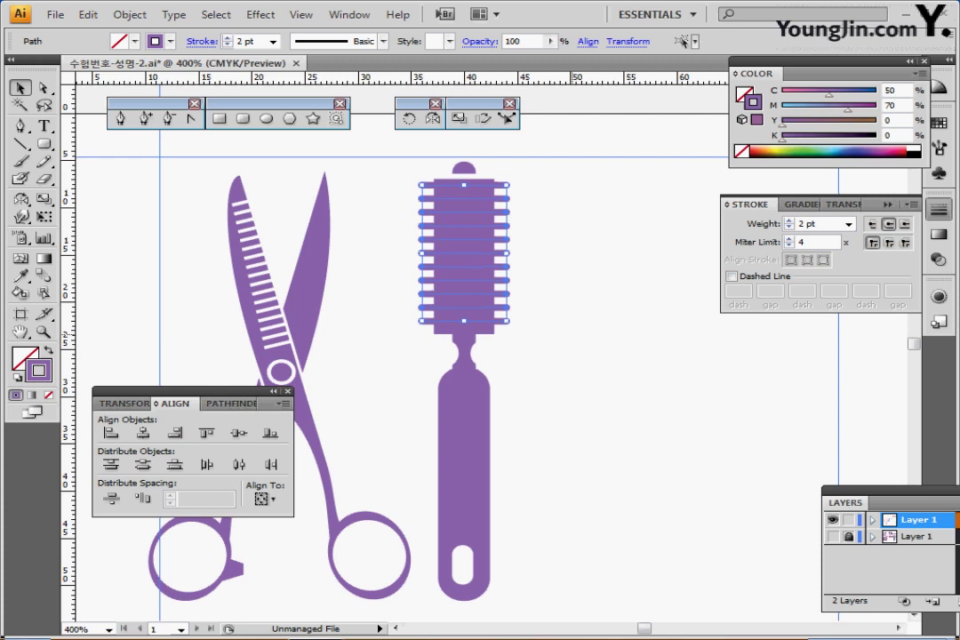
pyautogui.press('Down')
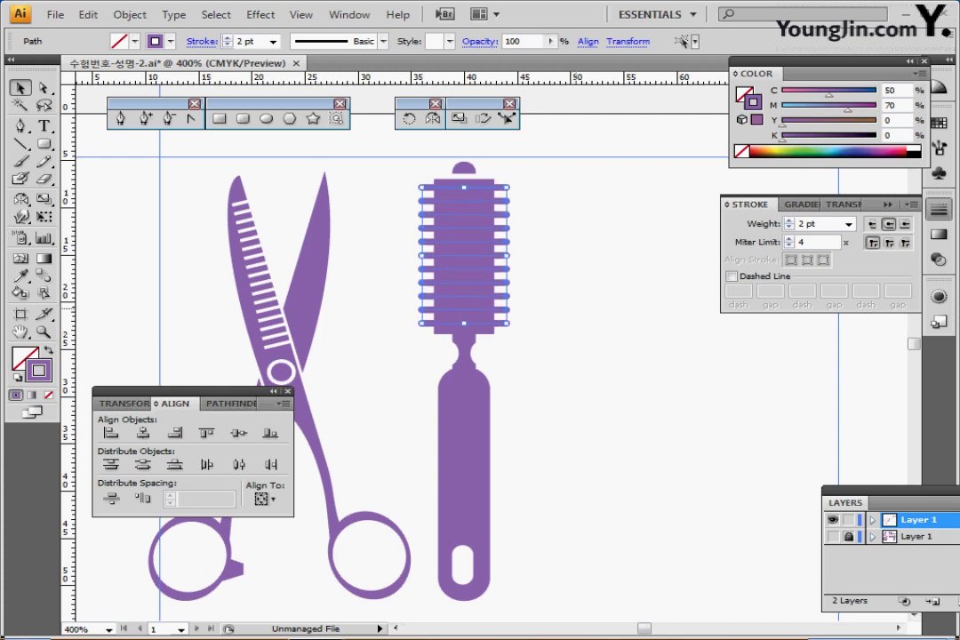
# Group the bristle lines with the brush head, tip and handle.
pyautogui.hotkey('ctrl', 'shift', 'a')
pyautogui.moveTo(415, 152)
pyautogui.mouseDown()
pyautogui.moveTo(550, 427)
pyautogui.moveTo(507, 381)
pyautogui.mouseUp()
pyautogui.hotkey('ctrl', 'g')
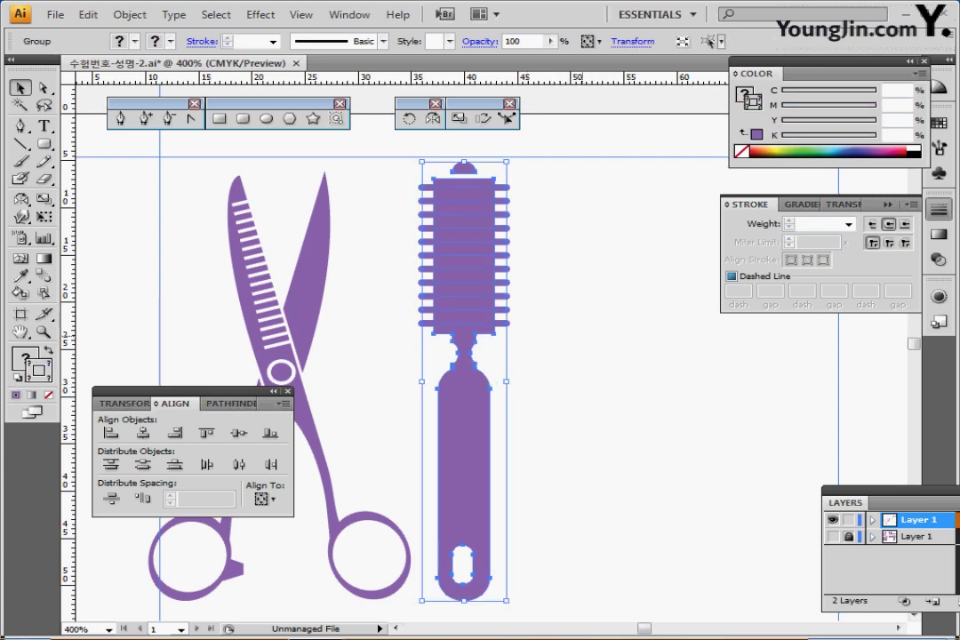
# Select the scissors and hair brush groups together and start defining them as a pattern swatch.
pyautogui.hotkey('ctrl', 'shift', 'a')
pyautogui.hotkey('ctrl', 'a')
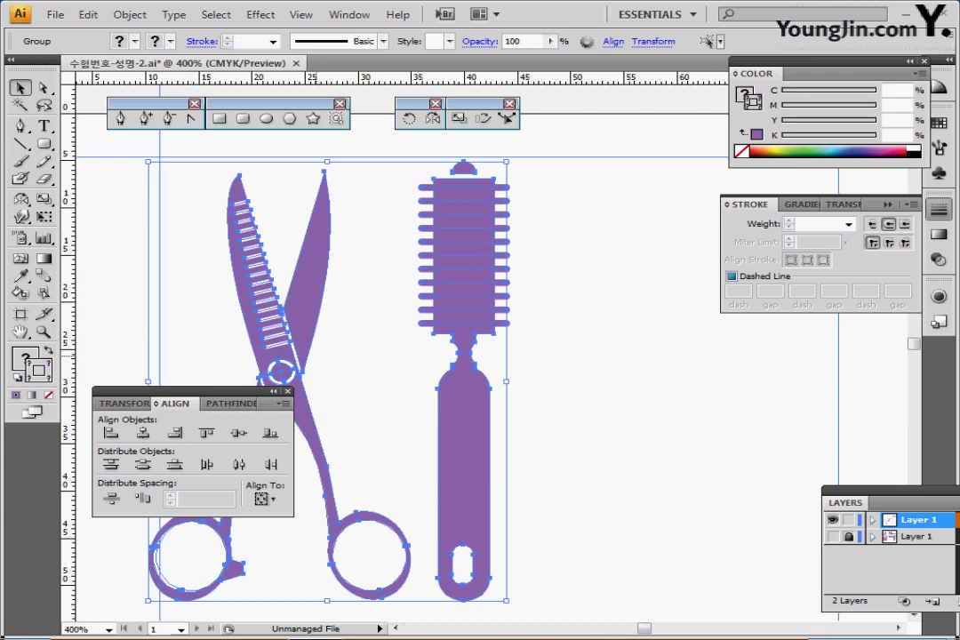
pyautogui.hotkey('ctrl', '-')
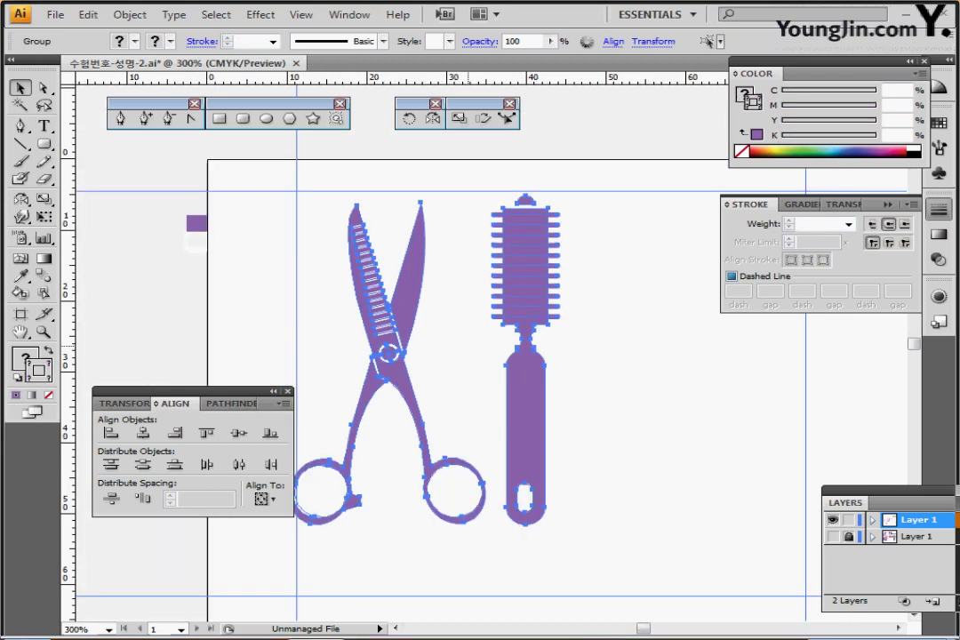
pyautogui.moveTo(483, 350); pyautogui.dragTo(363, 338)
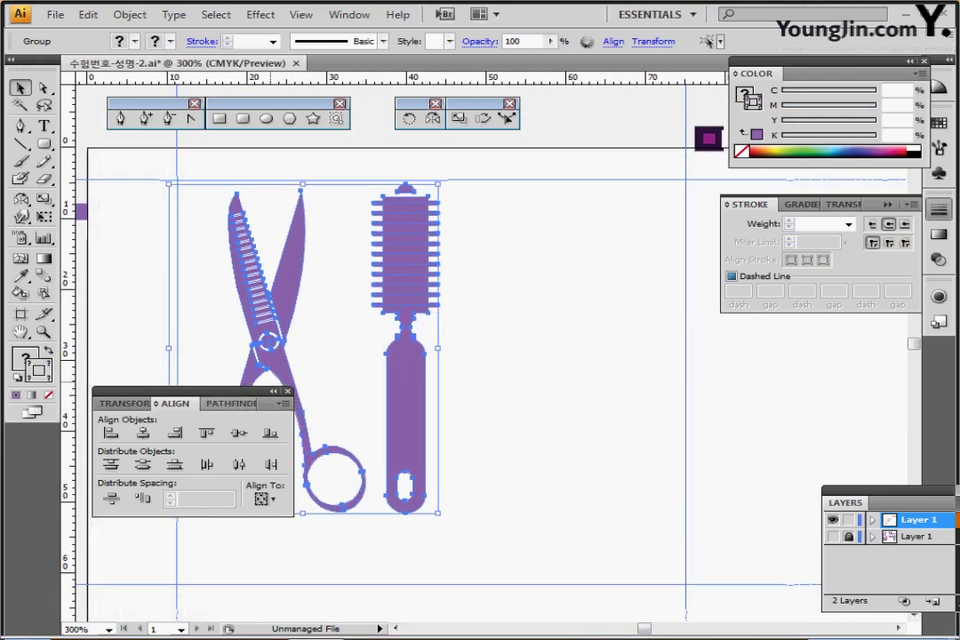
pyautogui.moveTo(177, 393)
pyautogui.mouseDown()
pyautogui.moveTo(151, 480)
pyautogui.moveTo(120, 514)
pyautogui.moveTo(98, 485)
pyautogui.mouseUp()
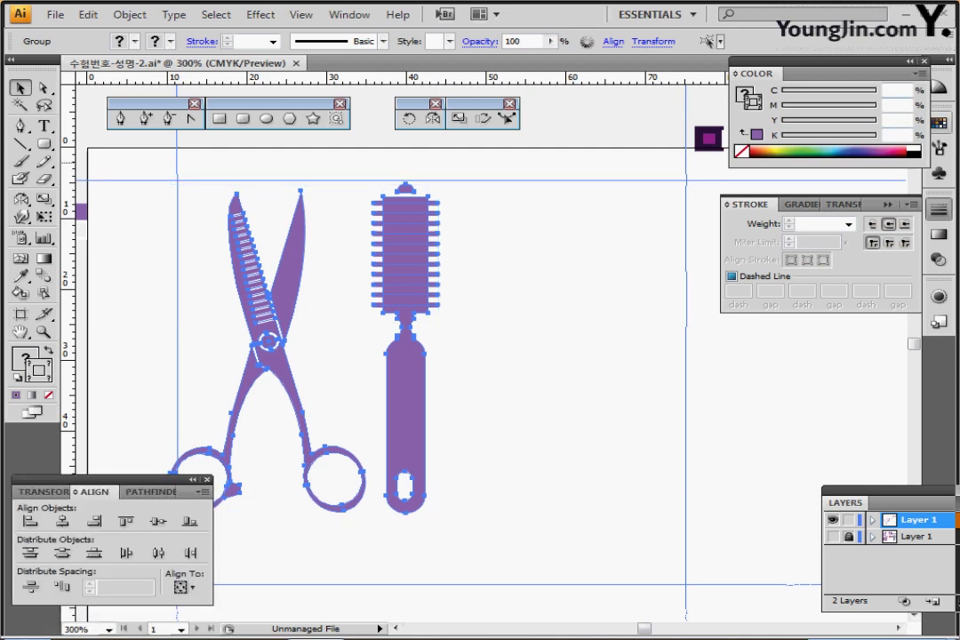
pyautogui.click(88, 15)
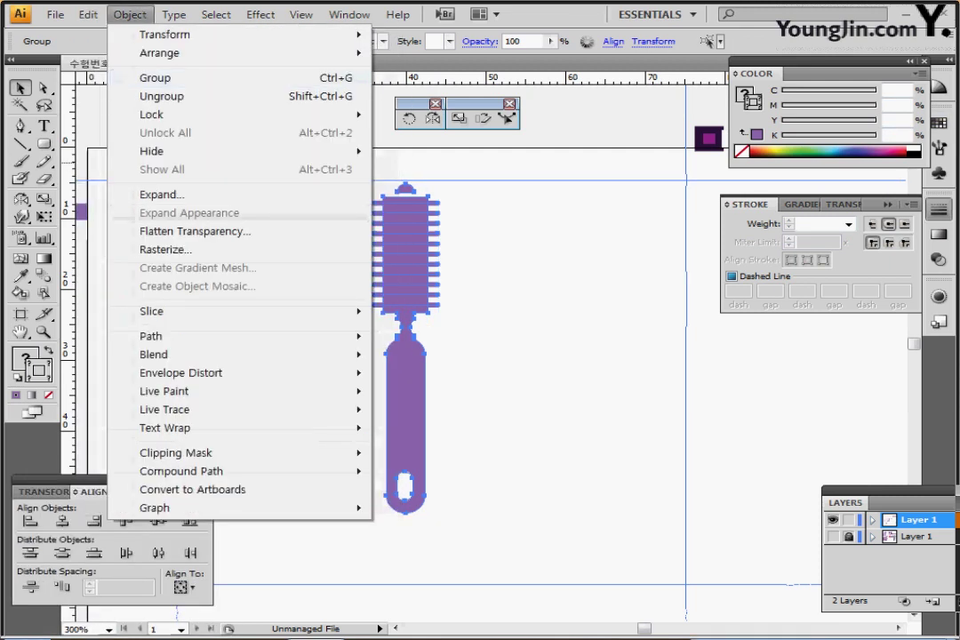
pyautogui.moveTo(88, 14)
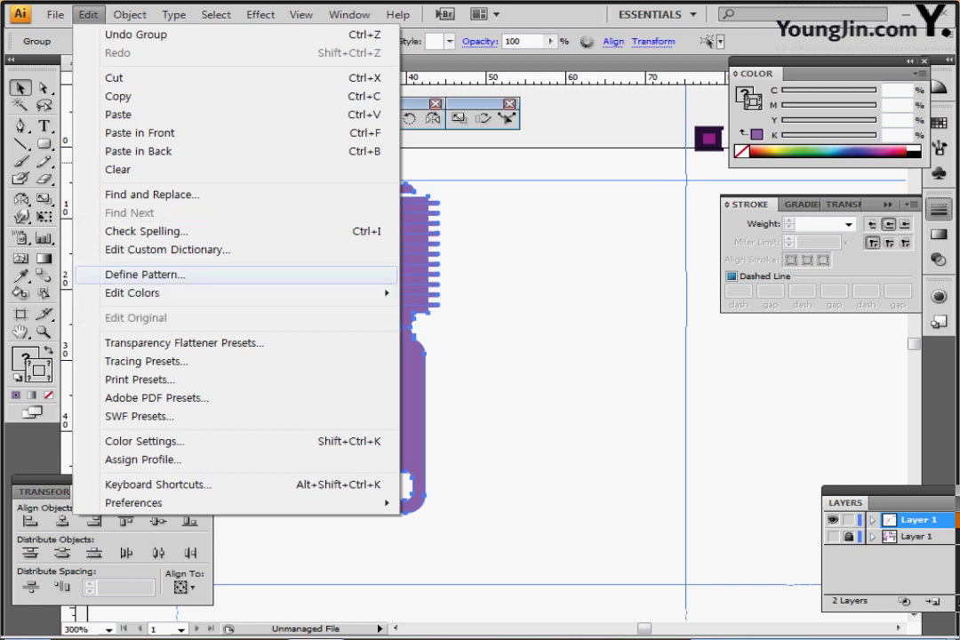
pyautogui.press('Return')
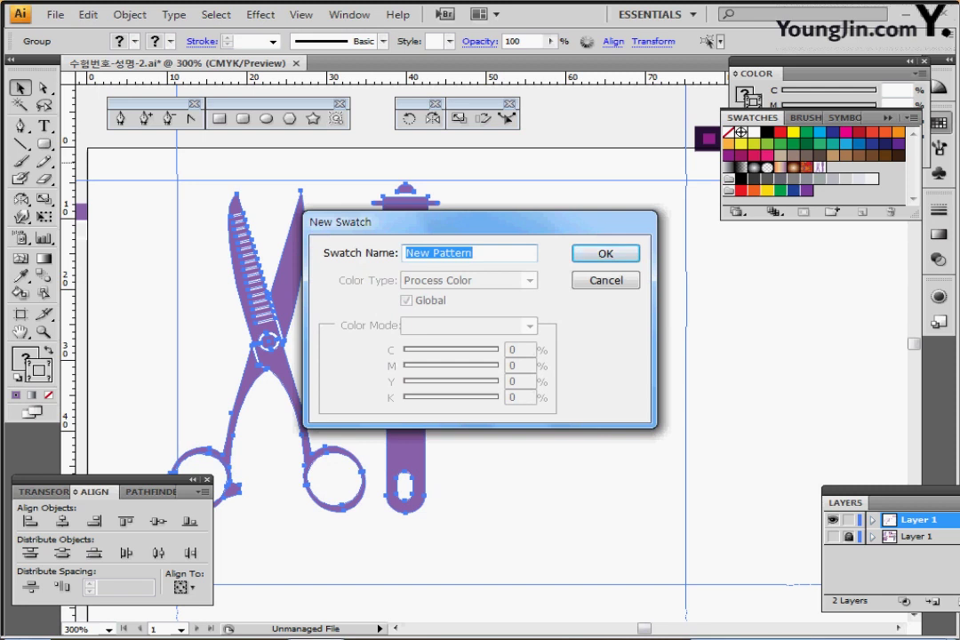
# Name the new pattern swatch "가위와 롤 브러쉬", create it, and deselect the artwork.
pyautogui.write('가우')
pyautogui.press('BackSpace')
pyautogui.press('BackSpace')
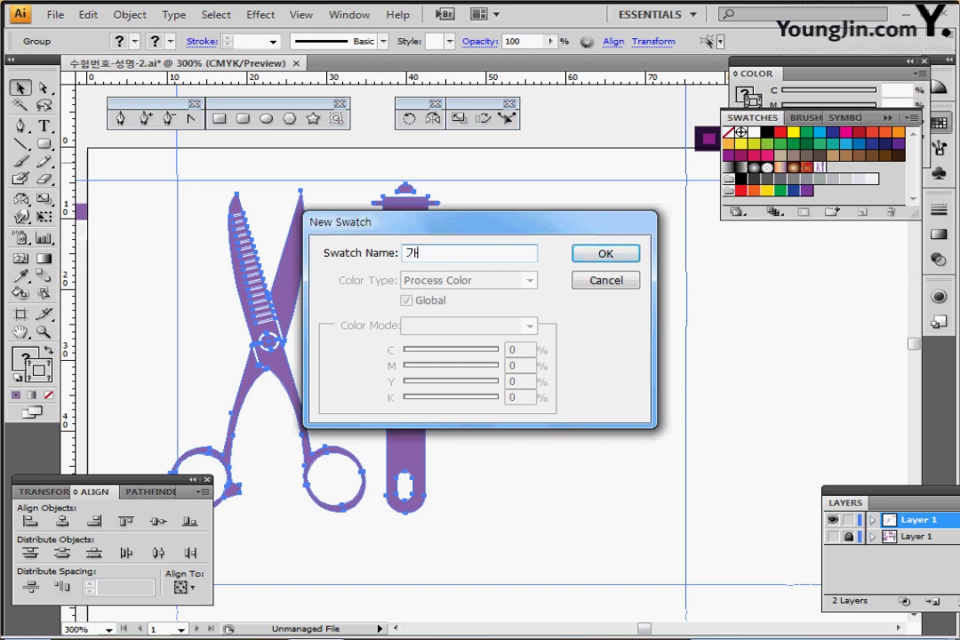
pyautogui.write('위')
pyautogui.write('색')
pyautogui.write(' 롤')
pyautogui.write(' 브러')
pyautogui.write('쉬')
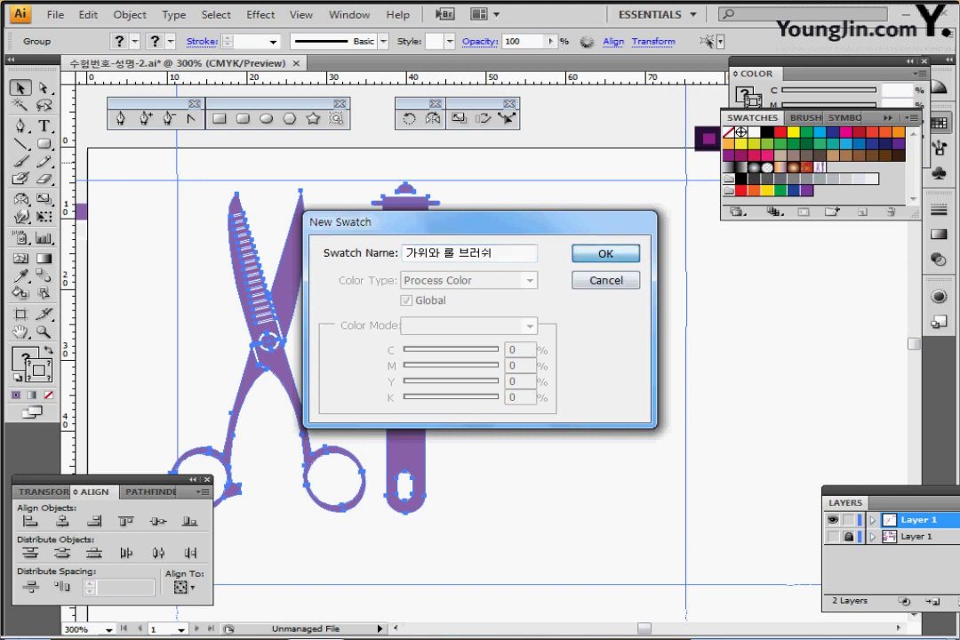
pyautogui.press('Return')
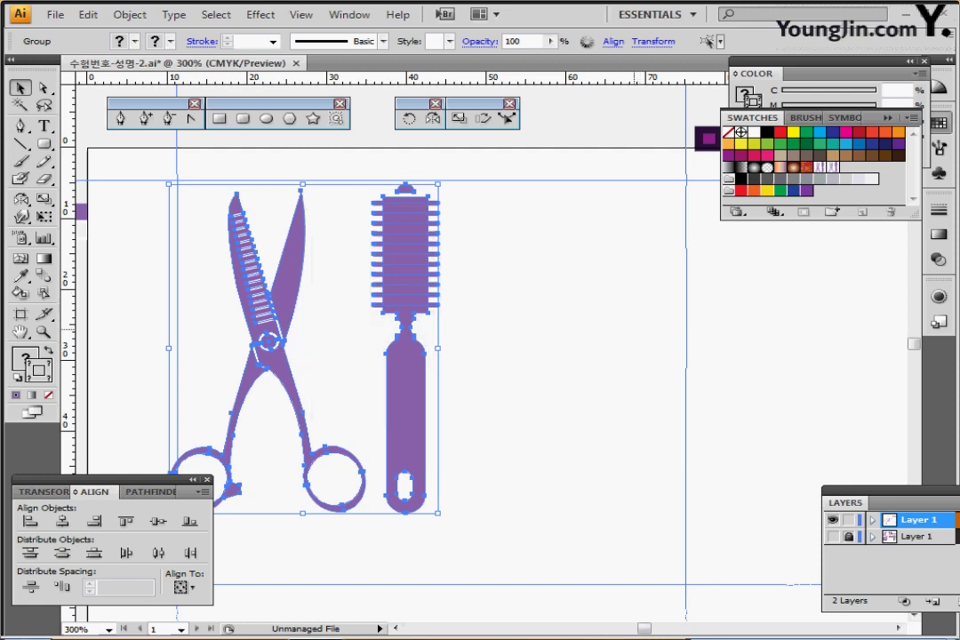
pyautogui.hotkey('ctrl', 'shift', 'a')
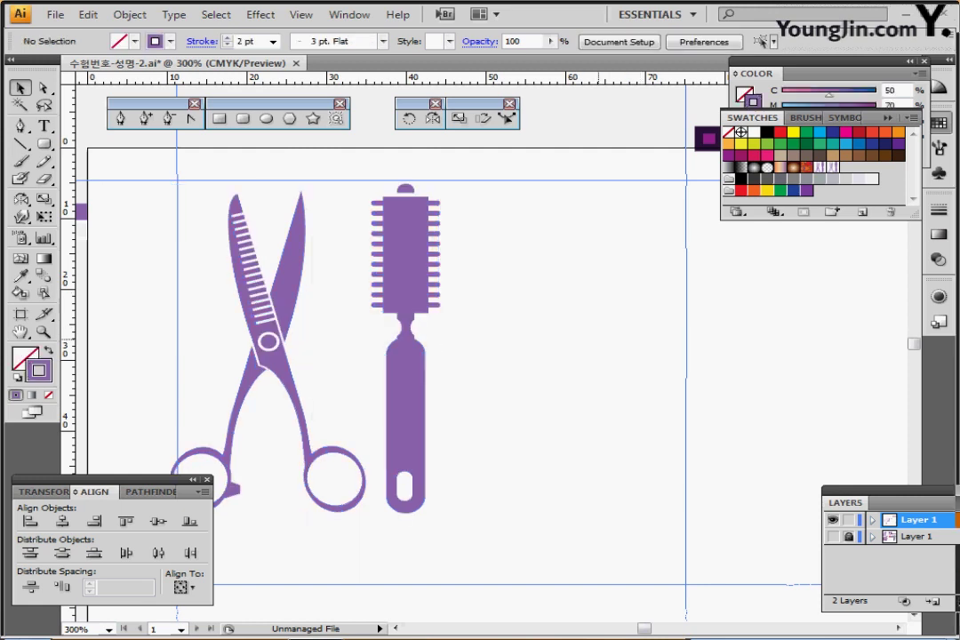
# Show the locked reference layer with the "Wave & Cut" lettering in the empty area beside the brush.
pyautogui.hotkey('ctrl', '-')
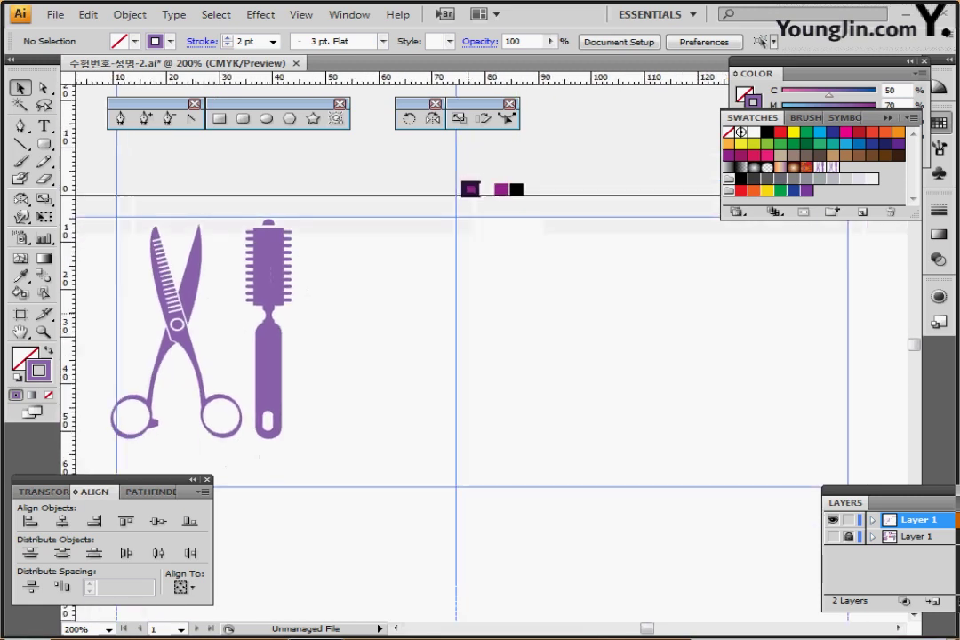
pyautogui.hotkey('ctrl', '+')
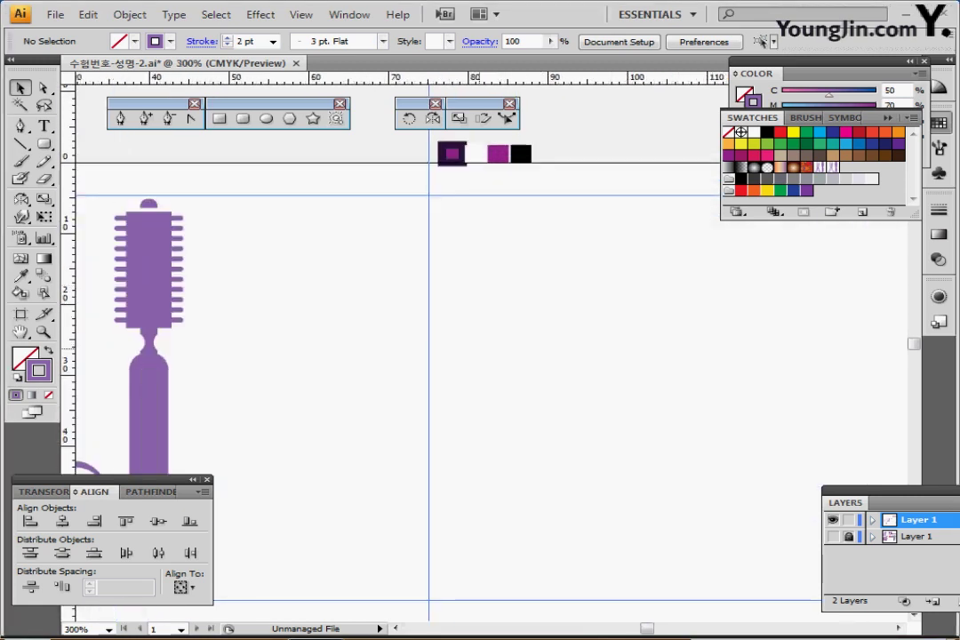
pyautogui.moveTo(549, 342); pyautogui.dragTo(453, 334)
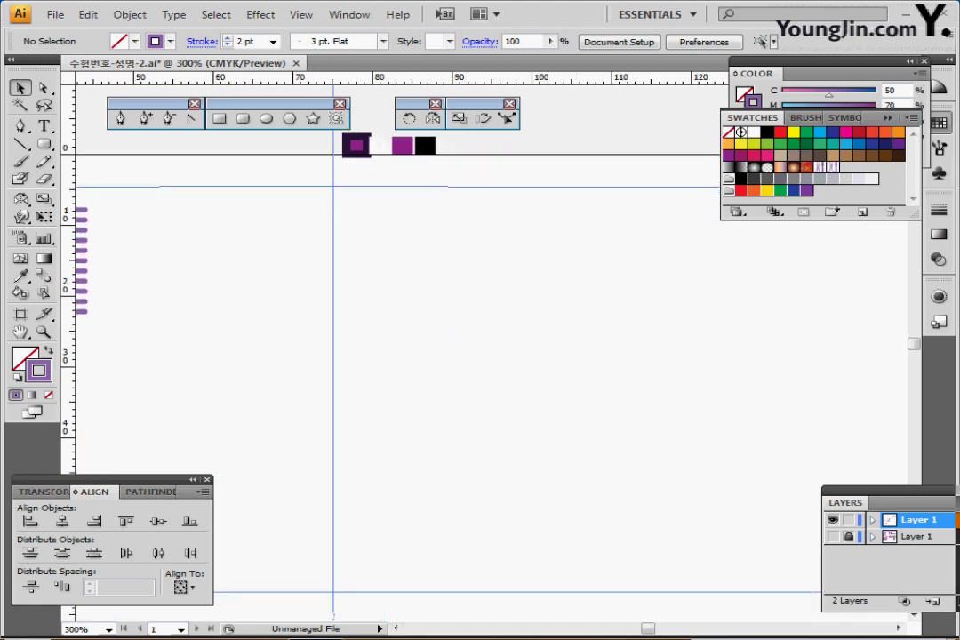
pyautogui.click(833, 537)
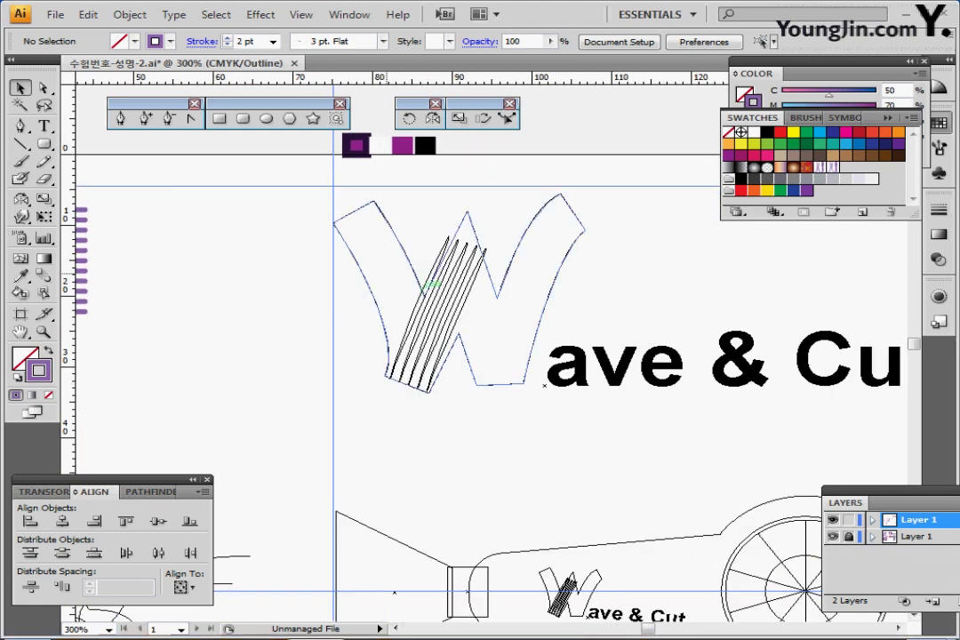
# Draw an open W centreline over the reference letter with the Pen tool, with curved outer strokes and straight inner strokes.
pyautogui.click(120, 119)
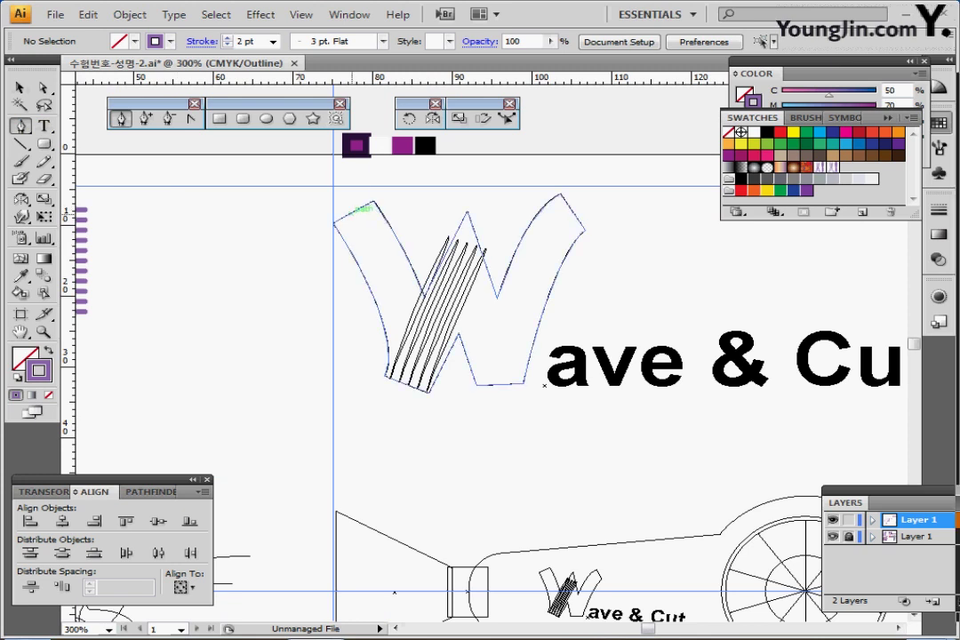
pyautogui.click(352, 213)
pyautogui.moveTo(395, 351)
pyautogui.mouseDown()
pyautogui.moveTo(384, 380)
pyautogui.moveTo(405, 384)
pyautogui.moveTo(407, 409)
pyautogui.moveTo(389, 468)
pyautogui.mouseUp()
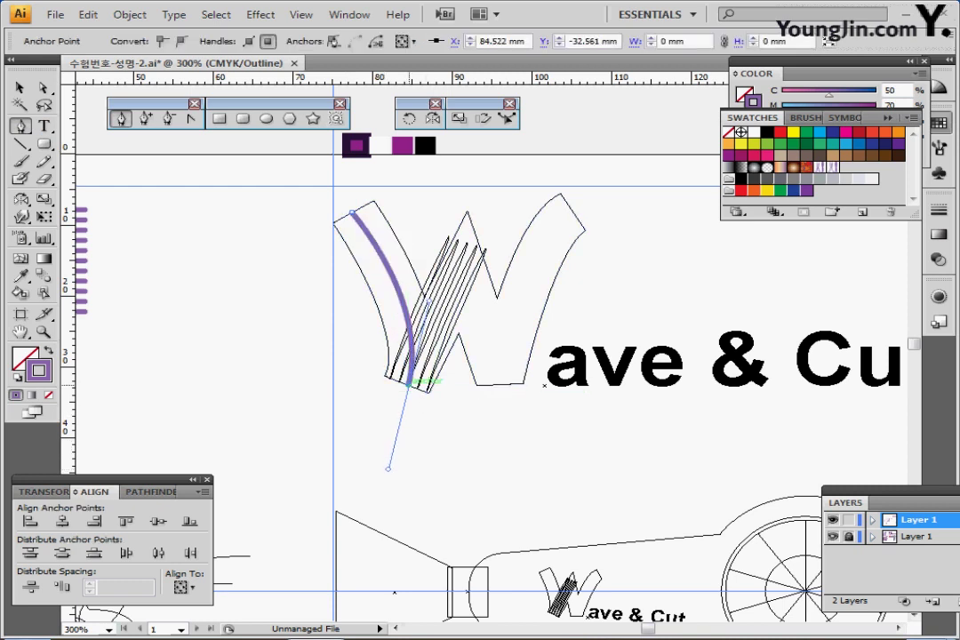
pyautogui.click(409, 384)
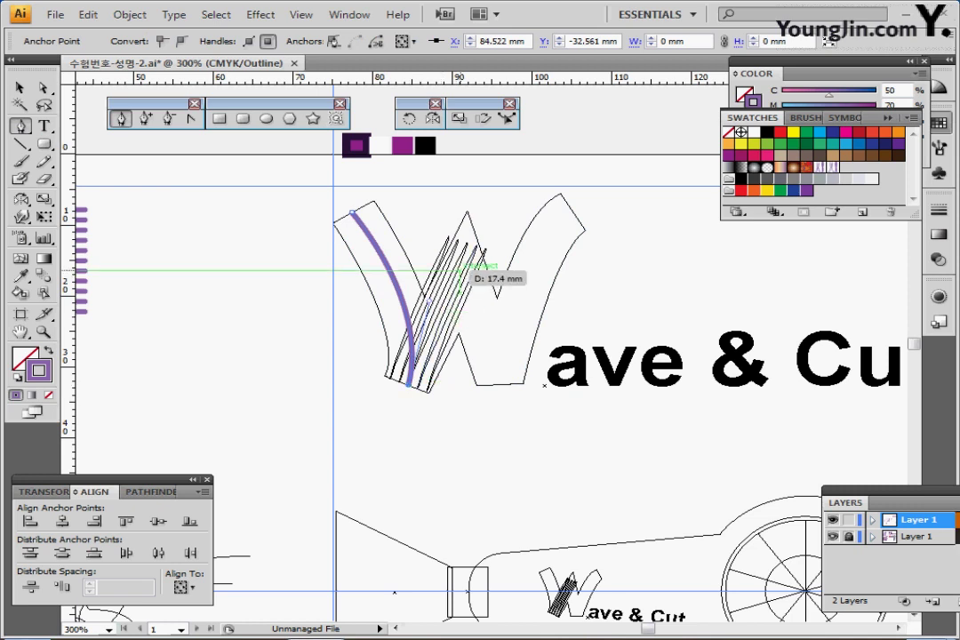
pyautogui.click(459, 271)
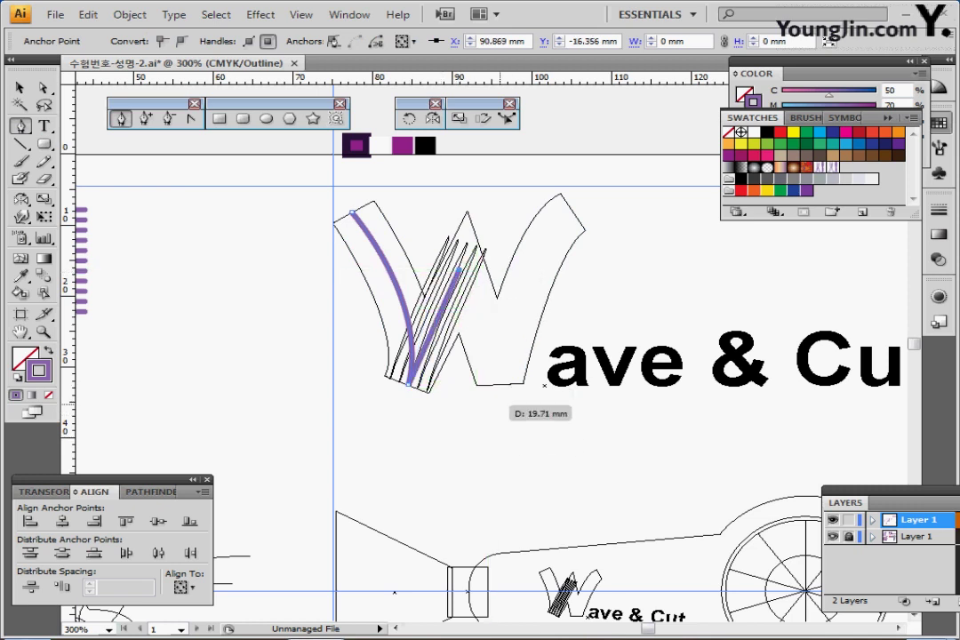
pyautogui.click(500, 380)
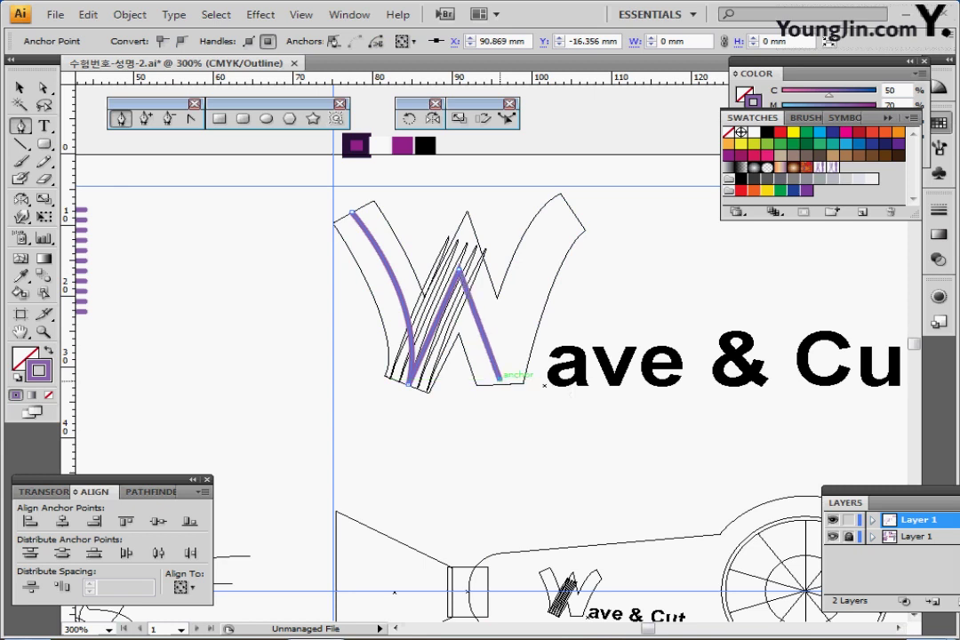
pyautogui.moveTo(523, 361); pyautogui.dragTo(525, 360)
pyautogui.moveTo(571, 212)
pyautogui.mouseDown()
pyautogui.moveTo(603, 174)
pyautogui.moveTo(628, 175)
pyautogui.mouseUp()
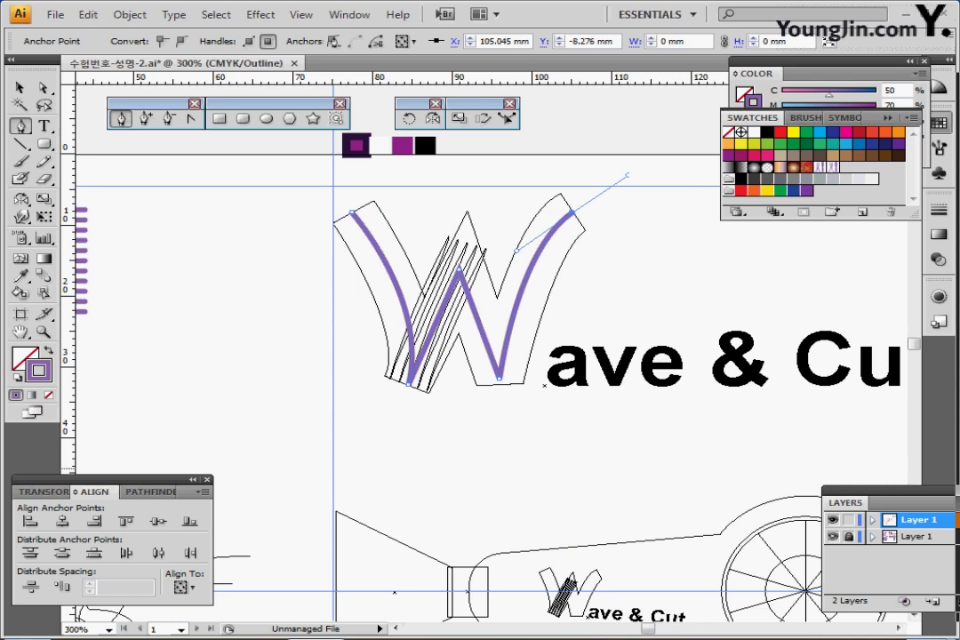
# Hide the reference layer, leaving the new W path in preview display.
pyautogui.click(834, 537)
pyautogui.hotkey('ctrl', 'y')
pyautogui.moveTo(511, 290); pyautogui.dragTo(449, 329)
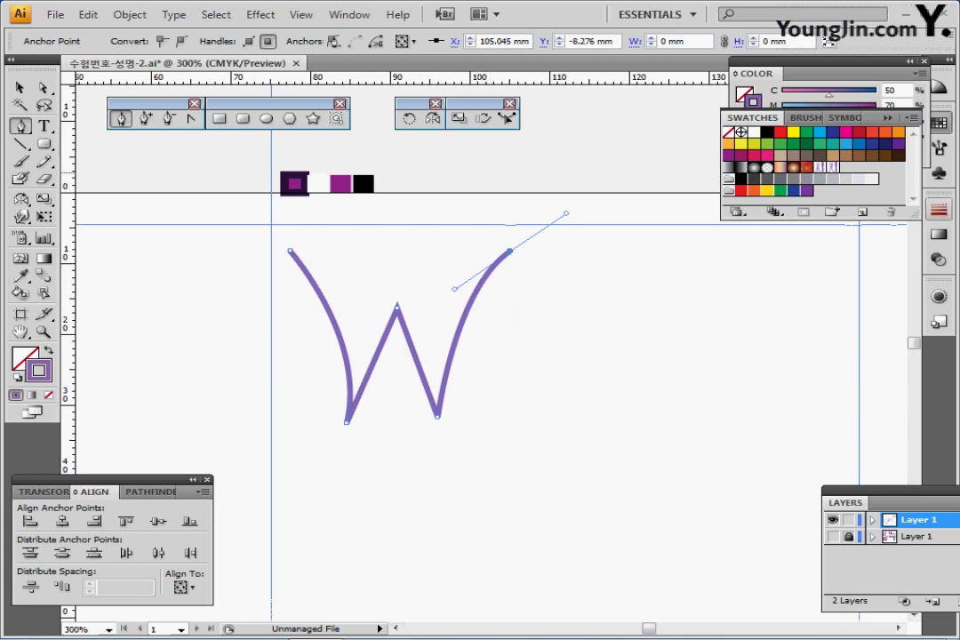
# Set the W path's stroke weight to 17 pt and give it butt caps.
pyautogui.click(939, 124)
pyautogui.click(939, 209)
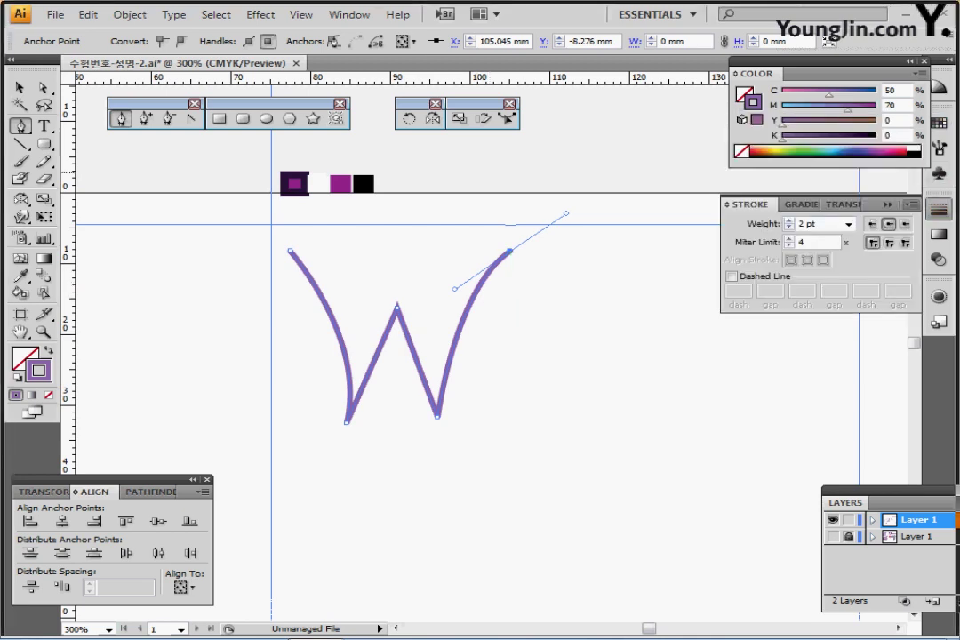
pyautogui.click(849, 224)
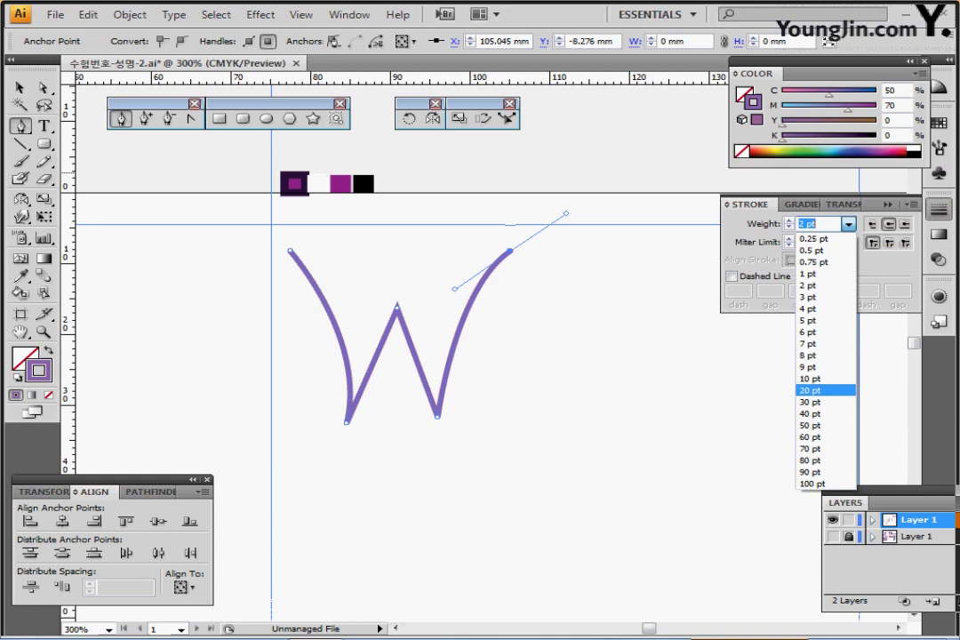
pyautogui.click(827, 391)
pyautogui.press('Down')
pyautogui.press('Down')
pyautogui.press('Down')
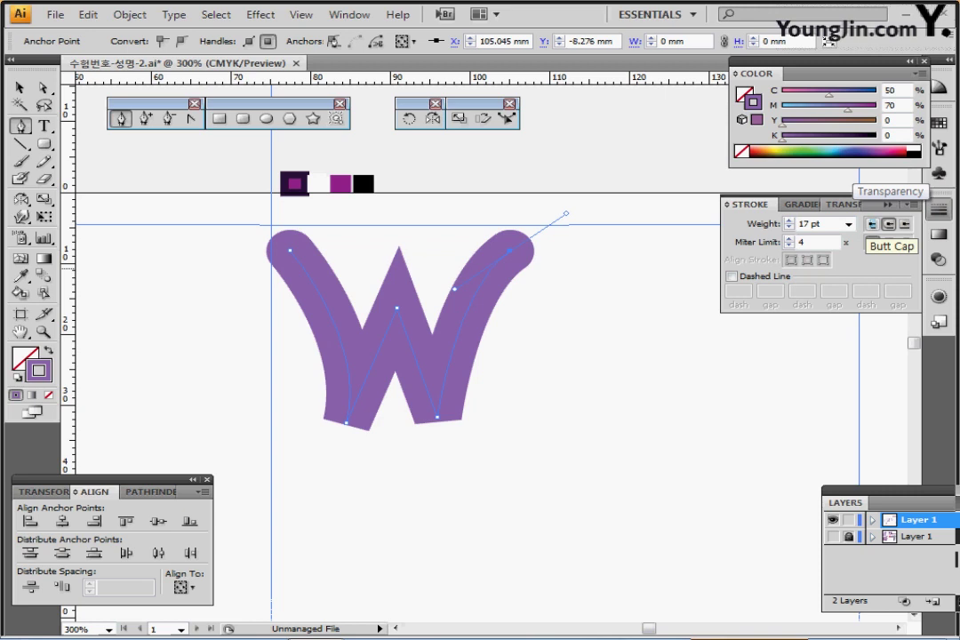
pyautogui.click(873, 224)
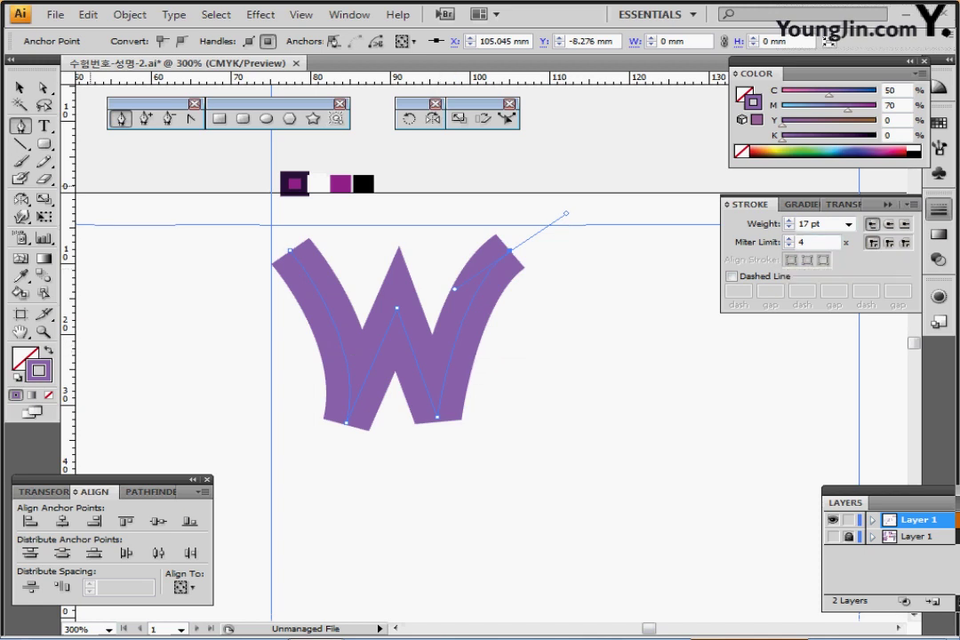
# Convert the W path's thick stroke into a filled shape with Outline Stroke.
pyautogui.click(130, 14)
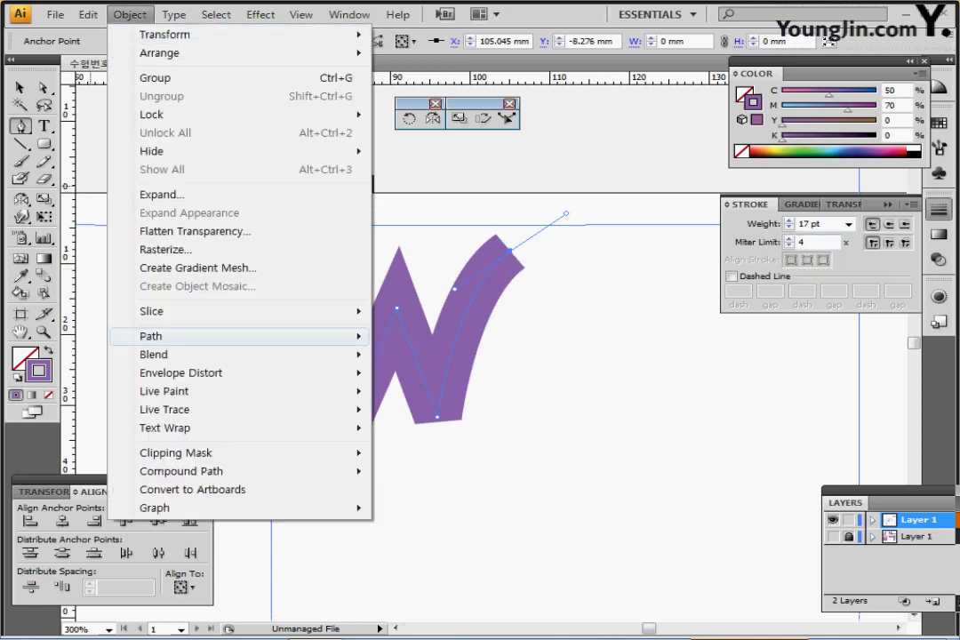
pyautogui.moveTo(151, 336)
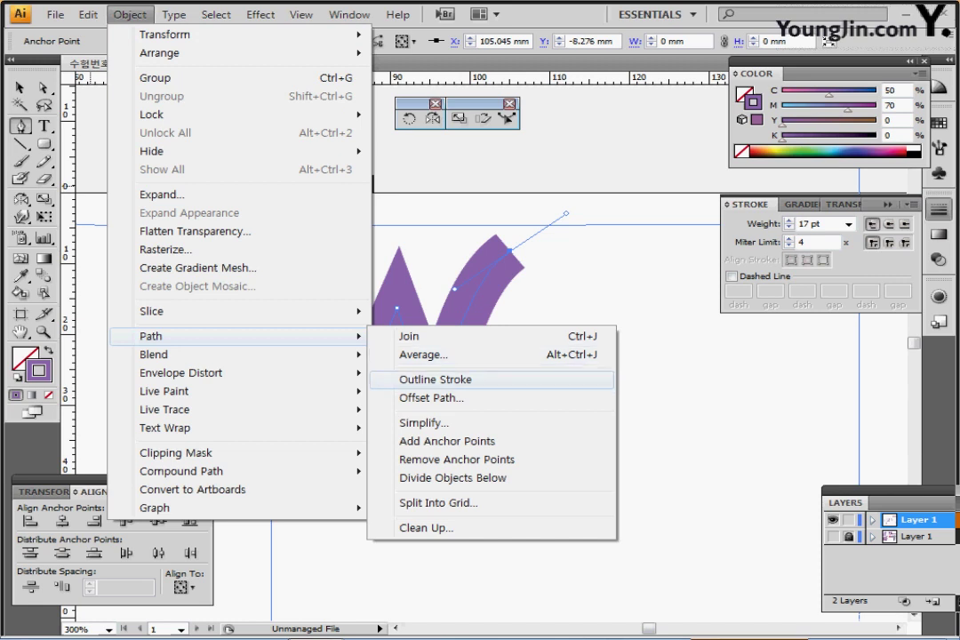
pyautogui.click(463, 379)
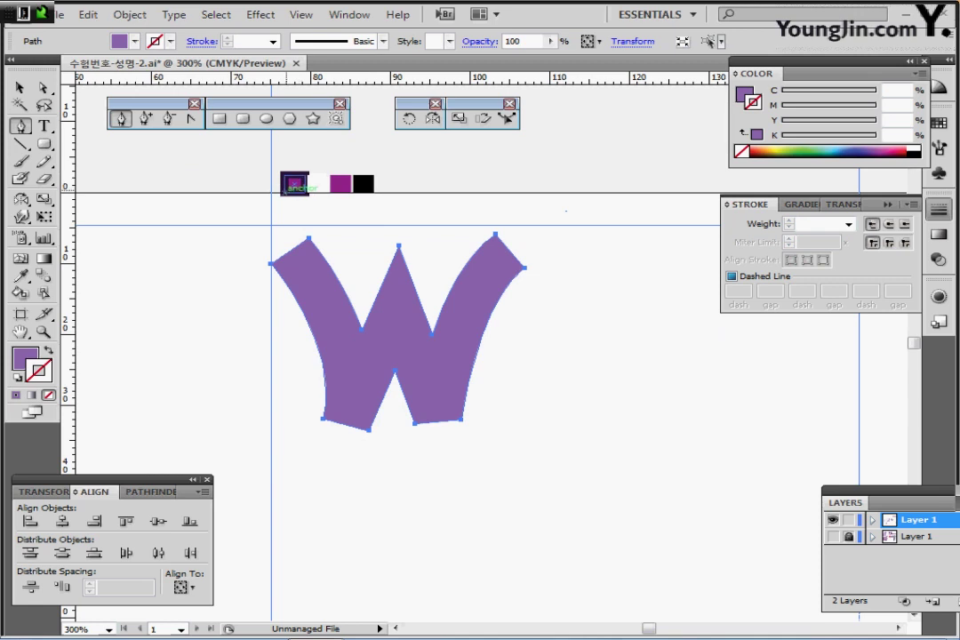
# Give the W shape the magenta fill and 3 pt dark purple outline sampled from the outlined colour swatch, leaving it deselected.
pyautogui.press('i')
pyautogui.click(296, 184)
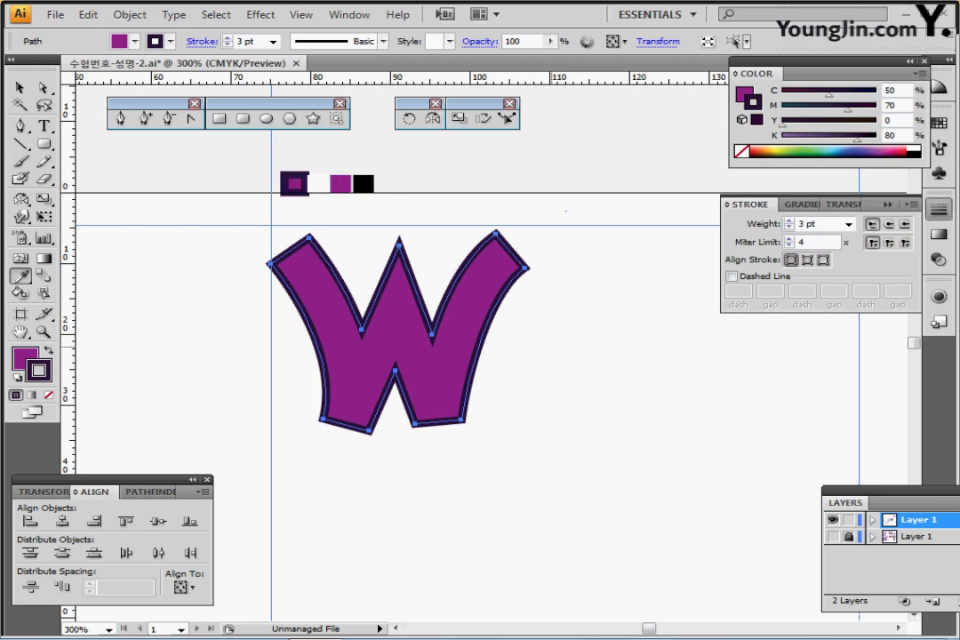
pyautogui.press('ctrl')
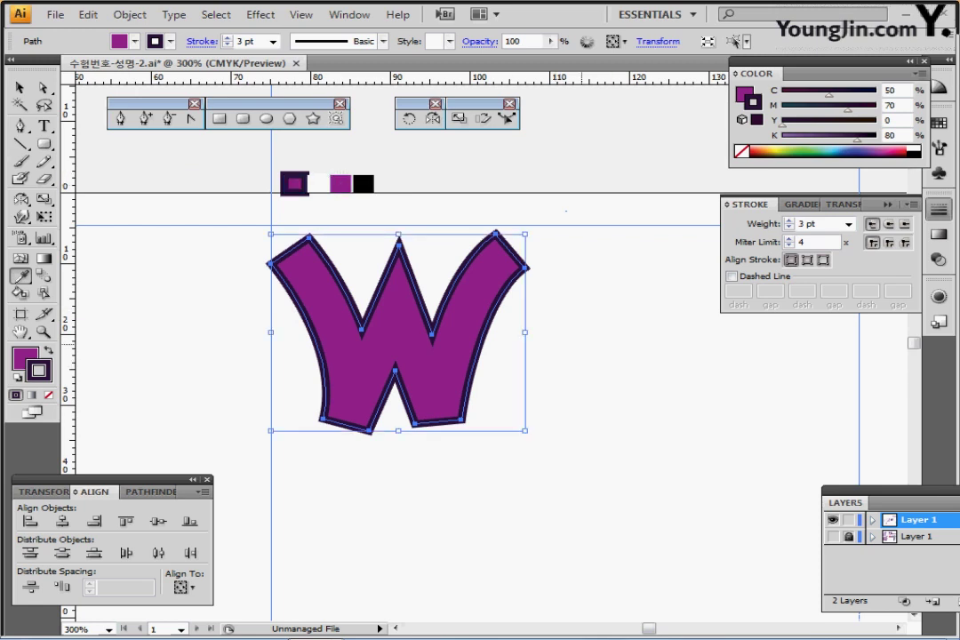
pyautogui.keyDown('ctrl'); pyautogui.click(587, 347); pyautogui.keyUp('ctrl')
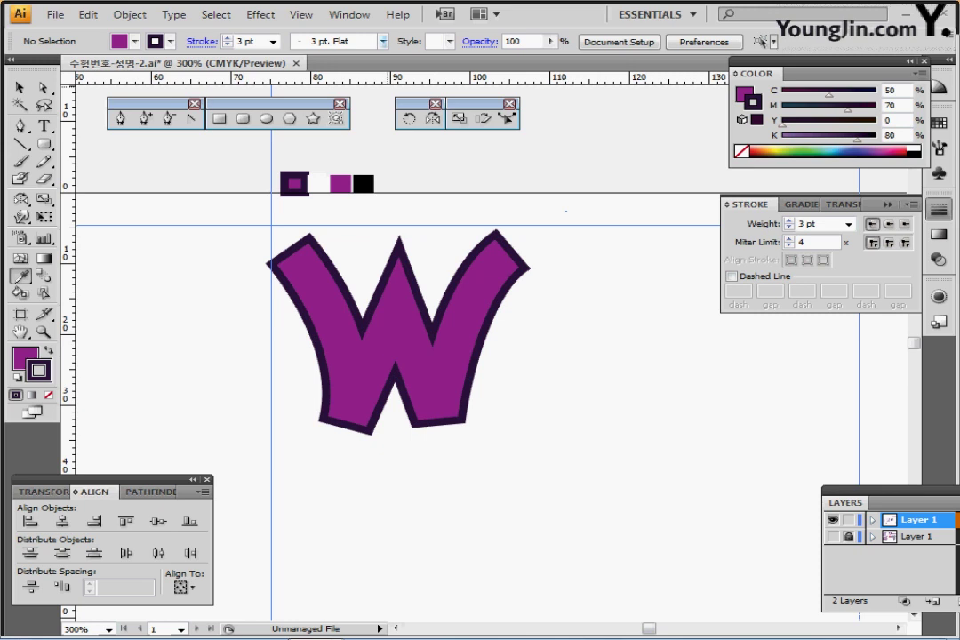
# Load the Artistic_ScrollPen brush library, list its brushes by name, choose Scroll Pen 6, and close the library.
pyautogui.click(383, 42)
pyautogui.click(206, 138)
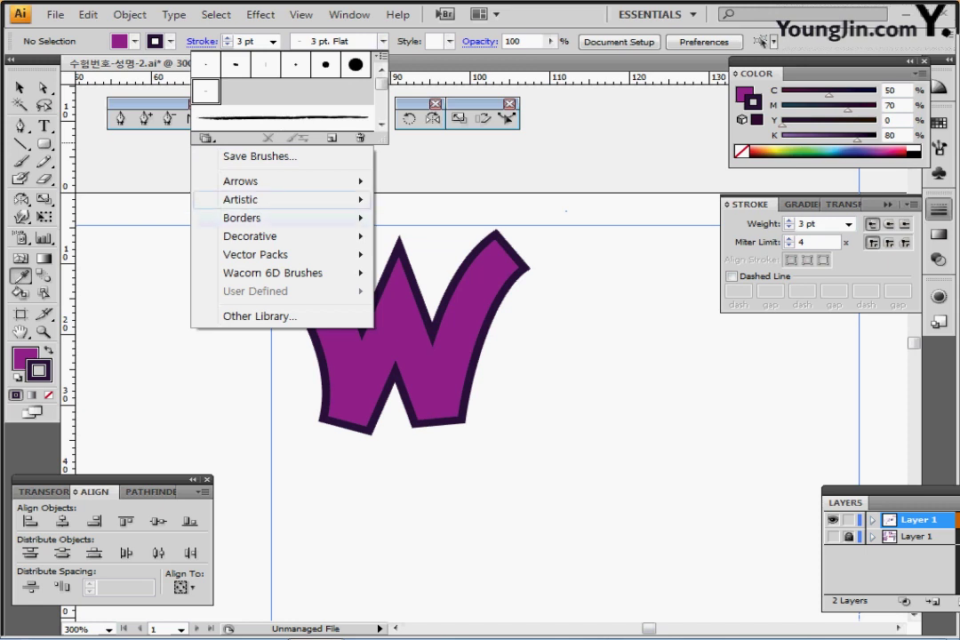
pyautogui.moveTo(267, 199)
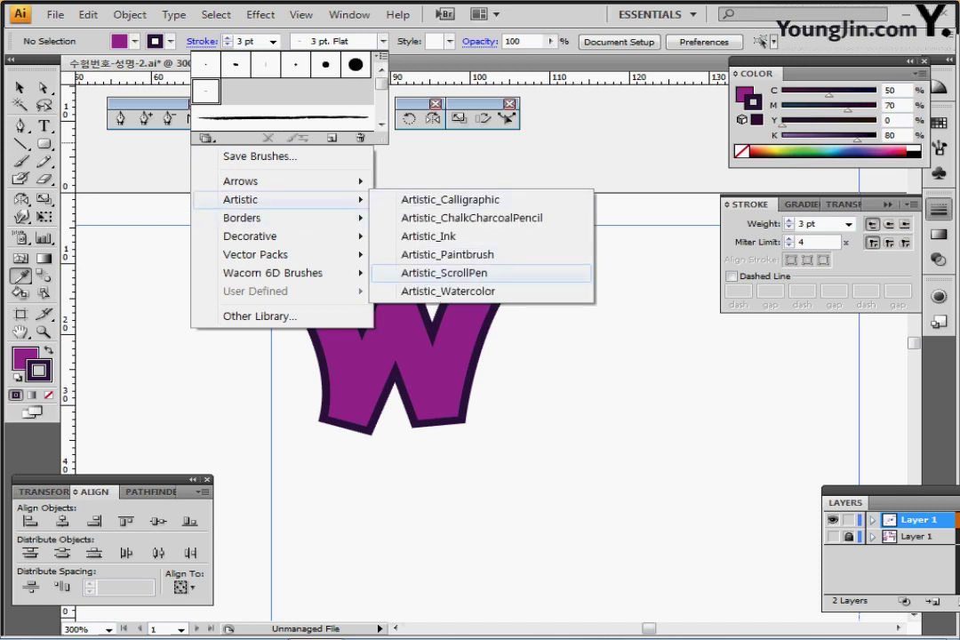
pyautogui.click(444, 273)
pyautogui.moveTo(708, 433); pyautogui.dragTo(719, 530)
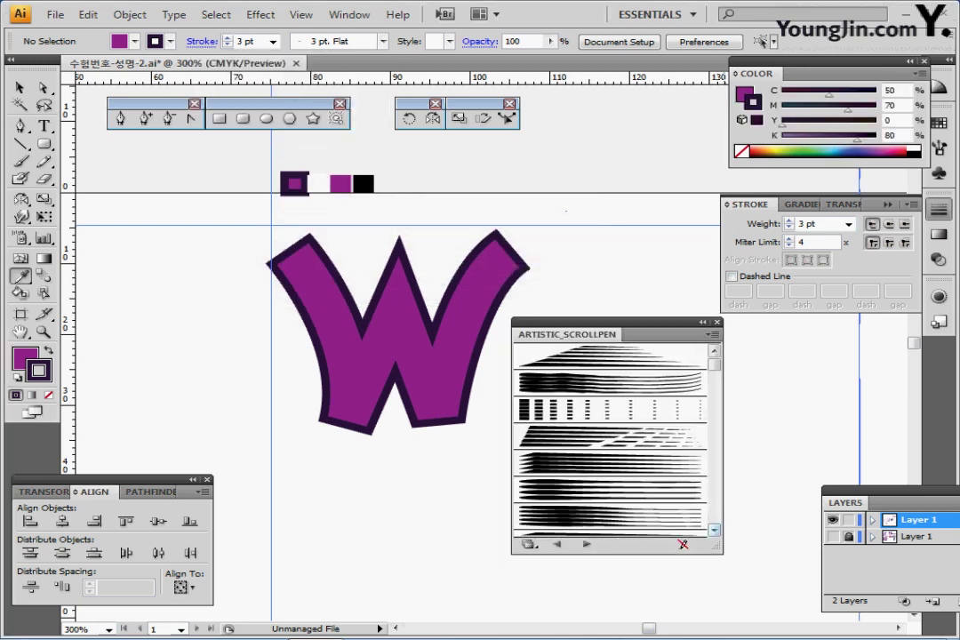
pyautogui.click(712, 334)
pyautogui.click(774, 409)
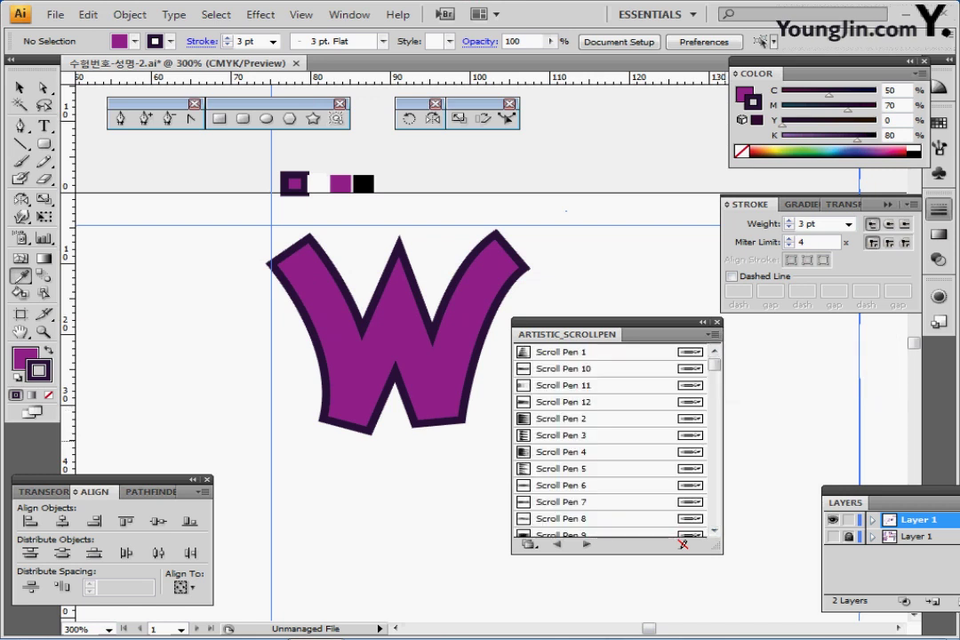
pyautogui.click(562, 486)
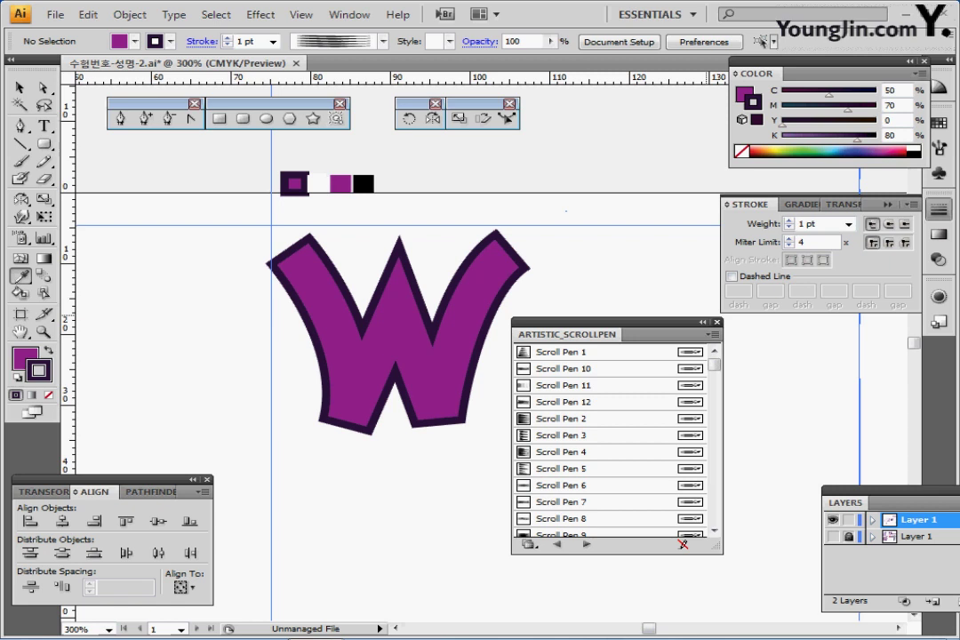
pyautogui.click(716, 322)
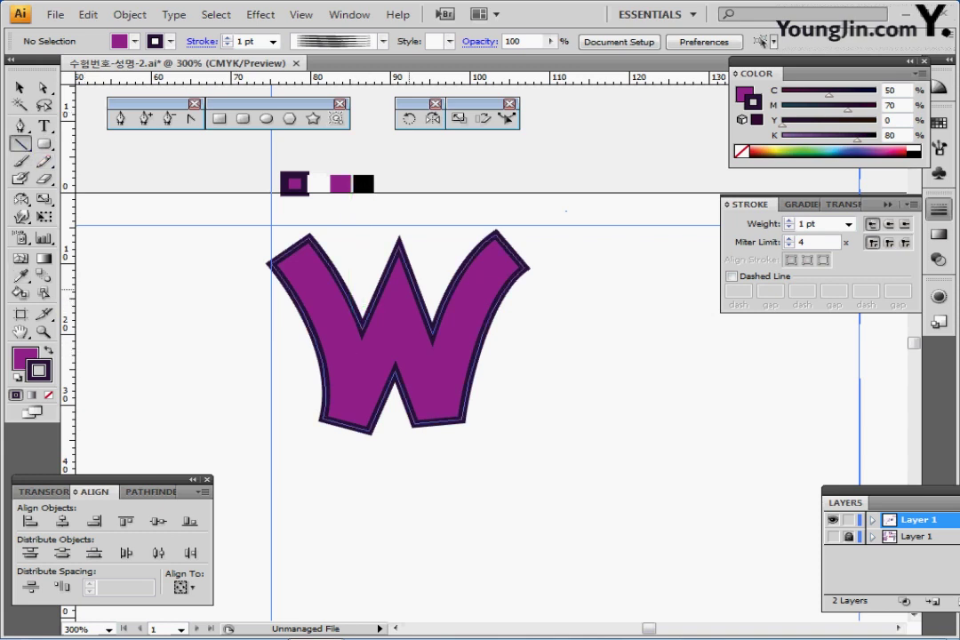
# Draw a diagonal Scroll Pen line down the W's left inner stroke and set its stroke to white at 0.5 pt.
pyautogui.moveTo(408, 267)
pyautogui.mouseDown()
pyautogui.moveTo(397, 247)
pyautogui.moveTo(348, 425)
pyautogui.mouseUp()
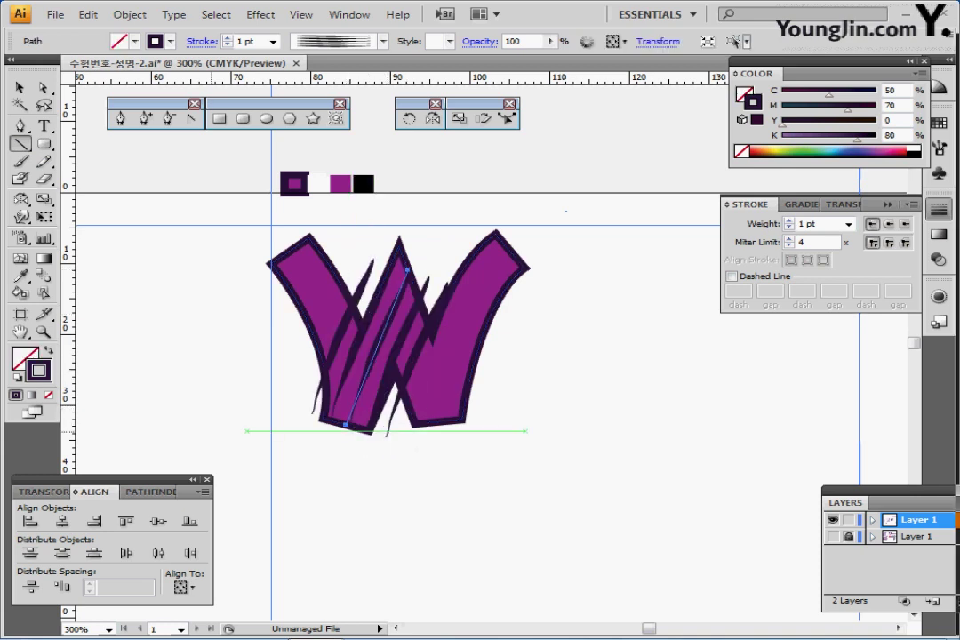
pyautogui.click(169, 41)
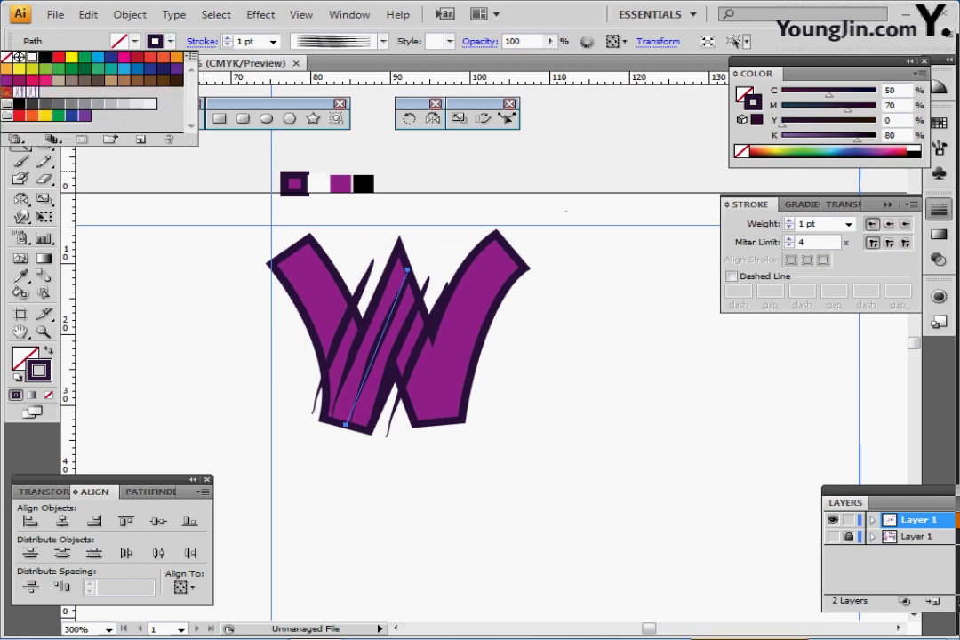
pyautogui.click(32, 56)
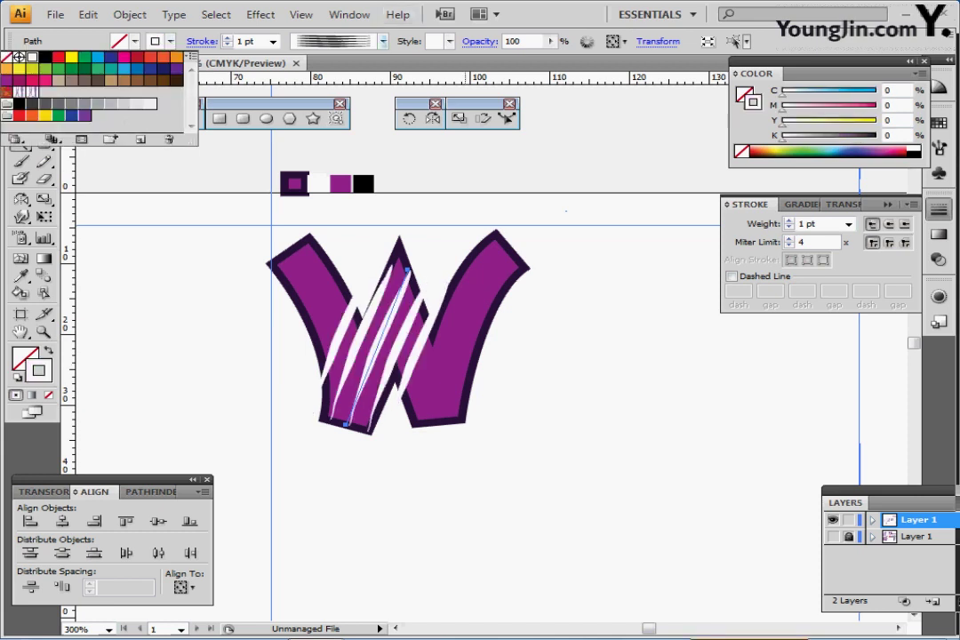
pyautogui.click(273, 41)
pyautogui.click(249, 74)
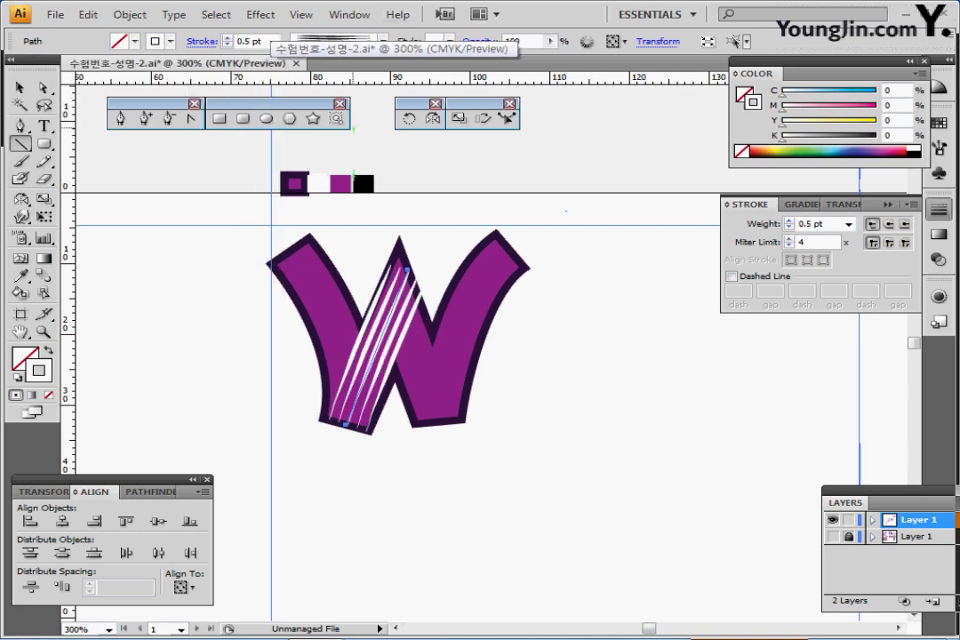
# Convert the white brush line on the W into filled shapes with Expand Appearance, leaving it deselected.
pyautogui.click(129, 15)
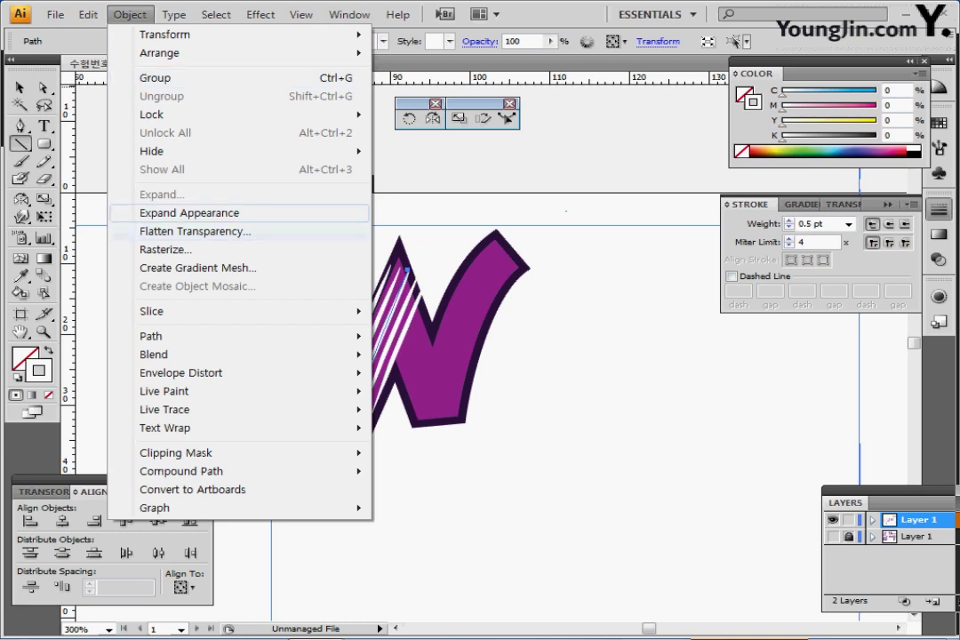
pyautogui.click(189, 212)
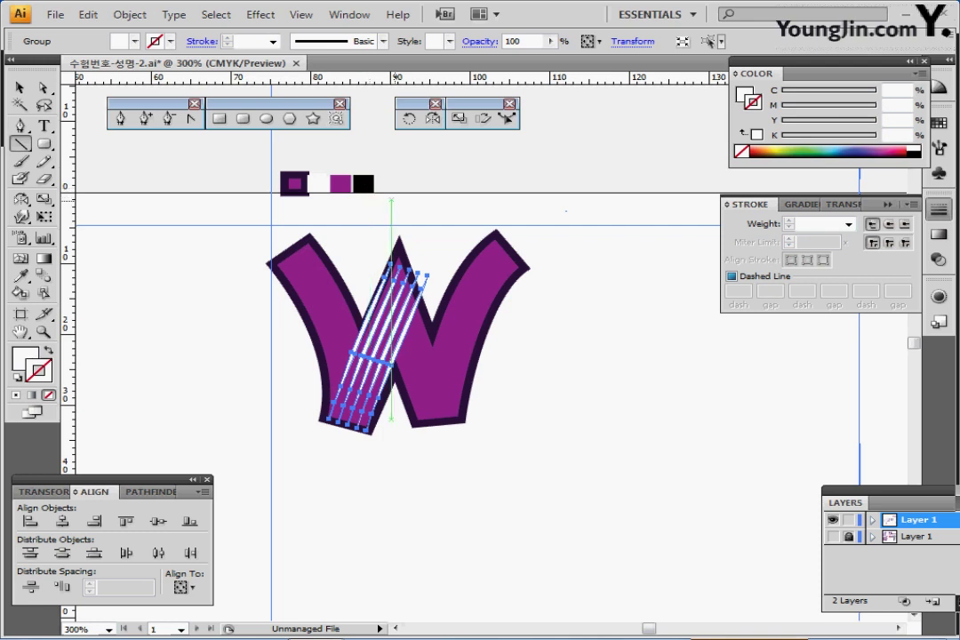
pyautogui.keyDown('ctrl'); pyautogui.click(237, 185); pyautogui.keyUp('ctrl')
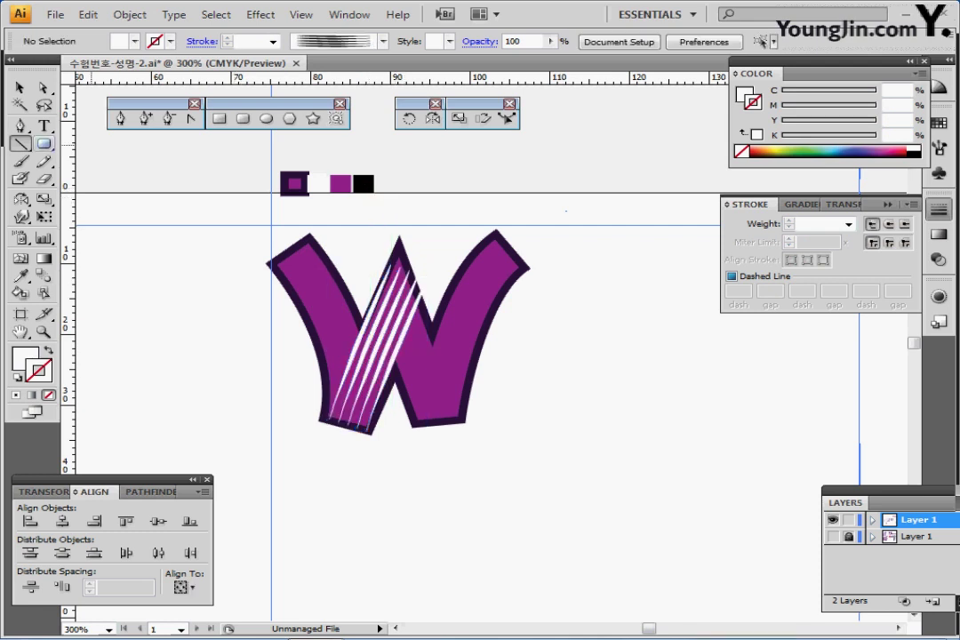
# Add the text "ave & Cut" beside the W in 30 pt Arial Bold, purple with a black ampersand, and save the file.
pyautogui.click(44, 126)
pyautogui.hotkey('ctrl', '=')
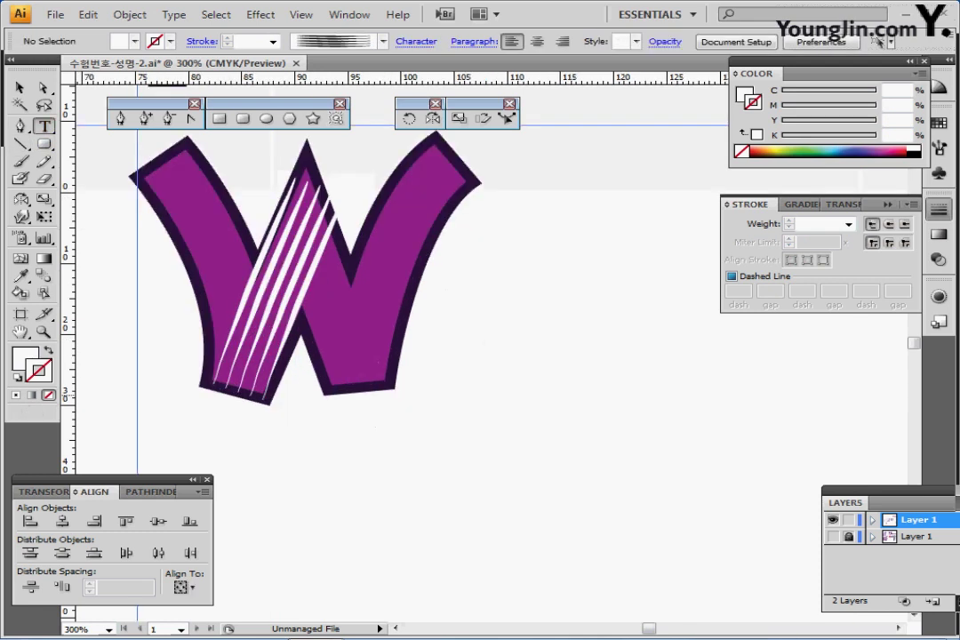
pyautogui.hotkey('ctrl', '-')
pyautogui.hotkey('ctrl', '-')
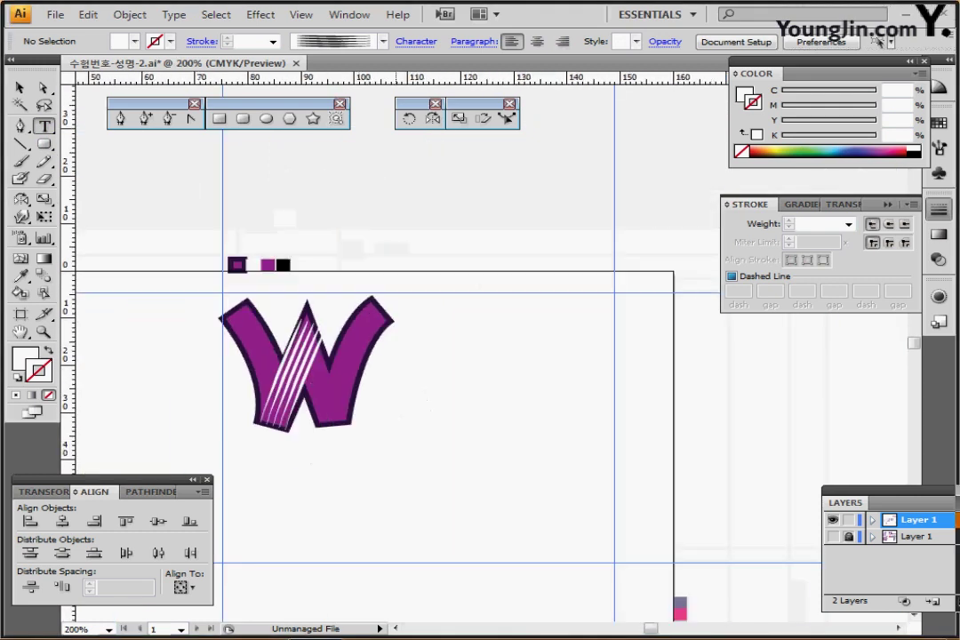
pyautogui.moveTo(542, 134); pyautogui.dragTo(522, 492)
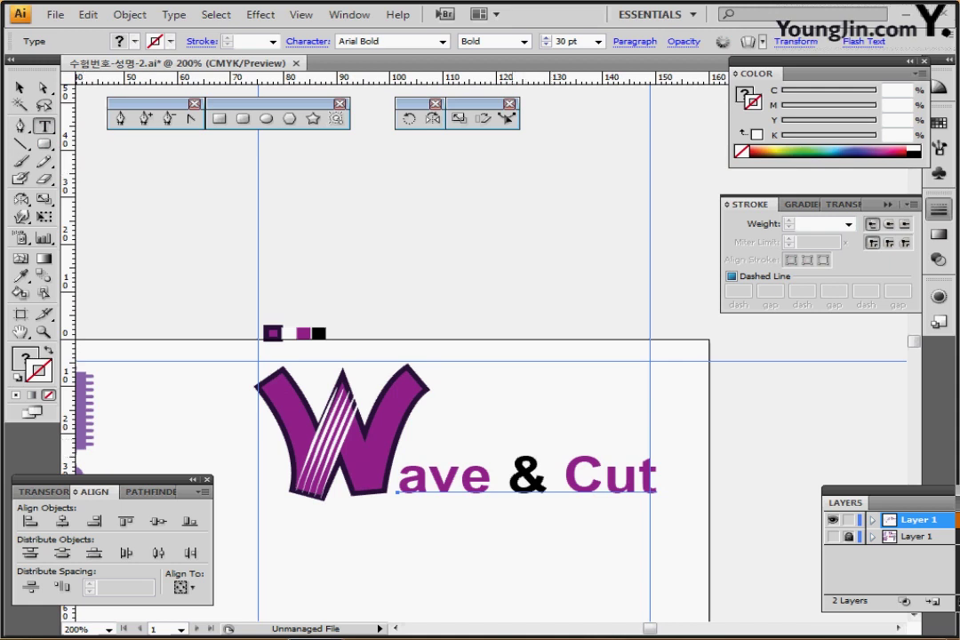
pyautogui.moveTo(508, 480); pyautogui.dragTo(535, 480)
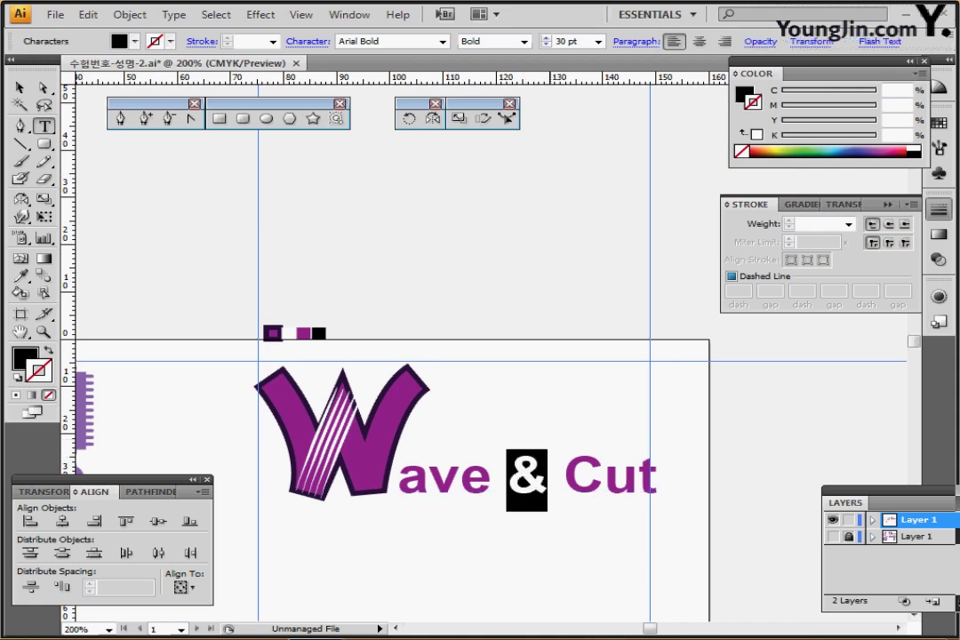
pyautogui.keyDown('ctrl'); pyautogui.click(558, 386); pyautogui.keyUp('ctrl')
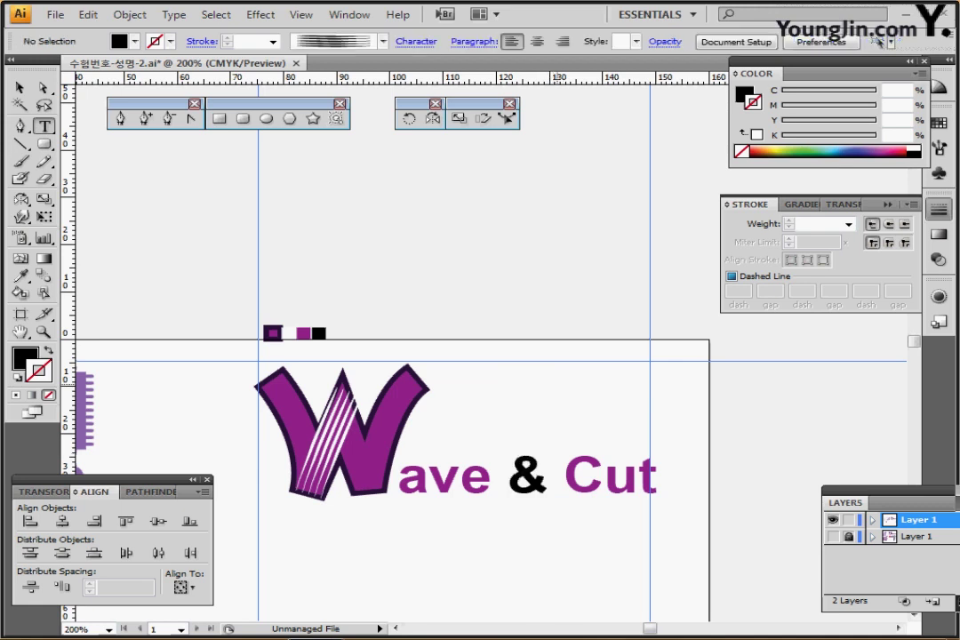
pyautogui.moveTo(556, 476); pyautogui.dragTo(566, 281)
pyautogui.hotkey('ctrl', 's')
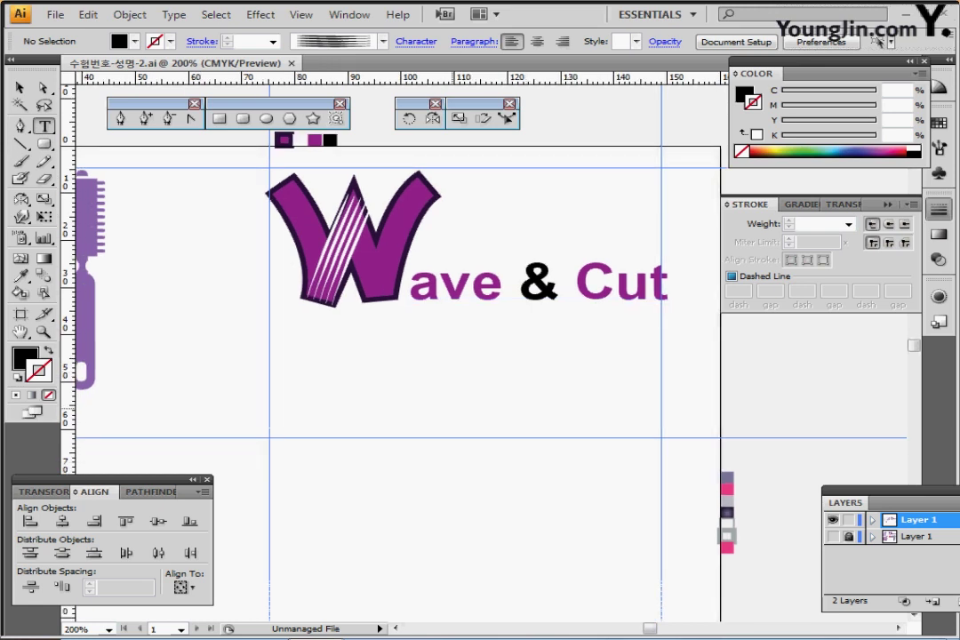
# Pick up the taupe fill from the uppermost swatch beside the artboard and set the stroke colour to black with nothing selected.
pyautogui.hotkey('ctrl', '-')
pyautogui.moveTo(355, 482); pyautogui.dragTo(518, 388)
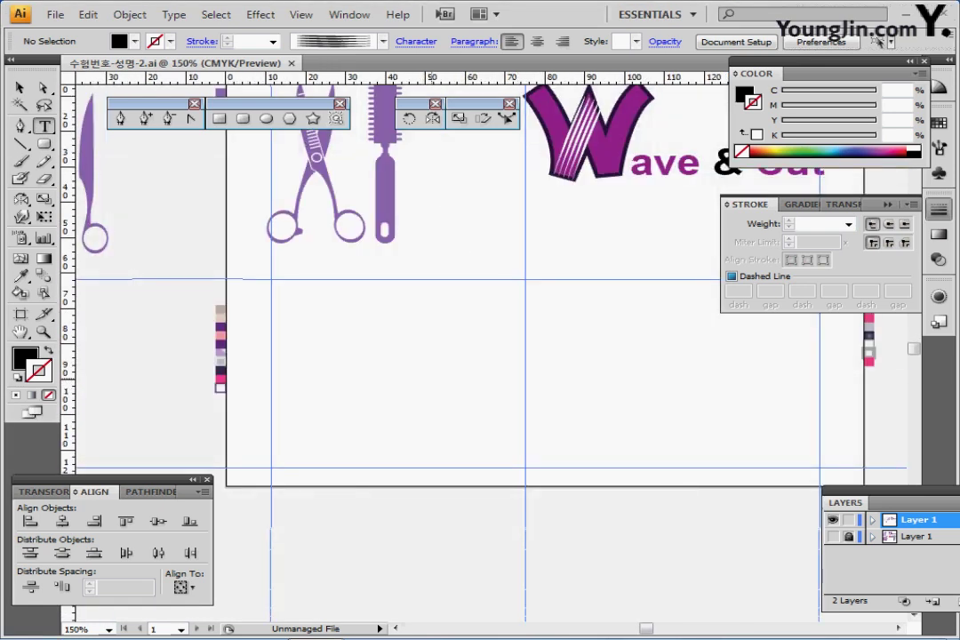
pyautogui.hotkey('ctrl', '+')
pyautogui.hotkey('ctrl', '+')
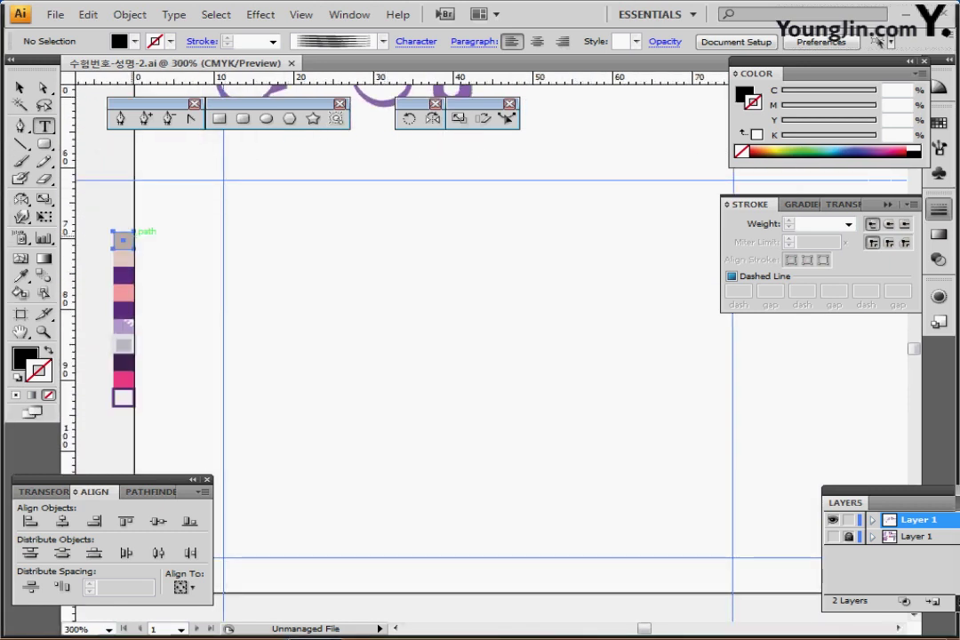
pyautogui.keyDown('ctrl'); pyautogui.click(130, 237); pyautogui.keyUp('ctrl')
pyautogui.keyDown('ctrl'); pyautogui.click(83, 416); pyautogui.keyUp('ctrl')
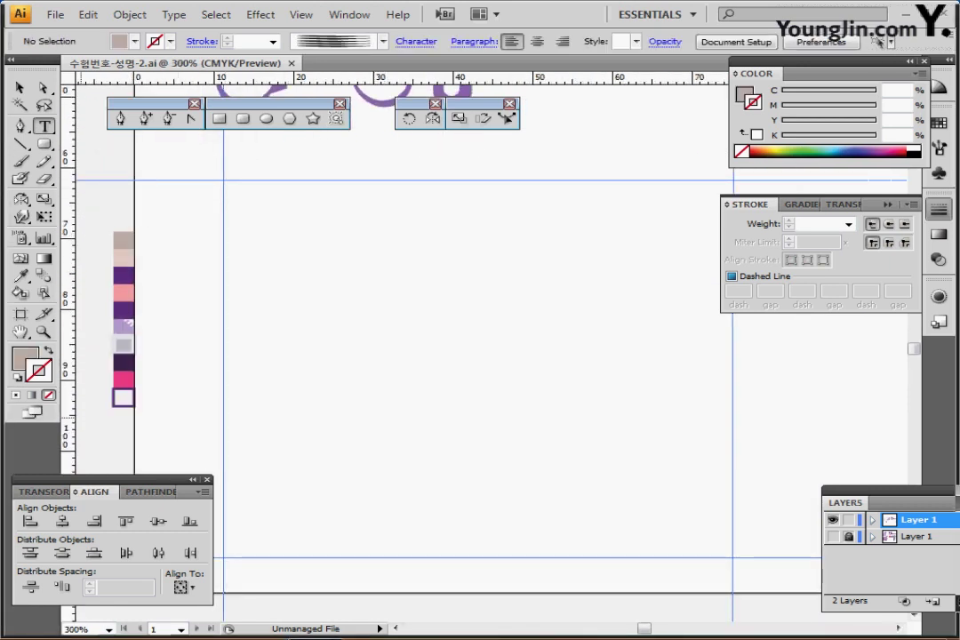
pyautogui.click(171, 42)
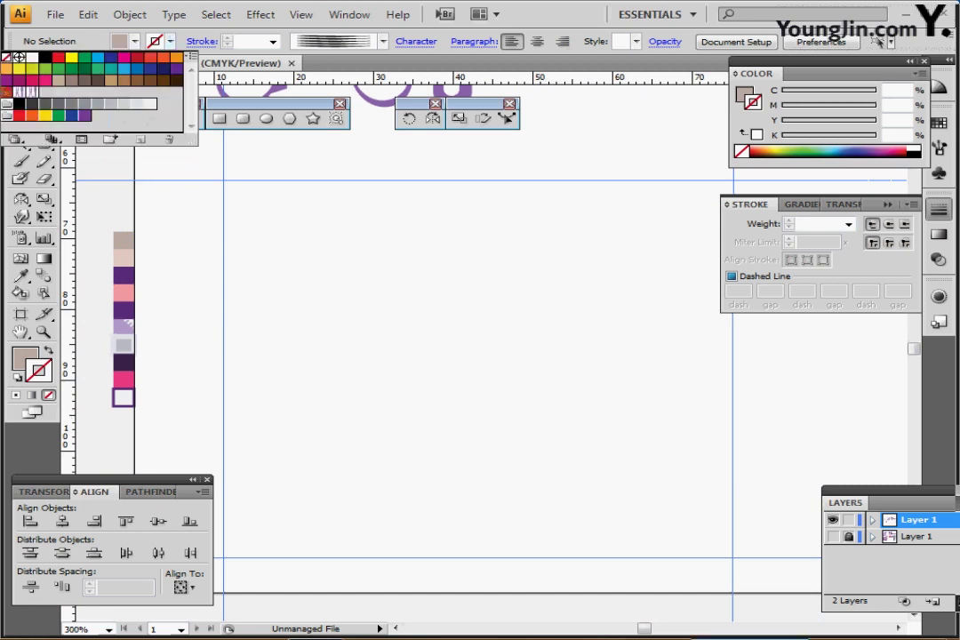
pyautogui.click(44, 59)
pyautogui.click(238, 336)
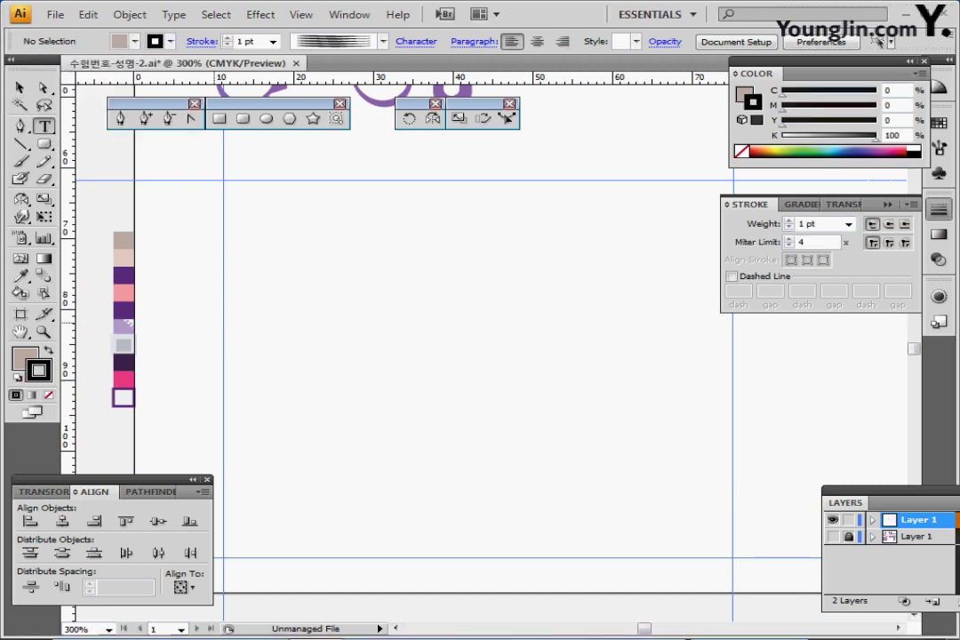
# Create an ellipse 27 mm wide and 30 mm high in the empty lower-left area of the artboard.
pyautogui.press('m')
pyautogui.click(266, 118)
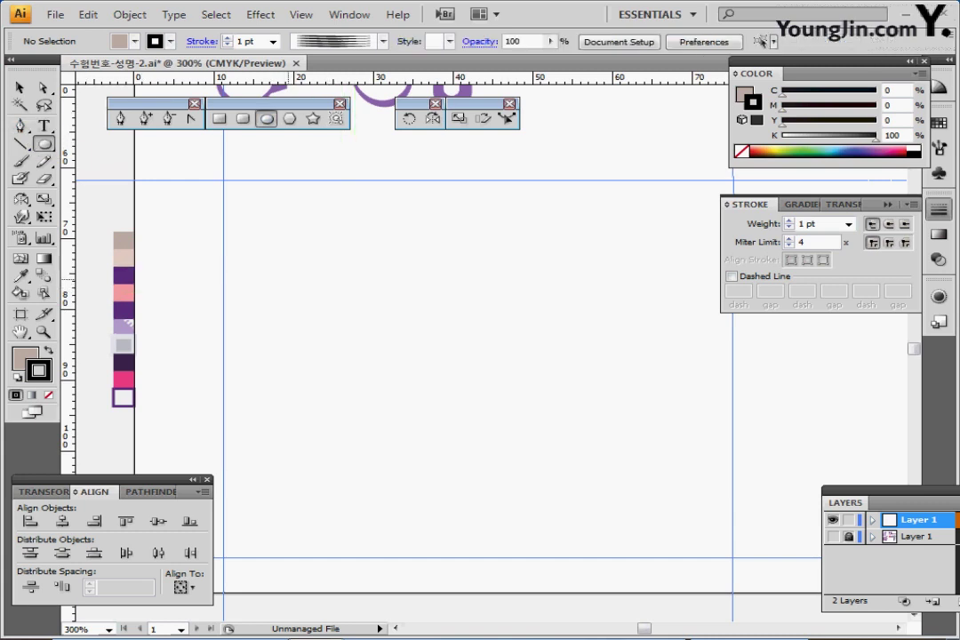
pyautogui.click(296, 328)
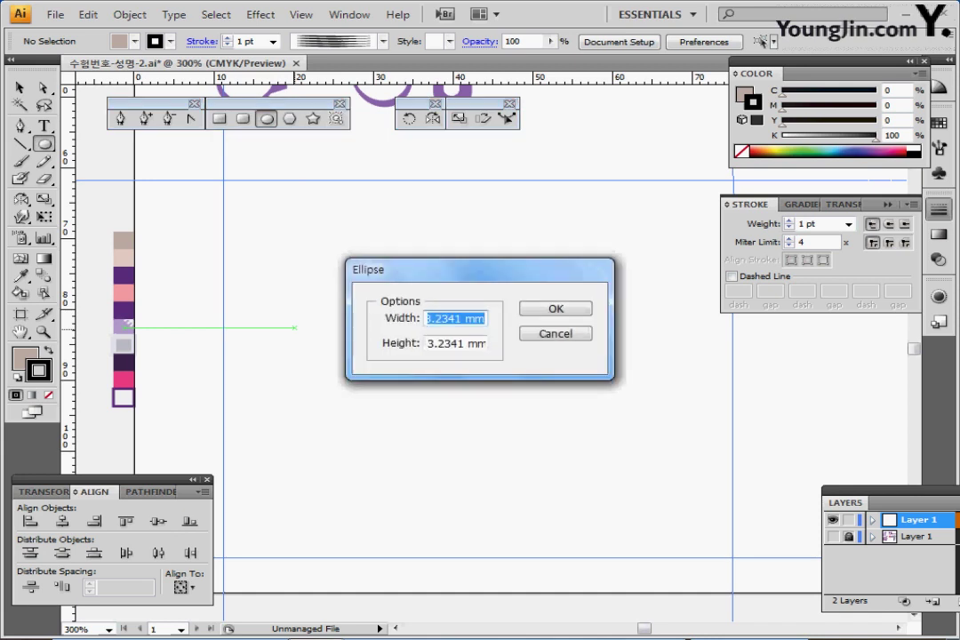
pyautogui.write('27')
pyautogui.press('Tab')
pyautogui.write('3')
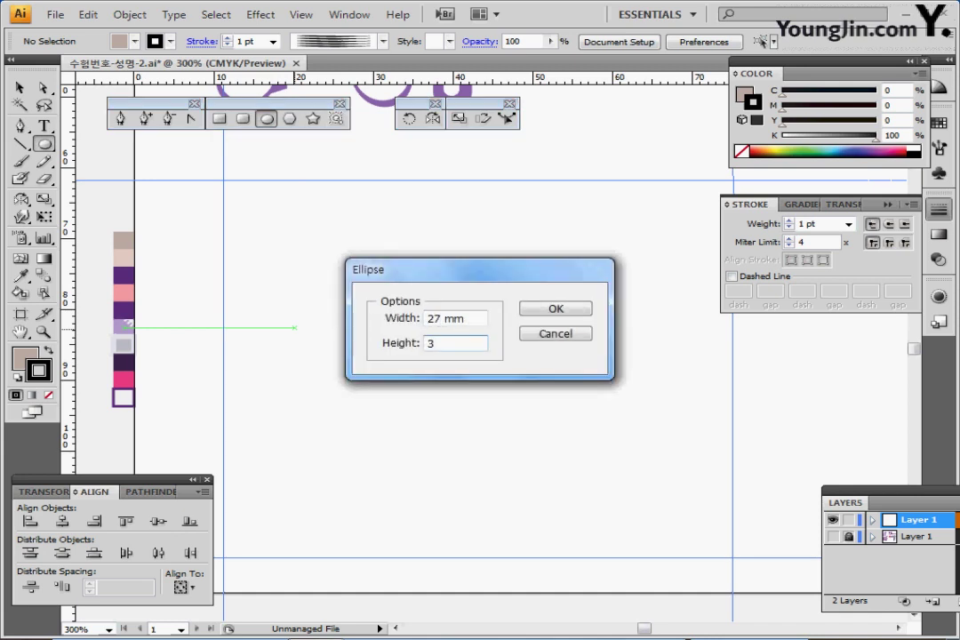
pyautogui.write('0')
pyautogui.press('Return')
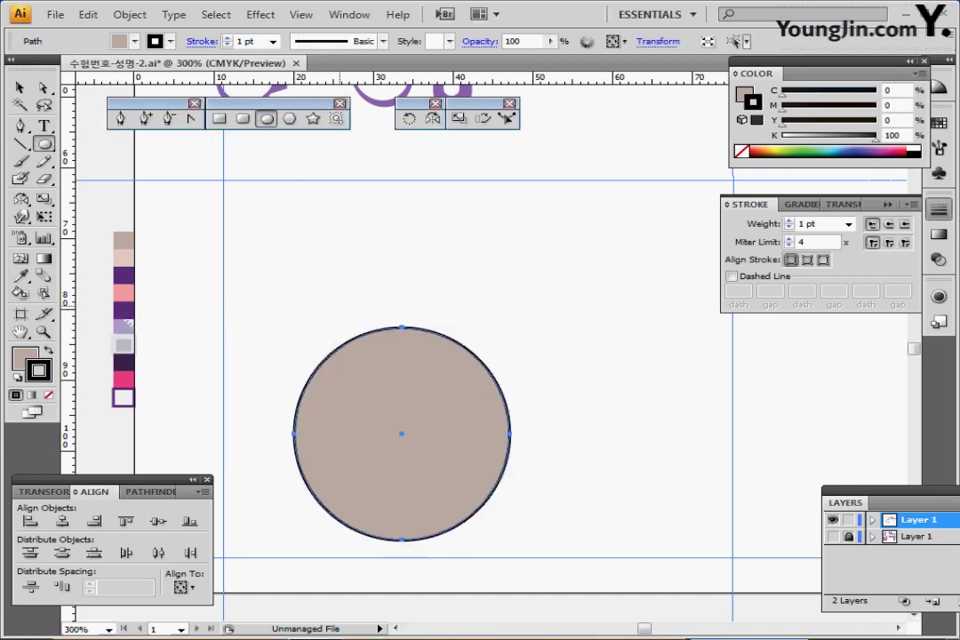
pyautogui.moveTo(404, 406); pyautogui.dragTo(426, 313)
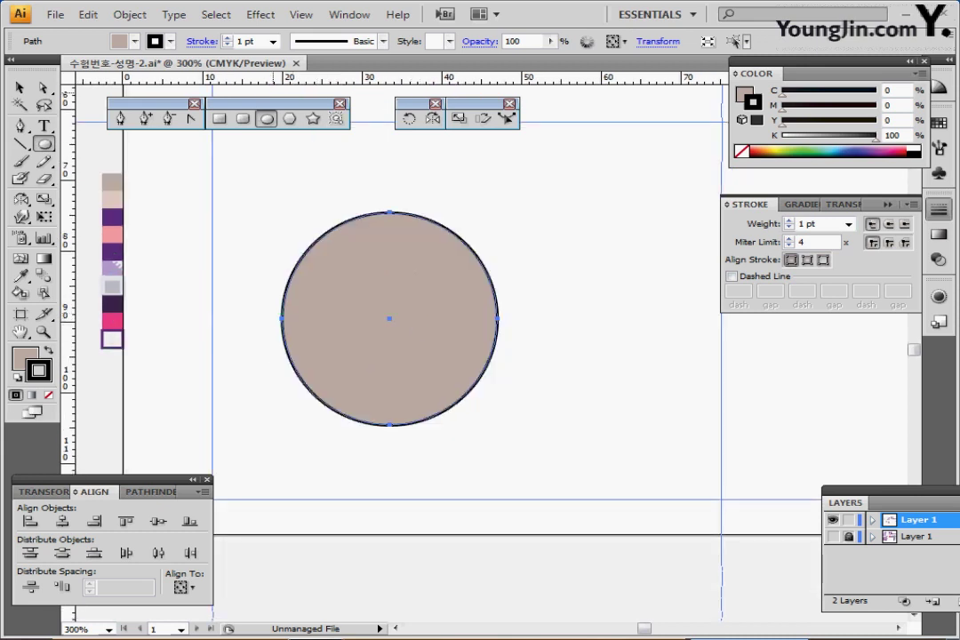
# Add extra anchor points midway between the taupe ellipse's existing ones with Add Anchor Points.
pyautogui.click(130, 14)
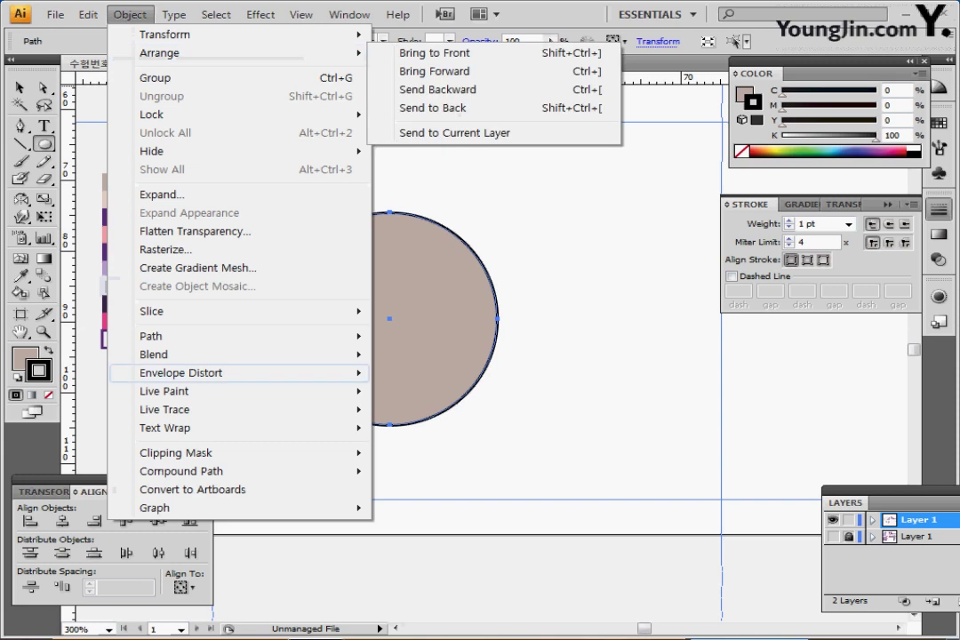
pyautogui.moveTo(222, 372)
pyautogui.moveTo(222, 336)
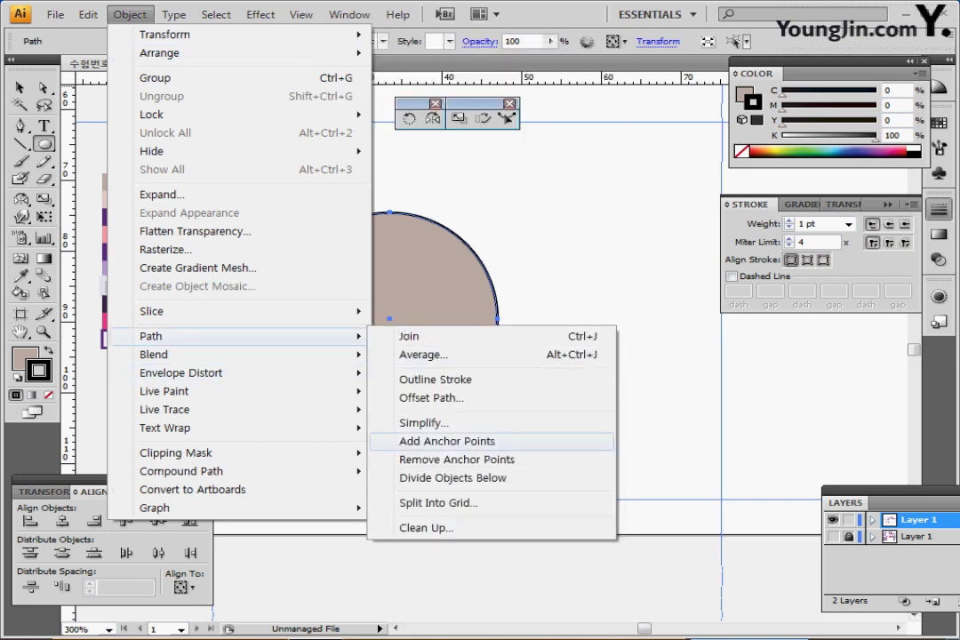
pyautogui.click(447, 441)
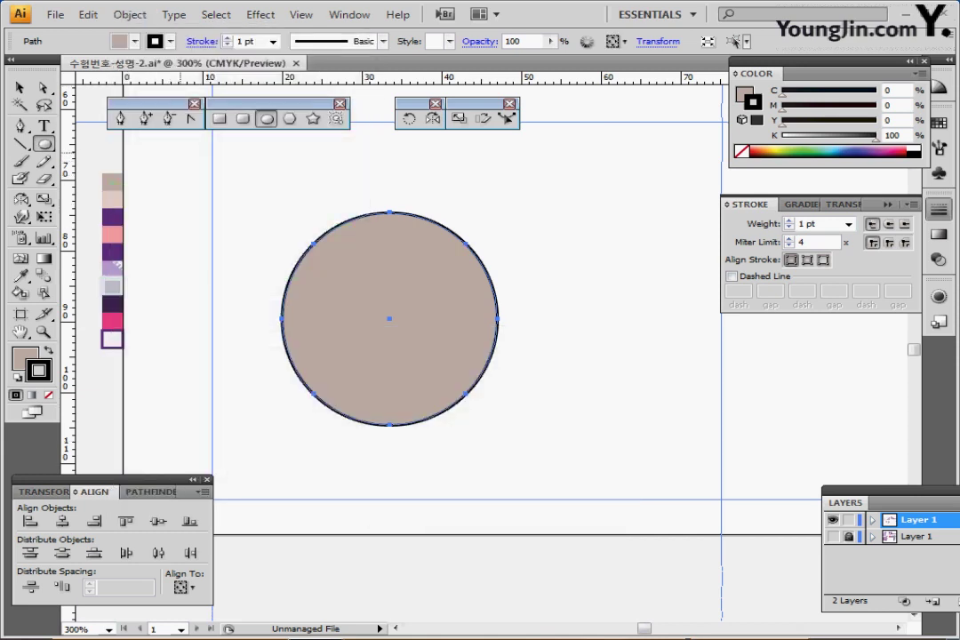
# Convert the ellipse's bottom anchor to a corner point and nudge it down and right to X 35.23 mm, Y -105.795 mm as a chin.
pyautogui.click(192, 119)
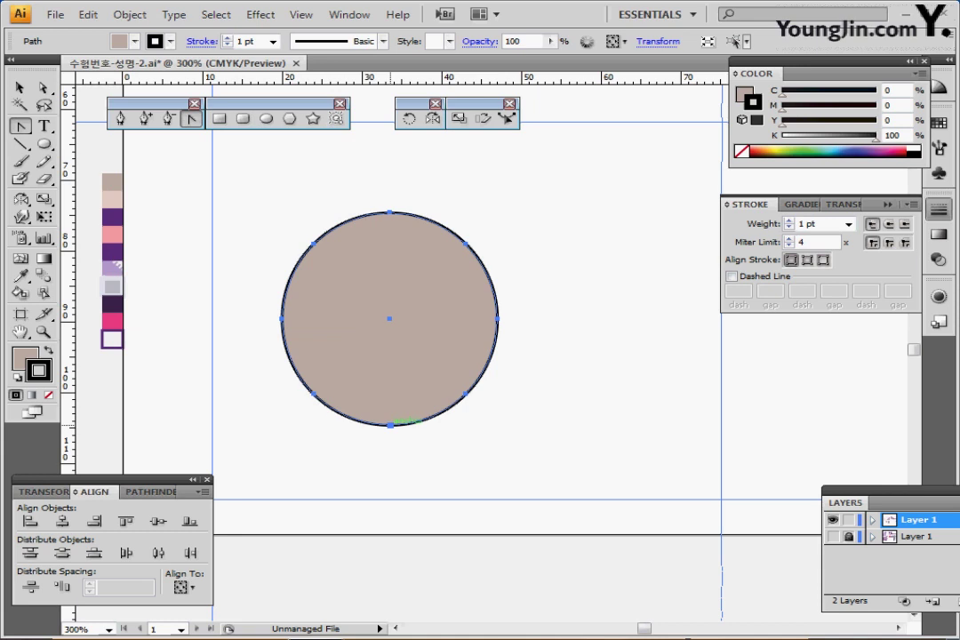
pyautogui.click(390, 424)
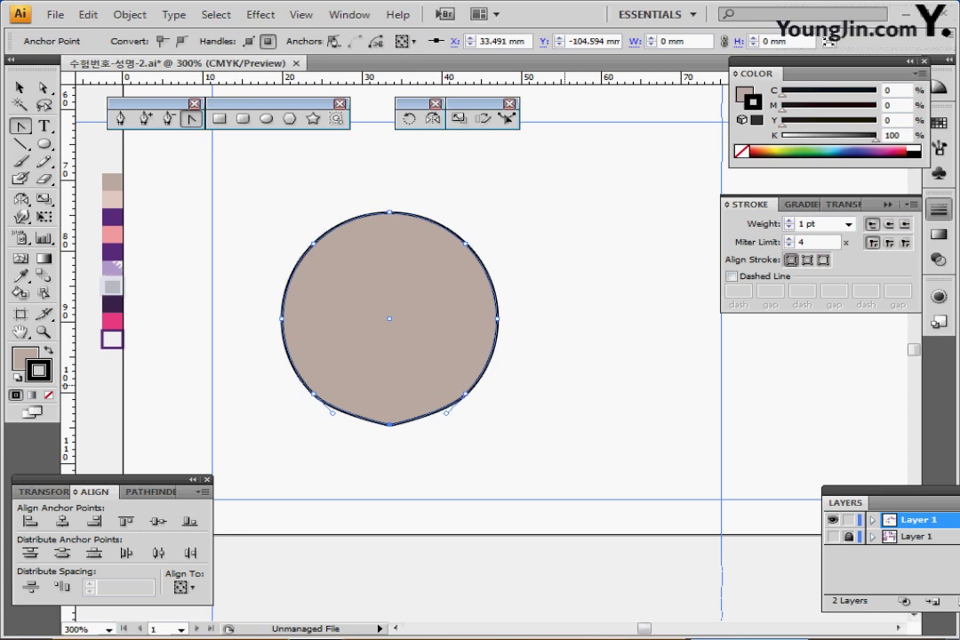
pyautogui.press('Right')
pyautogui.press('Right')
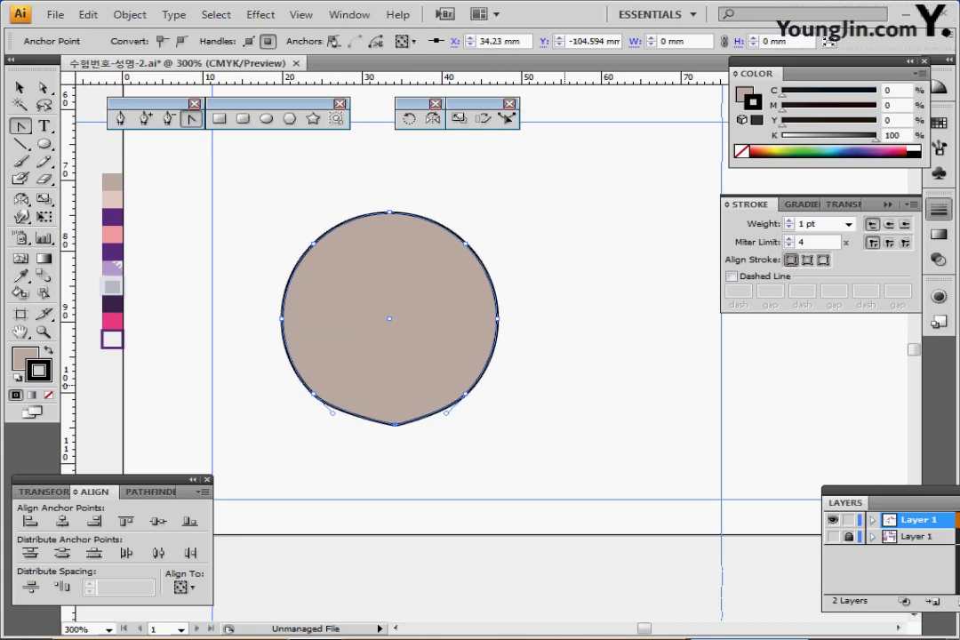
pyautogui.press('Down')
pyautogui.press('Down')
pyautogui.press('Right')
pyautogui.press('Right')
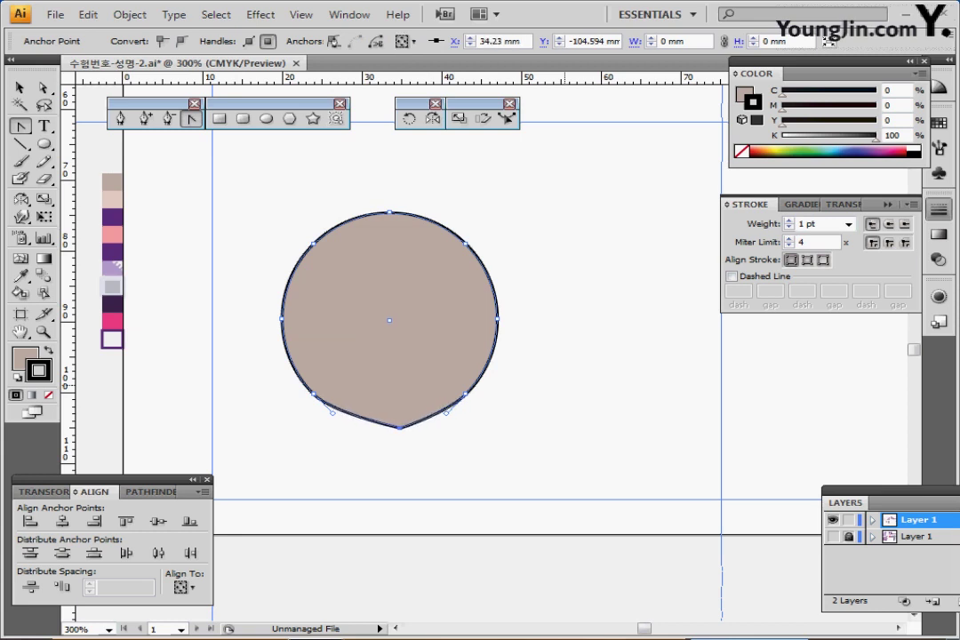
pyautogui.press('Down')
pyautogui.moveTo(399, 432); pyautogui.dragTo(402, 432)
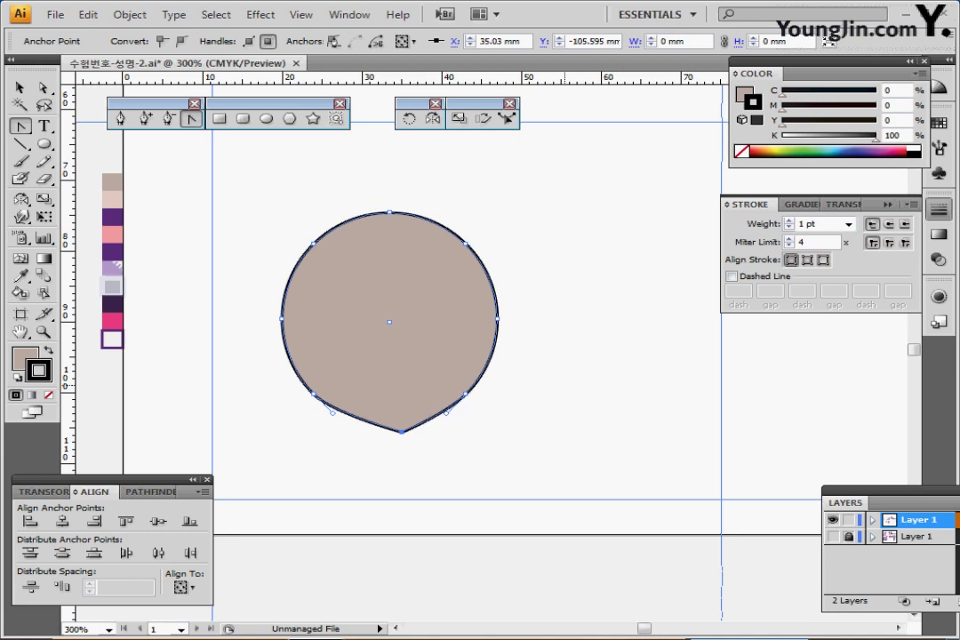
pyautogui.press('Down')
pyautogui.press('Right')
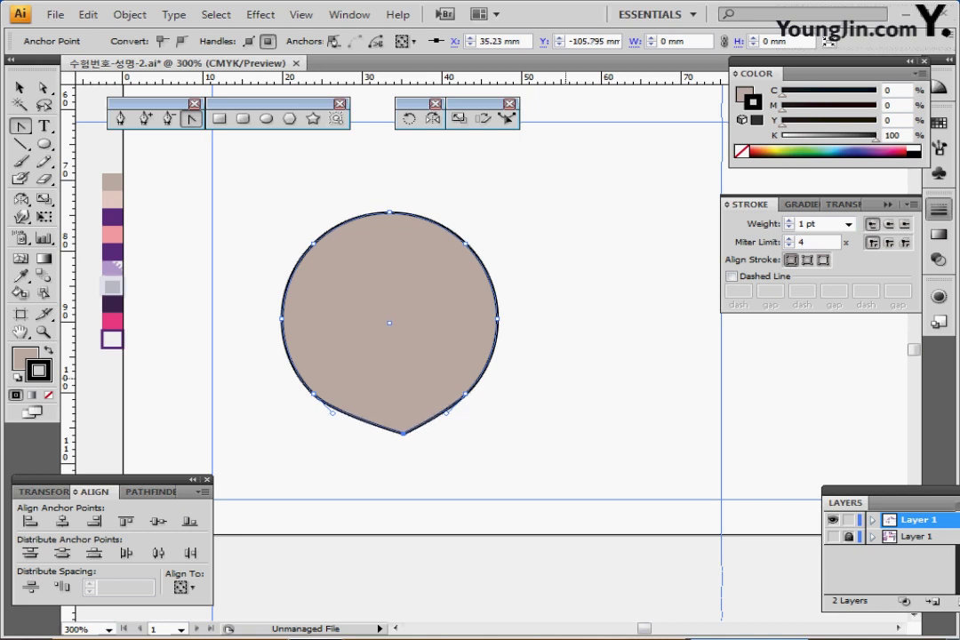
# Create a smaller copy of the pointed face shape with Offset Path, about 1 mm inside its outline.
pyautogui.click(129, 14)
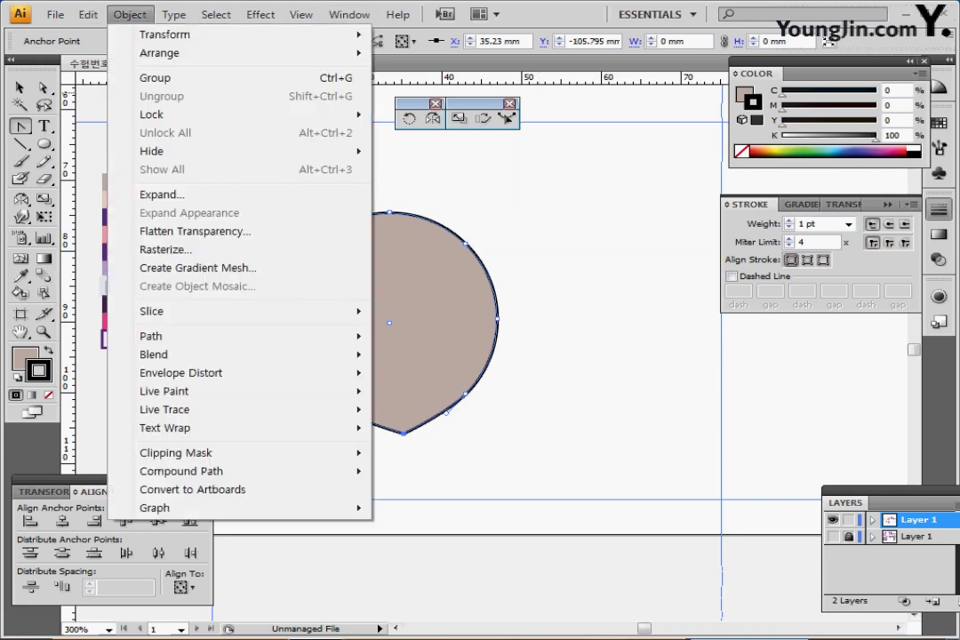
pyautogui.moveTo(178, 337)
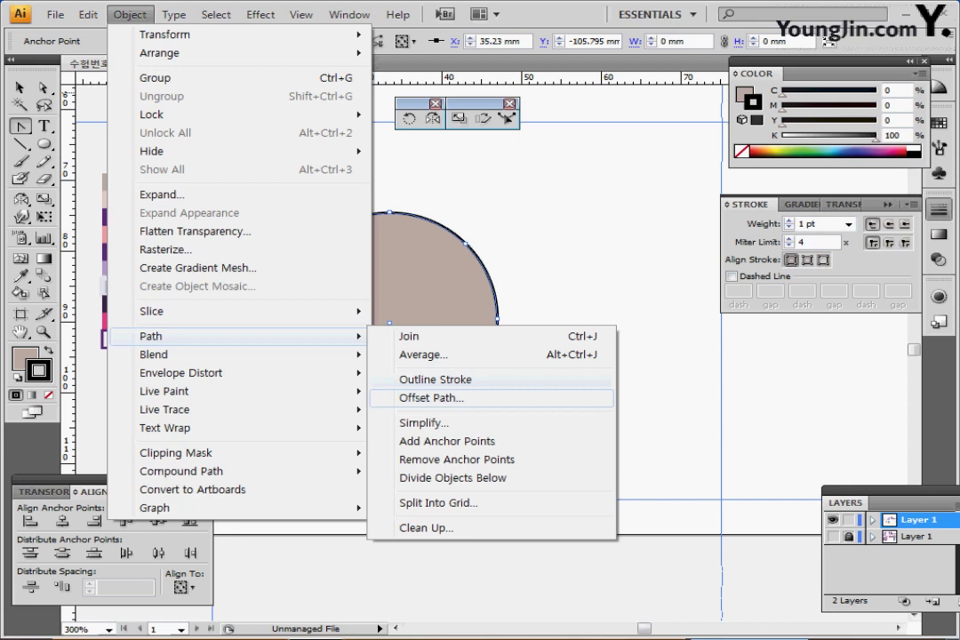
pyautogui.click(431, 398)
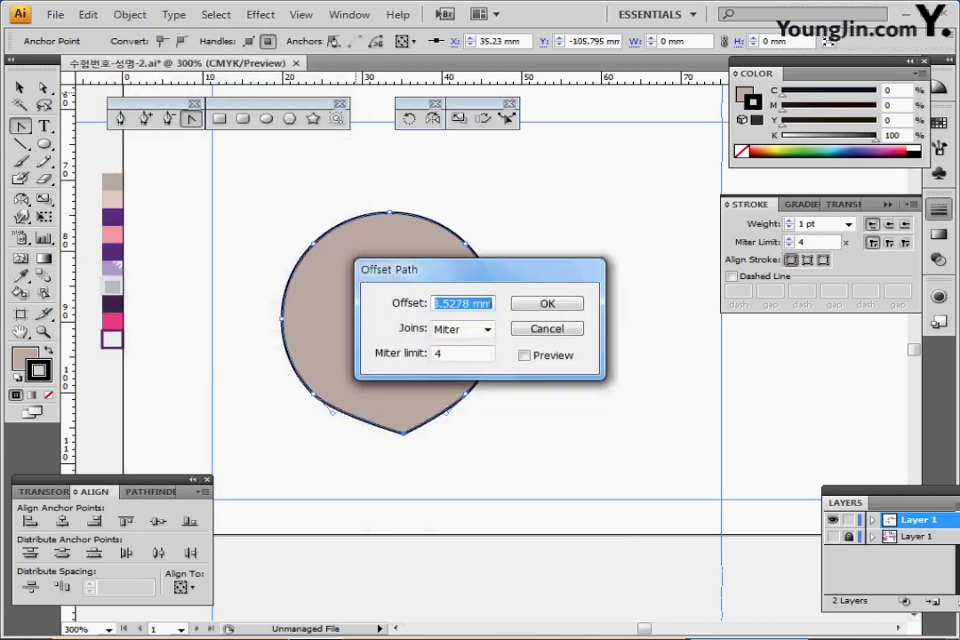
pyautogui.write('-2')
pyautogui.press('Return')
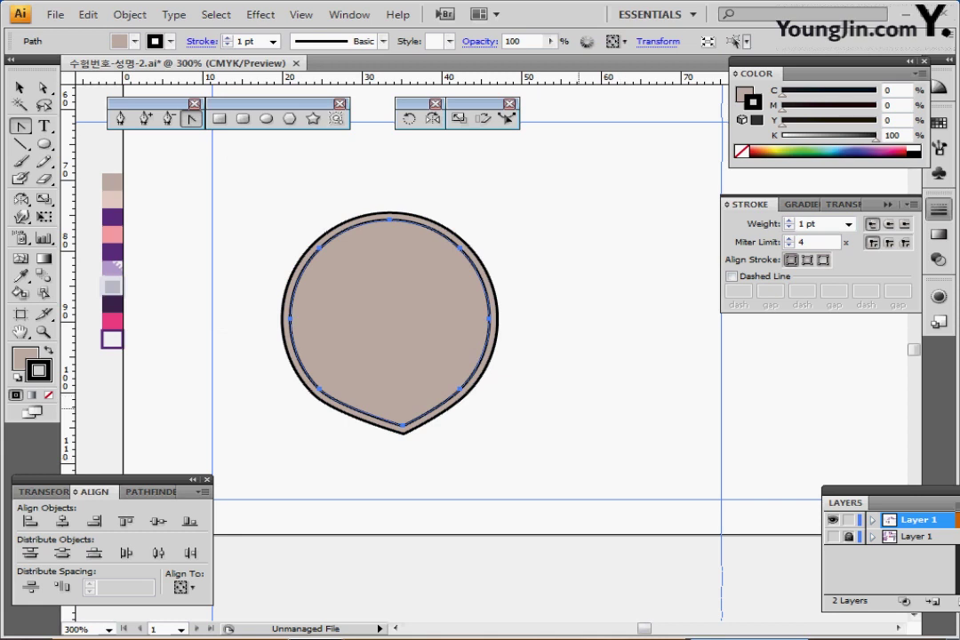
# Nudge the inner face shape slightly up and left so the taupe rim is thicker along its lower right side.
pyautogui.press('Up')
pyautogui.press('Up')
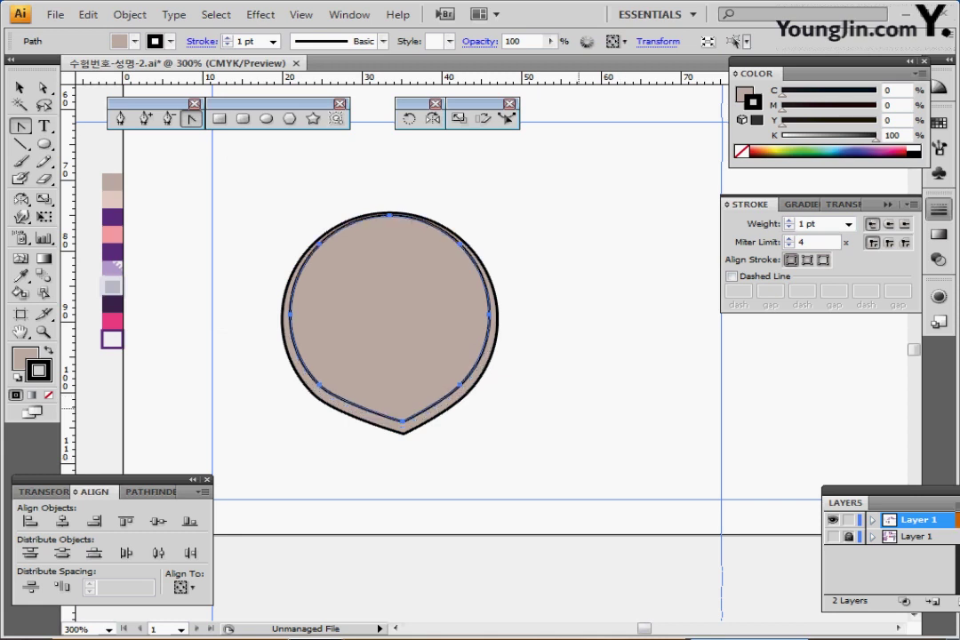
pyautogui.press('Left')
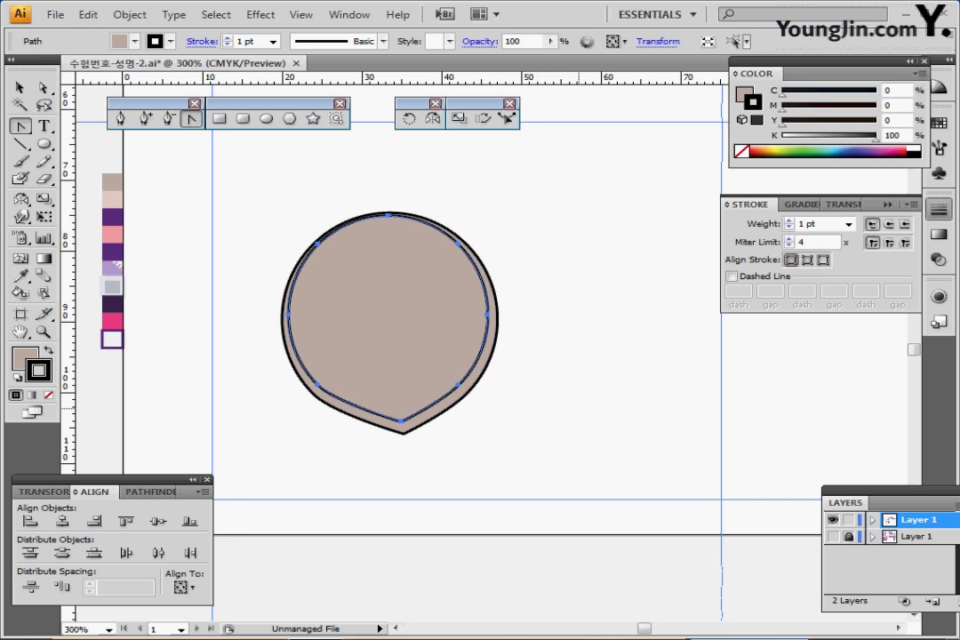
pyautogui.press('Down')
pyautogui.press('Left')
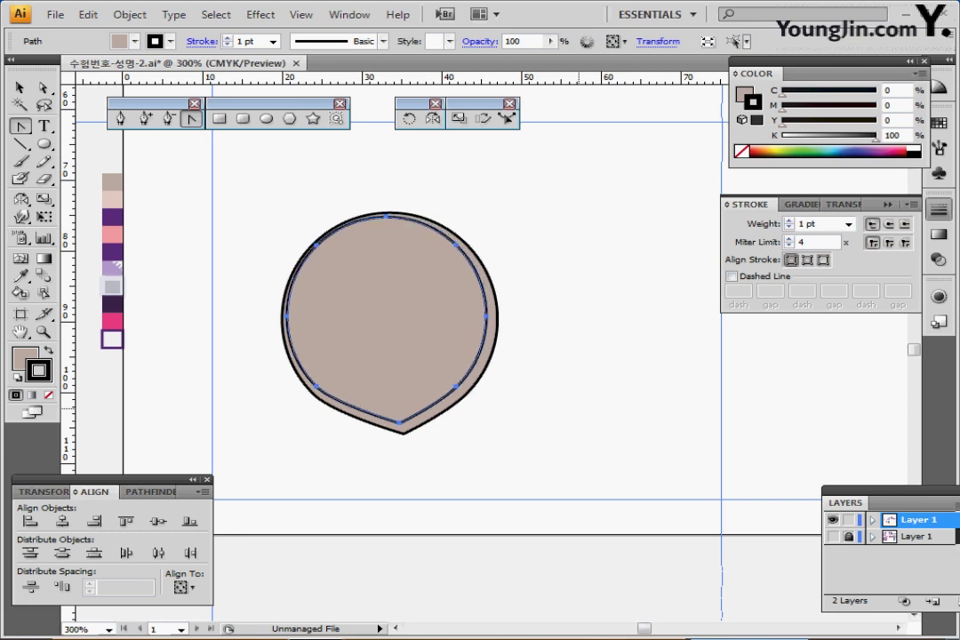
pyautogui.press('Down')
pyautogui.press('Right')
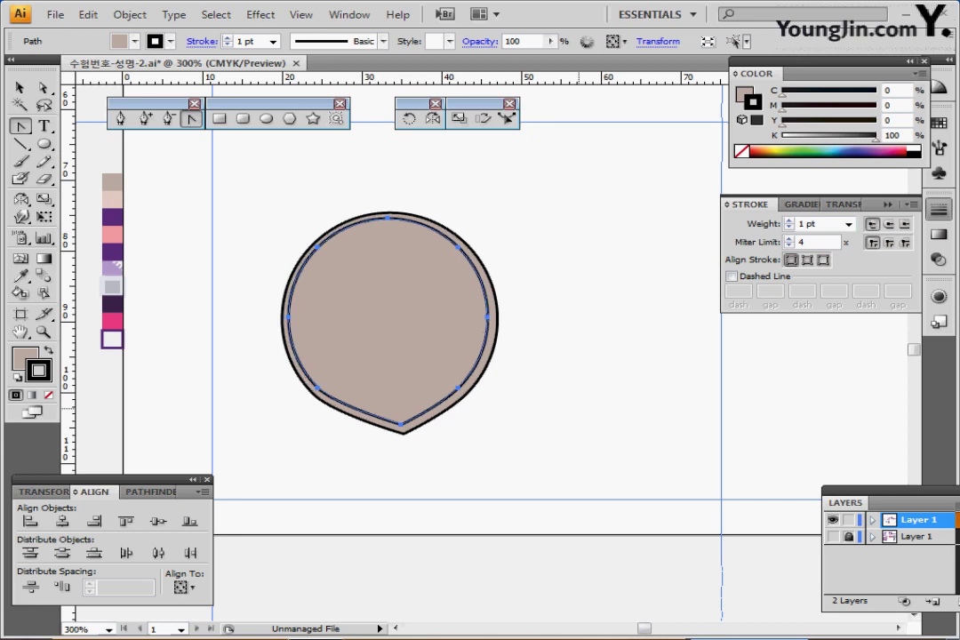
pyautogui.press('Left')
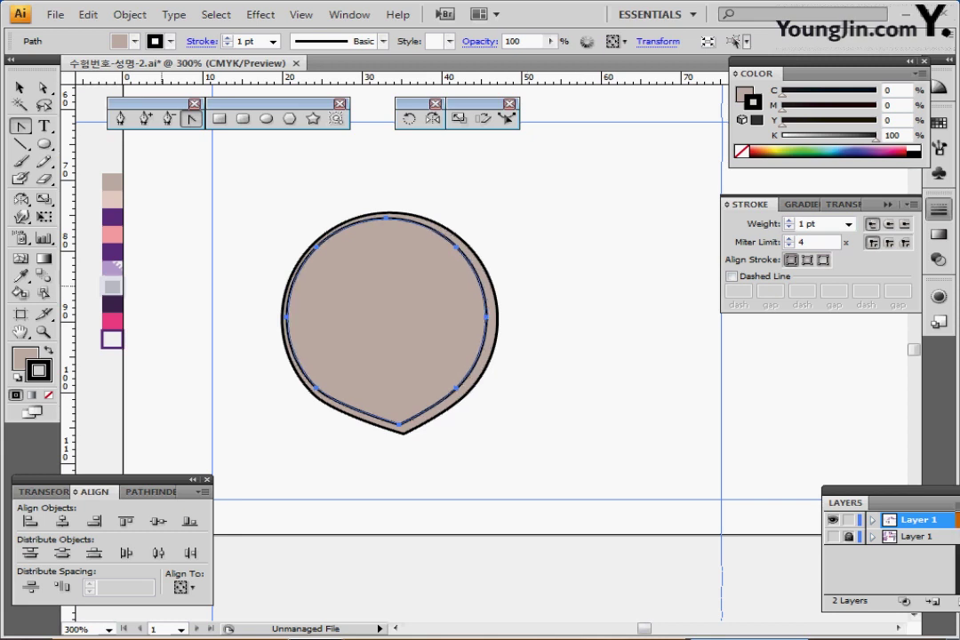
# Fill the inner face shape with the light pink swatch beside the artboard and remove the strokes from both face shapes.
pyautogui.press('i')
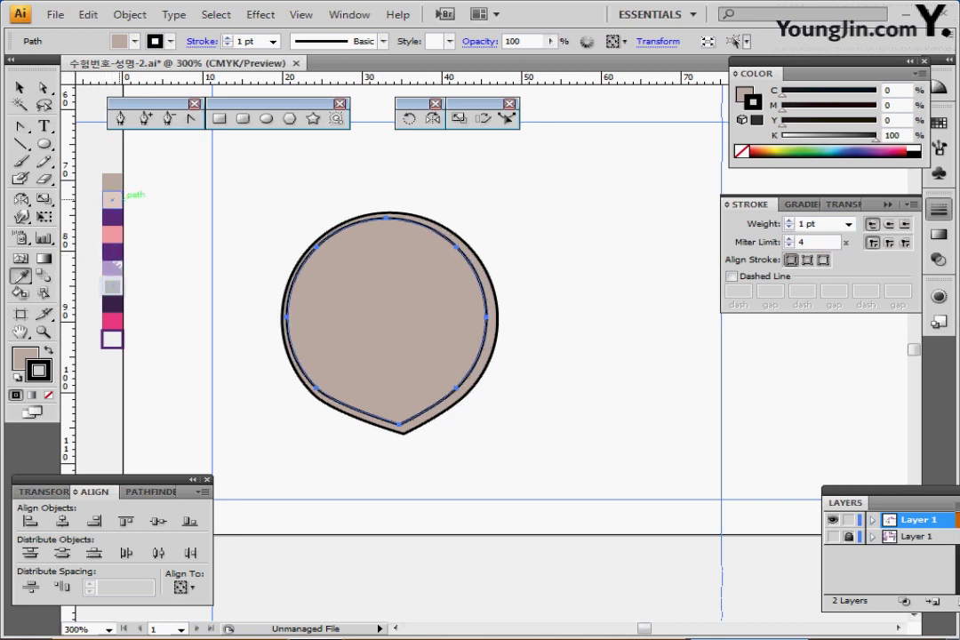
pyautogui.click(114, 200)
pyautogui.hotkey('ctrl', 'a')
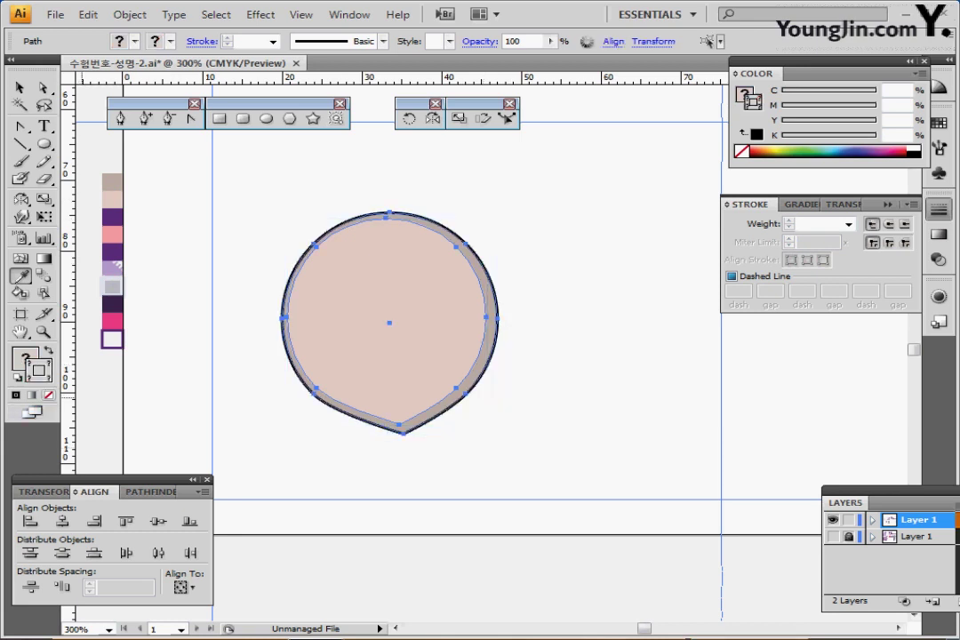
pyautogui.click(49, 395)
pyautogui.keyDown('ctrl'); pyautogui.click(260, 226); pyautogui.keyUp('ctrl')
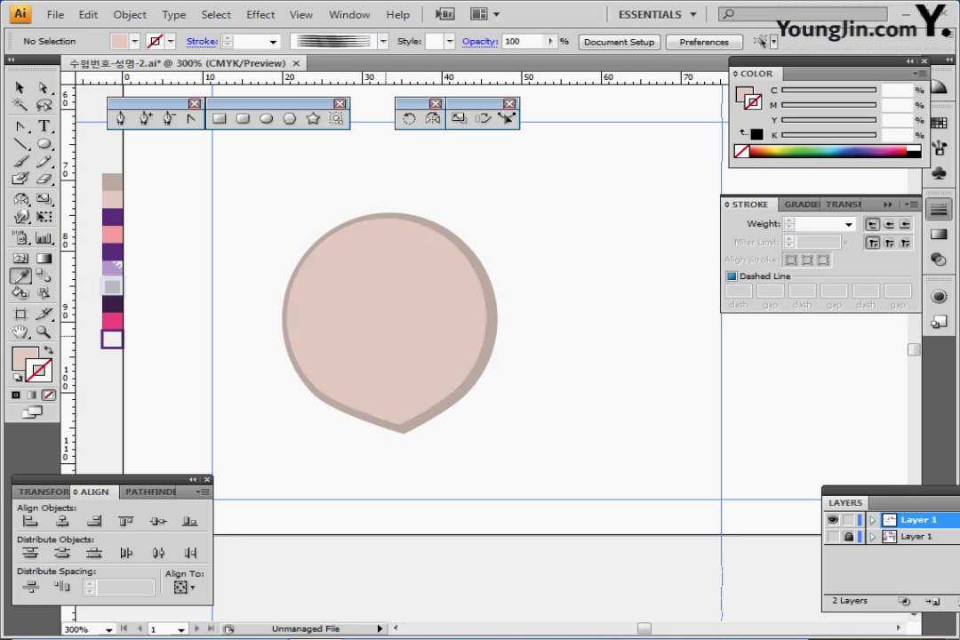
# Display the working paths as outlines and show the locked reference illustration beneath them.
pyautogui.hotkey('ctrl', '+')
pyautogui.hotkey('ctrl', '+')
pyautogui.moveTo(522, 277); pyautogui.dragTo(413, 290)
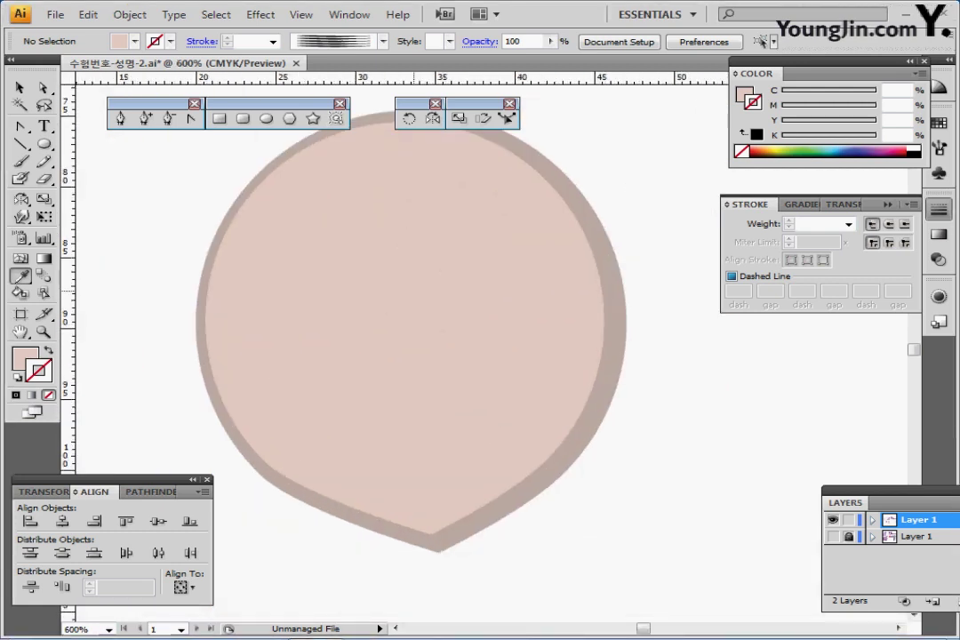
pyautogui.hotkey('ctrl', 'y')
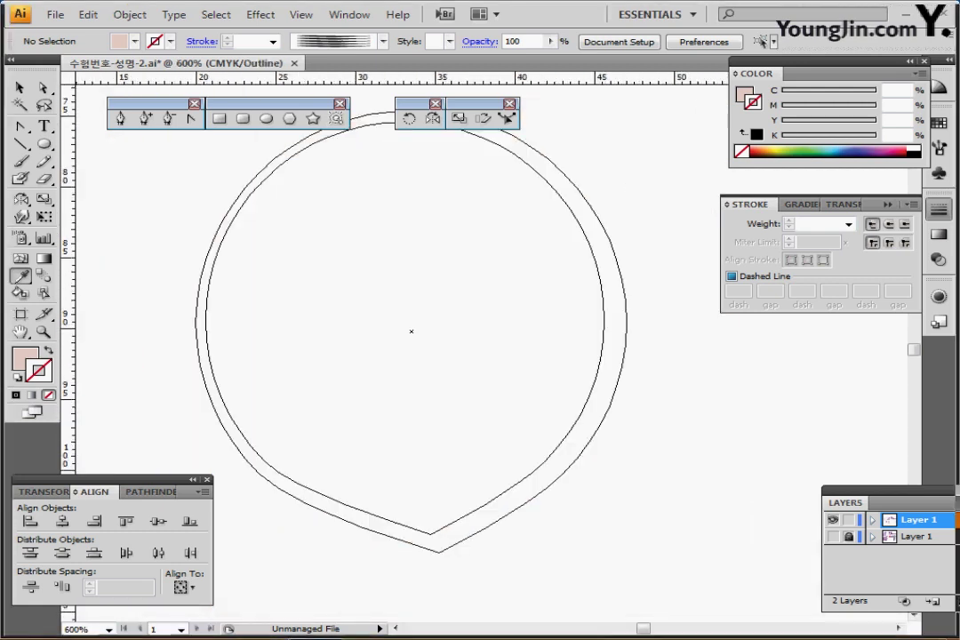
pyautogui.hotkey('ctrl', 'shift', 'w')
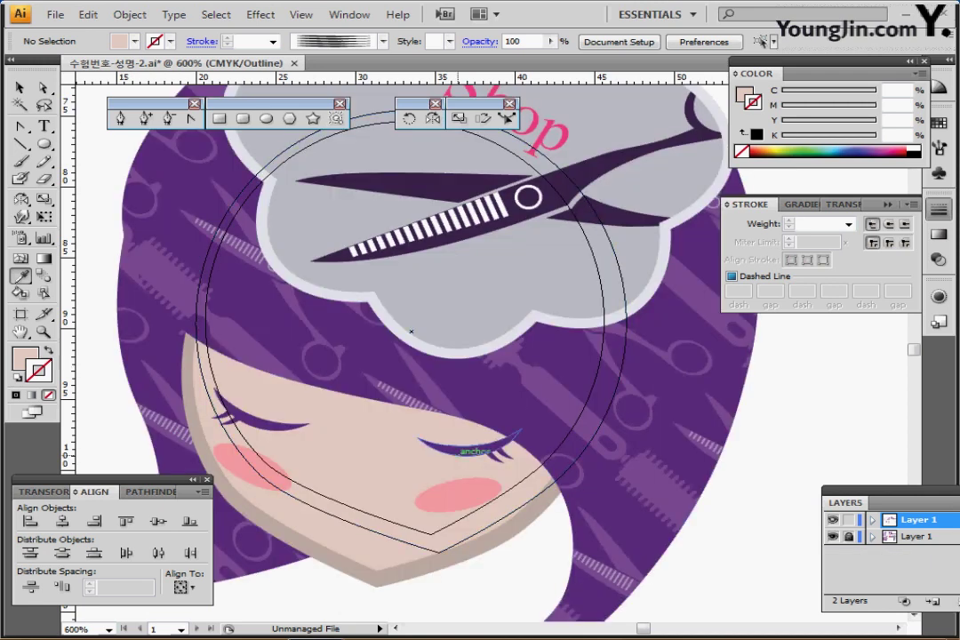
# Move both face shapes together down and left onto the reference face, bringing their chins near its chin, and deselect them.
pyautogui.press('v')
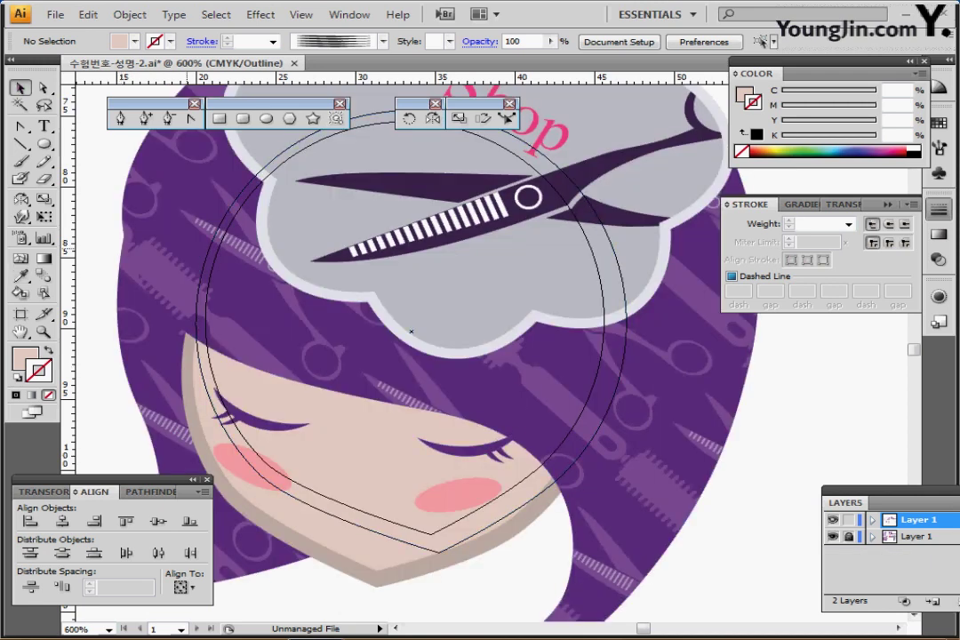
pyautogui.click(561, 190)
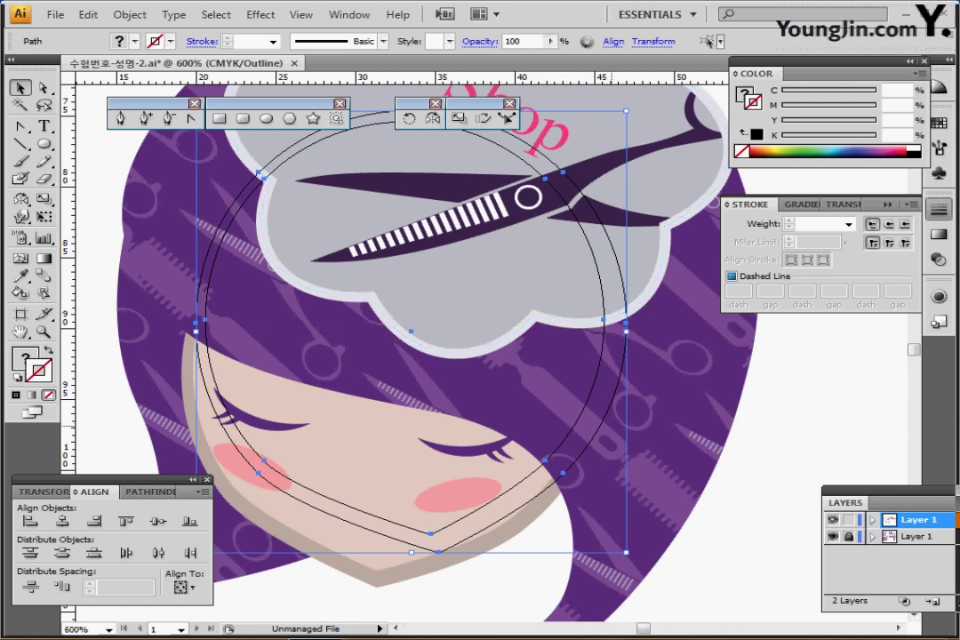
pyautogui.moveTo(430, 533); pyautogui.dragTo(375, 570)
pyautogui.moveTo(520, 512); pyautogui.dragTo(514, 521)
pyautogui.hotkey('ctrl', 'shift', 'a')
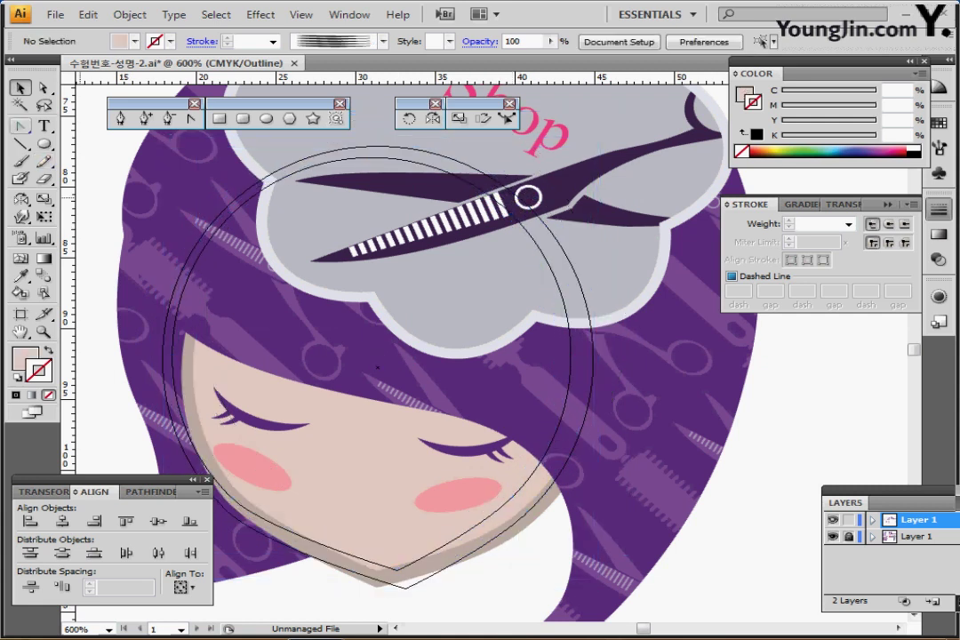
# Draw a small and a larger overlapping ellipse tracing the reference's left closed eyelid, then hide the reference and return to preview.
pyautogui.click(266, 118)
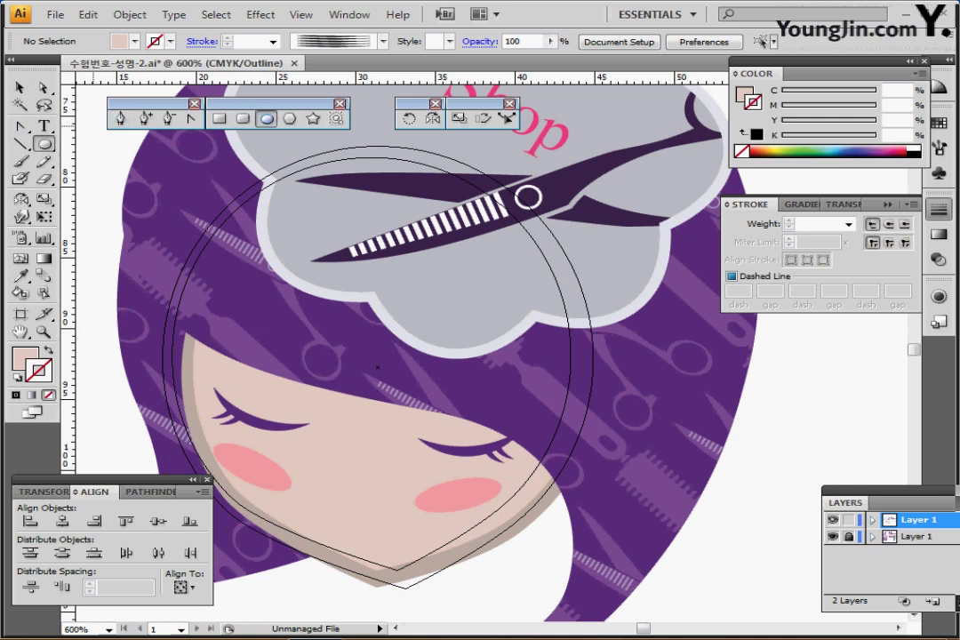
pyautogui.moveTo(214, 307); pyautogui.dragTo(345, 430)
pyautogui.moveTo(218, 283)
pyautogui.mouseDown()
pyautogui.moveTo(258, 347)
pyautogui.moveTo(344, 392)
pyautogui.moveTo(399, 372)
pyautogui.moveTo(406, 425)
pyautogui.mouseUp()
pyautogui.moveTo(307, 347); pyautogui.dragTo(285, 345)
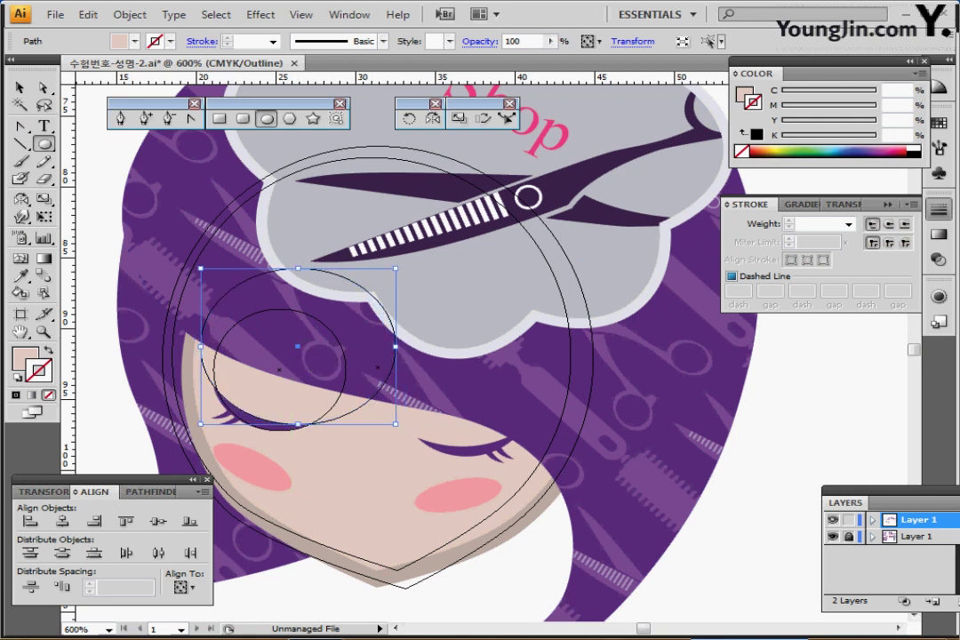
pyautogui.hotkey('ctrl', 'shift', 'w')
pyautogui.hotkey('ctrl', 'y')
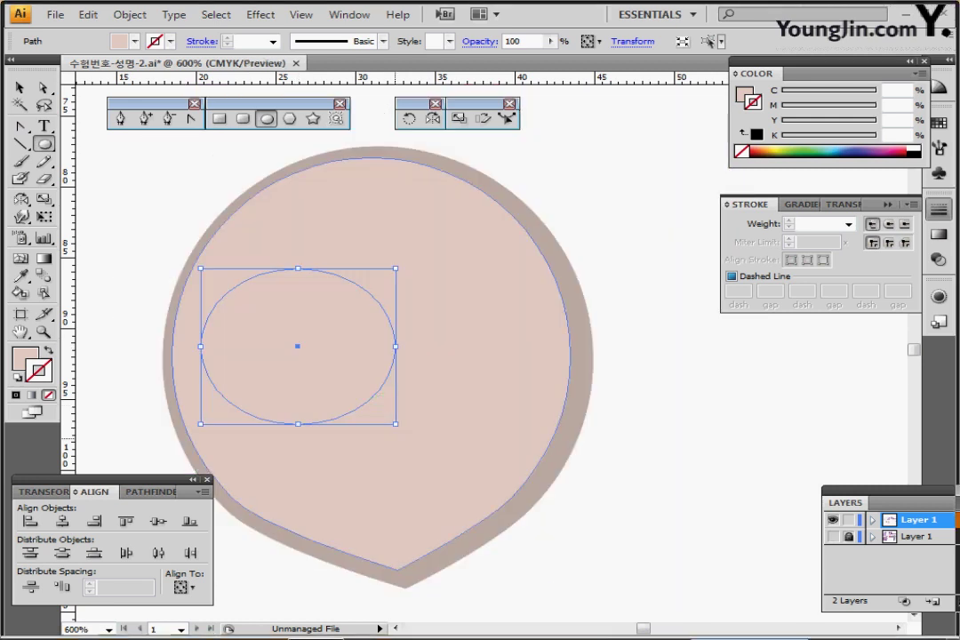
# Give only the two eye ellipses a white fill and 1 pt black stroke, and cut the larger from the smaller with Minus Front.
pyautogui.hotkey('ctrl', 'a')
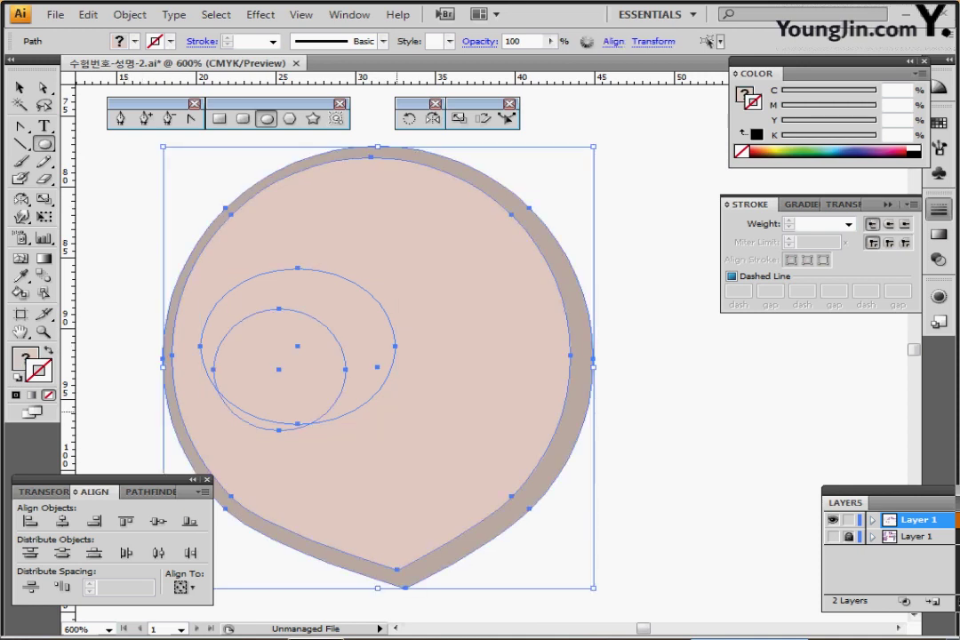
pyautogui.moveTo(142, 214); pyautogui.dragTo(233, 247)
pyautogui.press('d')
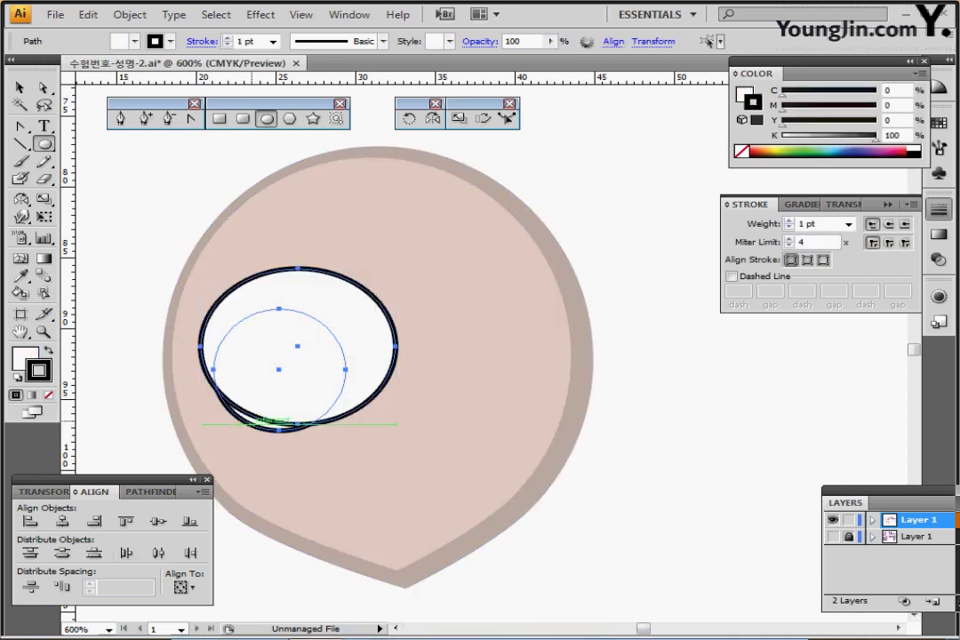
pyautogui.click(142, 492)
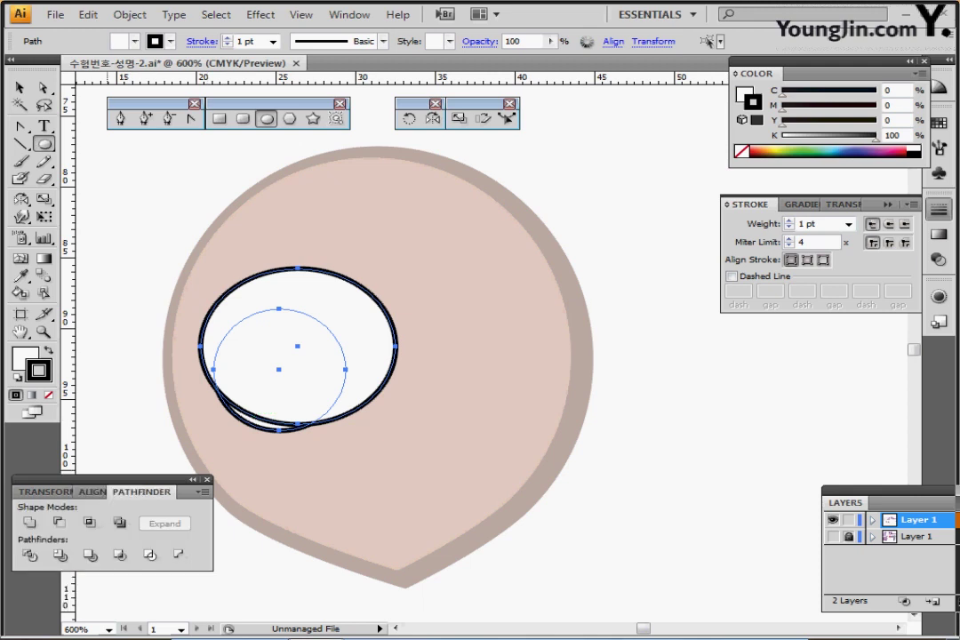
pyautogui.click(59, 522)
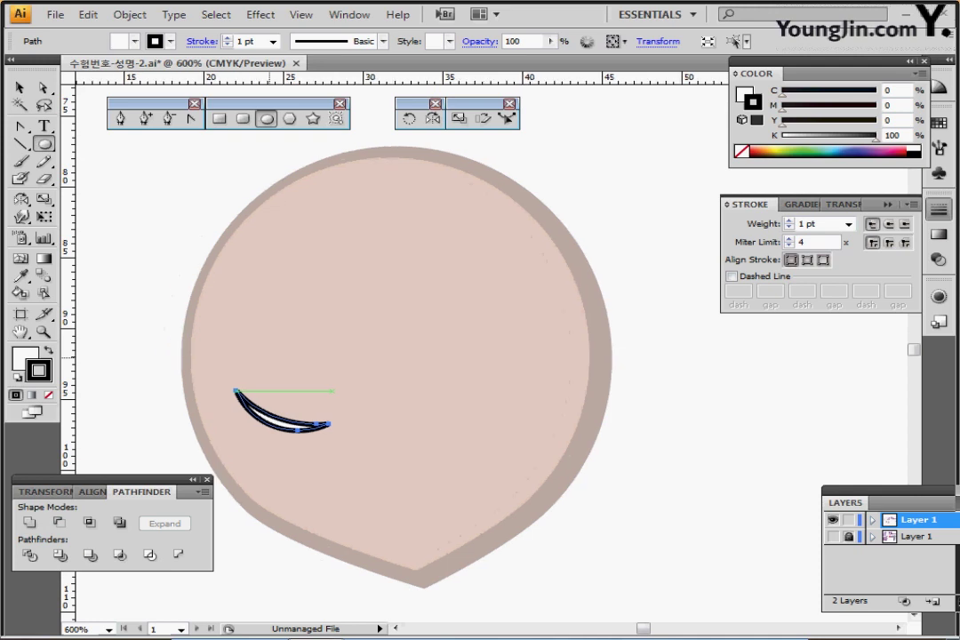
# Fill the eyelid crescent with the purple swatch directly below the light pink one, without a stroke, and collapse the Stroke settings.
pyautogui.hotkey('ctrl', '-')
pyautogui.moveTo(266, 316); pyautogui.dragTo(249, 337)
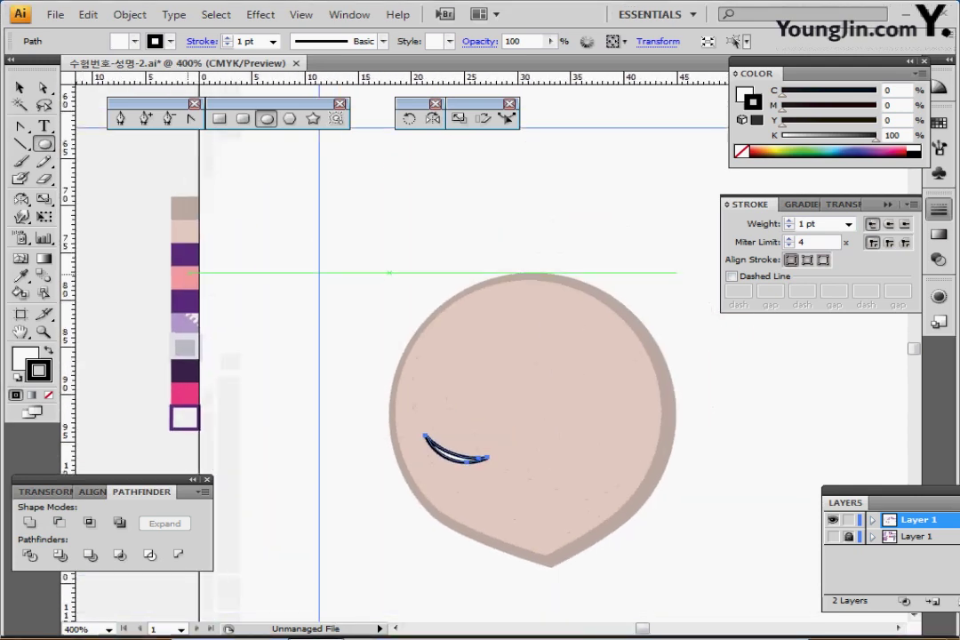
pyautogui.press('i')
pyautogui.click(185, 255)
pyautogui.click(186, 255)
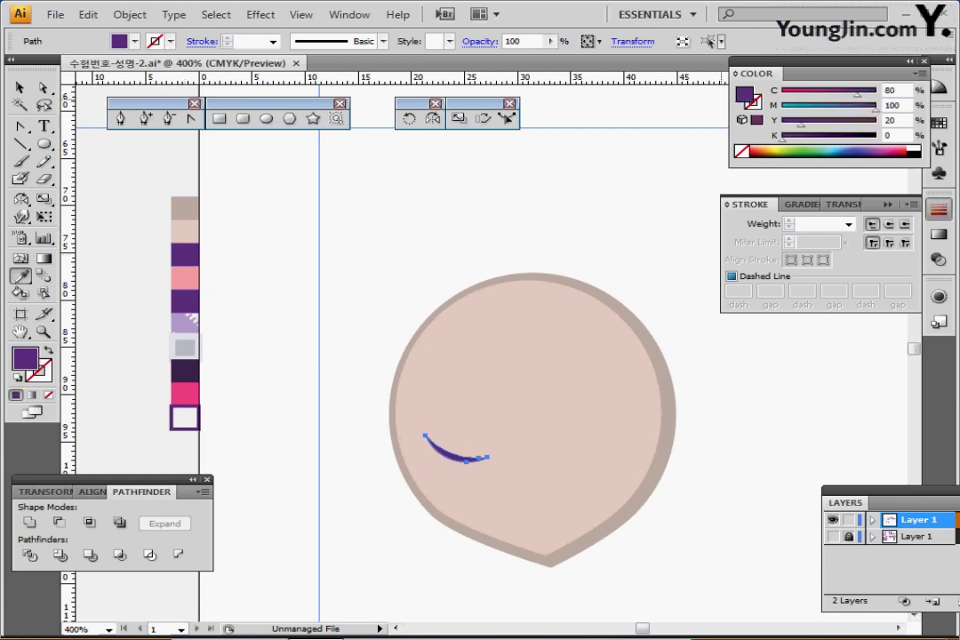
pyautogui.click(939, 210)
pyautogui.scroll(2, 646, 346)
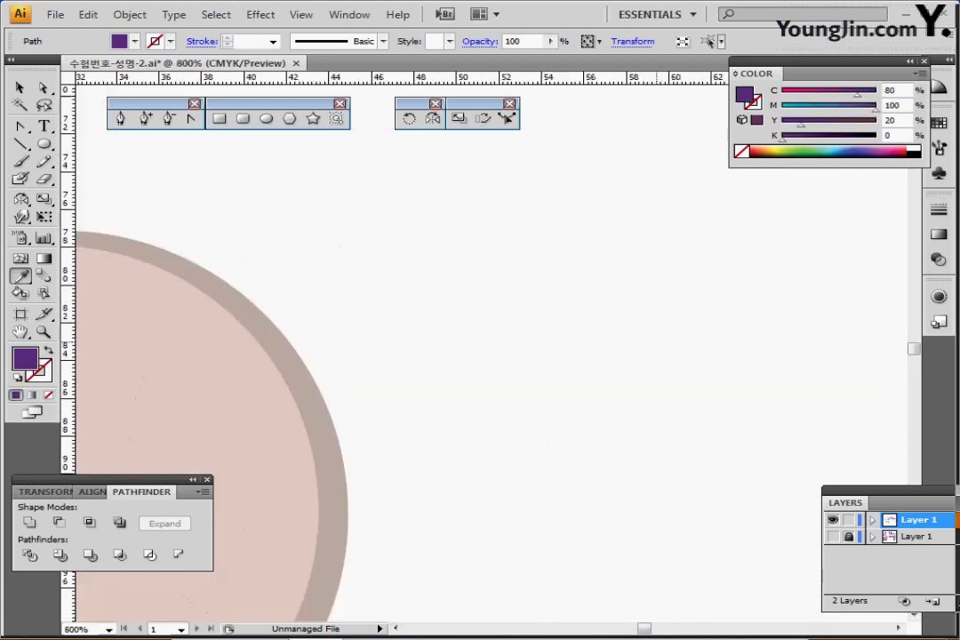
pyautogui.moveTo(336, 431); pyautogui.dragTo(737, 233)
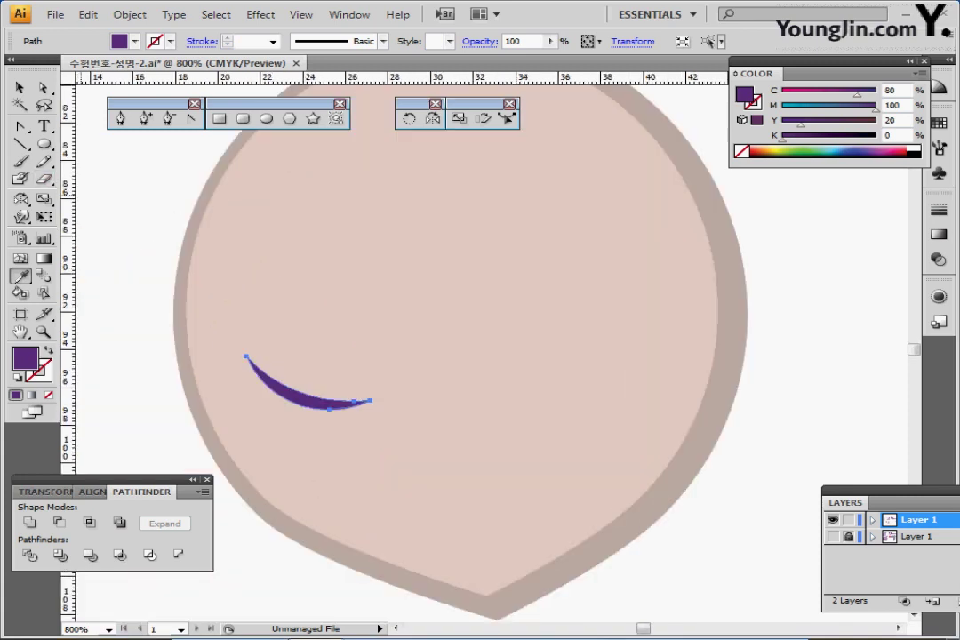
# Deselect the eyelid and draw a small closed, curved purple eyelash about 1.2 mm wide with the Pen tool, pointing outward from the eyelid's outer end.
pyautogui.hotkey('ctrl', 'shift', 'a')
pyautogui.press('p')
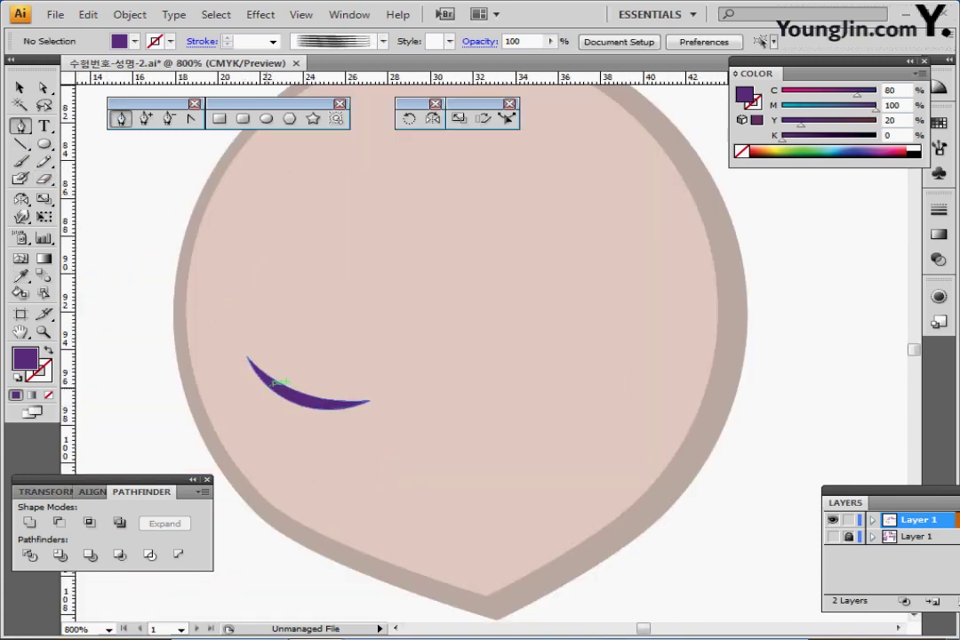
pyautogui.moveTo(261, 379); pyautogui.dragTo(227, 387)
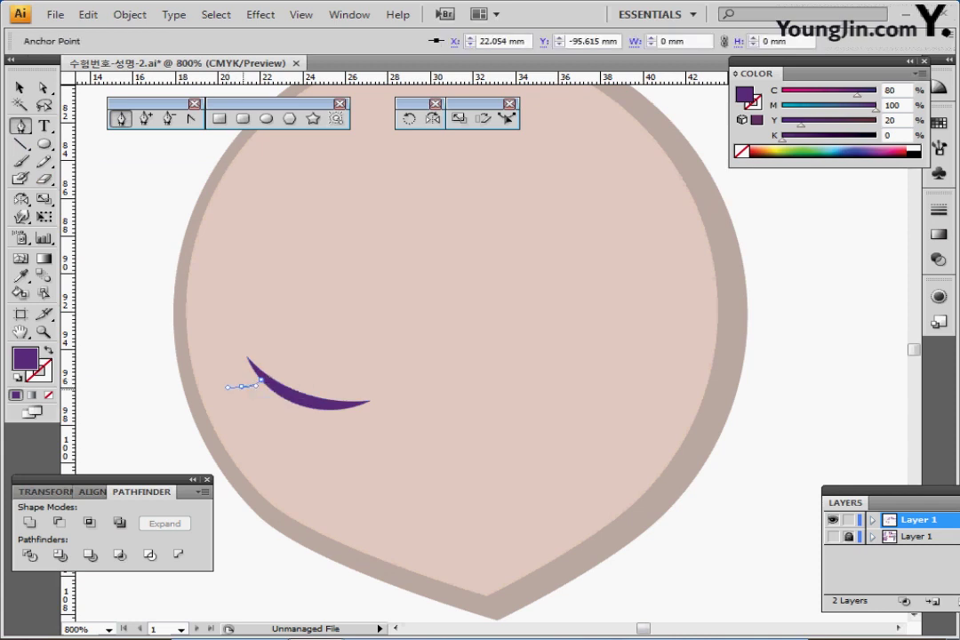
pyautogui.click(241, 386)
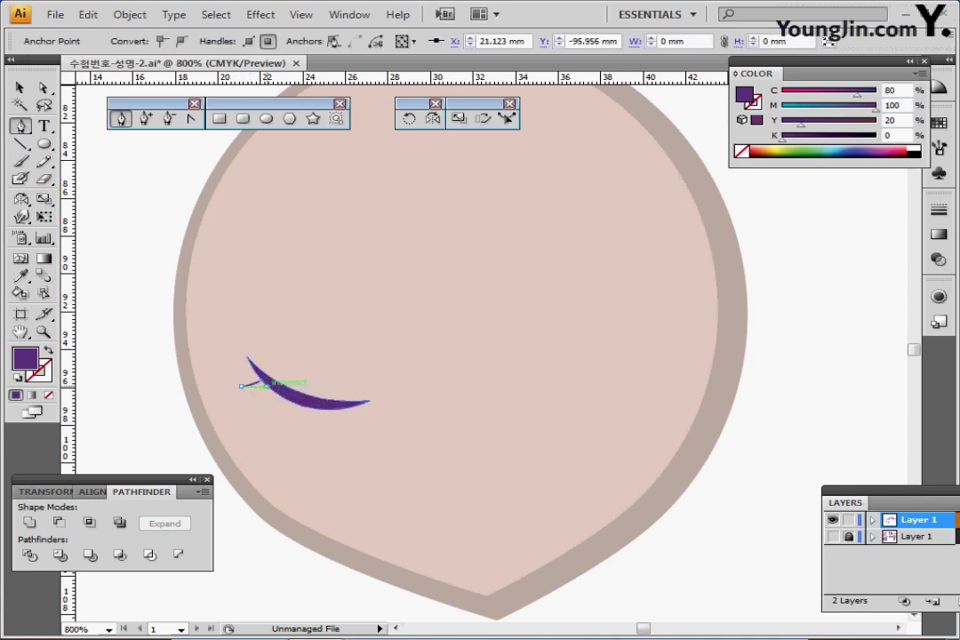
pyautogui.moveTo(268, 386)
pyautogui.mouseDown()
pyautogui.moveTo(289, 379)
pyautogui.moveTo(267, 384)
pyautogui.mouseUp()
pyautogui.click(267, 386)
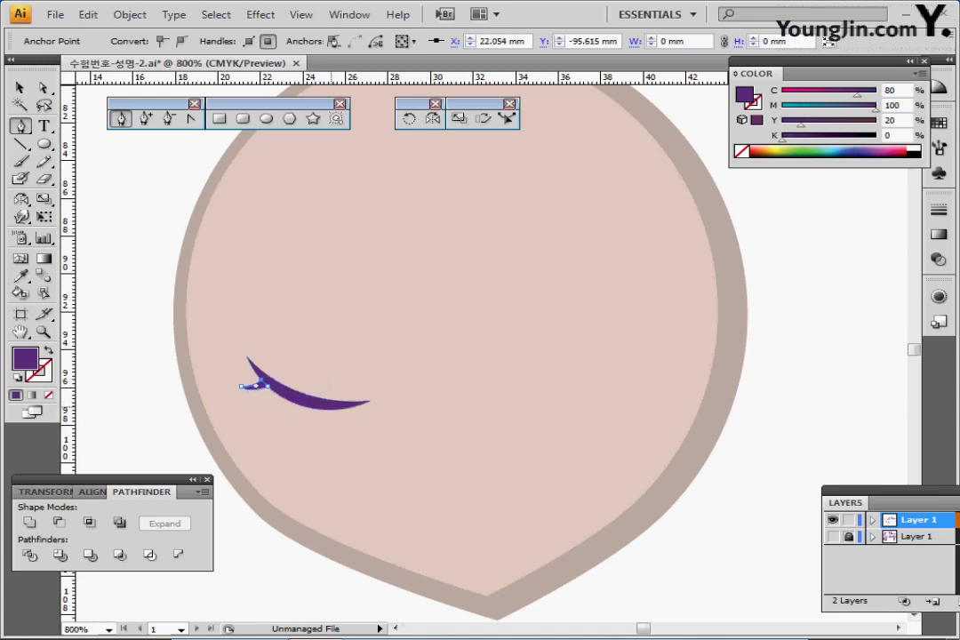
# Duplicate the eyelash about 0.5 mm to the right and 0.4 mm down along the eyelid's lower edge, then deselect it.
pyautogui.hotkey('ctrl', '+')
pyautogui.hotkey('ctrl', '+')
pyautogui.moveTo(407, 364); pyautogui.dragTo(347, 374)
pyautogui.press('ctrl')
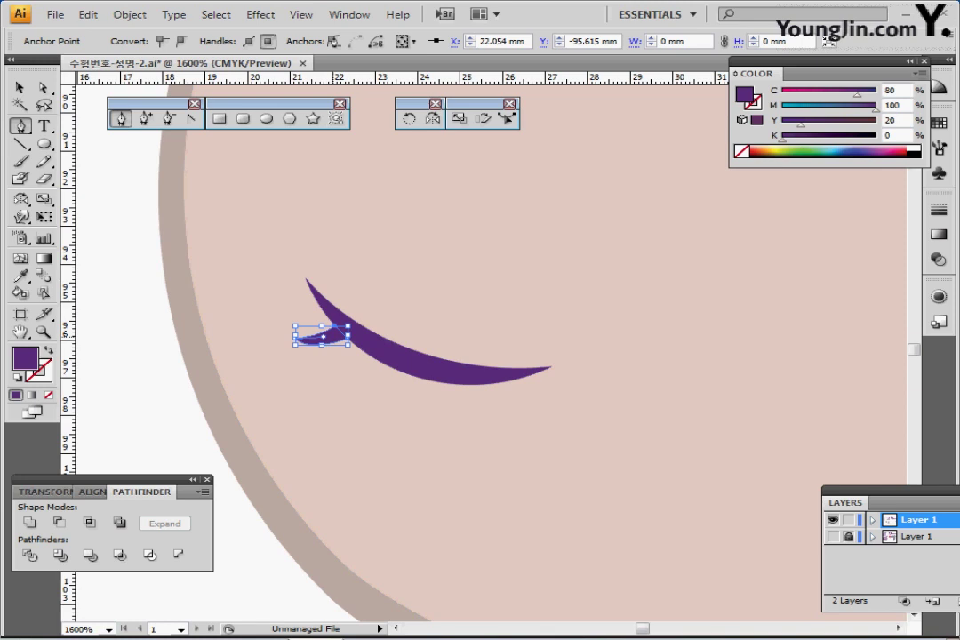
pyautogui.moveTo(337, 334); pyautogui.dragTo(358, 349)
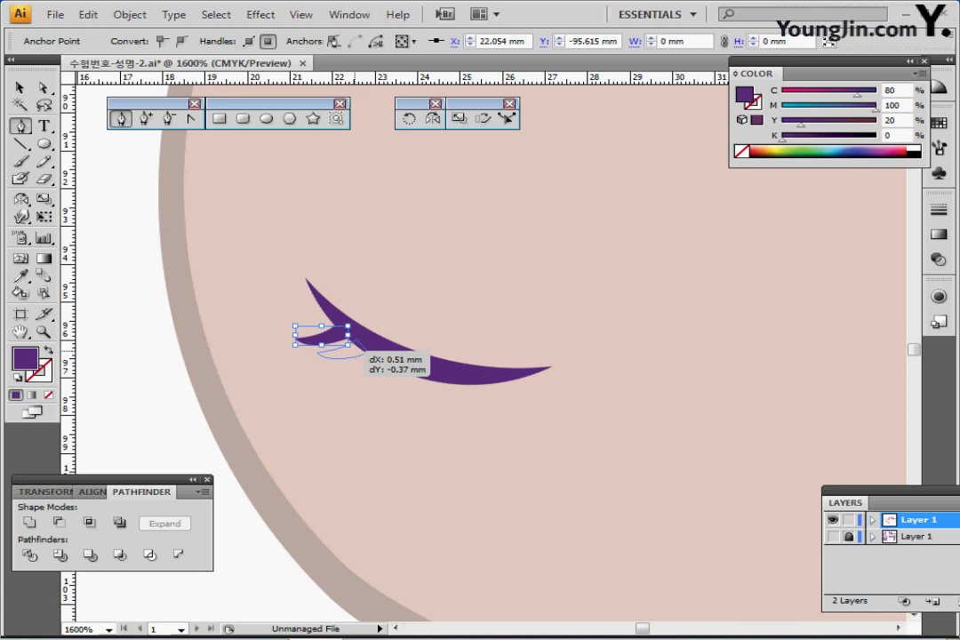
pyautogui.moveTo(358, 349); pyautogui.dragTo(359, 351)
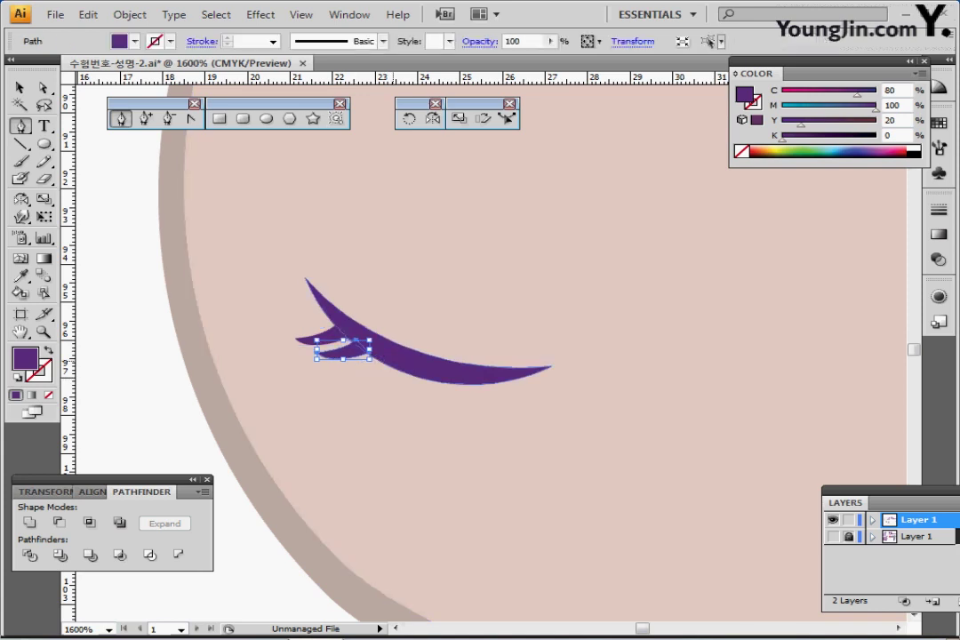
pyautogui.hotkey('ctrl', 'shift', 'a')
pyautogui.hotkey('ctrl', '-')
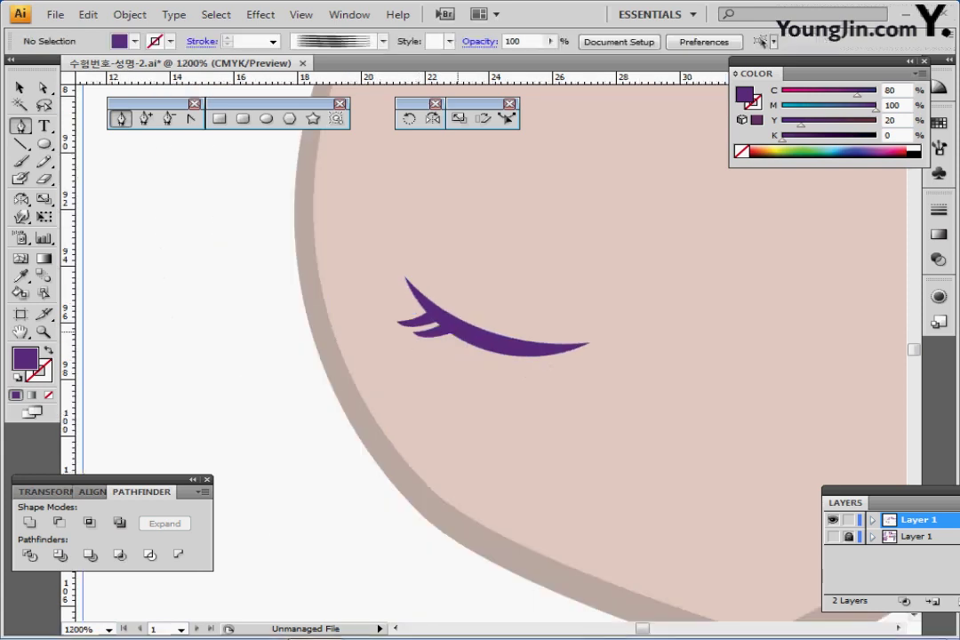
pyautogui.moveTo(491, 353); pyautogui.dragTo(304, 326)
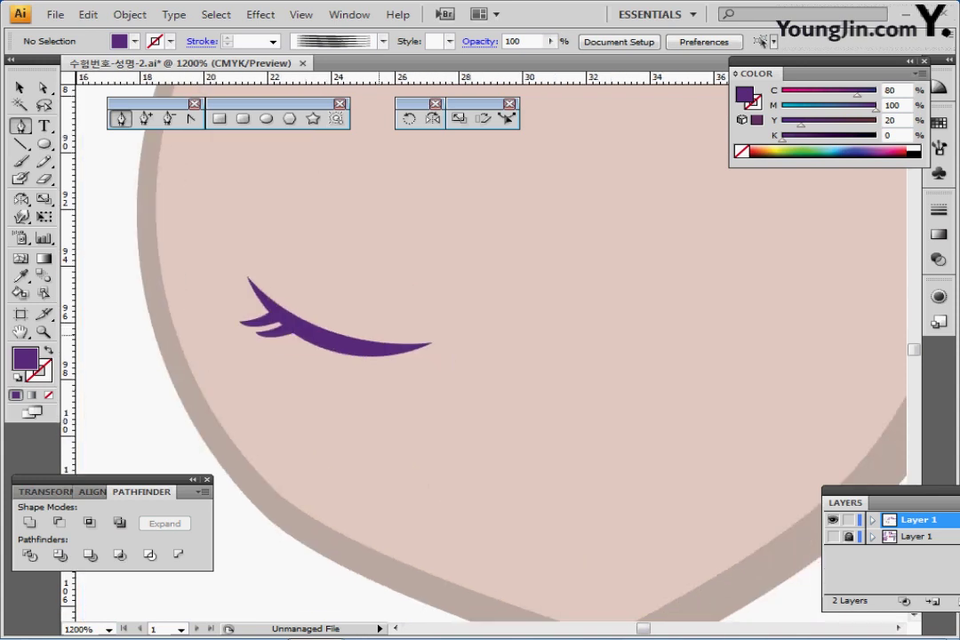
# Select the Ellipse tool and load the pink swatch's colour (C 0, M 50, Y 20, K 0) as the fill.
pyautogui.moveTo(381, 324); pyautogui.dragTo(328, 284)
pyautogui.hotkey('ctrl', '-')
pyautogui.moveTo(428, 385); pyautogui.dragTo(304, 384)
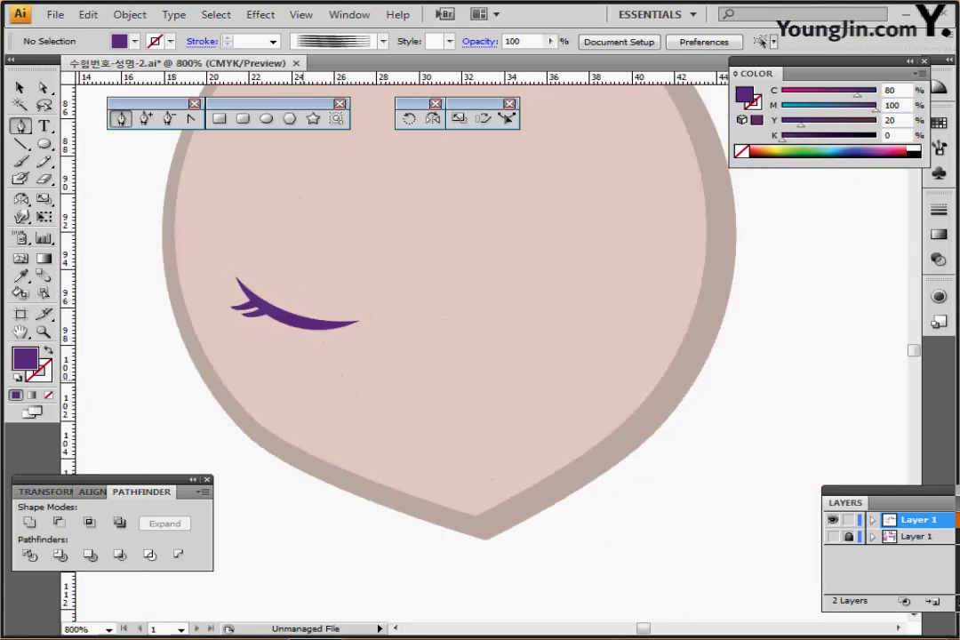
pyautogui.press('l')
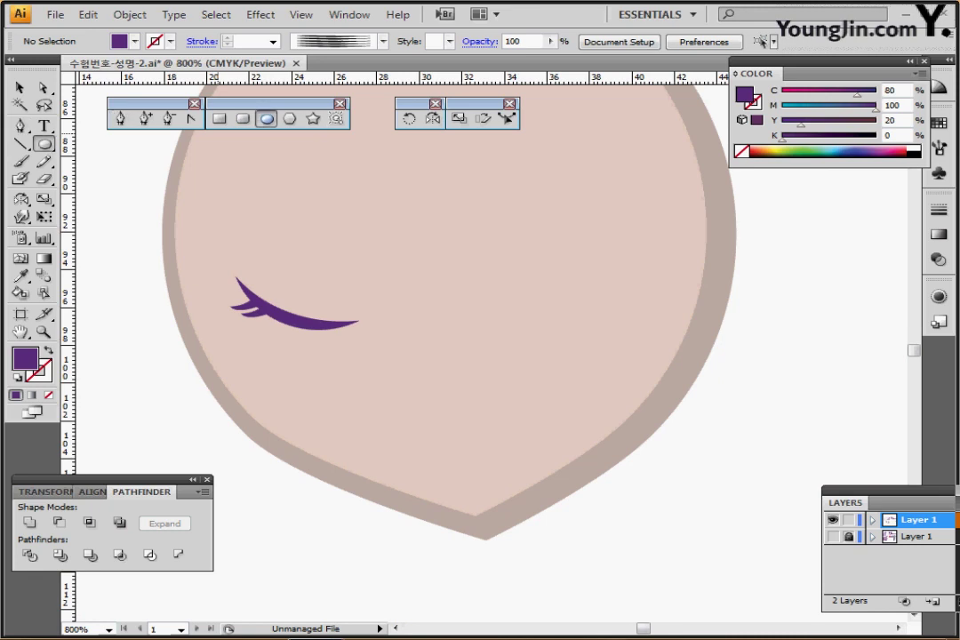
pyautogui.keyDown('ctrl'); pyautogui.keyDown('alt'); pyautogui.click(330, 402); pyautogui.keyUp('alt'); pyautogui.keyUp('ctrl')
pyautogui.keyDown('ctrl'); pyautogui.keyDown('alt'); pyautogui.click(360, 399); pyautogui.keyUp('alt'); pyautogui.keyUp('ctrl')
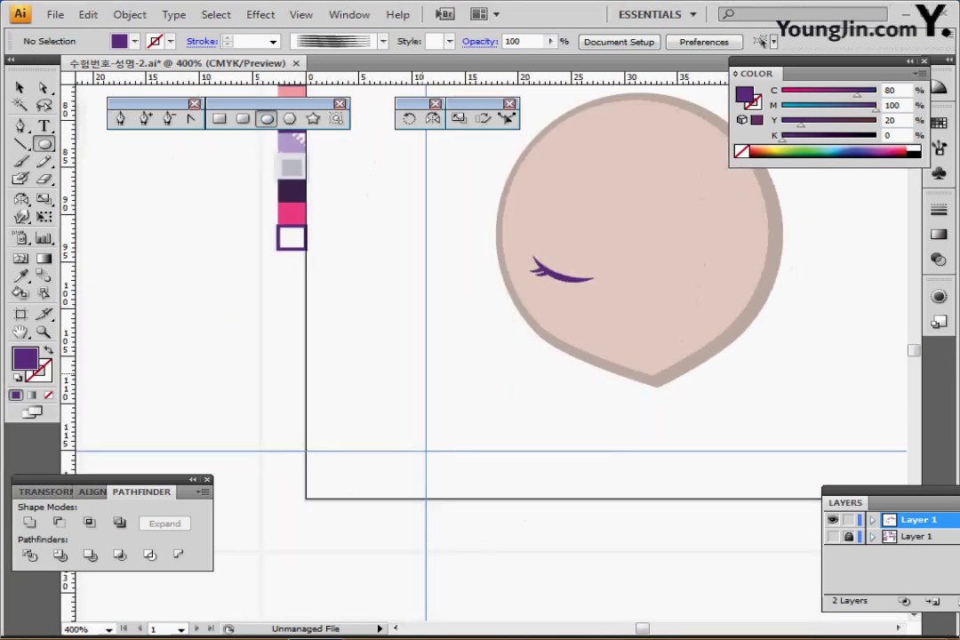
pyautogui.moveTo(360, 399); pyautogui.dragTo(240, 501)
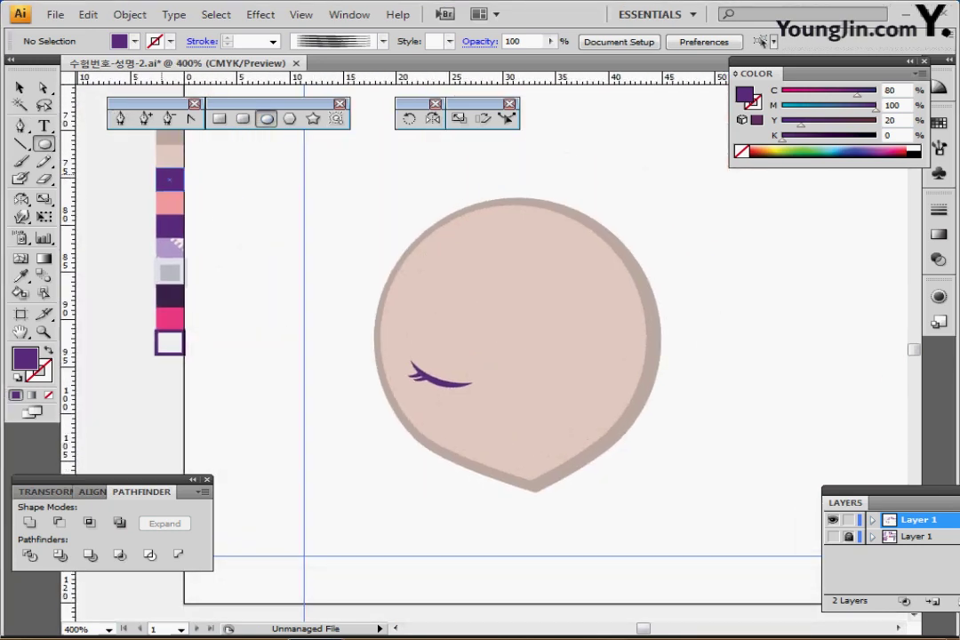
pyautogui.keyDown('ctrl'); pyautogui.click(172, 204); pyautogui.keyUp('ctrl')
pyautogui.keyDown('ctrl'); pyautogui.click(289, 271); pyautogui.keyUp('ctrl')
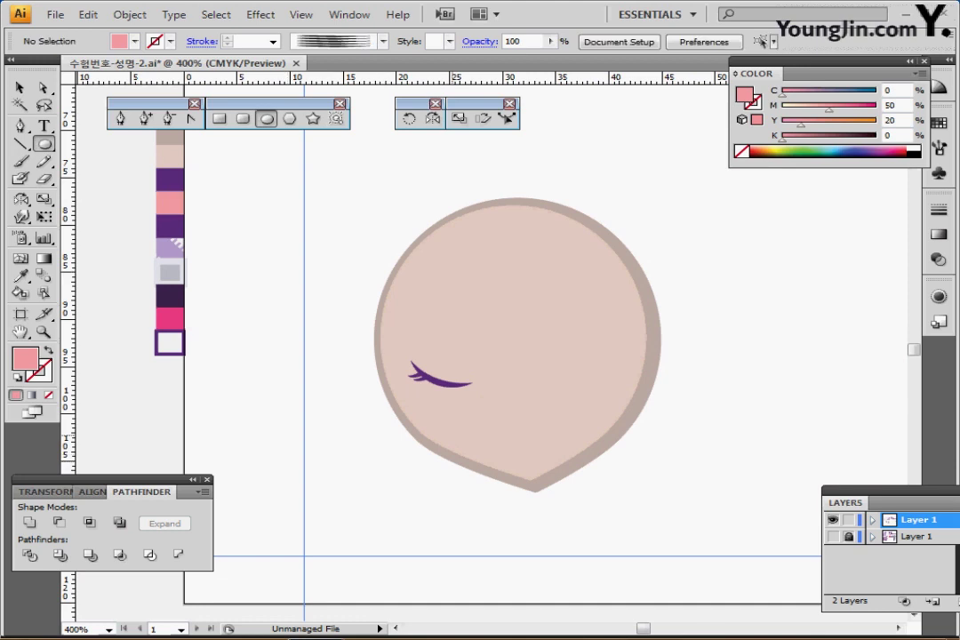
# Draw a pink cheek ellipse just below the closed eye and tilt it down toward the middle of the face.
pyautogui.keyDown('ctrl'); pyautogui.click(504, 410); pyautogui.keyUp('ctrl')
pyautogui.moveTo(504, 410); pyautogui.dragTo(485, 427)
pyautogui.moveTo(337, 358)
pyautogui.mouseDown()
pyautogui.moveTo(459, 399)
pyautogui.moveTo(402, 379)
pyautogui.moveTo(455, 367)
pyautogui.moveTo(402, 383)
pyautogui.mouseUp()
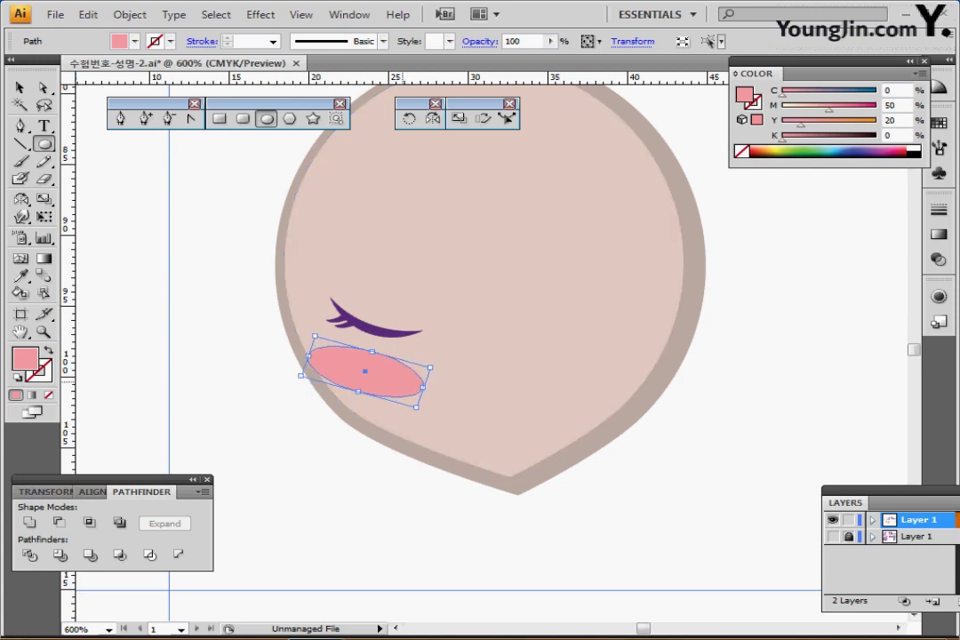
pyautogui.keyDown('ctrl'); pyautogui.click(169, 303); pyautogui.keyUp('ctrl')
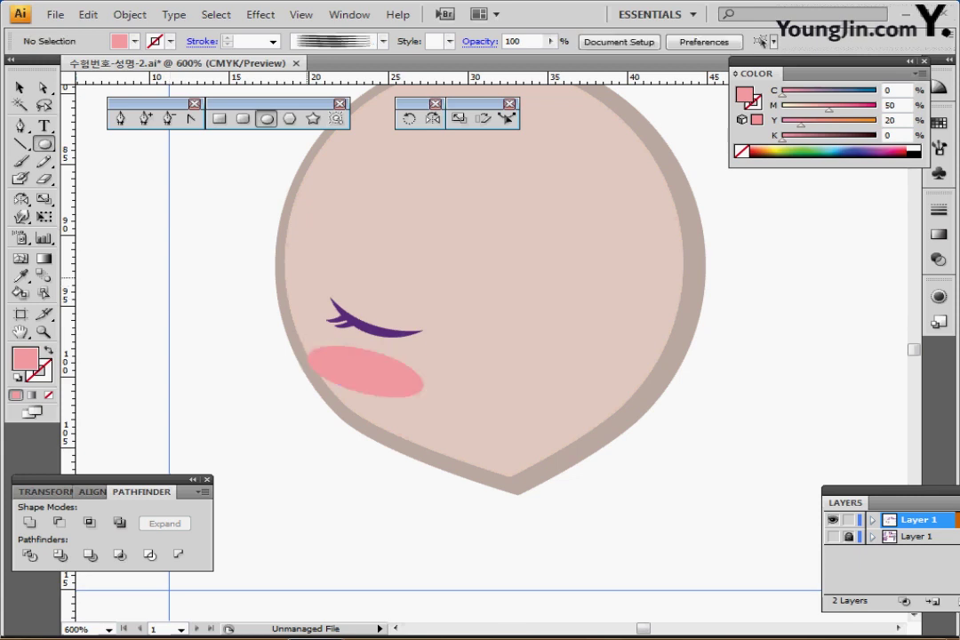
# Reflect a copy of the closed eye and cheek at 90° to the face's other side and nudge it slightly inward.
pyautogui.moveTo(377, 276); pyautogui.dragTo(298, 280)
pyautogui.moveTo(167, 270); pyautogui.dragTo(302, 405)
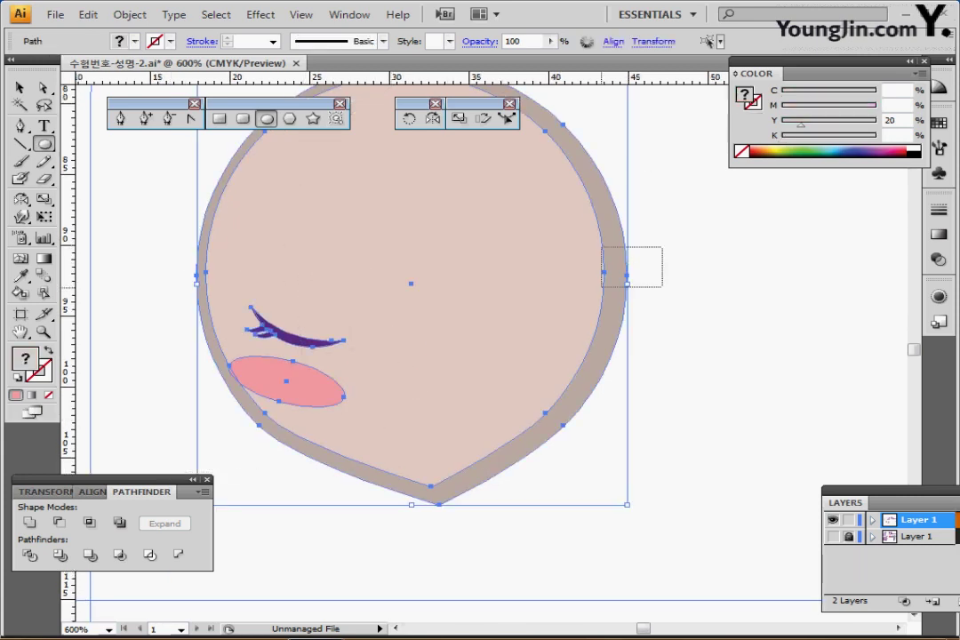
pyautogui.moveTo(464, 337); pyautogui.dragTo(449, 311)
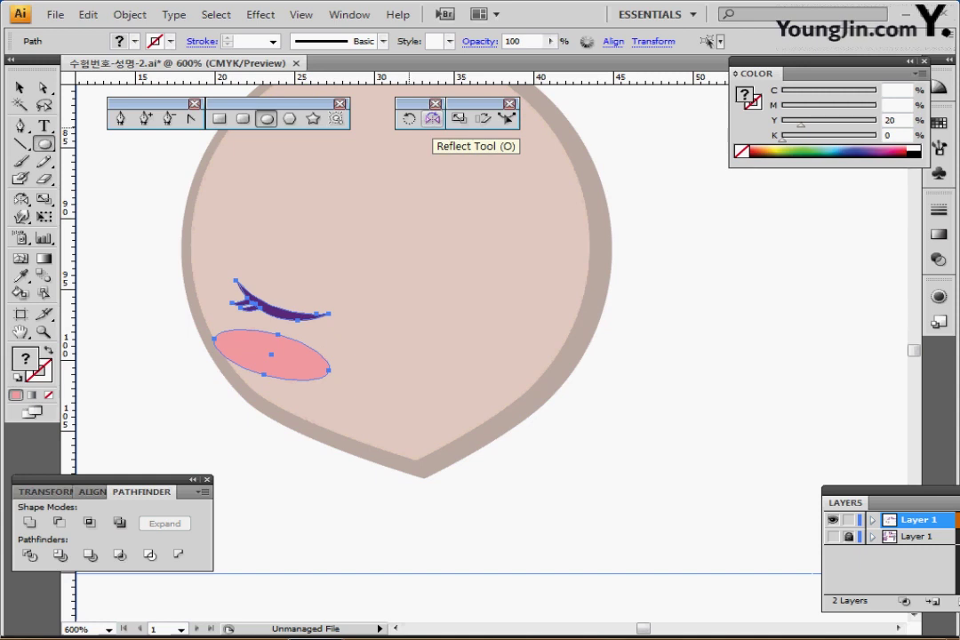
pyautogui.click(432, 119)
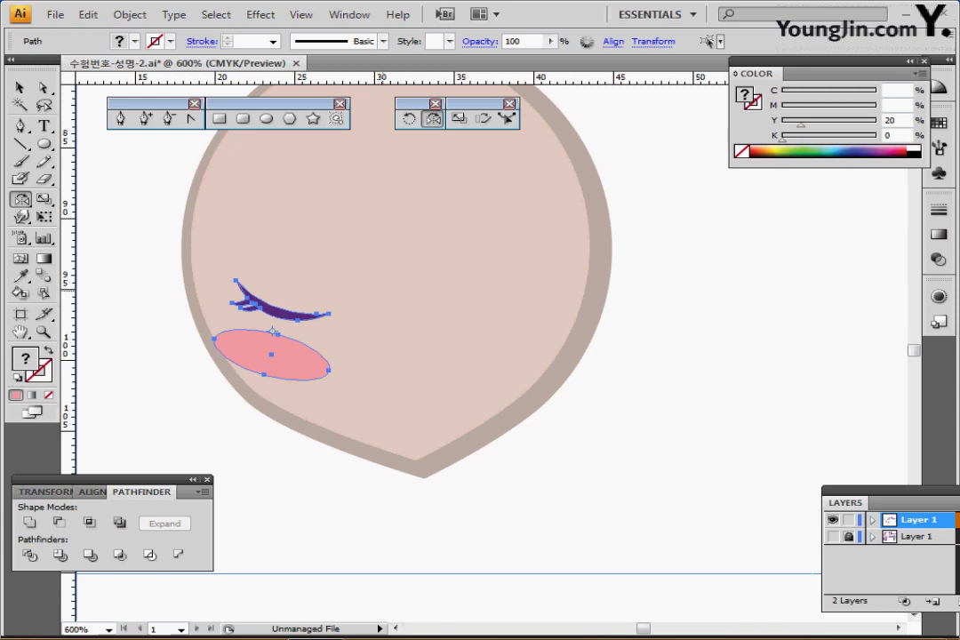
pyautogui.click(381, 296)
pyautogui.moveTo(214, 316); pyautogui.dragTo(533, 321)
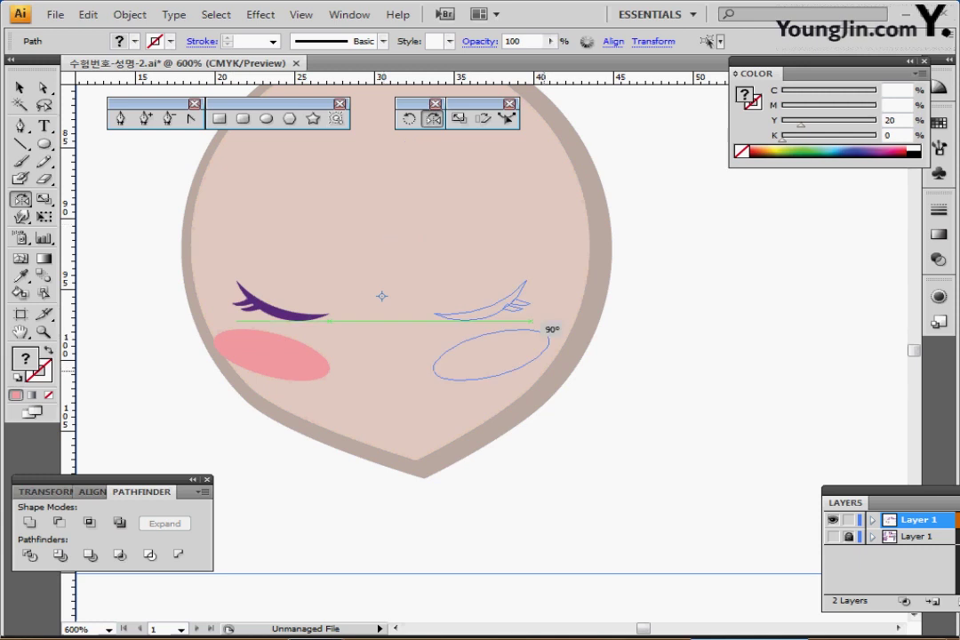
pyautogui.moveTo(533, 322); pyautogui.dragTo(534, 321)
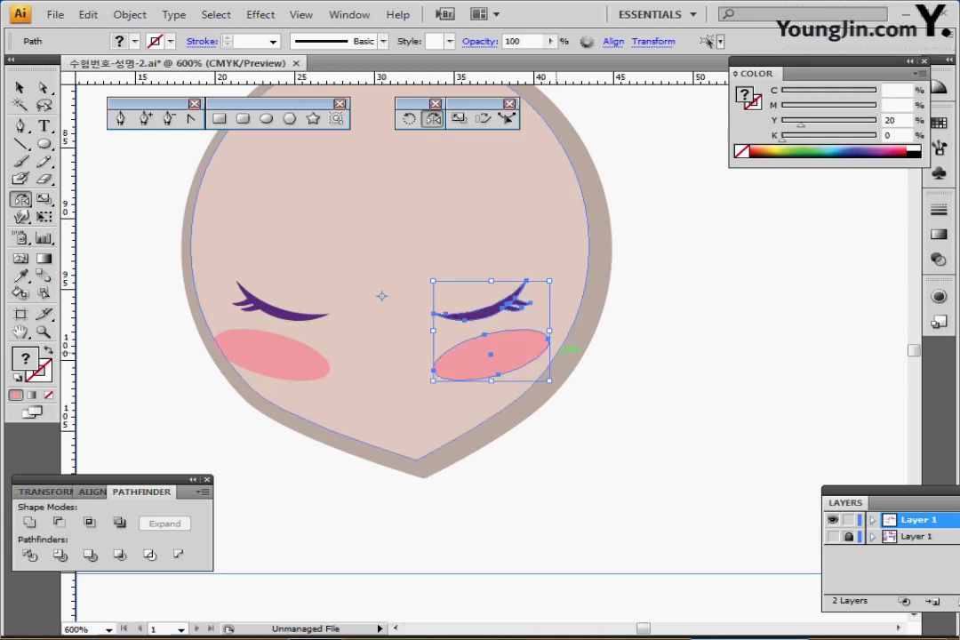
pyautogui.press('Left')
pyautogui.press('Left')
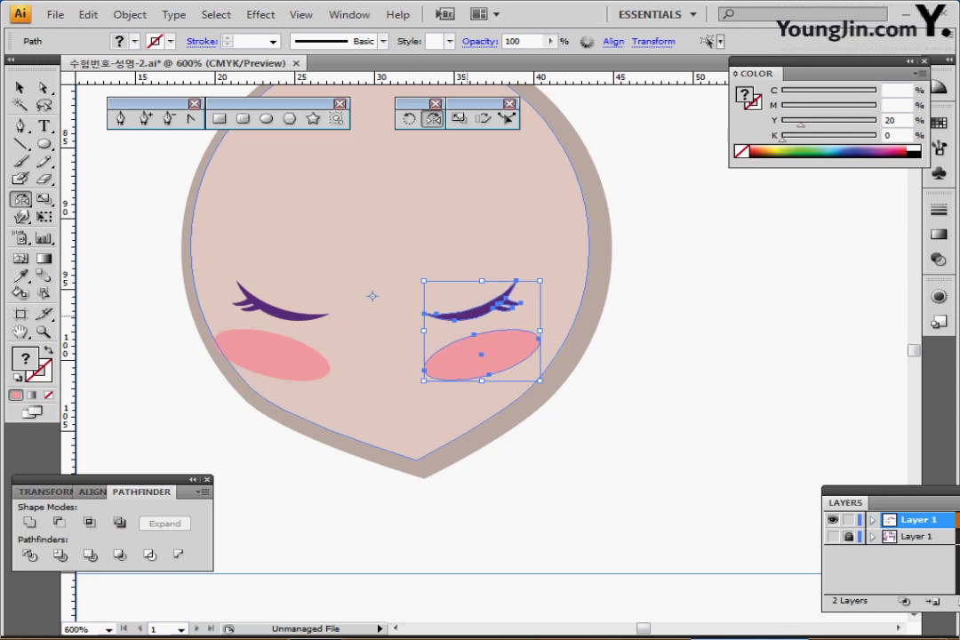
pyautogui.hotkey('ctrl', 'shift', 'a')
# Rotate the whole face with its eyes and cheeks slightly clockwise.
pyautogui.moveTo(139, 161); pyautogui.dragTo(544, 402)
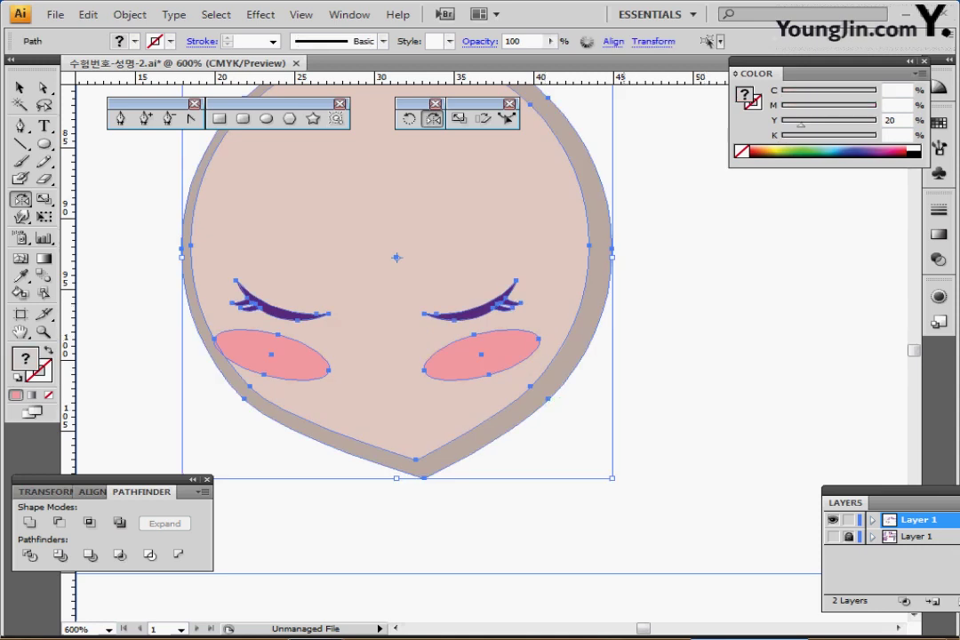
pyautogui.moveTo(616, 473); pyautogui.dragTo(566, 508)
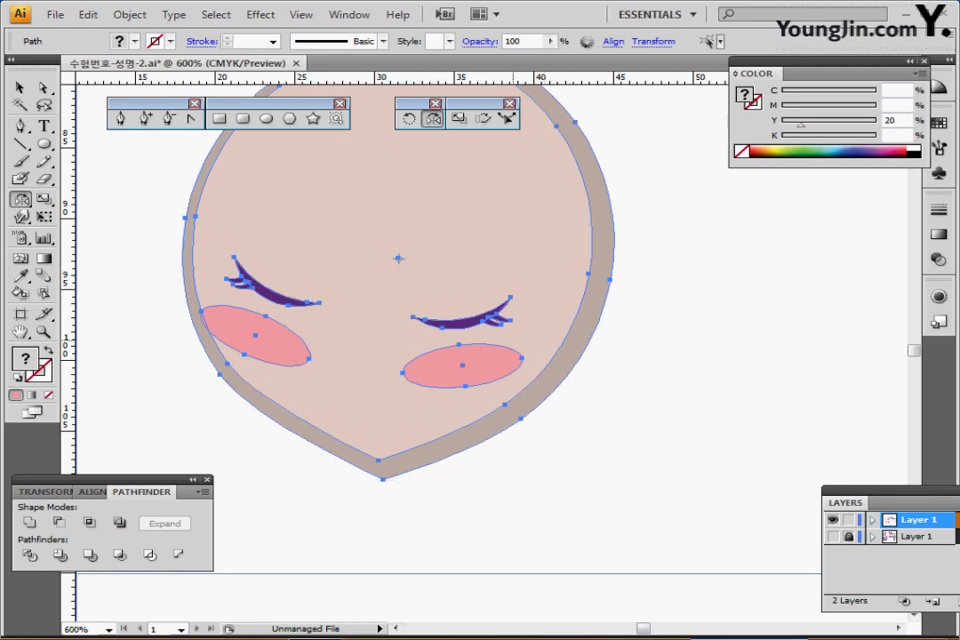
pyautogui.hotkey('ctrl', '-')
pyautogui.hotkey('ctrl', 'shift', 'a')
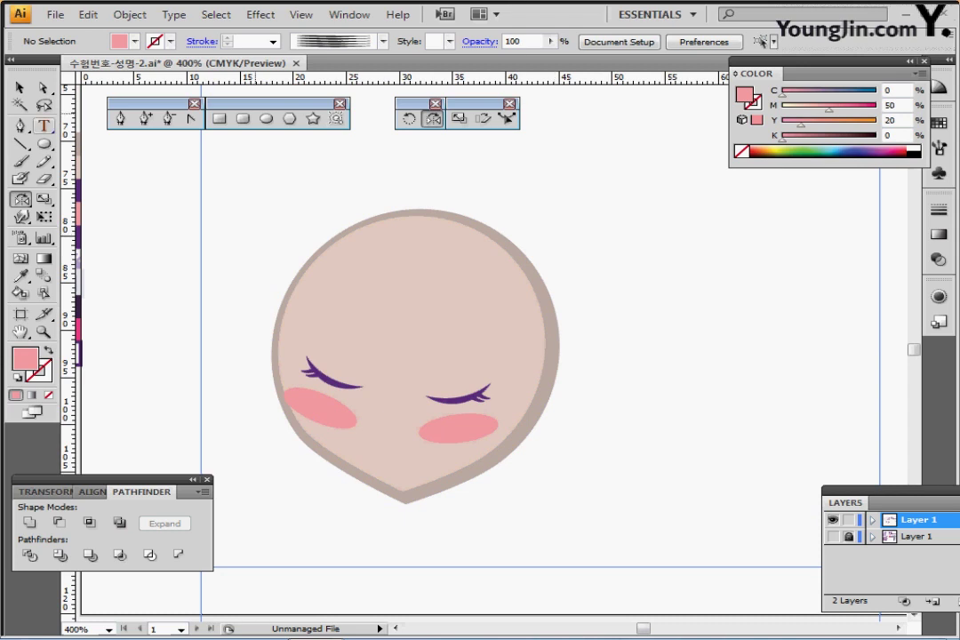
# Show the locked template layer as outlines and move the whole face into line with the template's face outline.
pyautogui.click(120, 118)
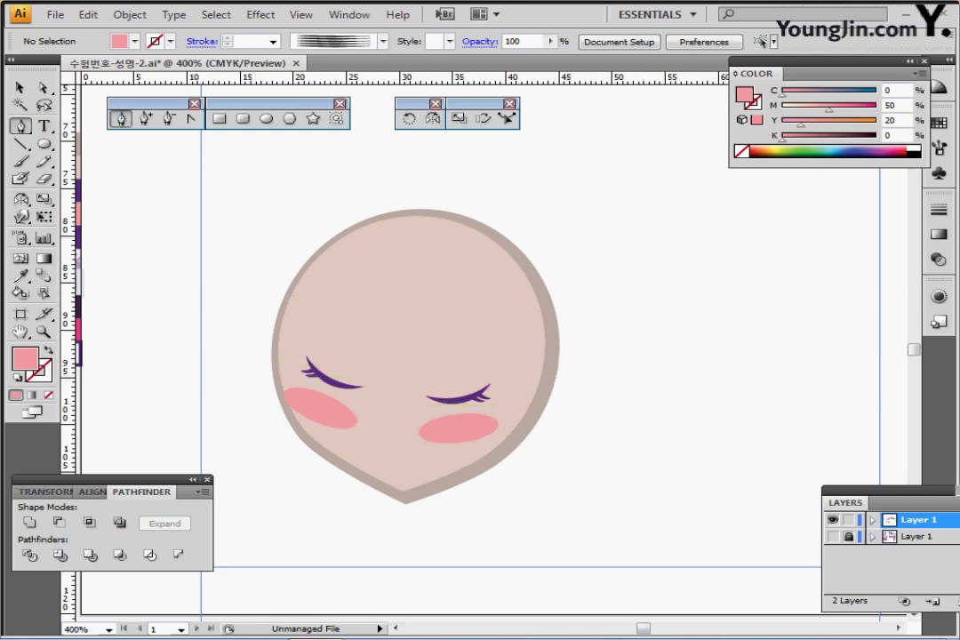
pyautogui.hotkey('ctrl', 'y')
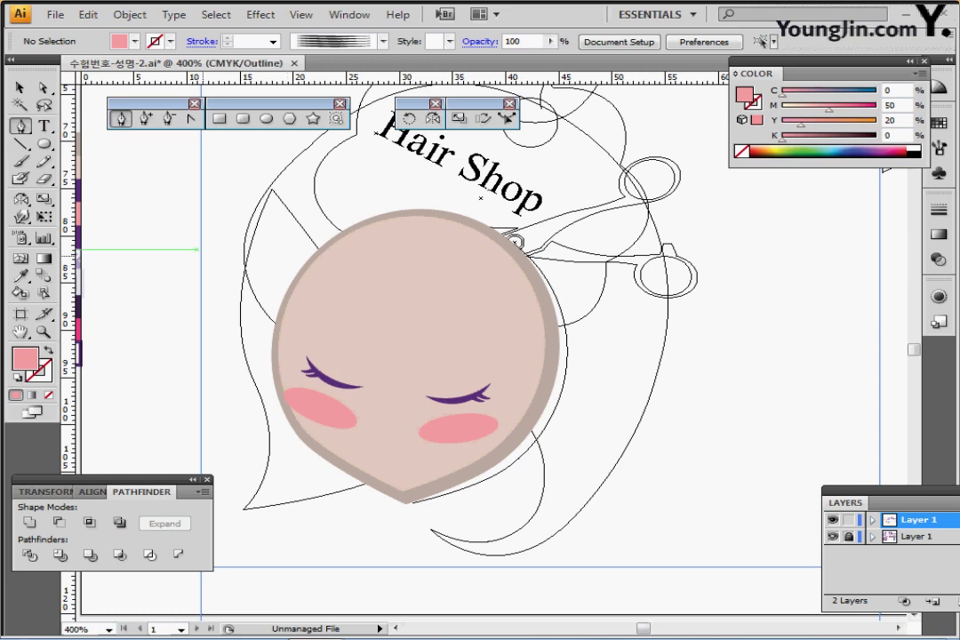
pyautogui.moveTo(198, 239); pyautogui.dragTo(541, 509)
pyautogui.moveTo(490, 414); pyautogui.dragTo(471, 442)
pyautogui.hotkey('ctrl', 'shift', 'a')
pyautogui.hotkey('ctrl', 'a')
pyautogui.hotkey('ctrl', 'shift', 'a')
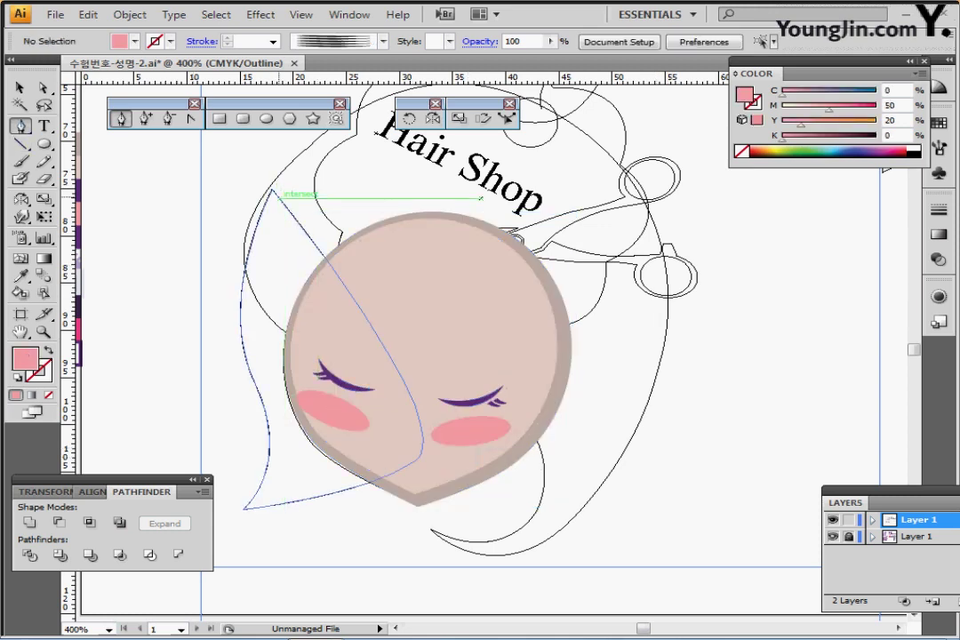
# Trace the template's left hair section with the Pen tool from its upper tip down the wavy outer edge, refining the curve.
pyautogui.click(271, 189)
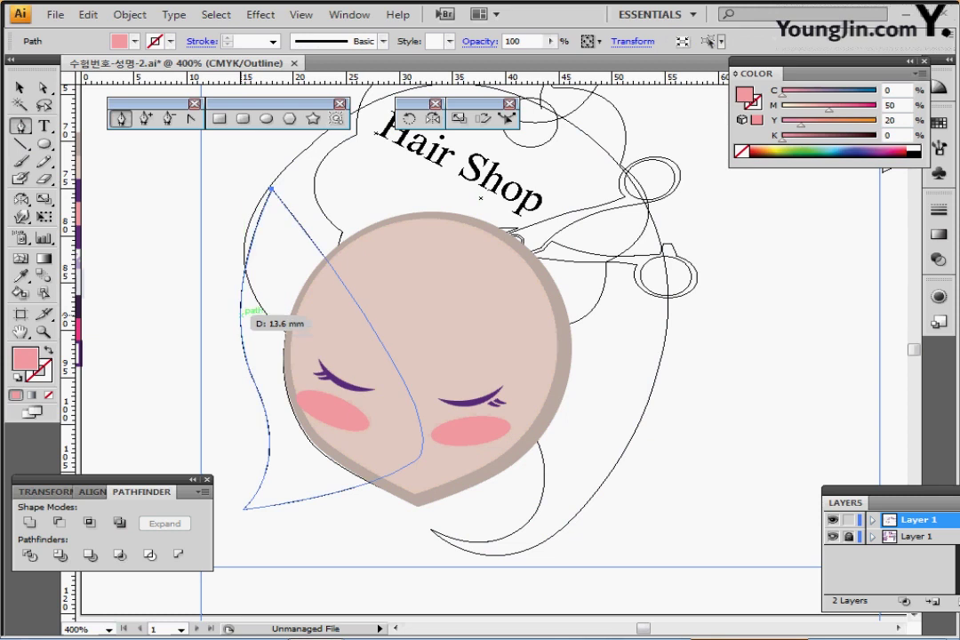
pyautogui.moveTo(240, 313); pyautogui.dragTo(247, 365)
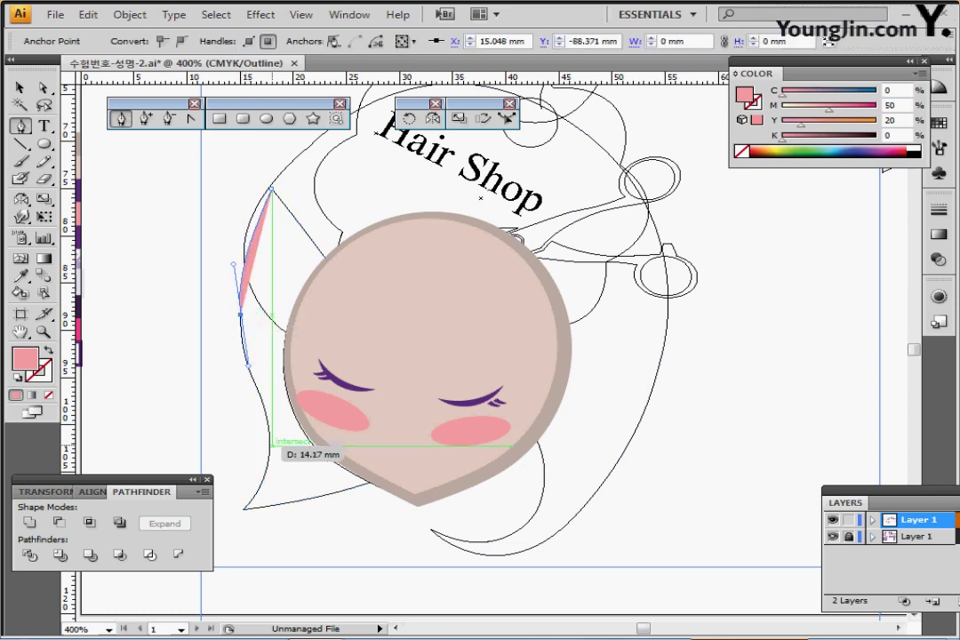
pyautogui.click(270, 445)
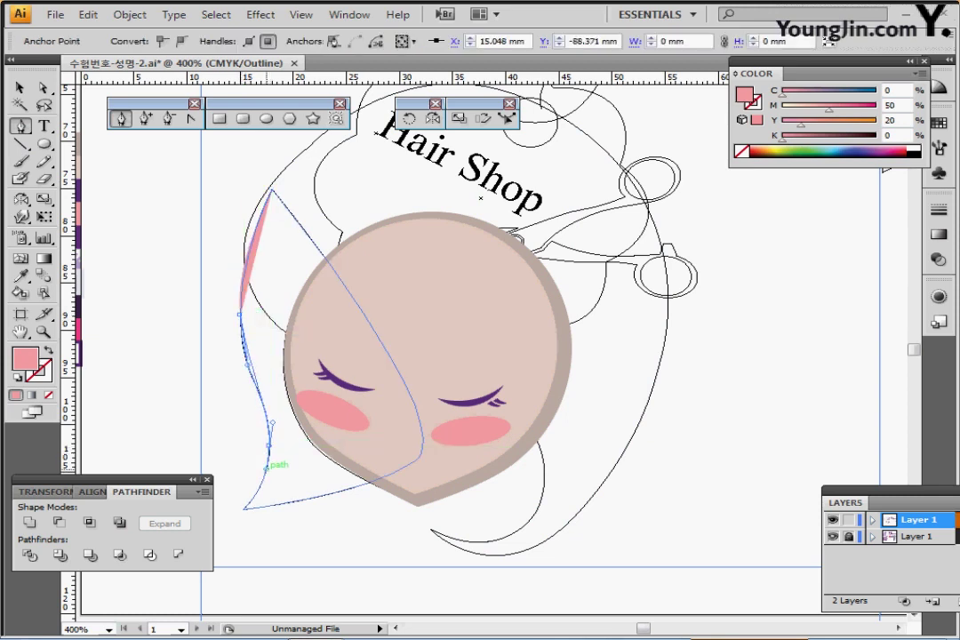
pyautogui.moveTo(269, 444); pyautogui.dragTo(272, 423)
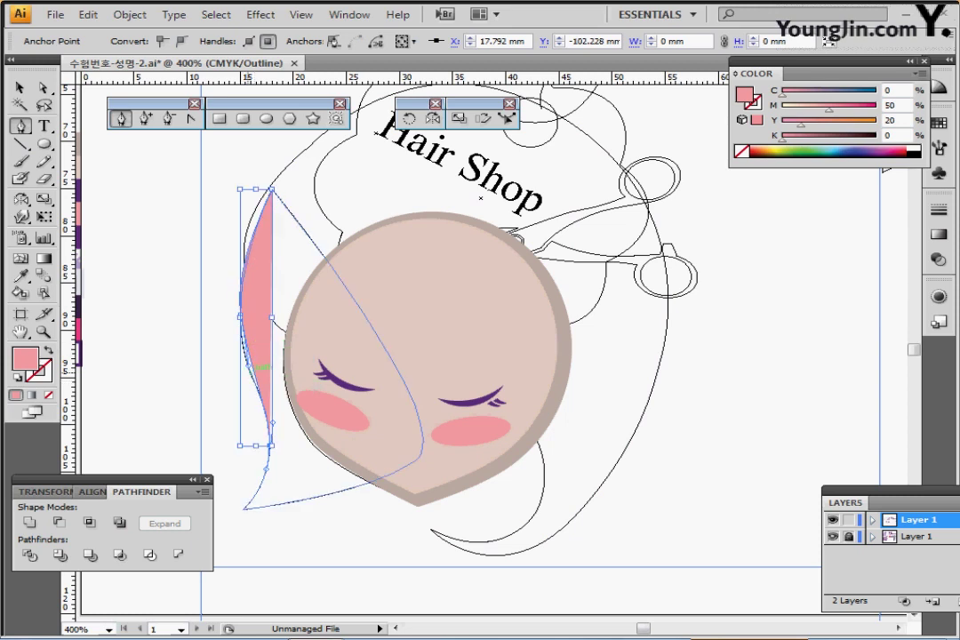
pyautogui.moveTo(250, 364); pyautogui.dragTo(245, 377)
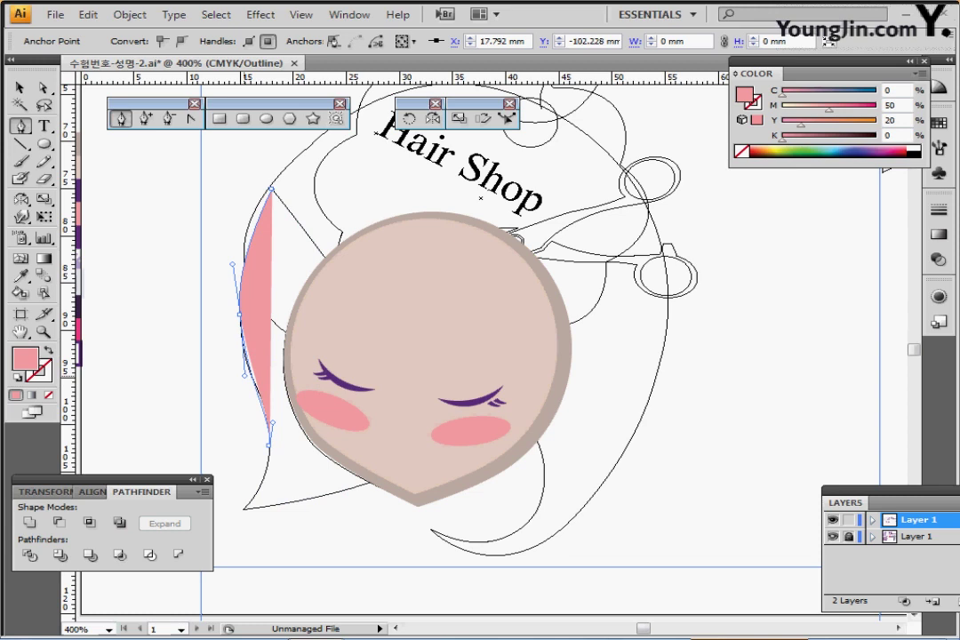
pyautogui.click(269, 446)
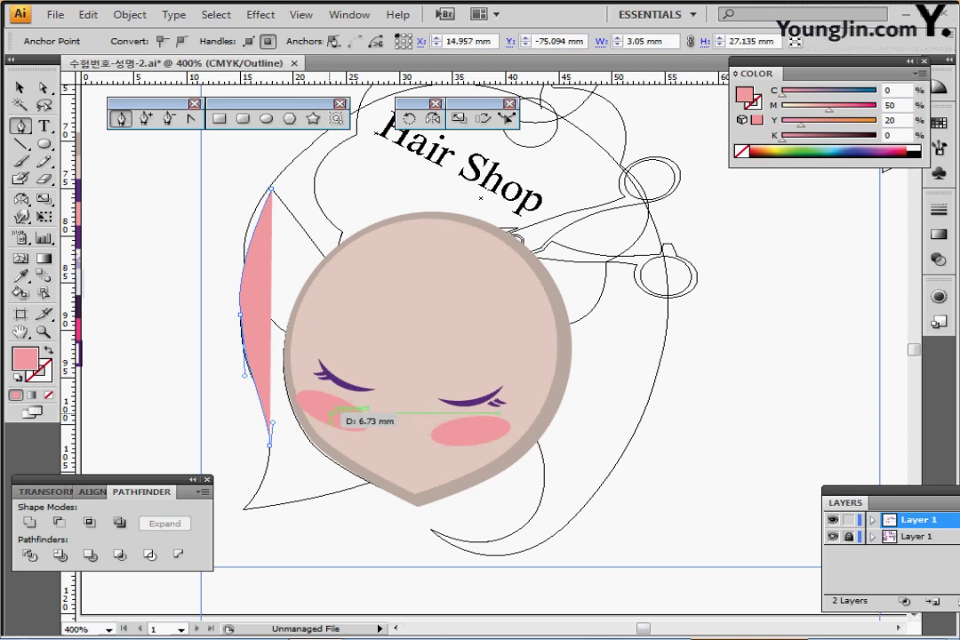
# Extend the hair path to the section's pointed lower tip and turn that anchor into a corner.
pyautogui.moveTo(272, 447); pyautogui.dragTo(245, 509)
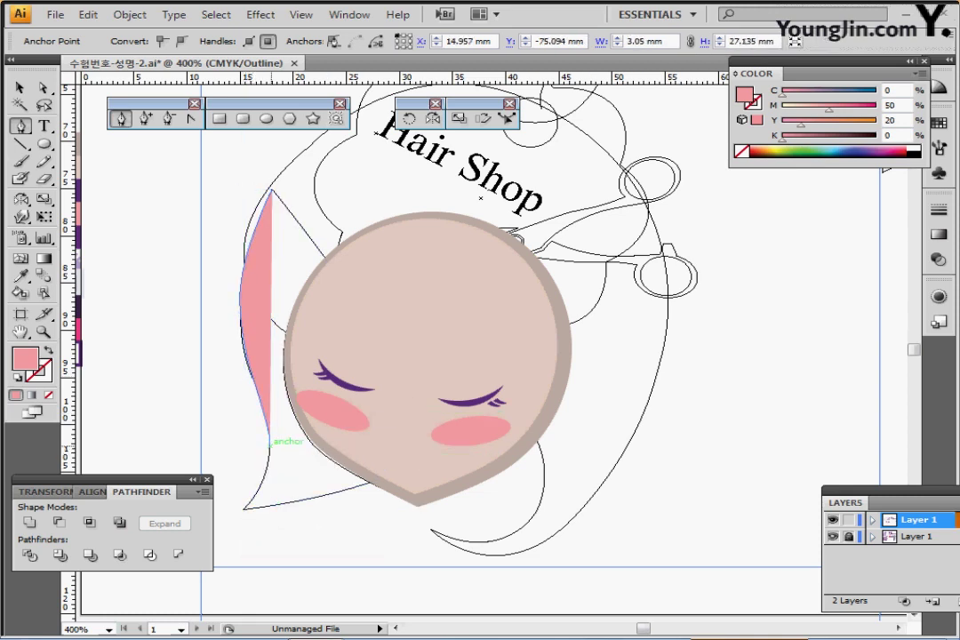
pyautogui.click(269, 446)
pyautogui.moveTo(243, 510); pyautogui.dragTo(224, 517)
pyautogui.click(243, 510)
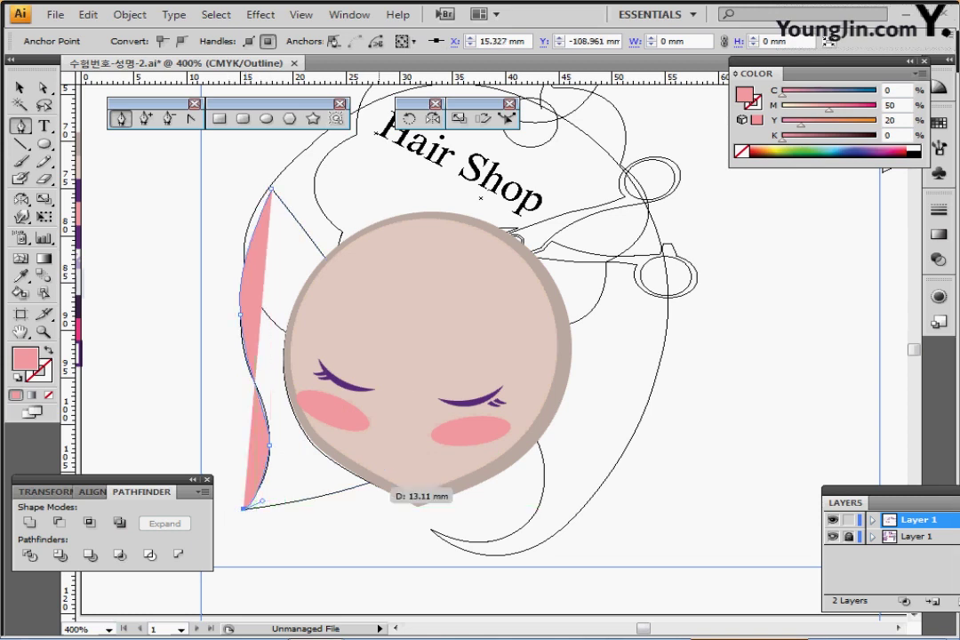
# Curve the hair path from the lower tip across the cheek to a corner below the other eye, and close it at the upper tip.
pyautogui.moveTo(391, 474); pyautogui.dragTo(437, 442)
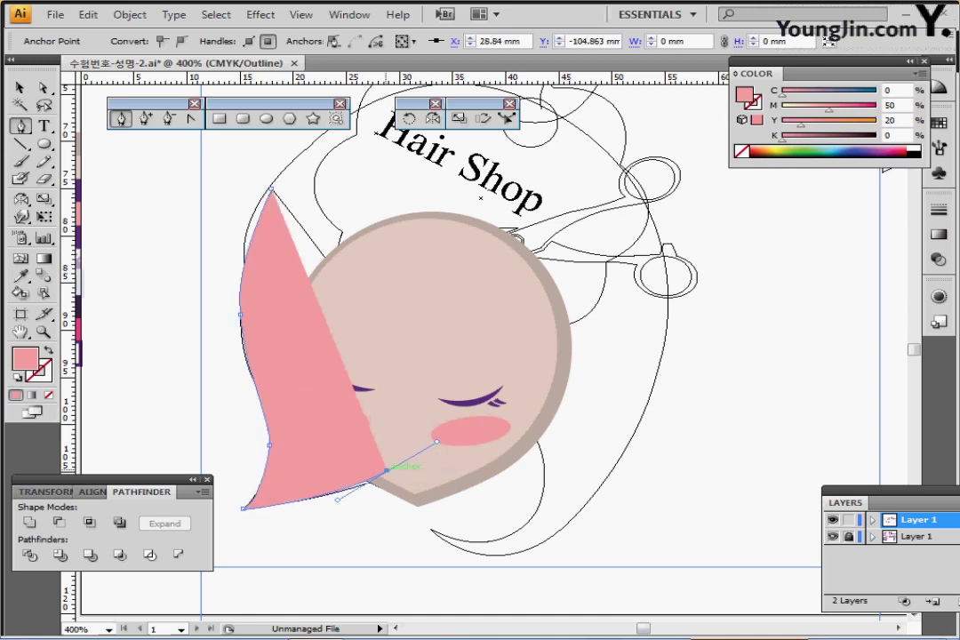
pyautogui.hotkey('ctrl', 'z')
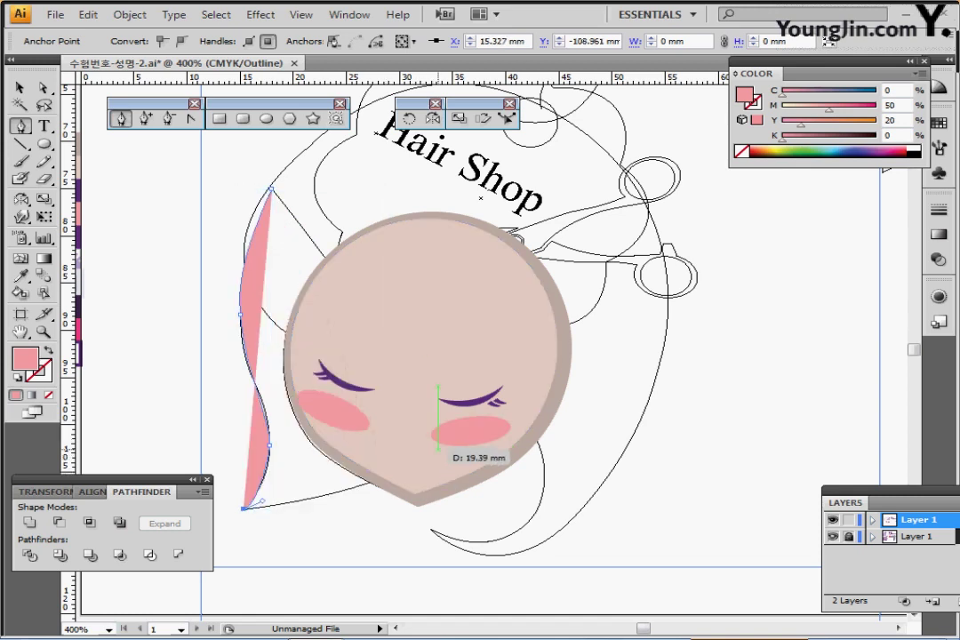
pyautogui.moveTo(408, 482); pyautogui.dragTo(473, 421)
pyautogui.click(441, 453)
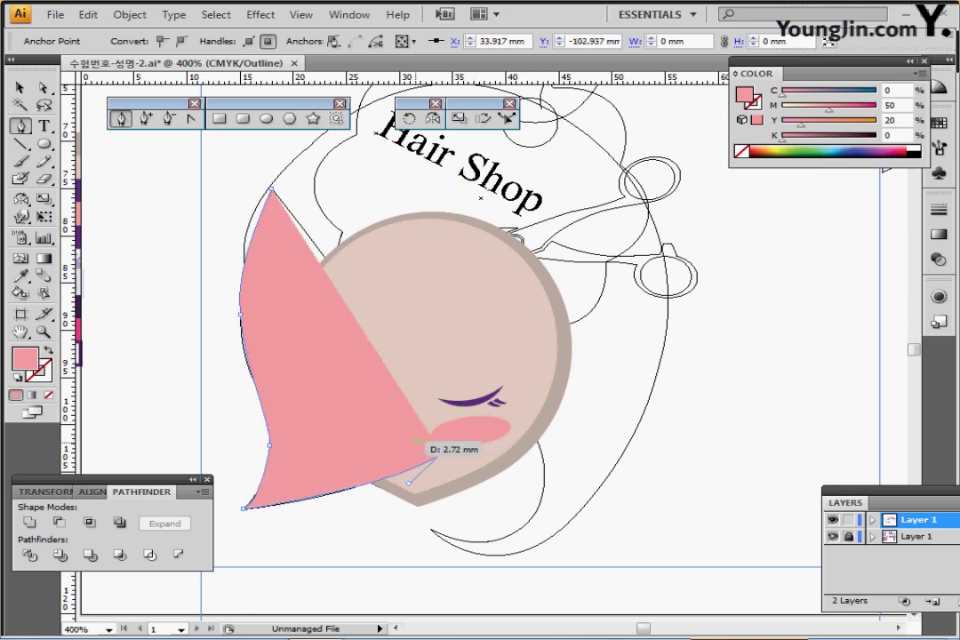
pyautogui.click(271, 190)
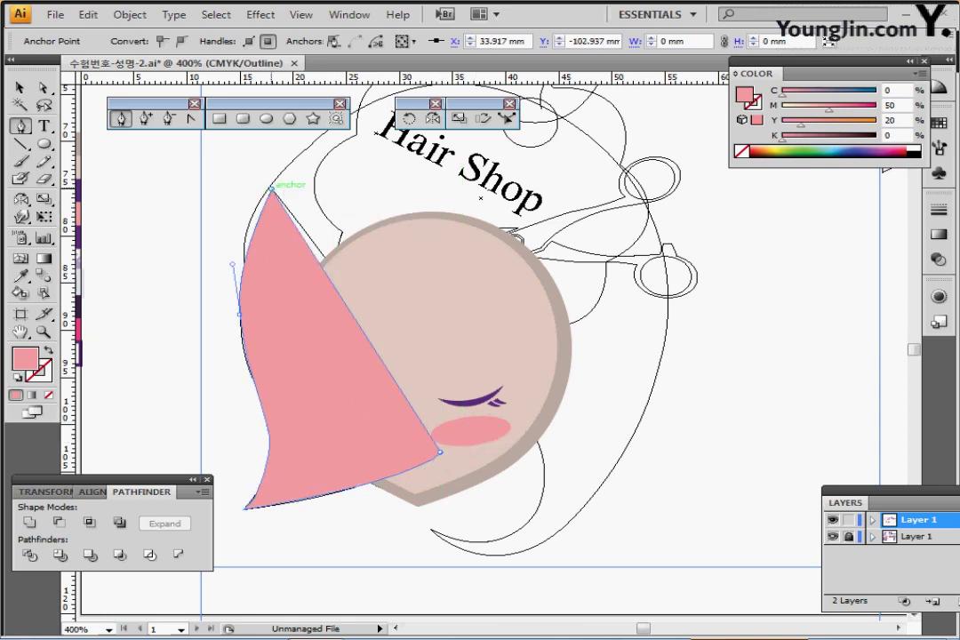
pyautogui.click(269, 445)
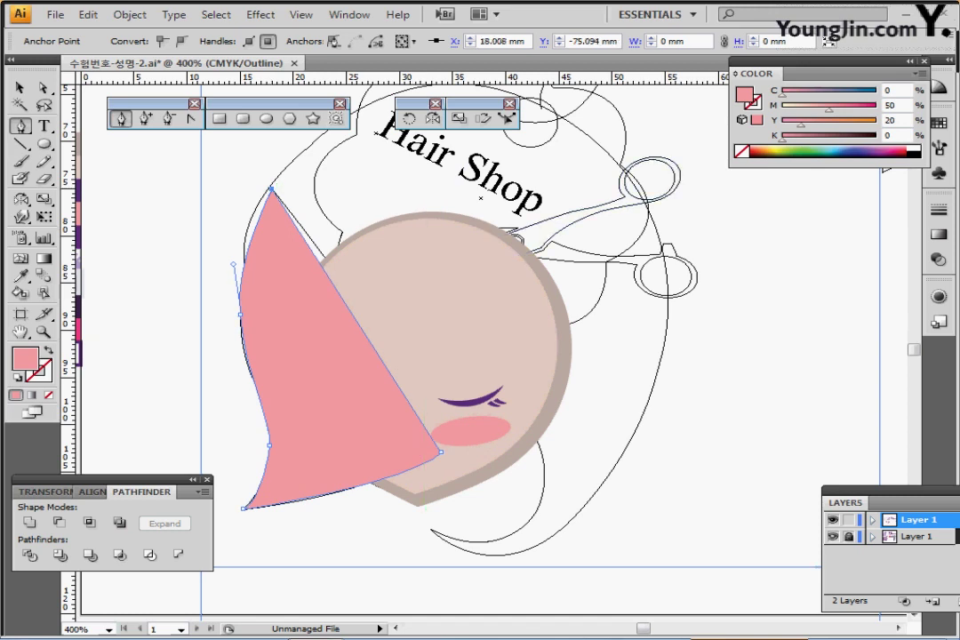
# Hide the template layer, fill the left hair section with the purple swatch (C 80, M 100, Y 20), send it behind the face, and deselect it.
pyautogui.click(834, 537)
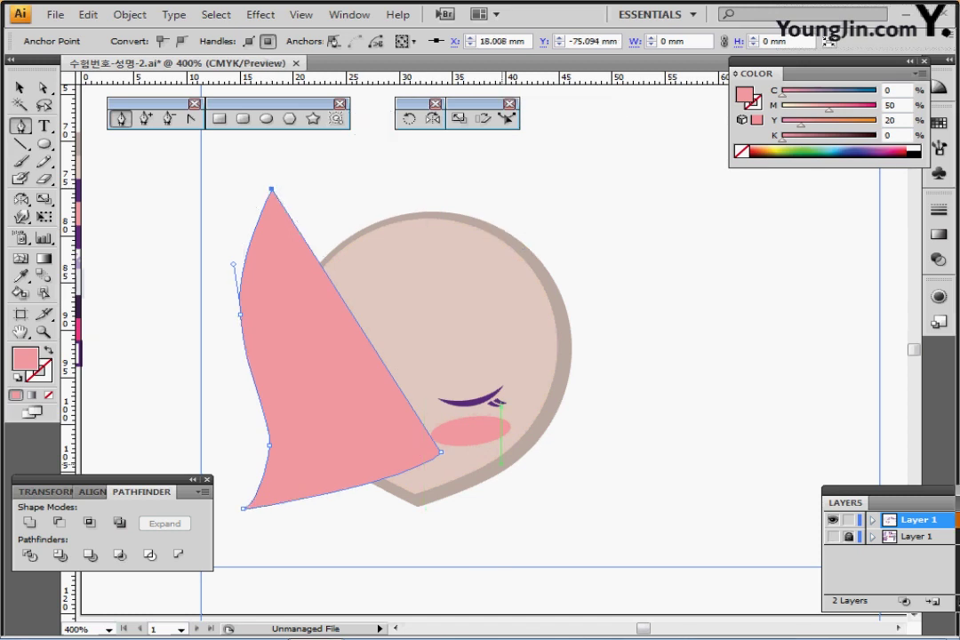
pyautogui.press('ctrl')
pyautogui.hotkey('ctrl', '-')
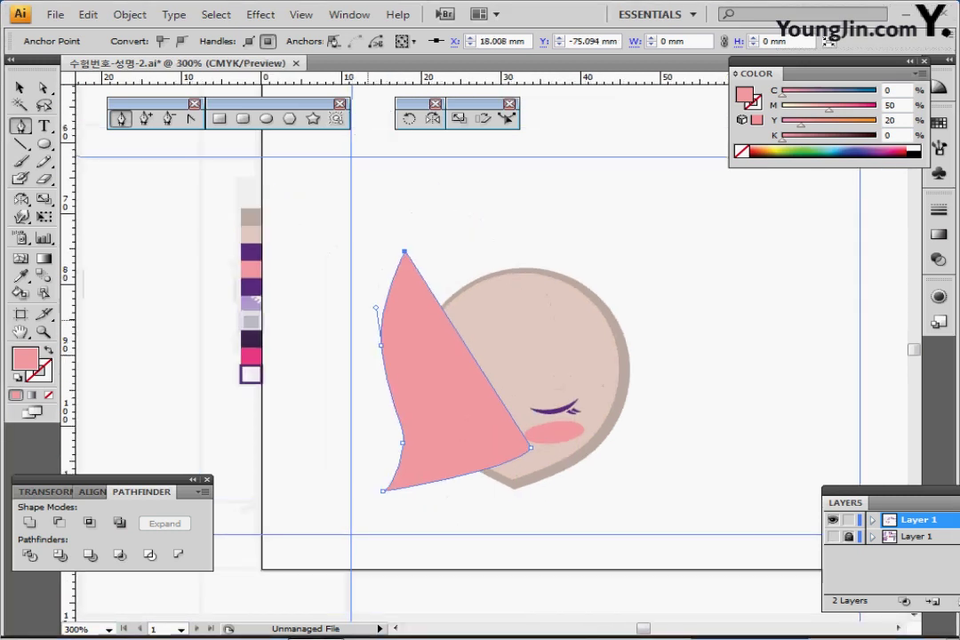
pyautogui.press('i')
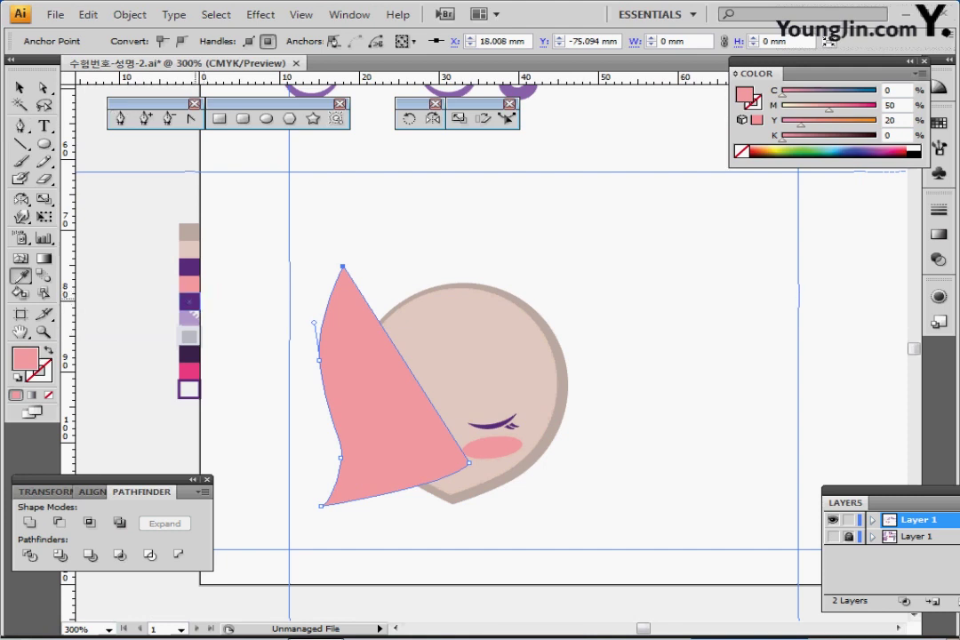
pyautogui.click(189, 267)
pyautogui.hotkey('ctrl', 'shift', '[')
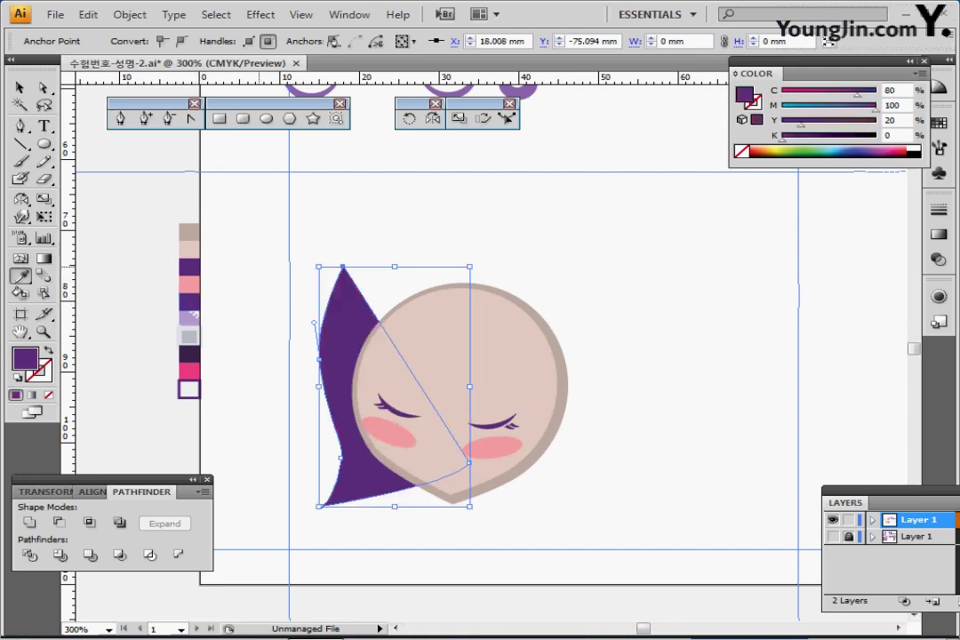
pyautogui.hotkey('ctrl', 'shift', 'a')
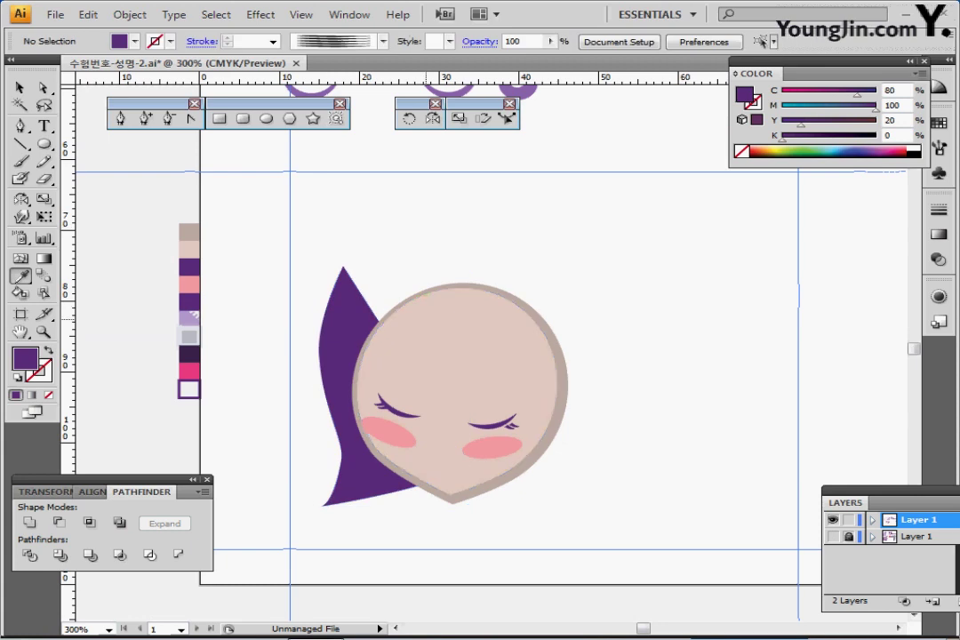
# Show the template layer again and display it as outlines for tracing the rest of the hair.
pyautogui.moveTo(534, 356); pyautogui.dragTo(438, 339)
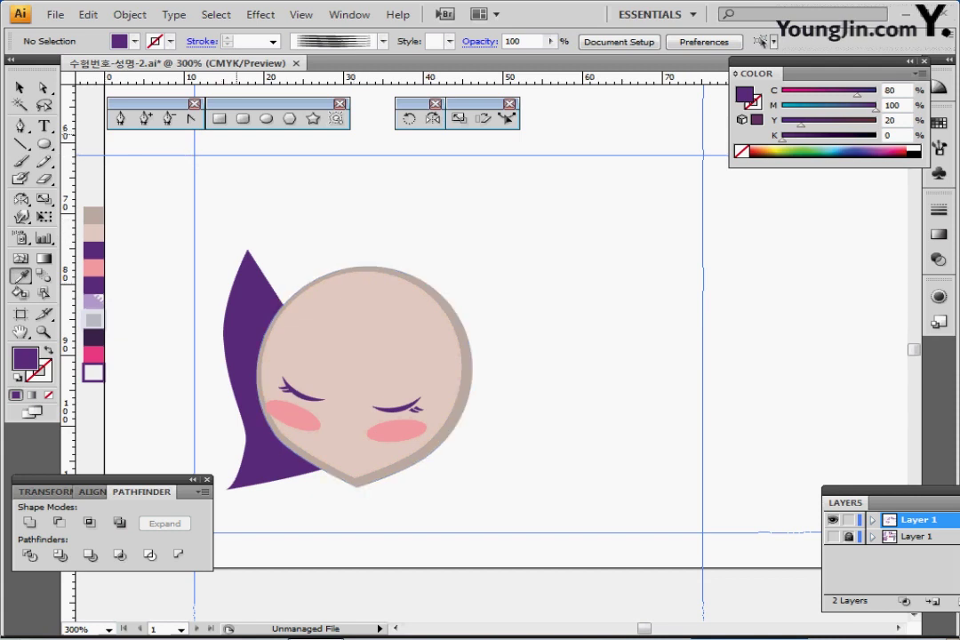
pyautogui.click(129, 14)
pyautogui.click(129, 14)
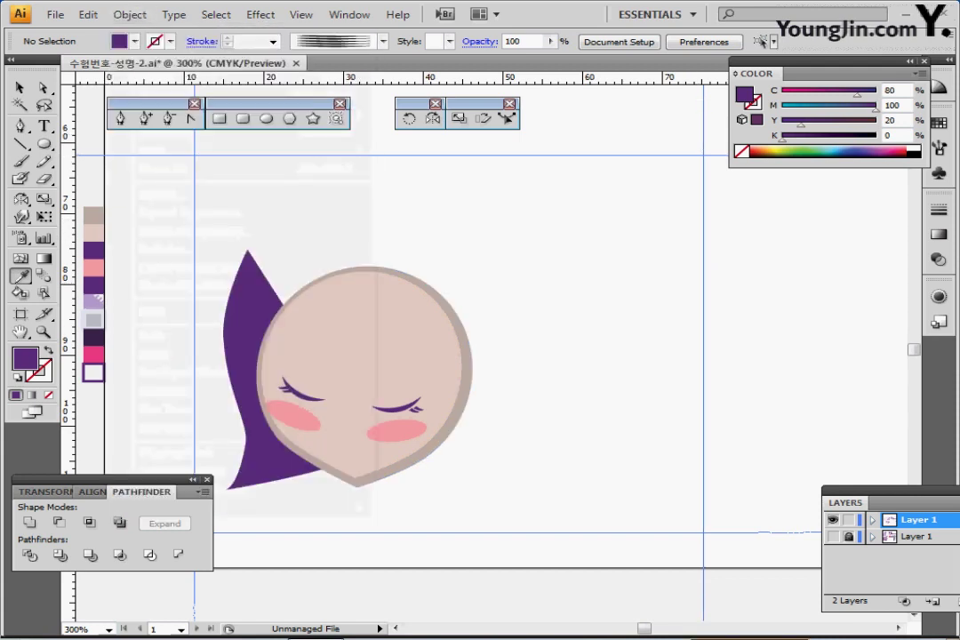
pyautogui.click(834, 537)
pyautogui.keyDown('ctrl'); pyautogui.click(485, 409); pyautogui.keyUp('ctrl')
pyautogui.moveTo(486, 409); pyautogui.dragTo(505, 499)
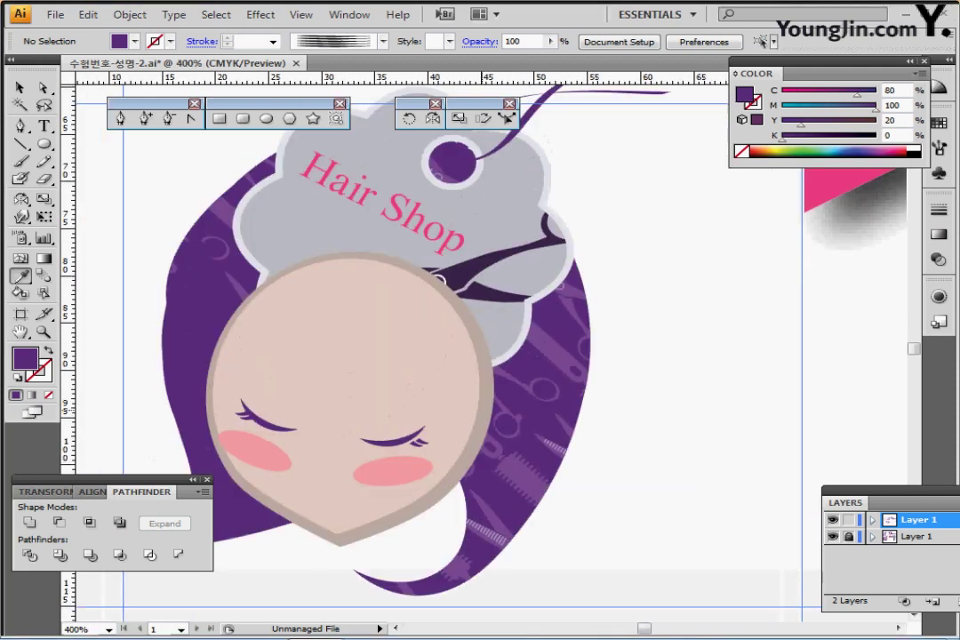
pyautogui.hotkey('ctrl', 'y')
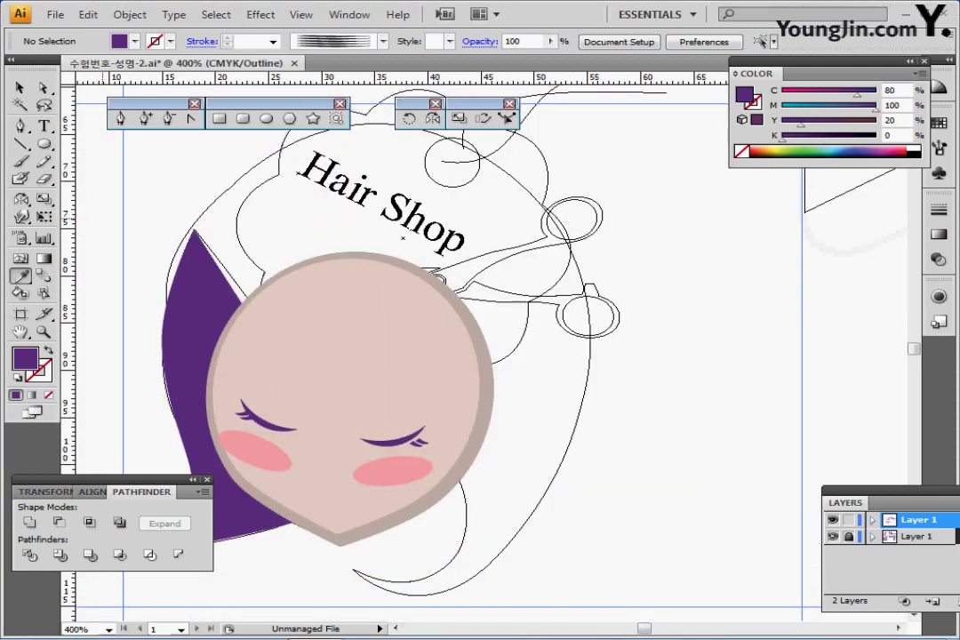
# Start the main hair path with the Pen tool at the template's left edge, curve it to the upper left and retract the outgoing handle.
pyautogui.press('p')
pyautogui.hotkey('ctrl', '-')
pyautogui.moveTo(363, 335); pyautogui.dragTo(239, 340)
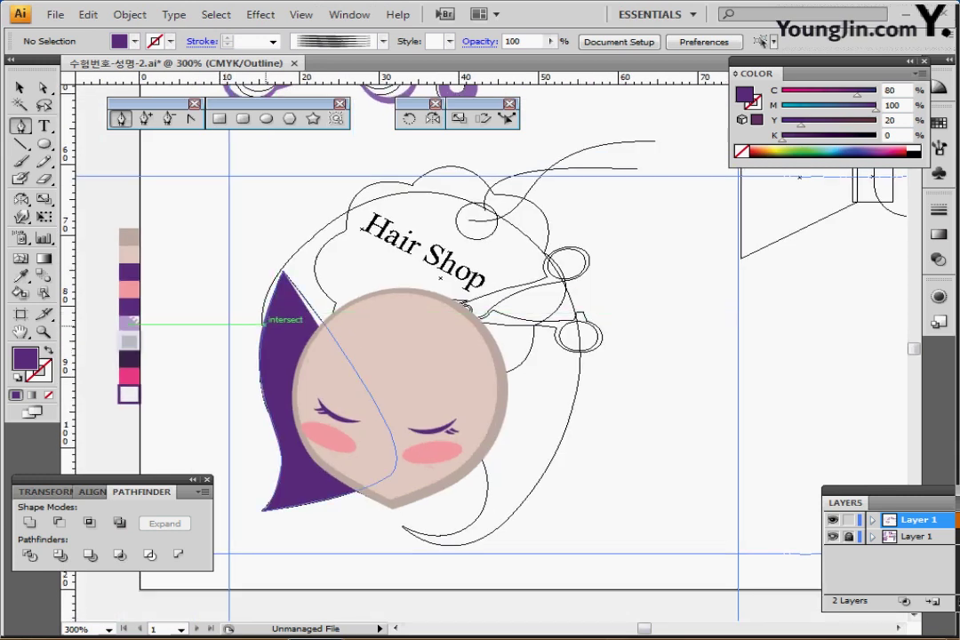
pyautogui.click(262, 326)
pyautogui.moveTo(321, 229); pyautogui.dragTo(393, 176)
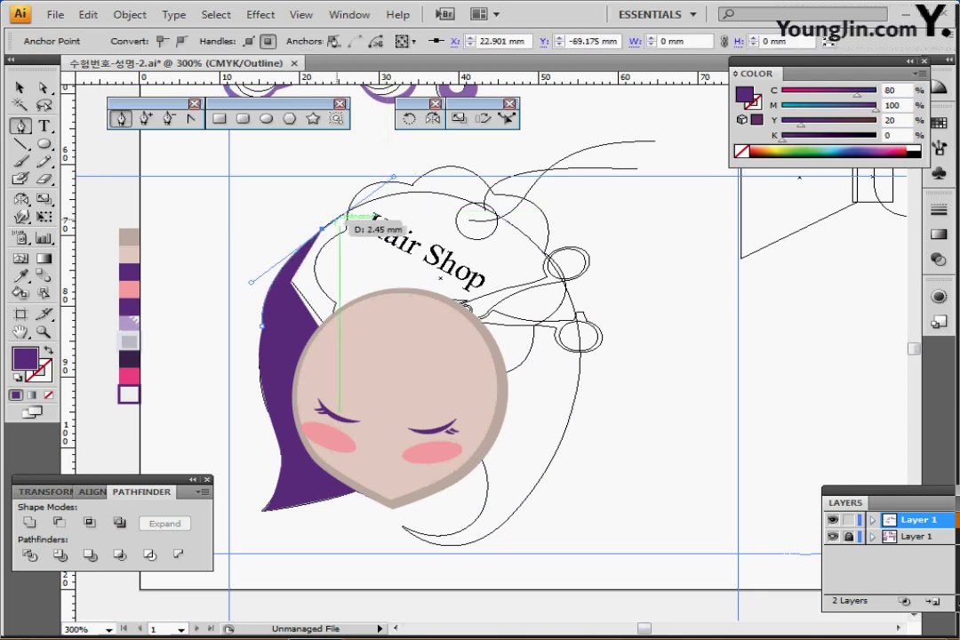
pyautogui.click(321, 229)
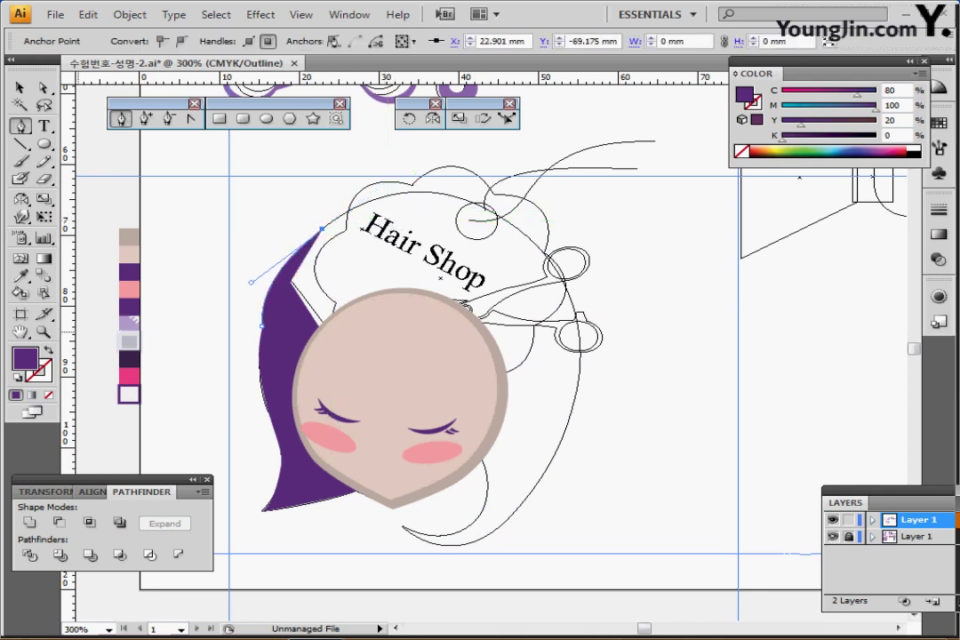
# Swap fill and stroke, then extend the hair path over the crown and down the right side, fitting its handle to the template.
pyautogui.hotkey('shift', 'x')
pyautogui.moveTo(546, 257)
pyautogui.mouseDown()
pyautogui.moveTo(561, 257)
pyautogui.moveTo(617, 380)
pyautogui.moveTo(649, 392)
pyautogui.mouseUp()
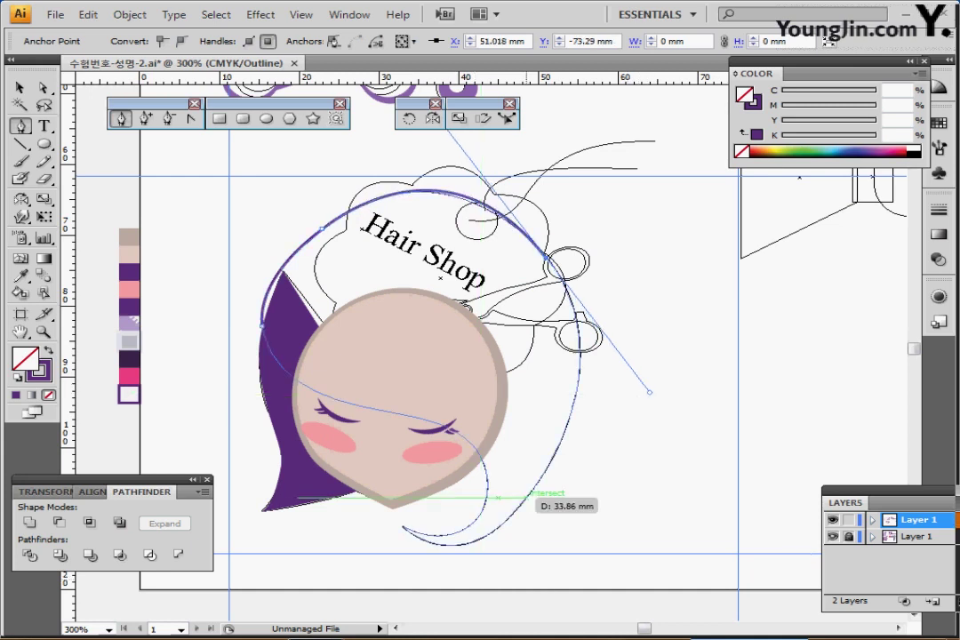
pyautogui.moveTo(519, 505); pyautogui.dragTo(495, 528)
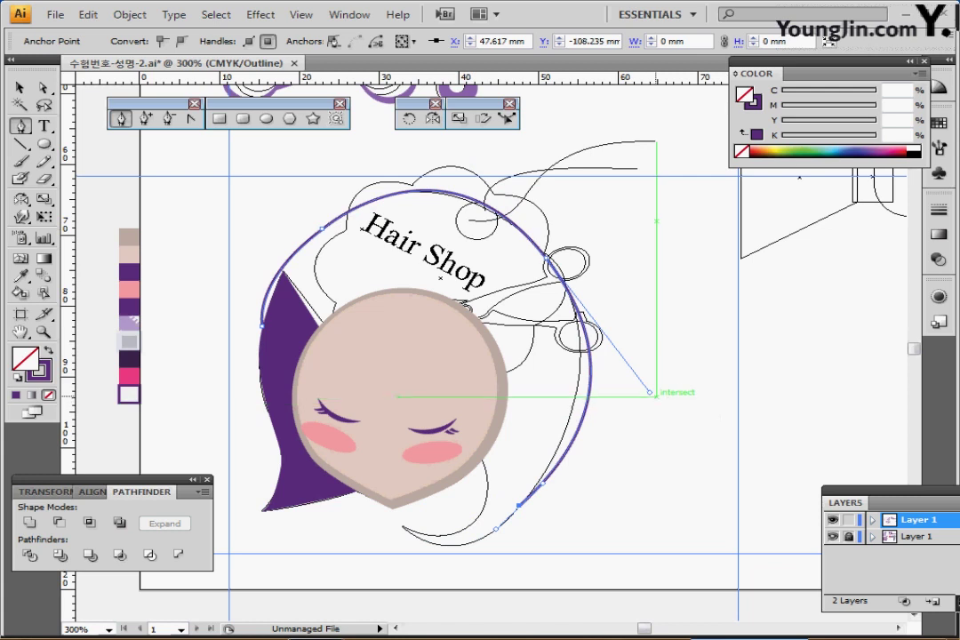
pyautogui.moveTo(650, 392); pyautogui.dragTo(626, 372)
pyautogui.moveTo(614, 468); pyautogui.dragTo(647, 387)
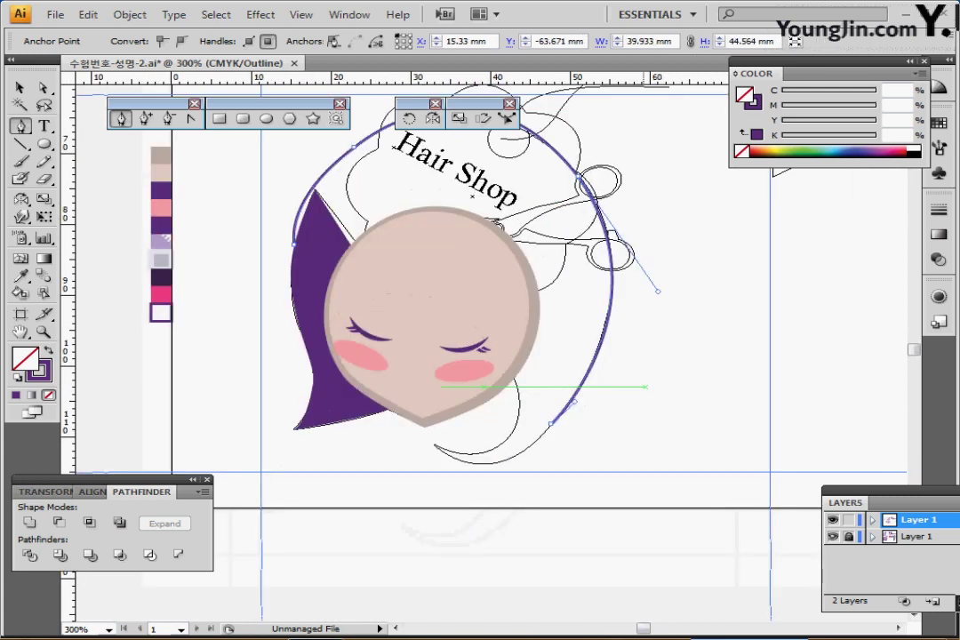
# Continue the hair path around the lower curl to its pointed tip and back up the inner curve beside the chin.
pyautogui.moveTo(434, 443); pyautogui.dragTo(493, 488)
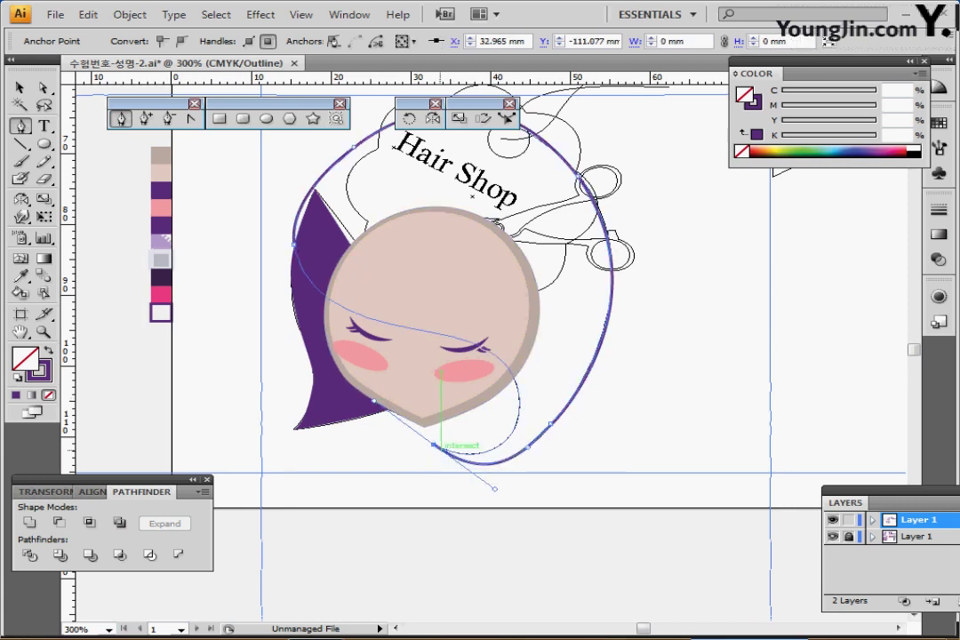
pyautogui.moveTo(434, 443); pyautogui.dragTo(441, 242)
pyautogui.hotkey('ctrl', 'z')
pyautogui.moveTo(517, 411); pyautogui.dragTo(536, 356)
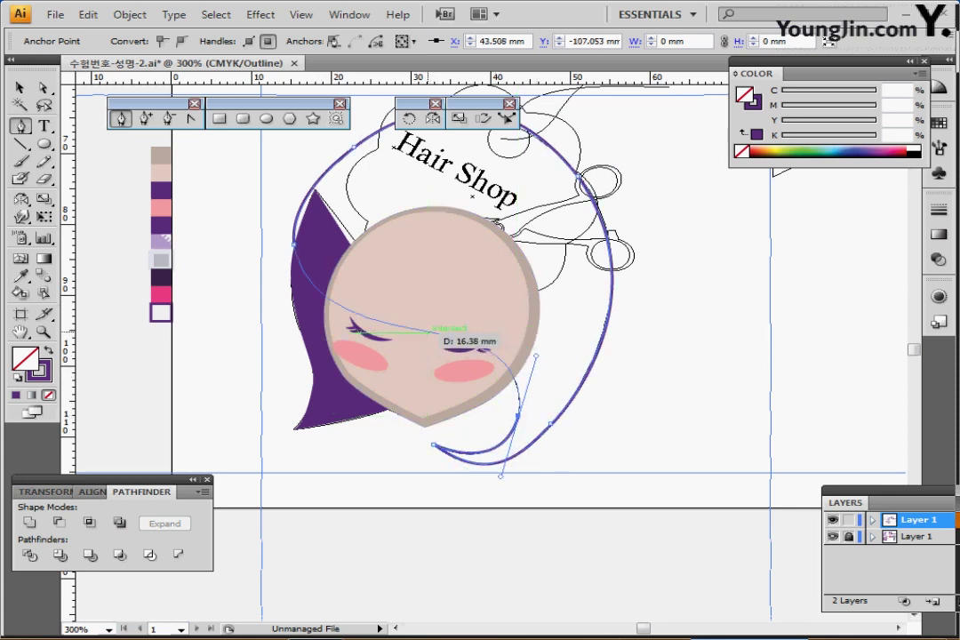
# Curve the path along the fringe across the face, close it at its starting anchor, and swap the purple stroke back to a fill.
pyautogui.moveTo(427, 332); pyautogui.dragTo(388, 315)
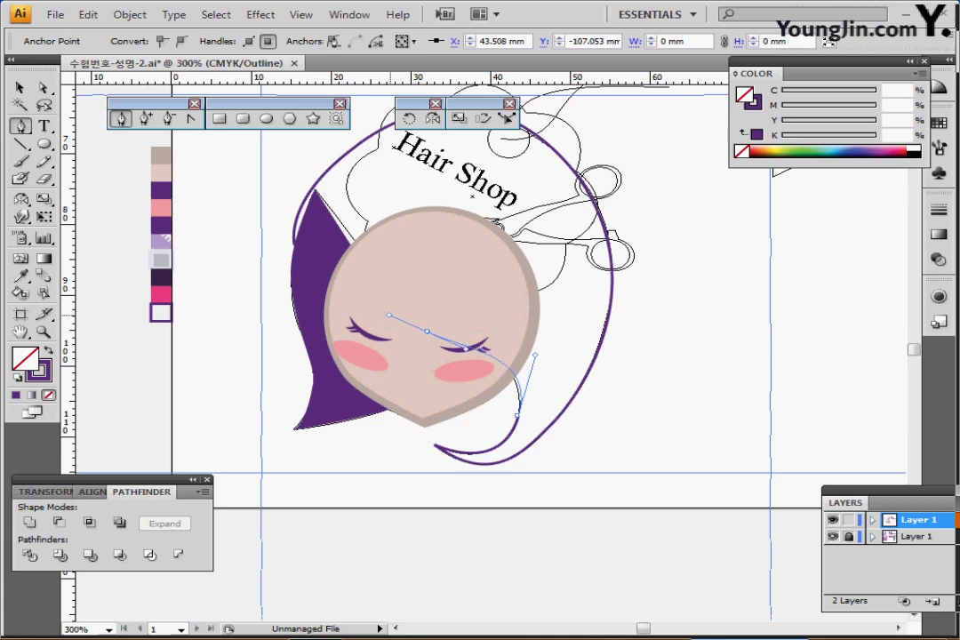
pyautogui.moveTo(294, 242); pyautogui.dragTo(283, 200)
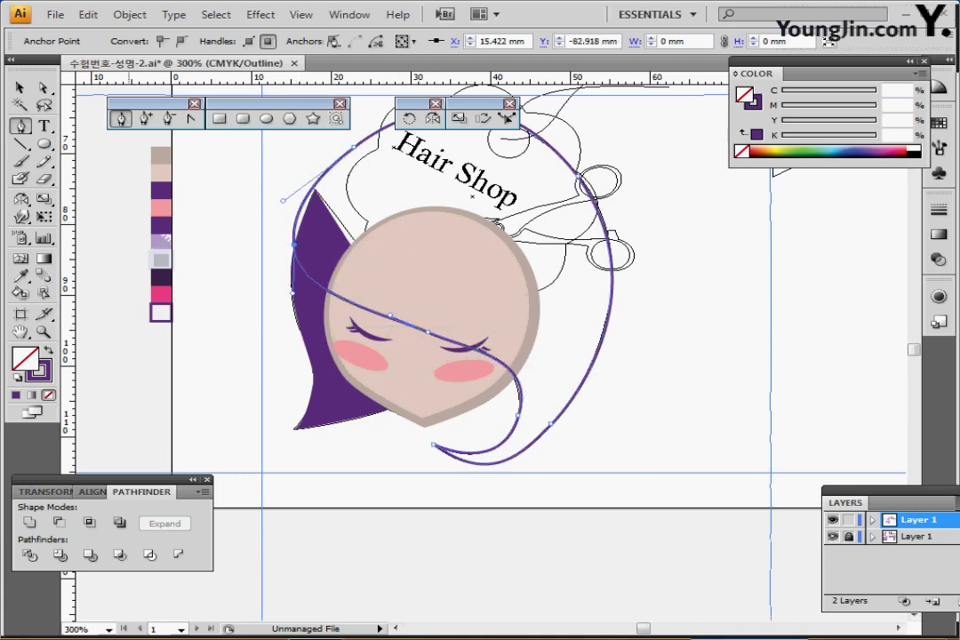
pyautogui.hotkey('shift', 'x')
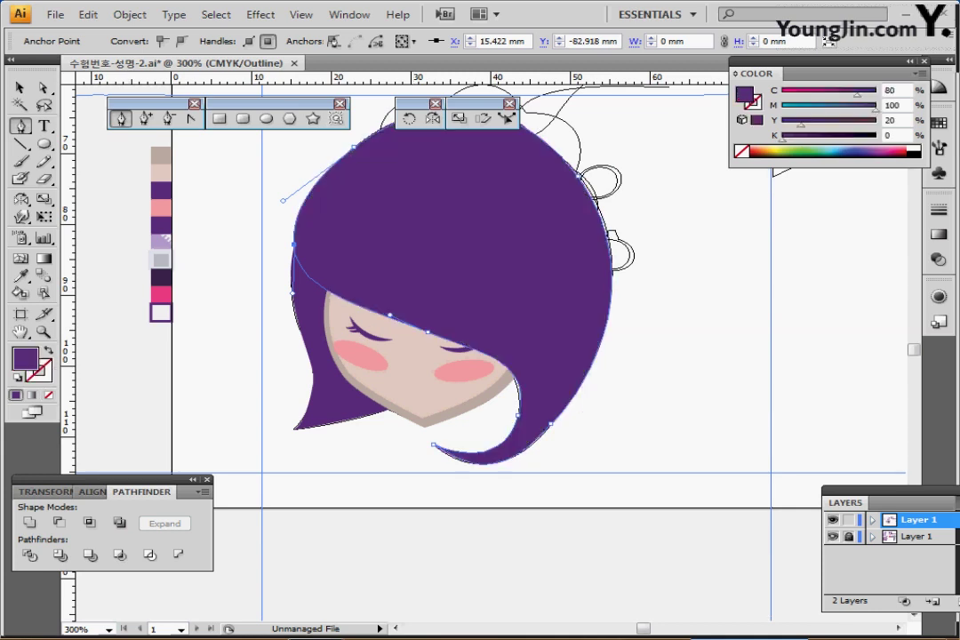
# Unlock and hide the template layer, and deselect the main hair shape.
pyautogui.hotkey('ctrl', '-')
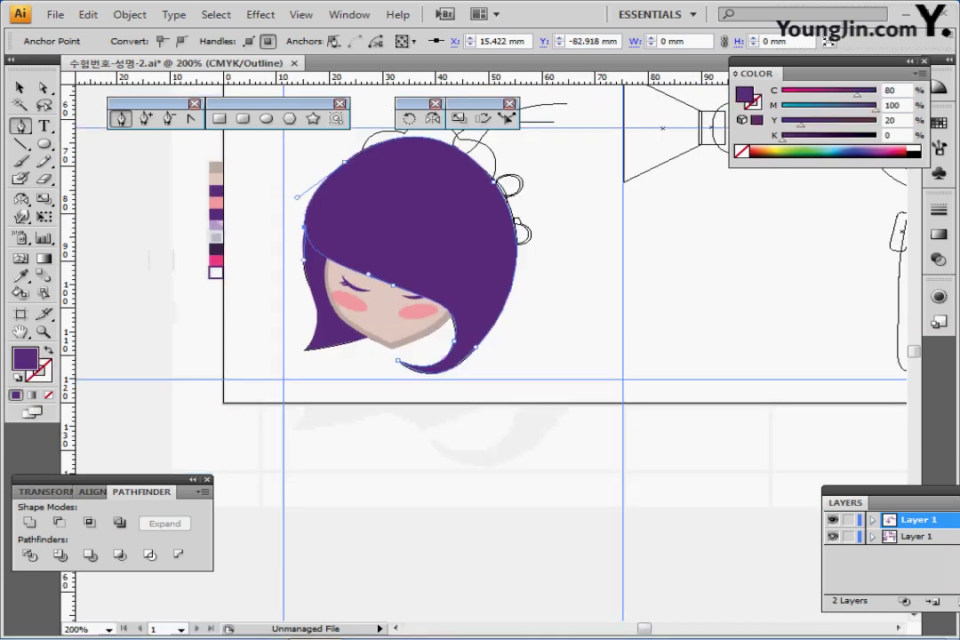
pyautogui.click(833, 536)
pyautogui.moveTo(407, 338); pyautogui.dragTo(380, 389)
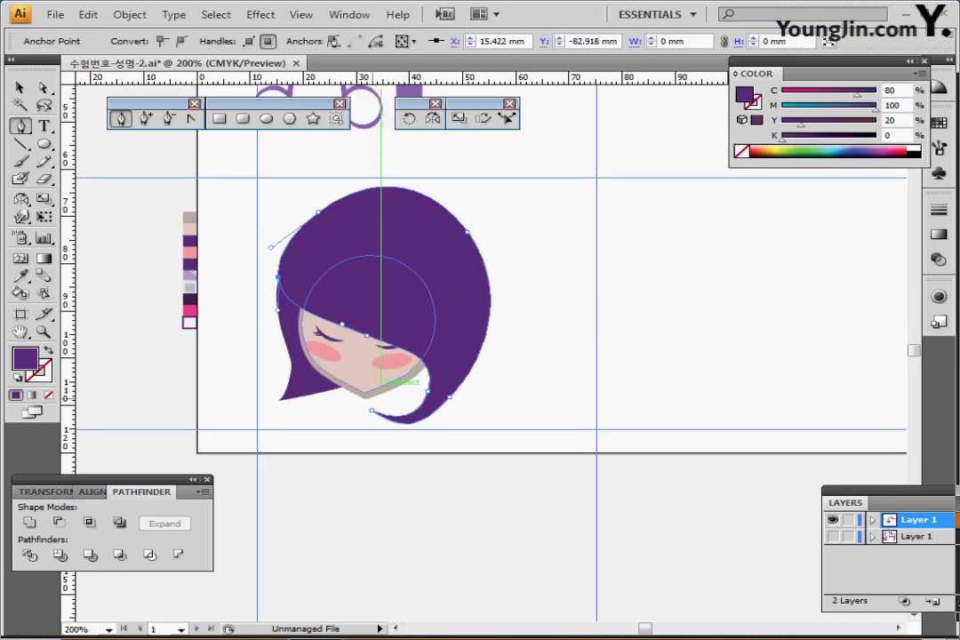
pyautogui.hotkey('ctrl', 'shift', 'a')
pyautogui.hotkey('ctrl', '+')
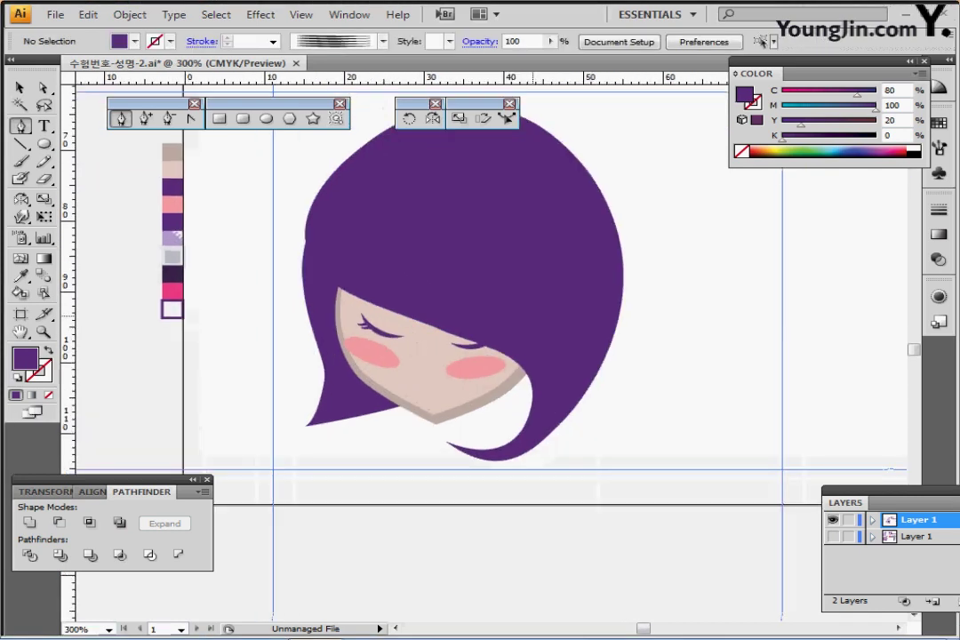
# Select the main hair shape and move it slightly to the right over the face.
pyautogui.press('v')
pyautogui.click(553, 293)
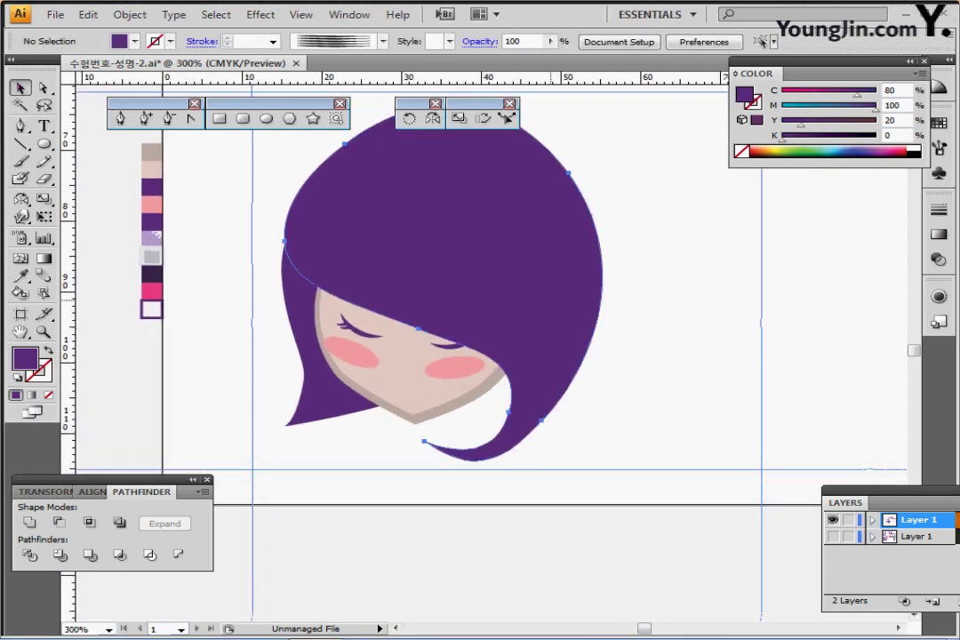
pyautogui.moveTo(553, 293); pyautogui.dragTo(559, 294)
# Select the right eye's two small lashes in outline view and move them slightly left, closer to the eyelid.
pyautogui.hotkey('ctrl', '=')
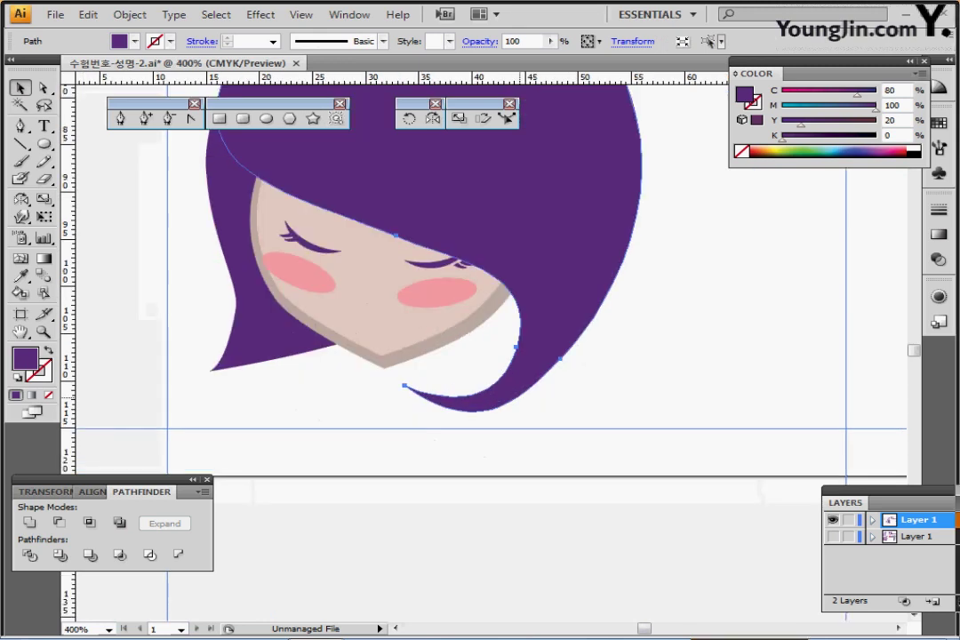
pyautogui.hotkey('ctrl', '=')
pyautogui.keyDown('ctrl'); pyautogui.click(416, 266); pyautogui.keyUp('ctrl')
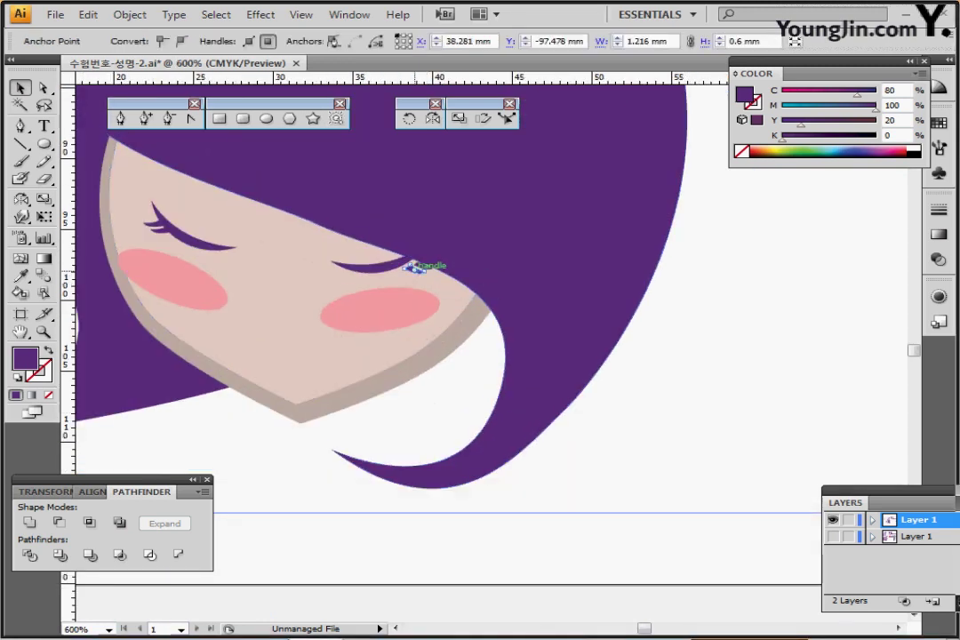
pyautogui.hotkey('ctrl', 't')
pyautogui.hotkey('ctrl', 't')
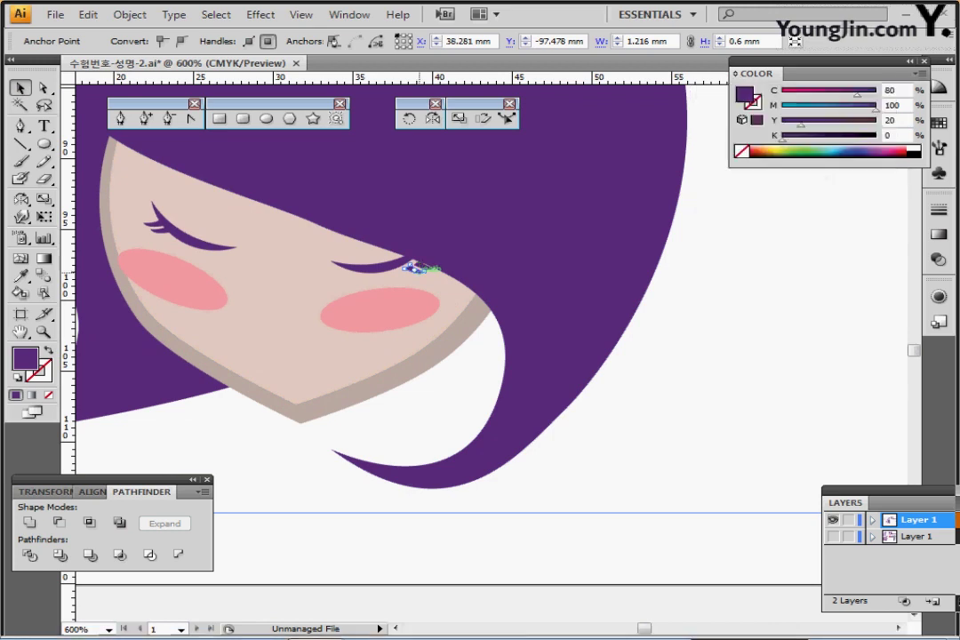
pyautogui.hotkey('ctrl', 'y')
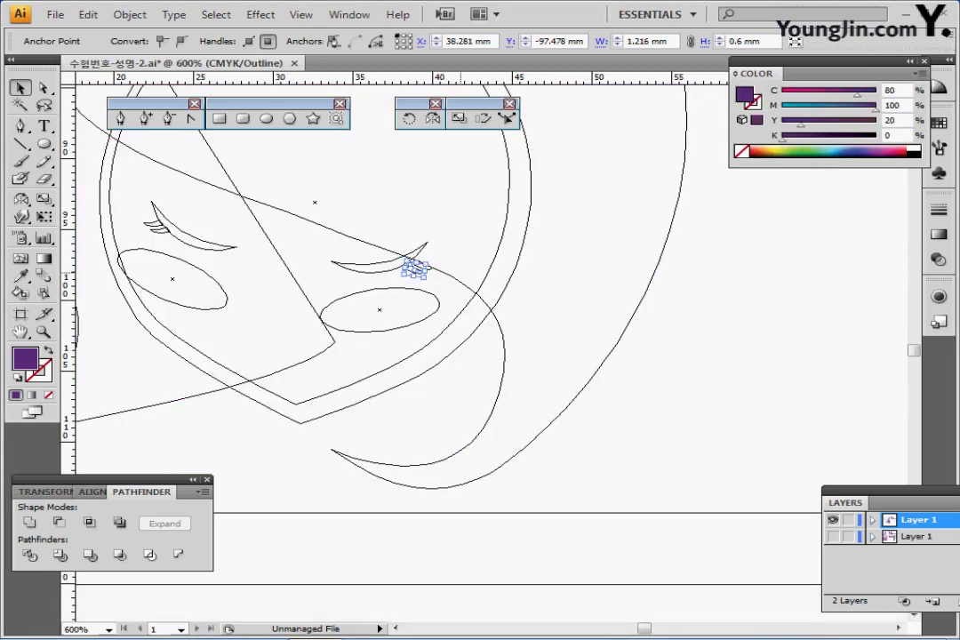
pyautogui.moveTo(425, 271); pyautogui.dragTo(427, 268)
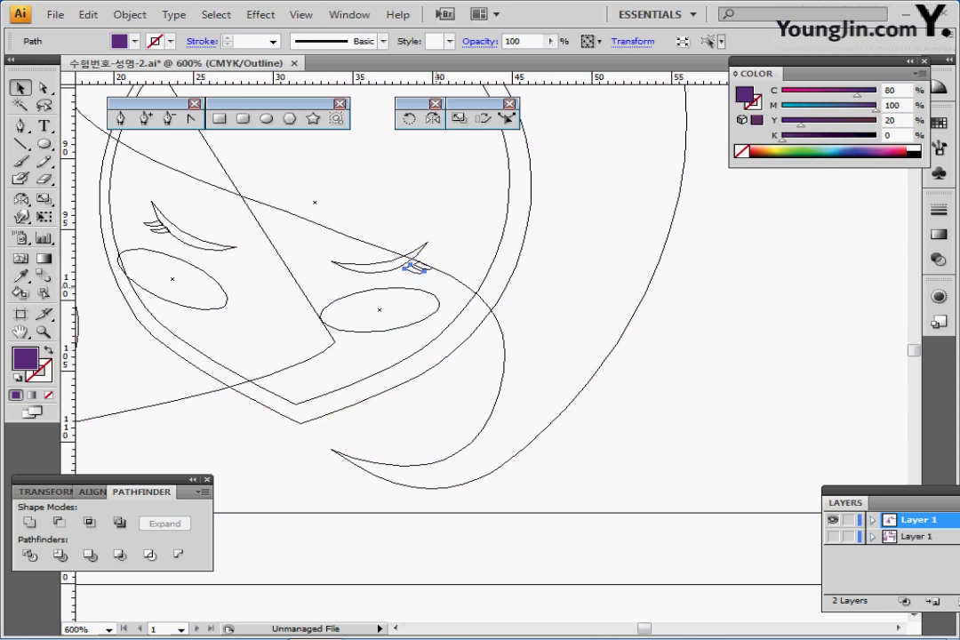
pyautogui.hotkey('ctrl', '+')
pyautogui.hotkey('ctrl', '+')
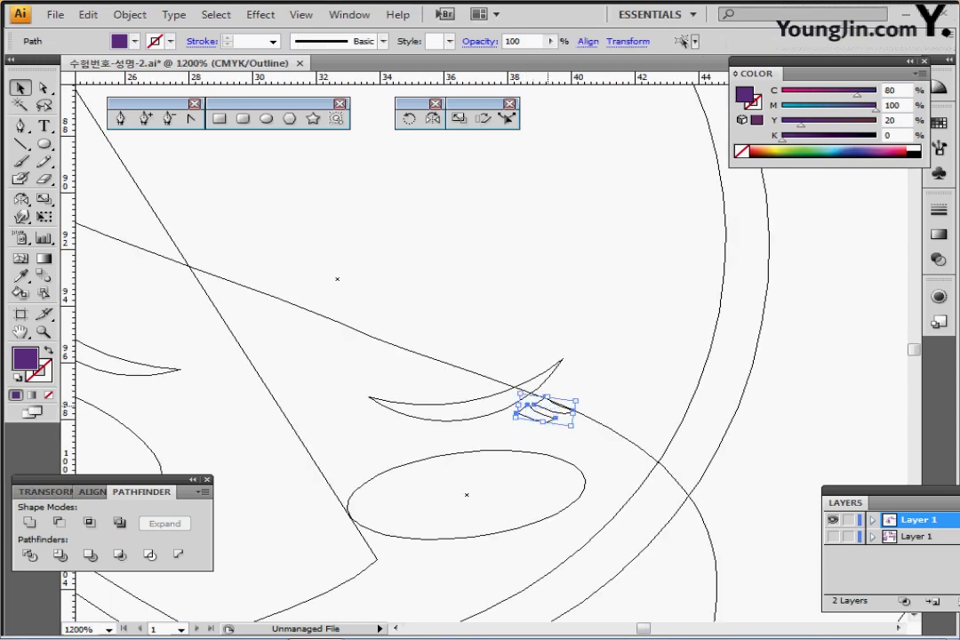
pyautogui.moveTo(536, 396); pyautogui.dragTo(505, 408)
# Return the artwork to full-colour preview, check the lashes against the fringe, and deselect them.
pyautogui.hotkey('ctrl', '-')
pyautogui.hotkey('ctrl', '-')
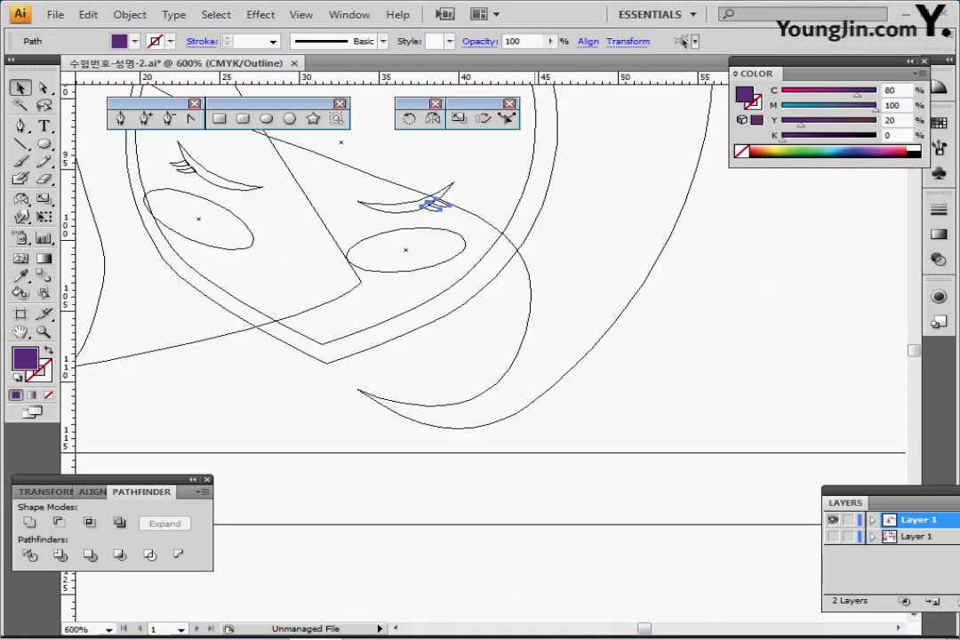
pyautogui.scroll(3, 400, 312)
pyautogui.hotkey('ctrl', 'y')
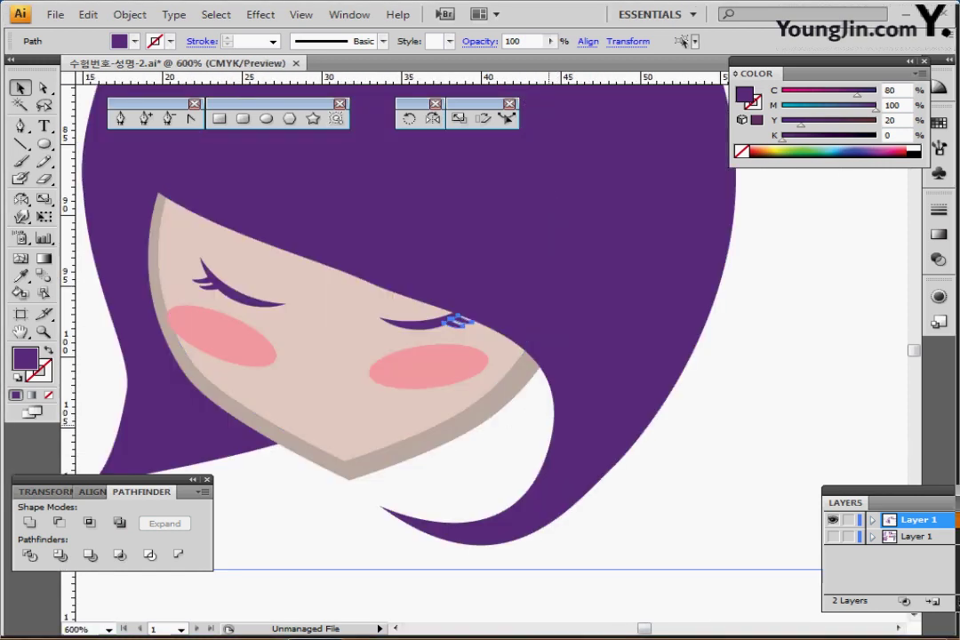
pyautogui.hotkey('ctrl', '-')
pyautogui.hotkey('ctrl', '+')
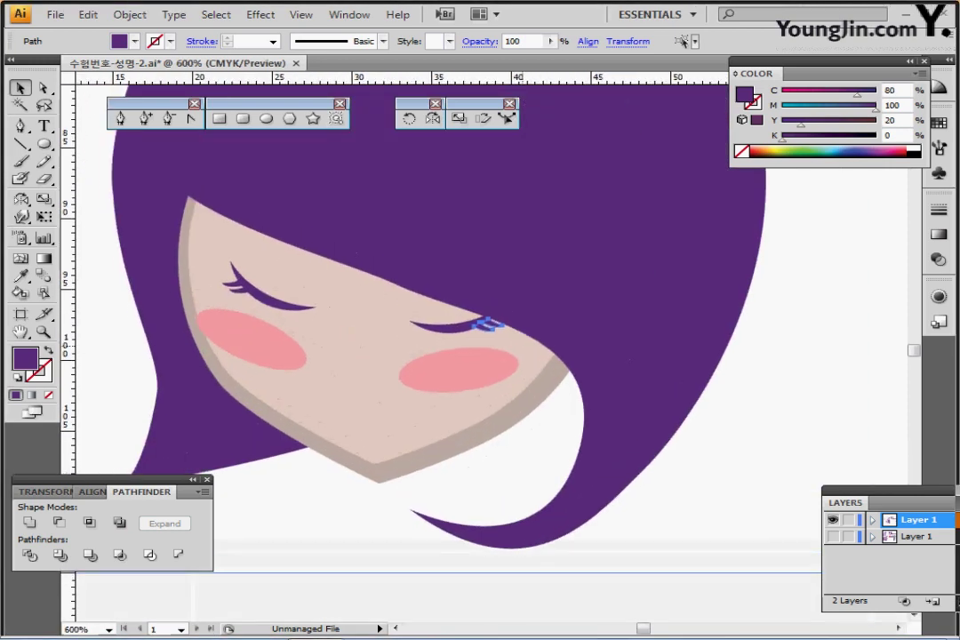
pyautogui.hotkey('ctrl', '-')
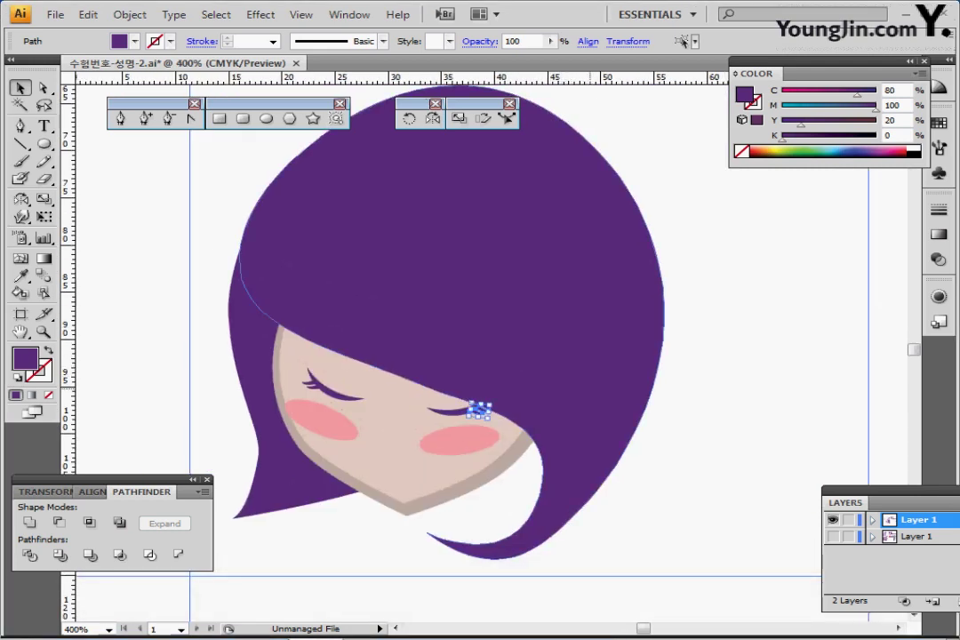
pyautogui.hotkey('ctrl', 'shift', 'a')
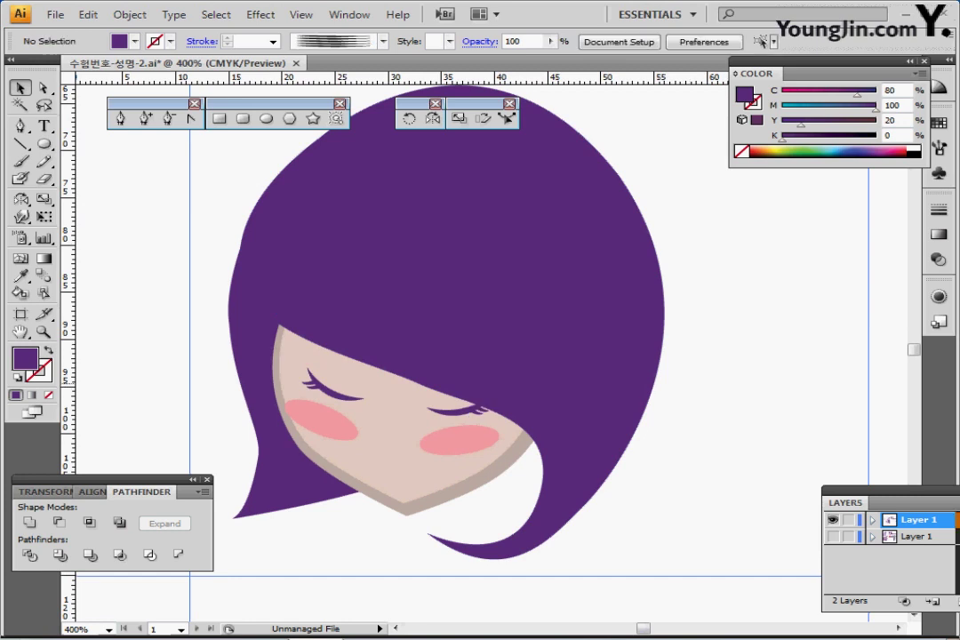
# Select the back hair shape behind the face and fill it with the scissors-and-comb pattern swatch.
pyautogui.hscroll(-3, 427, 294)
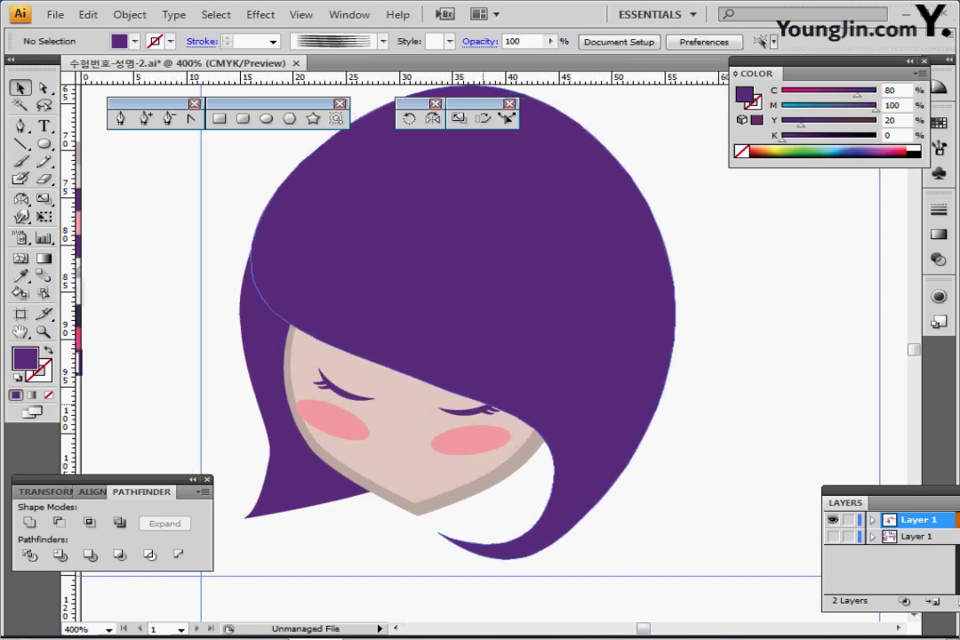
pyautogui.click(283, 454)
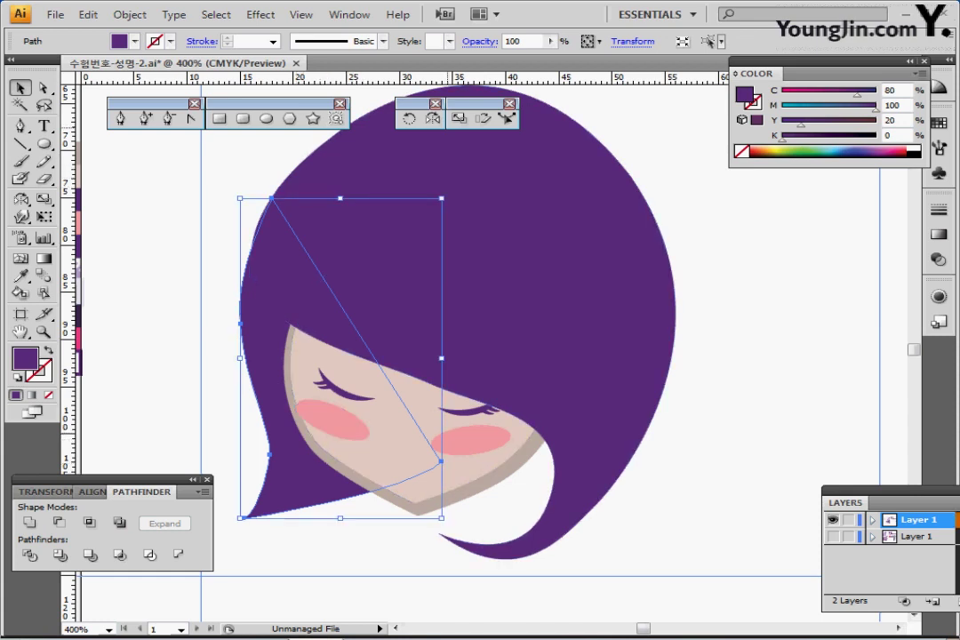
pyautogui.click(939, 123)
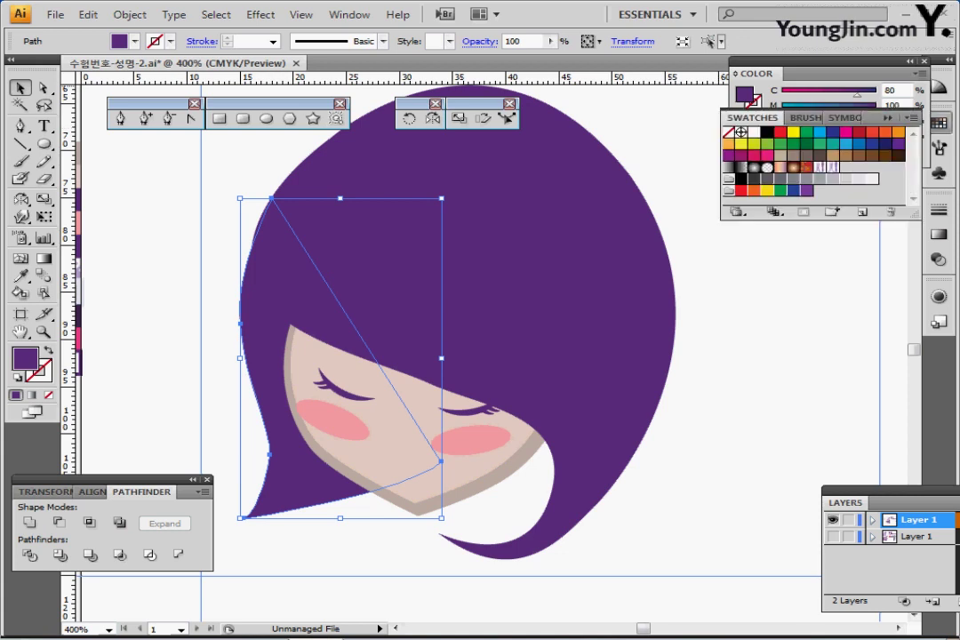
pyautogui.click(834, 168)
pyautogui.click(832, 166)
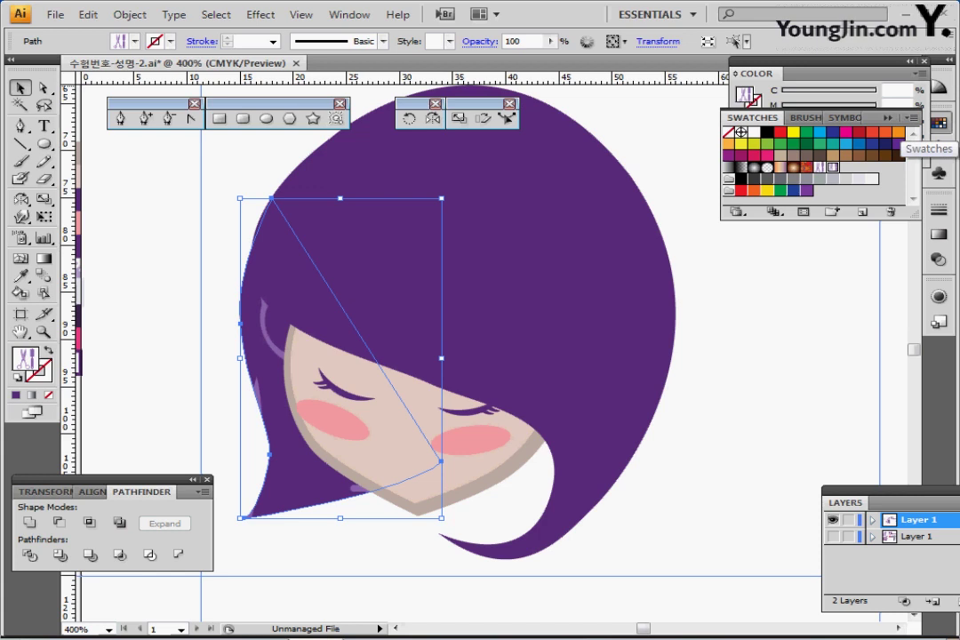
# Duplicate the main hair shape in place and fill the copy with the same scissors-and-comb pattern swatch.
pyautogui.click(598, 238)
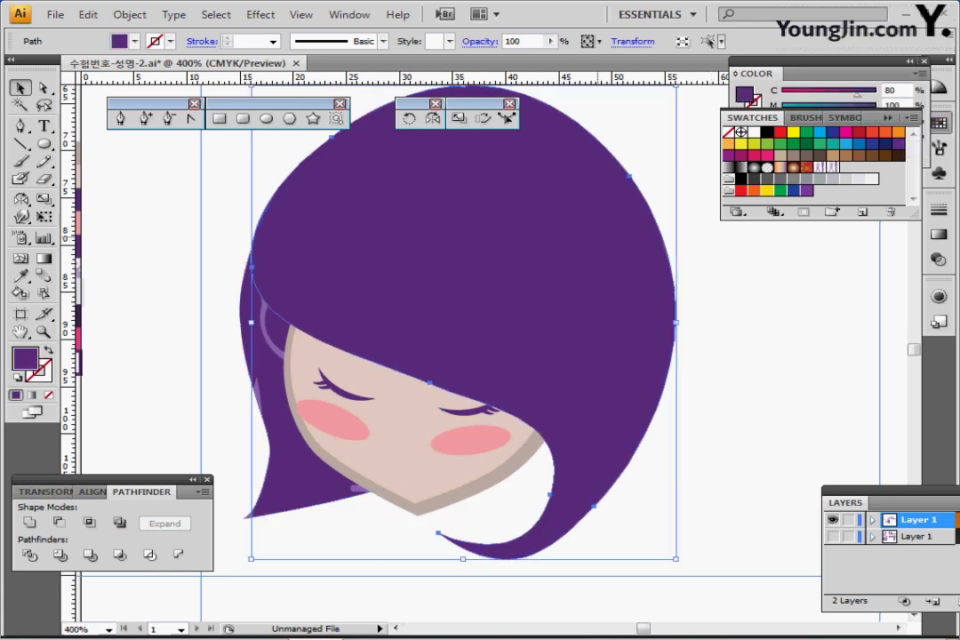
pyautogui.hotkey('ctrl', 'c')
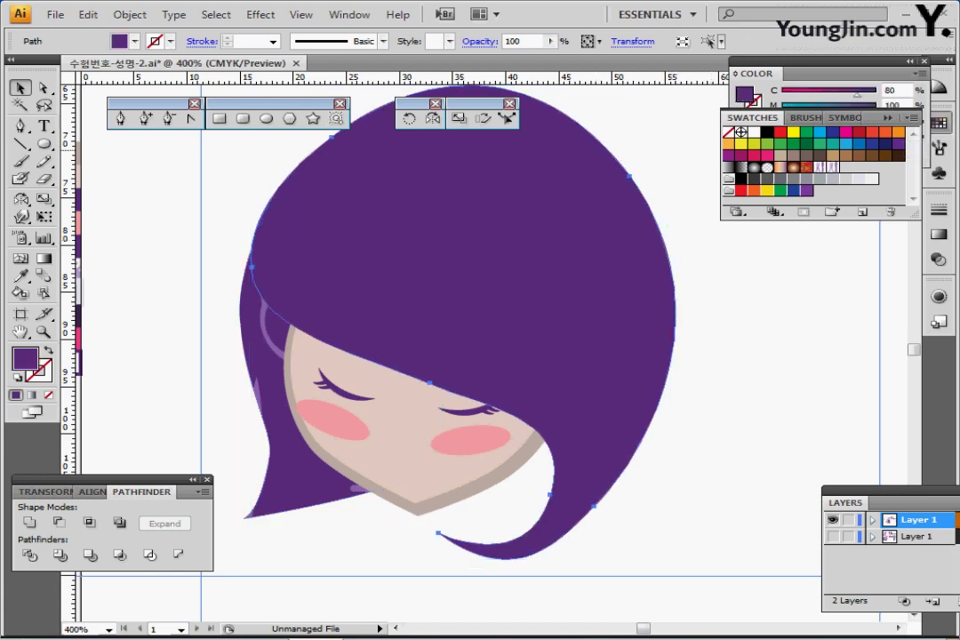
pyautogui.click(833, 167)
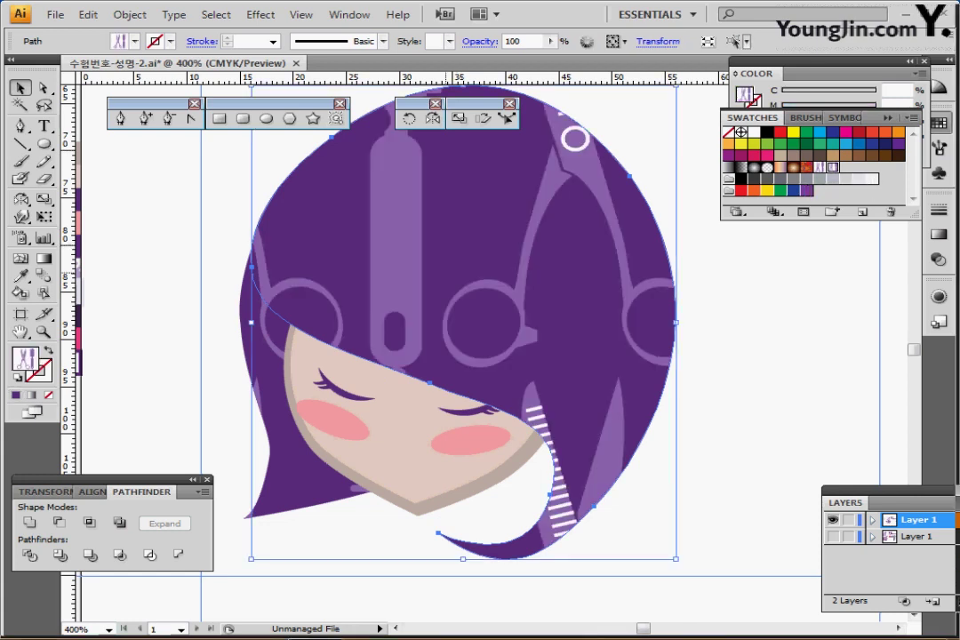
# Select both patterned hair shapes and scale only their patterns uniformly to 35%, leaving the objects out.
pyautogui.click(417, 418)
pyautogui.keyDown('shift'); pyautogui.click(264, 338); pyautogui.keyUp('shift')
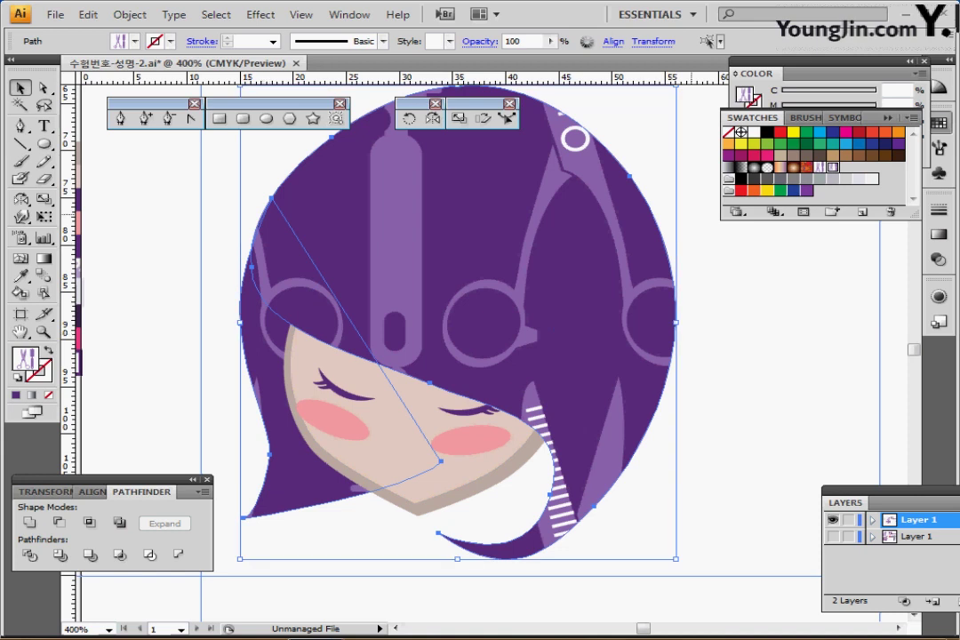
pyautogui.click(939, 122)
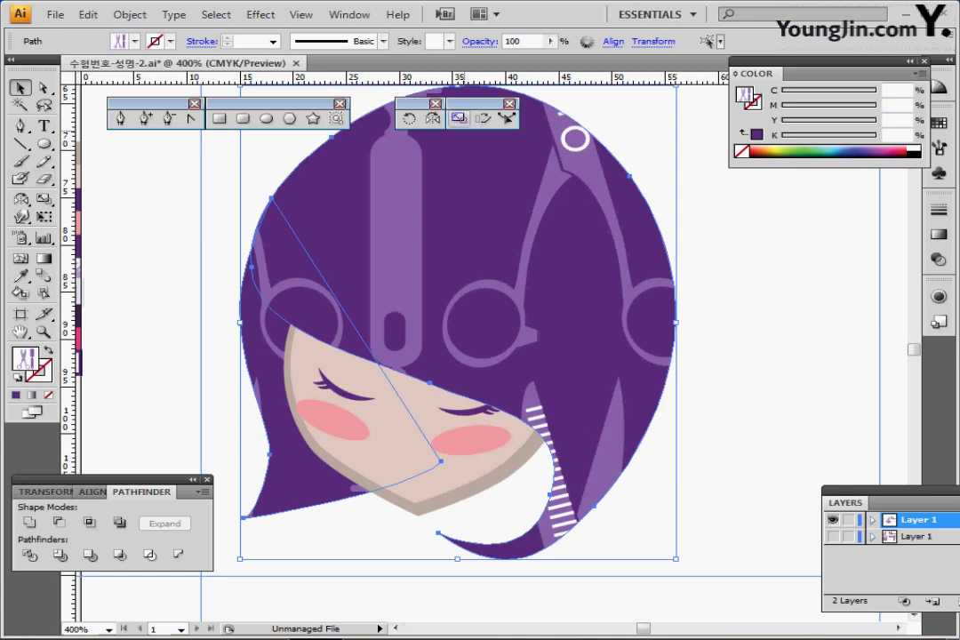
pyautogui.doubleClick(459, 119)
pyautogui.click(374, 243)
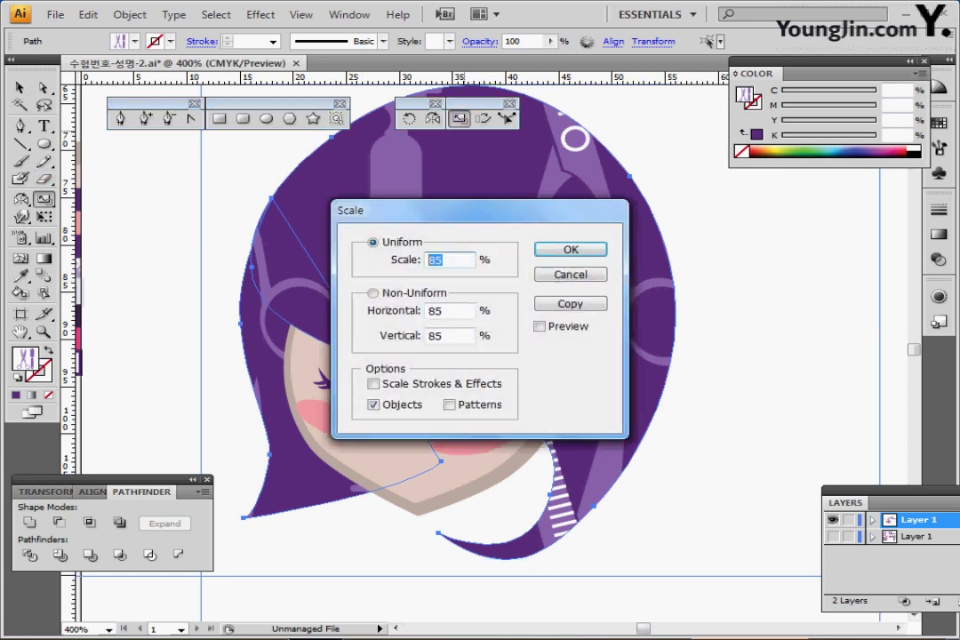
pyautogui.write('35')
pyautogui.click(374, 405)
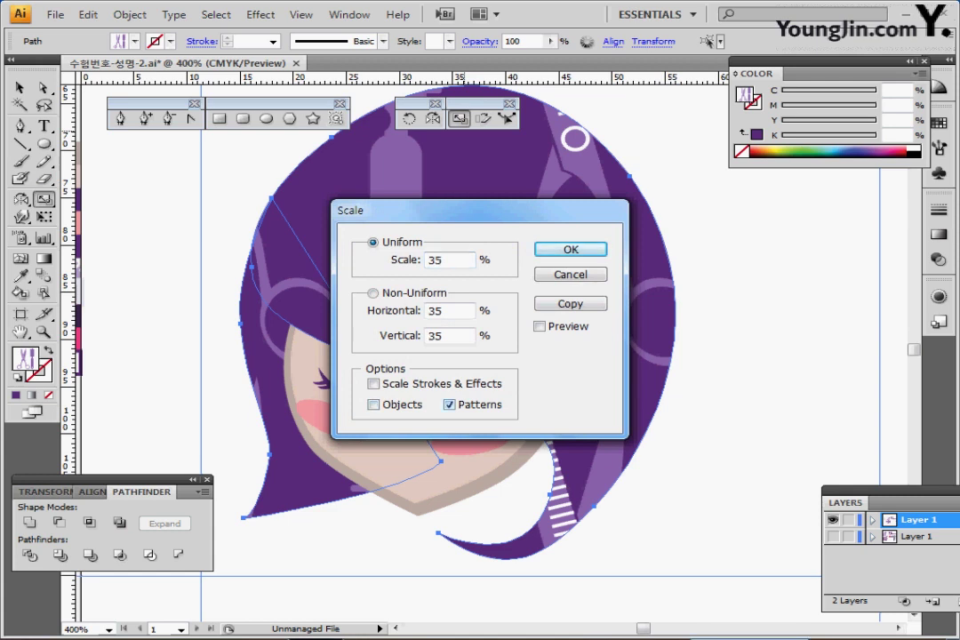
pyautogui.press('Return')
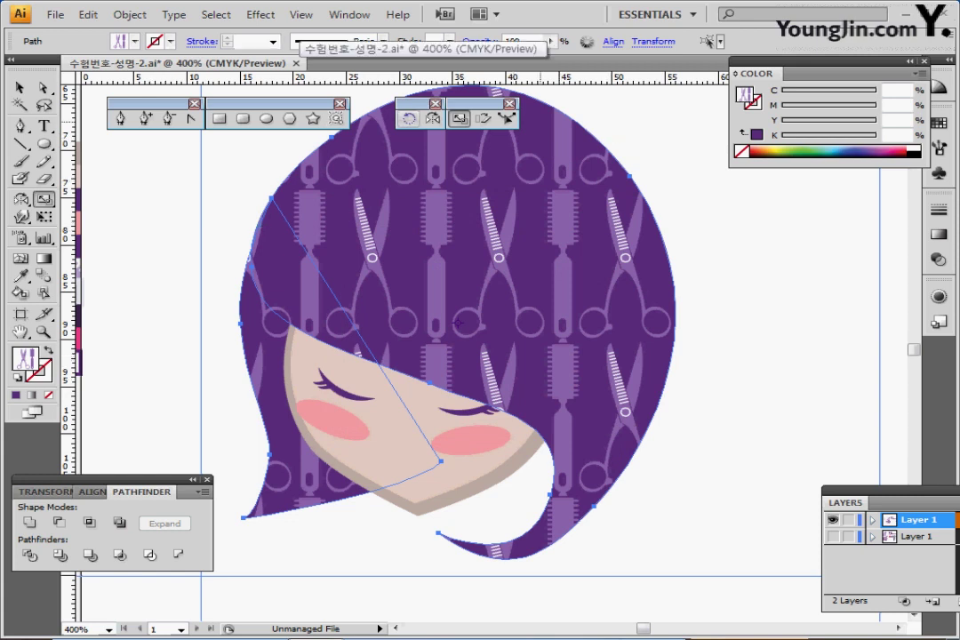
# Rotate only the pattern inside both hair shapes by 45°.
pyautogui.press('r')
pyautogui.keyDown('alt'); pyautogui.click(458, 323); pyautogui.keyUp('alt')
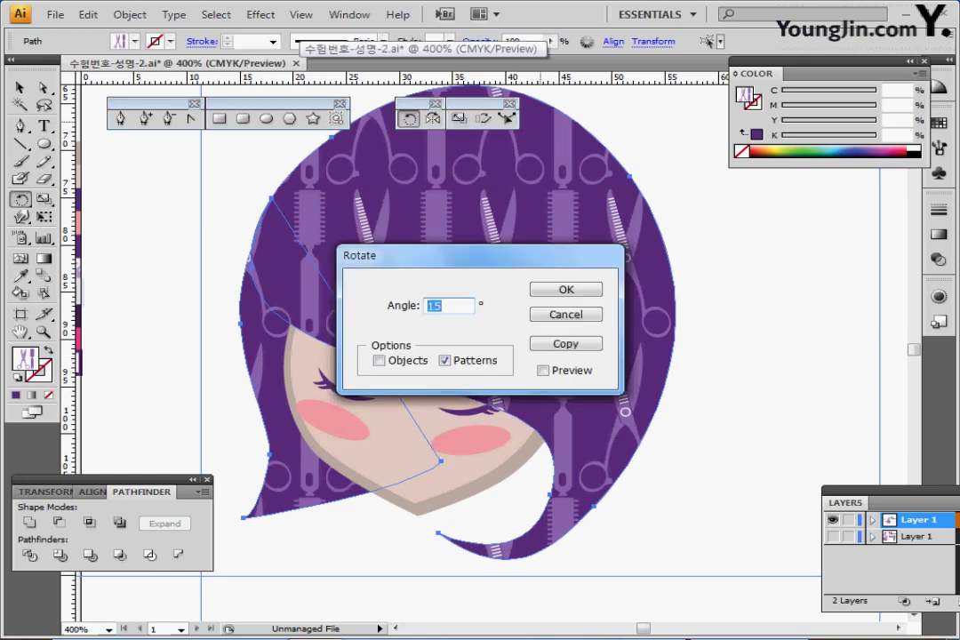
pyautogui.write('45')
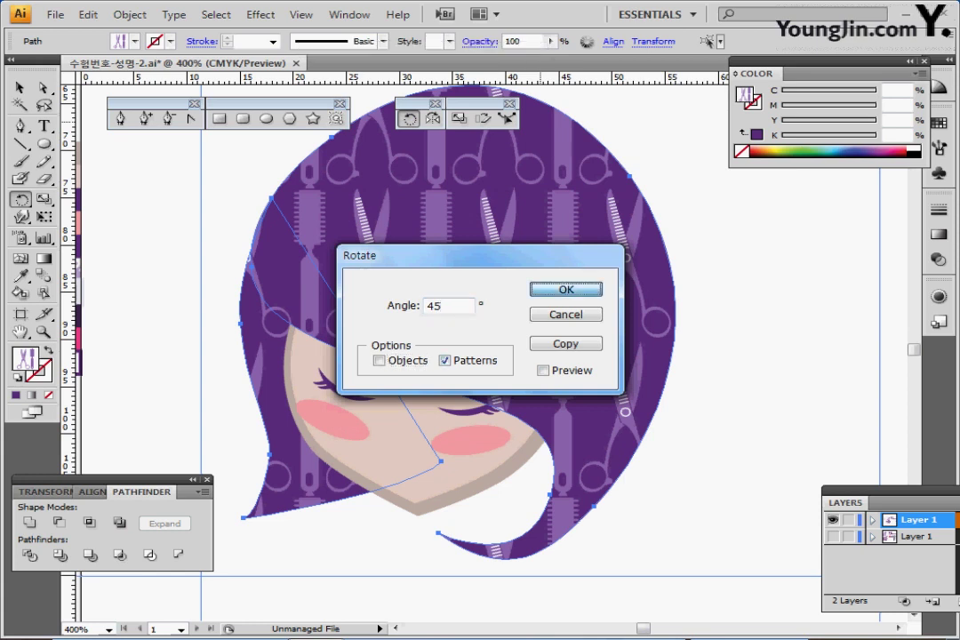
pyautogui.press('Return')
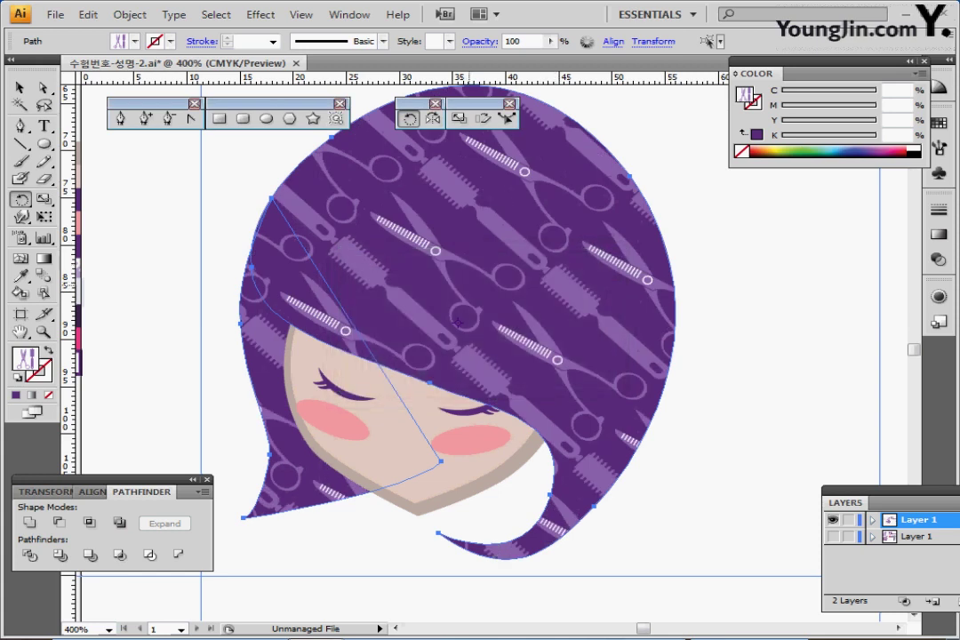
# Set the opacity of the two patterned hair shapes to 60%.
pyautogui.moveTo(525, 42); pyautogui.dragTo(451, 42)
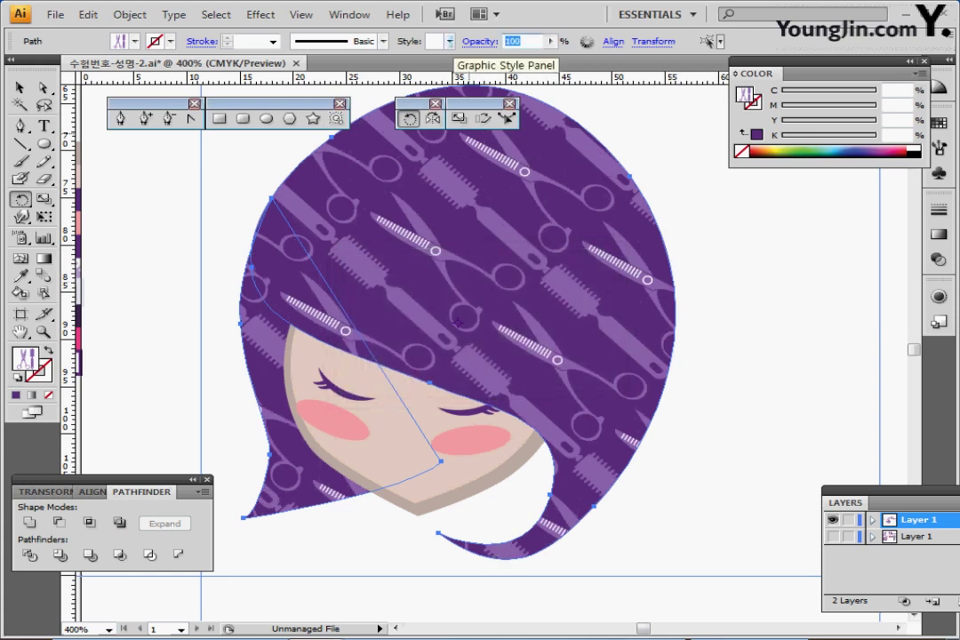
pyautogui.write('60')
pyautogui.press('Return')
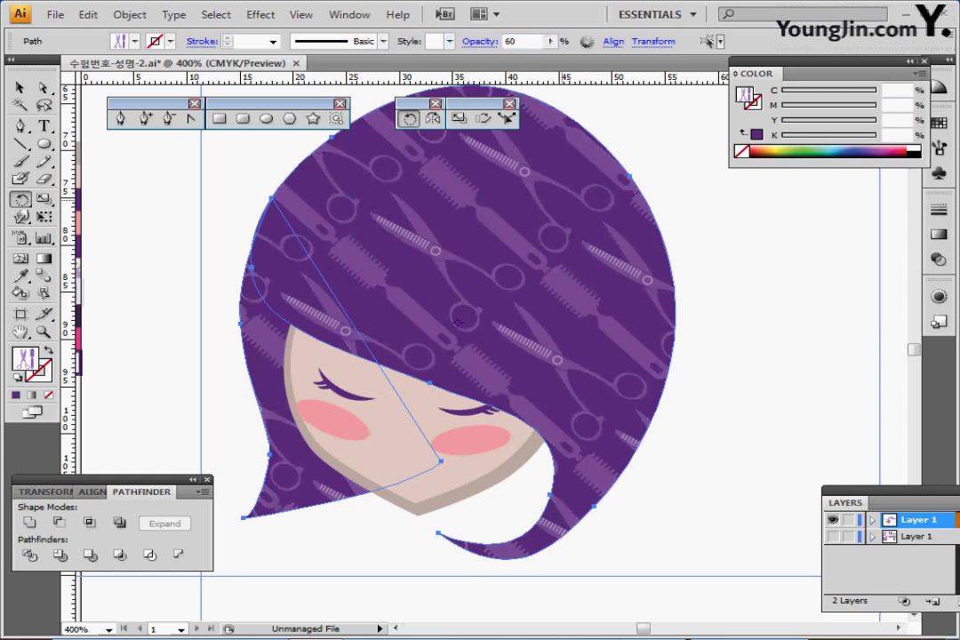
# Deselect the hair and prepare the Ellipse tool with a yellow fill (Y 100%) and no stroke.
pyautogui.keyDown('ctrl'); pyautogui.keyDown('alt'); pyautogui.click(744, 213); pyautogui.keyUp('alt'); pyautogui.keyUp('ctrl')
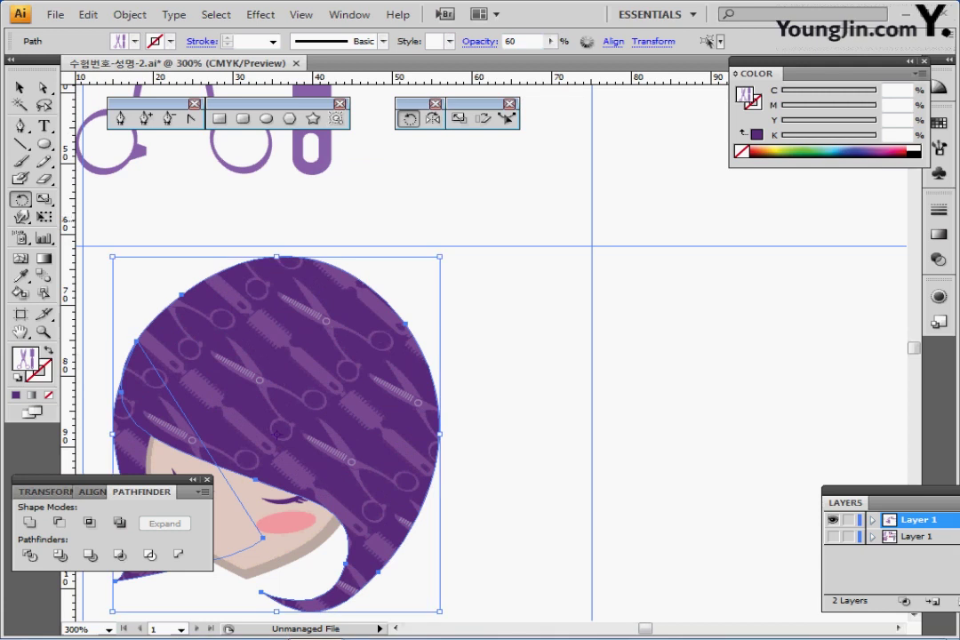
pyautogui.moveTo(276, 435); pyautogui.dragTo(317, 339)
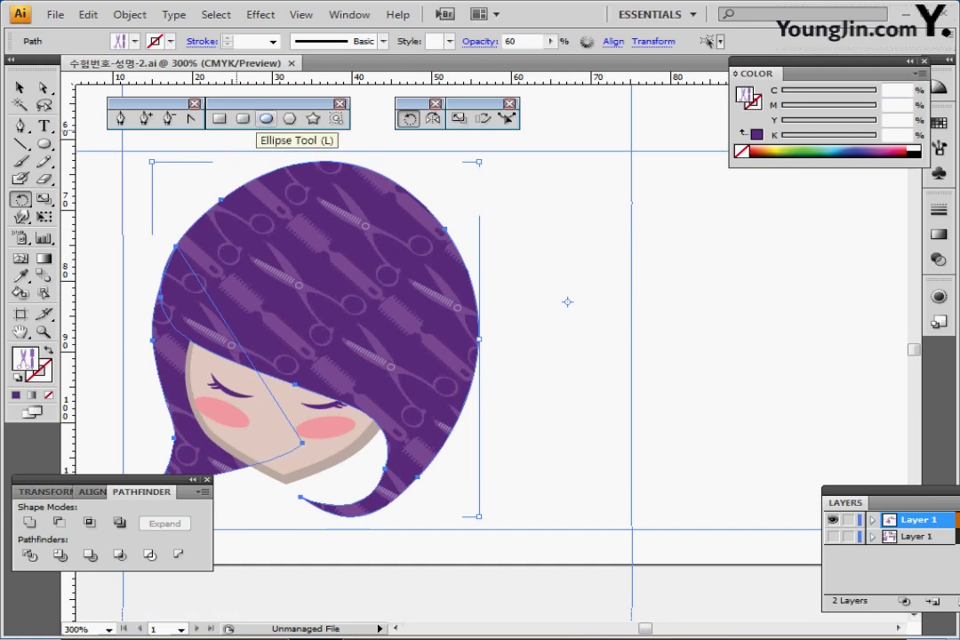
pyautogui.click(265, 119)
pyautogui.hotkey('ctrl', 'shift', 'a')
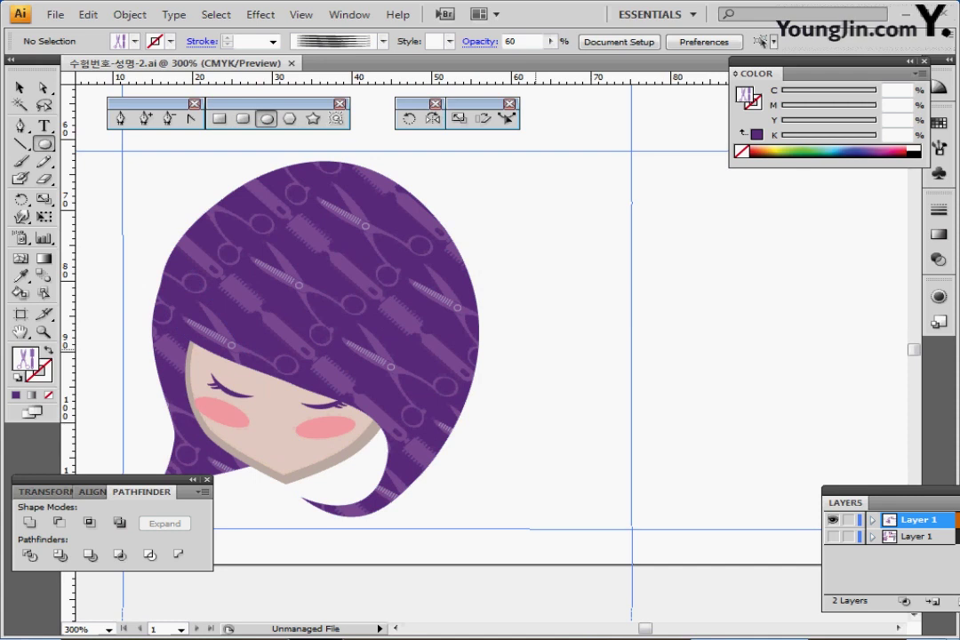
pyautogui.hotkey('ctrl', '-')
pyautogui.moveTo(555, 354); pyautogui.dragTo(490, 384)
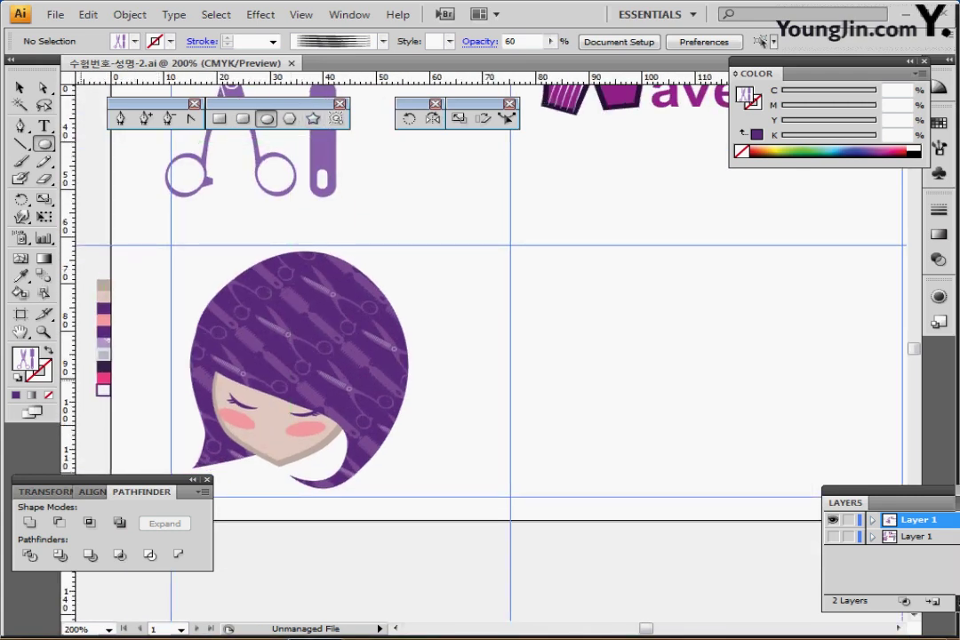
pyautogui.press('d')
pyautogui.click(171, 42)
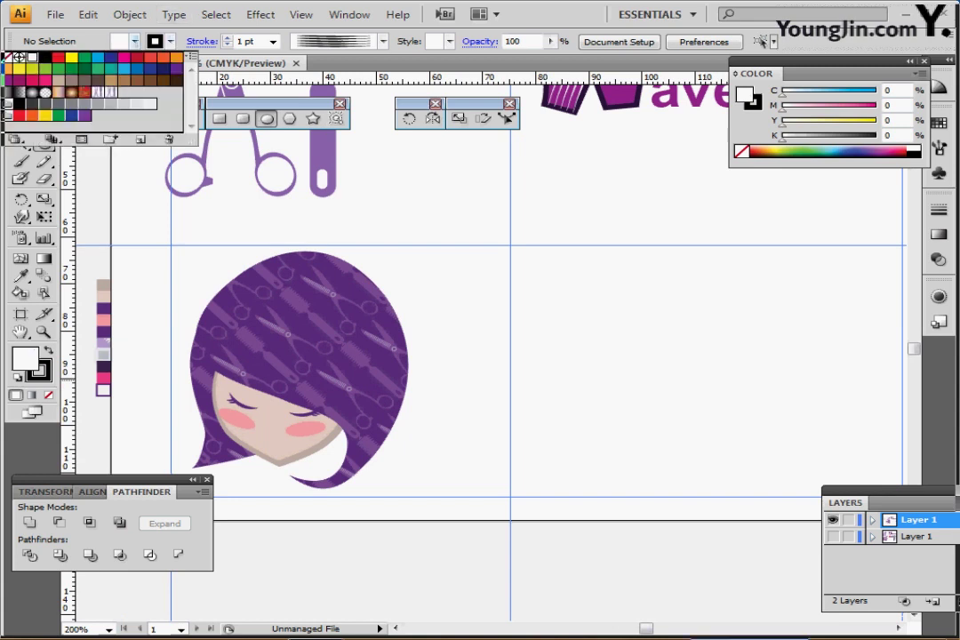
pyautogui.click(71, 57)
pyautogui.click(171, 41)
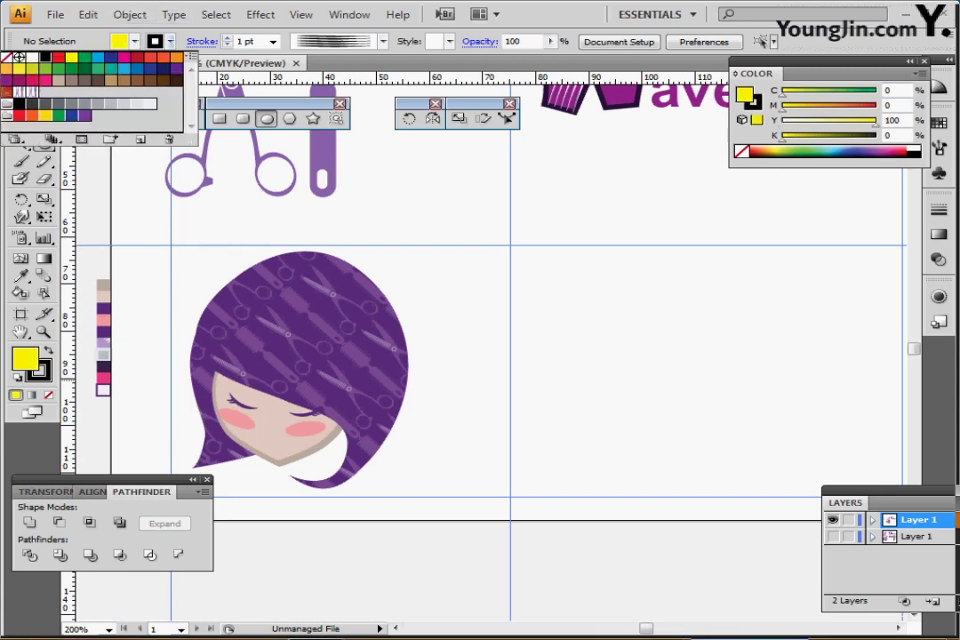
pyautogui.click(171, 42)
pyautogui.click(171, 41)
pyautogui.click(7, 57)
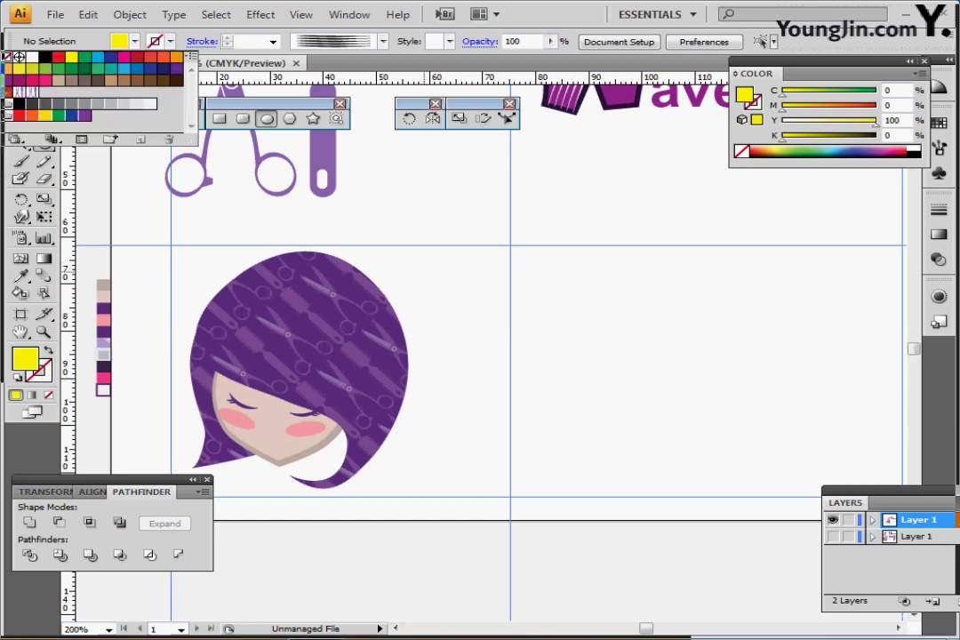
pyautogui.click(425, 64)
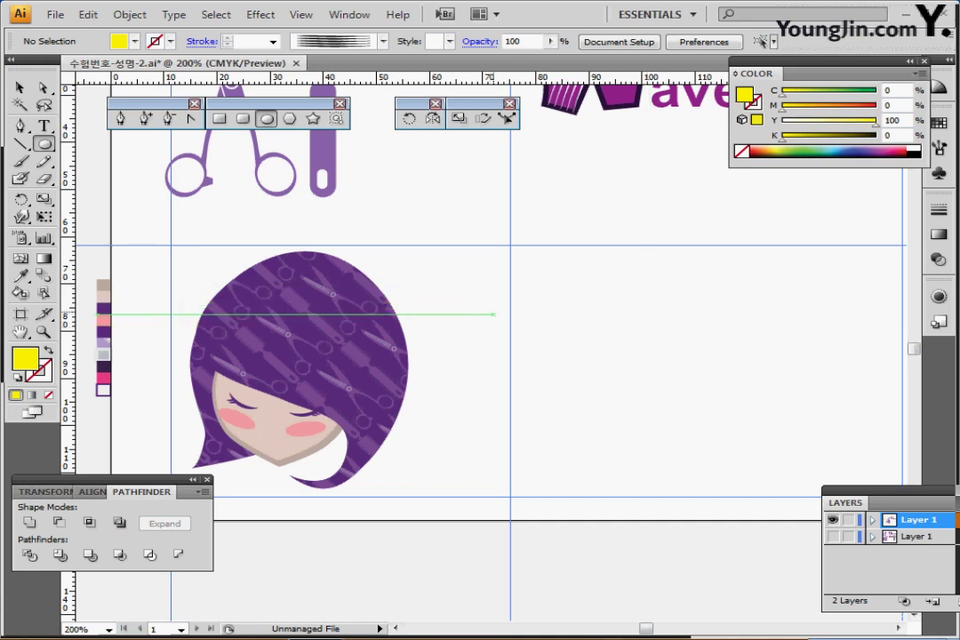
# Draw a yellow circle 30 mm wide and 30 mm high in the empty area beside the character's head.
pyautogui.click(491, 314)
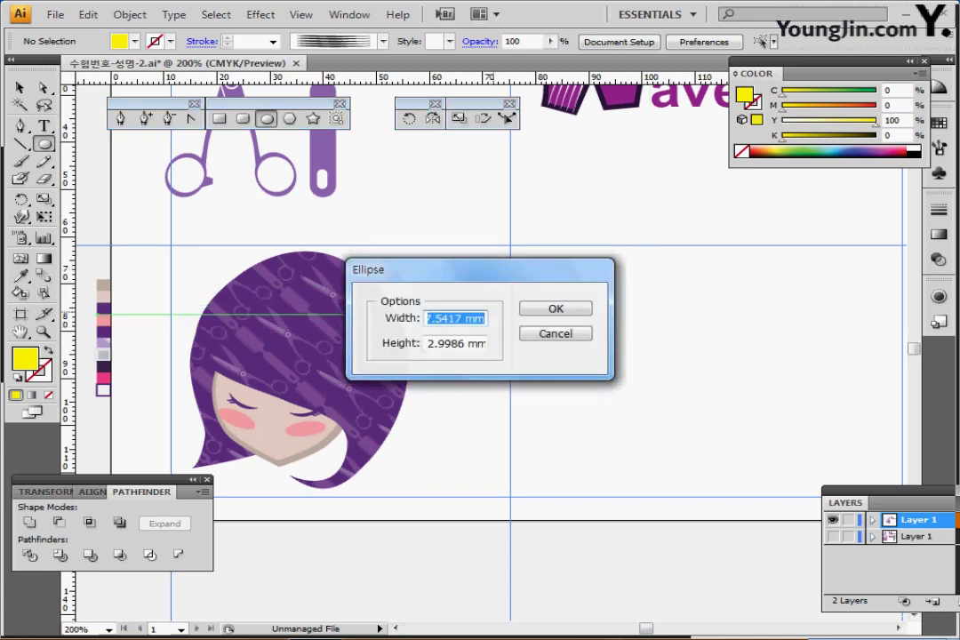
pyautogui.write('30')
pyautogui.press('Tab')
pyautogui.write('30')
pyautogui.press('Return')
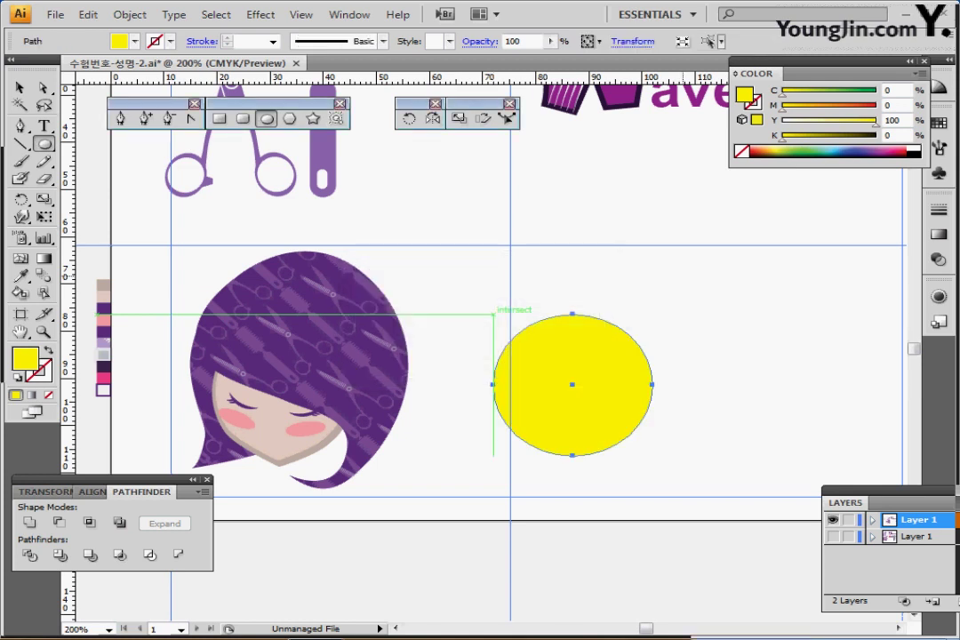
# Add anchor points midway between the existing ones on the yellow circle's path.
pyautogui.click(130, 14)
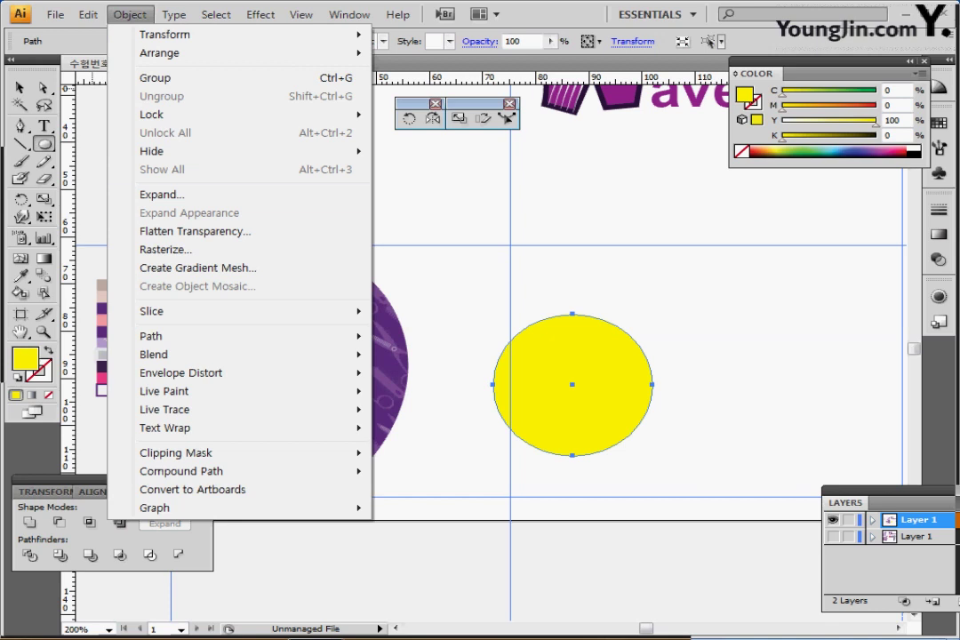
pyautogui.moveTo(151, 336)
pyautogui.click(446, 442)
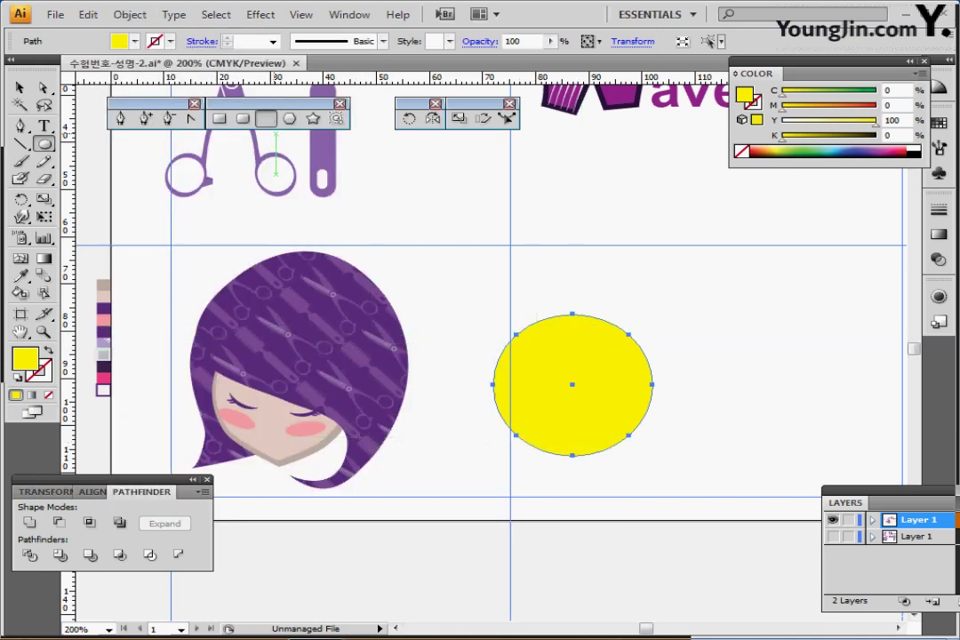
# Apply a Pucker & Bloat effect of 10% to the yellow circle and expand its appearance into an editable scalloped path.
pyautogui.click(261, 14)
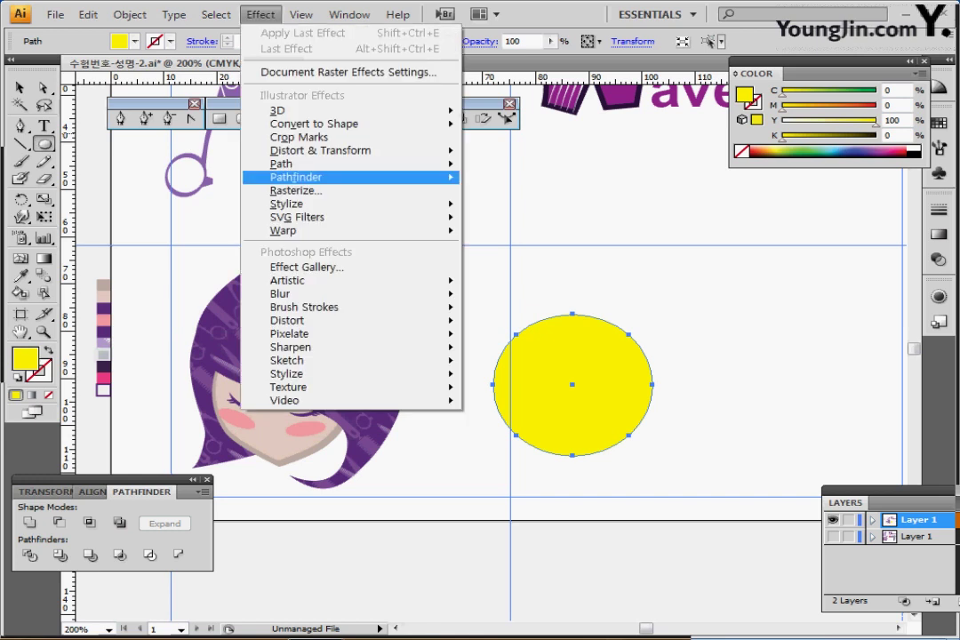
pyautogui.moveTo(281, 163)
pyautogui.moveTo(320, 150)
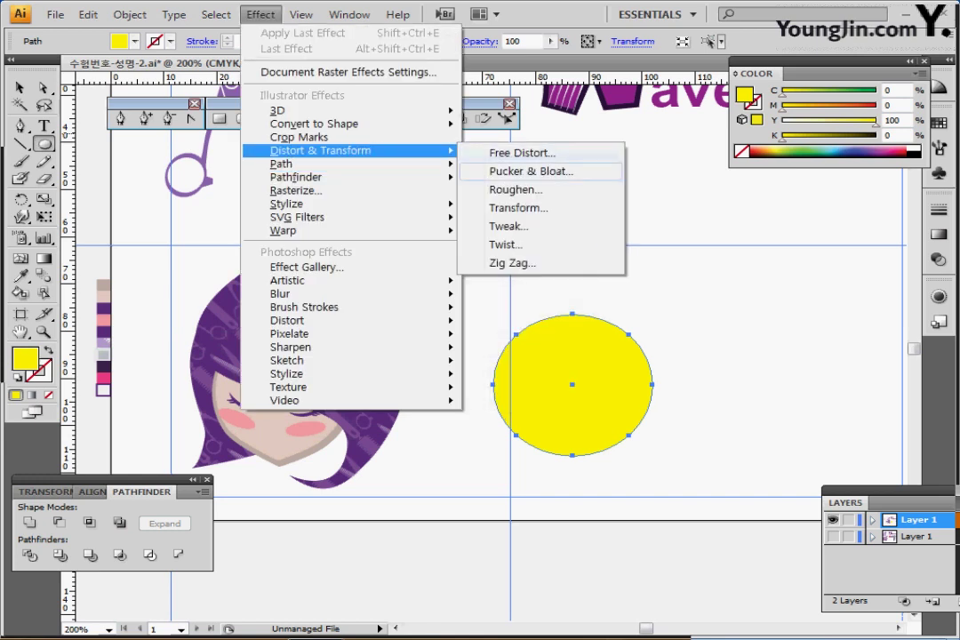
pyautogui.click(531, 171)
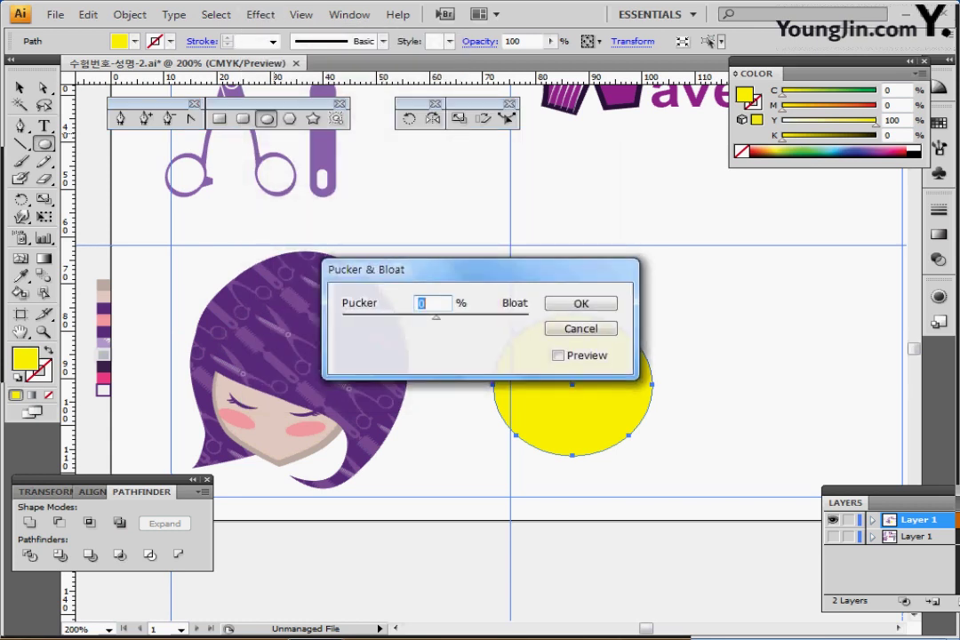
pyautogui.write('10')
pyautogui.press('Return')
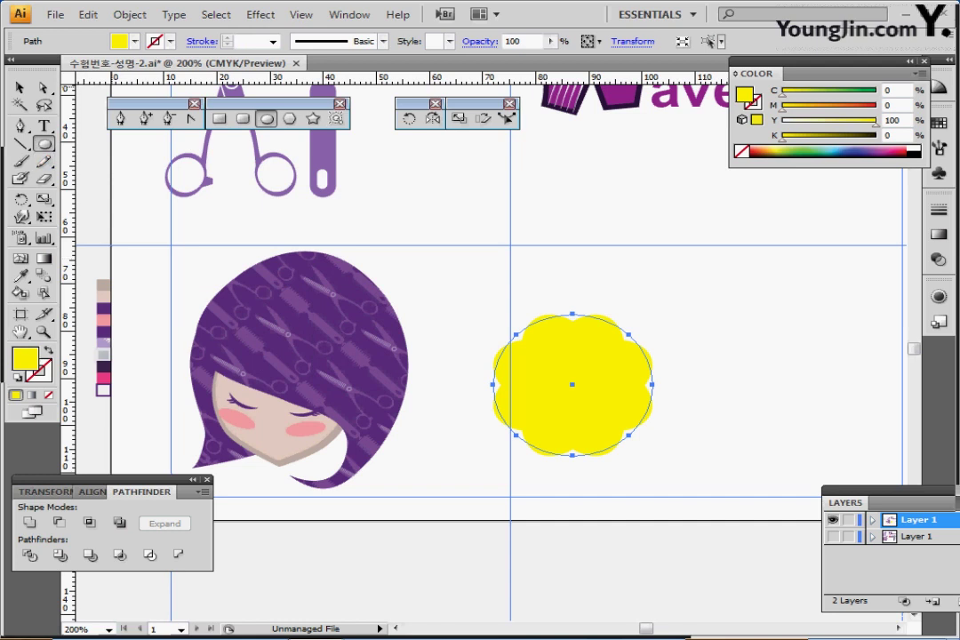
pyautogui.click(130, 14)
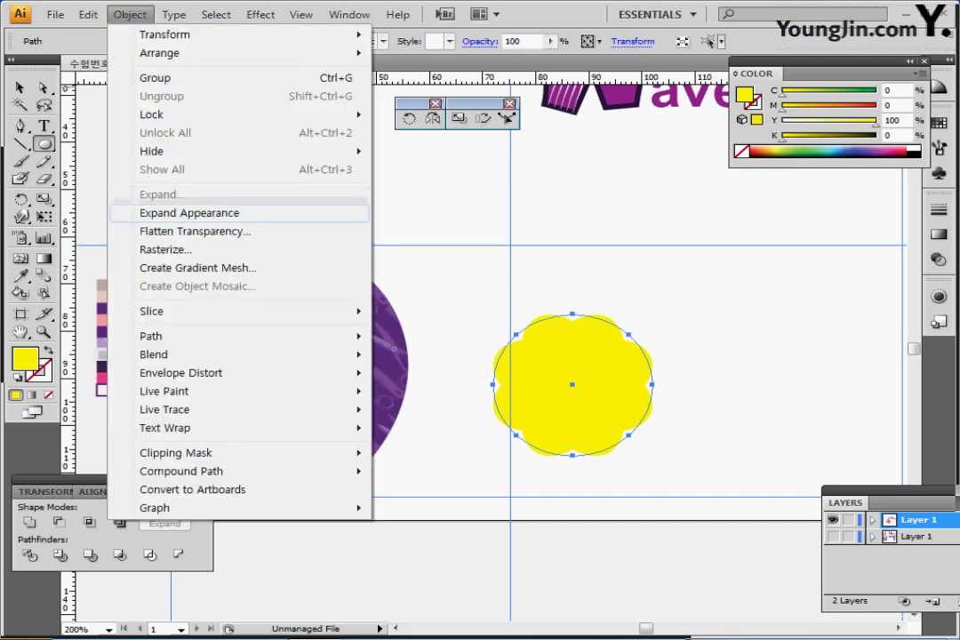
pyautogui.click(189, 212)
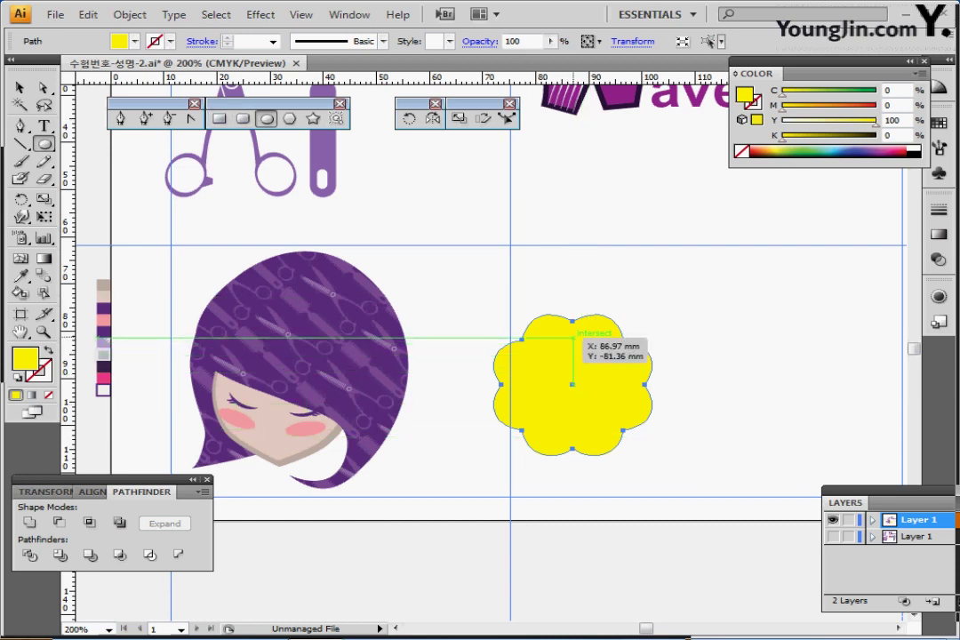
# Draw a small circle just below the yellow scalloped shape's upper notch and give it the default white fill and black stroke.
pyautogui.moveTo(573, 337); pyautogui.dragTo(587, 350)
pyautogui.keyDown('ctrl'); pyautogui.click(611, 392); pyautogui.keyUp('ctrl')
pyautogui.keyDown('ctrl'); pyautogui.click(566, 377); pyautogui.keyUp('ctrl')
pyautogui.hotkey('ctrl', 'z')
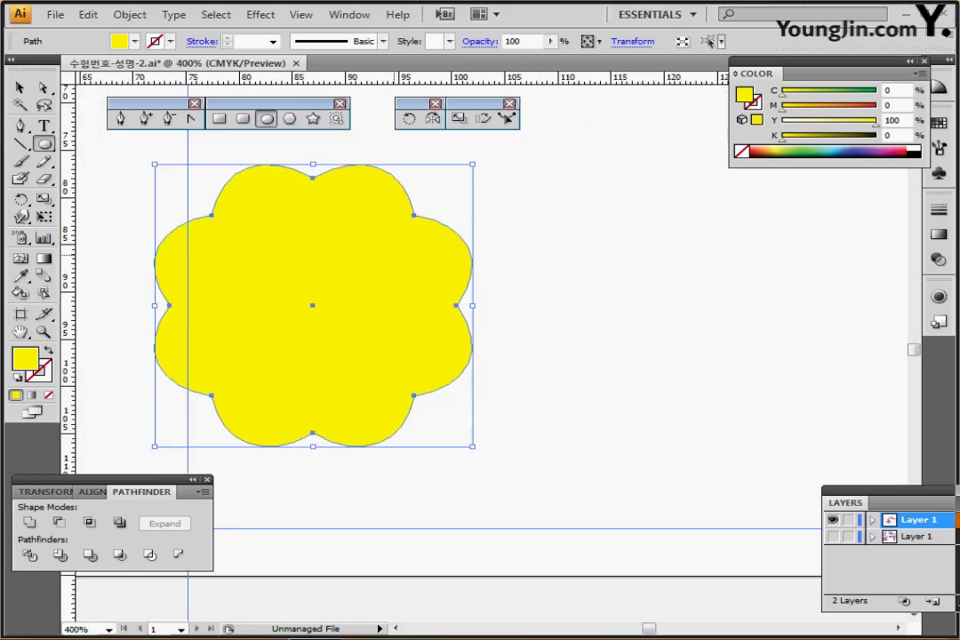
pyautogui.moveTo(313, 211); pyautogui.dragTo(336, 231)
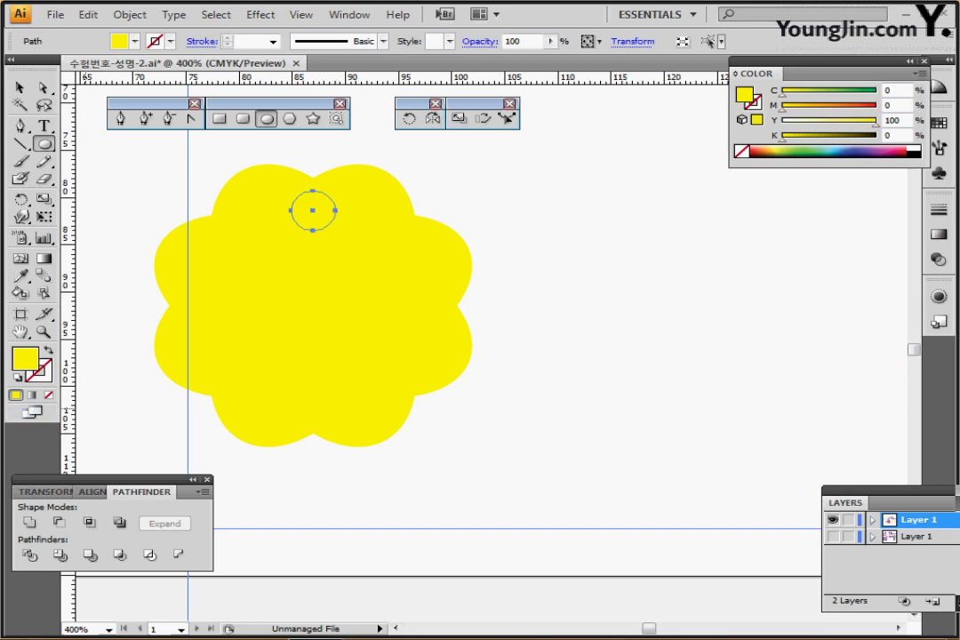
pyautogui.press('d')
# Center the small circle horizontally on the scalloped shape and subtract it with Minus Front to punch a hole.
pyautogui.moveTo(146, 154); pyautogui.dragTo(306, 253)
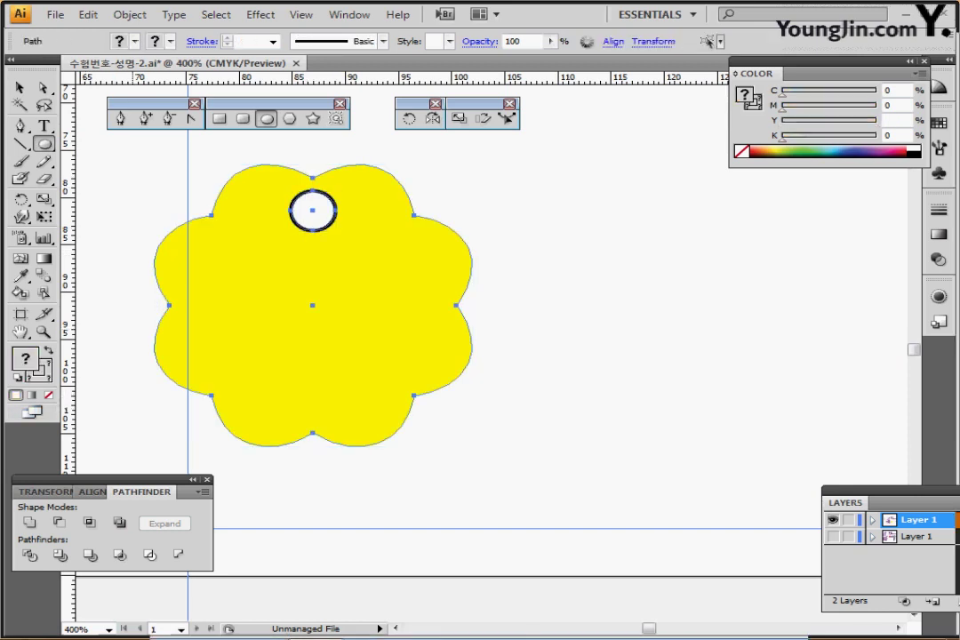
pyautogui.hotkey('shift', 'F7')
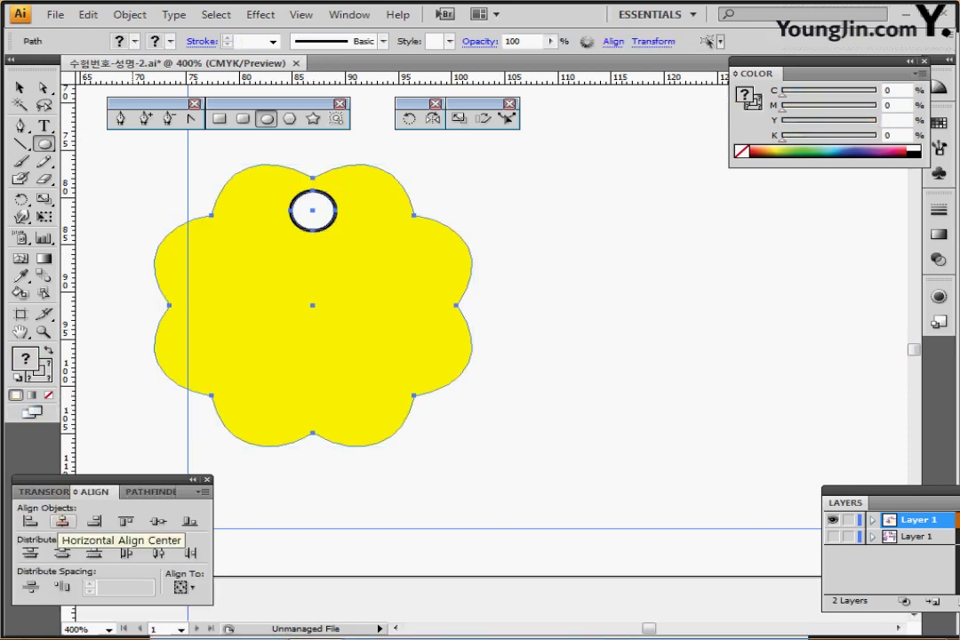
pyautogui.click(62, 522)
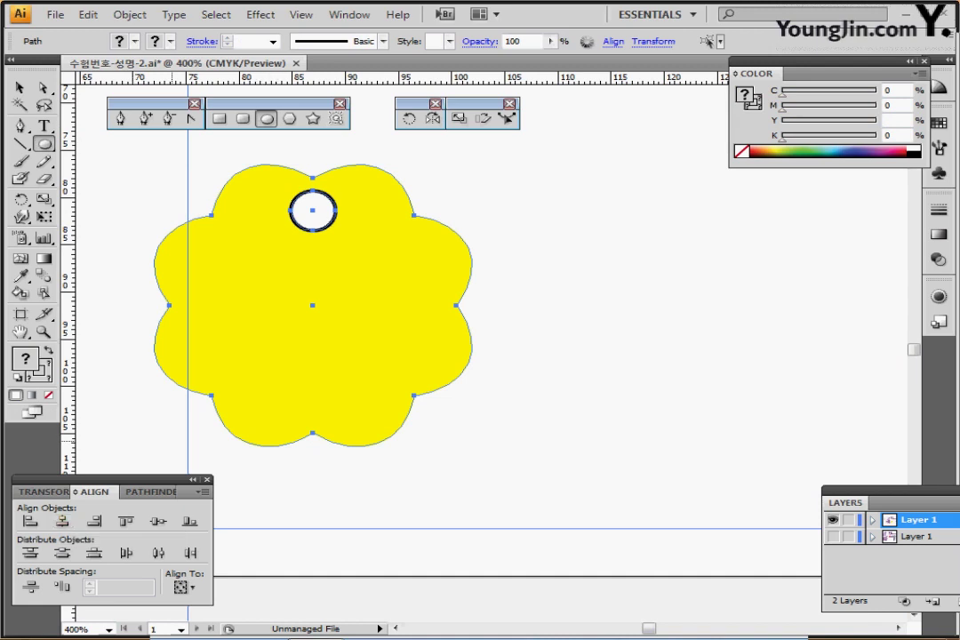
pyautogui.hotkey('ctrl', 'shift', 'F9')
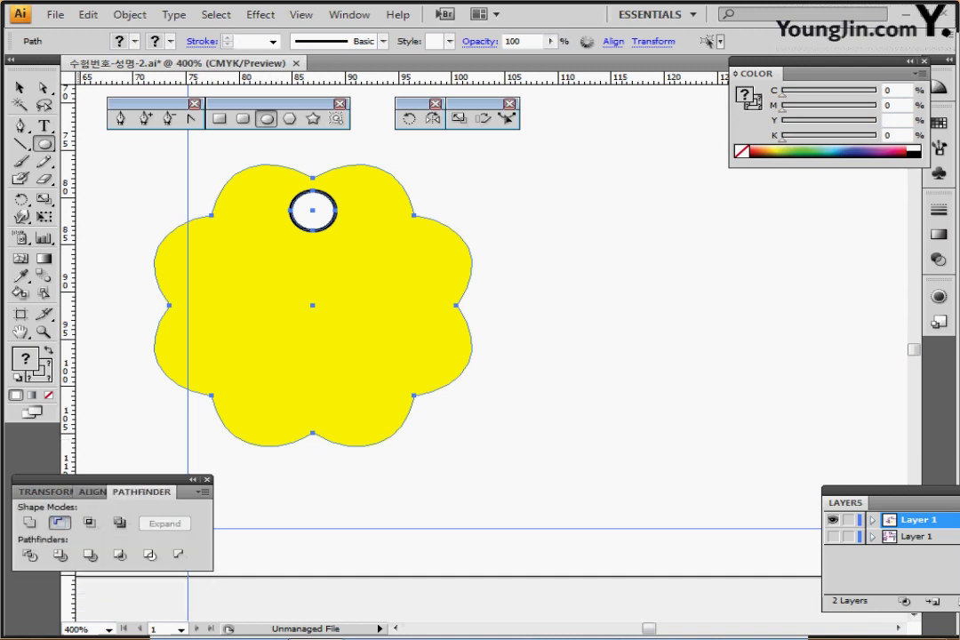
pyautogui.click(59, 522)
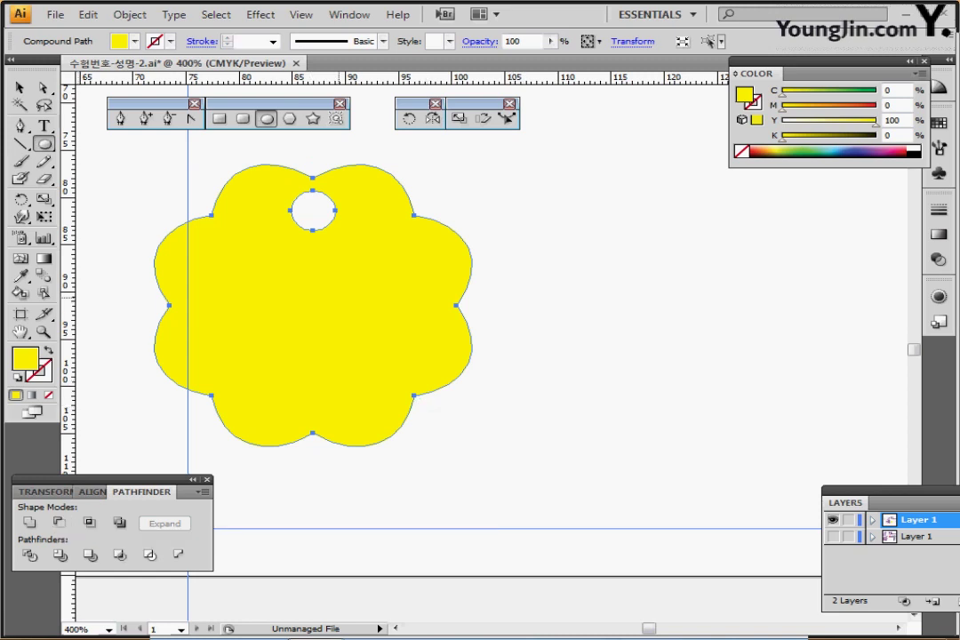
# Place a copy of the purple scissors group from the upper artwork over the yellow scalloped shape.
pyautogui.keyDown('ctrl'); pyautogui.keyDown('alt'); pyautogui.click(338, 296); pyautogui.keyUp('alt'); pyautogui.keyUp('ctrl')
pyautogui.moveTo(482, 290); pyautogui.dragTo(388, 277)
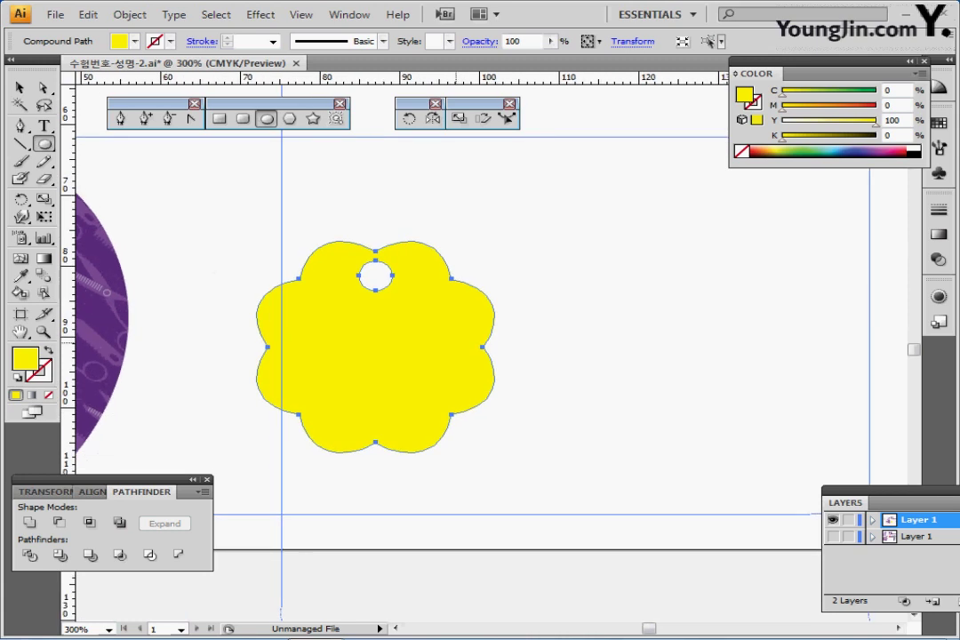
pyautogui.hotkey('ctrl', '-')
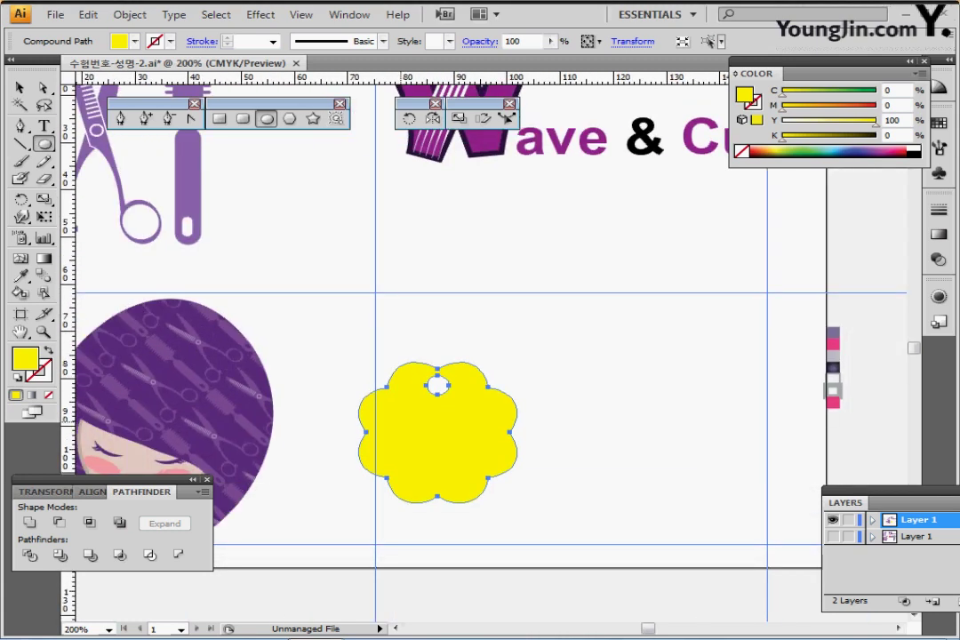
pyautogui.moveTo(333, 291); pyautogui.dragTo(383, 311)
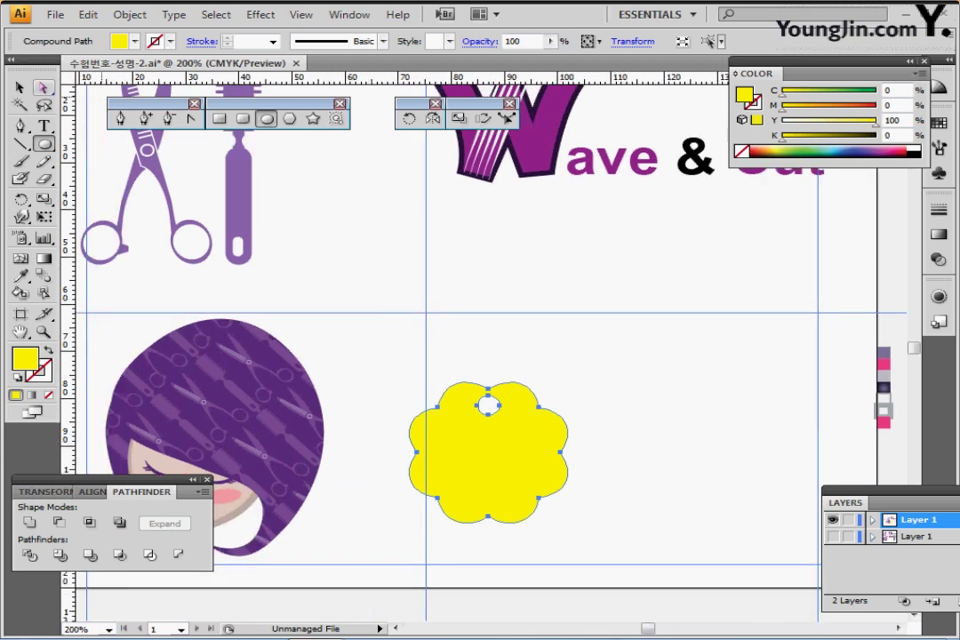
pyautogui.click(162, 172)
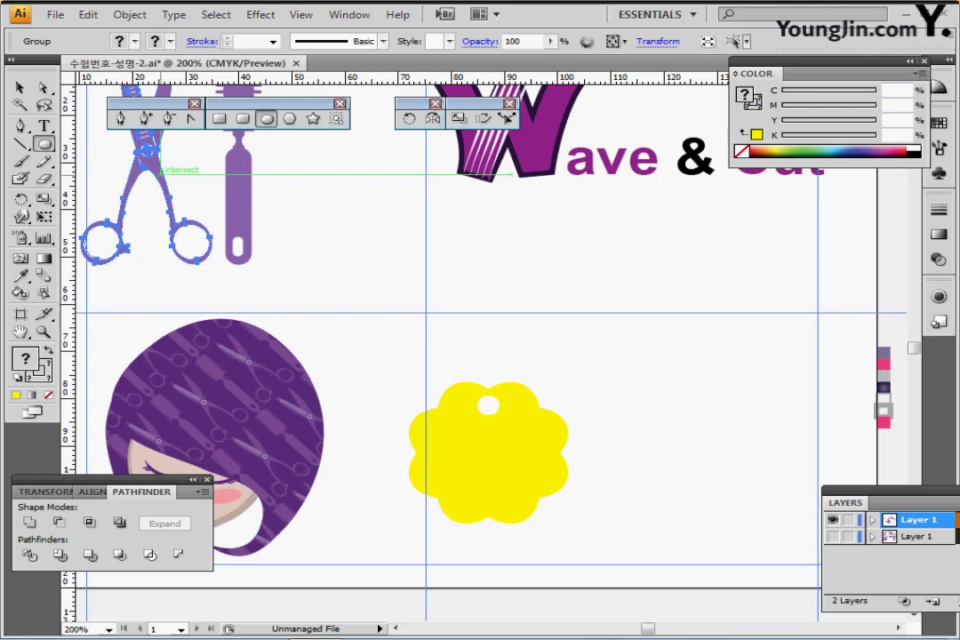
pyautogui.moveTo(162, 164); pyautogui.dragTo(389, 238)
pyautogui.hotkey('ctrl', '=')
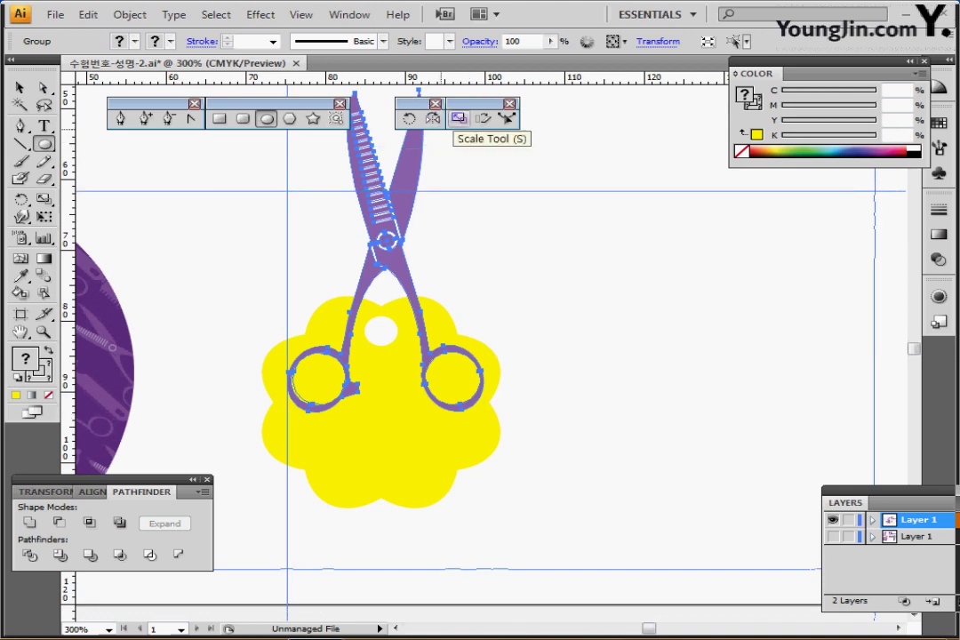
# Scale the copied scissors uniformly to 70% with both Objects and Patterns included.
pyautogui.doubleClick(459, 119)
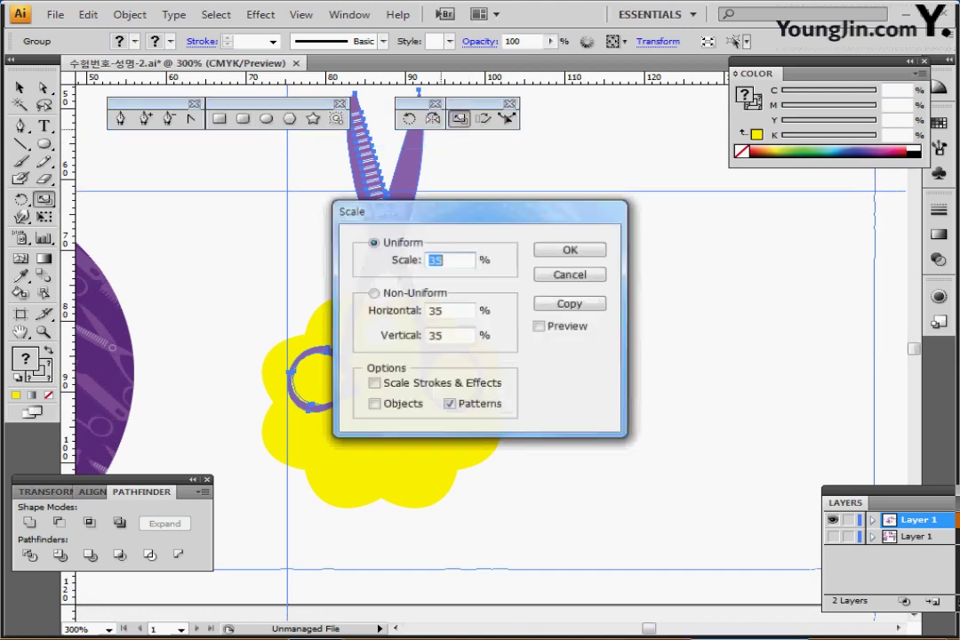
pyautogui.write('70')
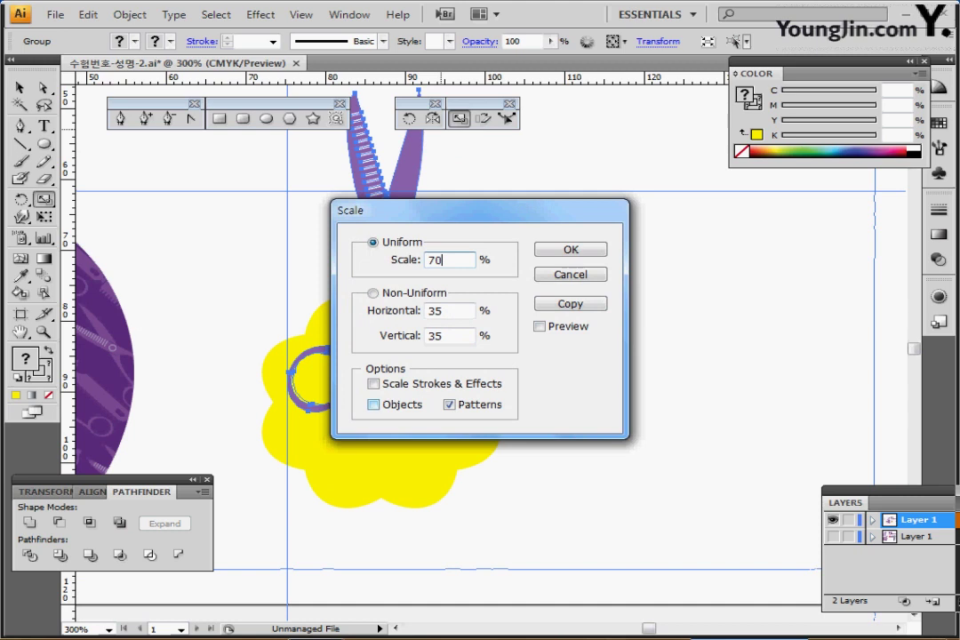
pyautogui.click(373, 405)
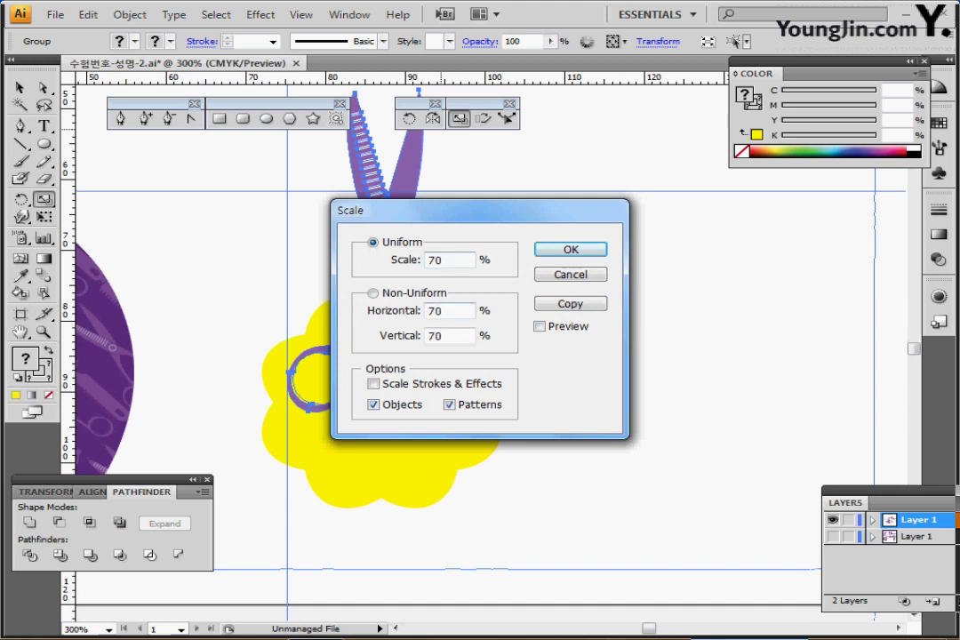
pyautogui.moveTo(427, 209); pyautogui.dragTo(546, 204)
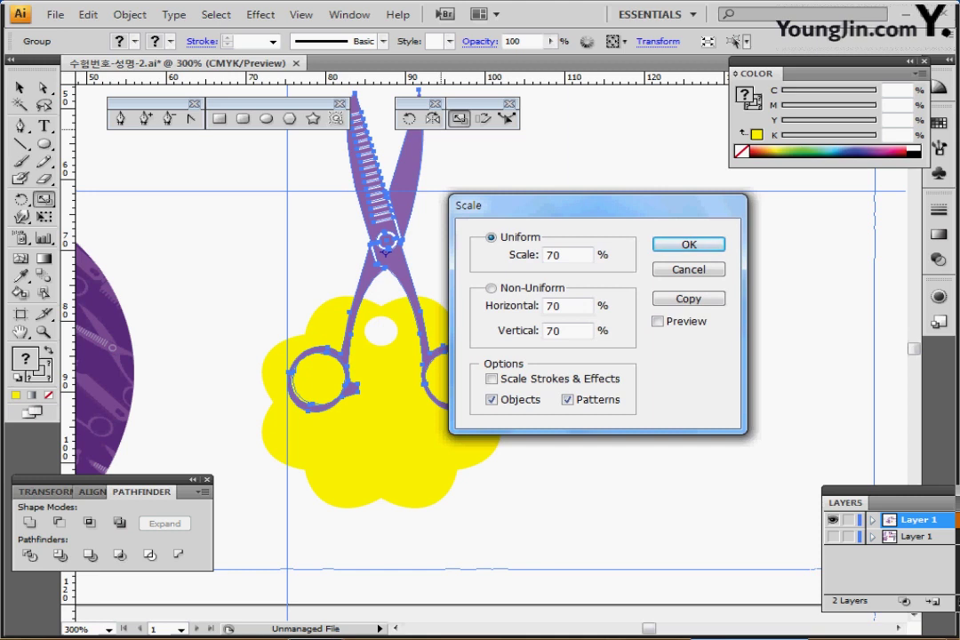
pyautogui.moveTo(545, 204); pyautogui.dragTo(547, 203)
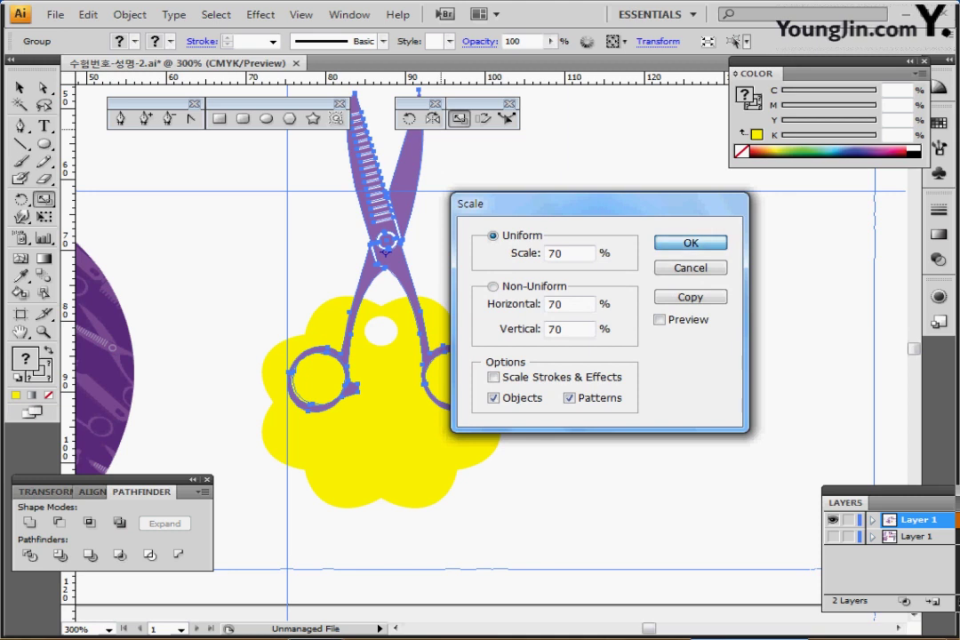
pyautogui.press('Return')
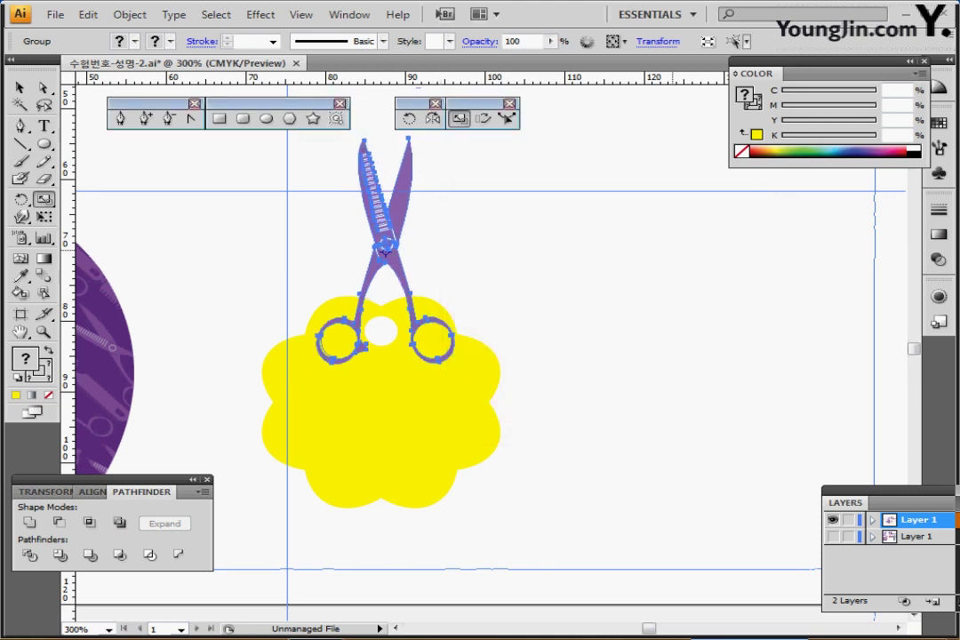
# Rotate the scissors so the blades point down-left and position them across the yellow shape with the handles extending past its right edge.
pyautogui.press('v')
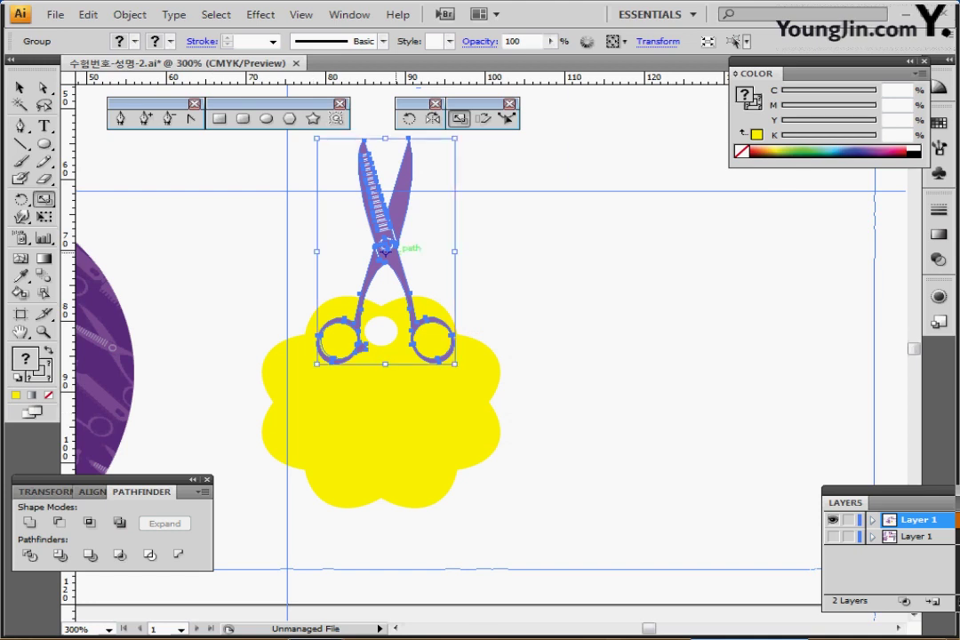
pyautogui.moveTo(384, 252); pyautogui.dragTo(375, 385)
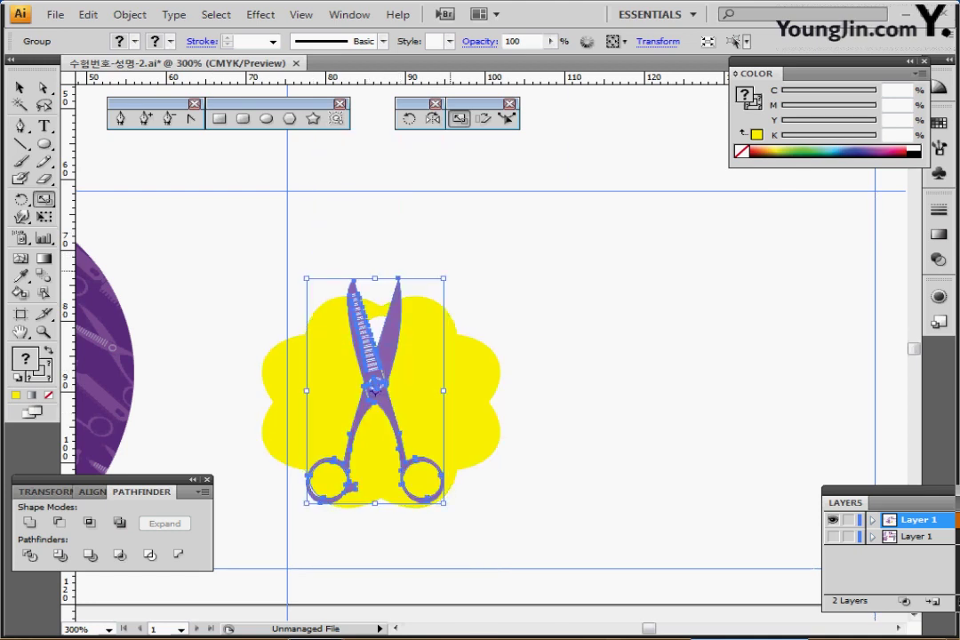
pyautogui.press('r')
pyautogui.moveTo(454, 267); pyautogui.dragTo(254, 408)
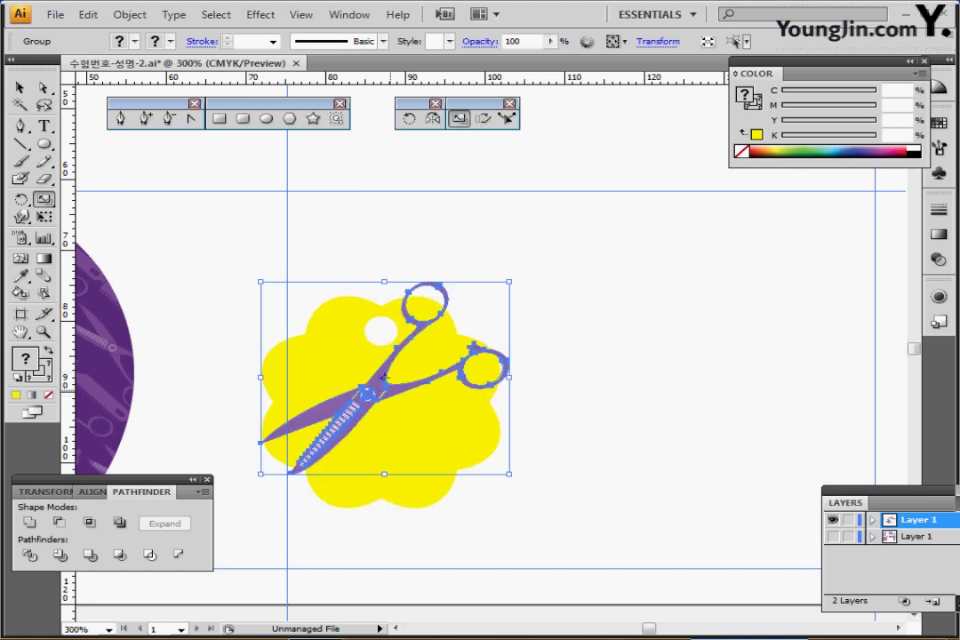
pyautogui.moveTo(382, 378); pyautogui.dragTo(433, 409)
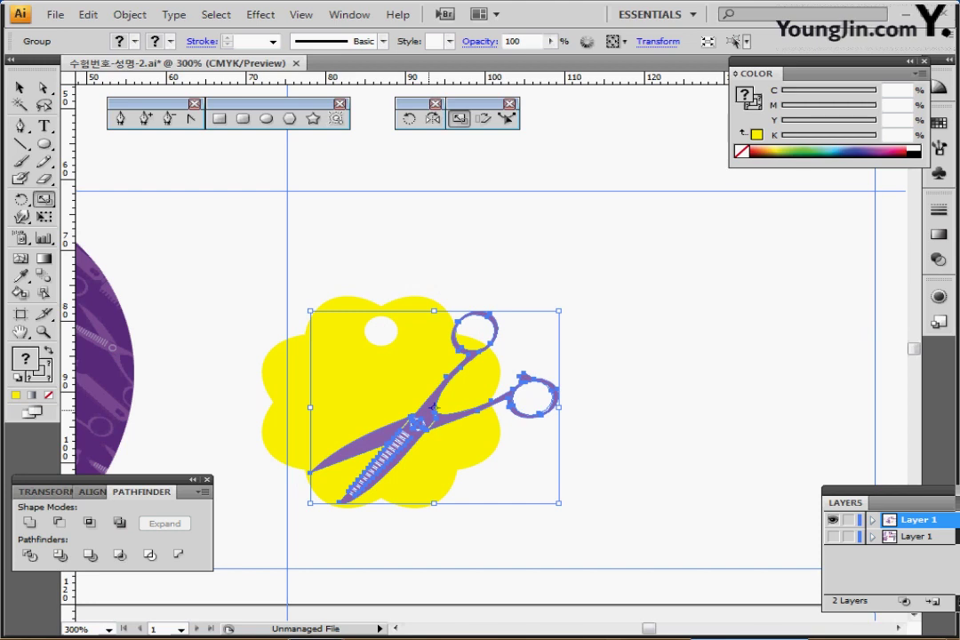
pyautogui.moveTo(434, 408); pyautogui.dragTo(429, 401)
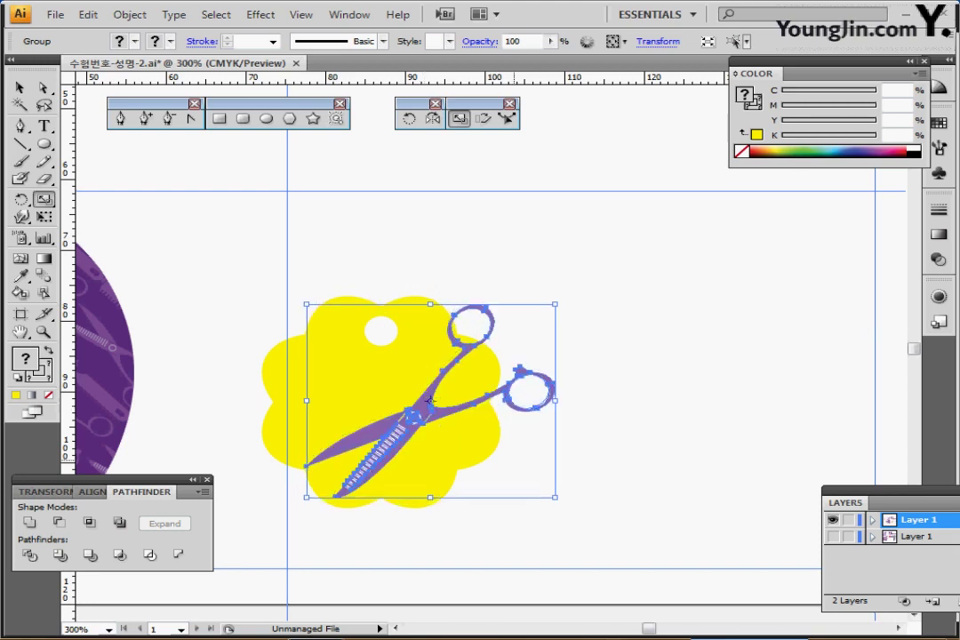
pyautogui.keyDown('ctrl'); pyautogui.click(514, 461); pyautogui.keyUp('ctrl')
# Send the scissors behind the yellow scalloped shape, make a clipping mask from both objects, and deselect the result.
pyautogui.moveTo(540, 386); pyautogui.dragTo(531, 309)
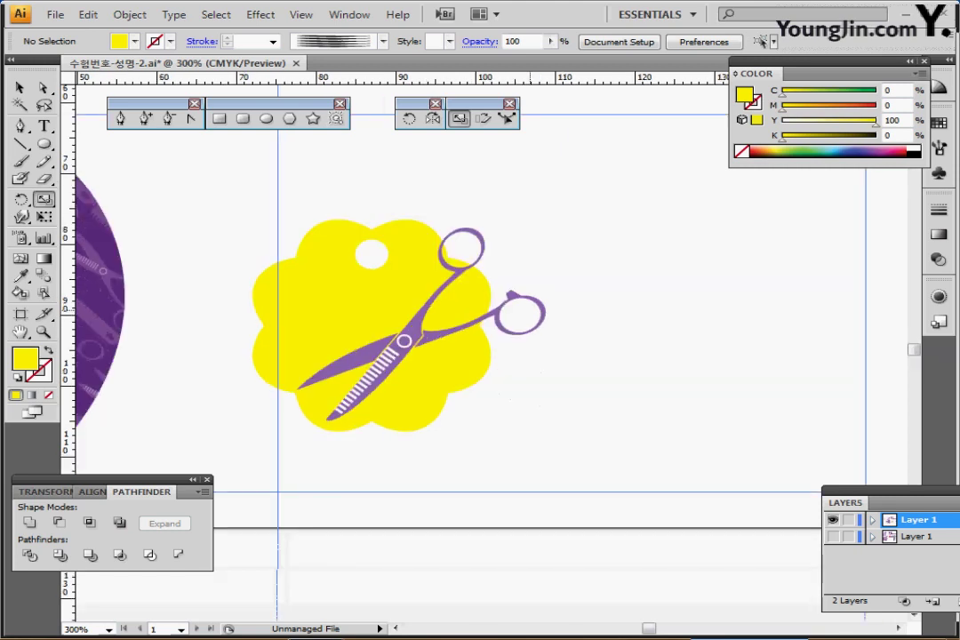
pyautogui.click(418, 326)
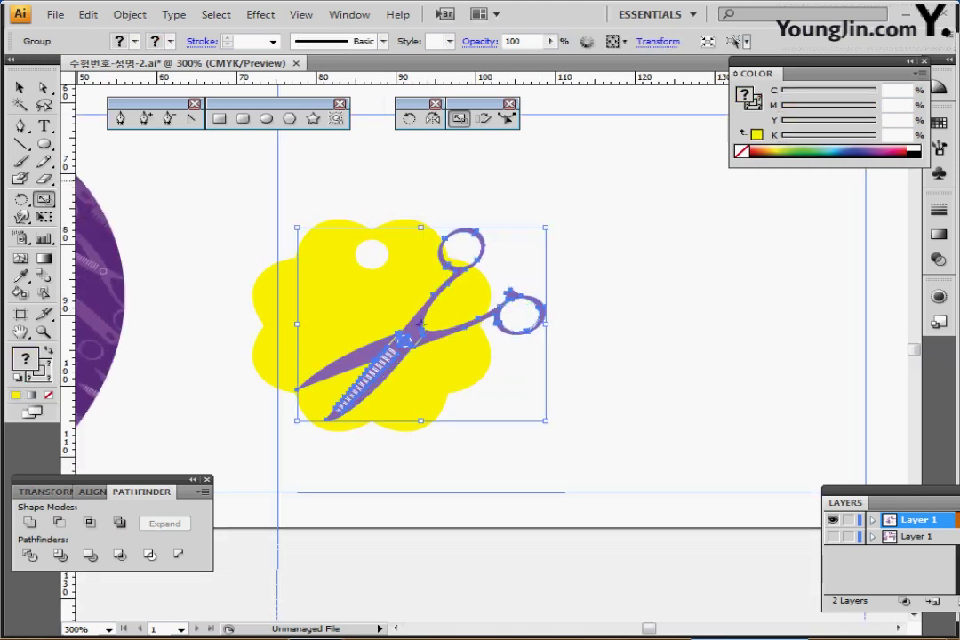
pyautogui.hotkey('ctrl', 'shift', '[')
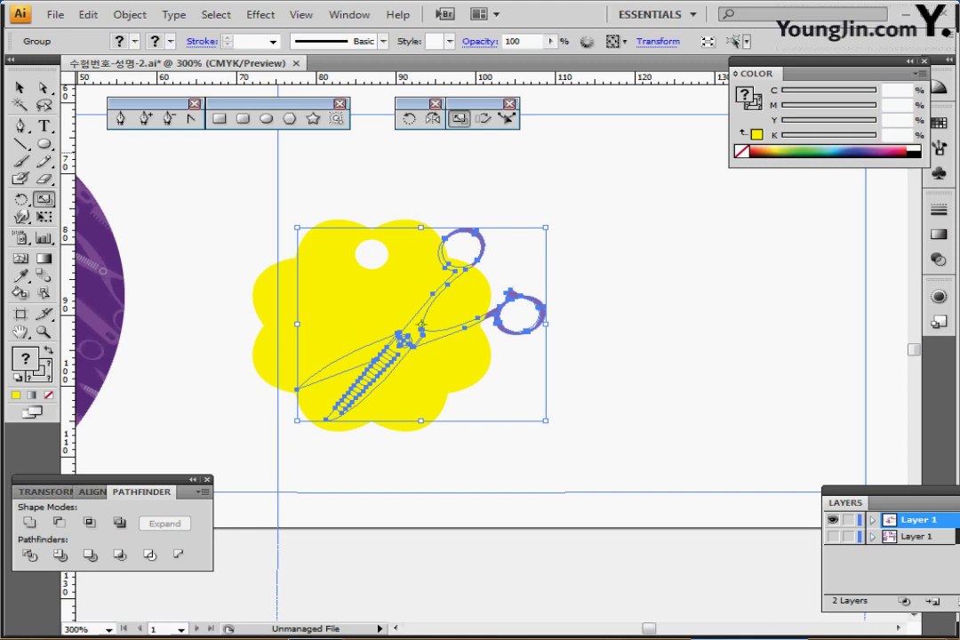
pyautogui.moveTo(232, 217); pyautogui.dragTo(407, 416)
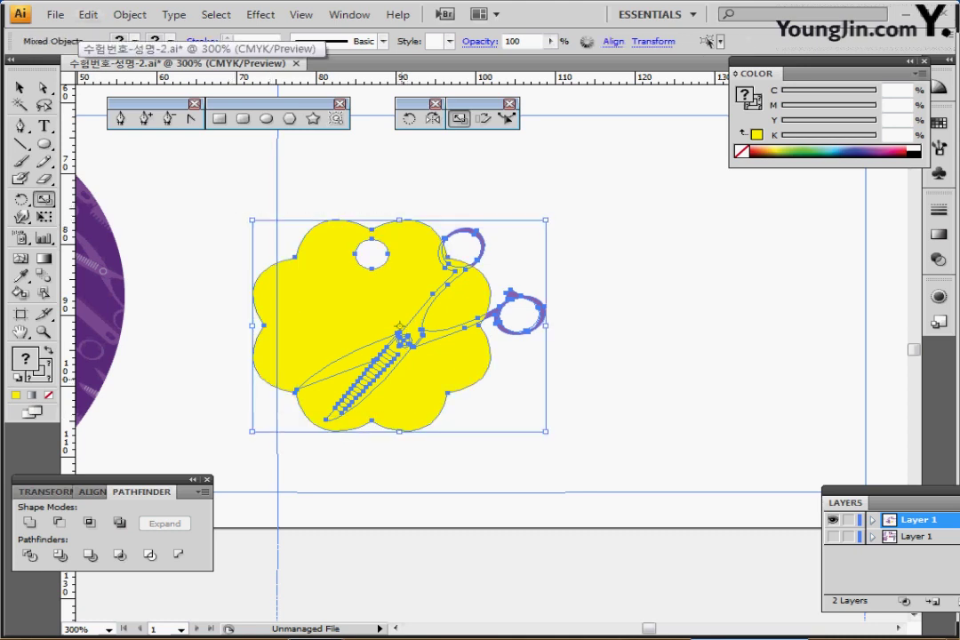
pyautogui.rightClick(322, 273)
pyautogui.click(386, 344)
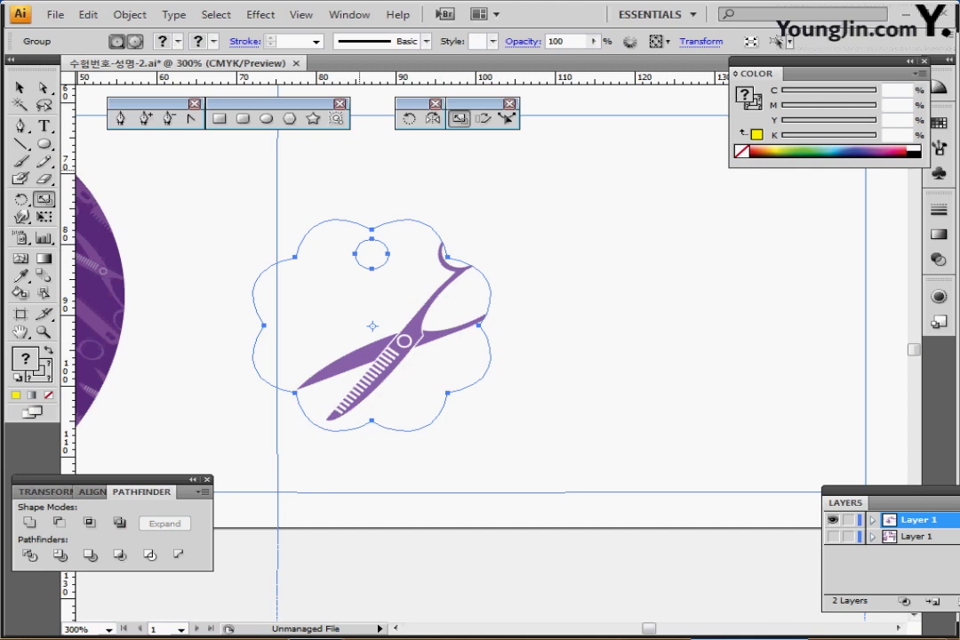
pyautogui.press('ctrl')
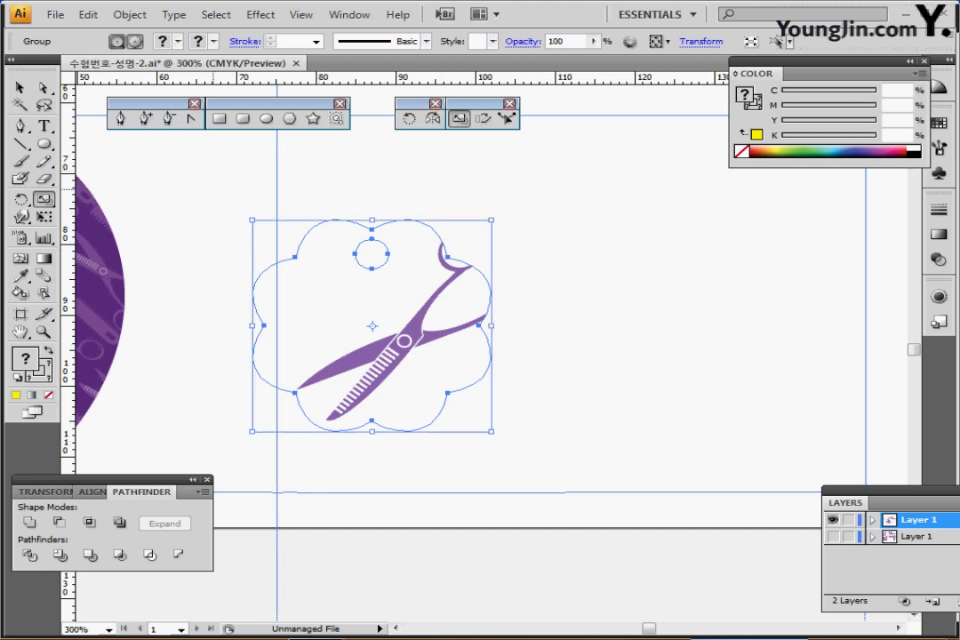
pyautogui.keyDown('ctrl'); pyautogui.click(314, 143); pyautogui.keyUp('ctrl')
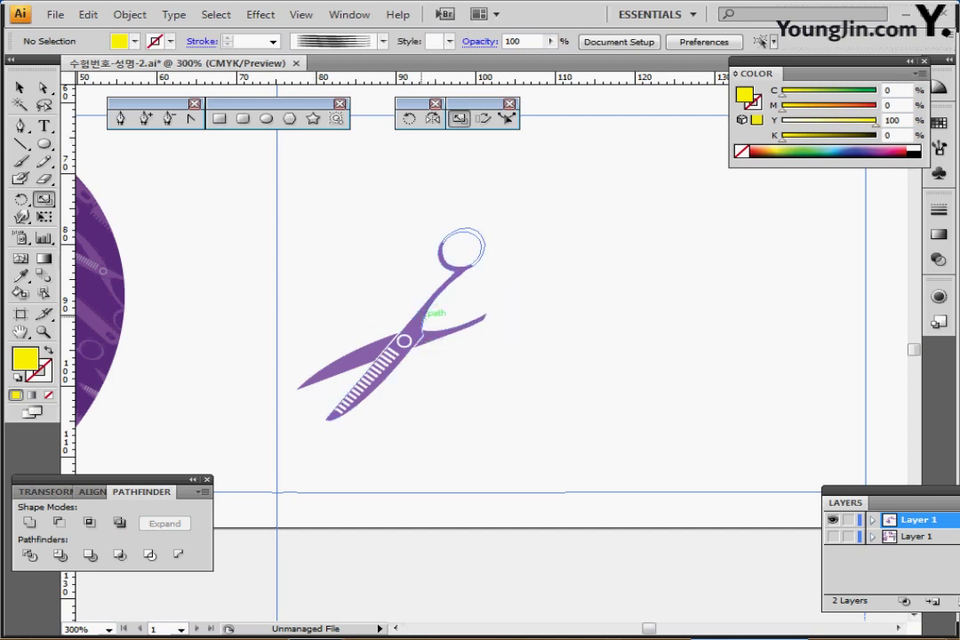
# Isolate the clipped scissors group and enter its inner scissors group for editing.
pyautogui.doubleClick(425, 316)
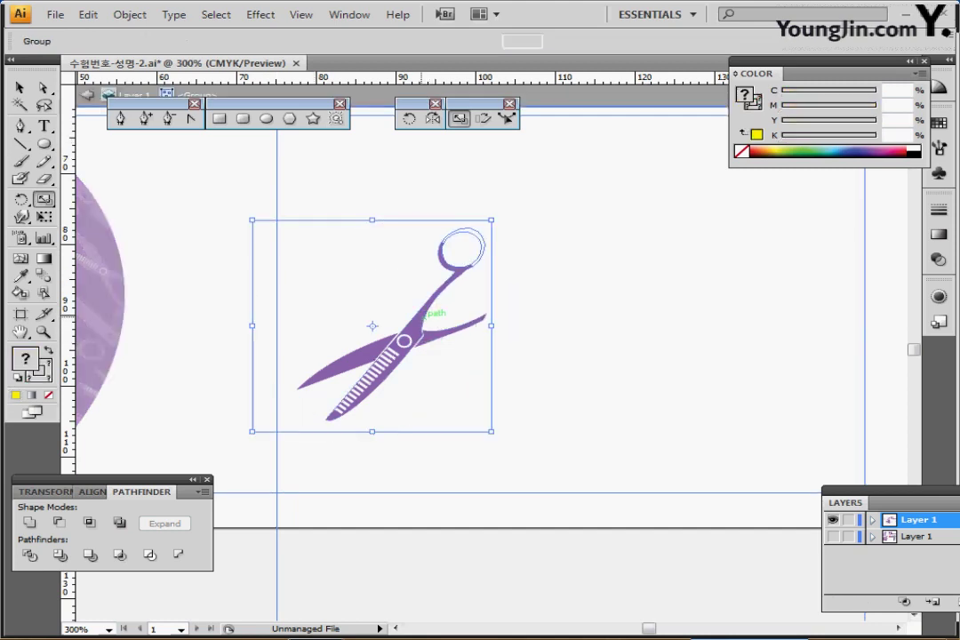
pyautogui.press('Delete')
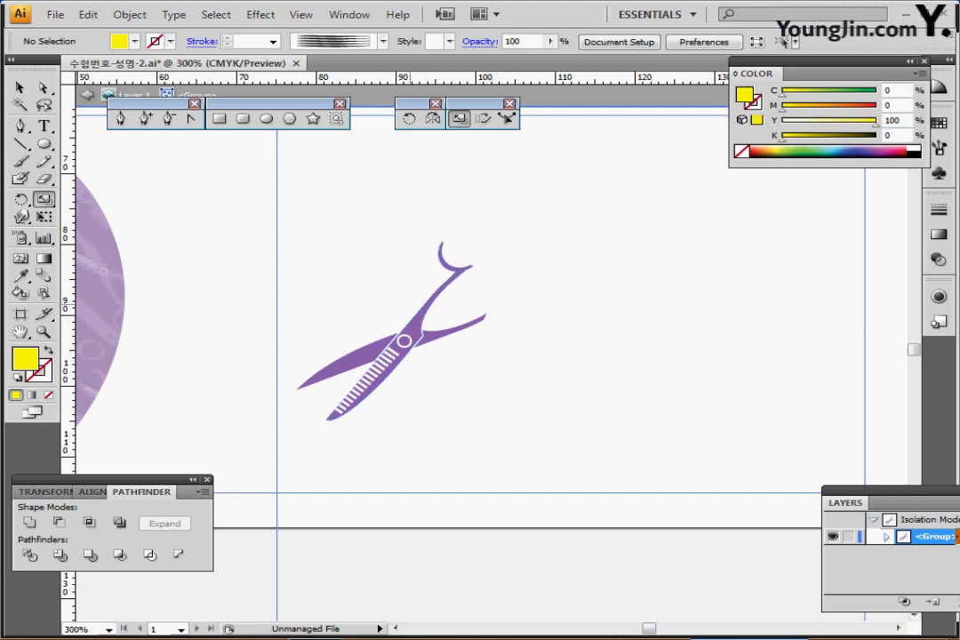
pyautogui.hotkey('ctrl', 'z')
pyautogui.keyDown('ctrl'); pyautogui.doubleClick(419, 314); pyautogui.keyUp('ctrl')
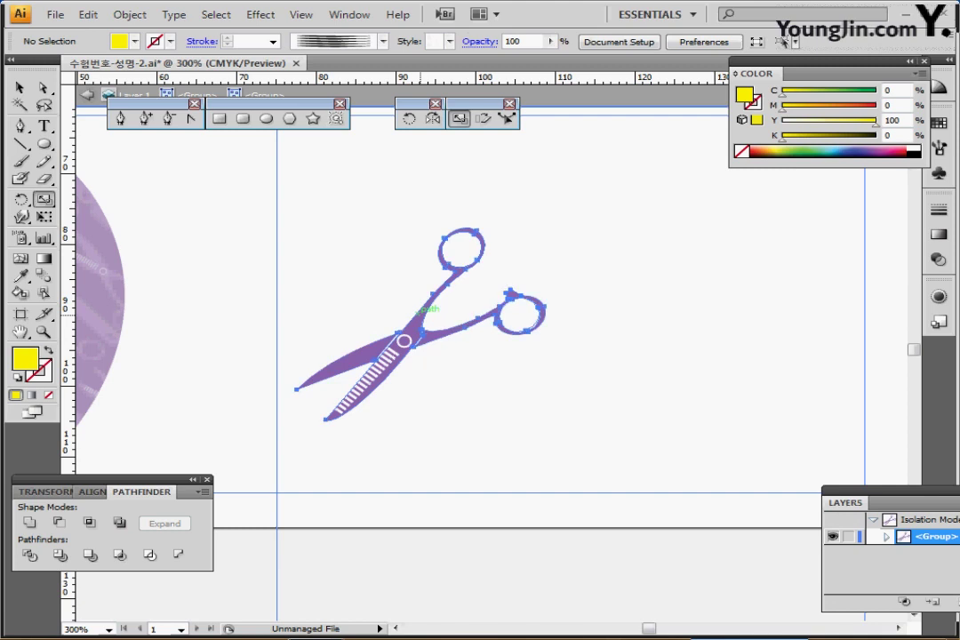
pyautogui.click(420, 324)
pyautogui.hotkey('ctrl', 'shift', 'a')
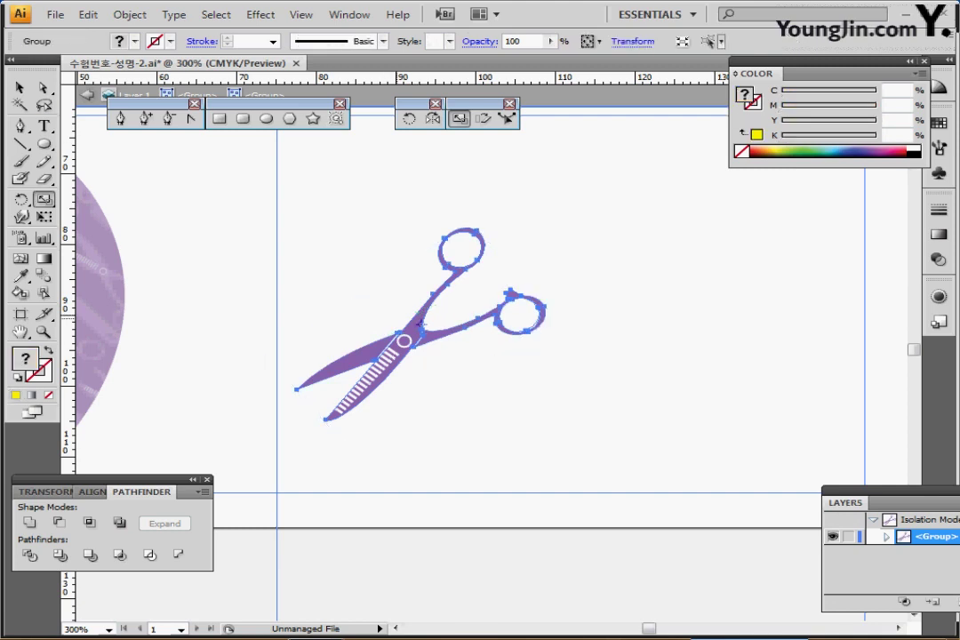
pyautogui.click(420, 324)
pyautogui.press('a')
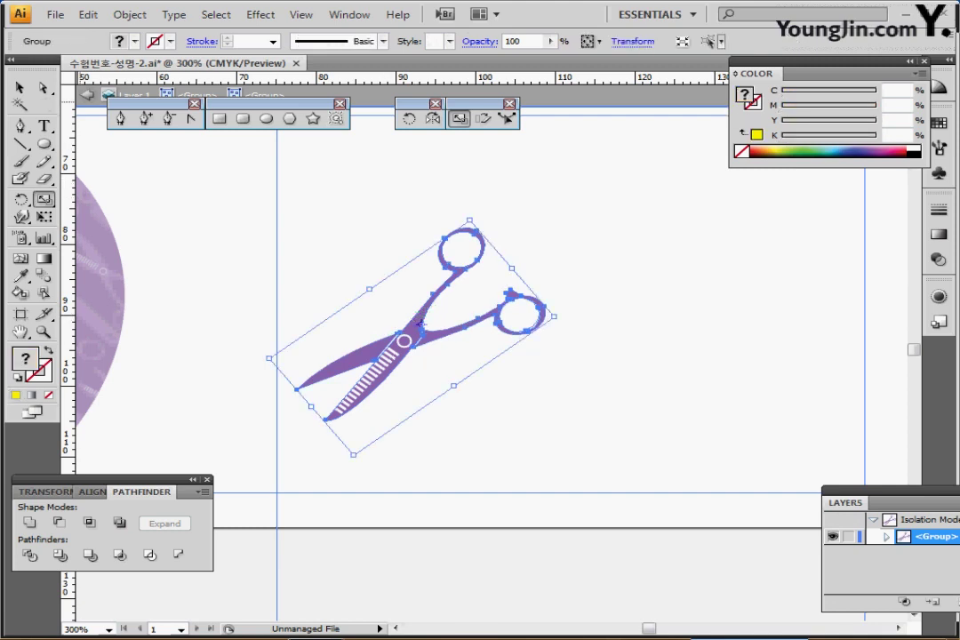
pyautogui.hotkey('ctrl', 'shift', 'a')
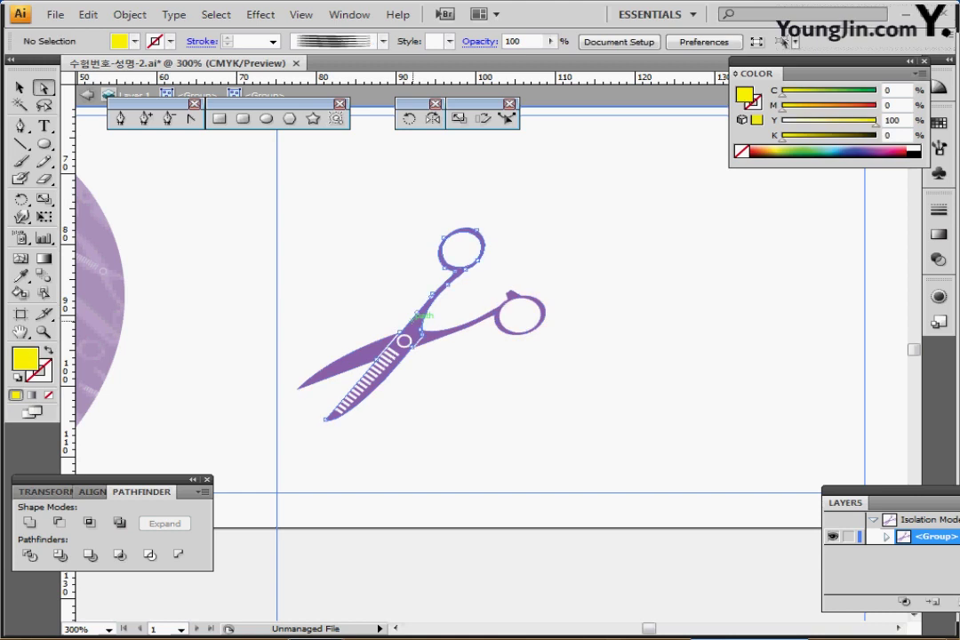
pyautogui.click(414, 311)
# Pick the toothed blade's compound path with the Group Selection tool and select all objects with the same Fill & Stroke.
pyautogui.click(42, 88)
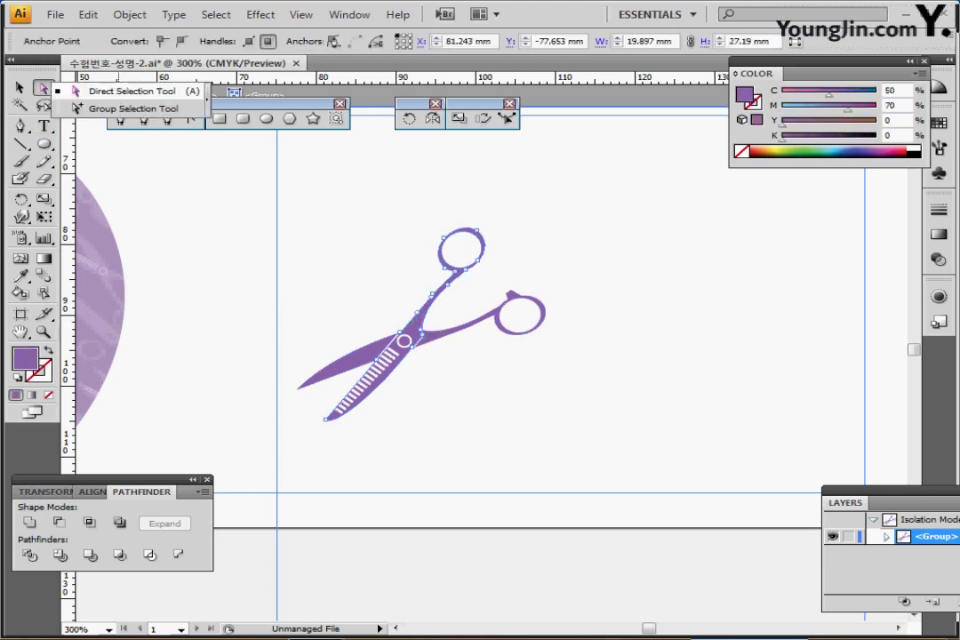
pyautogui.click(131, 108)
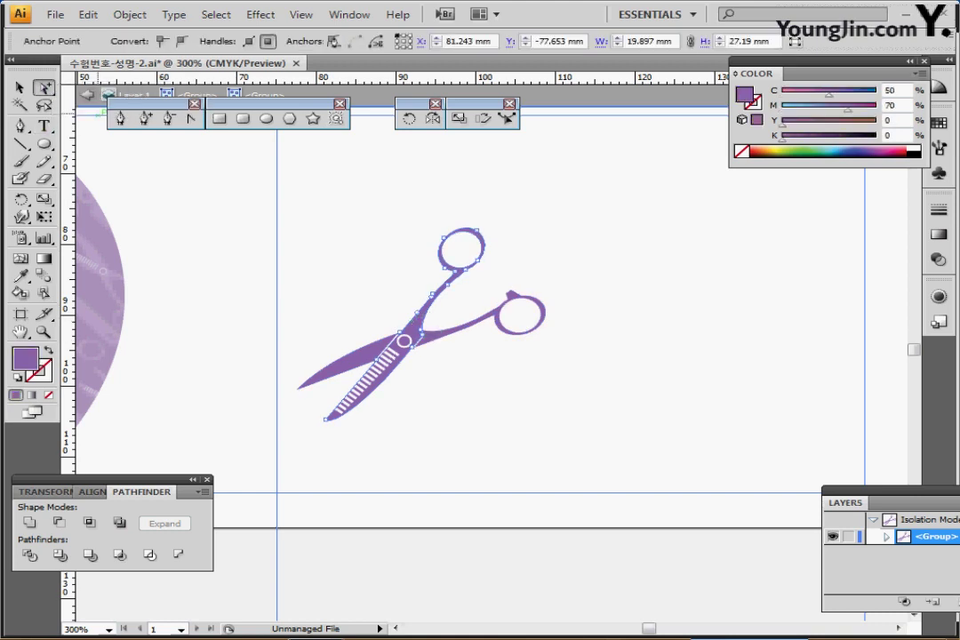
pyautogui.hotkey('ctrl', 'shift', 'a')
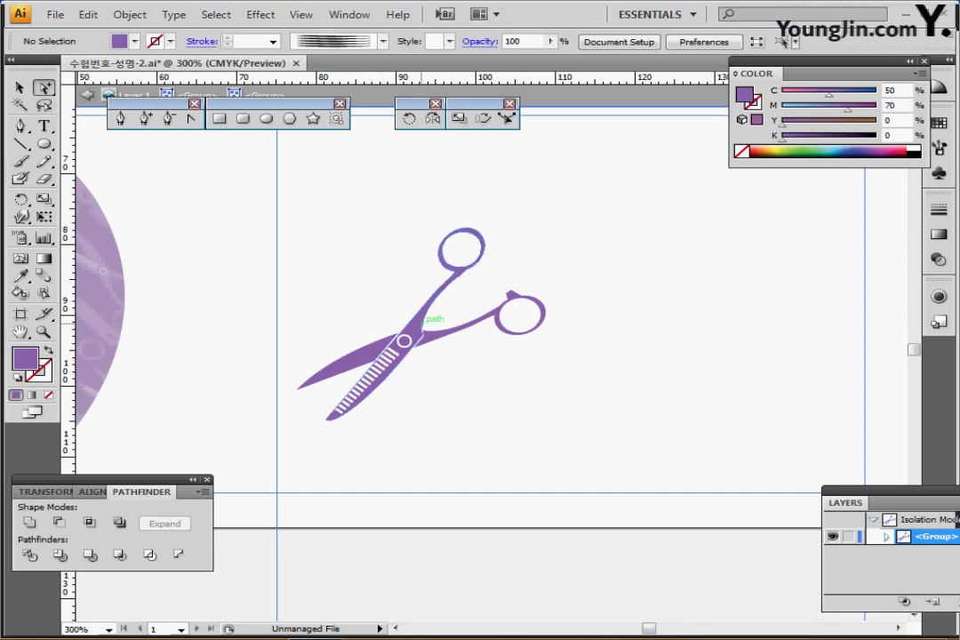
pyautogui.click(421, 329)
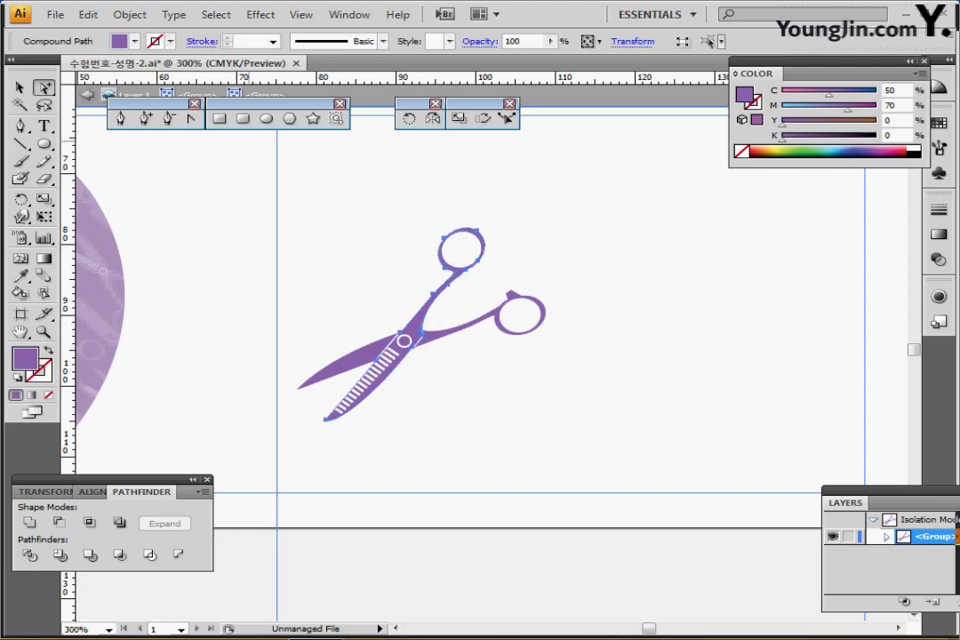
pyautogui.click(216, 15)
pyautogui.moveTo(242, 176)
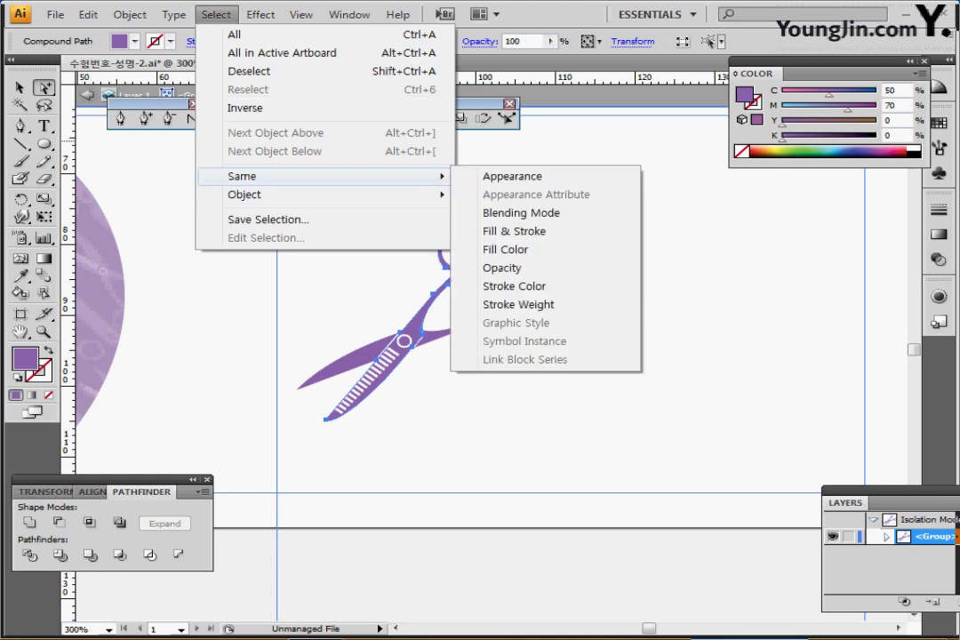
pyautogui.click(514, 232)
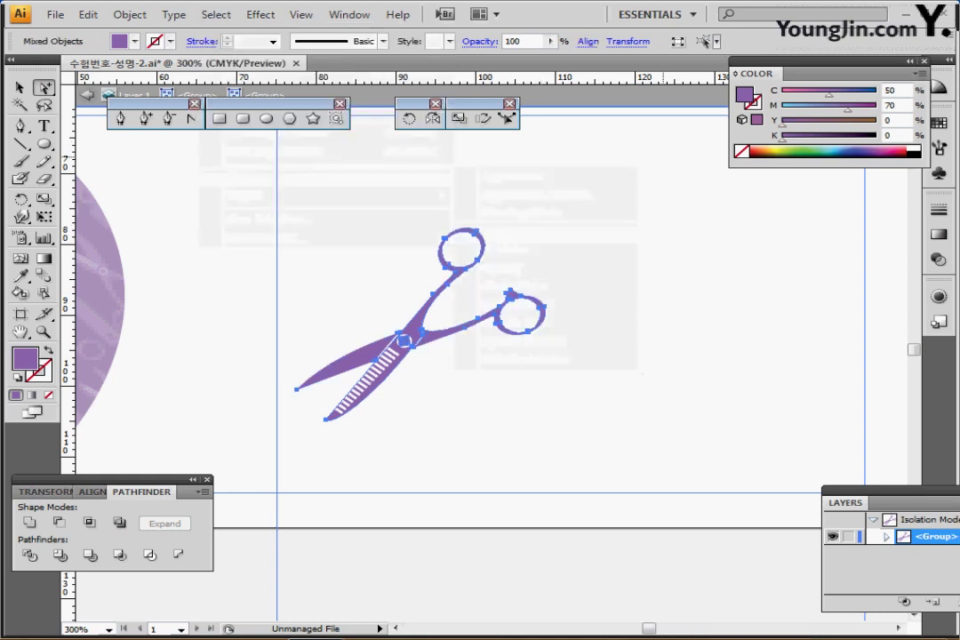
# Set the black (K) value of the selected scissors parts' fill to 70% and deselect them.
pyautogui.hotkey('ctrl', '-')
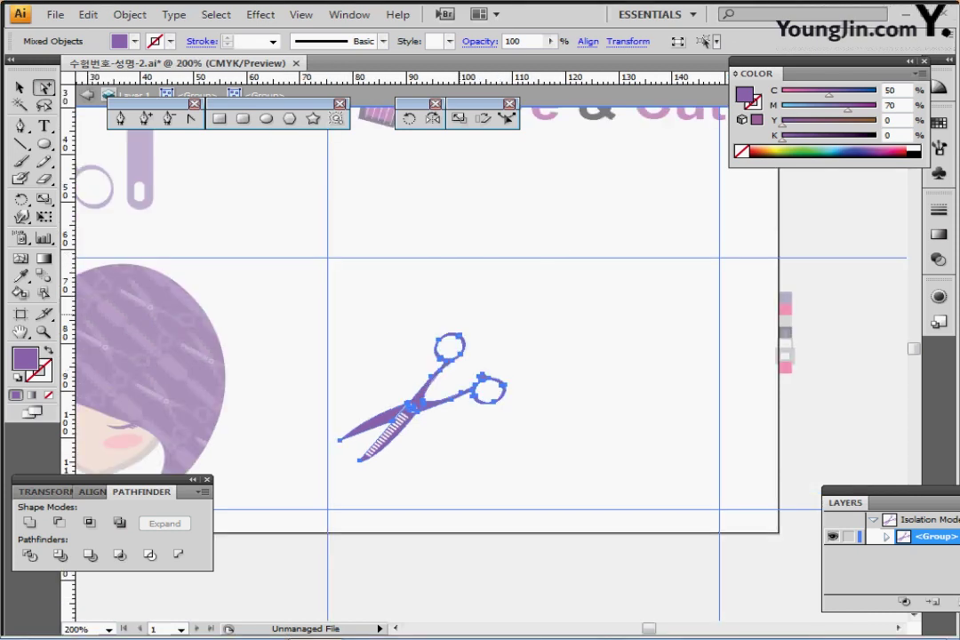
pyautogui.moveTo(426, 290); pyautogui.dragTo(650, 267)
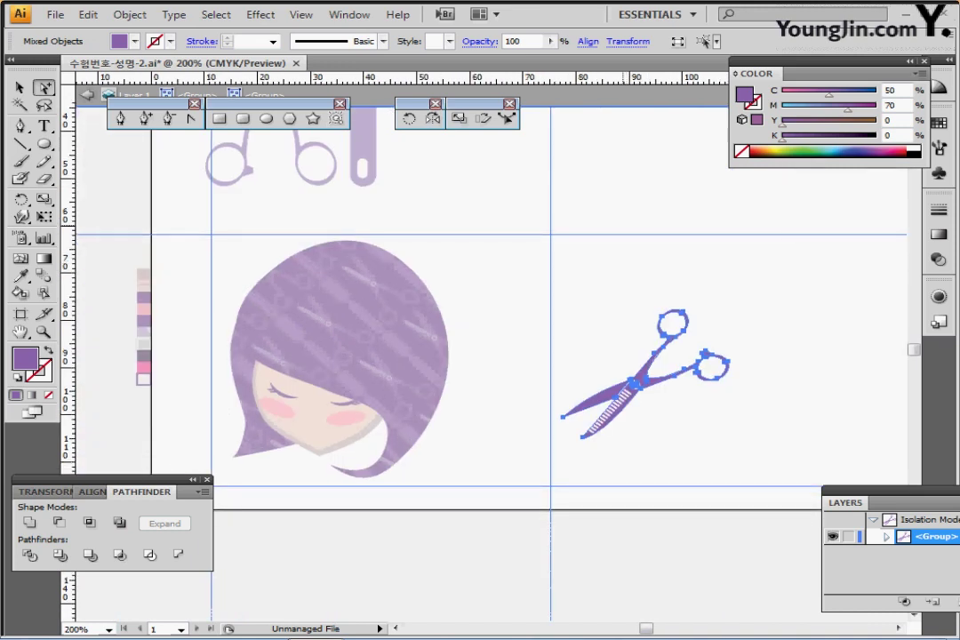
pyautogui.moveTo(625, 638)
pyautogui.moveTo(892, 135); pyautogui.dragTo(784, 127)
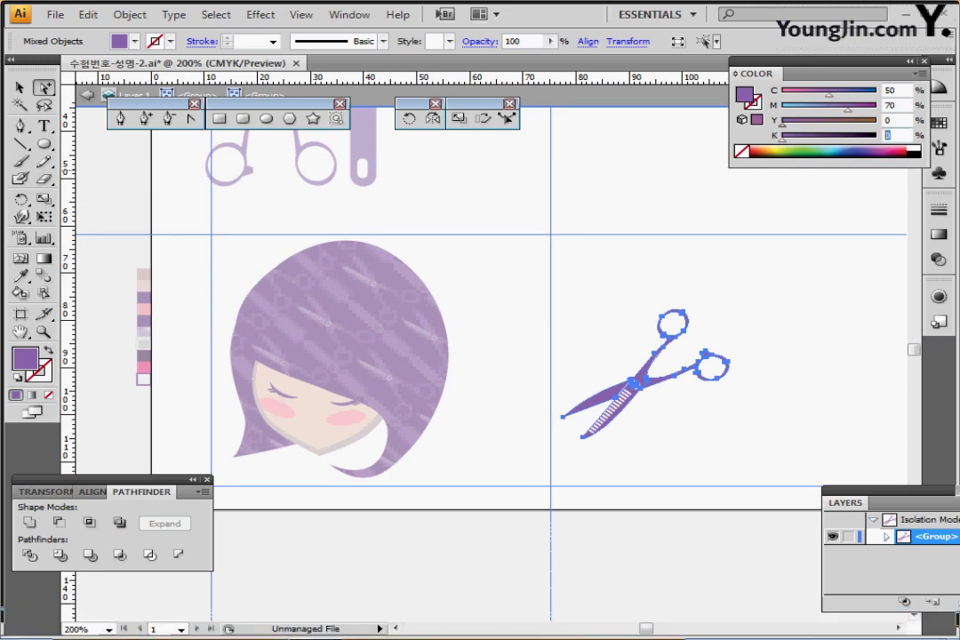
pyautogui.write('70')
pyautogui.press('Return')
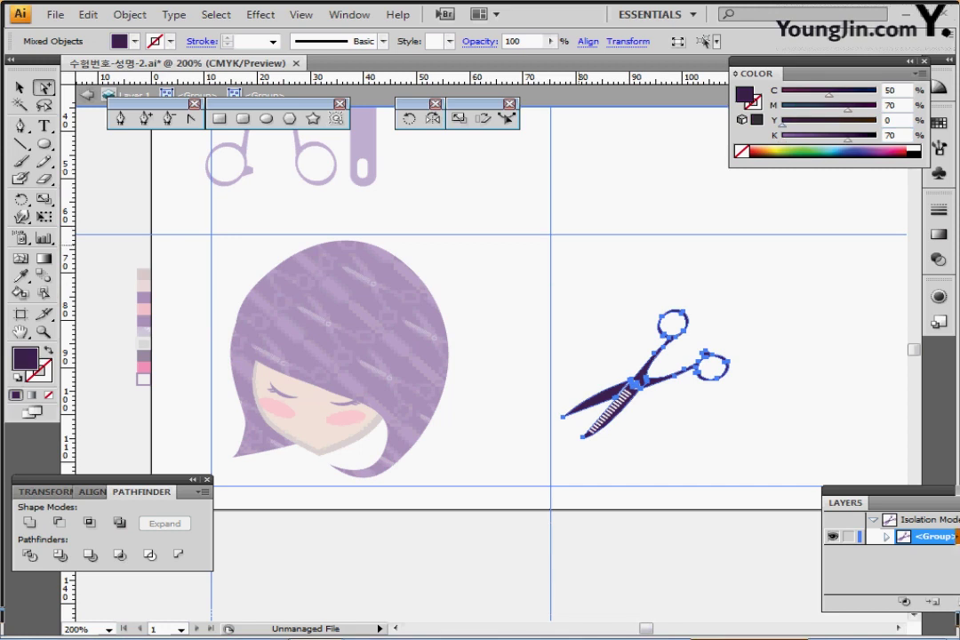
pyautogui.press('ctrl')
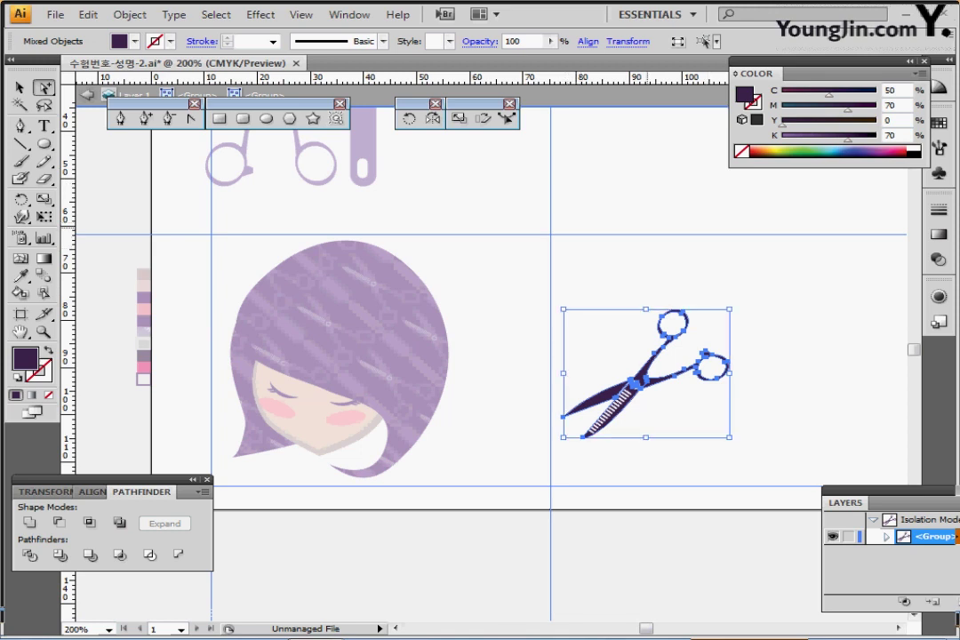
pyautogui.hotkey('ctrl', 'shift', 'a')
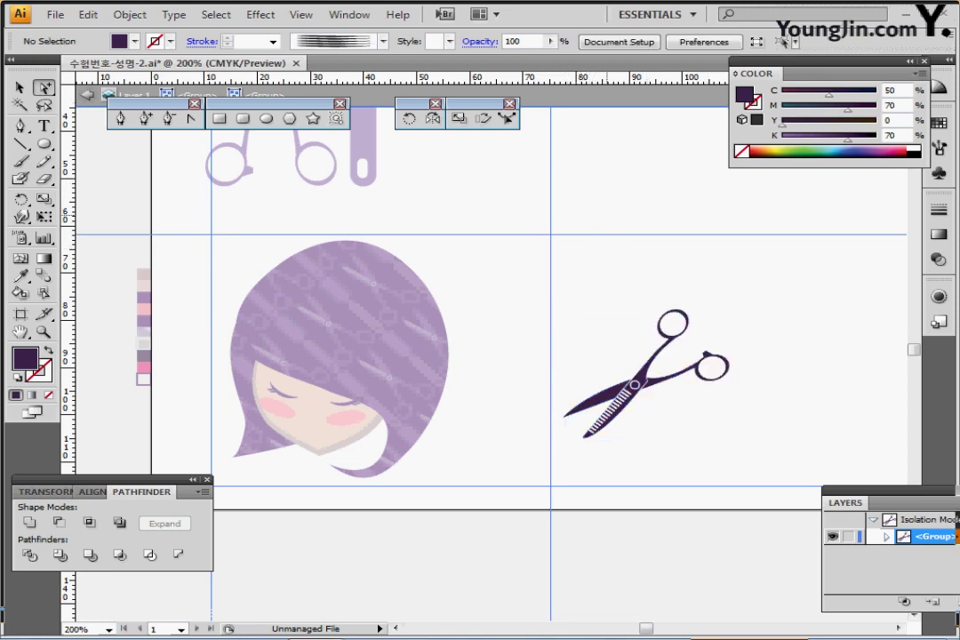
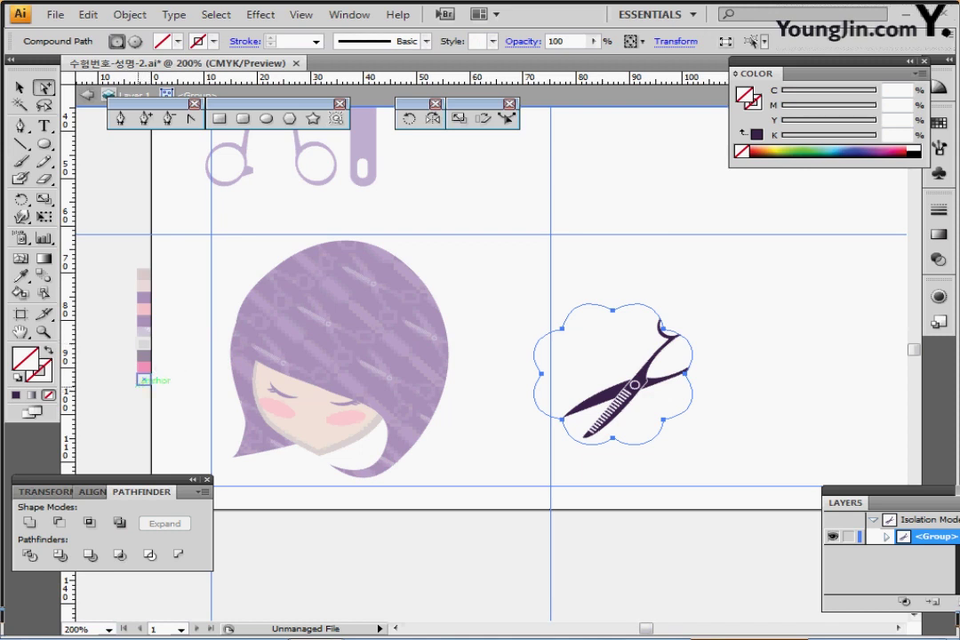
# Apply the purple-outlined swatch's appearance to the scalloped clipping shape with the Eyedropper, and set its fill to C 0, M 0, Y 0, K 30.
pyautogui.press('i')
pyautogui.click(142, 380)
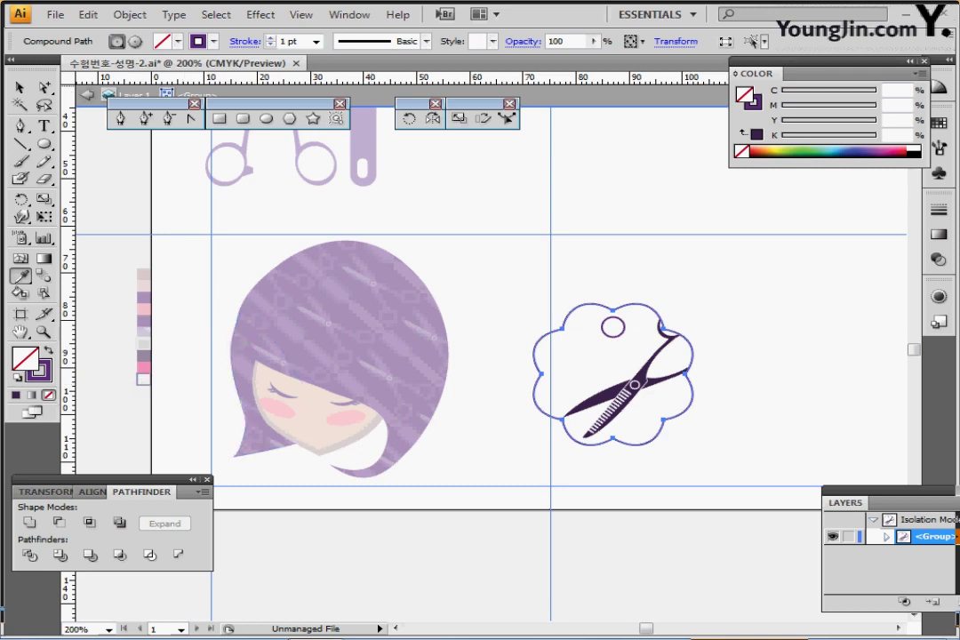
pyautogui.click(896, 135)
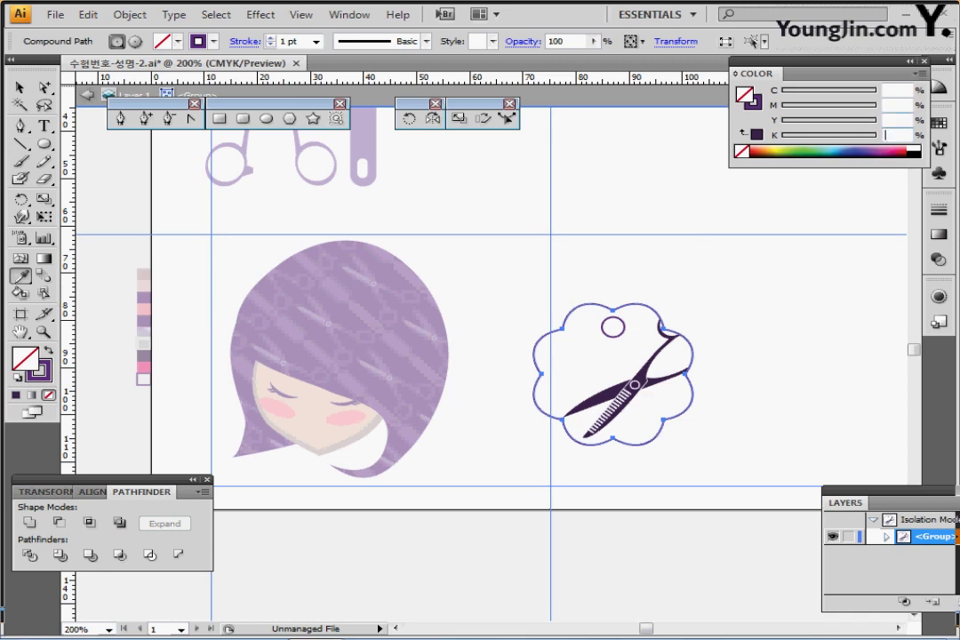
pyautogui.click(896, 90)
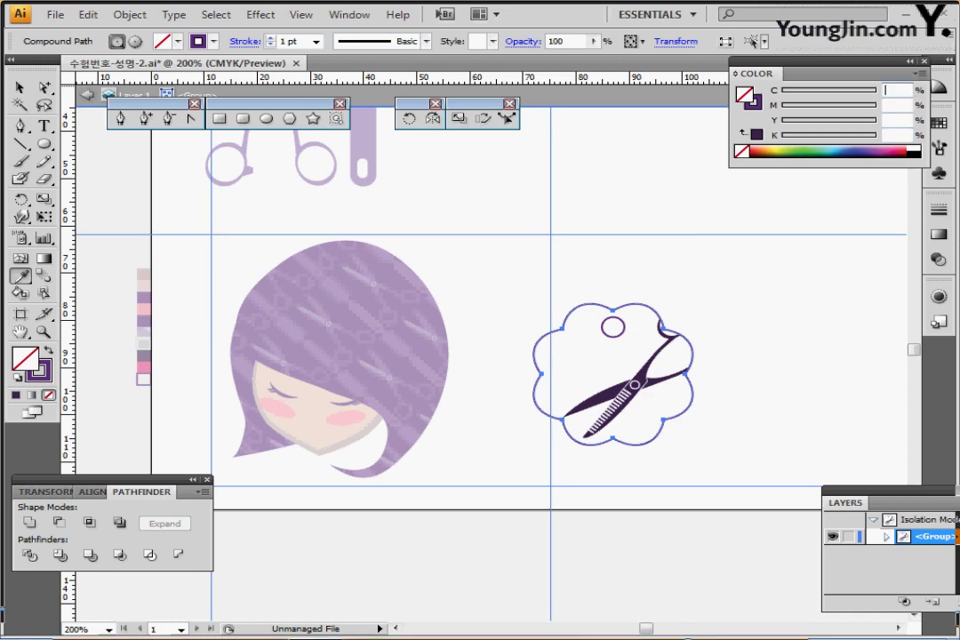
pyautogui.write('0')
pyautogui.press('Tab')
pyautogui.write('70')
pyautogui.press('Tab')
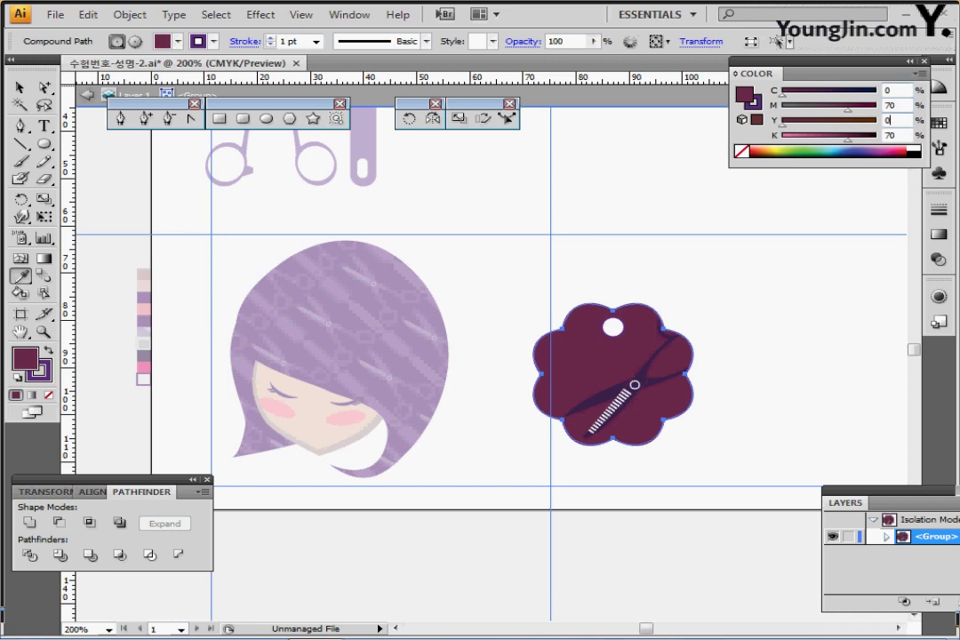
pyautogui.press('Tab')
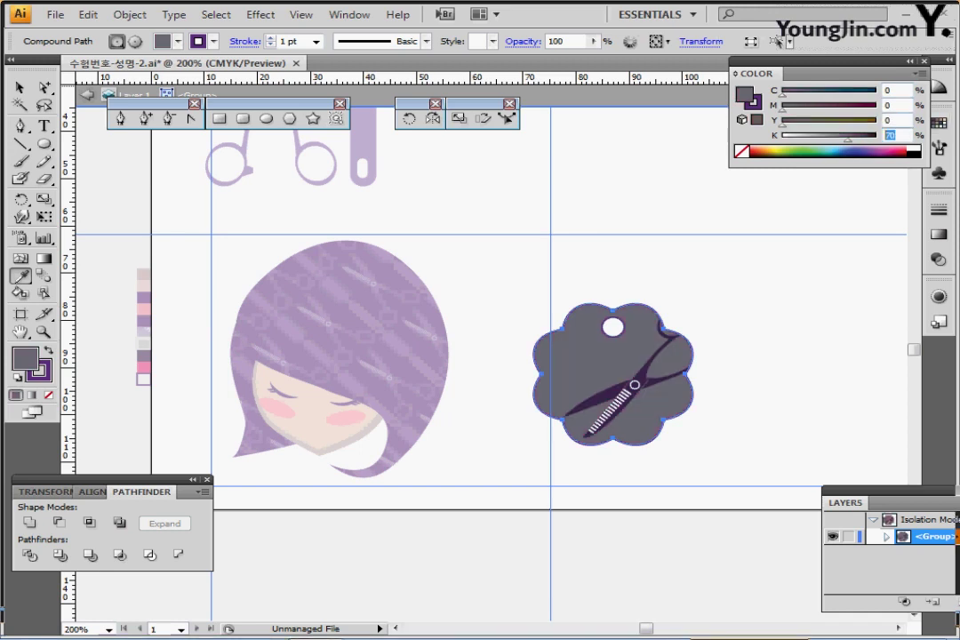
pyautogui.write('30')
pyautogui.press('Tab')
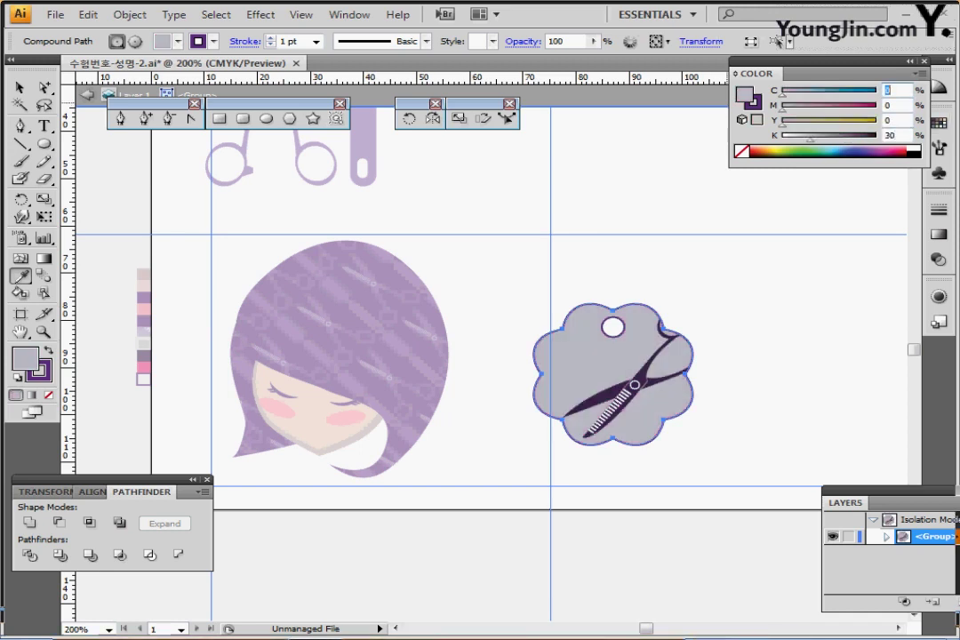
# Set the scalloped shape's stroke color to C 0, M 0, Y 0, K 10.
pyautogui.click(757, 104)
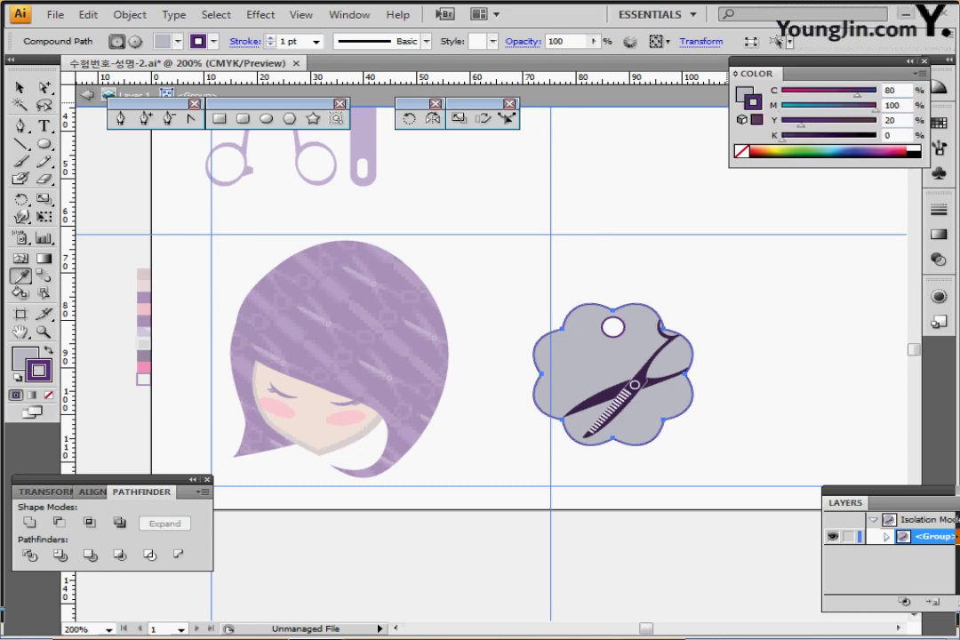
pyautogui.write('0')
pyautogui.press('Tab')
pyautogui.write('0')
pyautogui.press('Tab')
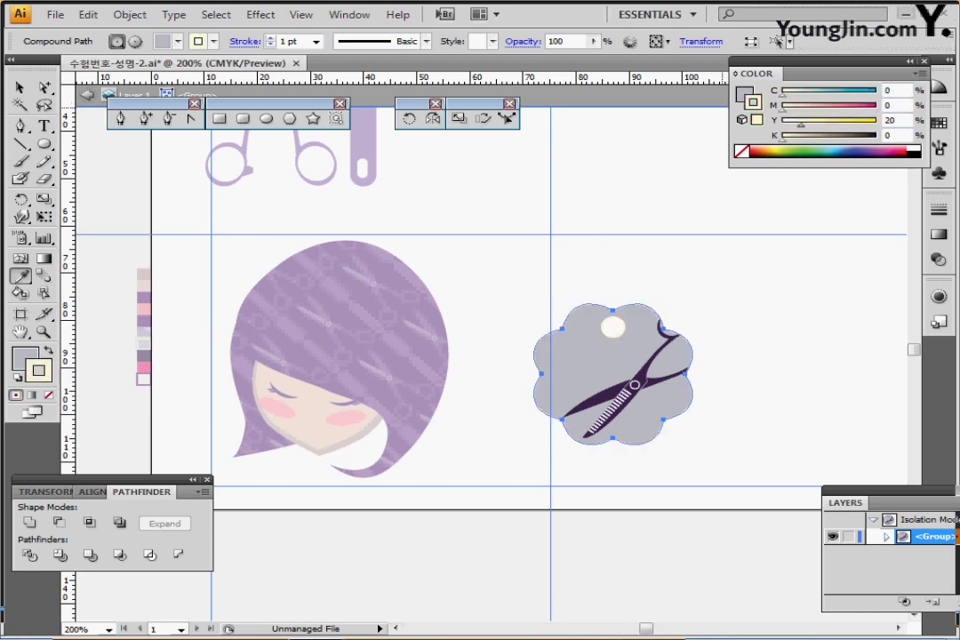
pyautogui.write('0')
pyautogui.press('Tab')
pyautogui.write('10')
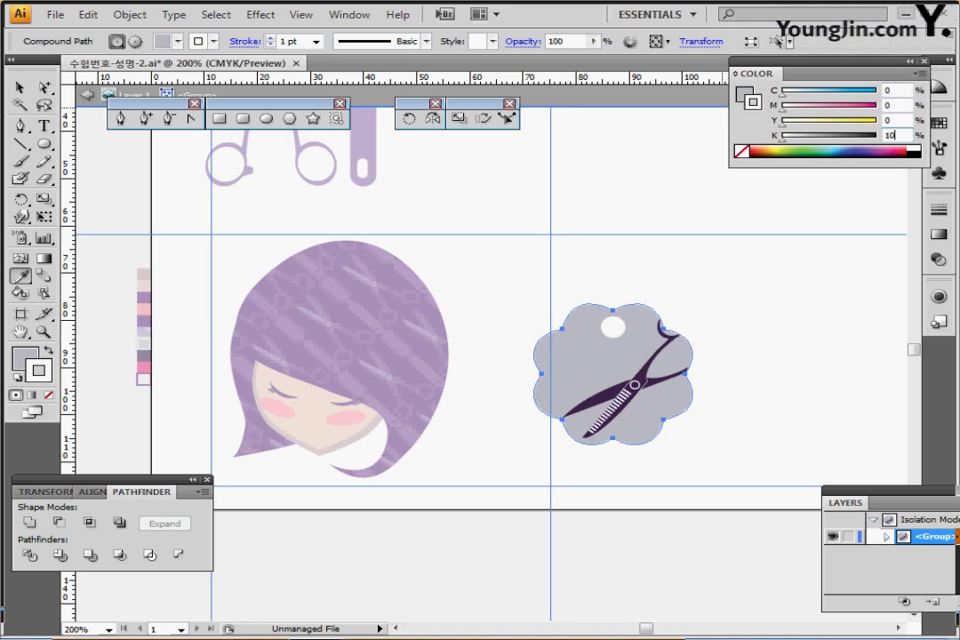
pyautogui.press('Tab')
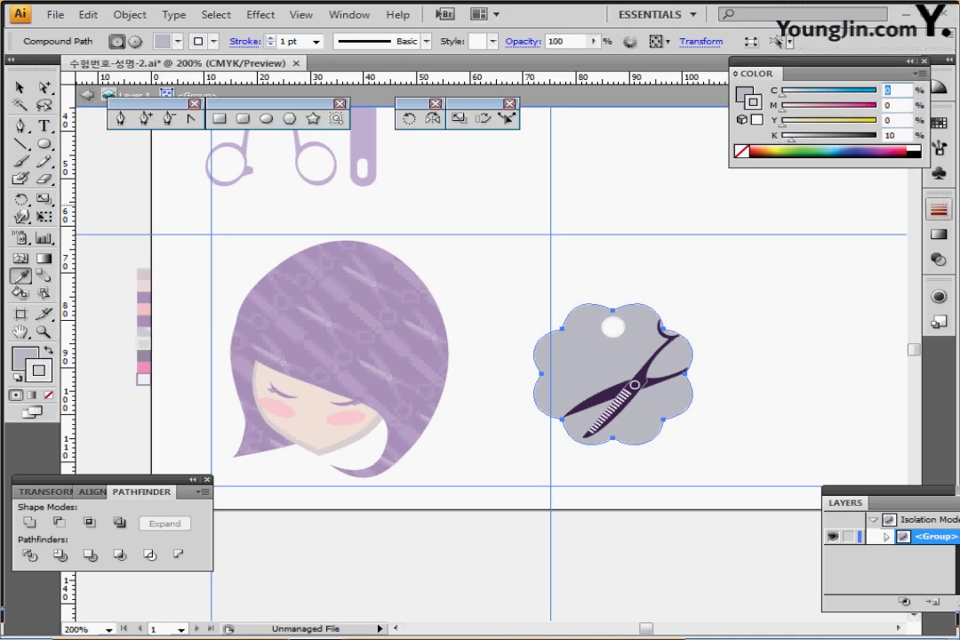
# Set the scalloped shape's stroke weight to 2 pt, exit isolation mode, and deselect everything.
pyautogui.click(939, 210)
pyautogui.click(789, 221)
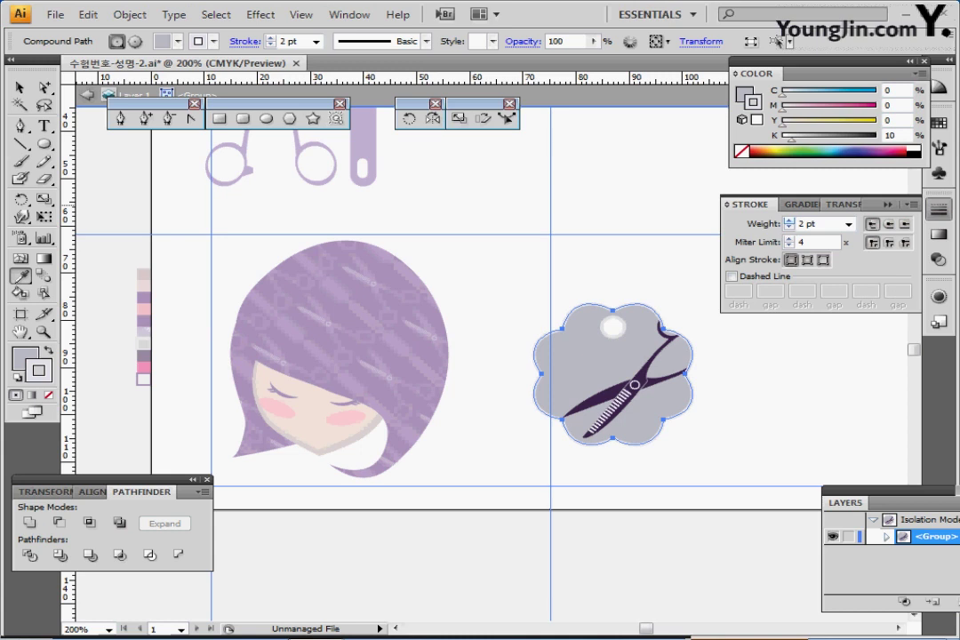
pyautogui.press('Escape')
pyautogui.click(939, 210)
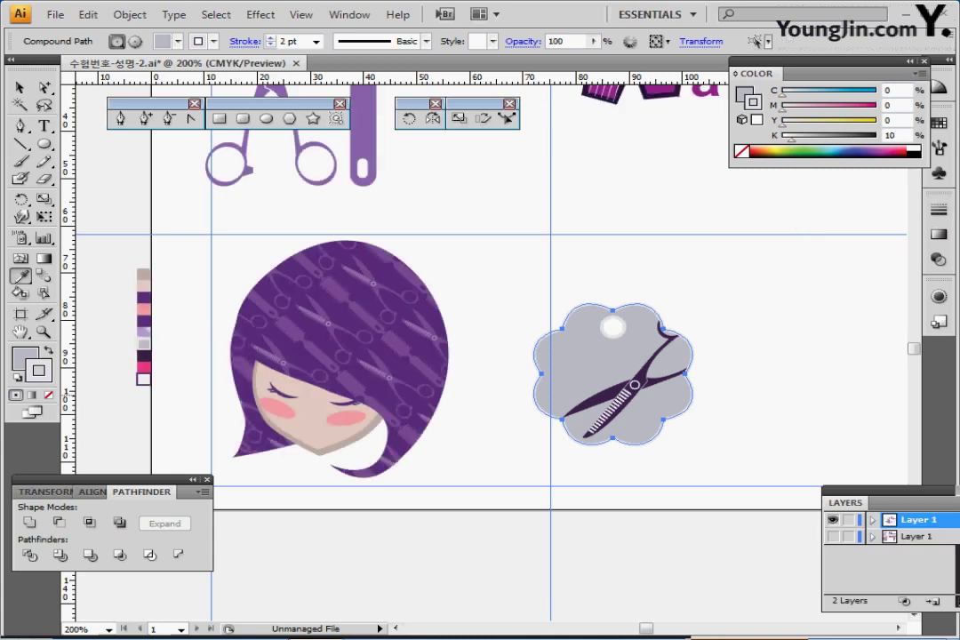
pyautogui.hotkey('ctrl', 'shift', 'a')
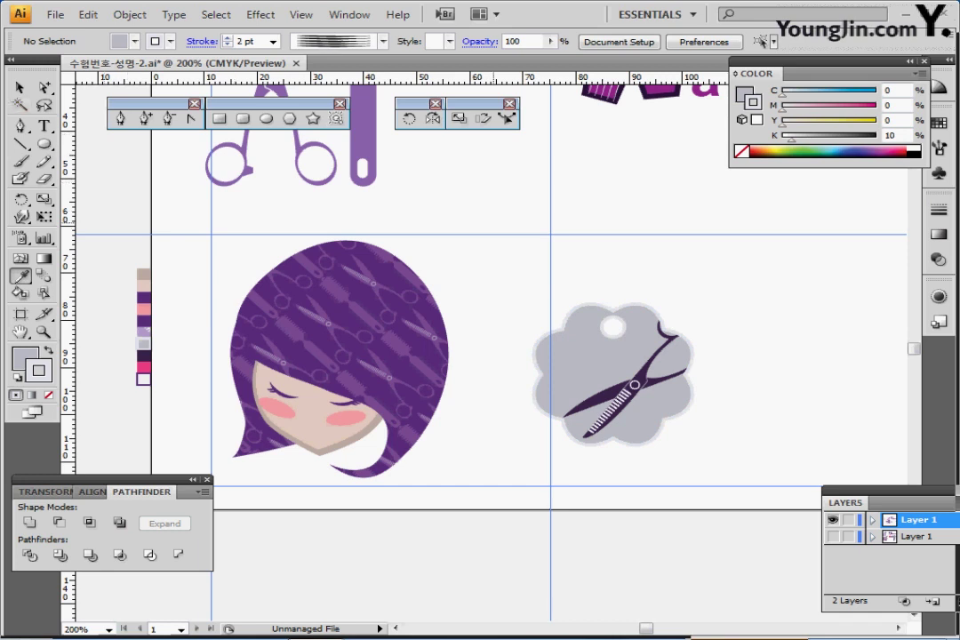
# Move the pink Hair Shop text from outside the artboard onto the gray scalloped tag.
pyautogui.keyDown('ctrl'); pyautogui.keyDown('alt'); pyautogui.click(223, 433); pyautogui.keyUp('alt'); pyautogui.keyUp('ctrl')
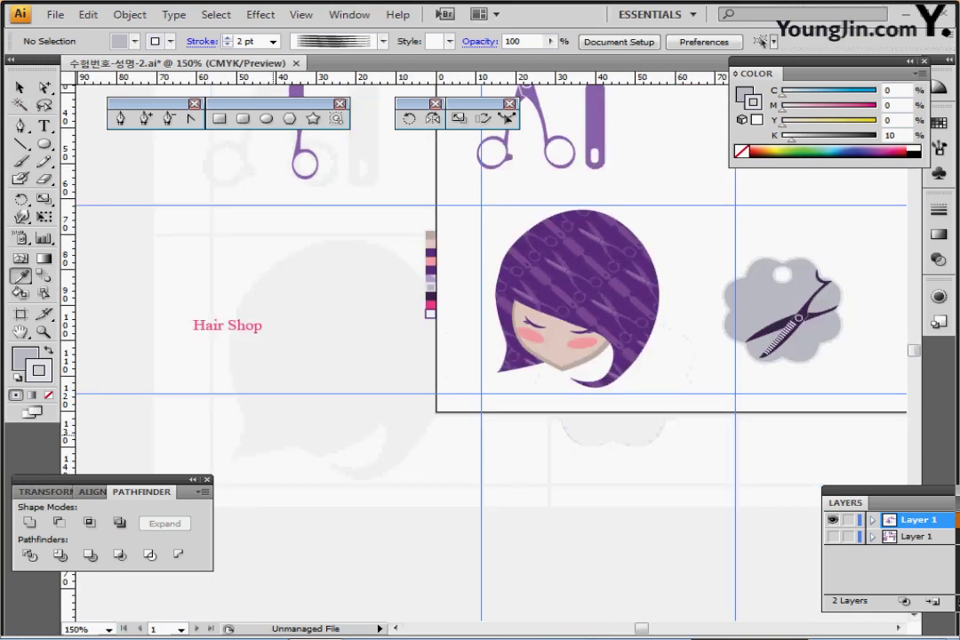
pyautogui.moveTo(289, 417); pyautogui.dragTo(385, 415)
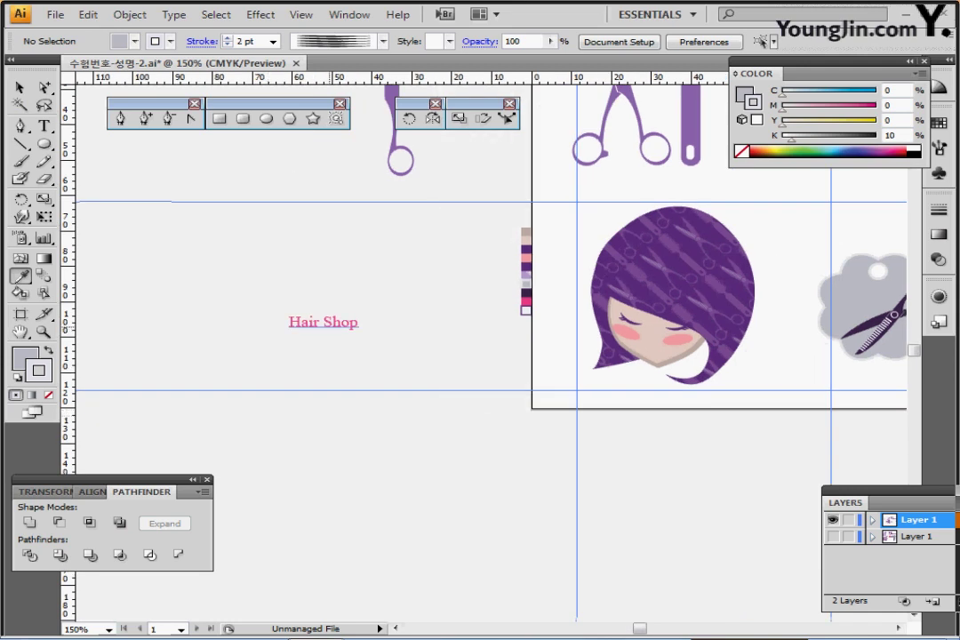
pyautogui.moveTo(323, 322); pyautogui.dragTo(722, 298)
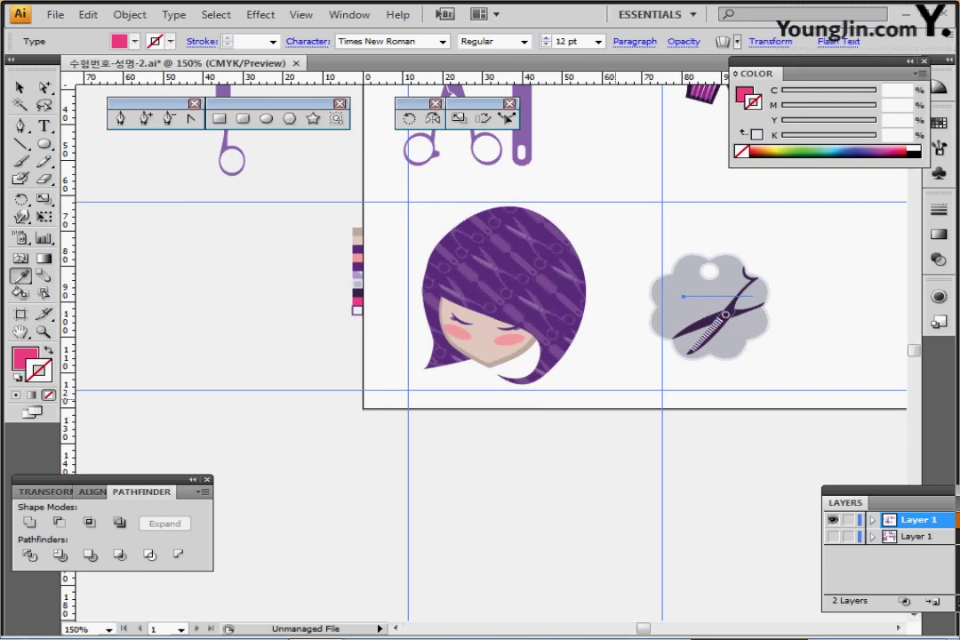
# Arrange the Hair Shop text in front of the gray tag and move it to the tag's left side, above the scissors.
pyautogui.rightClick(678, 294)
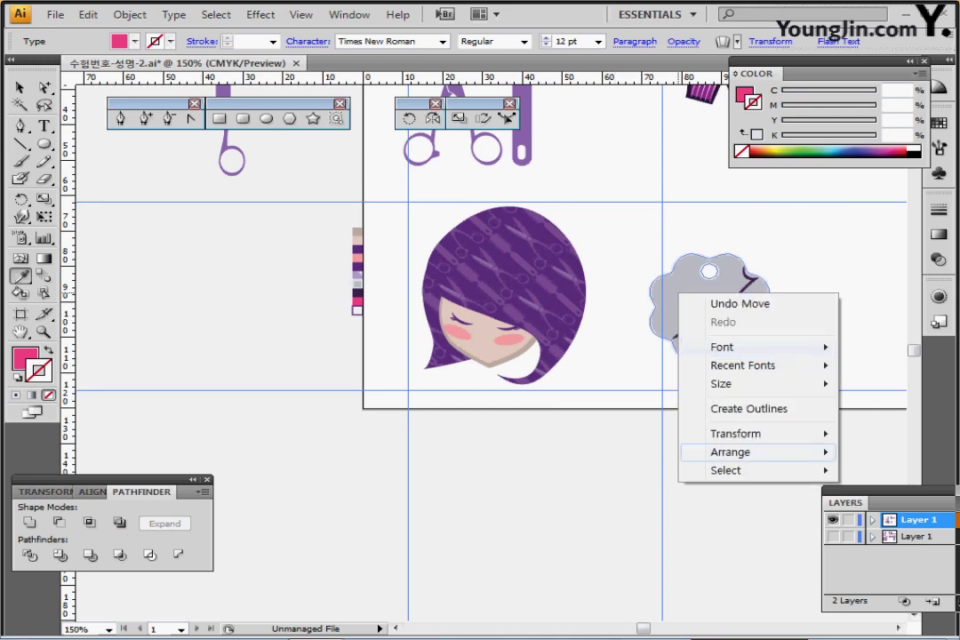
pyautogui.moveTo(729, 451)
pyautogui.click(494, 452)
pyautogui.scroll(2, 743, 347)
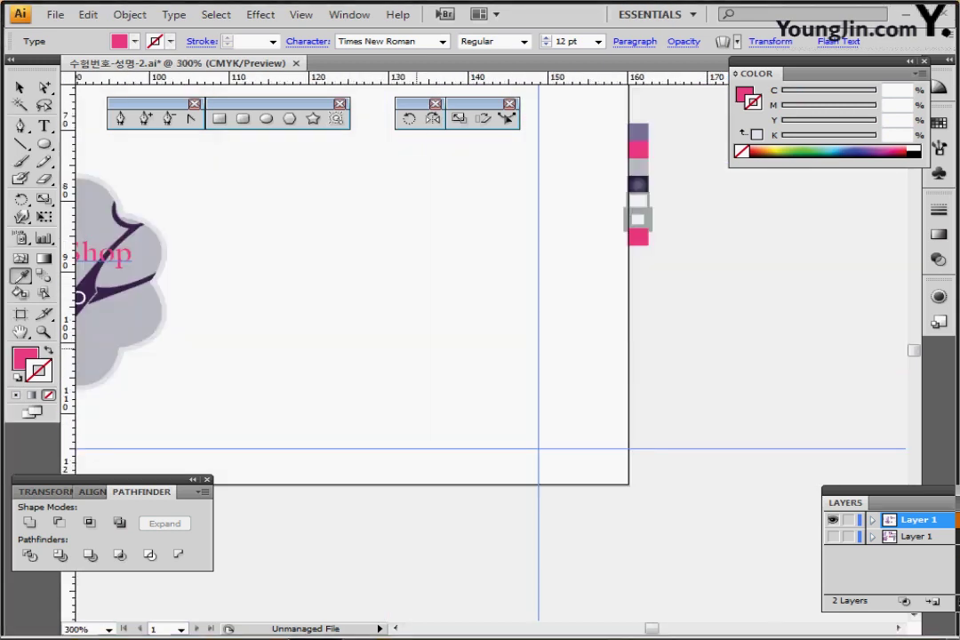
pyautogui.moveTo(178, 327); pyautogui.dragTo(528, 369)
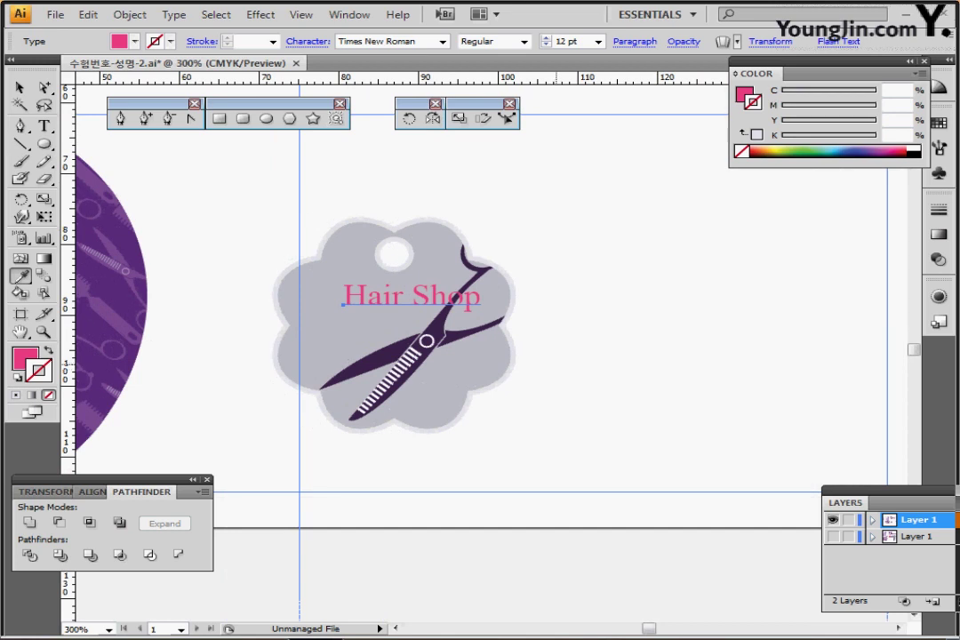
pyautogui.moveTo(415, 297); pyautogui.dragTo(375, 303)
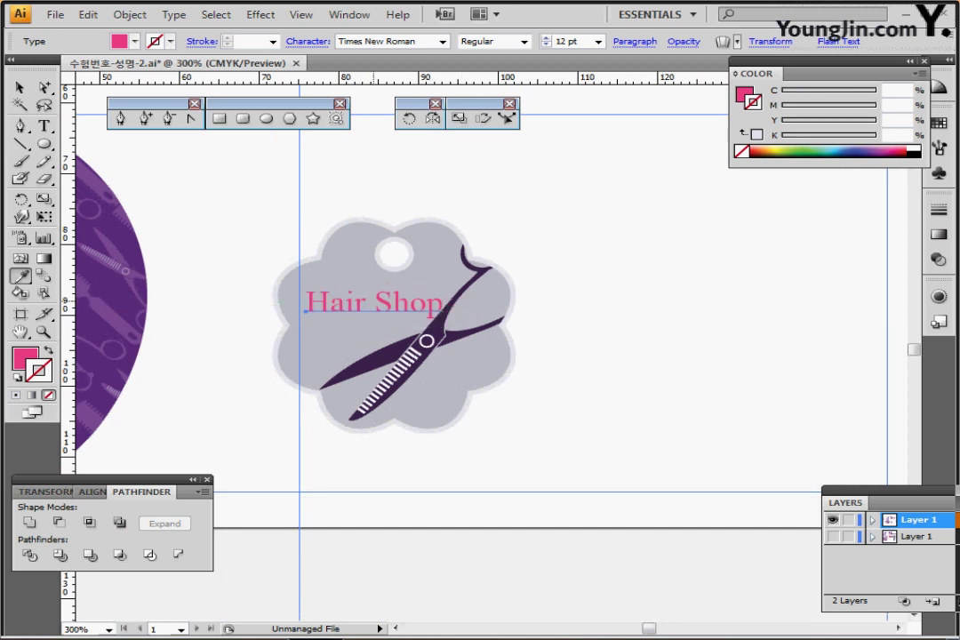
# Select the scalloped tag together with its Hair Shop text and move them onto the top of the purple hair.
pyautogui.click(20, 87)
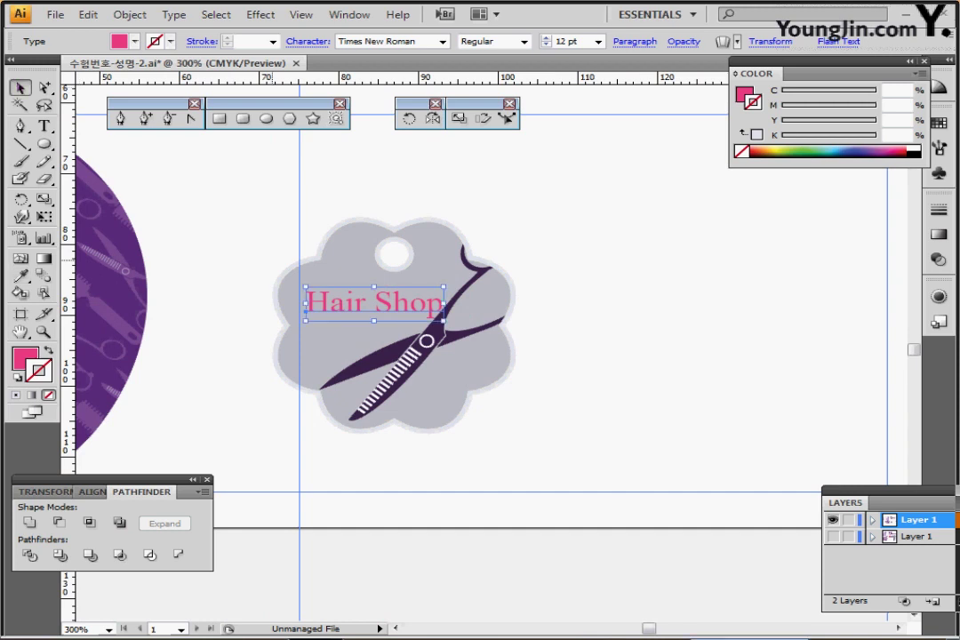
pyautogui.click(242, 218)
pyautogui.moveTo(246, 225); pyautogui.dragTo(528, 446)
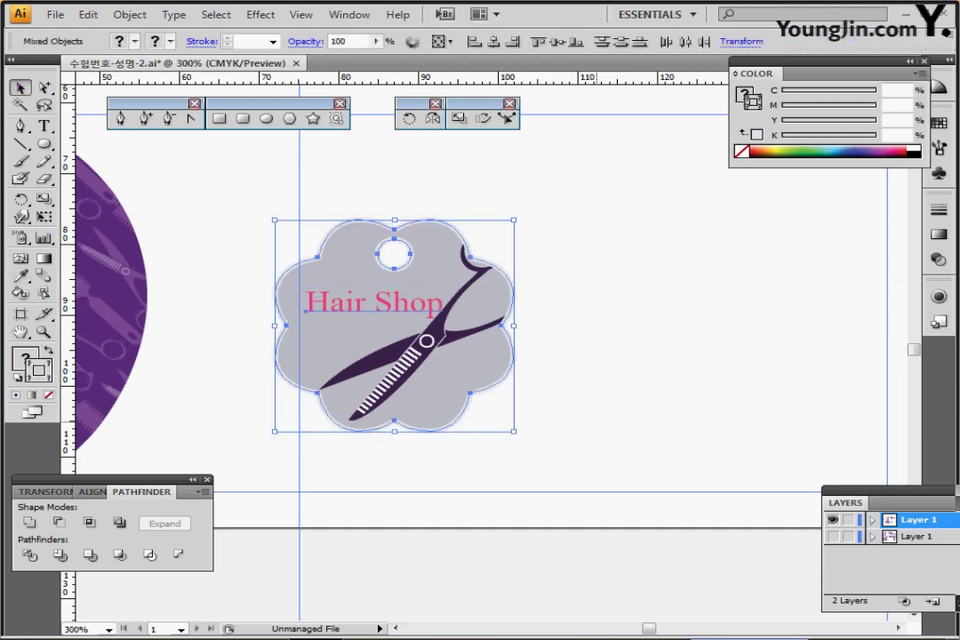
pyautogui.hotkey('ctrl', 'shift', 'b')
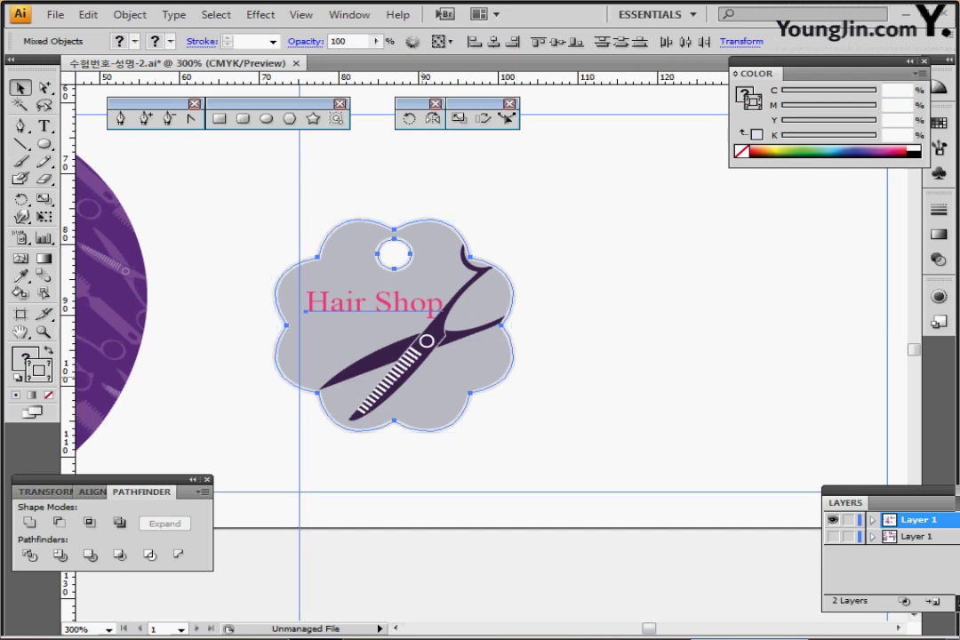
pyautogui.keyDown('ctrl'); pyautogui.keyDown('alt'); pyautogui.click(428, 351); pyautogui.keyUp('alt'); pyautogui.keyUp('ctrl')
pyautogui.keyDown('ctrl'); pyautogui.keyDown('alt'); pyautogui.click(427, 351); pyautogui.keyUp('alt'); pyautogui.keyUp('ctrl')
pyautogui.moveTo(516, 335); pyautogui.dragTo(500, 176)
pyautogui.moveTo(524, 218); pyautogui.dragTo(520, 295)
pyautogui.moveTo(488, 257); pyautogui.dragTo(483, 265)
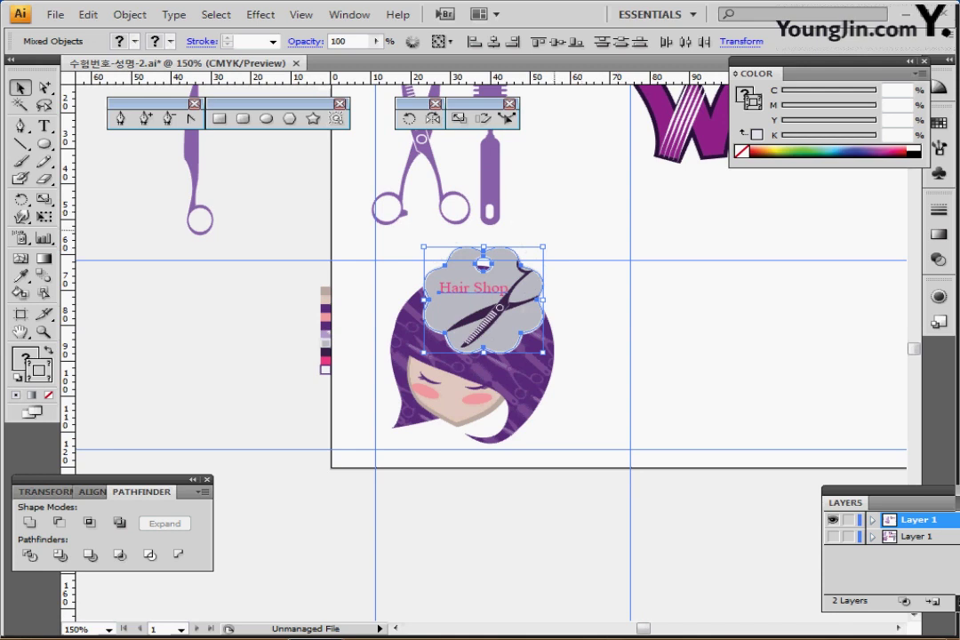
# Rotate the tag and its text about 27° clockwise, adjust their placement on the hair, and deselect everything.
pyautogui.moveTo(546, 244); pyautogui.dragTo(567, 279)
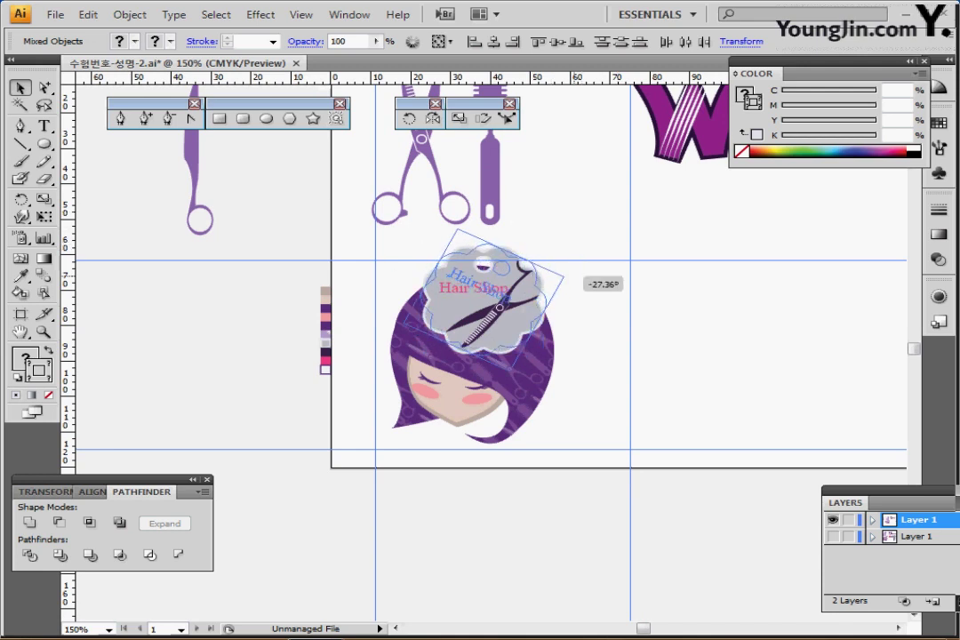
pyautogui.moveTo(567, 279); pyautogui.dragTo(534, 307)
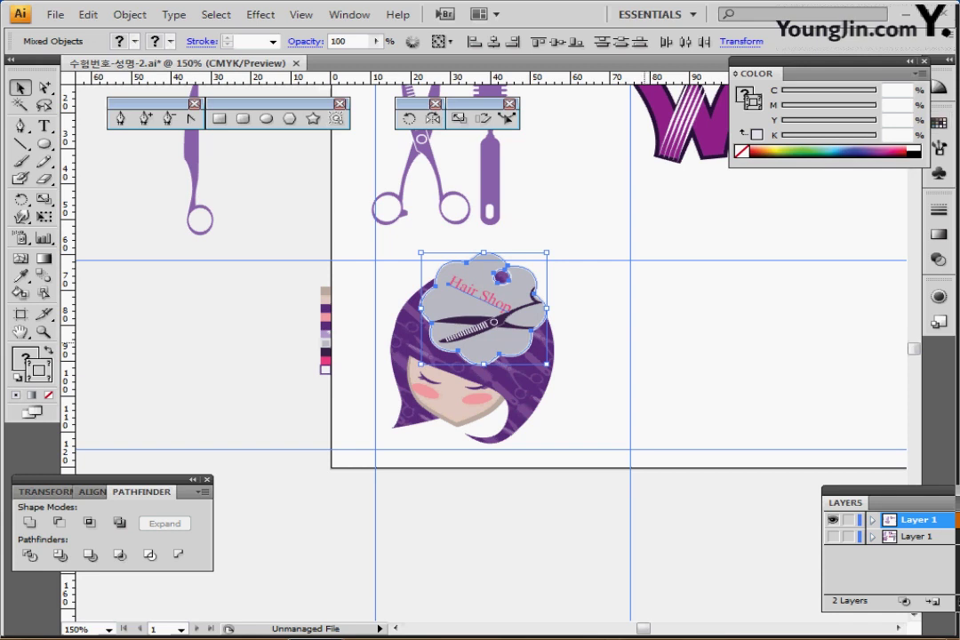
pyautogui.click(732, 328)
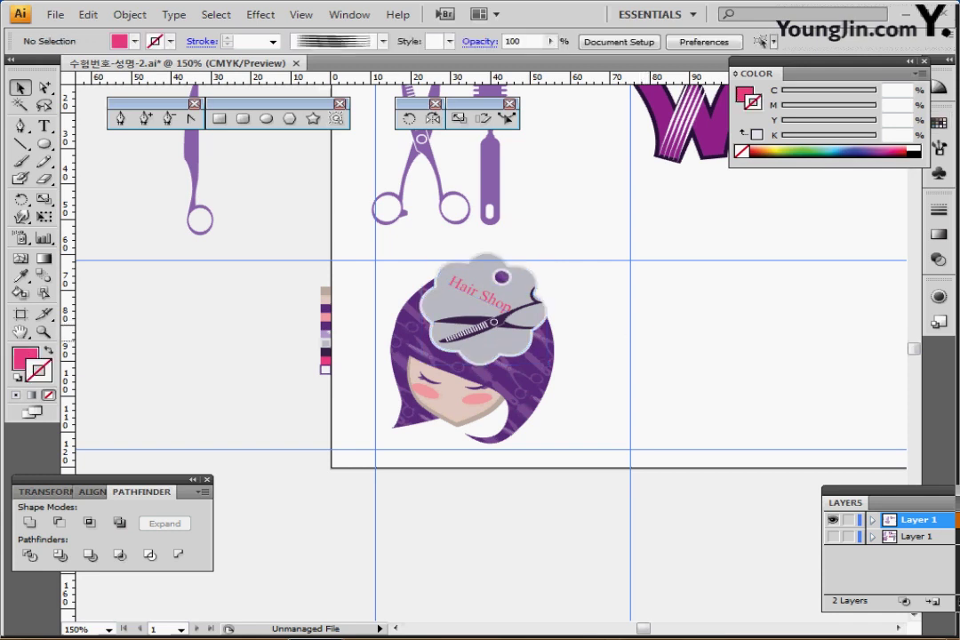
# Load the Artistic_Calligraphic brush library.
pyautogui.moveTo(637, 325); pyautogui.dragTo(557, 357)
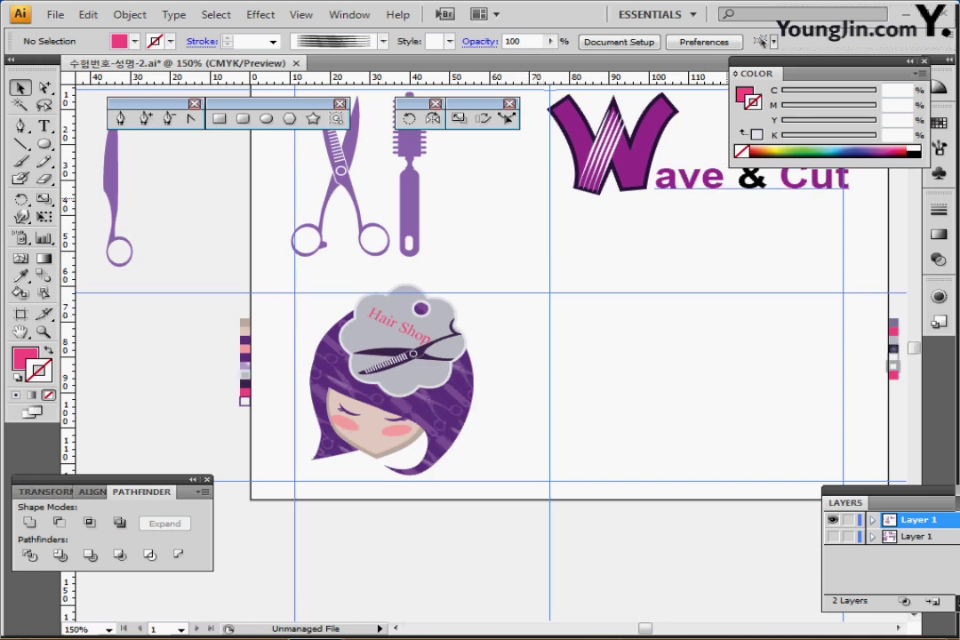
pyautogui.click(383, 42)
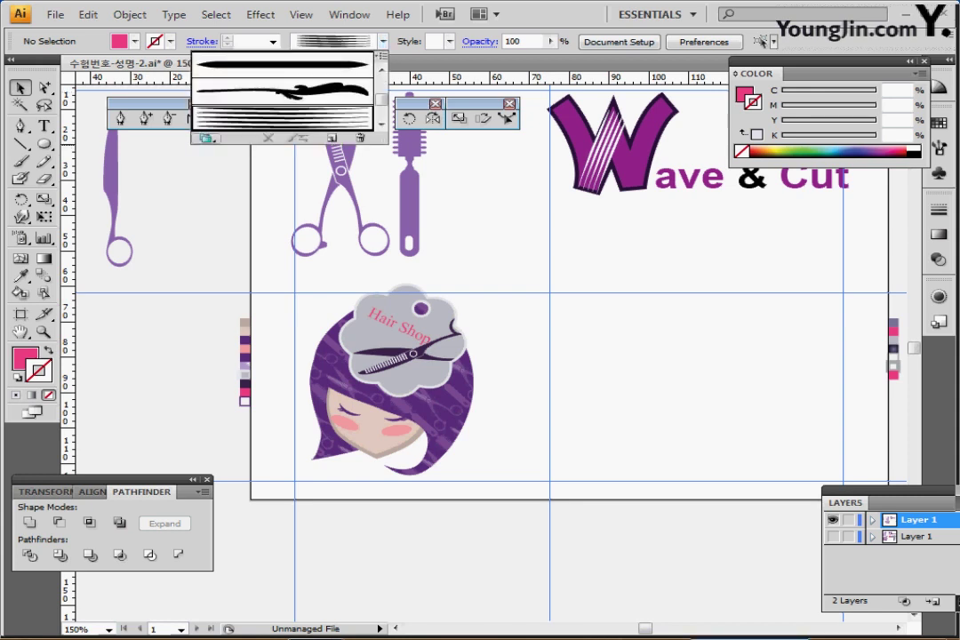
pyautogui.click(206, 138)
pyautogui.moveTo(244, 199)
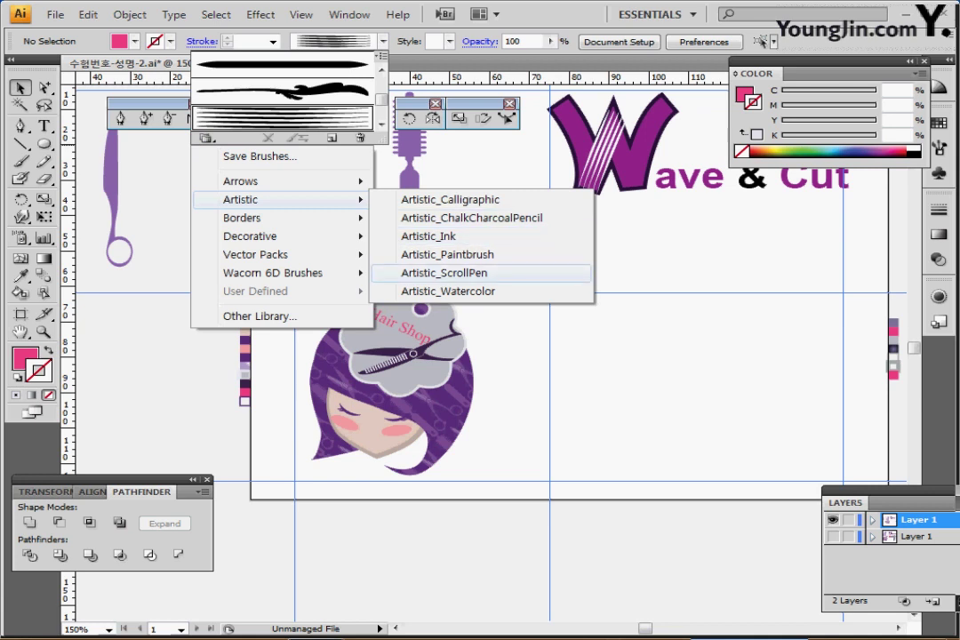
pyautogui.click(450, 199)
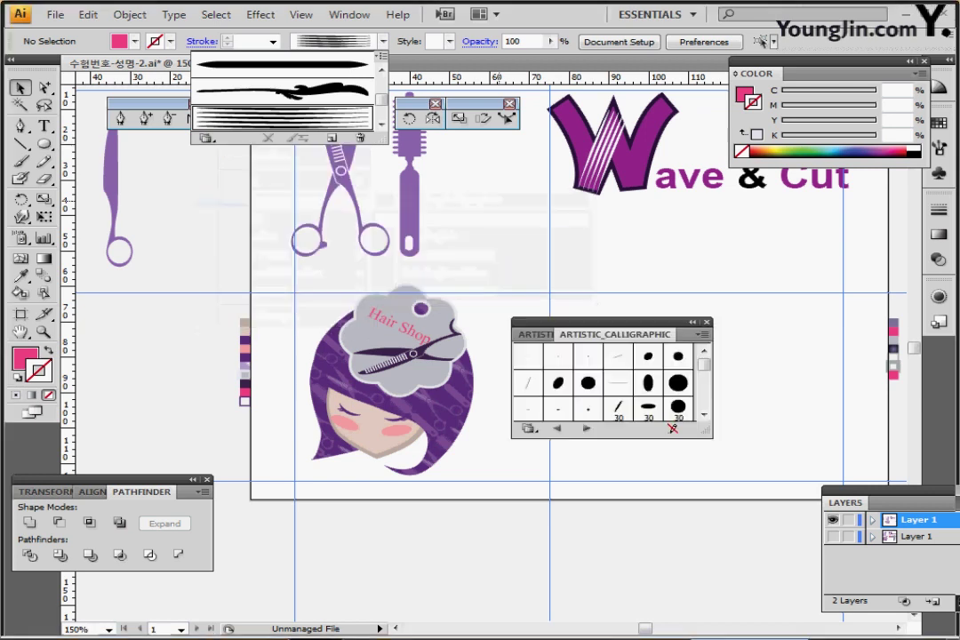
# Show the calligraphic brushes as a list, choose the 3 pt. Flat brush, and close the library.
pyautogui.click(701, 335)
pyautogui.click(747, 411)
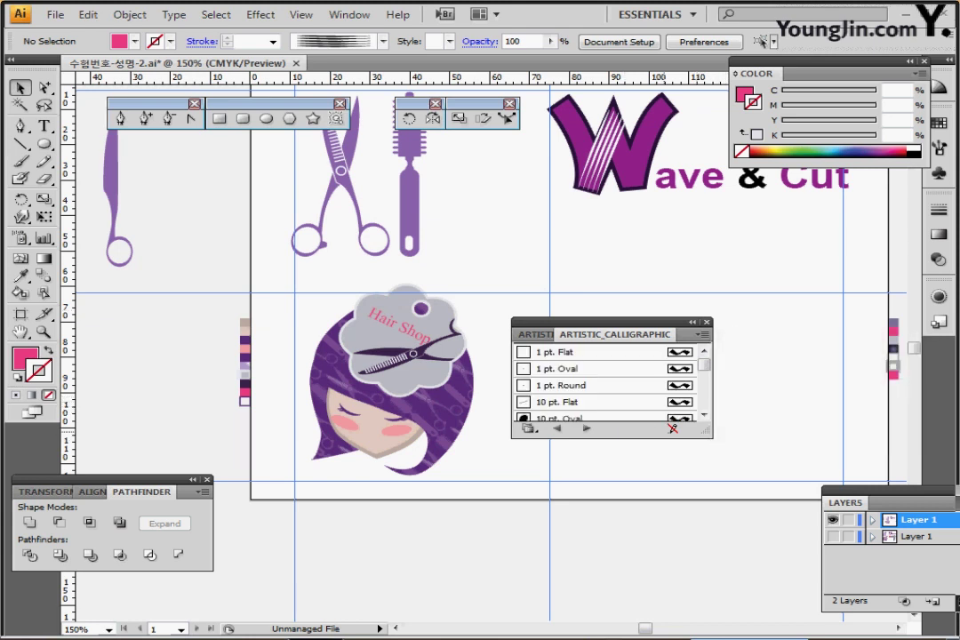
pyautogui.moveTo(707, 431); pyautogui.dragTo(707, 586)
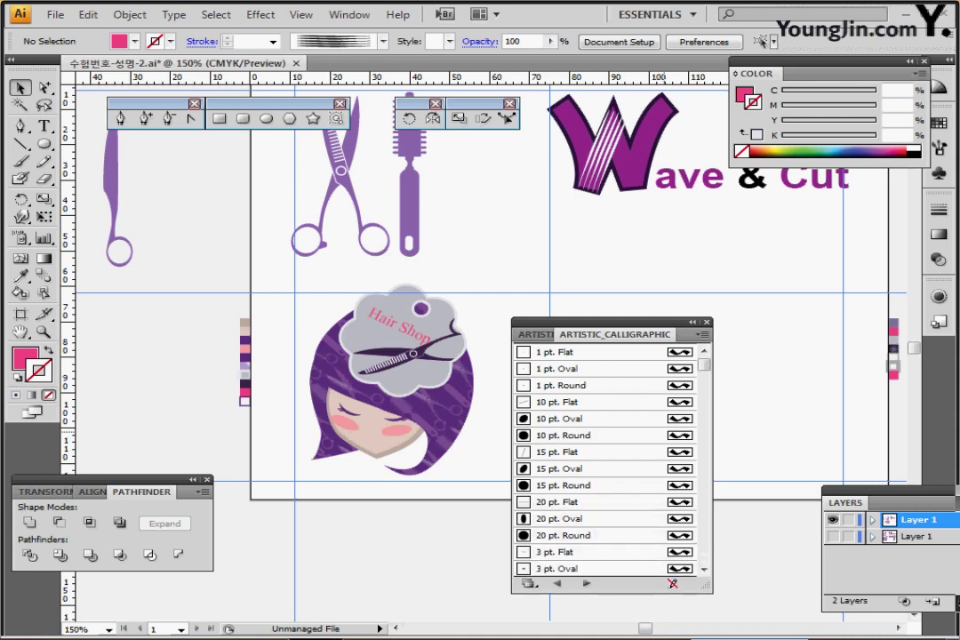
pyautogui.click(555, 552)
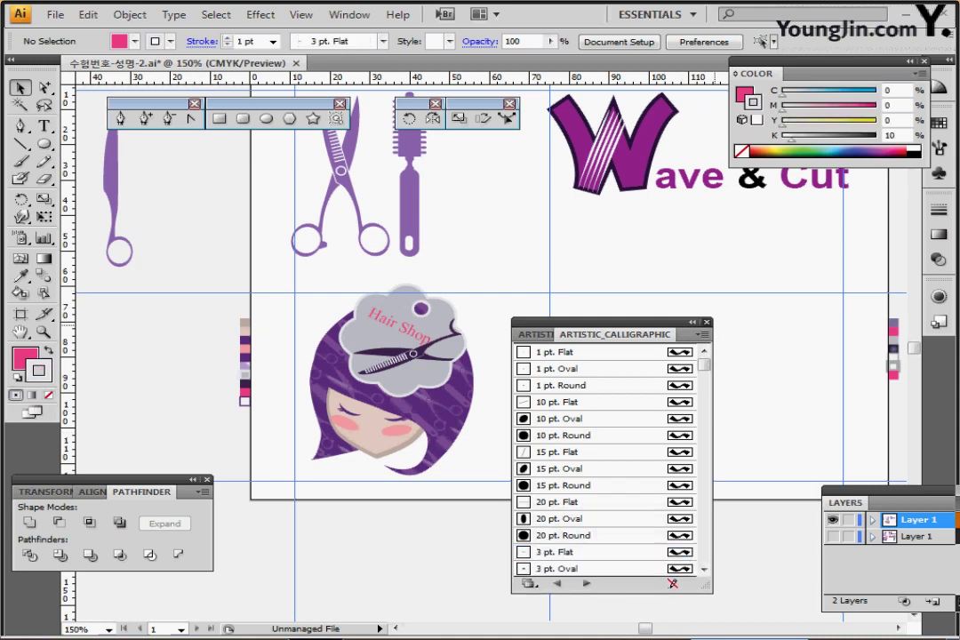
pyautogui.click(707, 322)
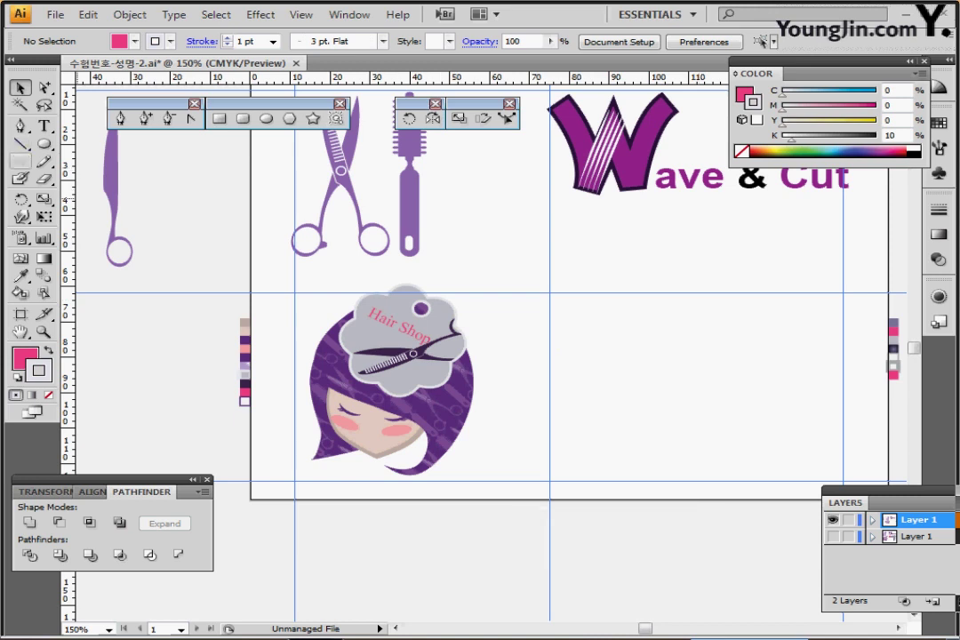
# Activate the Paintbrush and pick up the purple-outlined swatch's colors, with no fill and a C 80, M 100, Y 20, K 0 stroke.
pyautogui.click(20, 161)
pyautogui.click(21, 161)
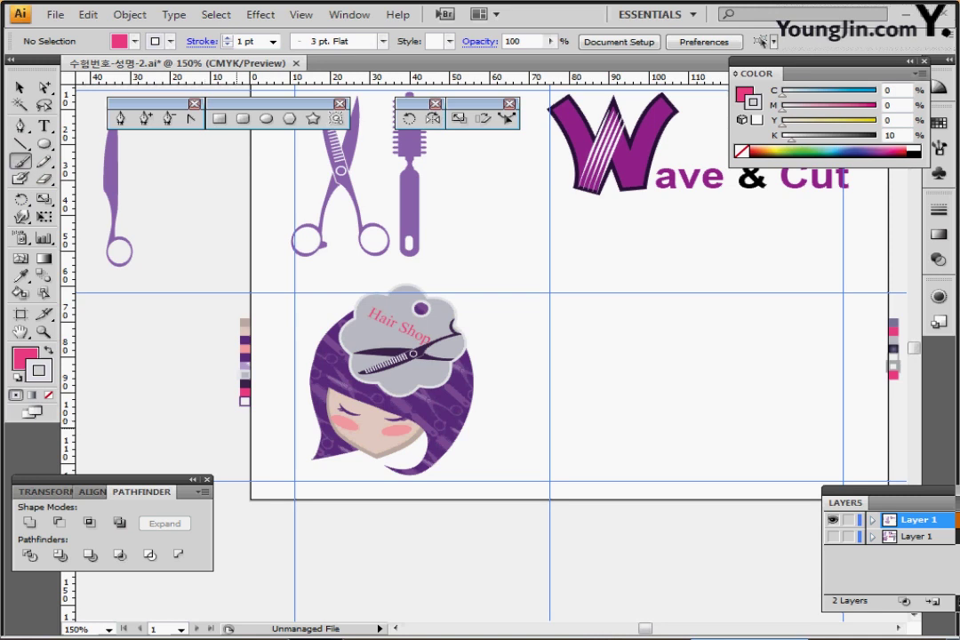
pyautogui.keyDown('ctrl'); pyautogui.click(245, 402); pyautogui.keyUp('ctrl')
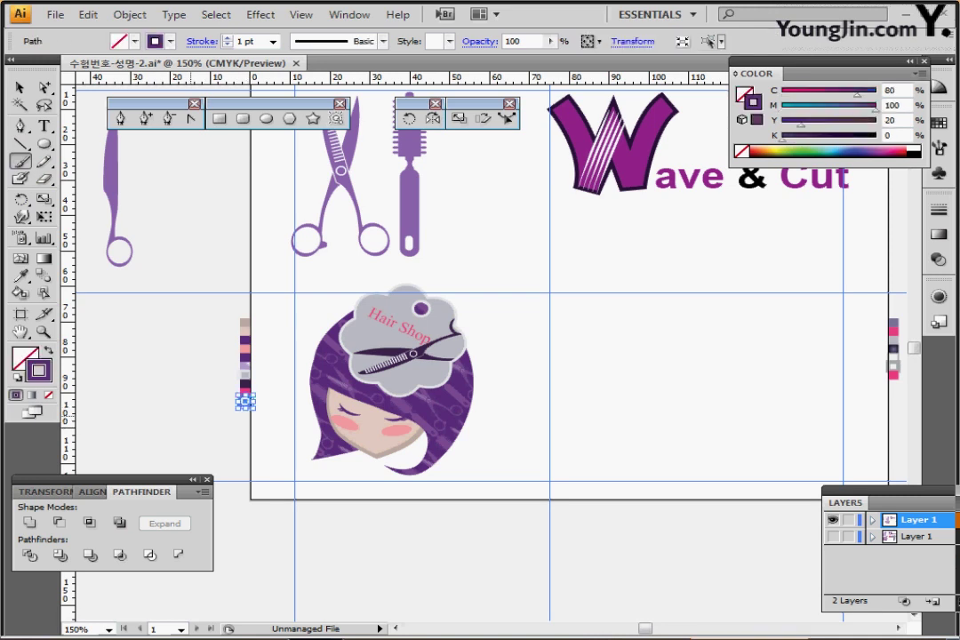
pyautogui.keyDown('ctrl'); pyautogui.click(193, 415); pyautogui.keyUp('ctrl')
# Paint two thin curved purple strings from the tag's hole toward the upper right, placing the lower one behind the tag and the upper one in front.
pyautogui.keyDown('ctrl'); pyautogui.click(452, 324); pyautogui.keyUp('ctrl')
pyautogui.keyDown('ctrl'); pyautogui.click(454, 351); pyautogui.keyUp('ctrl')
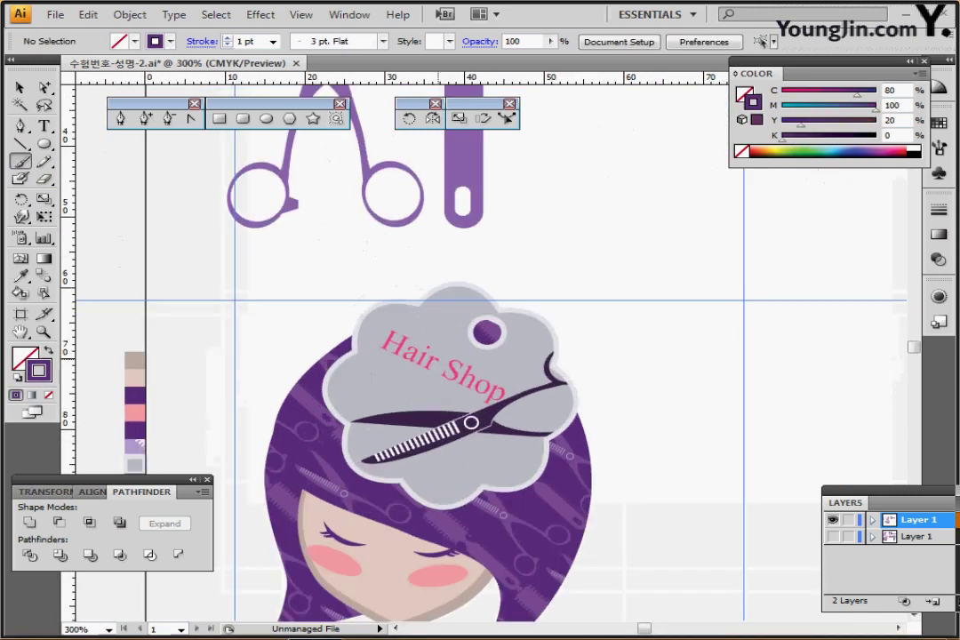
pyautogui.moveTo(491, 323); pyautogui.dragTo(361, 299)
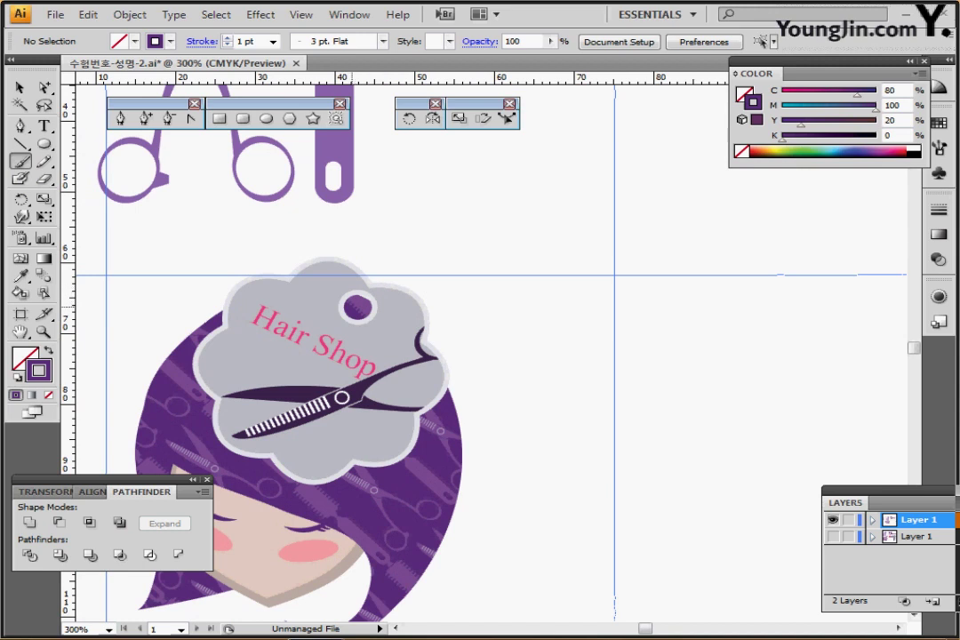
pyautogui.moveTo(356, 313)
pyautogui.mouseDown()
pyautogui.moveTo(355, 281)
pyautogui.moveTo(390, 264)
pyautogui.moveTo(500, 264)
pyautogui.mouseUp()
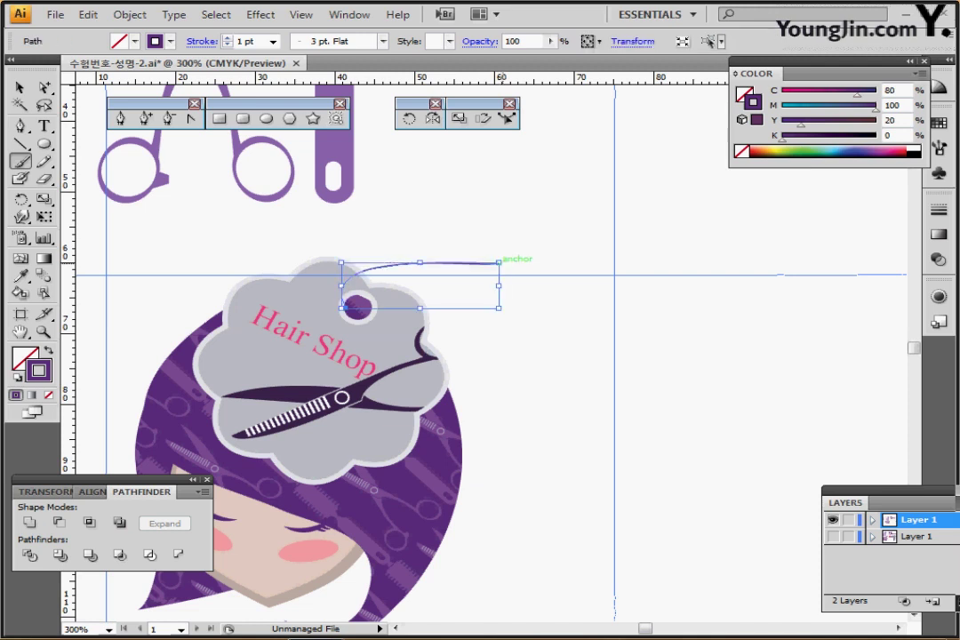
pyautogui.moveTo(471, 262); pyautogui.dragTo(482, 257)
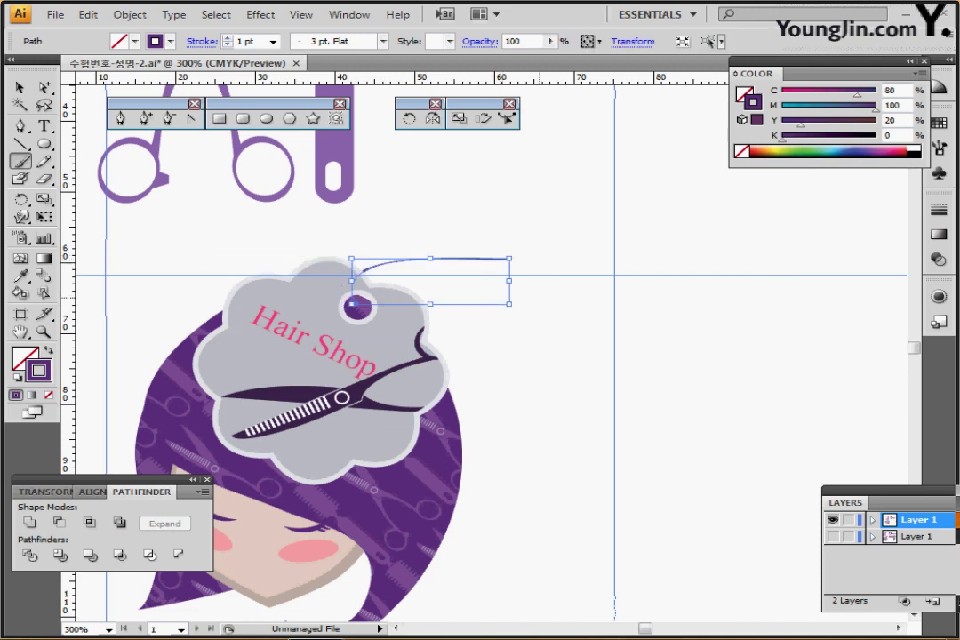
pyautogui.keyDown('ctrl'); pyautogui.click(540, 297); pyautogui.keyUp('ctrl')
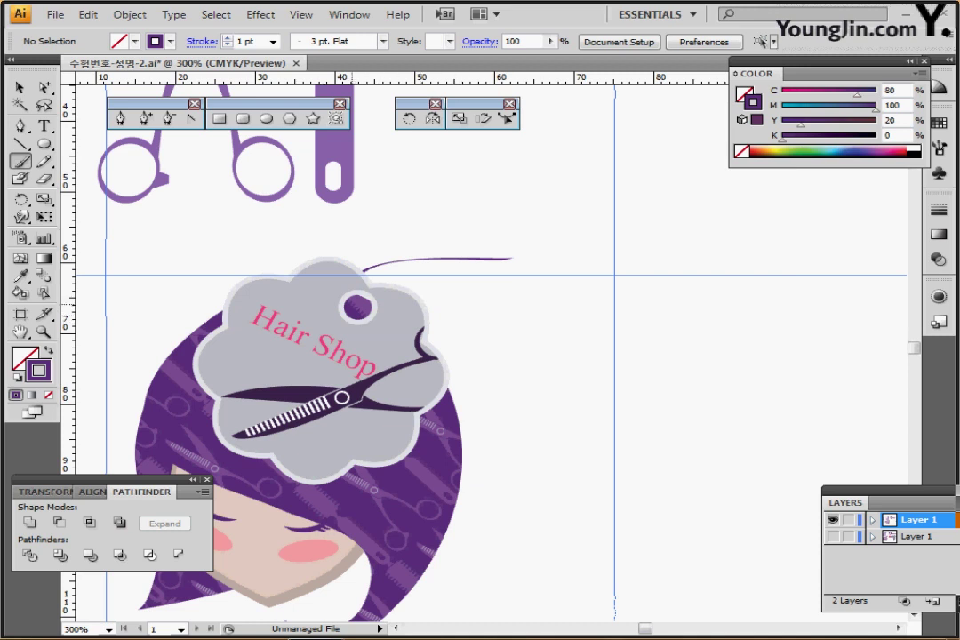
pyautogui.moveTo(359, 301)
pyautogui.mouseDown()
pyautogui.moveTo(408, 246)
pyautogui.moveTo(500, 227)
pyautogui.mouseUp()
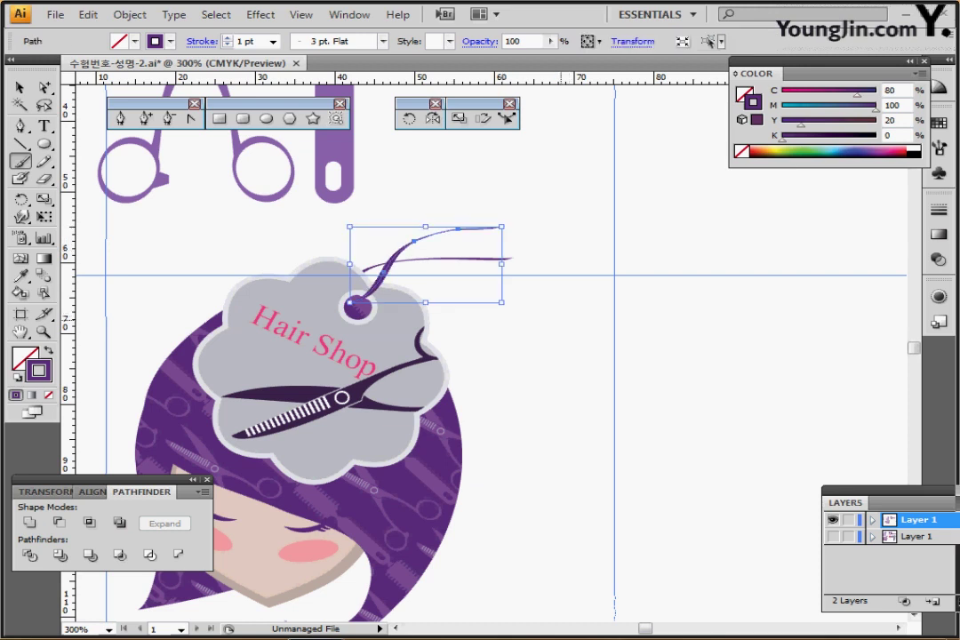
pyautogui.hotkey('ctrl', 'shift', 'a')
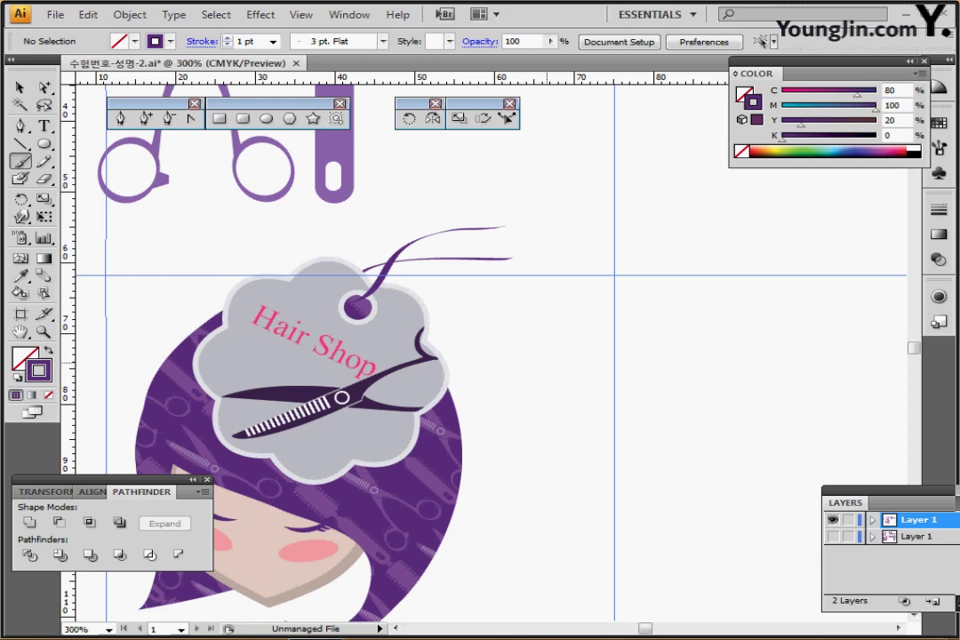
# Create a 35 mm wide, 17 mm high rectangle with default white fill and black stroke in the empty area beneath Wave & Cut.
pyautogui.hotkey('ctrl', '-')
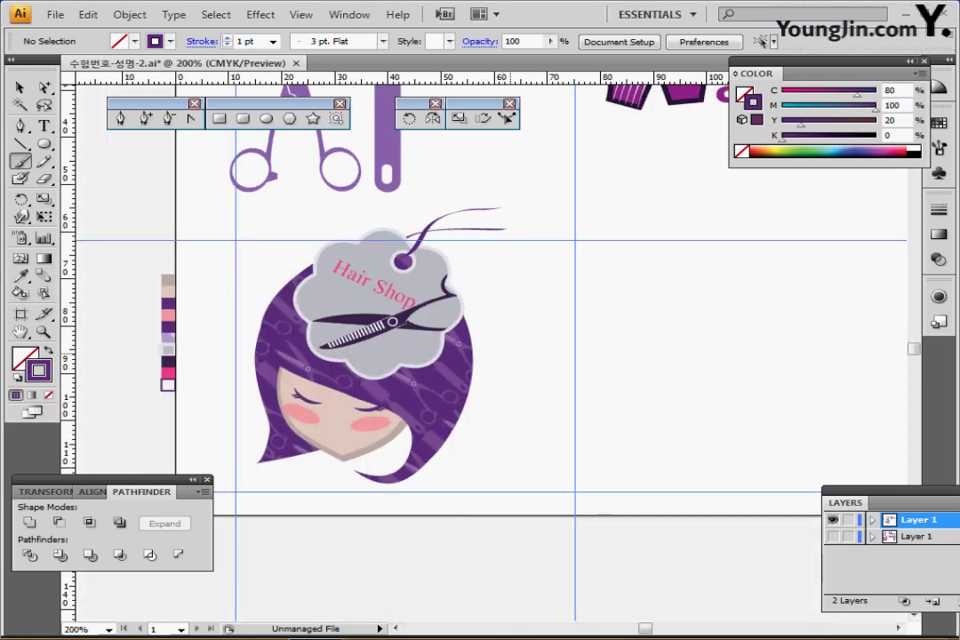
pyautogui.moveTo(516, 358); pyautogui.dragTo(304, 428)
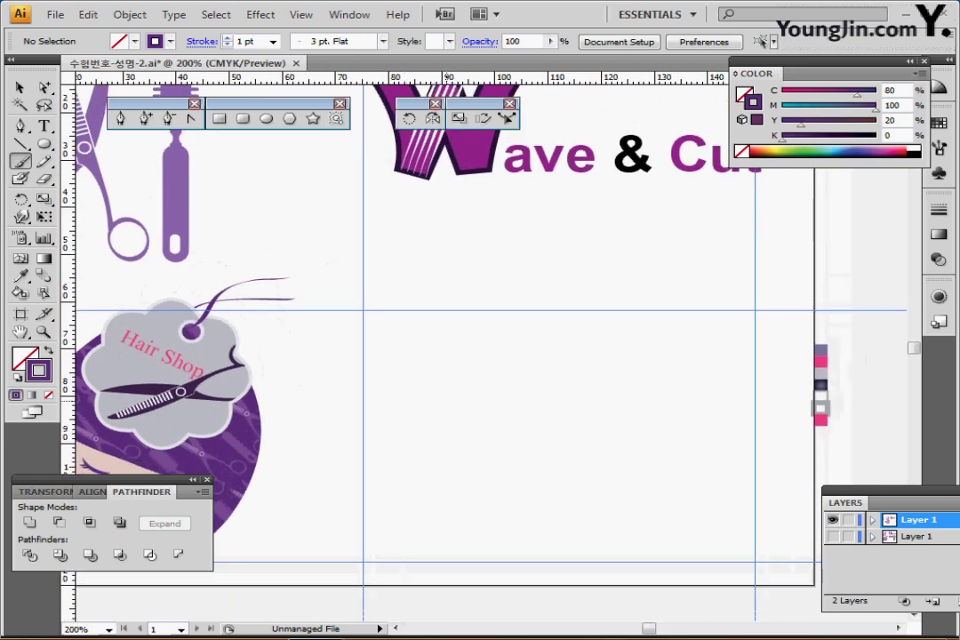
pyautogui.hscroll(2, 480, 338)
pyautogui.scroll(2, 480, 337)
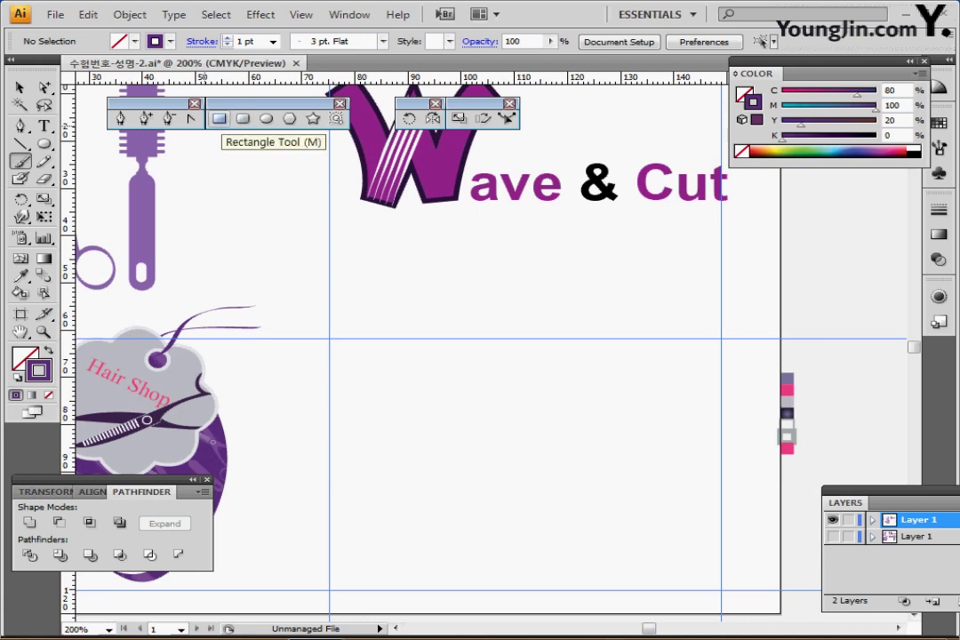
pyautogui.click(219, 118)
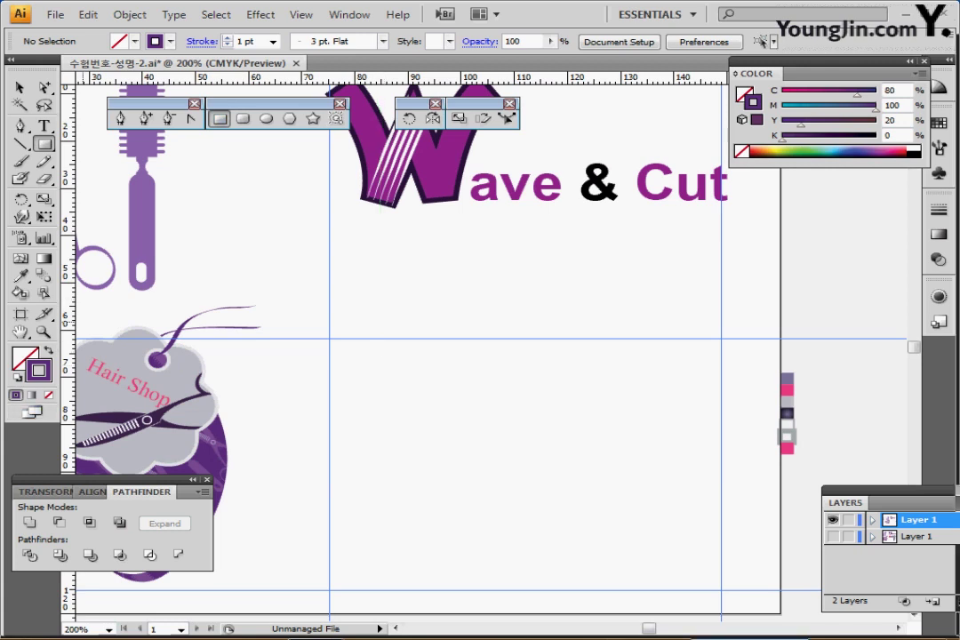
pyautogui.press('d')
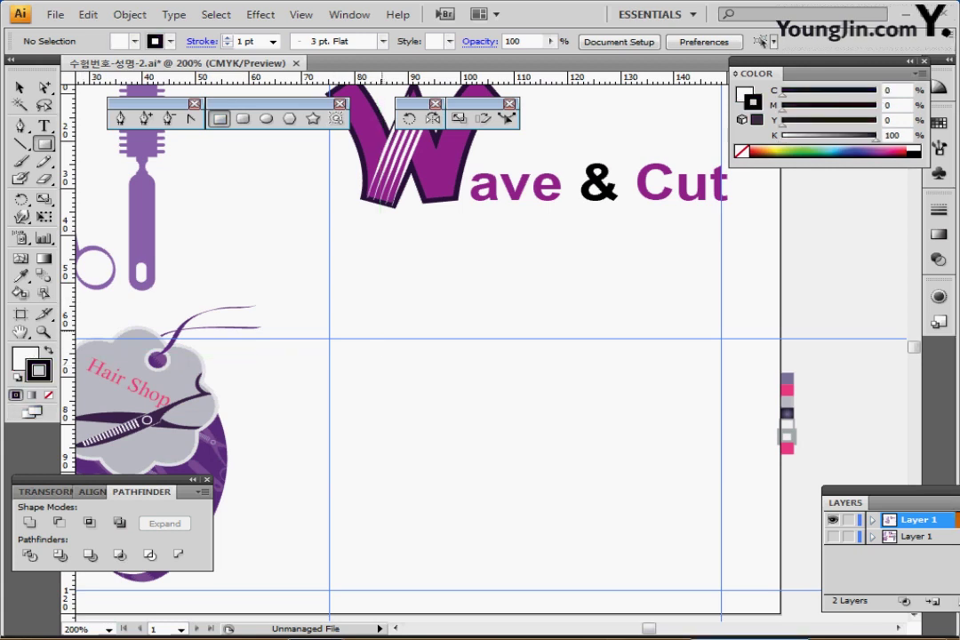
pyautogui.click(433, 301)
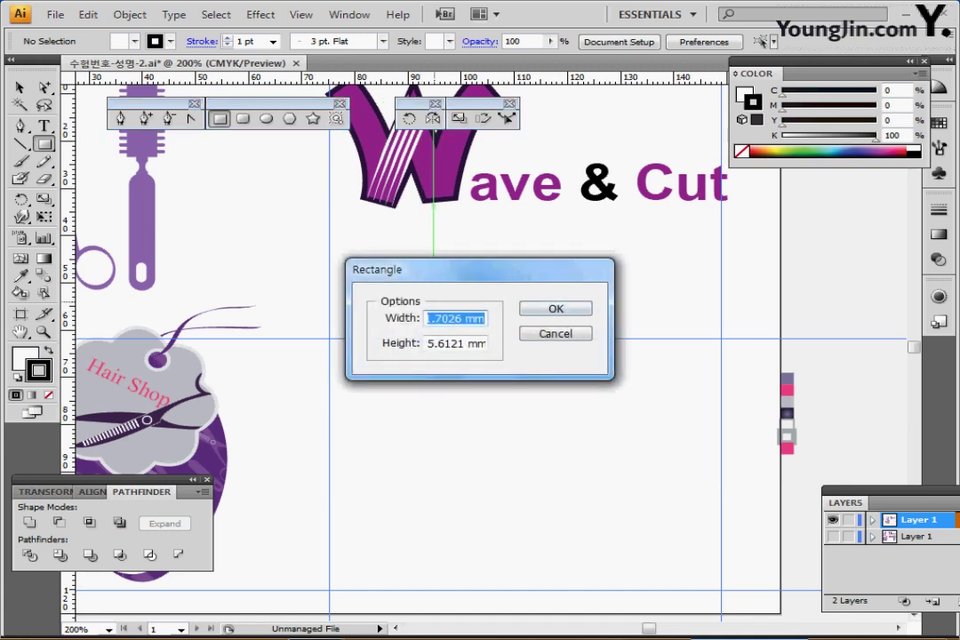
pyautogui.write('35')
pyautogui.press('Tab')
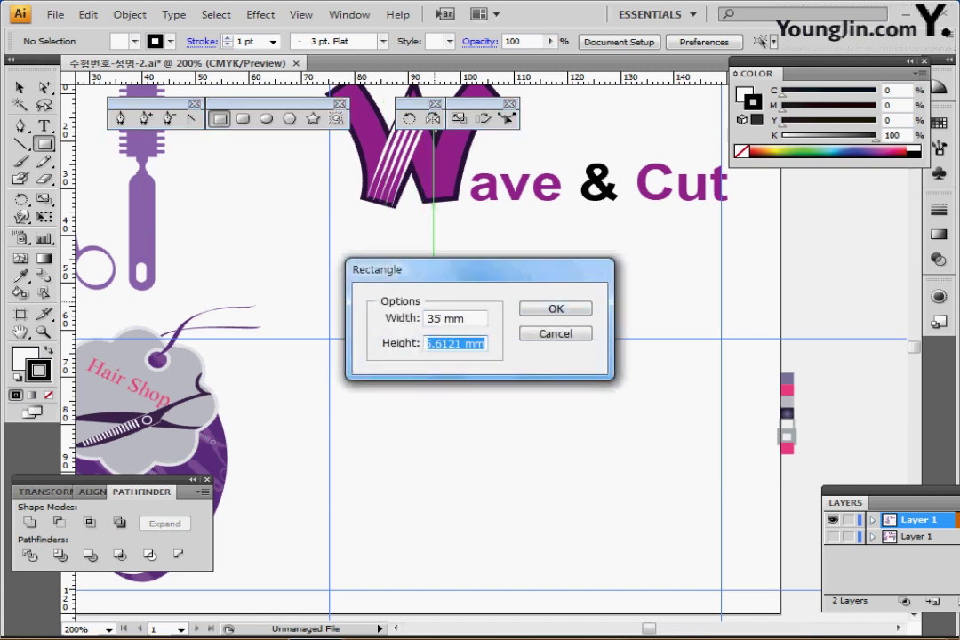
pyautogui.write('17')
pyautogui.press('Return')
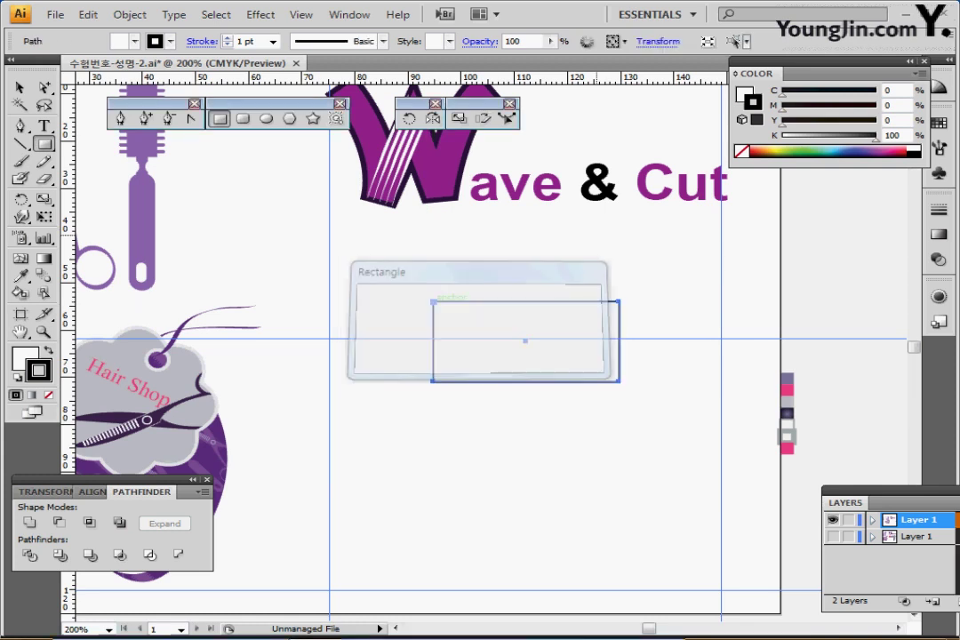
# Shift the new rectangle slightly up and to the left onto the dryer's barrel and show the lower template layer's outlines.
pyautogui.hotkey('ctrl', 'shift', 'a')
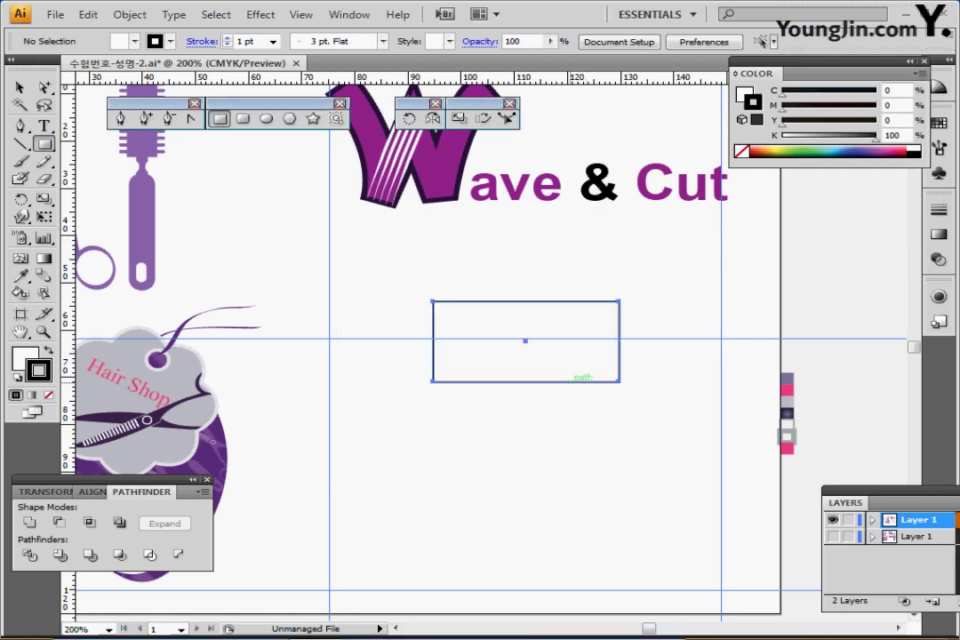
pyautogui.moveTo(569, 383)
pyautogui.mouseDown()
pyautogui.moveTo(514, 351)
pyautogui.moveTo(561, 368)
pyautogui.moveTo(562, 378)
pyautogui.moveTo(580, 374)
pyautogui.mouseUp()
pyautogui.hotkey('ctrl', 'y')
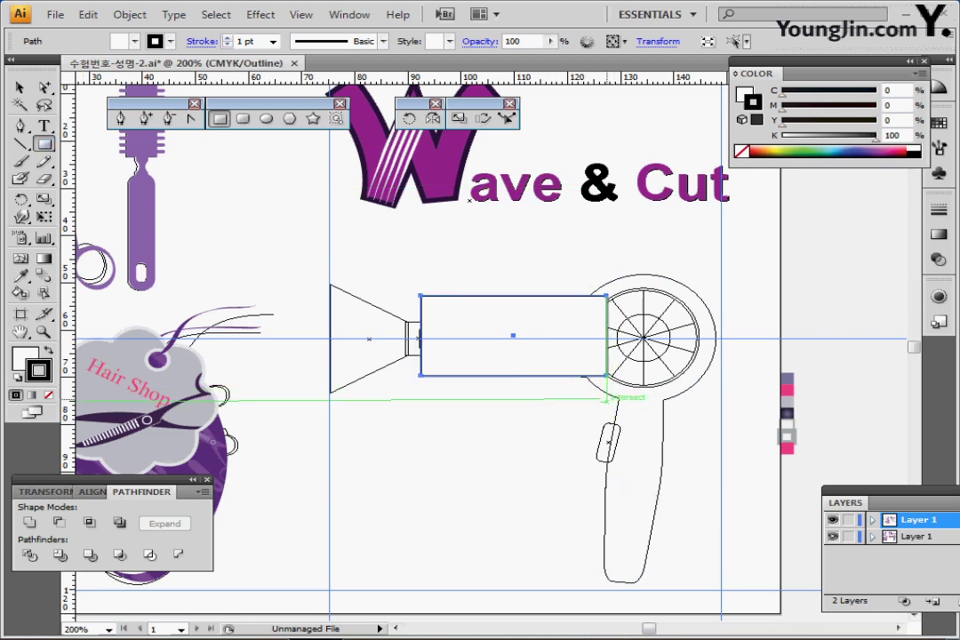
# Draw a tall rectangle about 8 mm by 43.5 mm over the template dryer's handle and hide the template layer.
pyautogui.moveTo(617, 378); pyautogui.dragTo(659, 583)
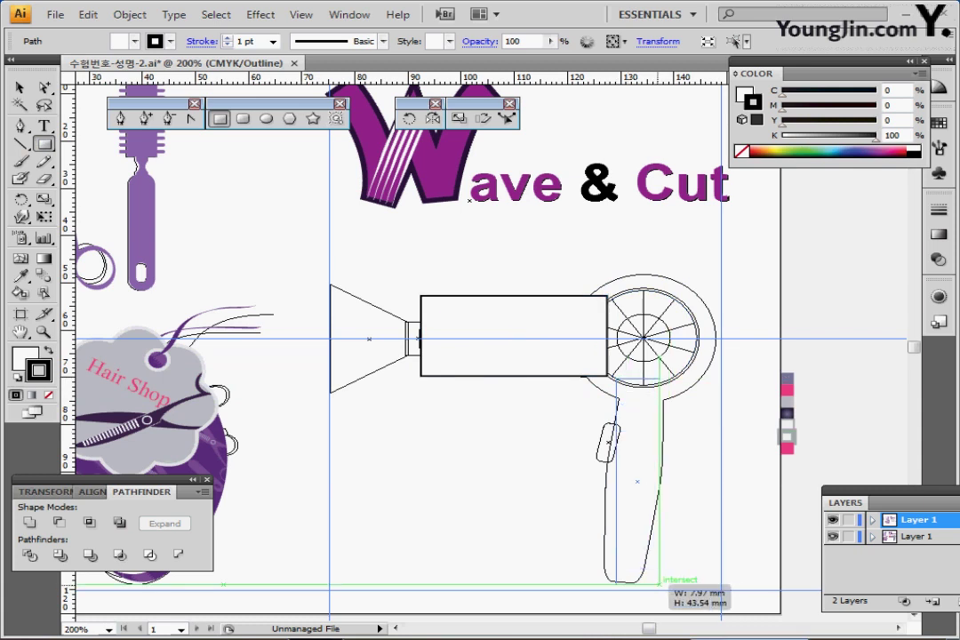
pyautogui.moveTo(660, 582); pyautogui.dragTo(660, 583)
pyautogui.click(833, 536)
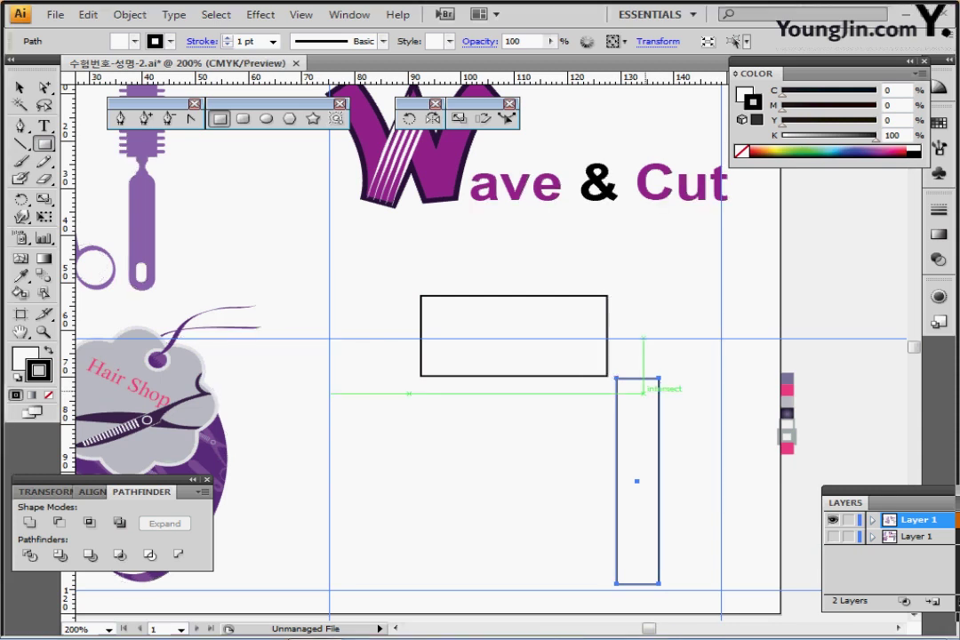
# Stretch the tall handle rectangle slightly upward at its top edge and deselect it.
pyautogui.moveTo(645, 390); pyautogui.dragTo(609, 345)
pyautogui.hotkey('ctrl', 'shift', 'a')
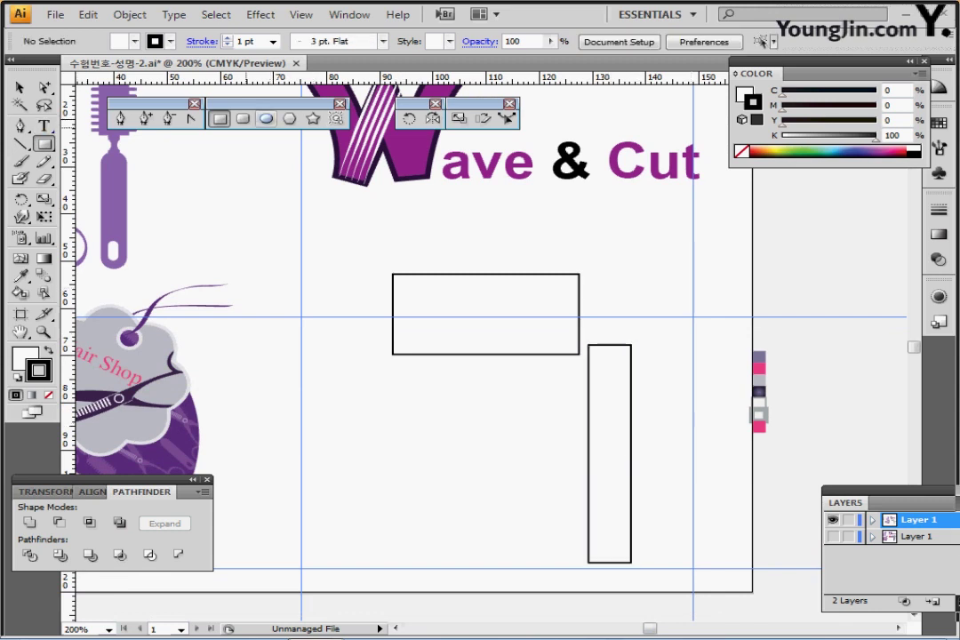
# Create a circle 27 mm wide and 27 mm high with the Ellipse tool near the barrel's right end.
pyautogui.click(266, 119)
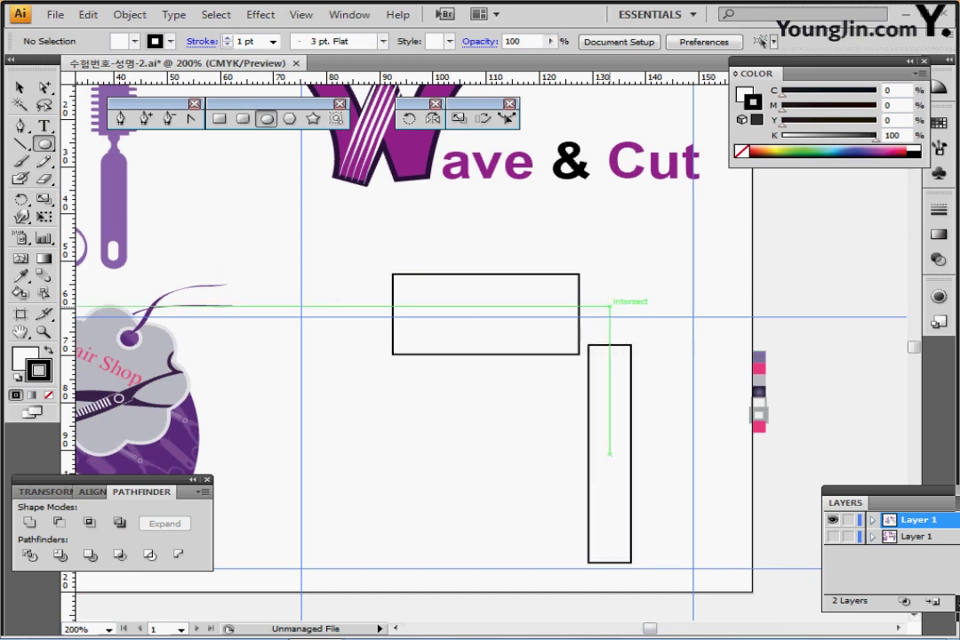
pyautogui.click(609, 305)
pyautogui.write('2')
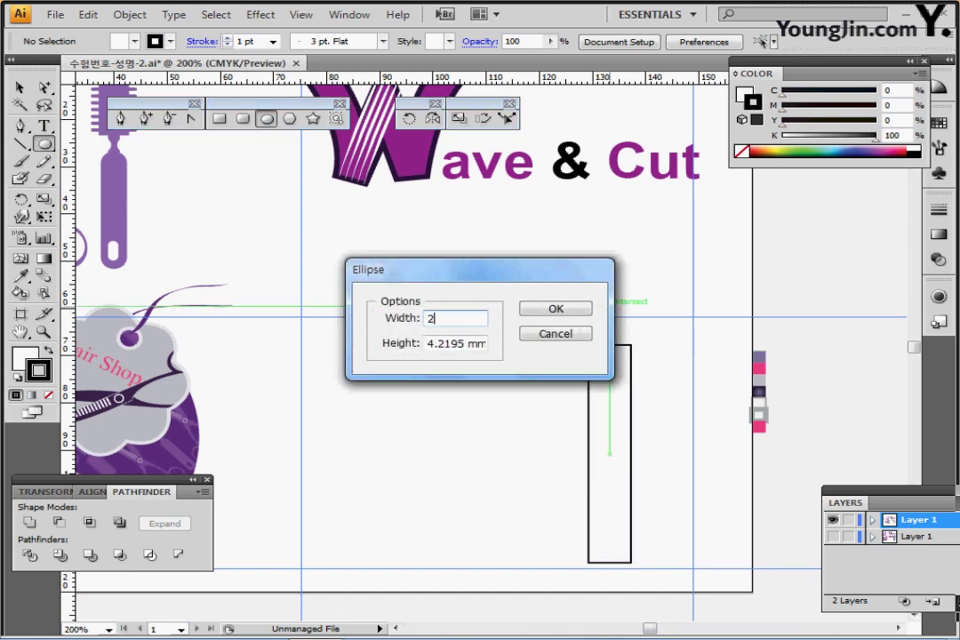
pyautogui.write('7`2')
pyautogui.press('BackSpace')
pyautogui.press('BackSpace')
pyautogui.press('Tab')
pyautogui.write('27')
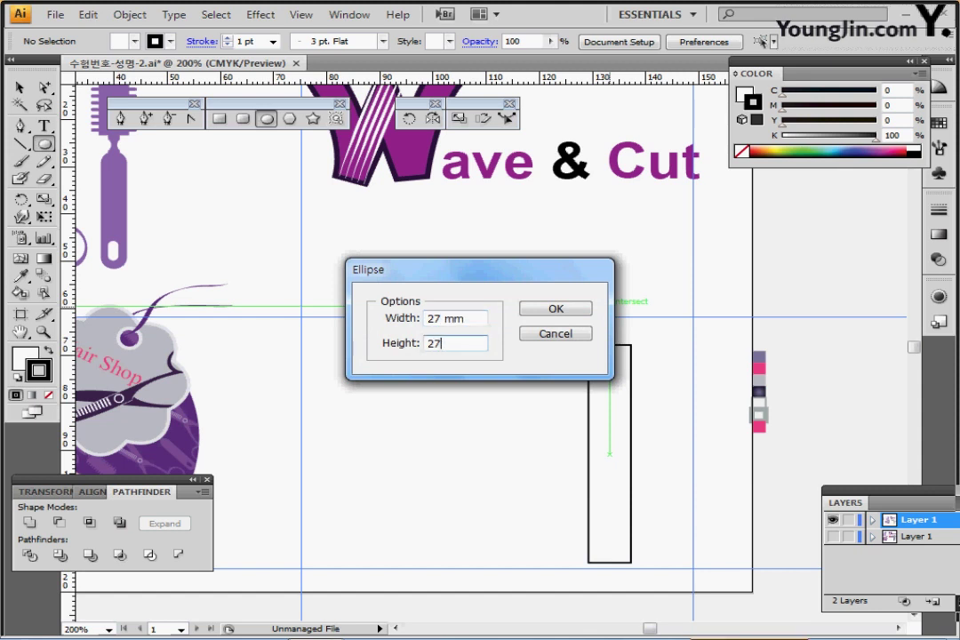
pyautogui.press('Return')
# Move the circle over the barrel's right end and the top of the handle, and deselect it.
pyautogui.moveTo(686, 365); pyautogui.dragTo(632, 298)
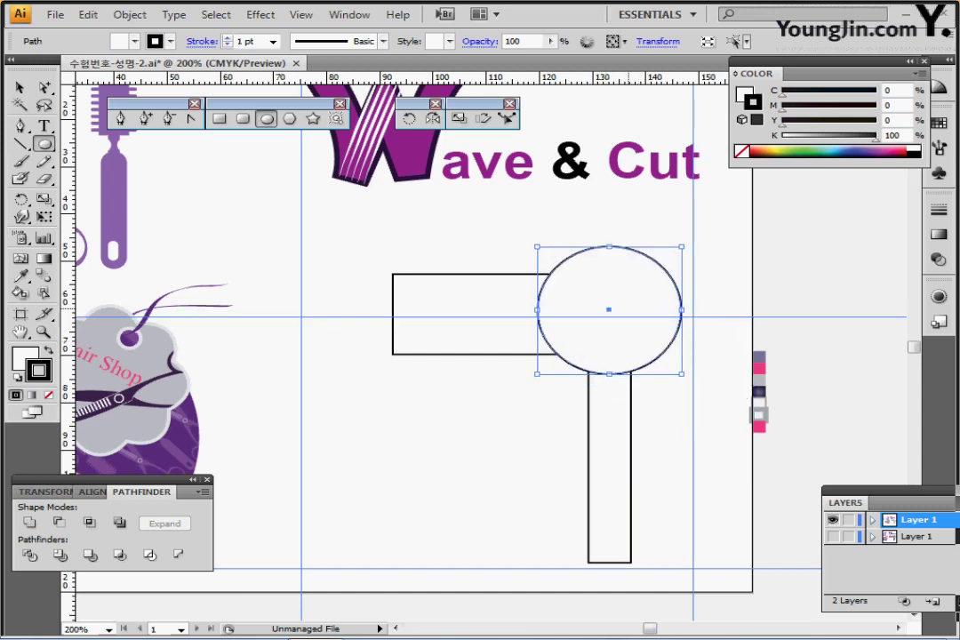
pyautogui.moveTo(626, 310); pyautogui.dragTo(622, 311)
pyautogui.keyDown('ctrl'); pyautogui.click(507, 414); pyautogui.keyUp('ctrl')
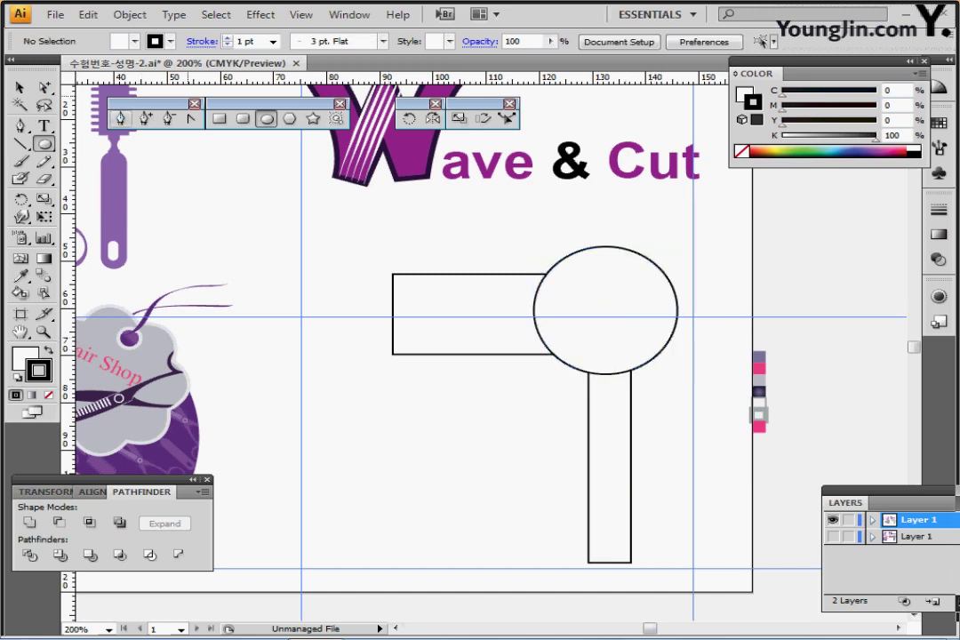
# Taper the barrel by selecting its two left corner points and scaling them uniformly to 60%.
pyautogui.click(44, 87)
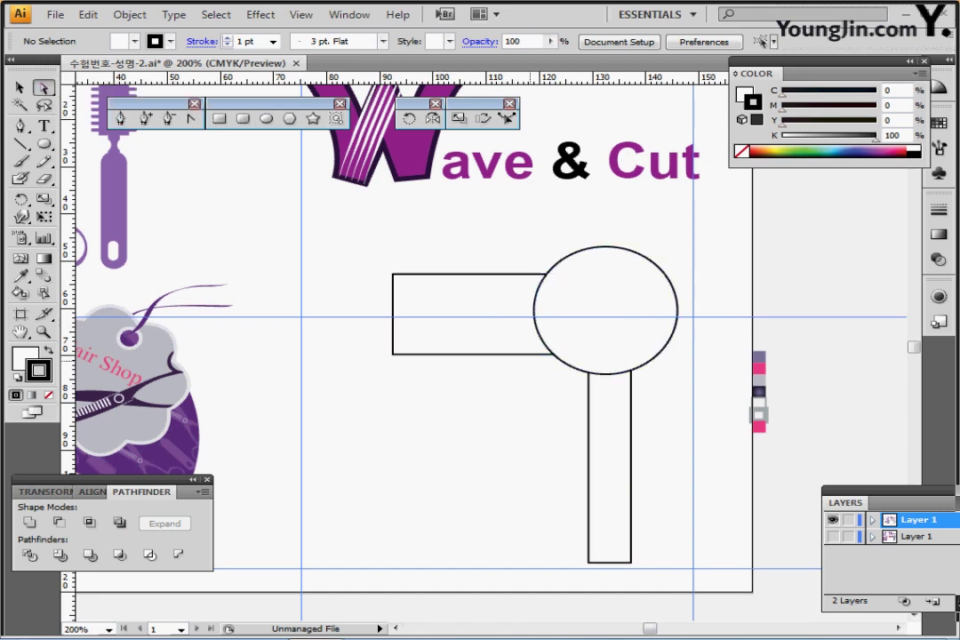
pyautogui.moveTo(369, 237); pyautogui.dragTo(414, 377)
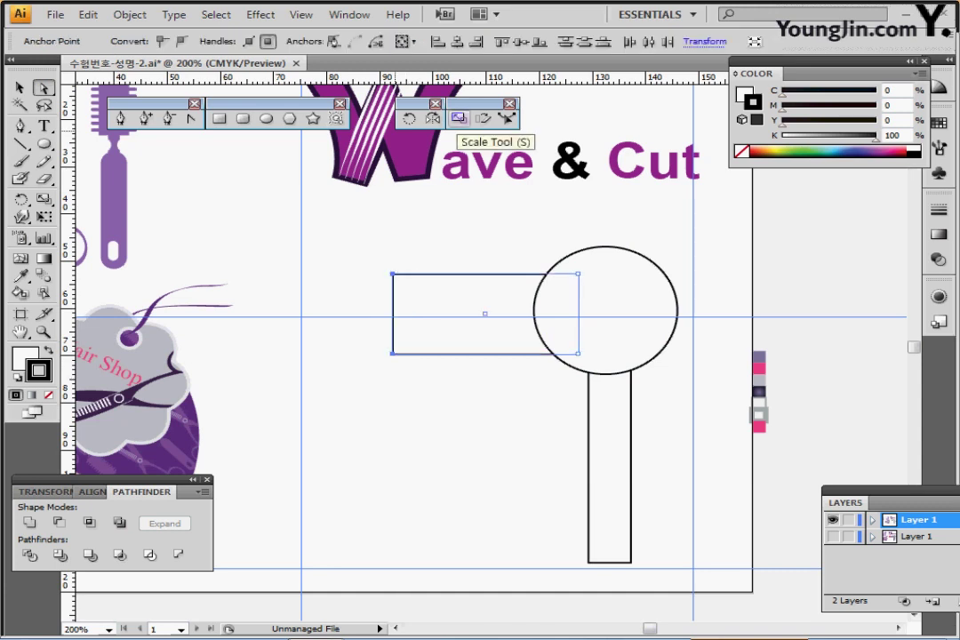
pyautogui.doubleClick(458, 119)
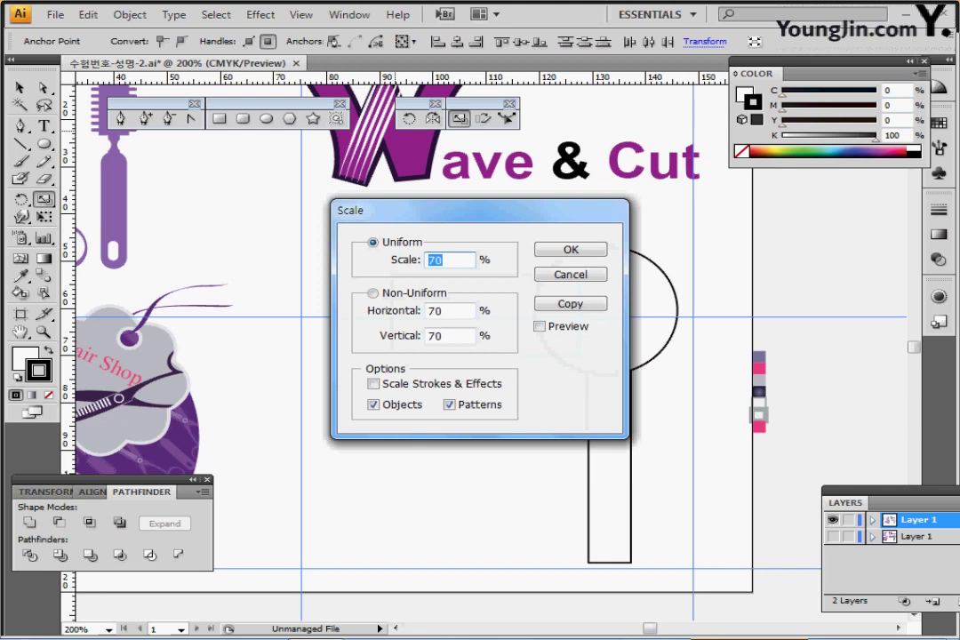
pyautogui.press('Return')
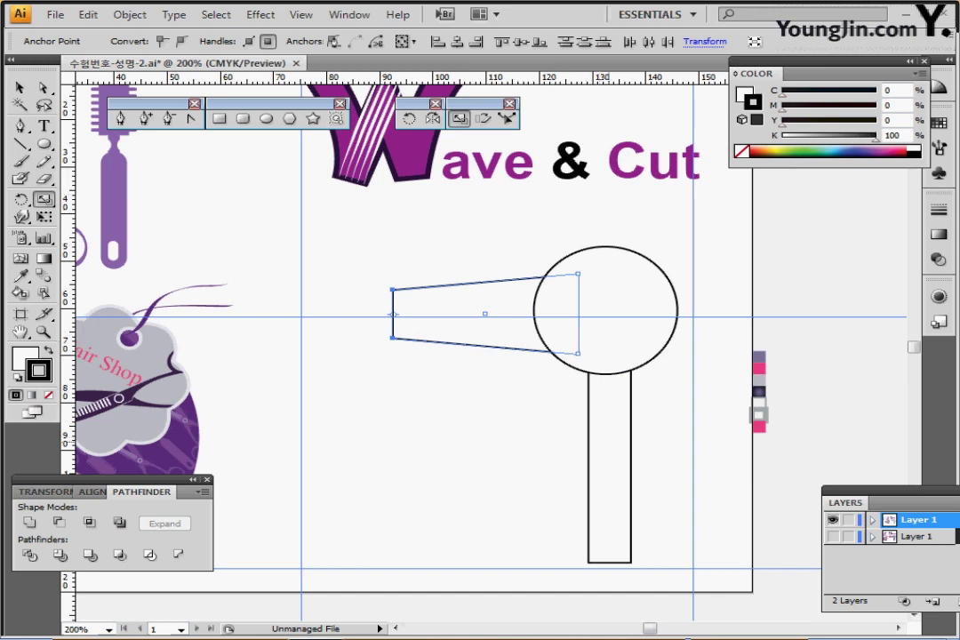
# Add anchor points midway along each side of the handle rectangle.
pyautogui.keyDown('ctrl'); pyautogui.click(610, 454); pyautogui.keyUp('ctrl')
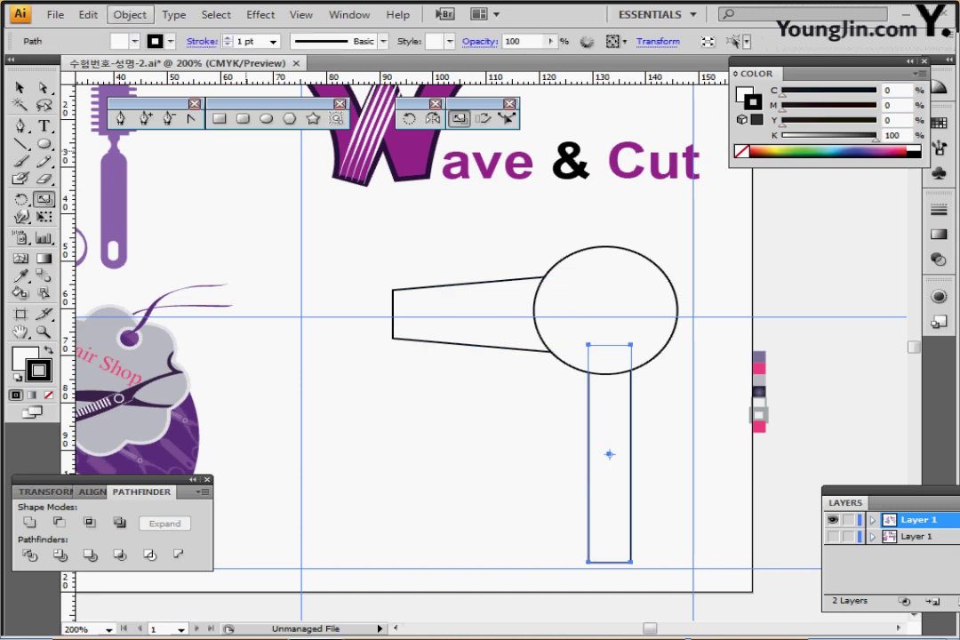
pyautogui.click(130, 14)
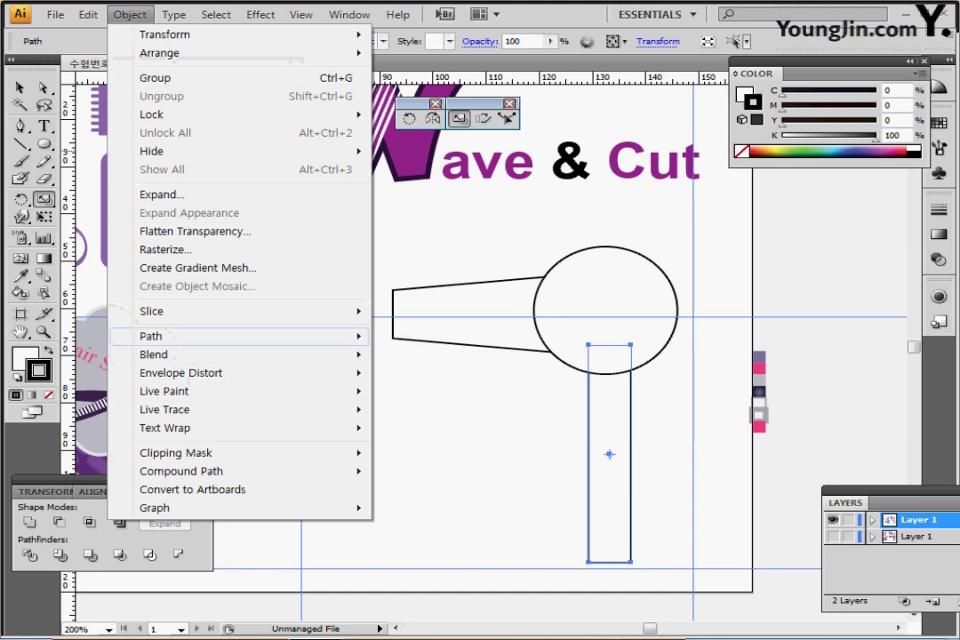
pyautogui.moveTo(177, 336)
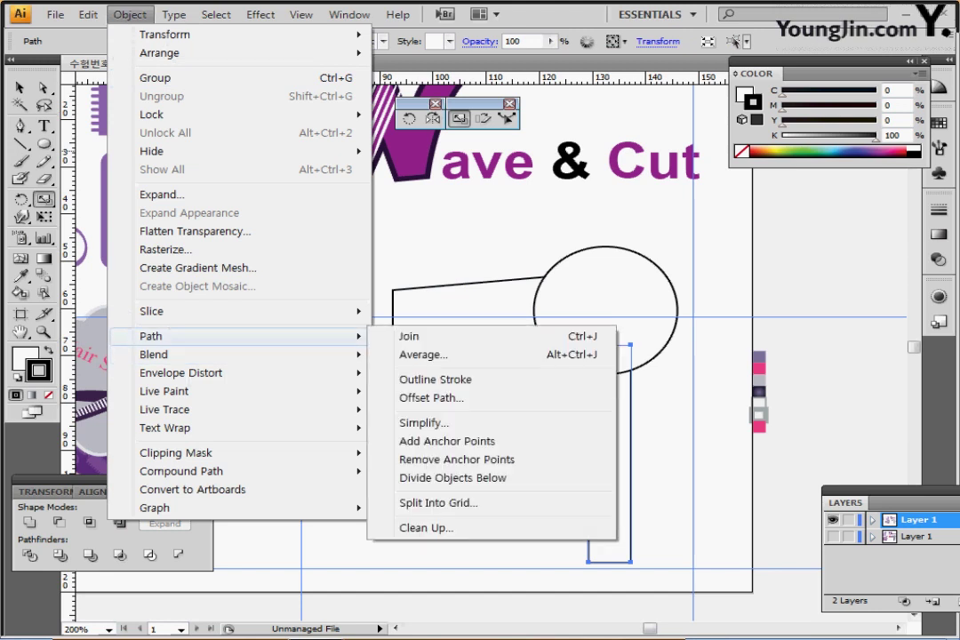
pyautogui.click(447, 441)
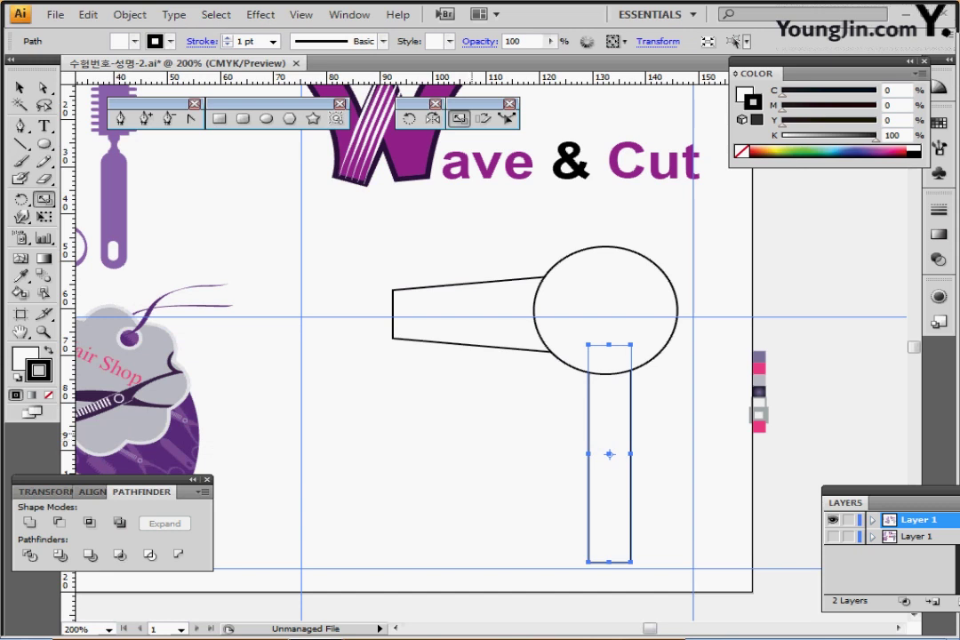
# Widen the handle's middle by selecting its two mid-side anchor points and scaling them uniformly to 150%.
pyautogui.click(42, 88)
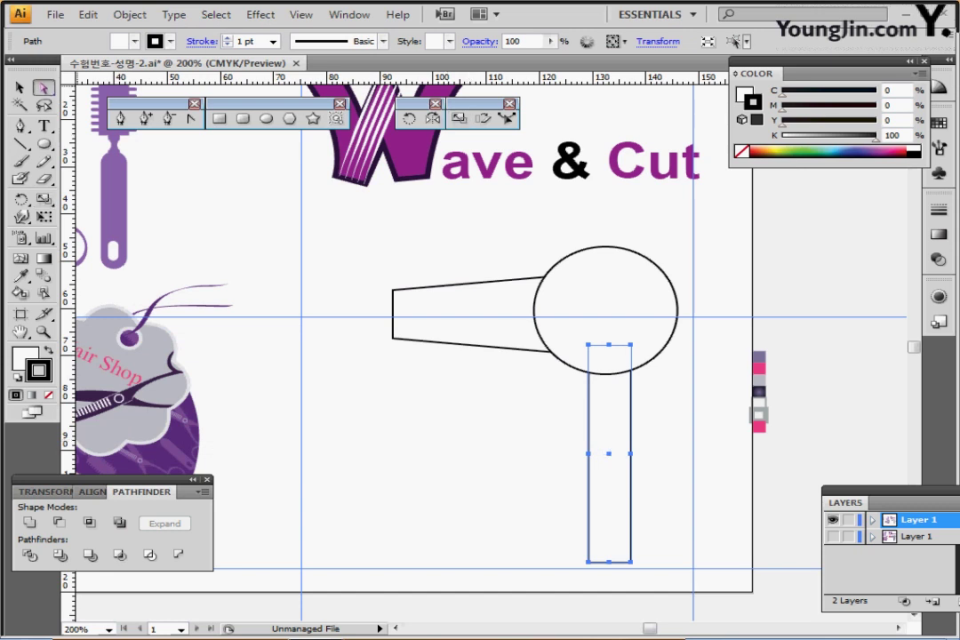
pyautogui.moveTo(534, 422); pyautogui.dragTo(654, 477)
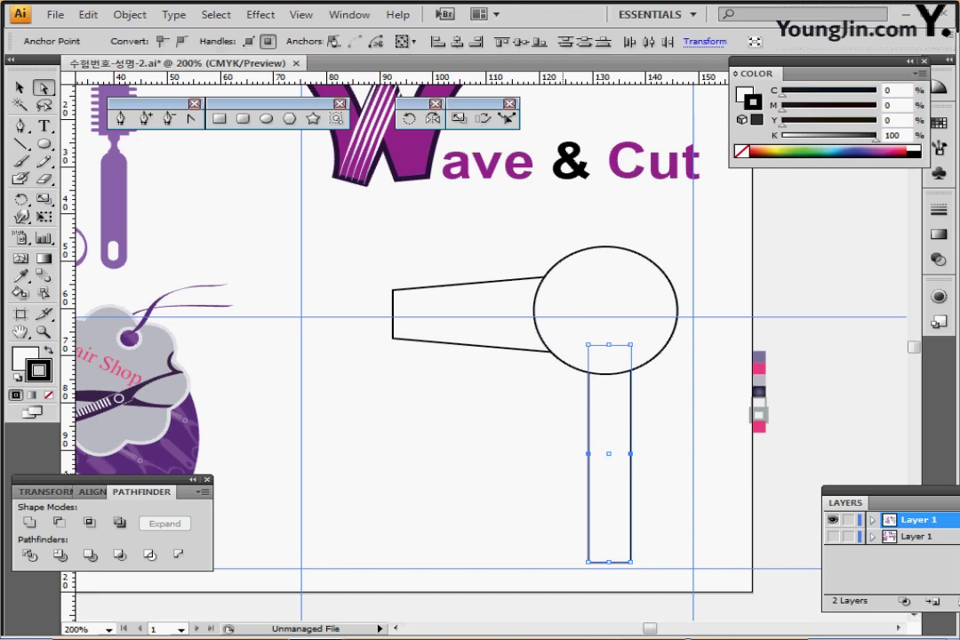
pyautogui.doubleClick(458, 119)
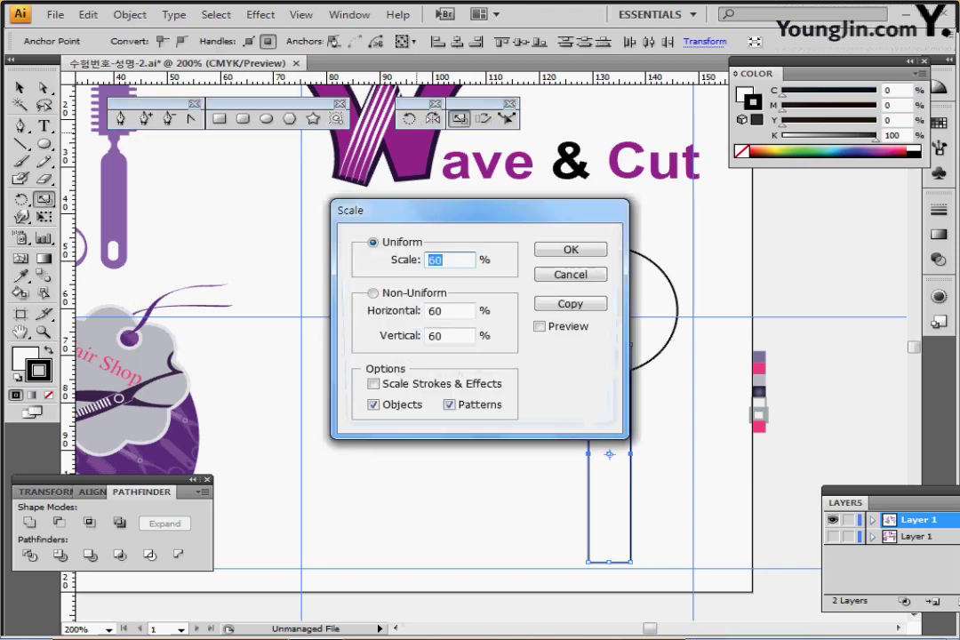
pyautogui.write('150')
pyautogui.press('Return')
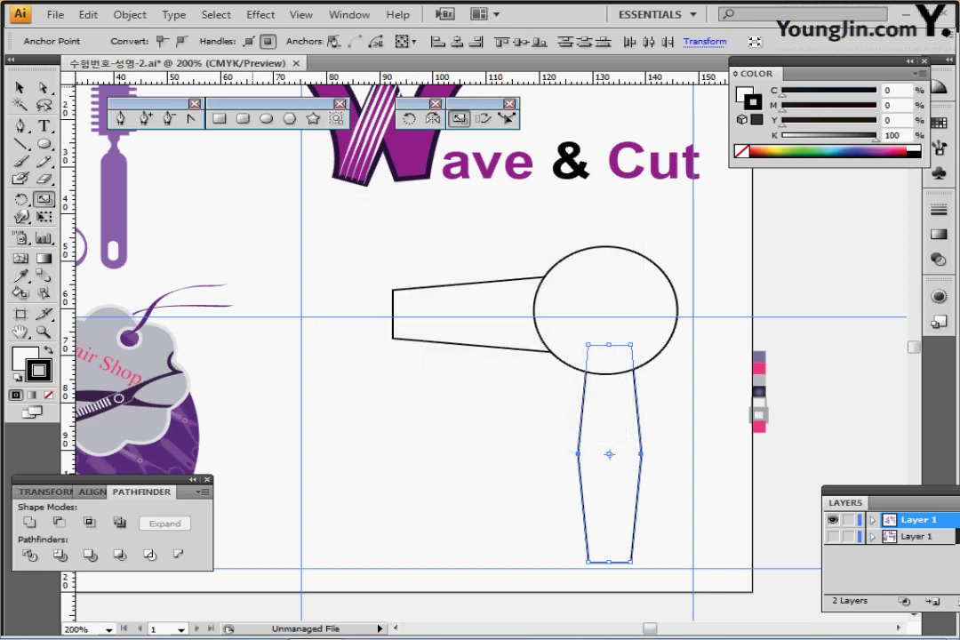
# Select the whole handle and rotate it slightly clockwise about its upper-left corner point.
pyautogui.press('v')
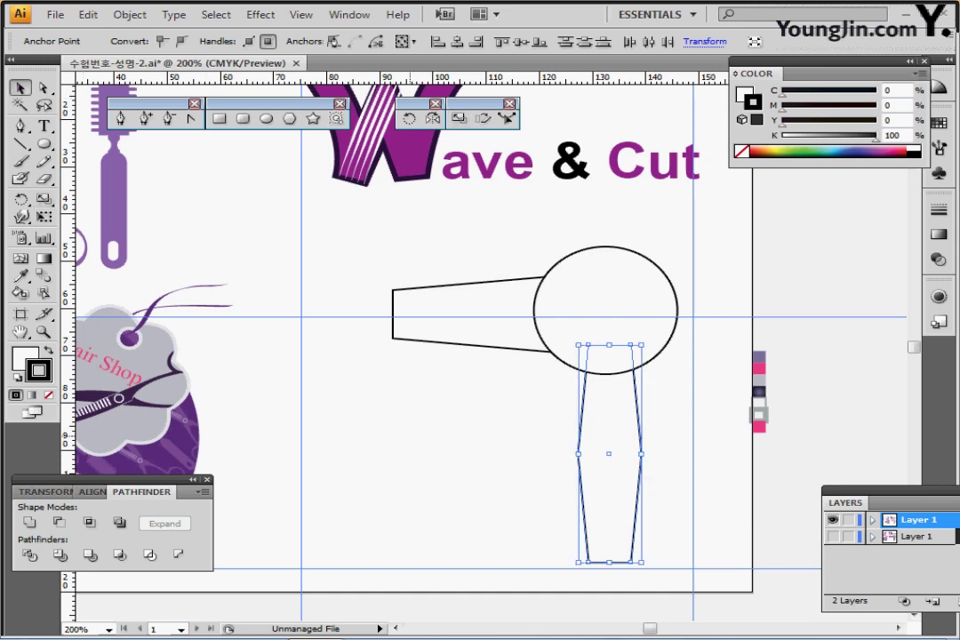
pyautogui.click(418, 424)
pyautogui.moveTo(532, 427); pyautogui.dragTo(672, 526)
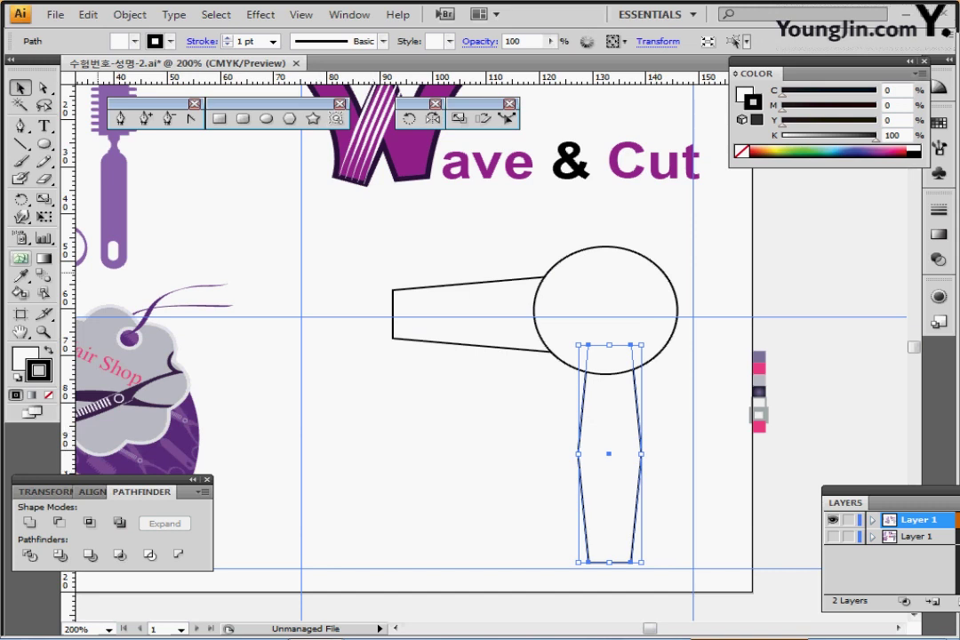
pyautogui.click(19, 127)
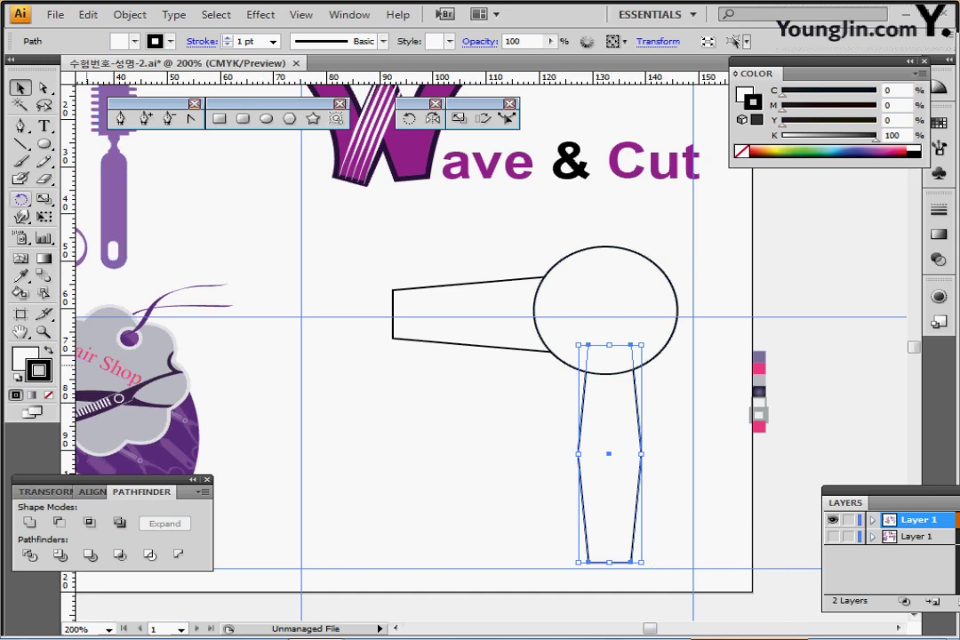
pyautogui.press('r')
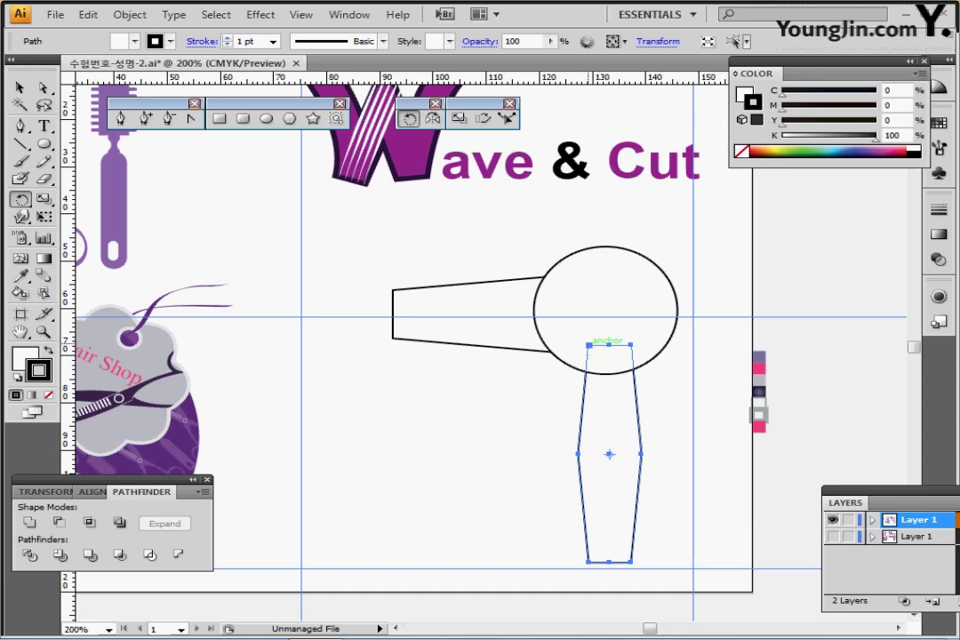
pyautogui.click(589, 344)
pyautogui.moveTo(691, 559); pyautogui.dragTo(670, 576)
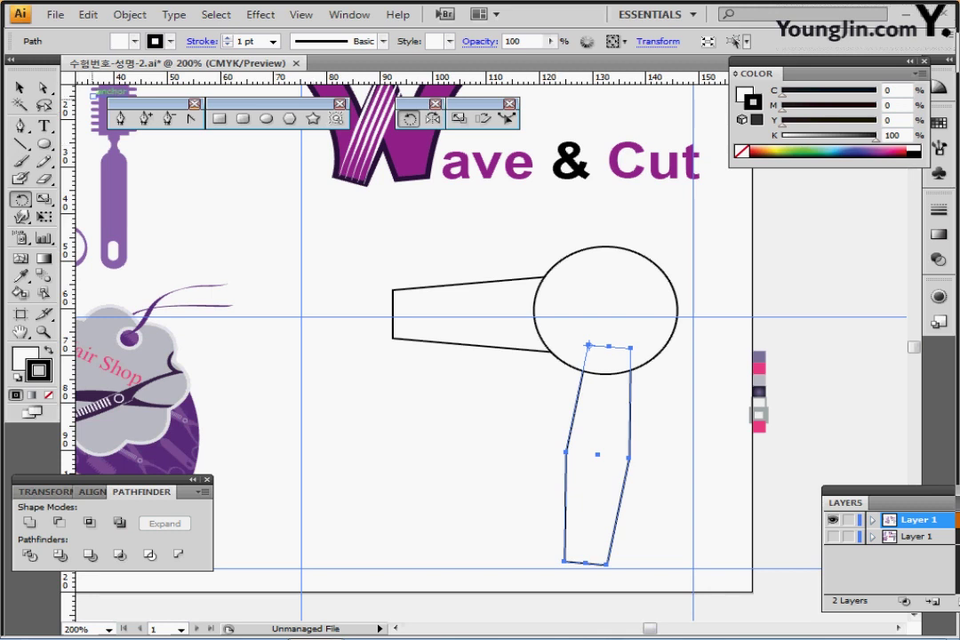
# Apply a Round Corners effect with a 4 mm radius to both the tapered barrel and the handle.
pyautogui.keyDown('ctrl'); pyautogui.keyDown('shift'); pyautogui.click(472, 313); pyautogui.keyUp('shift'); pyautogui.keyUp('ctrl')
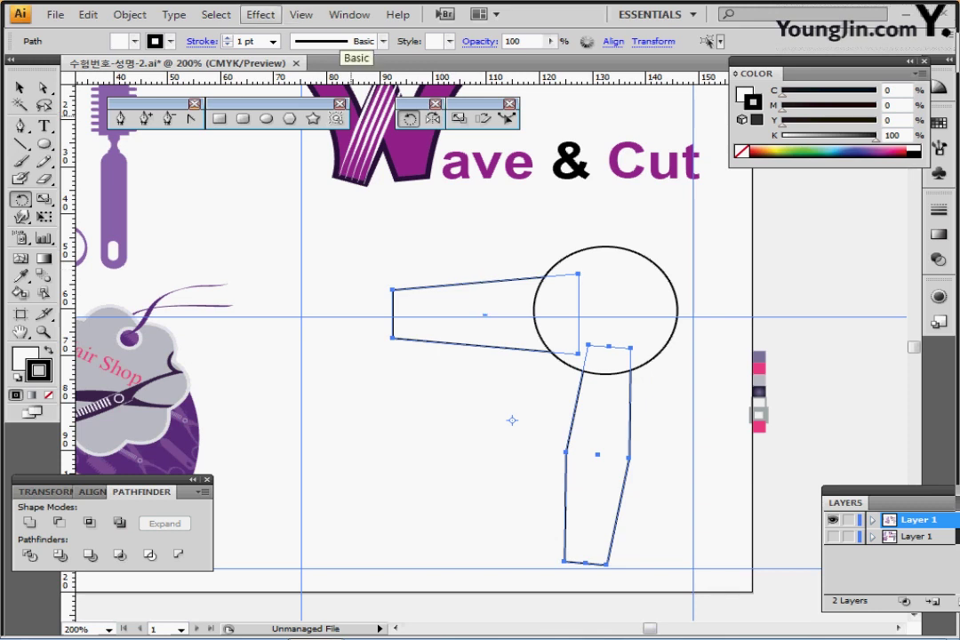
pyautogui.click(260, 15)
pyautogui.moveTo(355, 203)
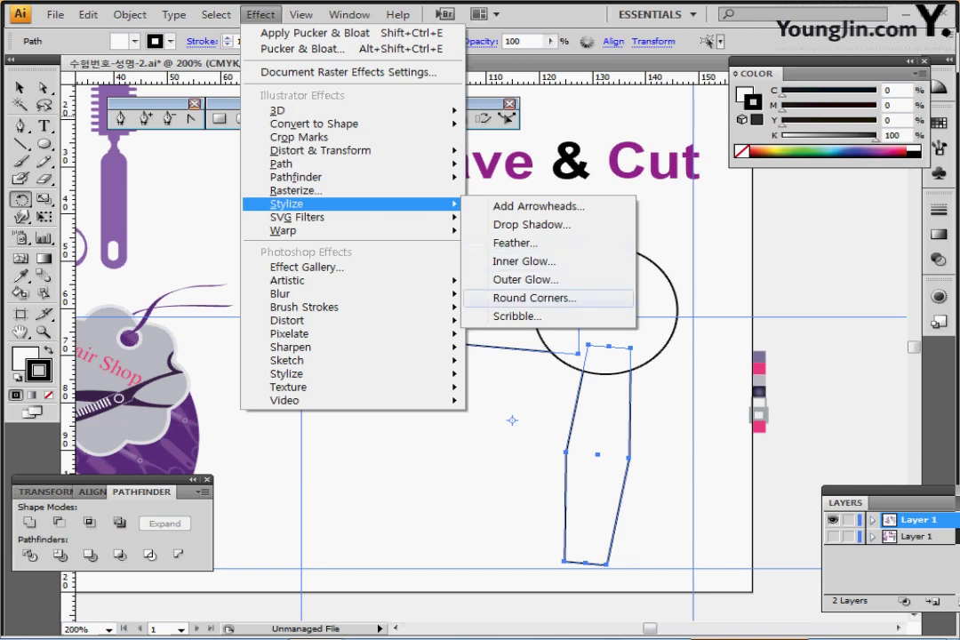
pyautogui.click(533, 298)
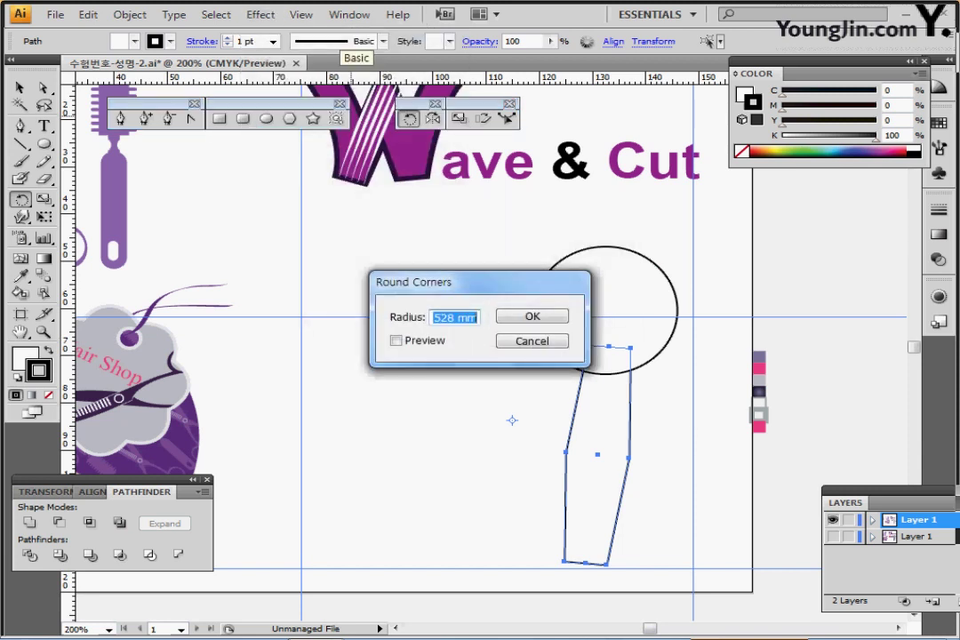
pyautogui.write('4')
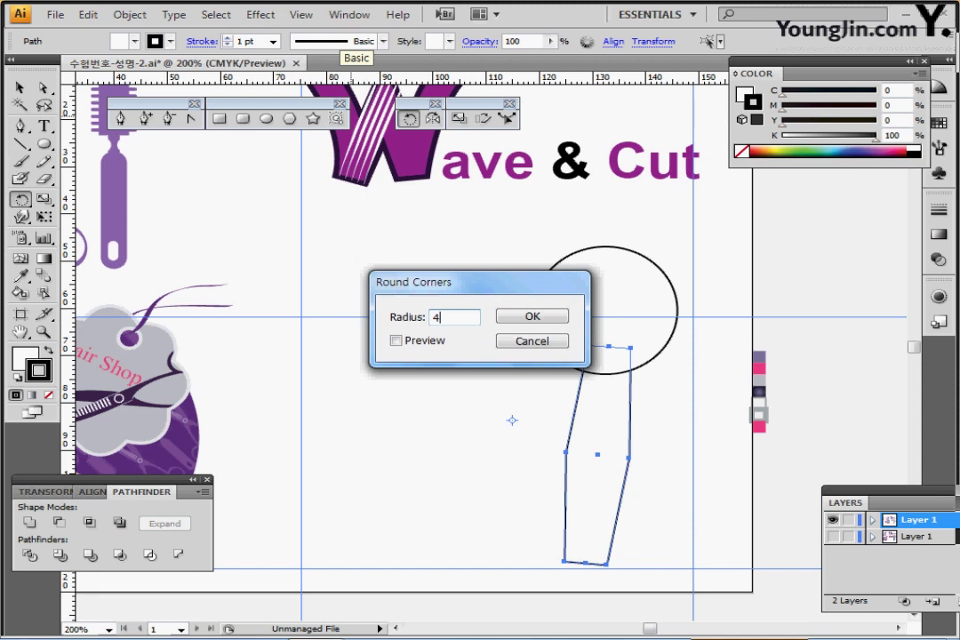
pyautogui.press('Return')
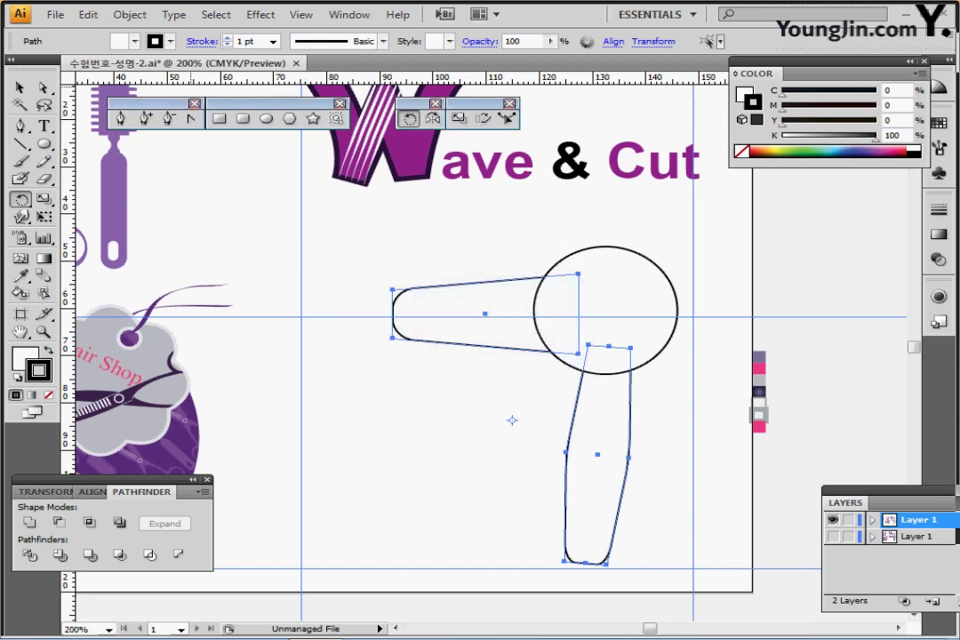
# Expand the appearance of the rounded barrel and handle, and unite them with the circle into one hair dryer silhouette.
pyautogui.click(129, 14)
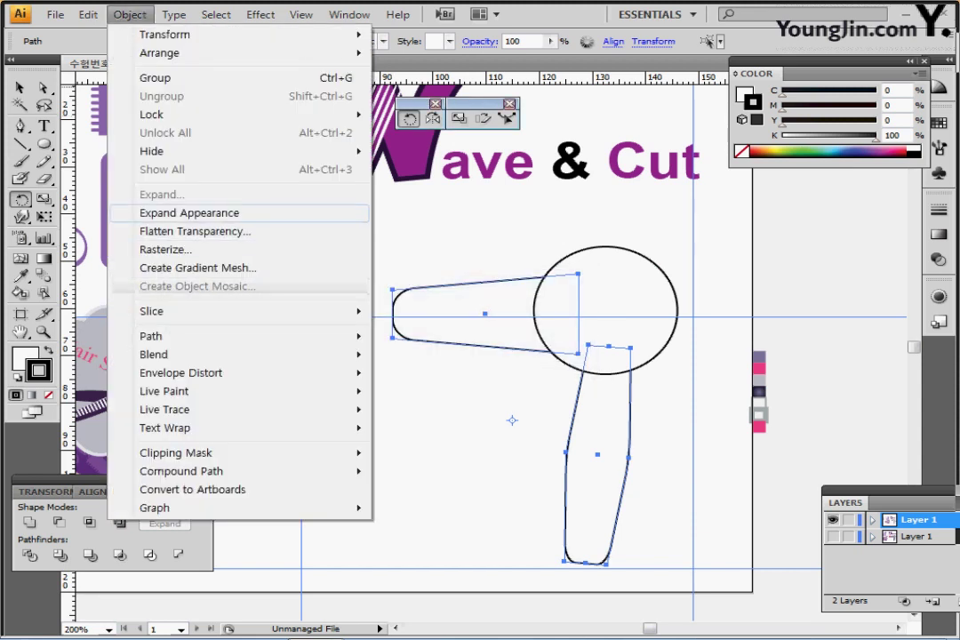
pyautogui.click(189, 213)
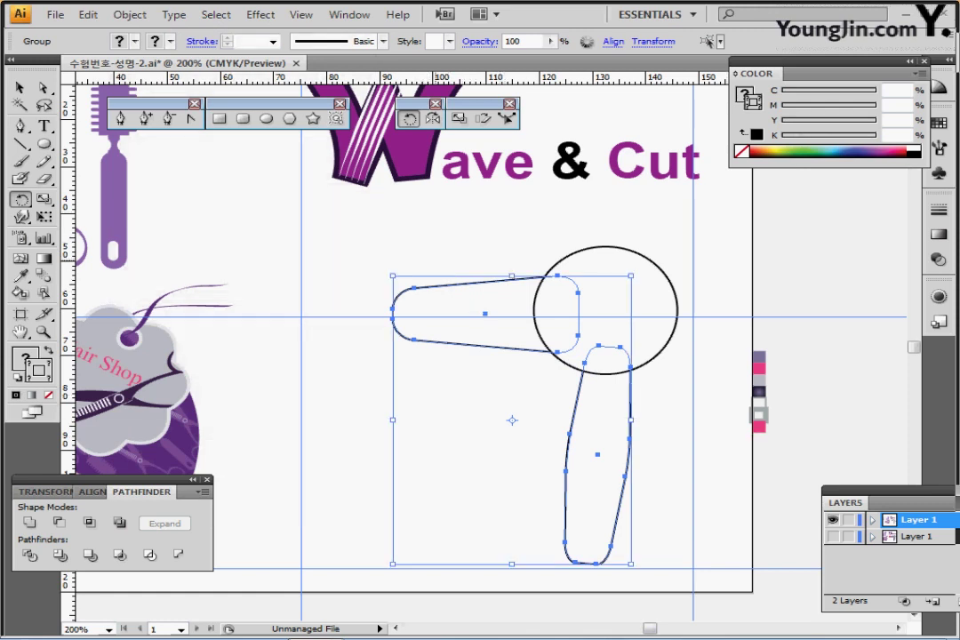
pyautogui.moveTo(439, 263); pyautogui.dragTo(589, 385)
pyautogui.hotkey('ctrl', 'a')
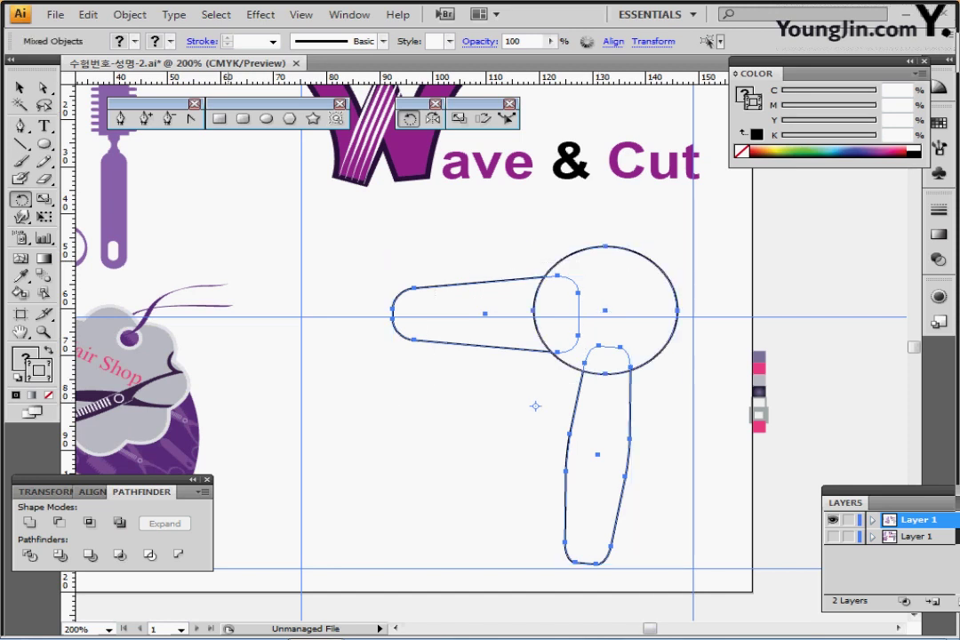
pyautogui.click(29, 523)
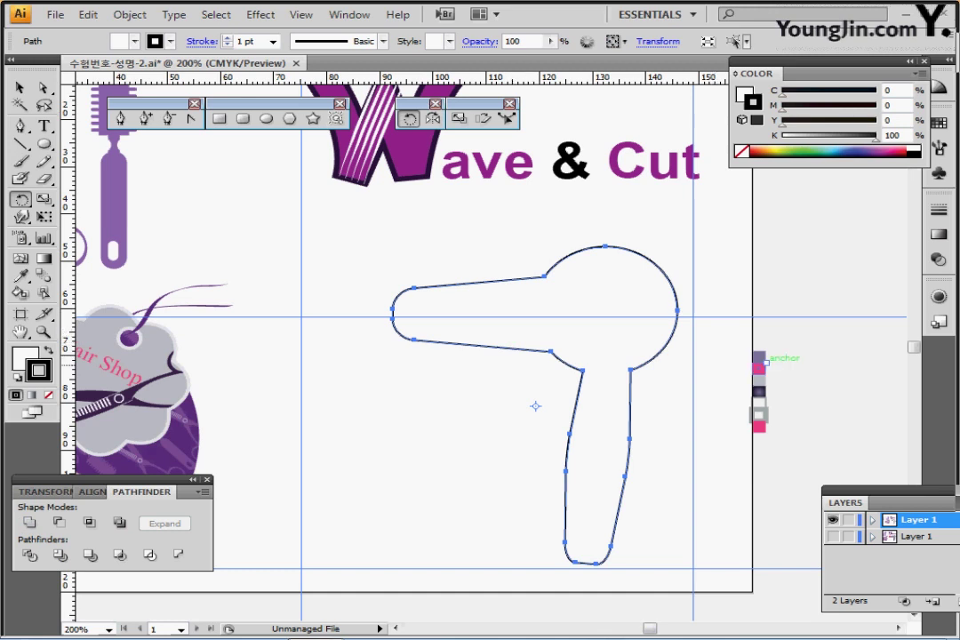
# Fill the united dryer silhouette with the greyish purple sampled from the swatches beside the artboard, leaving no stroke.
pyautogui.press('i')
pyautogui.click(759, 356)
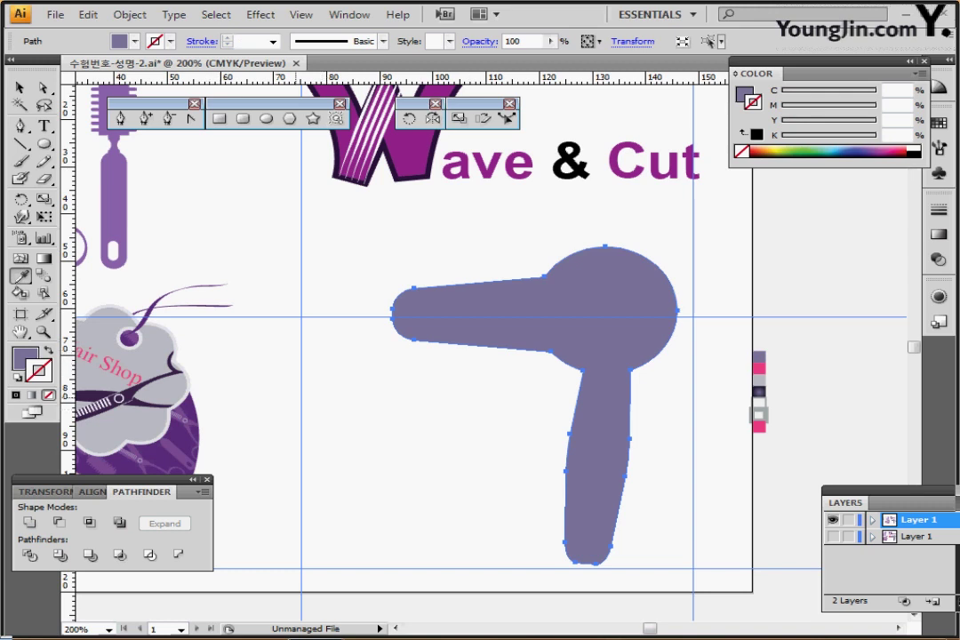
pyautogui.keyDown('ctrl'); pyautogui.click(296, 392); pyautogui.keyUp('ctrl')
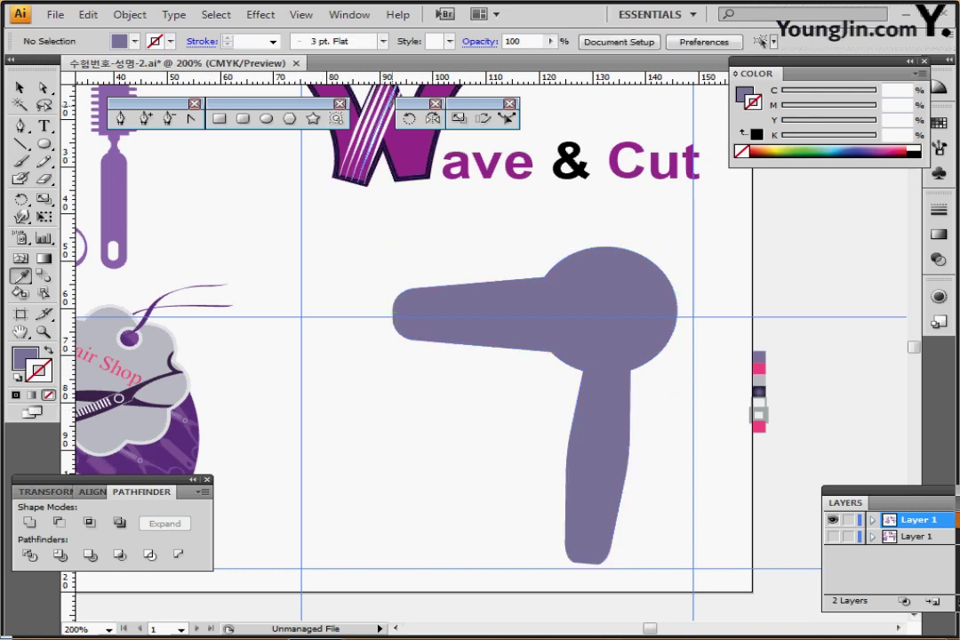
# Draw a nozzle rectangle about 15 by 21 mm from the vertical guide toward the barrel's tip and fill it with the sampled pink.
pyautogui.press('m')
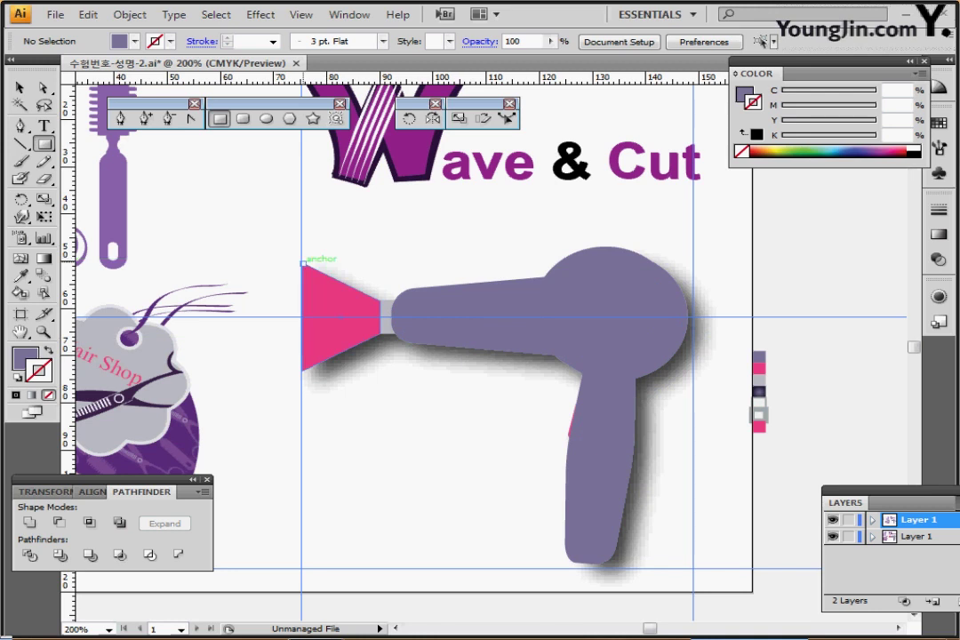
pyautogui.moveTo(303, 263); pyautogui.dragTo(384, 373)
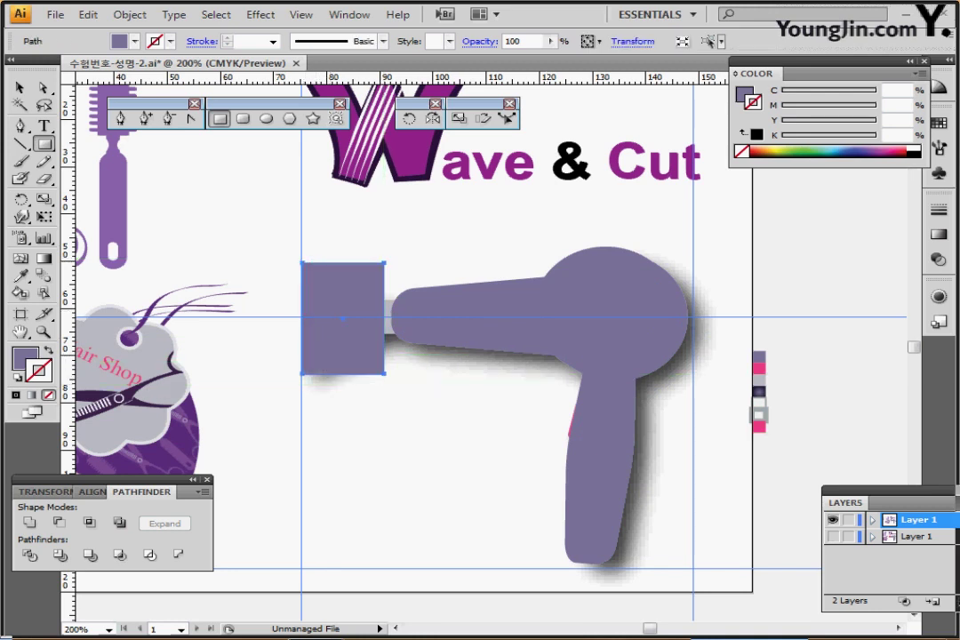
pyautogui.click(832, 537)
pyautogui.press('i')
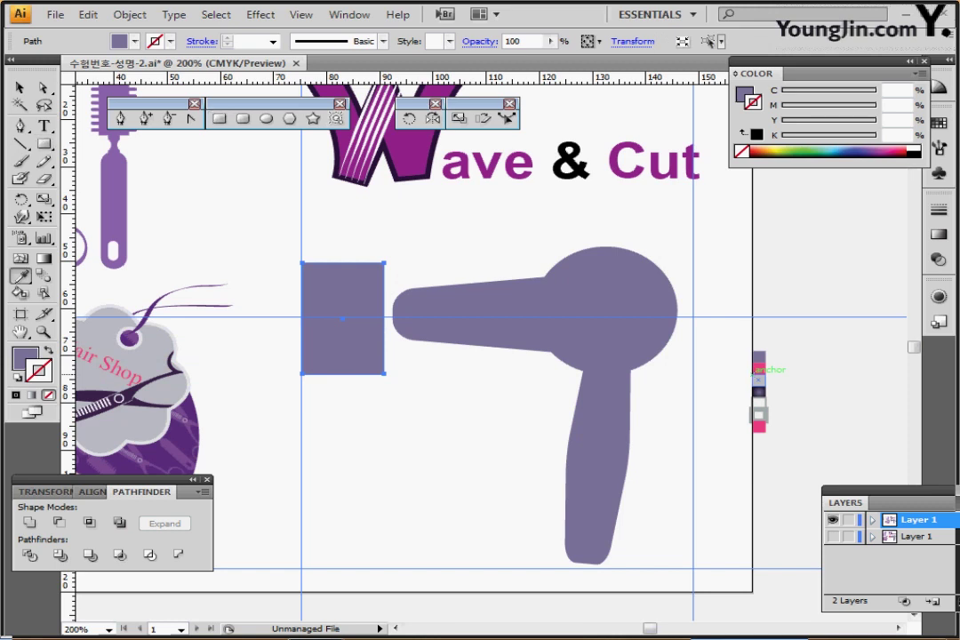
pyautogui.click(758, 366)
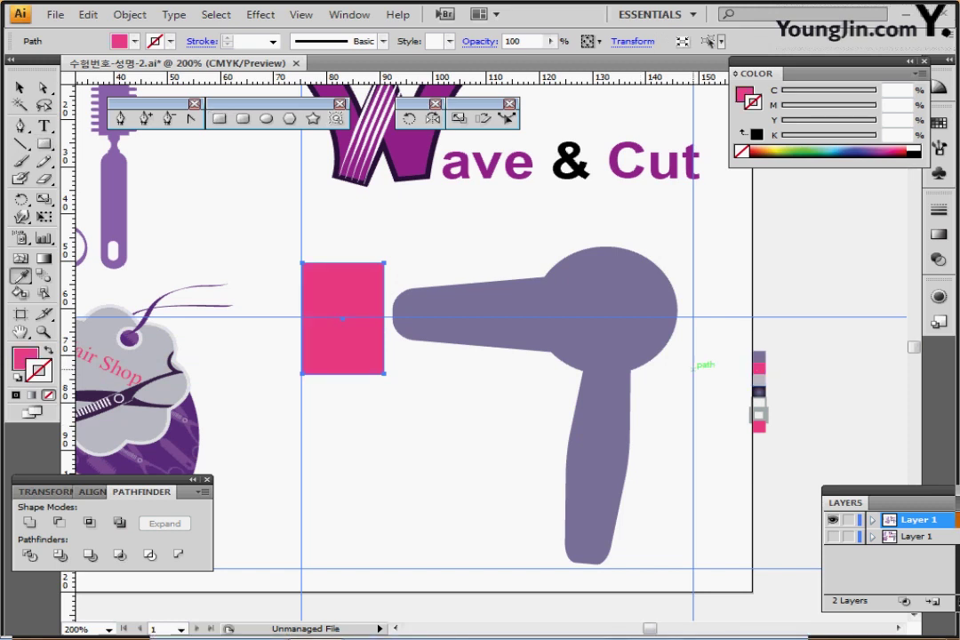
# Taper the pink nozzle by selecting its two corner points nearest the barrel and scaling them uniformly to 30%.
pyautogui.click(43, 87)
pyautogui.moveTo(368, 238); pyautogui.dragTo(388, 392)
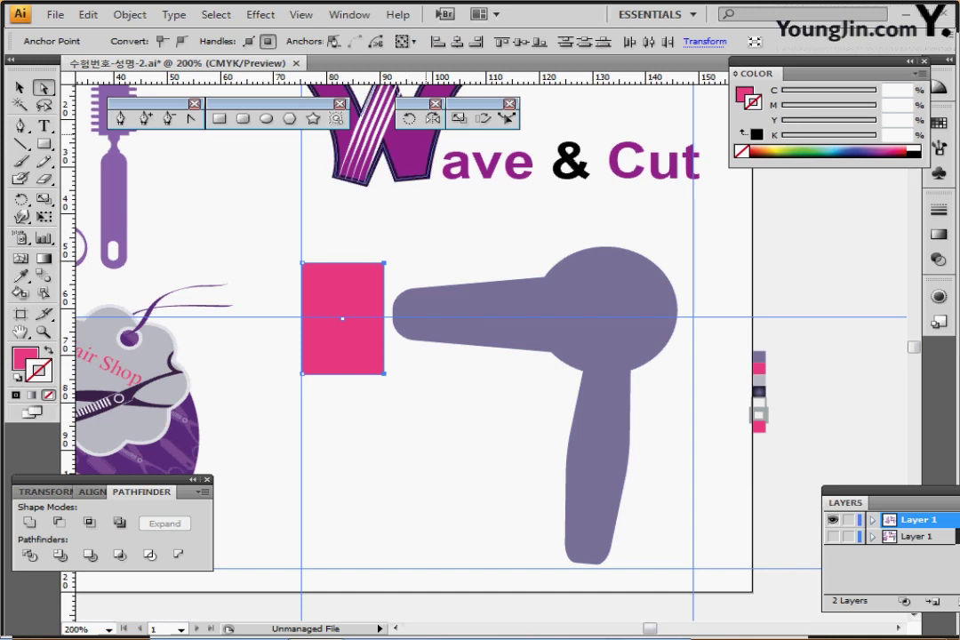
pyautogui.doubleClick(458, 118)
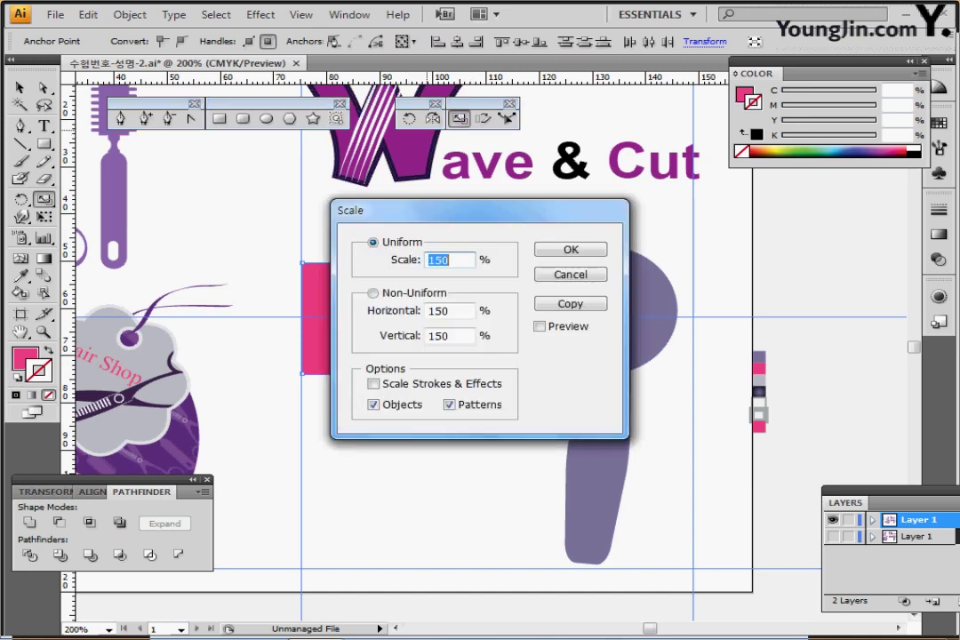
pyautogui.write('30')
pyautogui.press('Return')
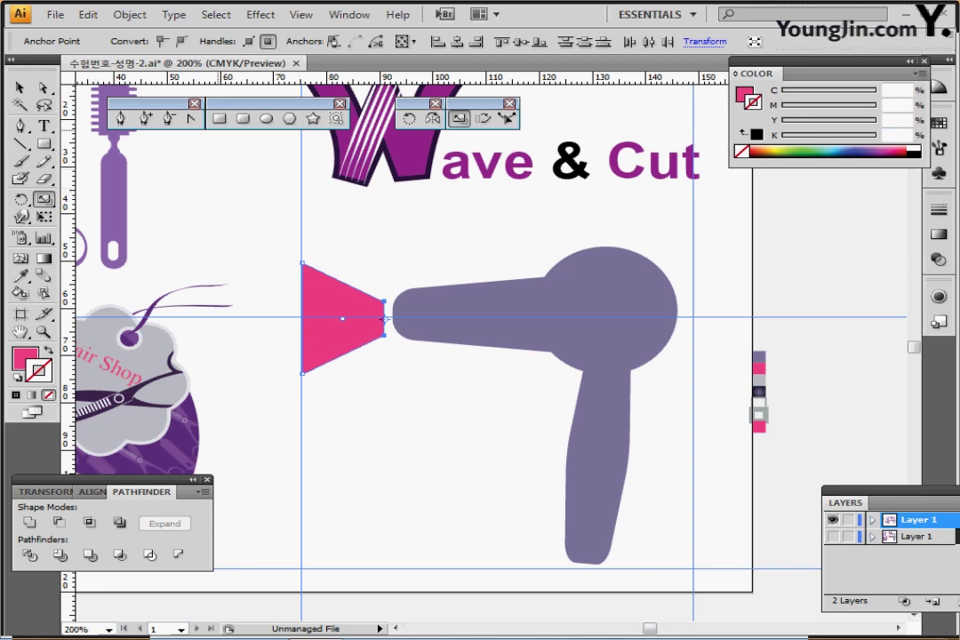
# Draw a small connecting rectangle from the nozzle's narrow end into the barrel, filled with sampled light grey and placed behind the barrel.
pyautogui.press('m')
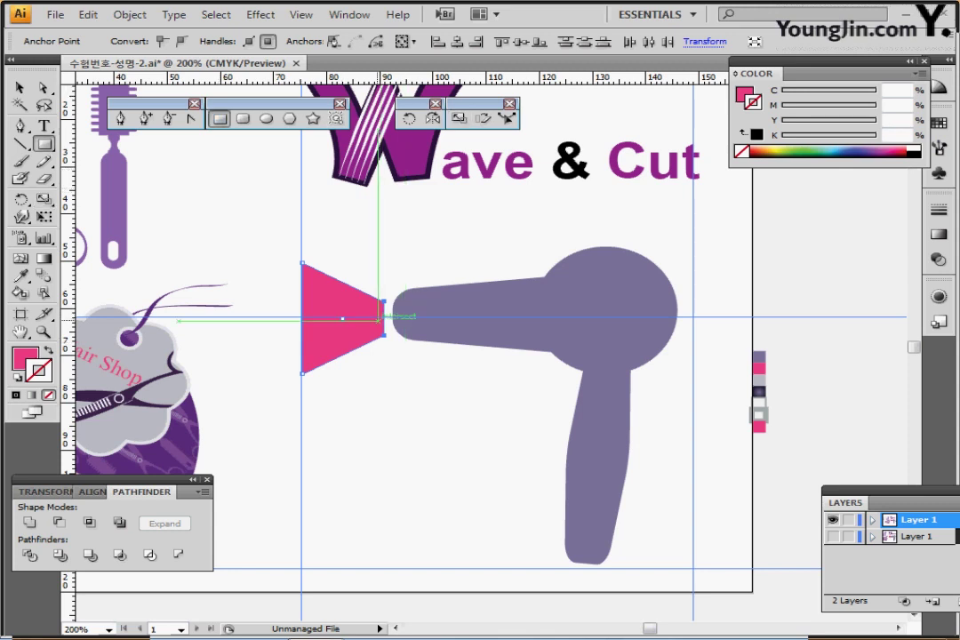
pyautogui.keyDown('ctrl'); pyautogui.click(374, 328); pyautogui.keyUp('ctrl')
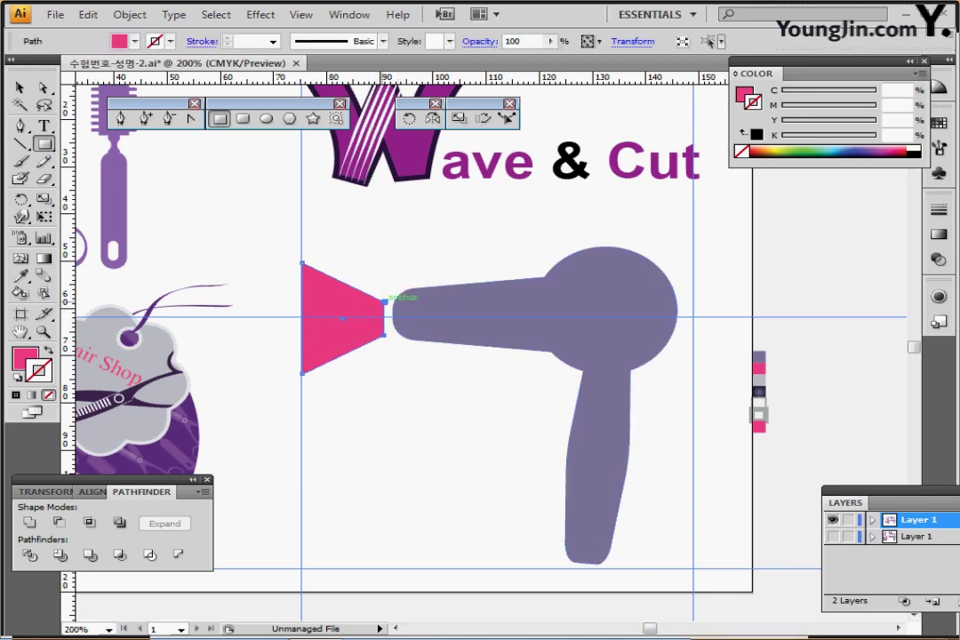
pyautogui.moveTo(384, 303); pyautogui.dragTo(420, 336)
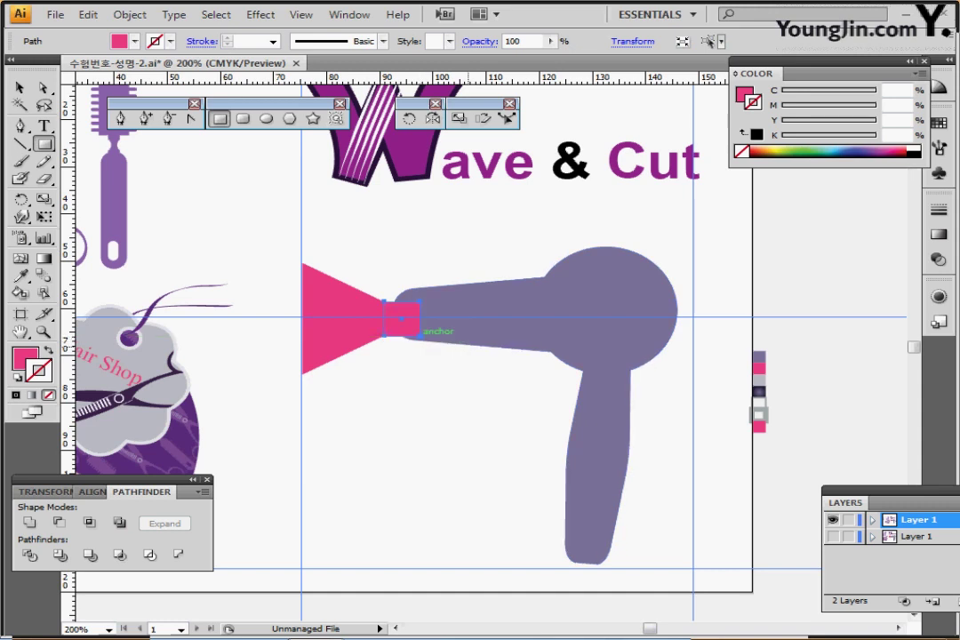
pyautogui.press('i')
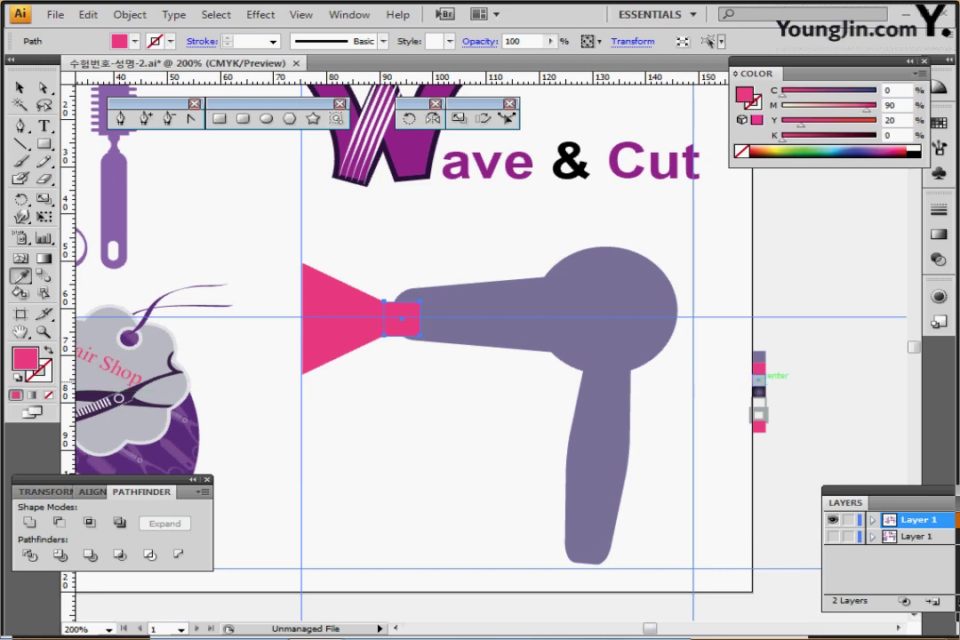
pyautogui.click(760, 379)
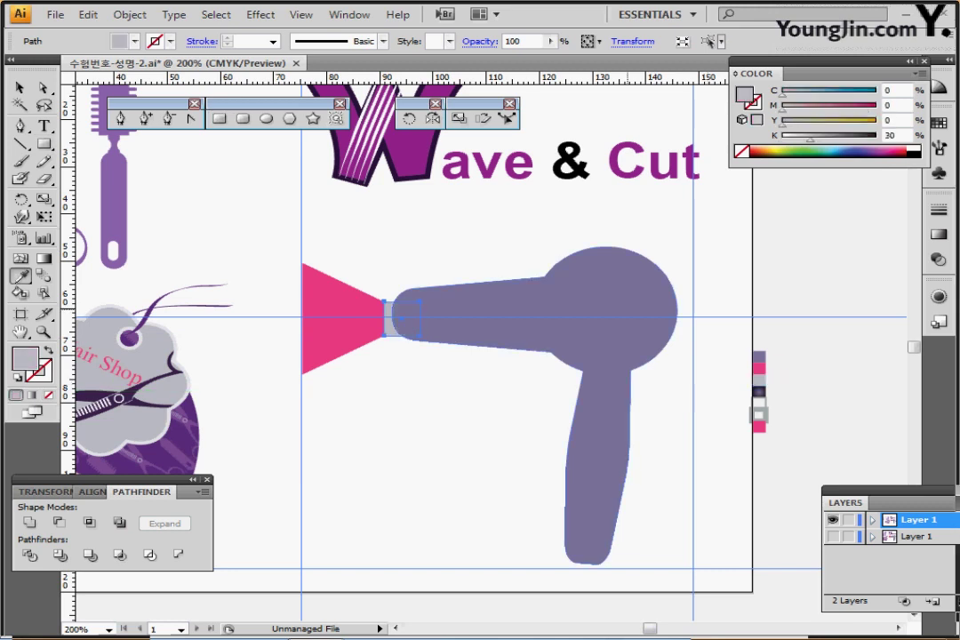
pyautogui.click(18, 87)
pyautogui.click(454, 236)
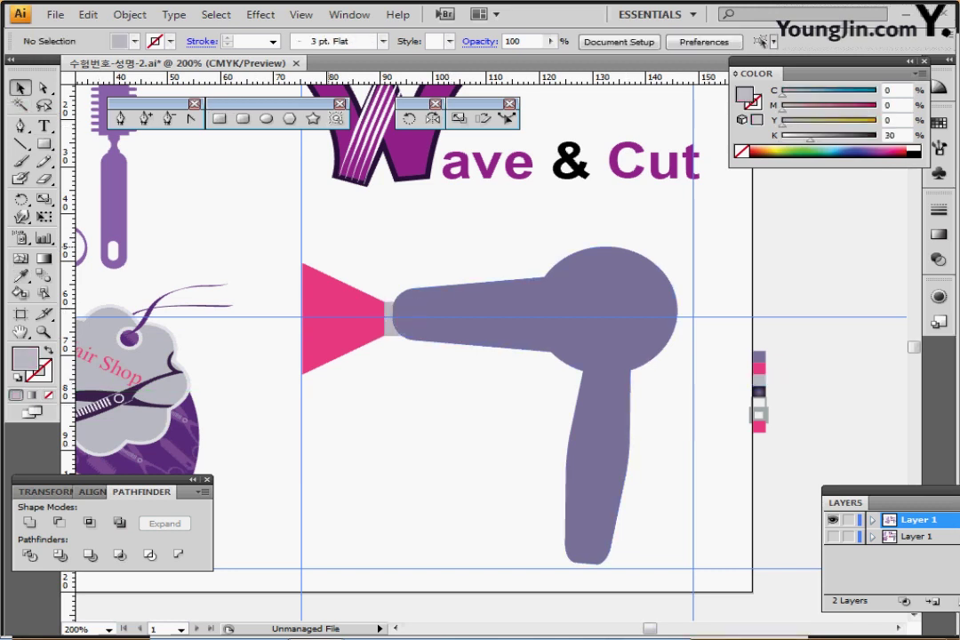
# Nudge the pink nozzle and grey connector together slightly upward to align them with the barrel's tip.
pyautogui.moveTo(328, 245); pyautogui.dragTo(396, 393)
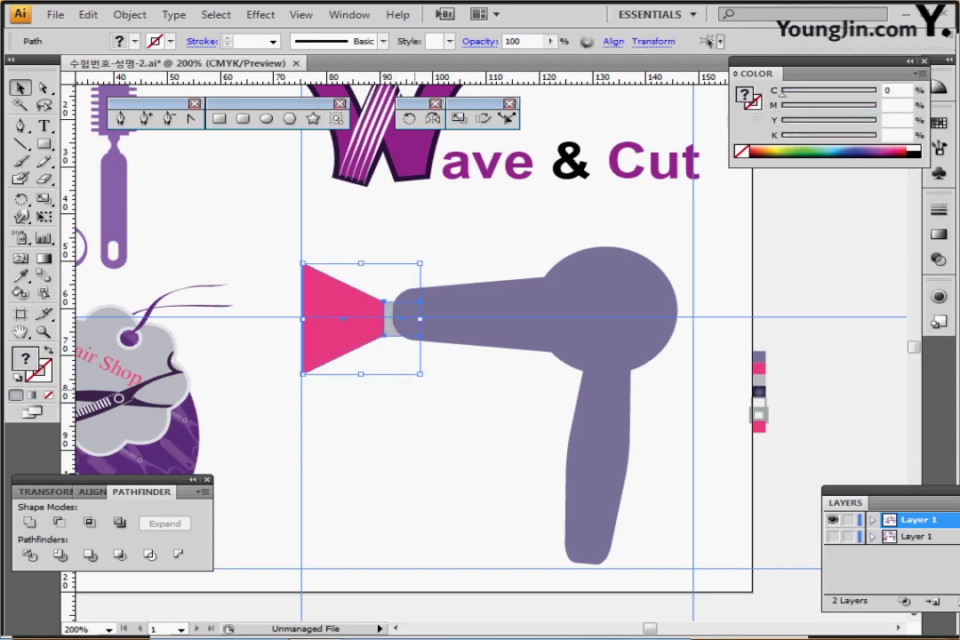
pyautogui.press('Up')
pyautogui.press('Up')
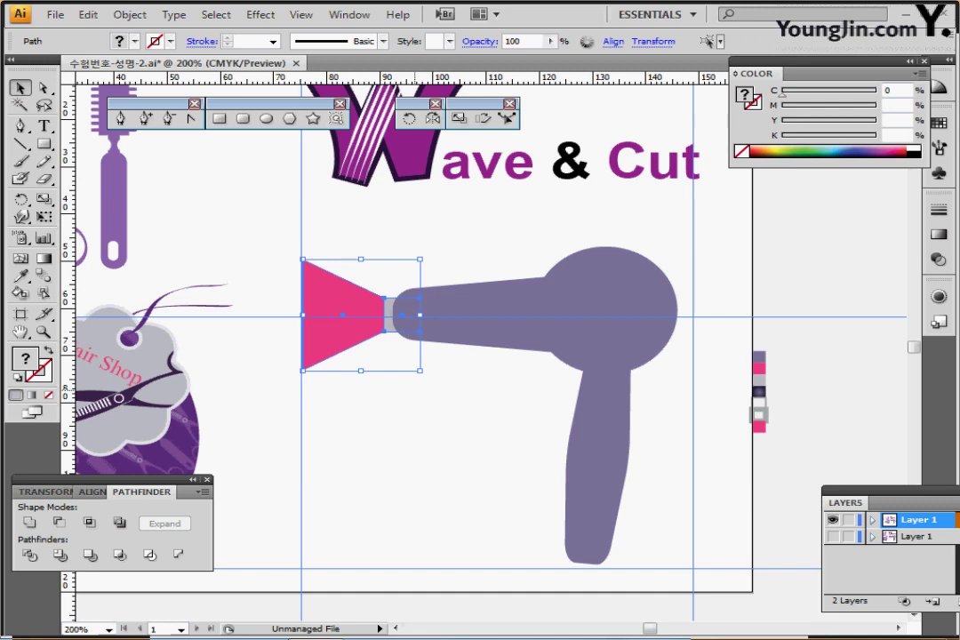
pyautogui.click(501, 335)
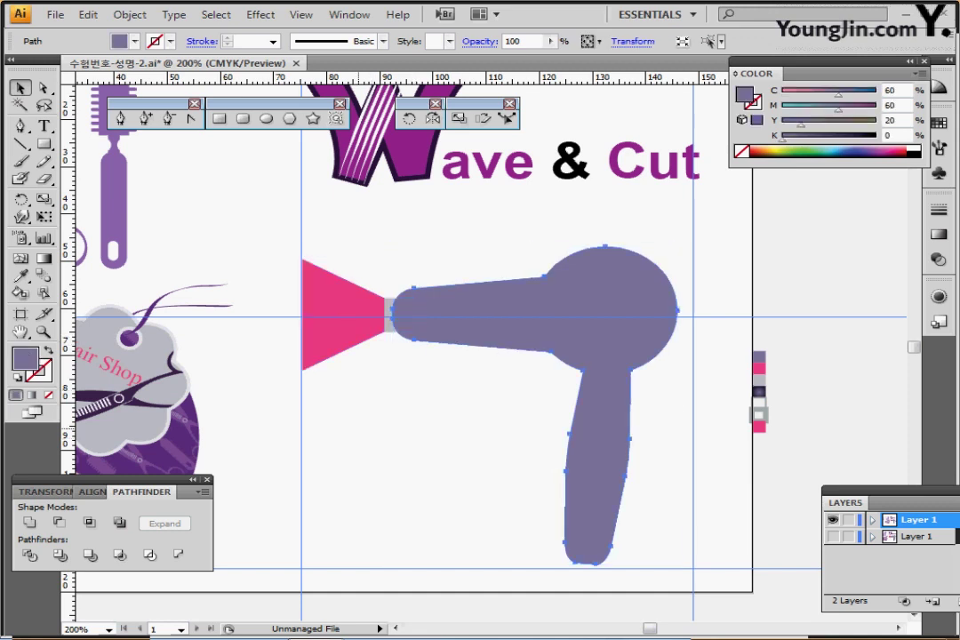
pyautogui.hotkey('ctrl', 'shift', 'a')
# Draw a small rounded rectangle in the nozzle's pink on the handle's inner edge and tilt it to follow the handle's slope.
pyautogui.click(347, 322)
pyautogui.click(415, 378)
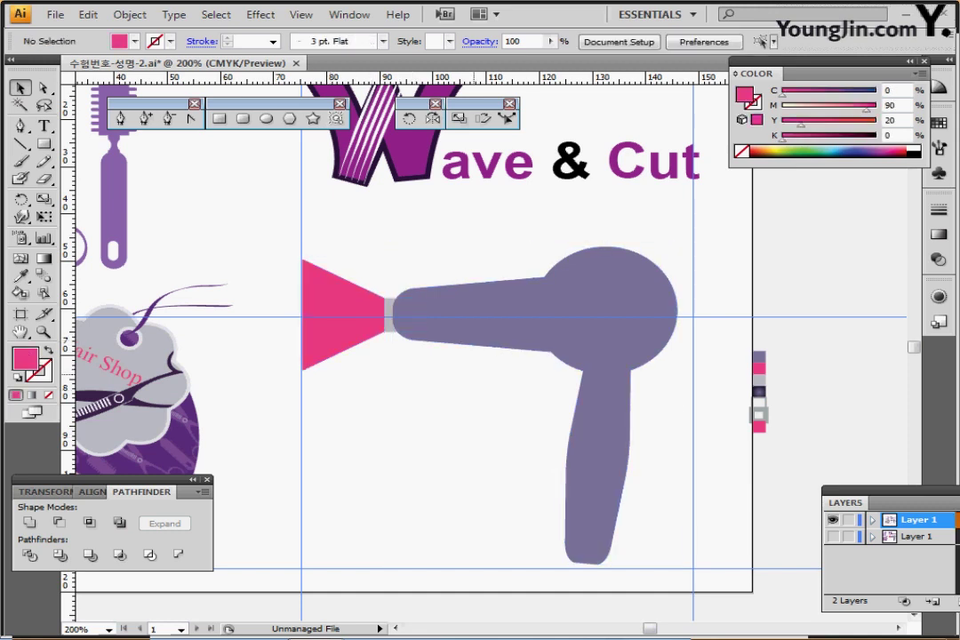
pyautogui.click(243, 119)
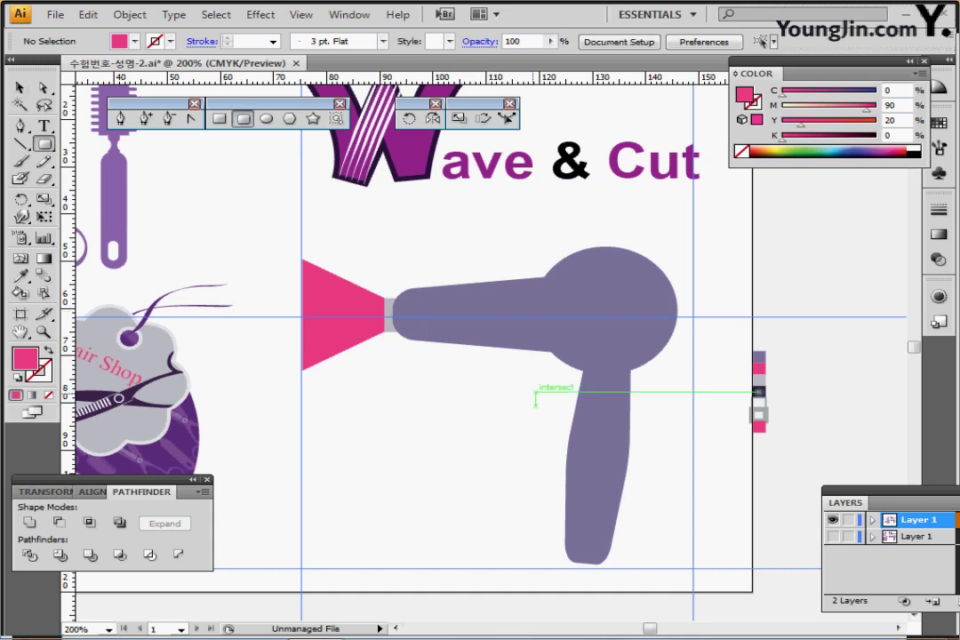
pyautogui.moveTo(558, 406); pyautogui.dragTo(576, 444)
pyautogui.moveTo(577, 401); pyautogui.dragTo(651, 445)
pyautogui.keyDown('ctrl'); pyautogui.click(589, 413); pyautogui.keyUp('ctrl')
pyautogui.keyDown('ctrl'); pyautogui.click(583, 415); pyautogui.keyUp('ctrl')
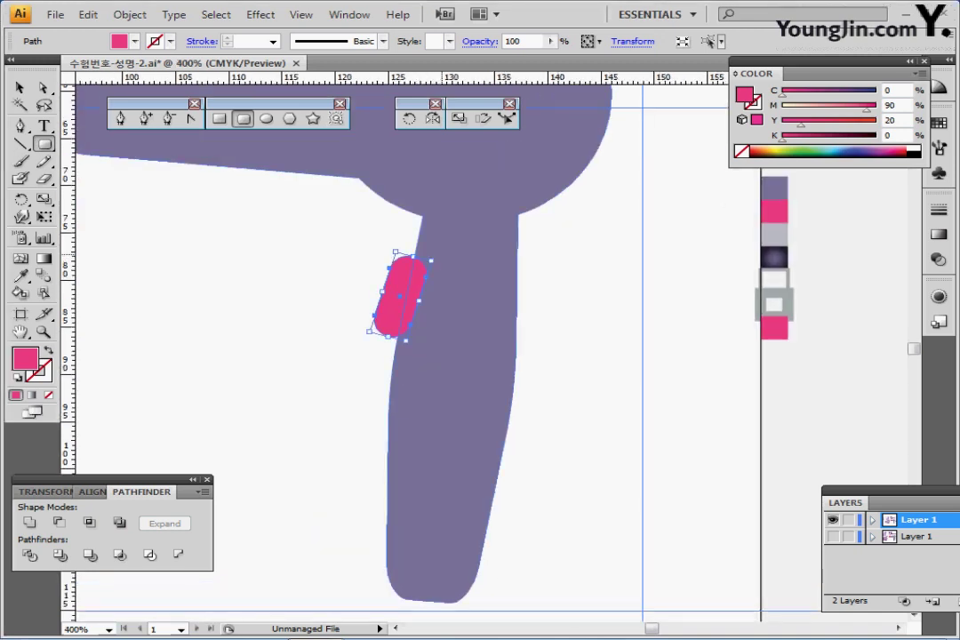
pyautogui.moveTo(435, 260); pyautogui.dragTo(442, 252)
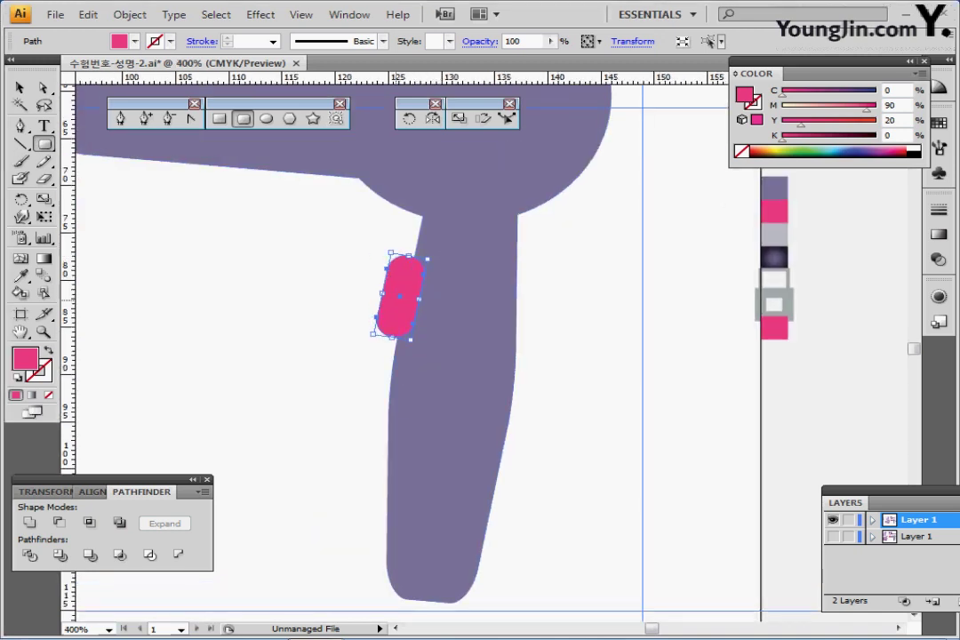
# Send the pink switch button behind the handle so only its outer part protrudes, and deselect it.
pyautogui.hotkey('ctrl', '[')
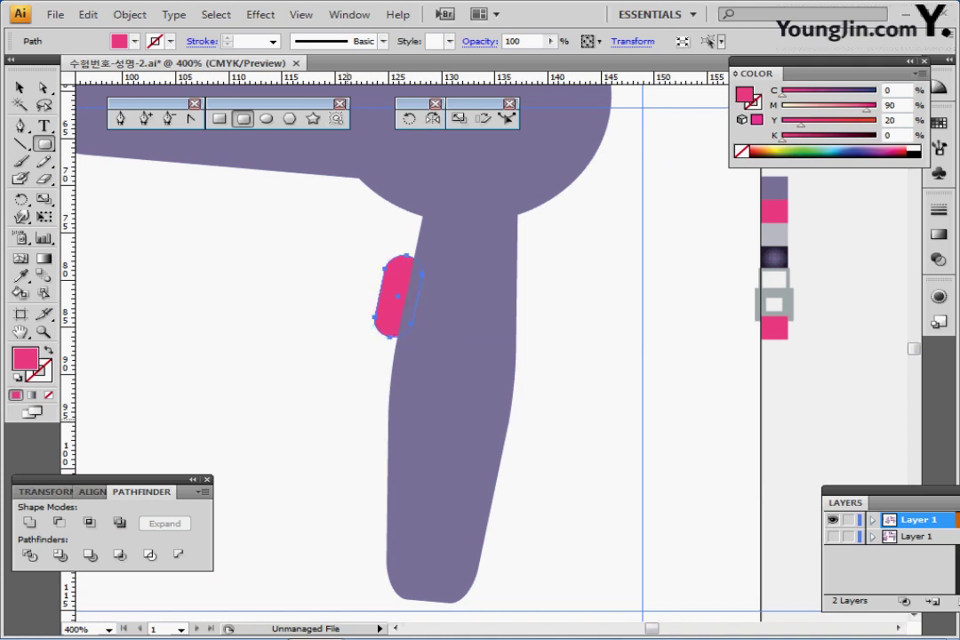
pyautogui.hotkey('ctrl', '-')
pyautogui.hotkey('ctrl', '-')
pyautogui.moveTo(498, 356); pyautogui.dragTo(466, 398)
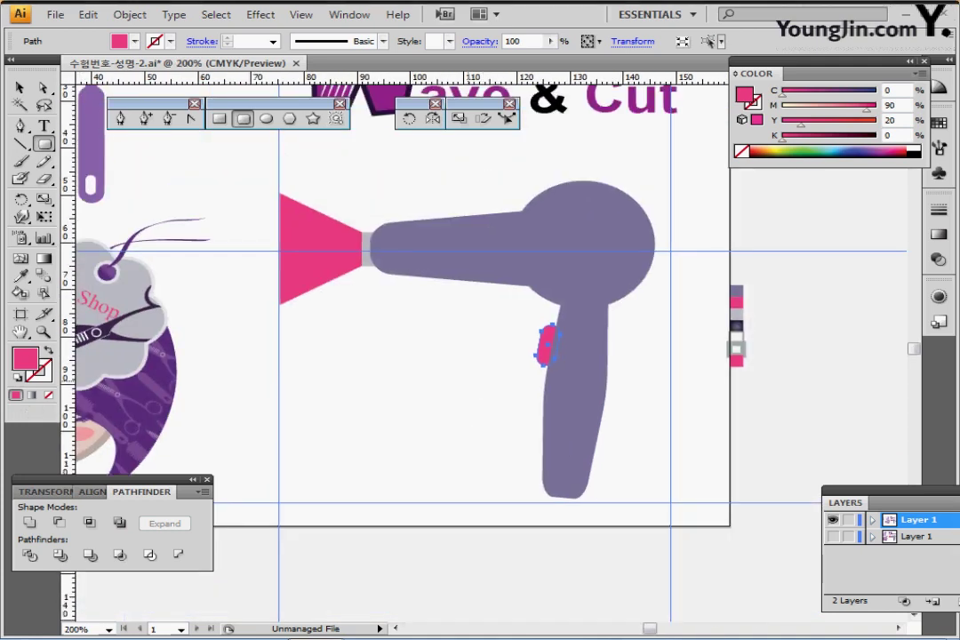
pyautogui.hotkey('ctrl', 'shift', '[')
pyautogui.hotkey('ctrl', 'shift', 'a')
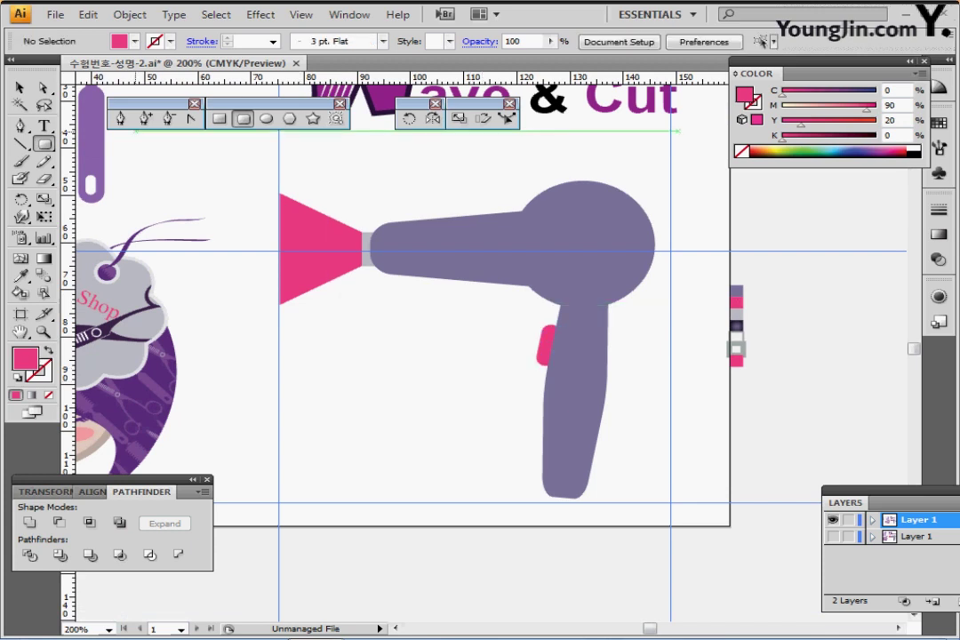
# Draw a circle about 21 mm wide centred on the dryer's round head and fill it with the sampled dark purple radial gradient.
pyautogui.click(267, 119)
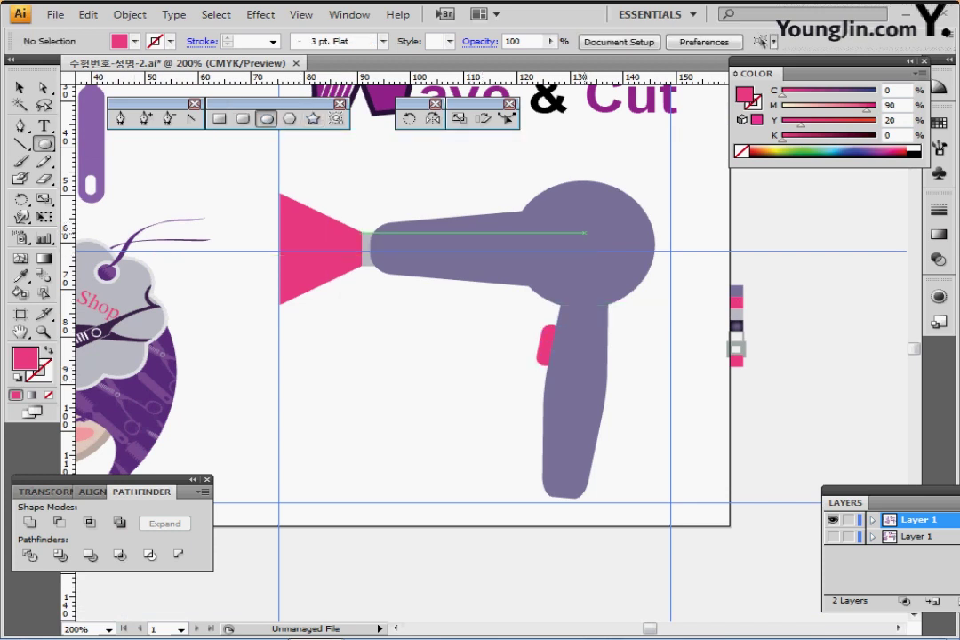
pyautogui.moveTo(583, 243); pyautogui.dragTo(638, 291)
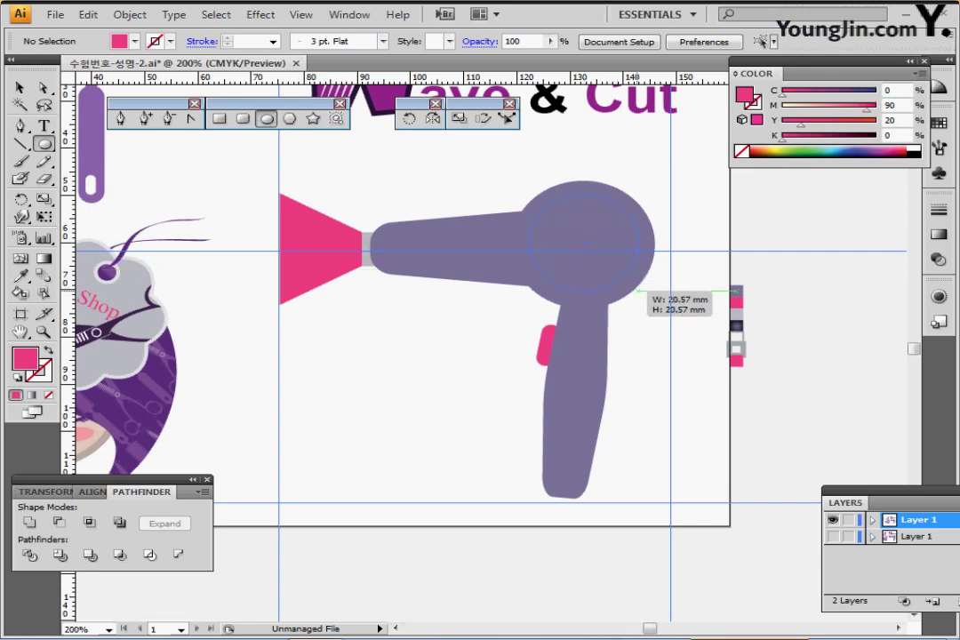
pyautogui.moveTo(638, 291); pyautogui.dragTo(641, 286)
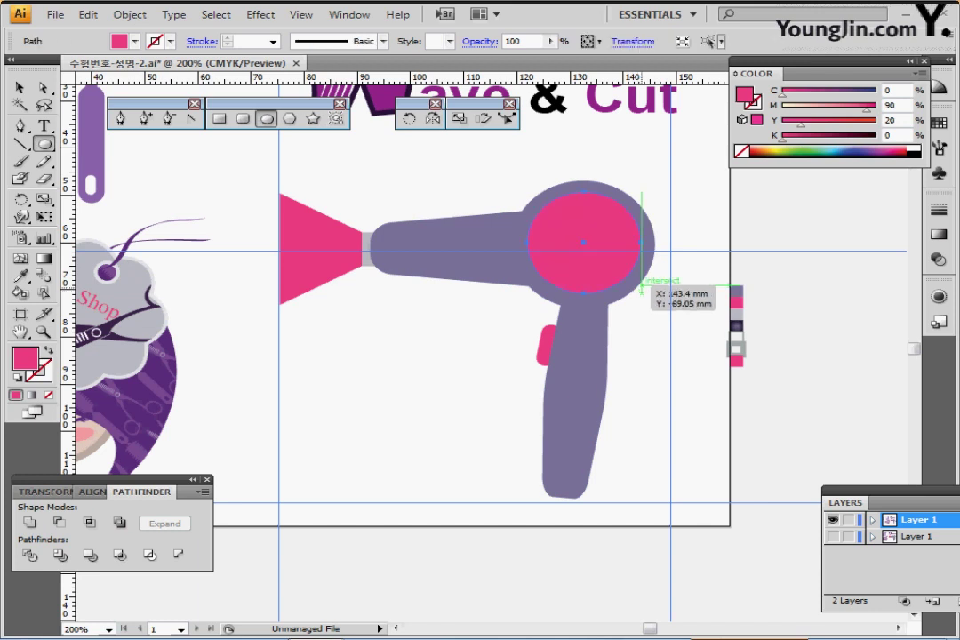
pyautogui.press('i')
pyautogui.click(736, 326)
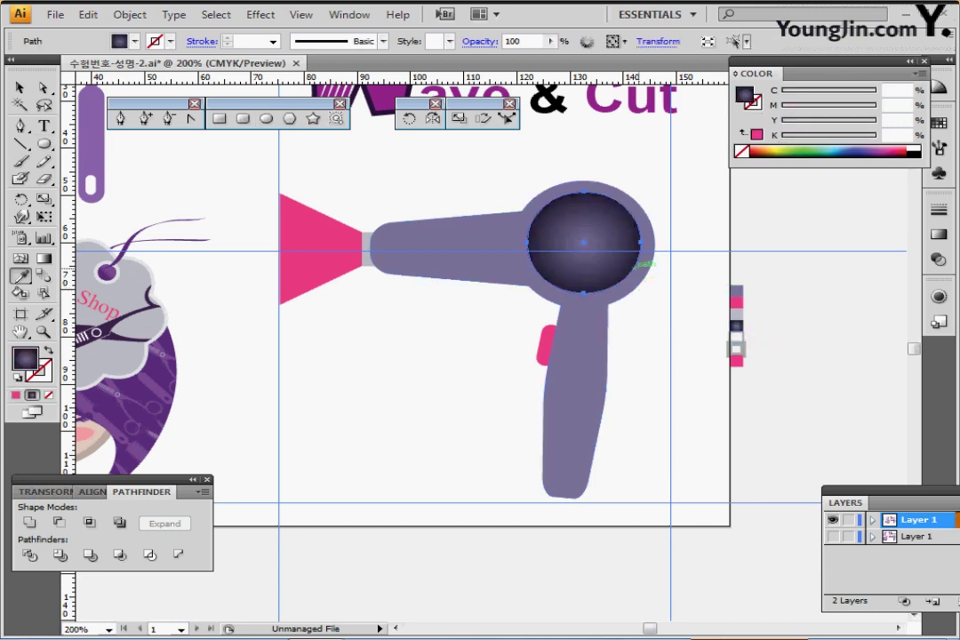
pyautogui.moveTo(669, 266); pyautogui.dragTo(939, 234)
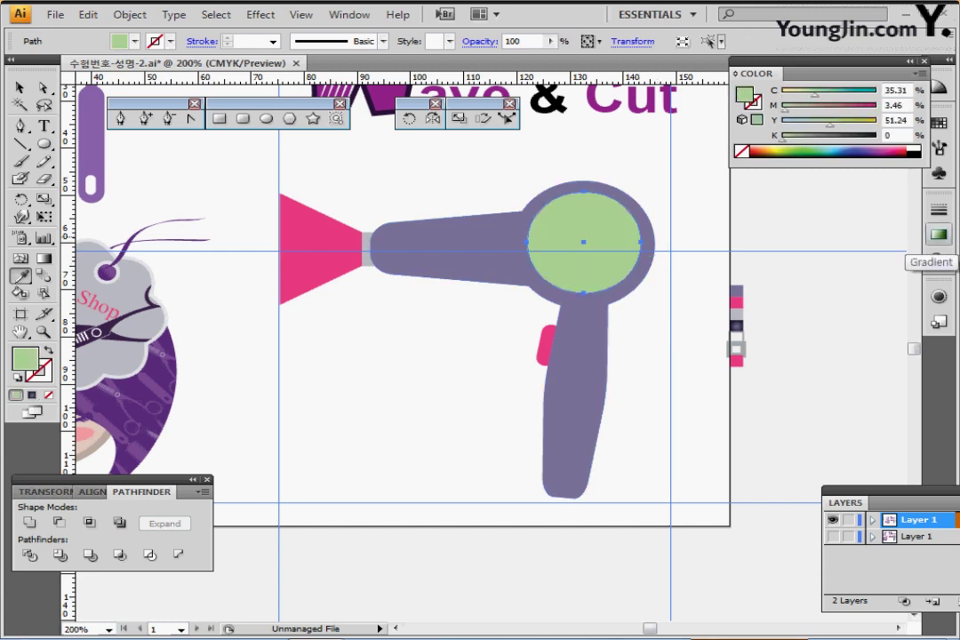
pyautogui.hotkey('ctrl', 'z')
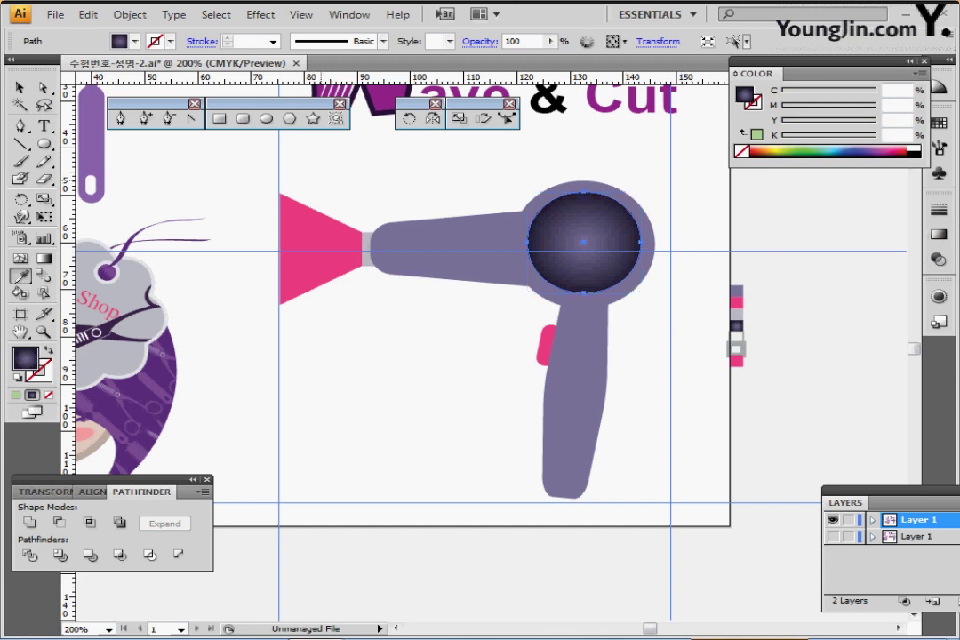
# Create a 20 mm by 20 mm polar grid with 1 concentric and 10 radial dividers, centred on the gradient circle.
pyautogui.click(20, 144)
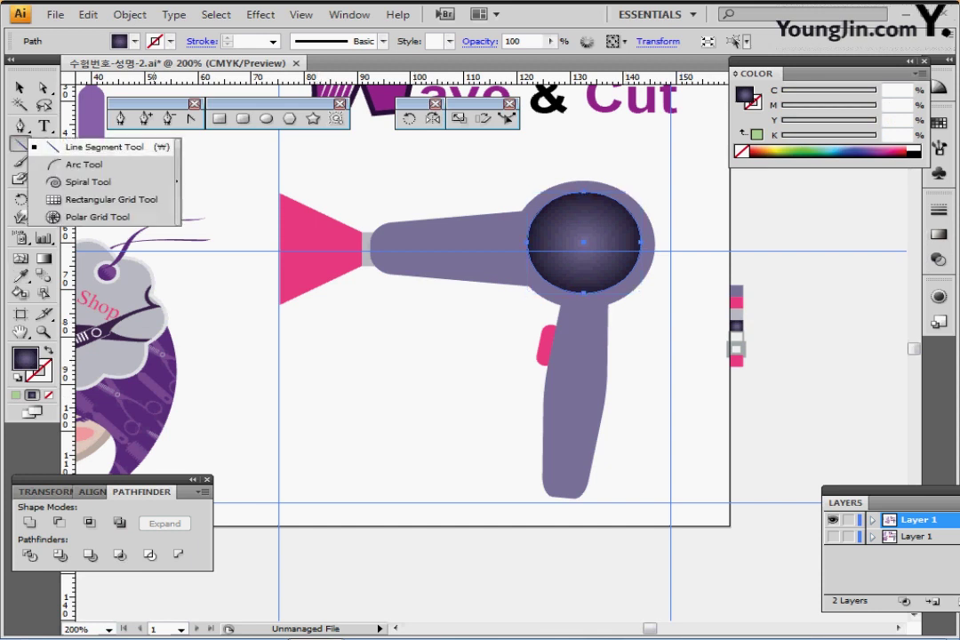
pyautogui.click(98, 217)
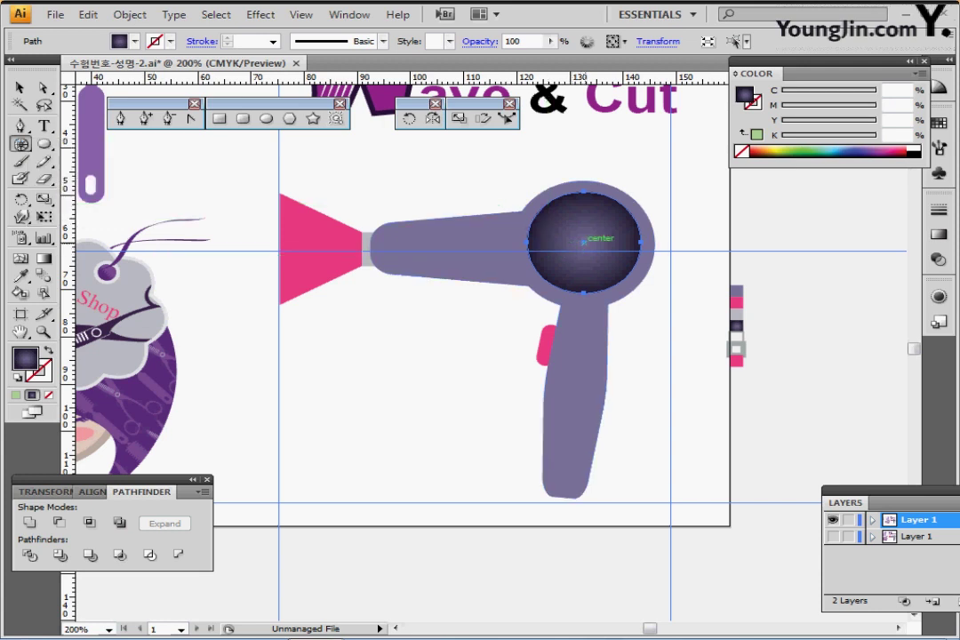
pyautogui.click(583, 240)
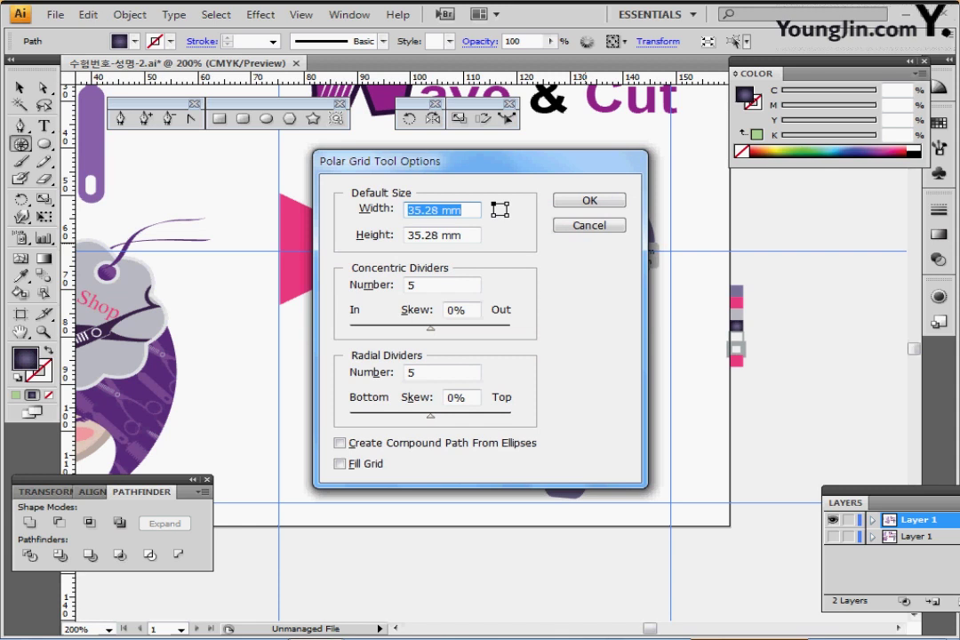
pyautogui.write('20')
pyautogui.press('Tab')
pyautogui.write('20')
pyautogui.press('Tab')
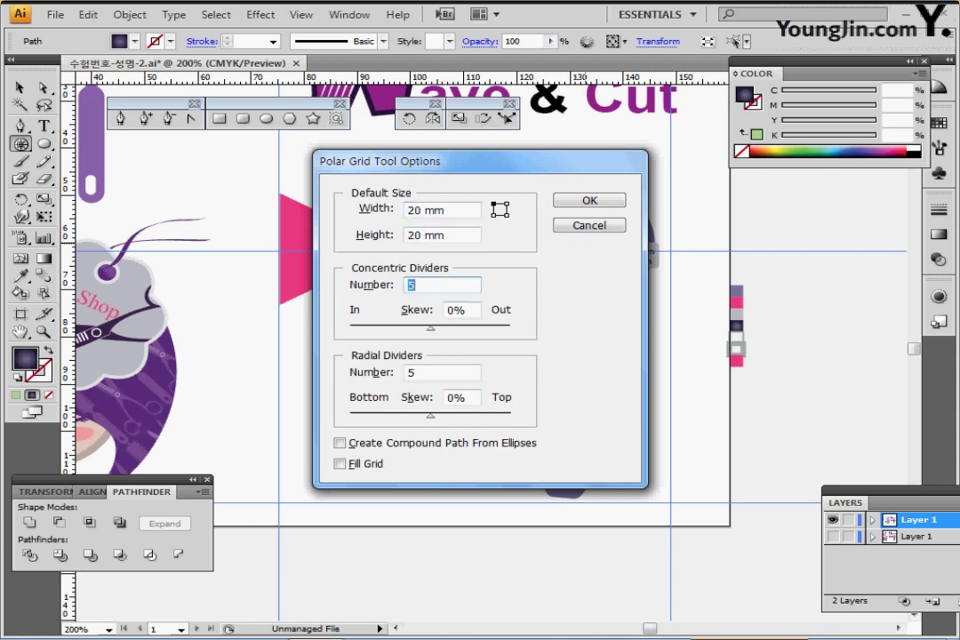
pyautogui.write('1')
pyautogui.press('Tab')
pyautogui.press('Tab')
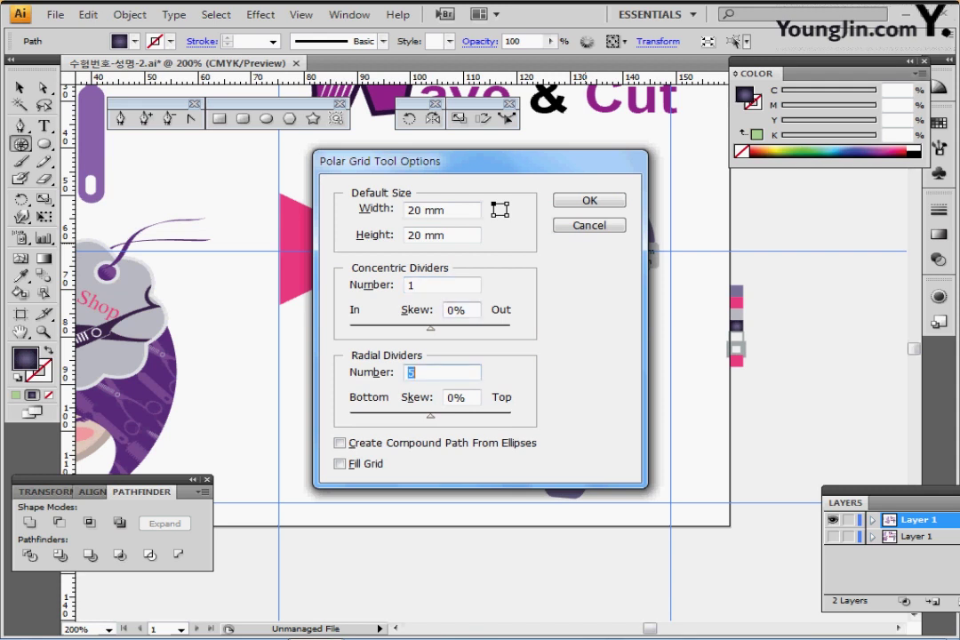
pyautogui.write('10')
pyautogui.press('Return')
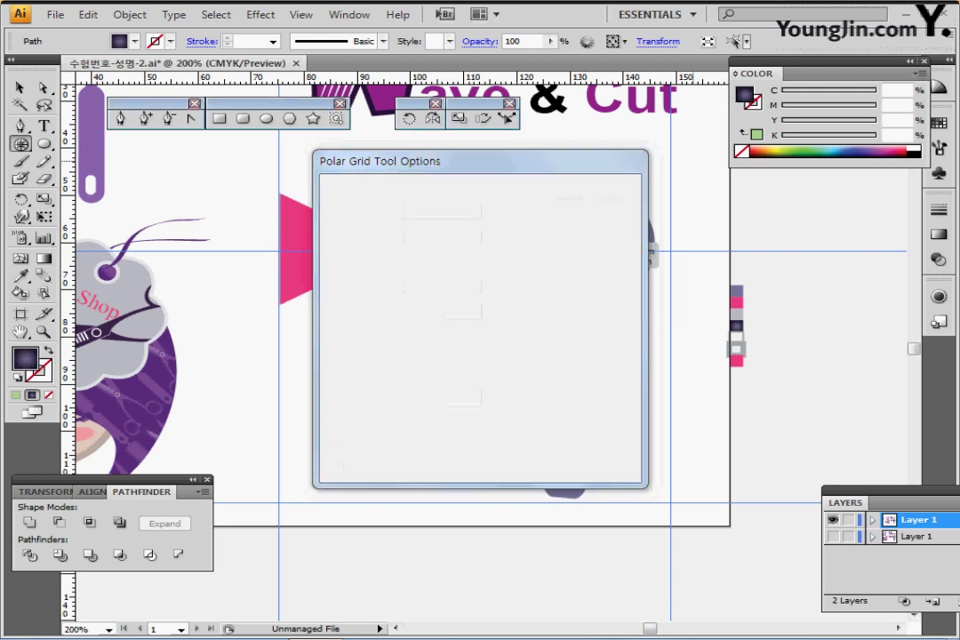
pyautogui.moveTo(700, 212); pyautogui.dragTo(598, 221)
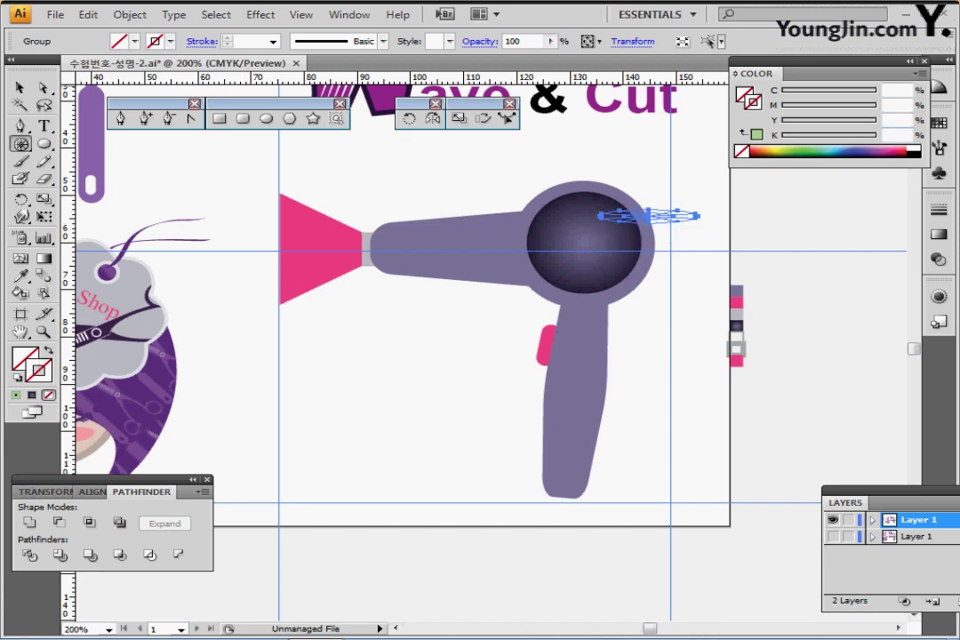
pyautogui.click(914, 148)
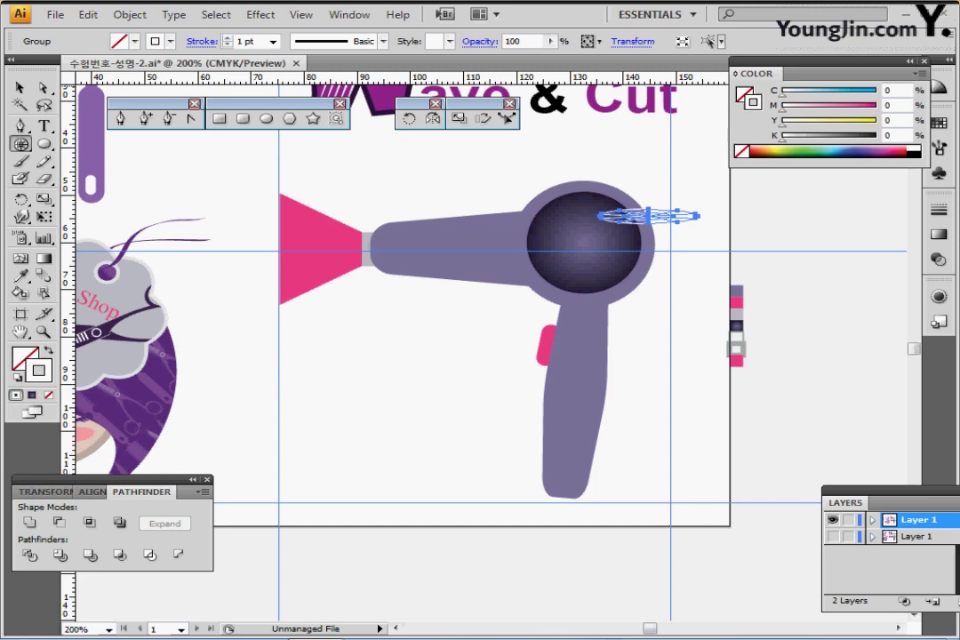
pyautogui.click(782, 139)
pyautogui.write('40')
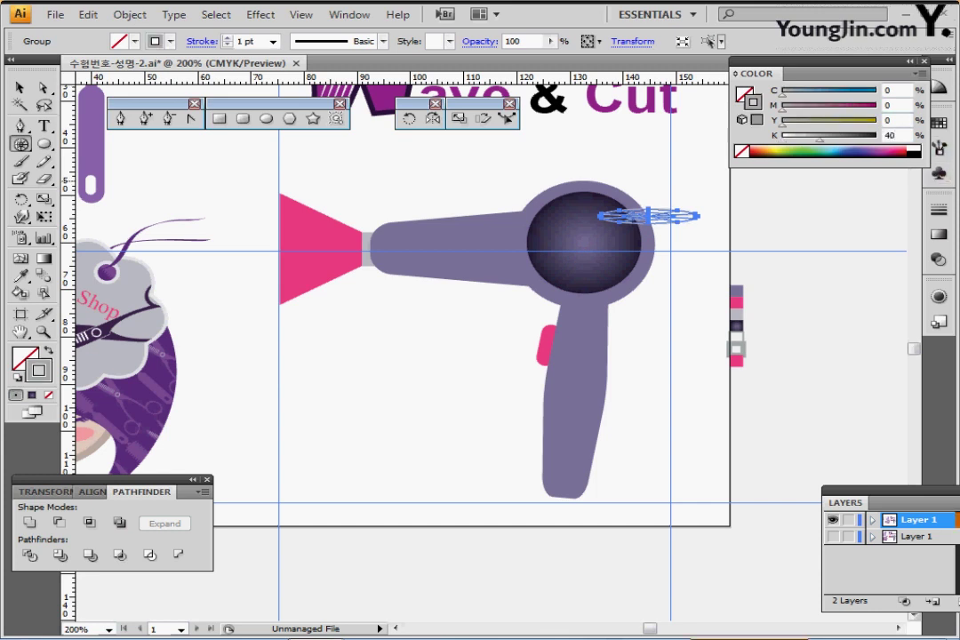
pyautogui.hotkey('ctrl', 'z')
pyautogui.hotkey('ctrl', 'z')
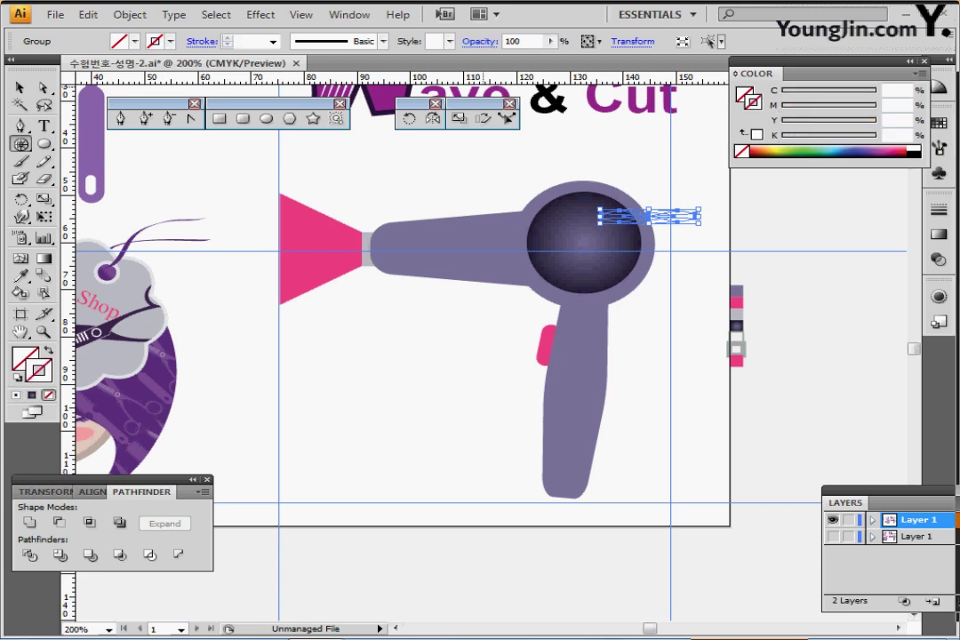
pyautogui.hotkey('ctrl', 'z')
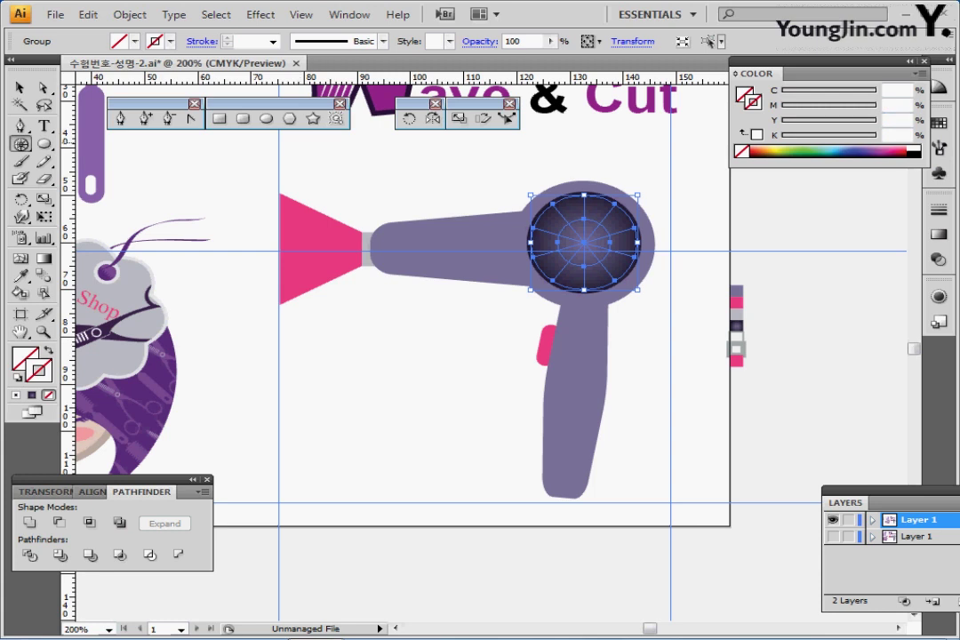
# Give the polar grid a black outline by applying a 1 pt stroke with K at 100%.
pyautogui.click(757, 134)
pyautogui.doubleClick(892, 135)
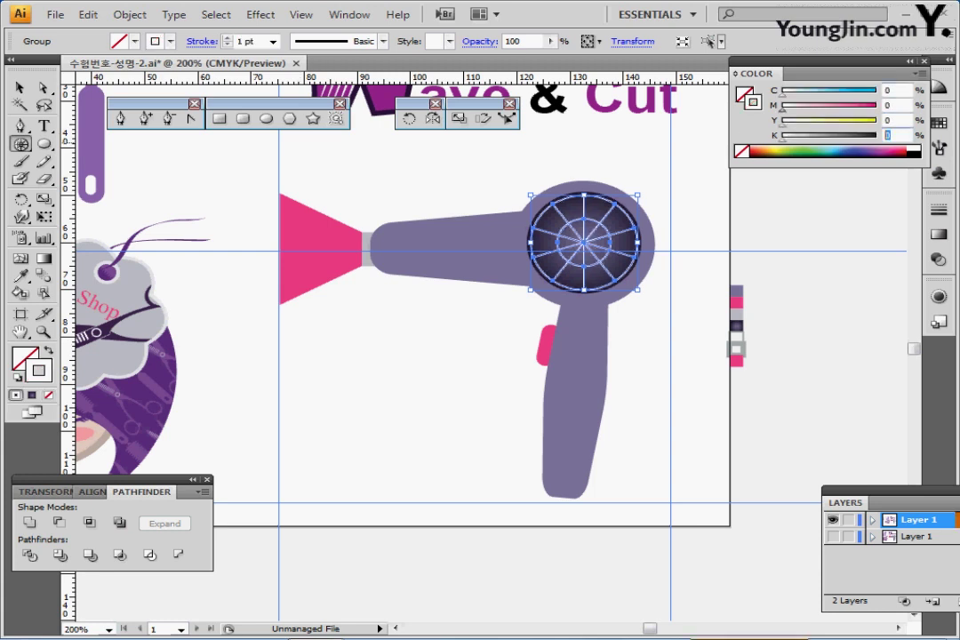
pyautogui.write('100')
pyautogui.press('BackSpace')
pyautogui.press('BackSpace')
pyautogui.press('BackSpace')
pyautogui.write('40')
pyautogui.press('BackSpace')
pyautogui.press('BackSpace')
pyautogui.write('100')
pyautogui.press('Return')
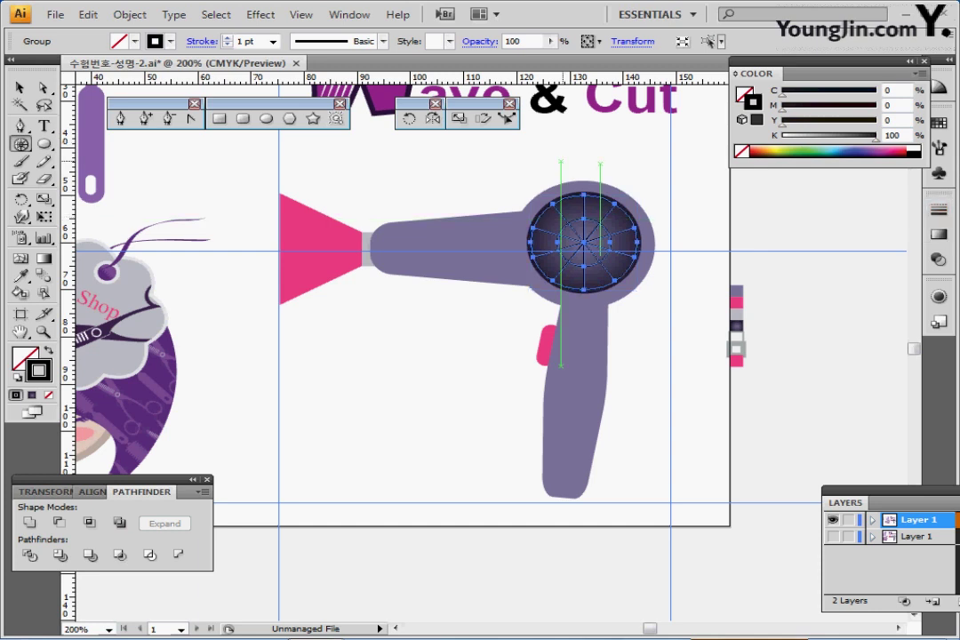
# Select only the polar grid's two concentric circles and set their stroke weight to 3 pt.
pyautogui.click(43, 87)
pyautogui.moveTo(43, 87); pyautogui.dragTo(72, 106)
pyautogui.click(492, 372)
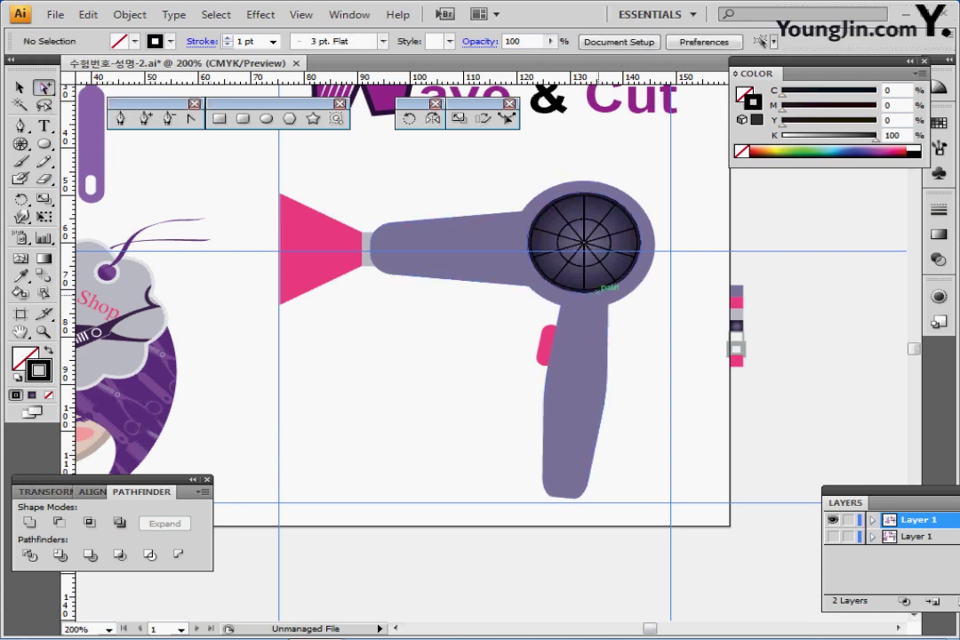
pyautogui.click(602, 286)
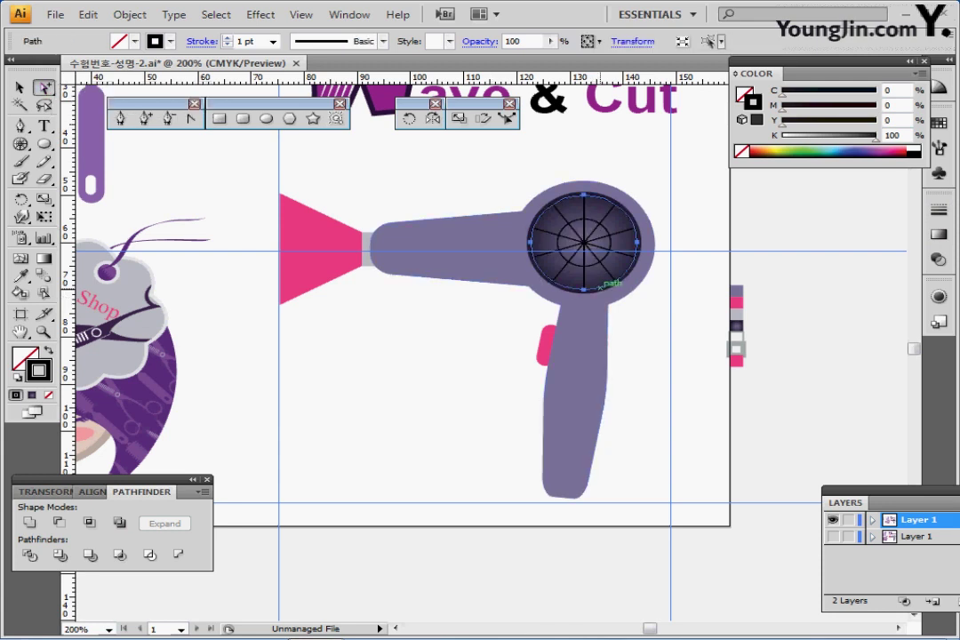
pyautogui.click(601, 286)
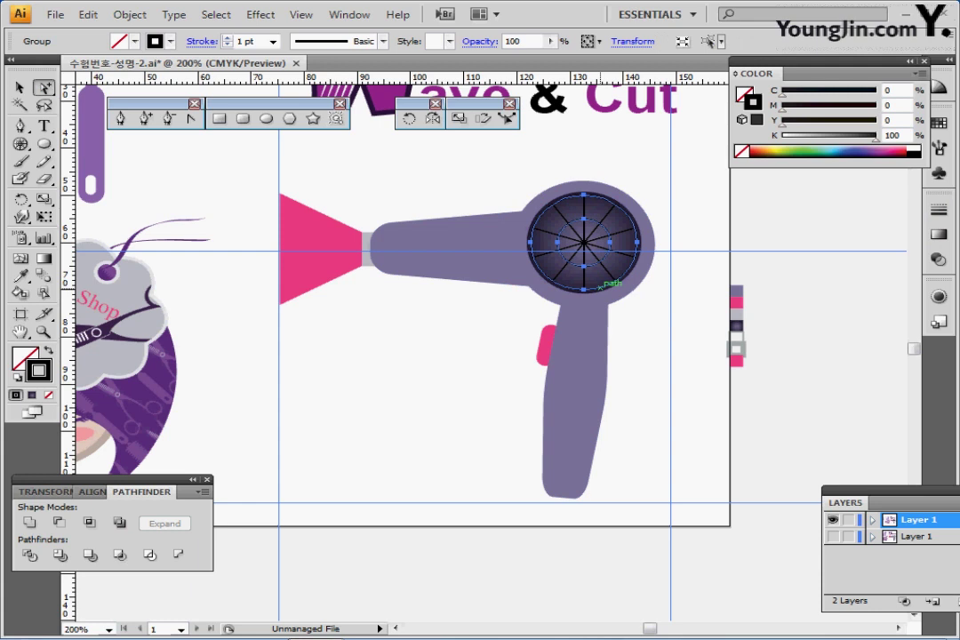
pyautogui.click(939, 209)
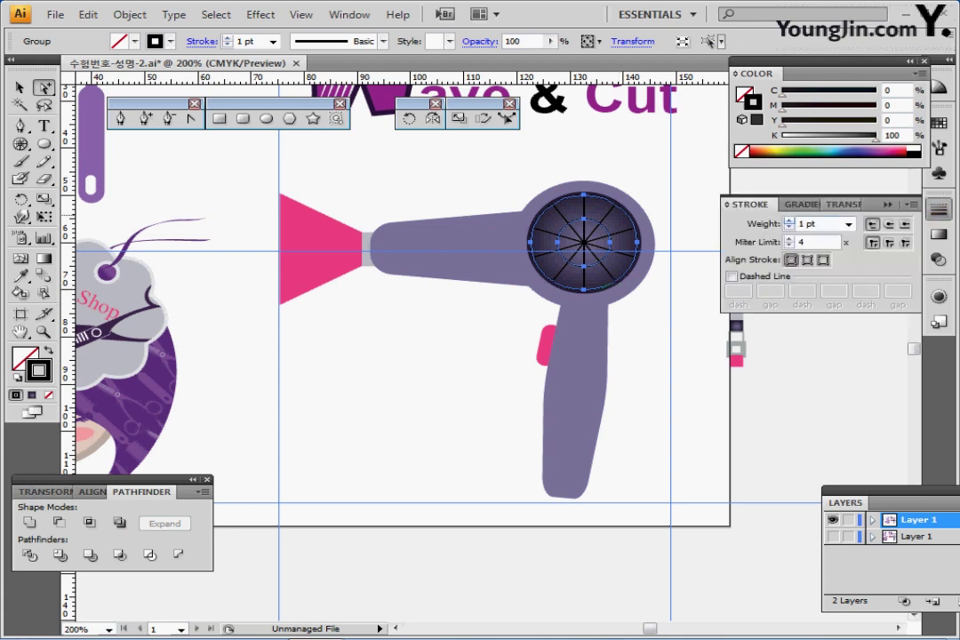
pyautogui.click(789, 220)
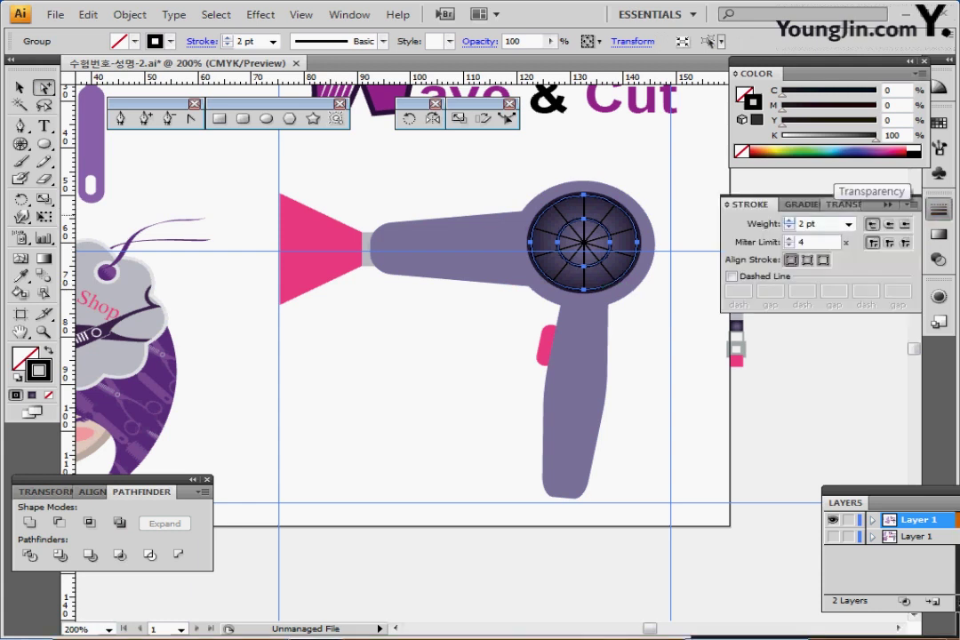
pyautogui.click(789, 221)
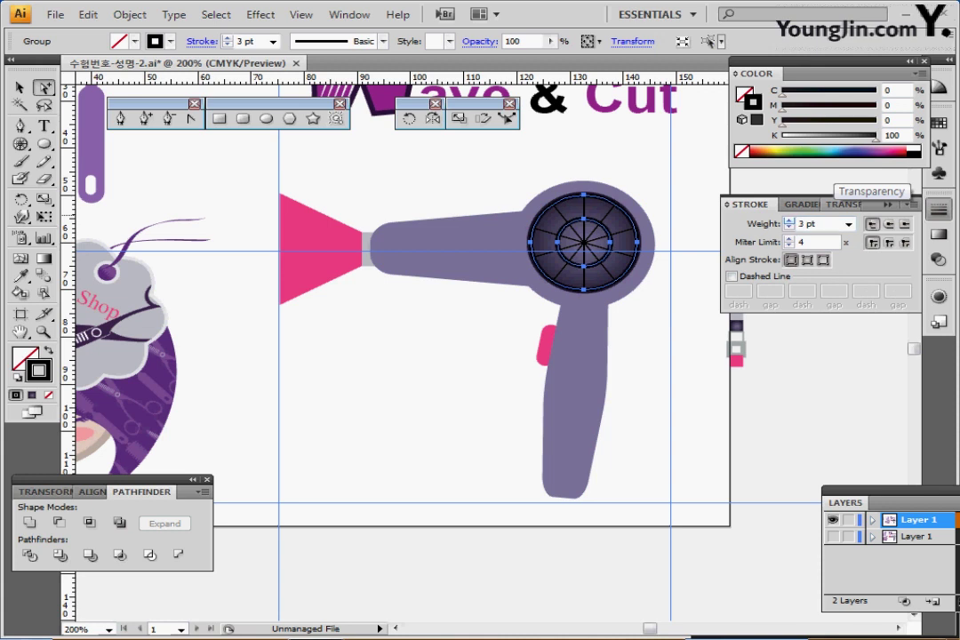
# Recolour the strokes of the whole polar grid to grey with K at 40%, and deselect it.
pyautogui.click(627, 205)
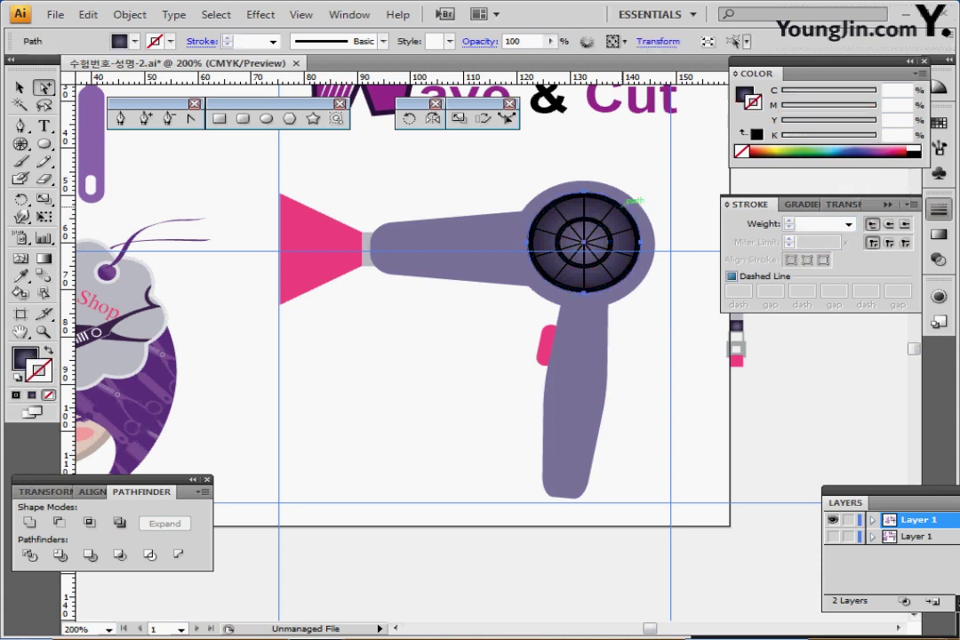
pyautogui.doubleClick(619, 207)
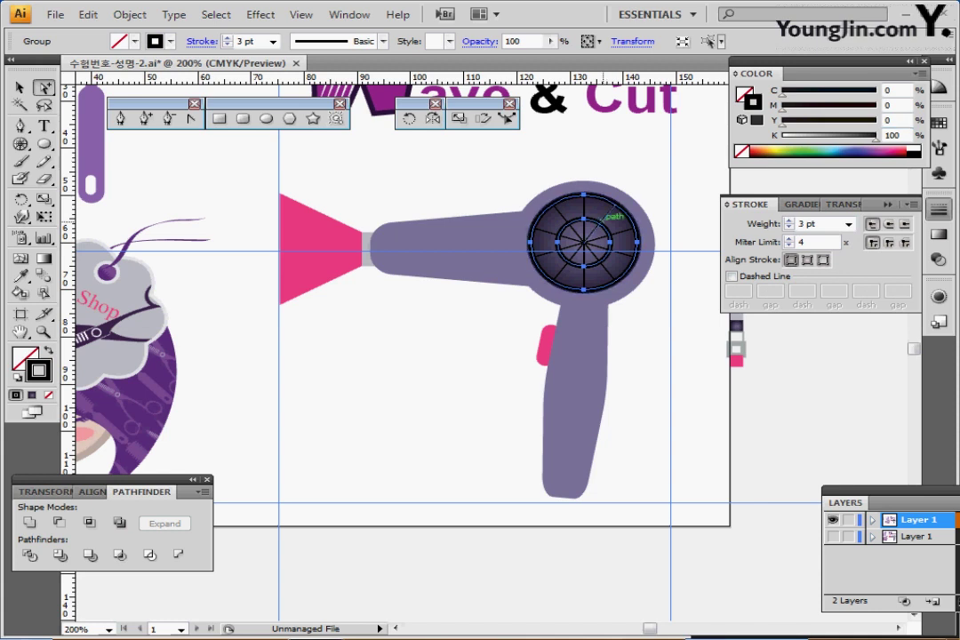
pyautogui.keyDown('alt'); pyautogui.click(614, 223); pyautogui.keyUp('alt')
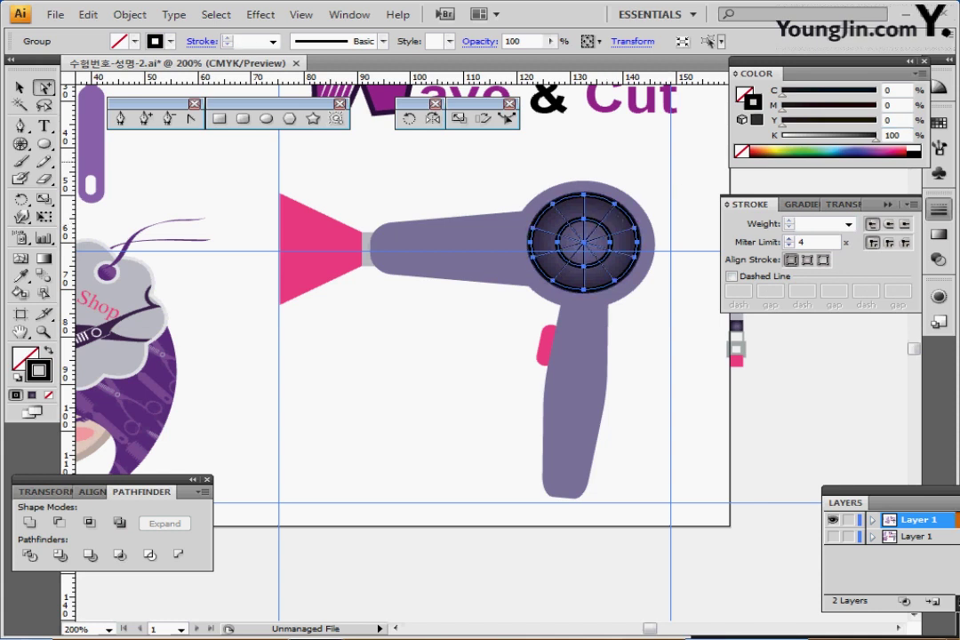
pyautogui.doubleClick(893, 135)
pyautogui.write('40')
pyautogui.press('Return')
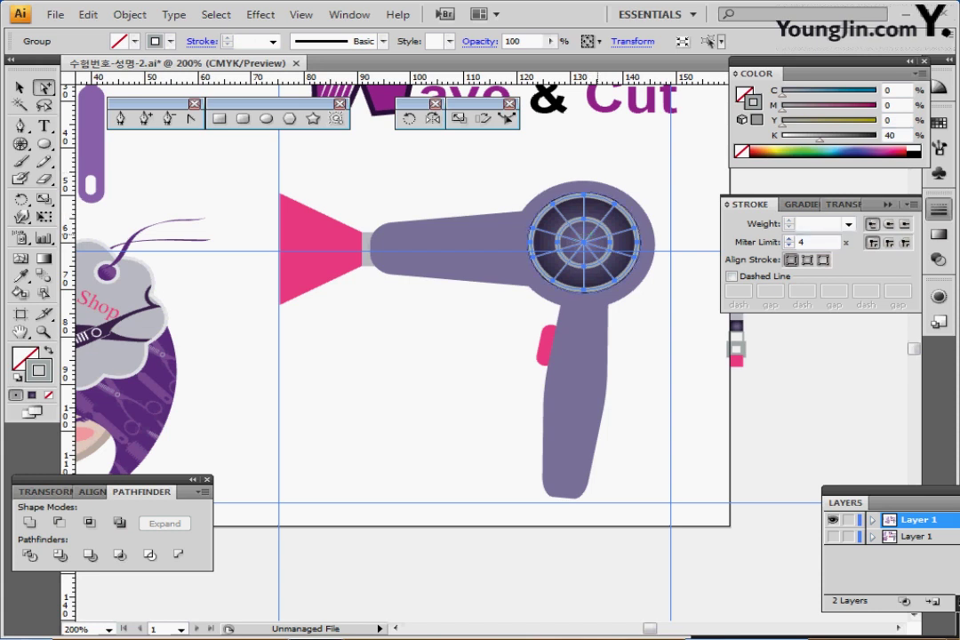
pyautogui.click(598, 169)
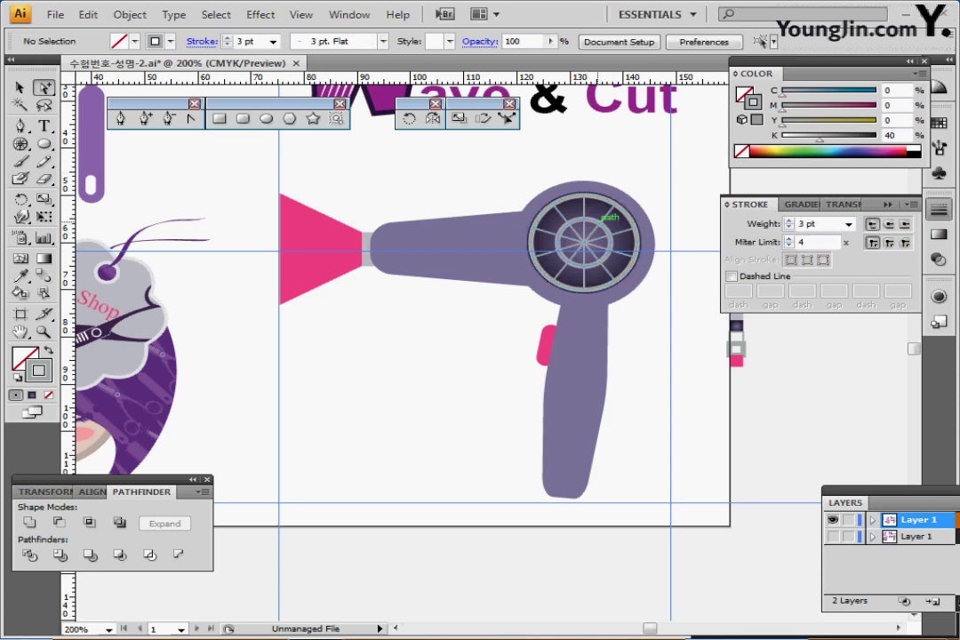
# Set the stroke weight of the polar grid's inner circle to 1 pt.
pyautogui.click(598, 222)
pyautogui.click(789, 221)
pyautogui.click(788, 221)
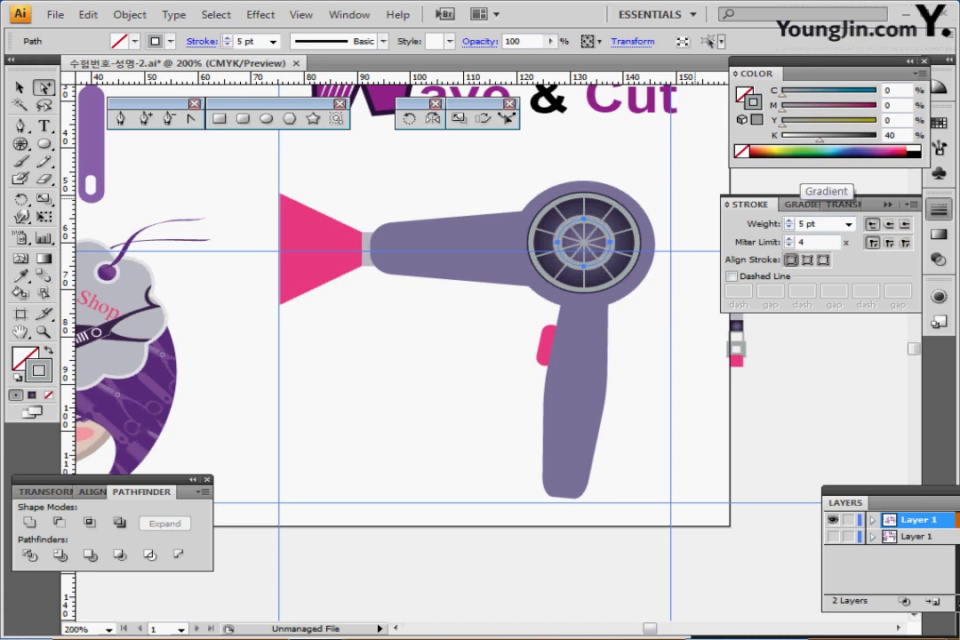
pyautogui.click(788, 228)
pyautogui.click(788, 228)
pyautogui.click(789, 228)
pyautogui.click(789, 229)
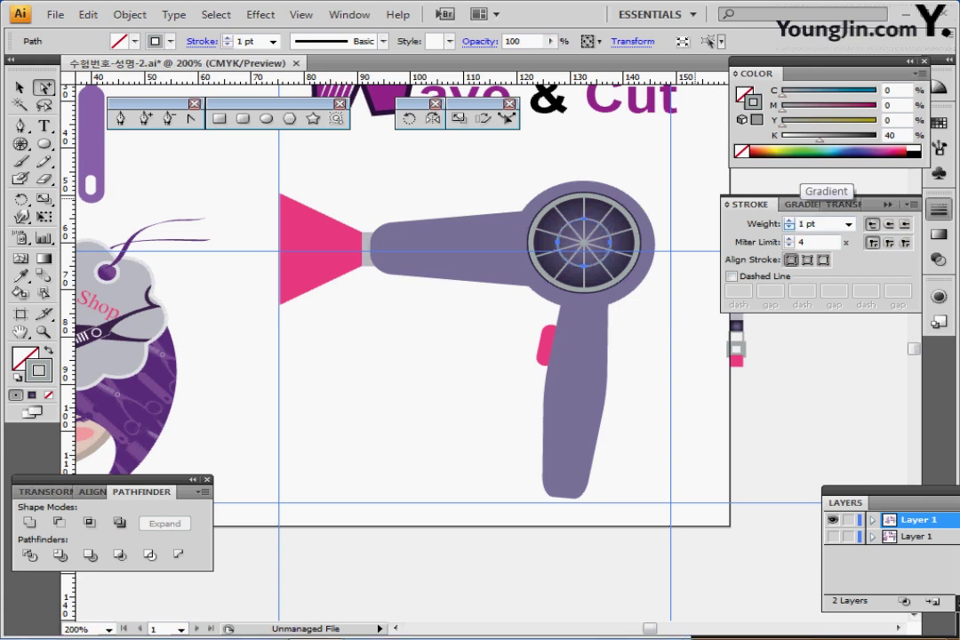
# Set the stroke weight of the polar grid's outer circle to 2 pt.
pyautogui.click(638, 240)
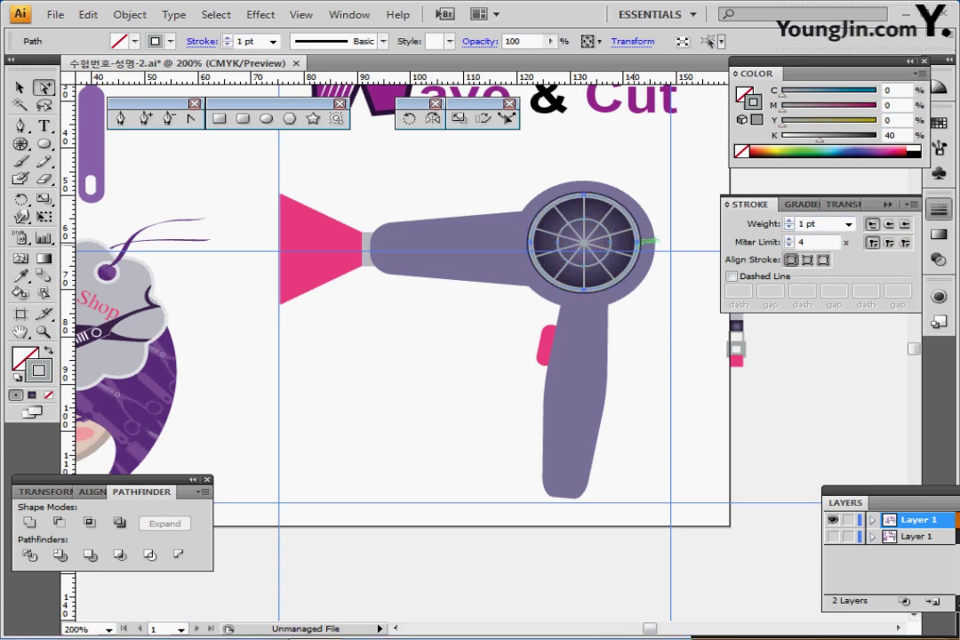
pyautogui.click(788, 221)
pyautogui.click(787, 220)
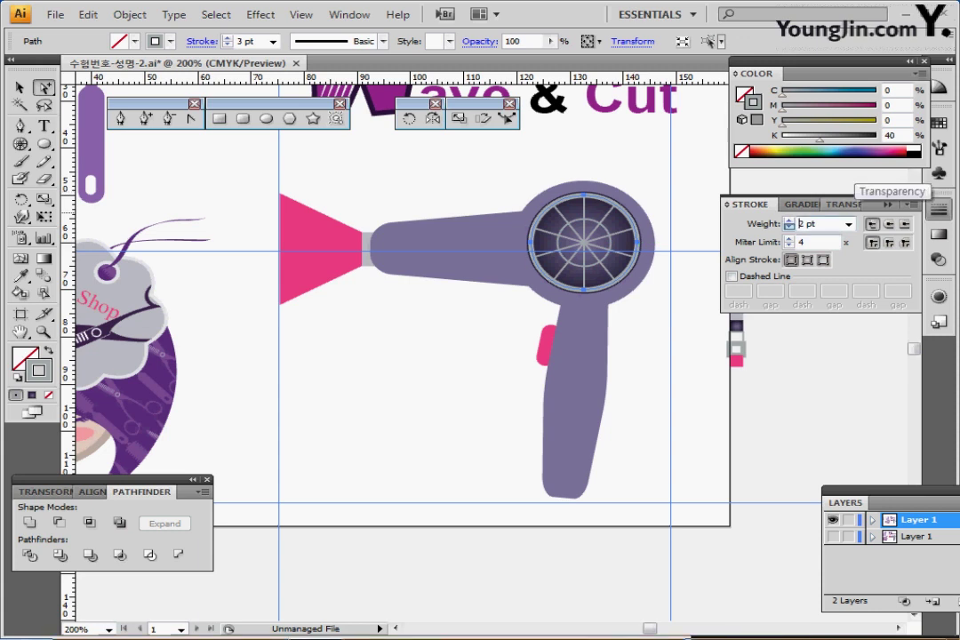
# Detach and close the Gradient panel, and align the stroke of the grille's outer circle to the outside.
pyautogui.moveTo(804, 206)
pyautogui.mouseDown()
pyautogui.moveTo(838, 240)
pyautogui.moveTo(819, 277)
pyautogui.moveTo(590, 469)
pyautogui.mouseUp()
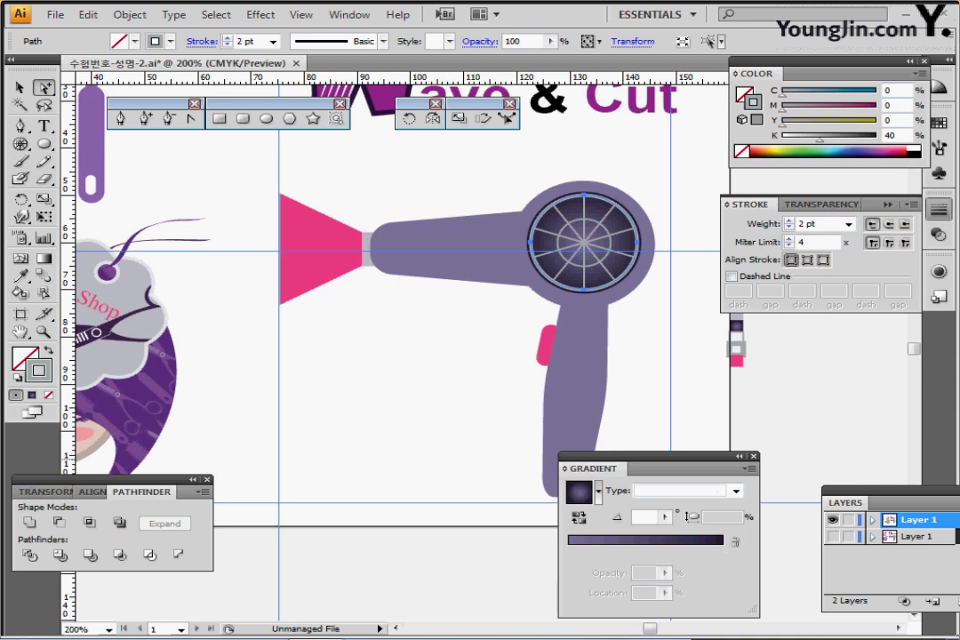
pyautogui.click(754, 457)
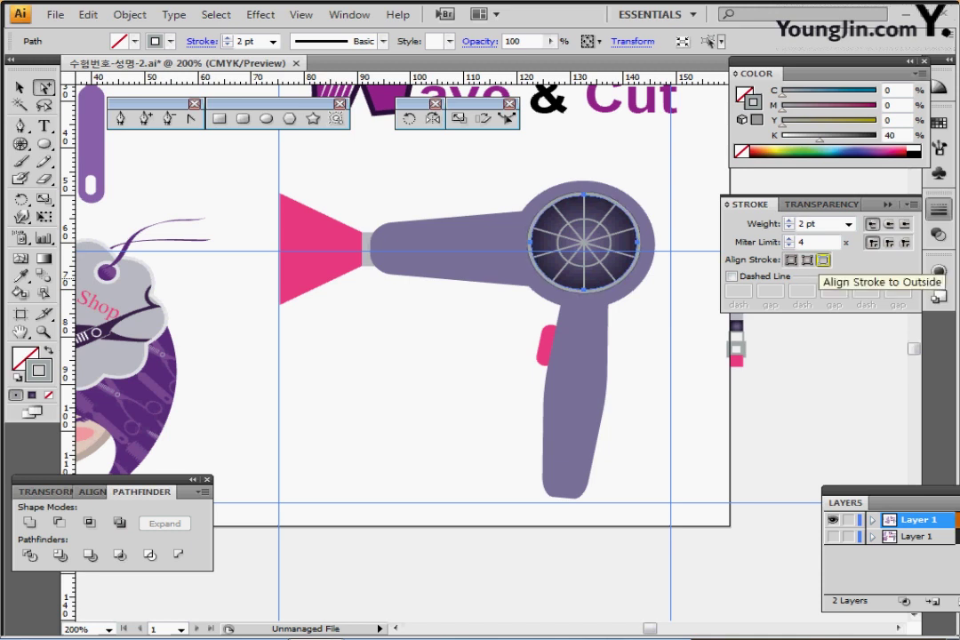
pyautogui.click(823, 260)
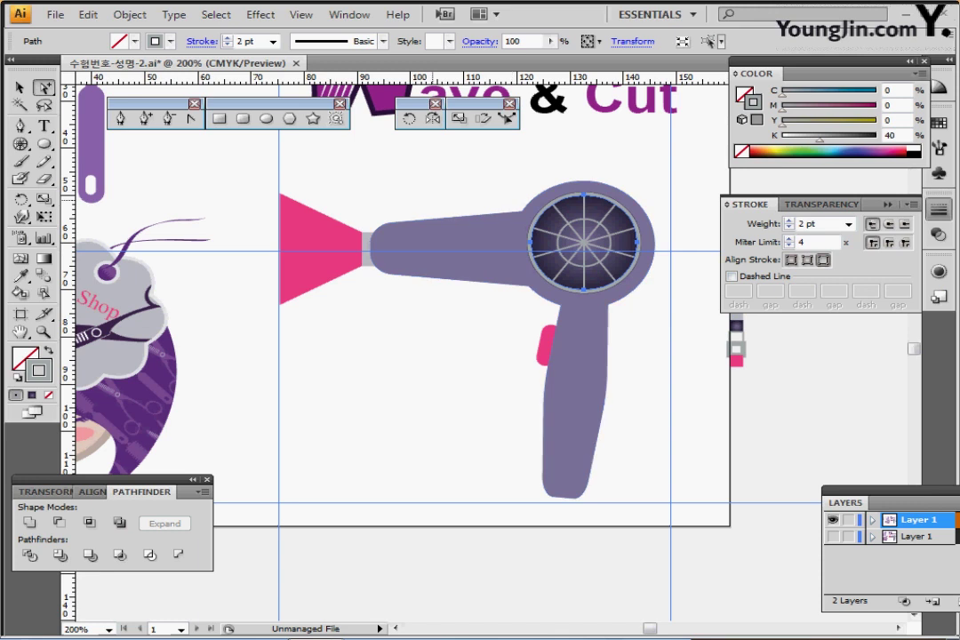
# Select the whole Wave & Cut title and paste a copy of it over the lower part of the hair dryer.
pyautogui.click(19, 87)
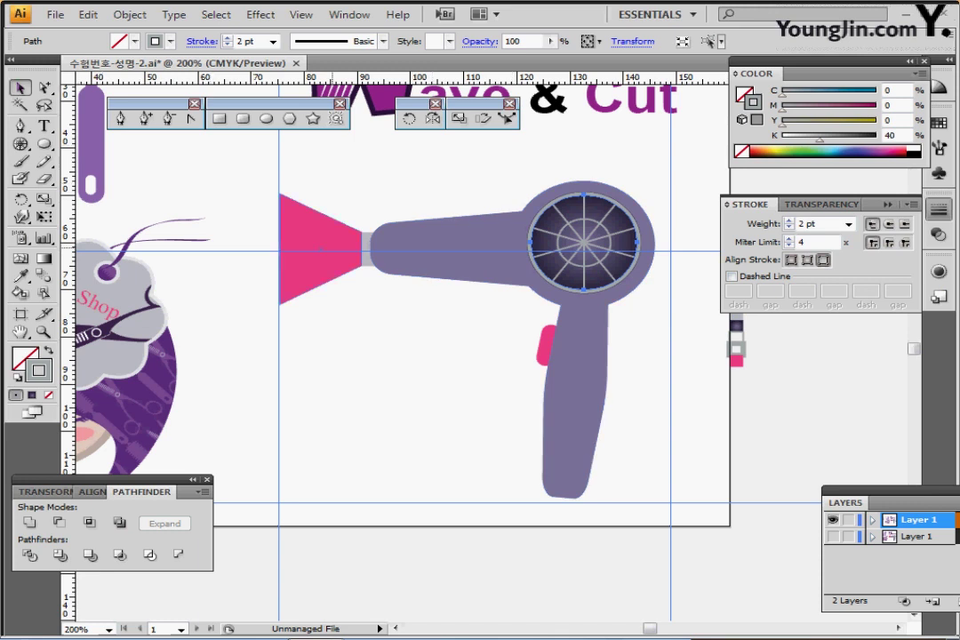
pyautogui.moveTo(341, 250); pyautogui.dragTo(285, 406)
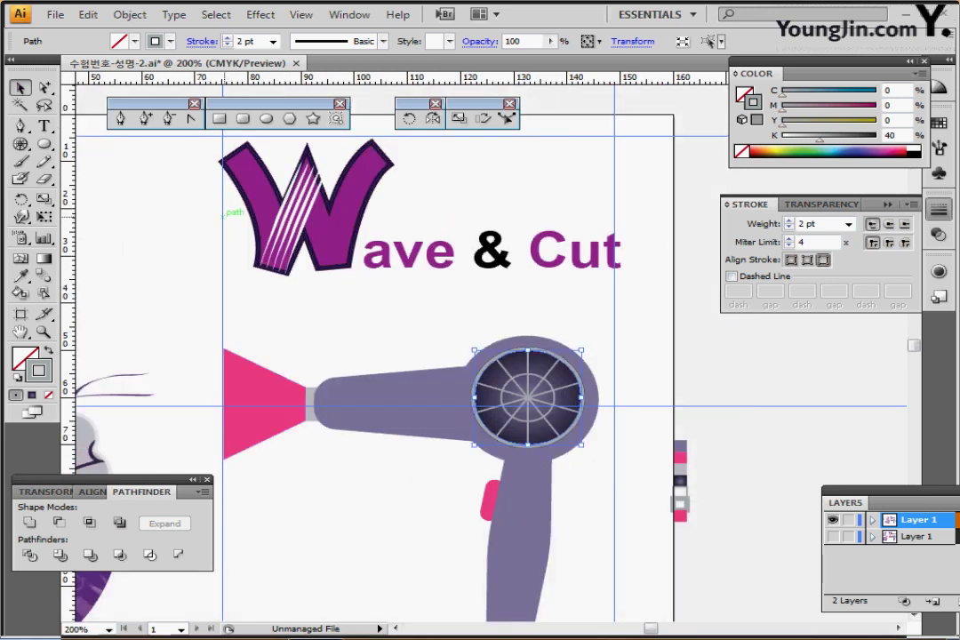
pyautogui.moveTo(223, 216); pyautogui.dragTo(481, 269)
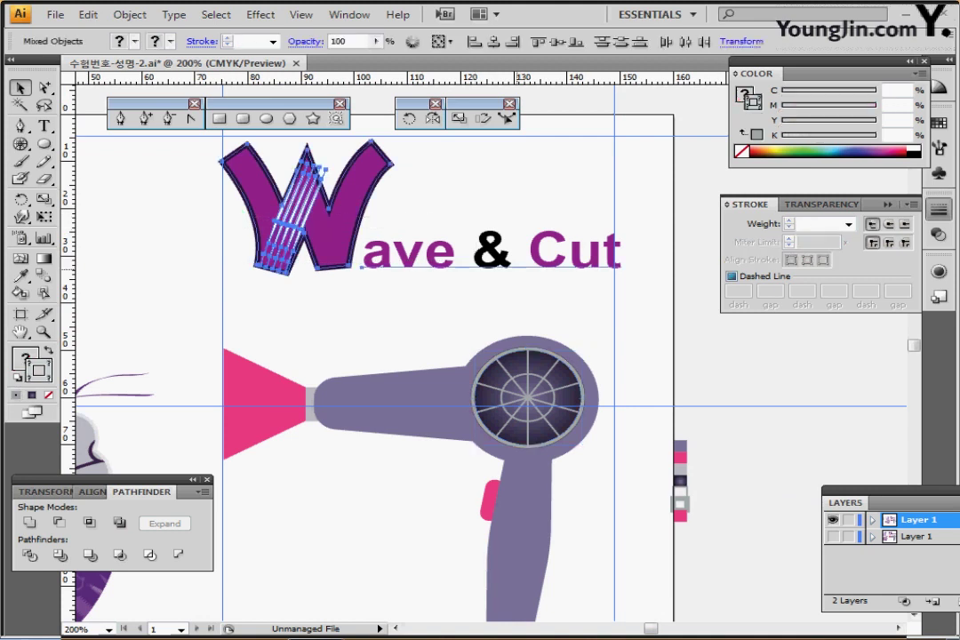
pyautogui.hotkey('ctrl', 'c')
pyautogui.hotkey('ctrl', 'v')
pyautogui.moveTo(391, 356)
pyautogui.mouseDown()
pyautogui.moveTo(444, 188)
pyautogui.moveTo(410, 355)
pyautogui.mouseUp()
pyautogui.moveTo(440, 408); pyautogui.dragTo(421, 411)
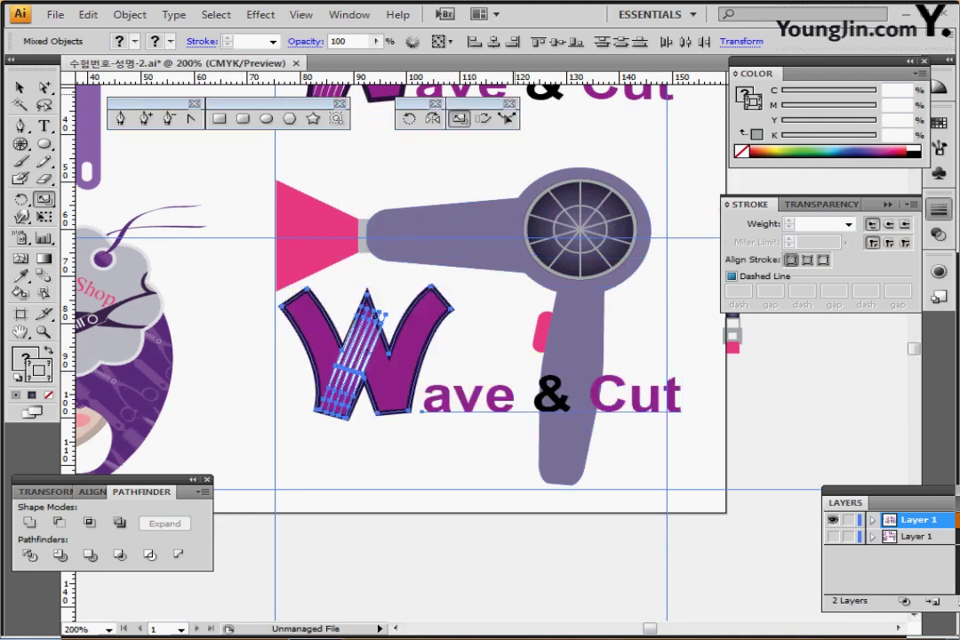
# Scale the copied Wave & Cut title uniformly to 25% with Scale Strokes & Effects enabled.
pyautogui.doubleClick(458, 118)
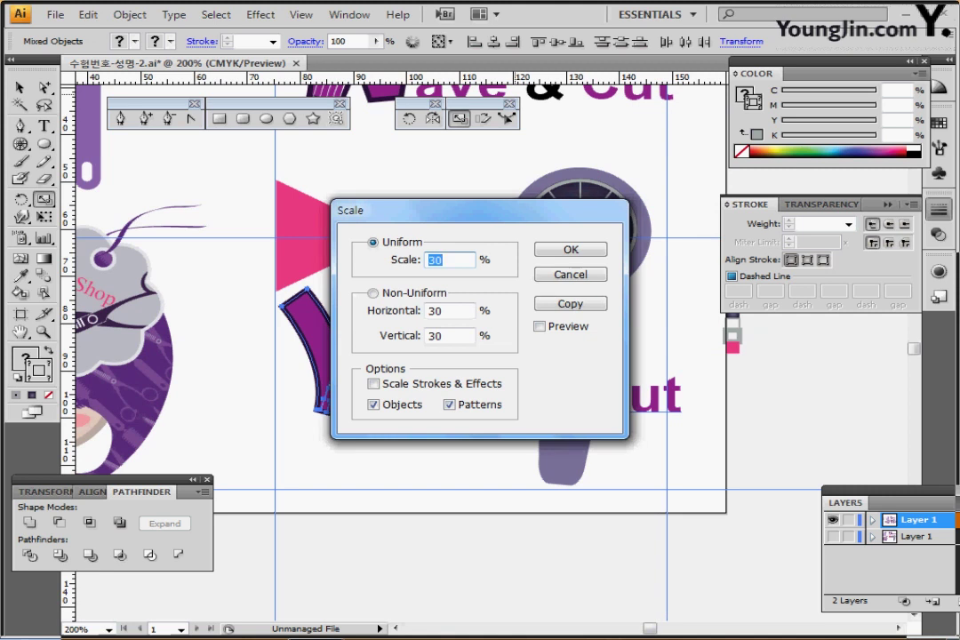
pyautogui.write('25')
pyautogui.moveTo(427, 210); pyautogui.dragTo(629, 145)
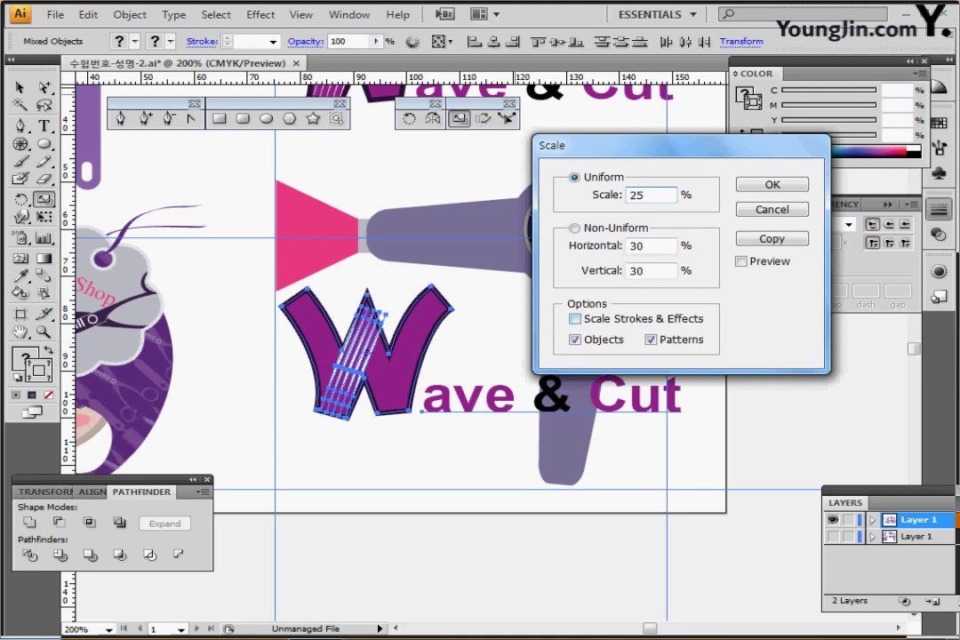
pyautogui.click(576, 319)
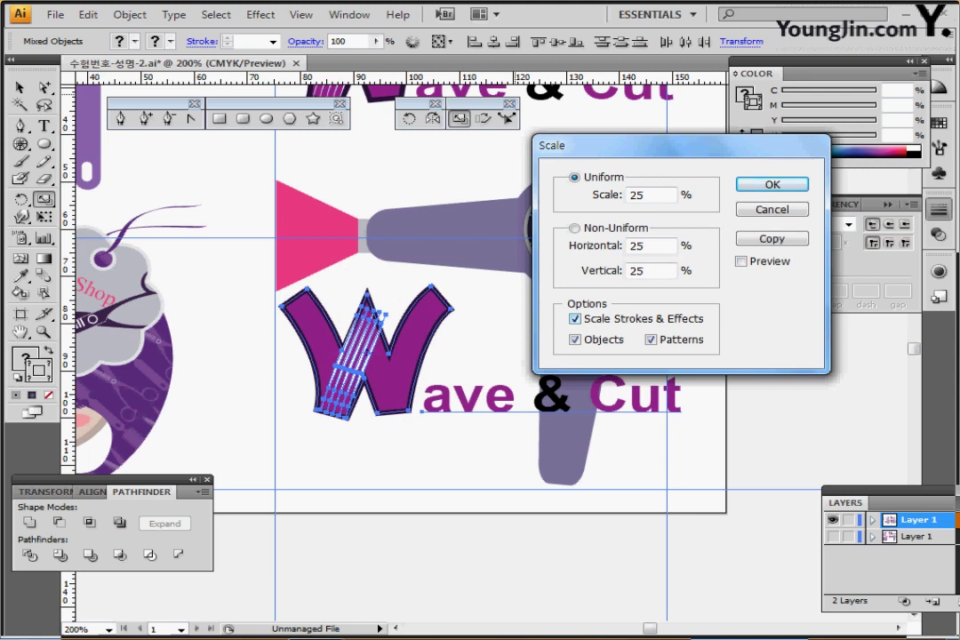
pyautogui.press('Return')
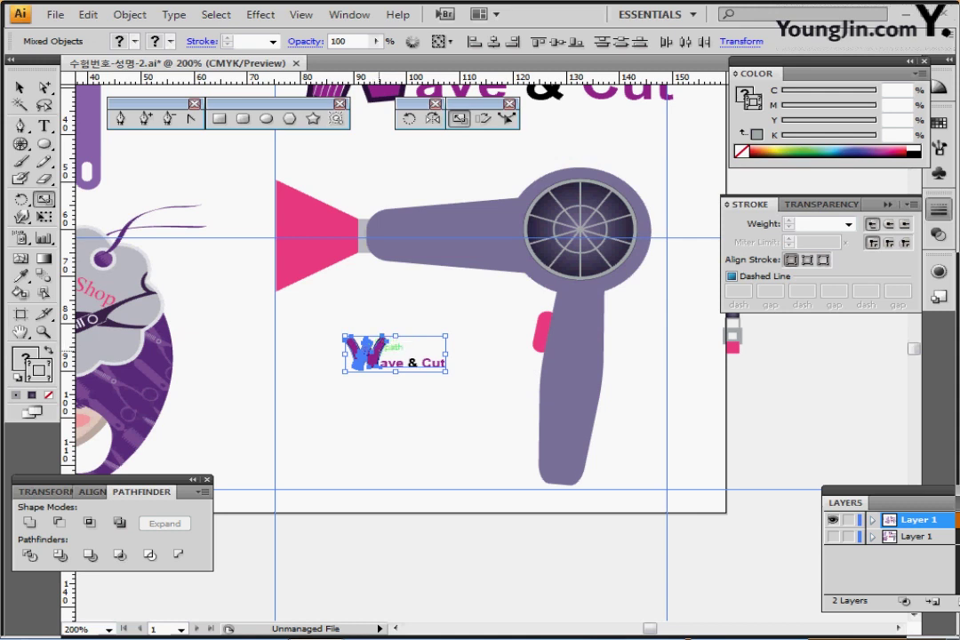
# Move the small Wave & Cut logo onto the dryer's barrel, rotate it slightly clockwise, and deselect it.
pyautogui.moveTo(393, 337); pyautogui.dragTo(441, 228)
pyautogui.hotkey('ctrl', 'shift', 'a')
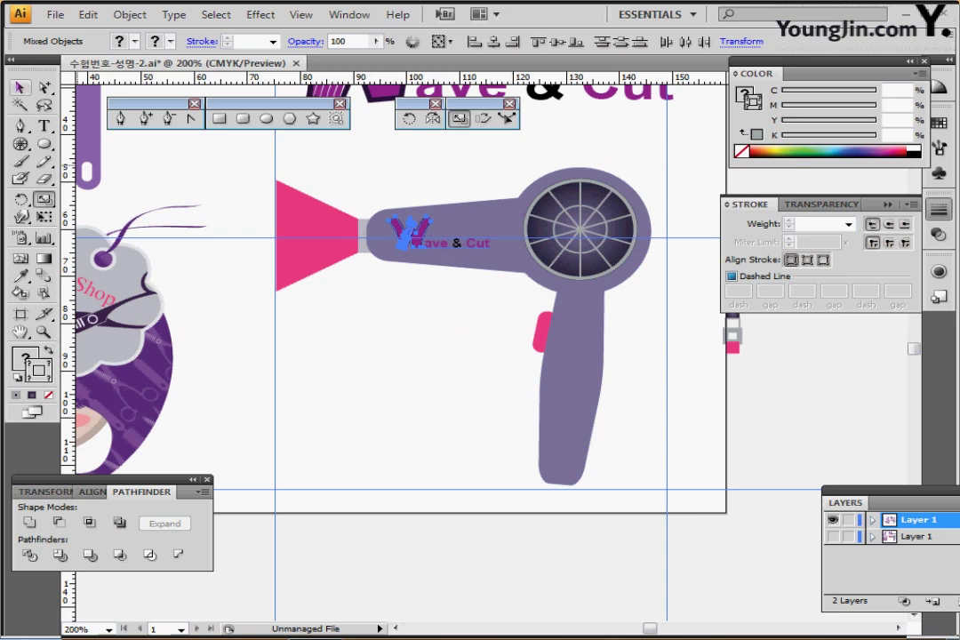
pyautogui.click(20, 87)
pyautogui.moveTo(496, 211); pyautogui.dragTo(487, 246)
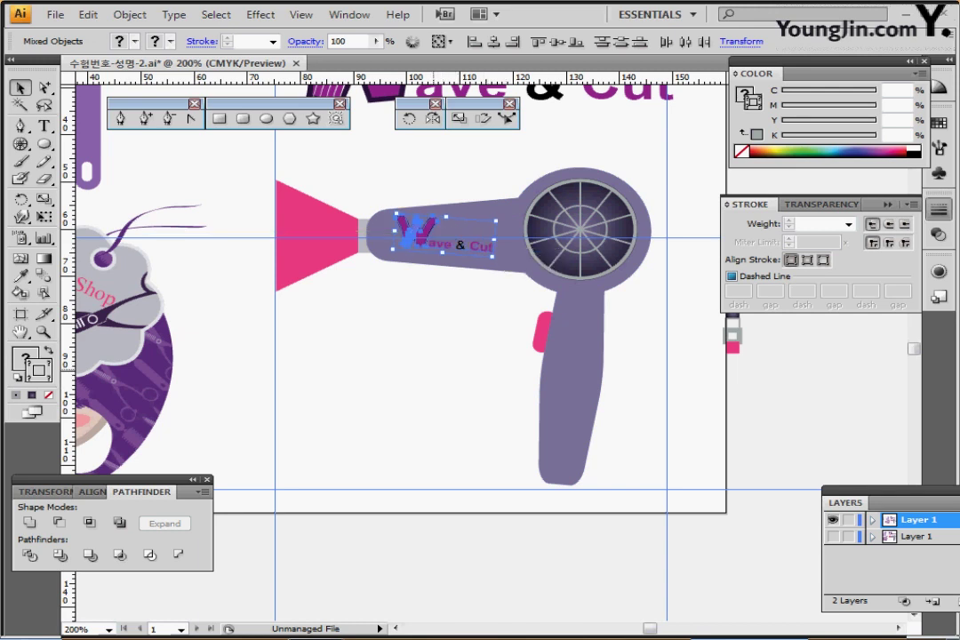
pyautogui.click(447, 373)
pyautogui.click(415, 231)
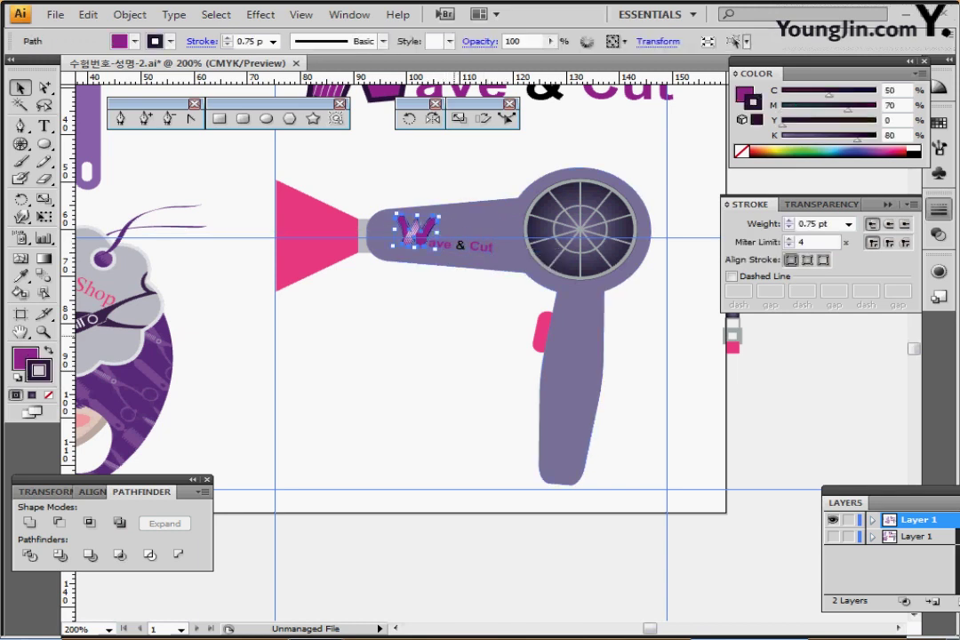
pyautogui.click(445, 348)
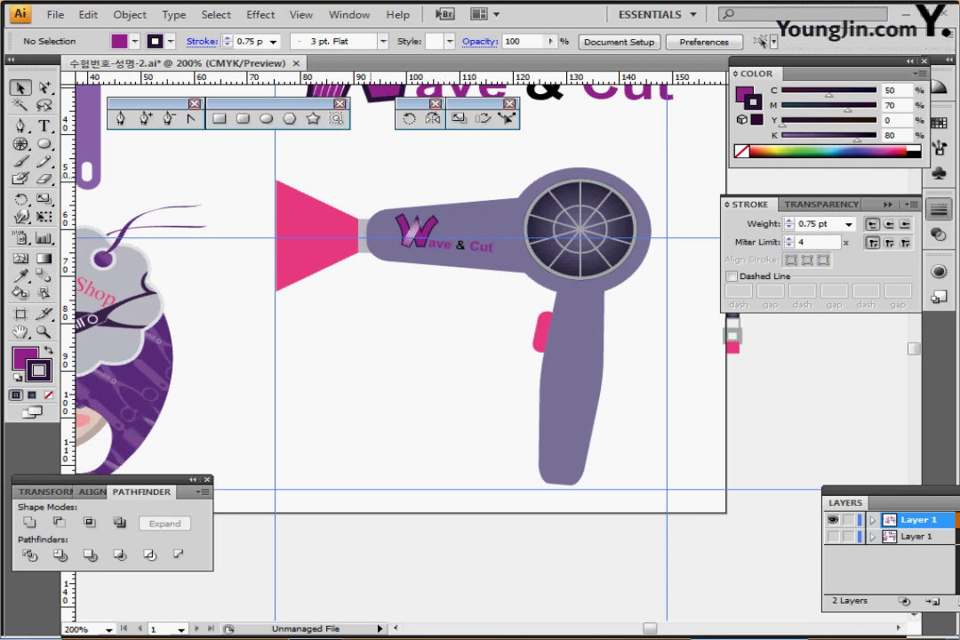
# Select all parts of the hair dryer together with its small logo and group them.
pyautogui.moveTo(325, 173); pyautogui.dragTo(647, 442)
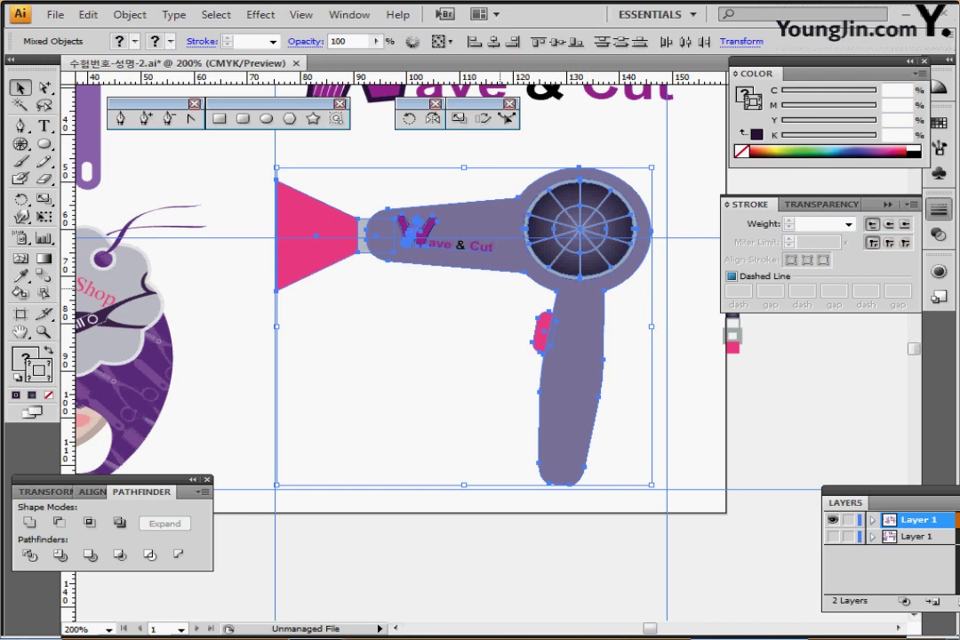
pyautogui.hotkey('ctrl', 'shift', 'b')
pyautogui.hotkey('ctrl', 'g')
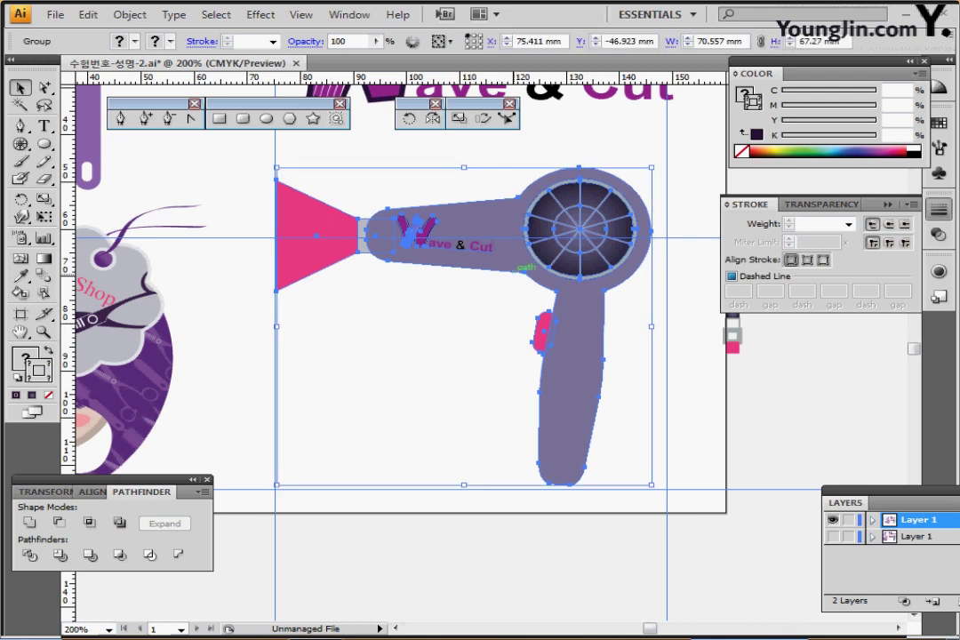
# Apply a Multiply drop shadow to the dryer group with 75% opacity, 2.47 mm X and Y offsets and 1.76 mm blur, and deselect it.
pyautogui.click(260, 14)
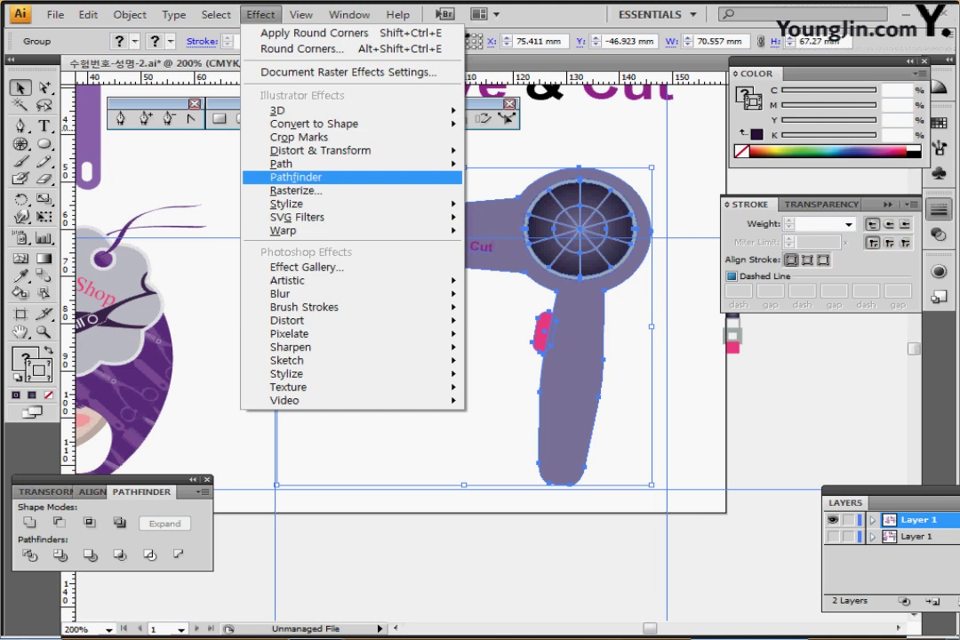
pyautogui.moveTo(287, 204)
pyautogui.click(531, 225)
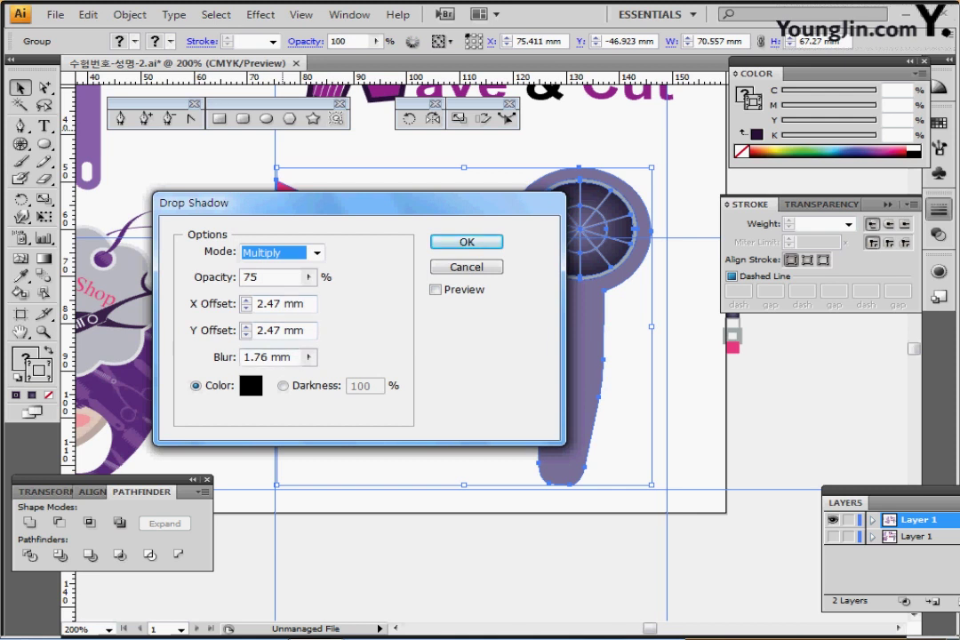
pyautogui.press('Return')
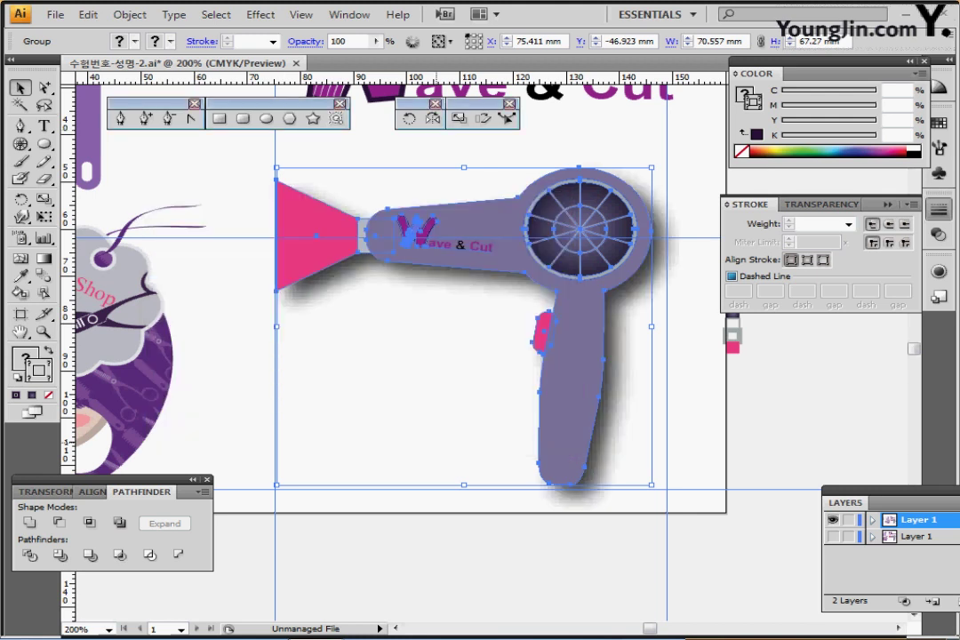
pyautogui.click(404, 431)
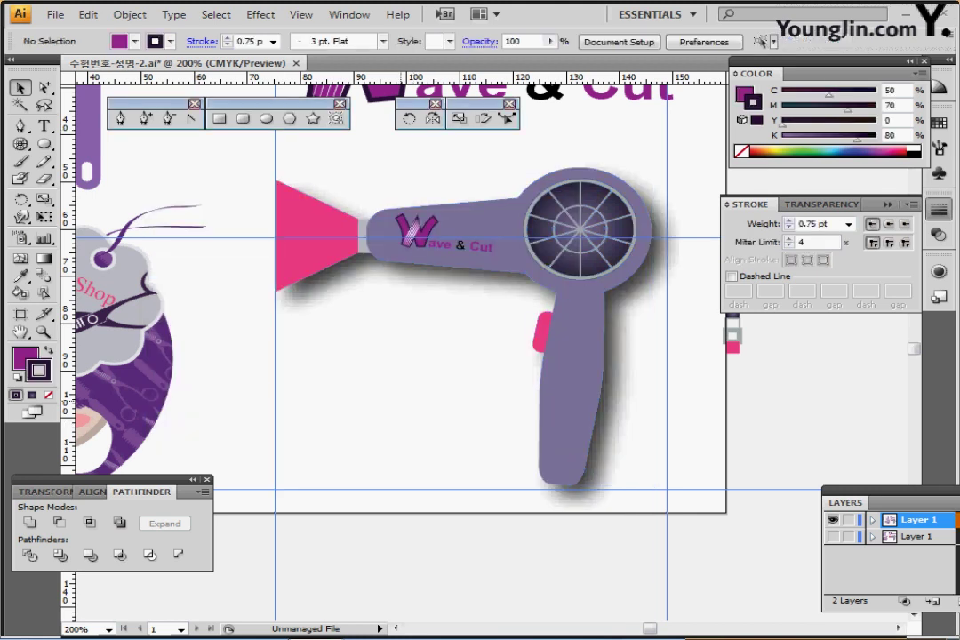
# Fit the whole artboard in the window and hide the guides.
pyautogui.press('space')
pyautogui.hotkey('ctrl', '0')
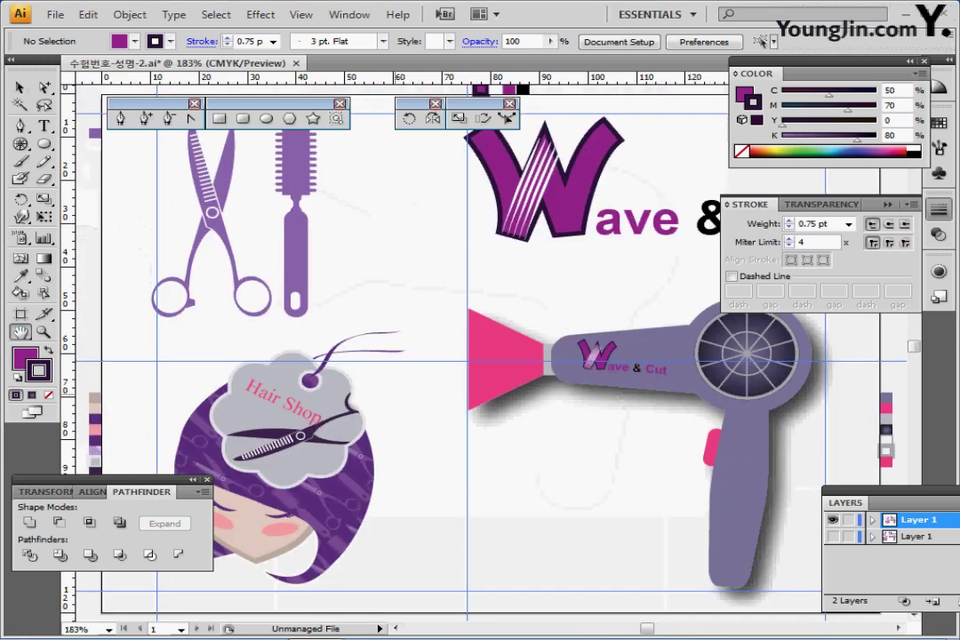
pyautogui.hotkey('ctrl', ';')
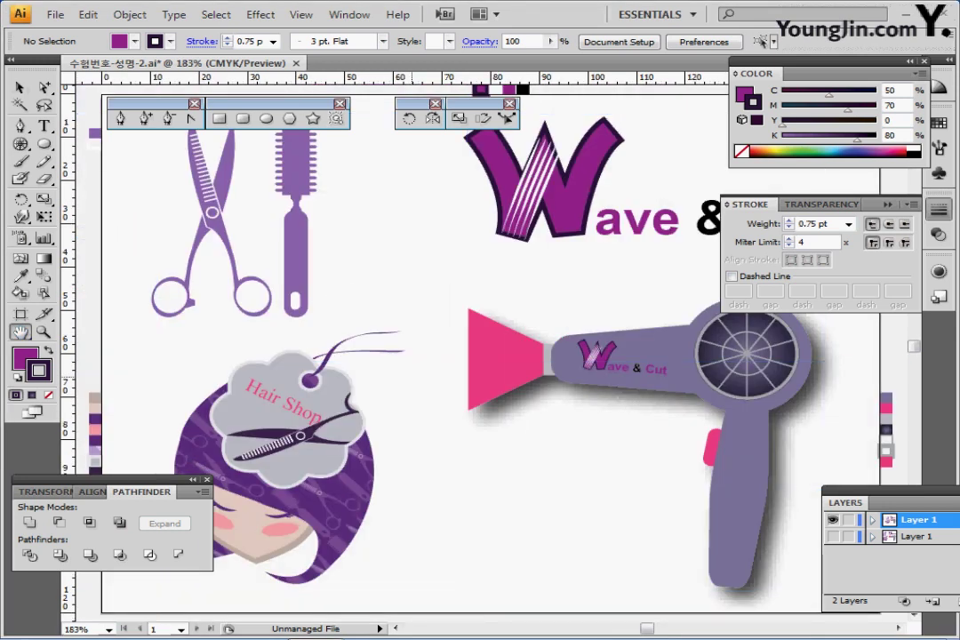